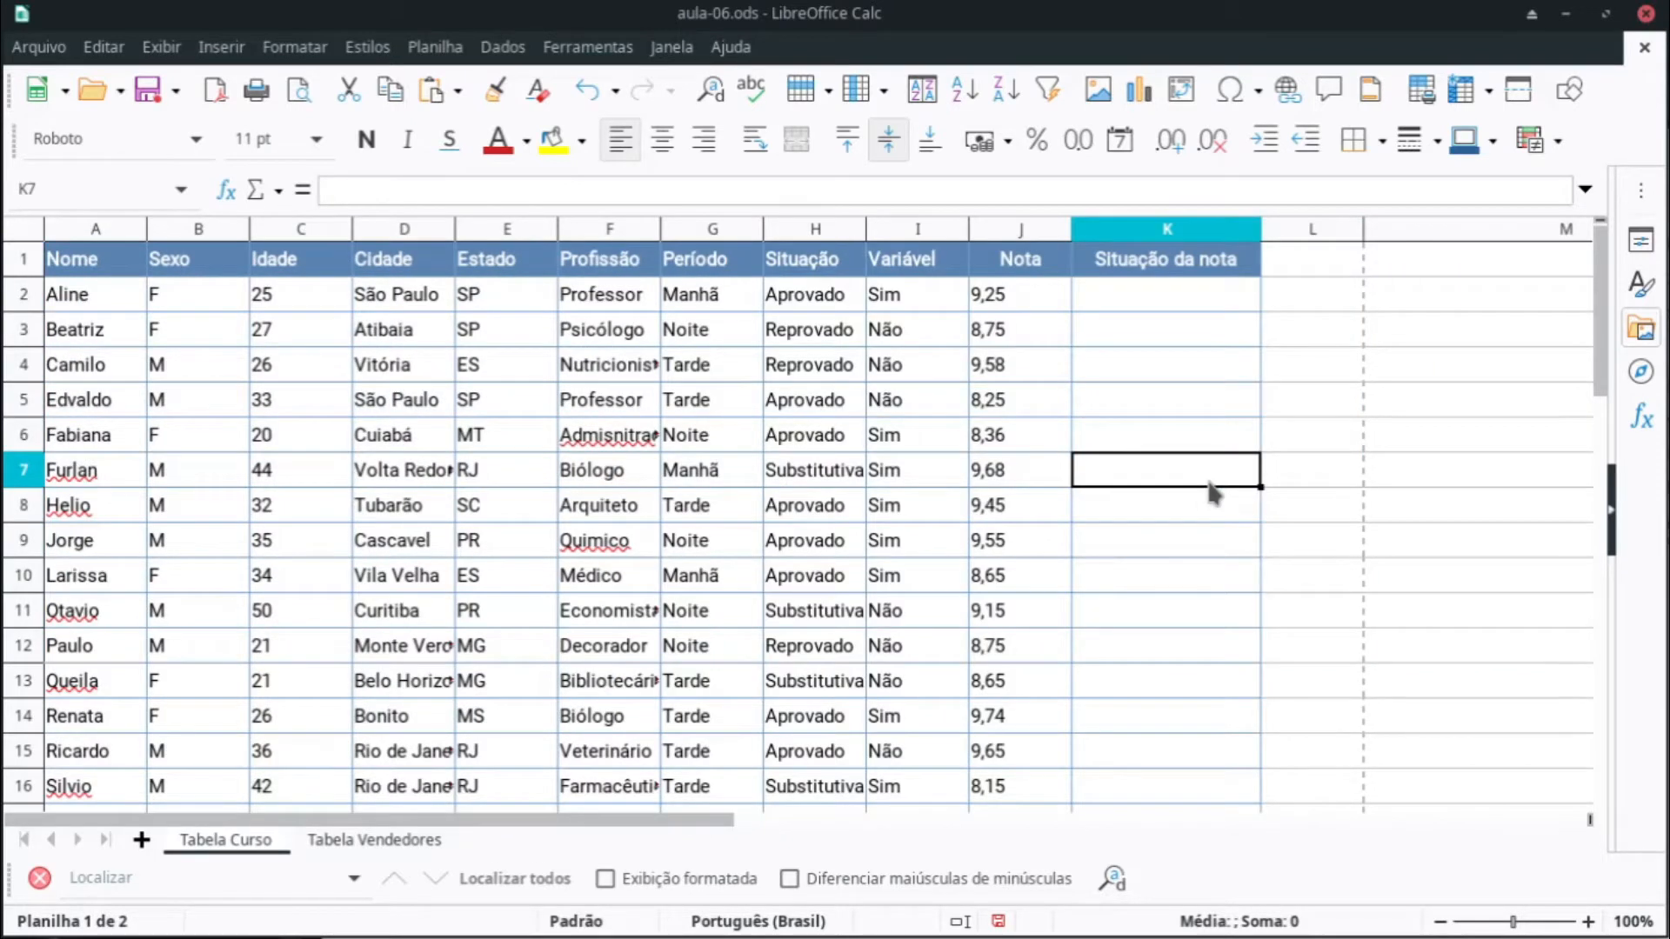
Step: Save the workbook and look over the state abbreviations in the Estado column
key(ctrl+s)
drag(506, 299, 518, 347)
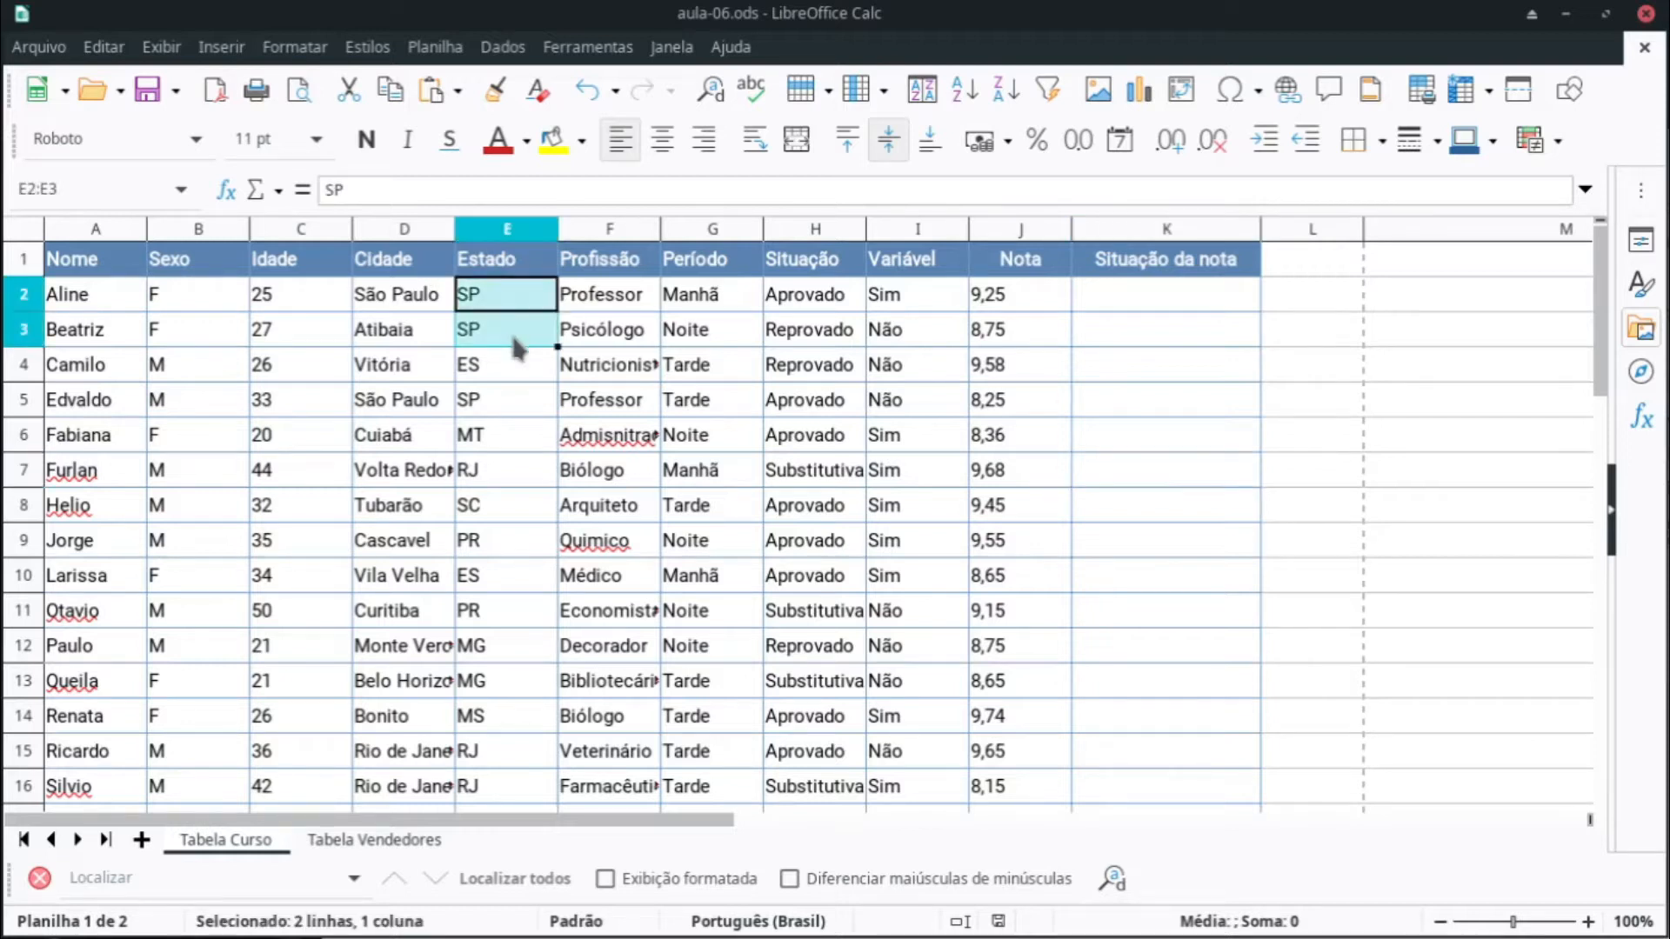
click(516, 378)
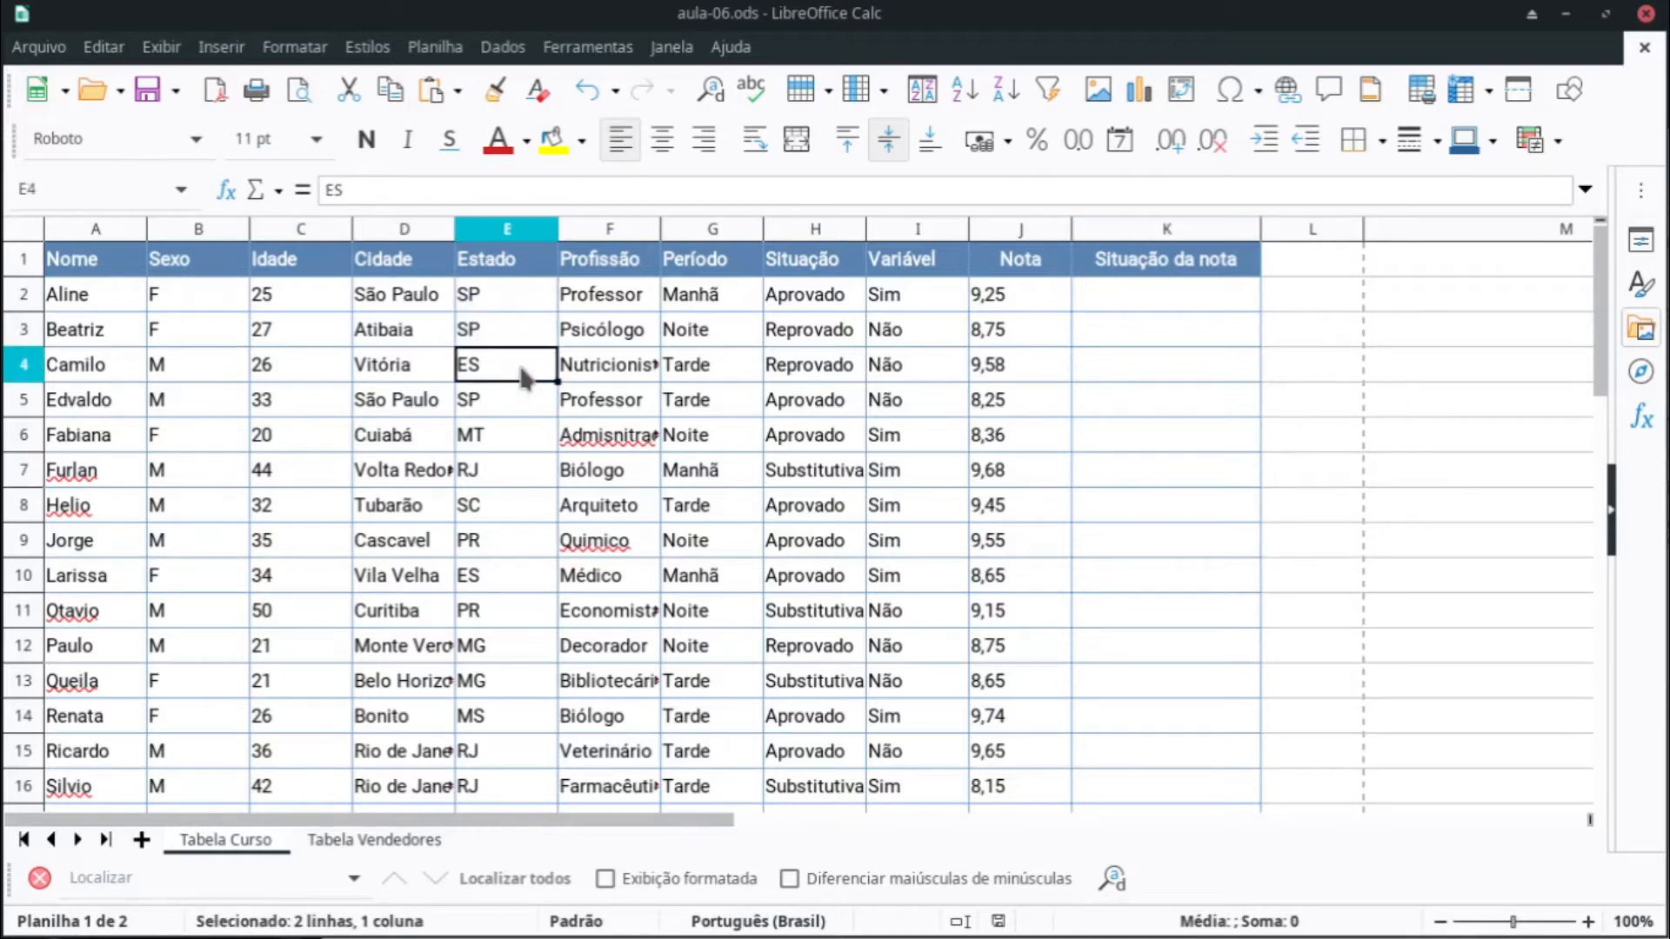
click(516, 431)
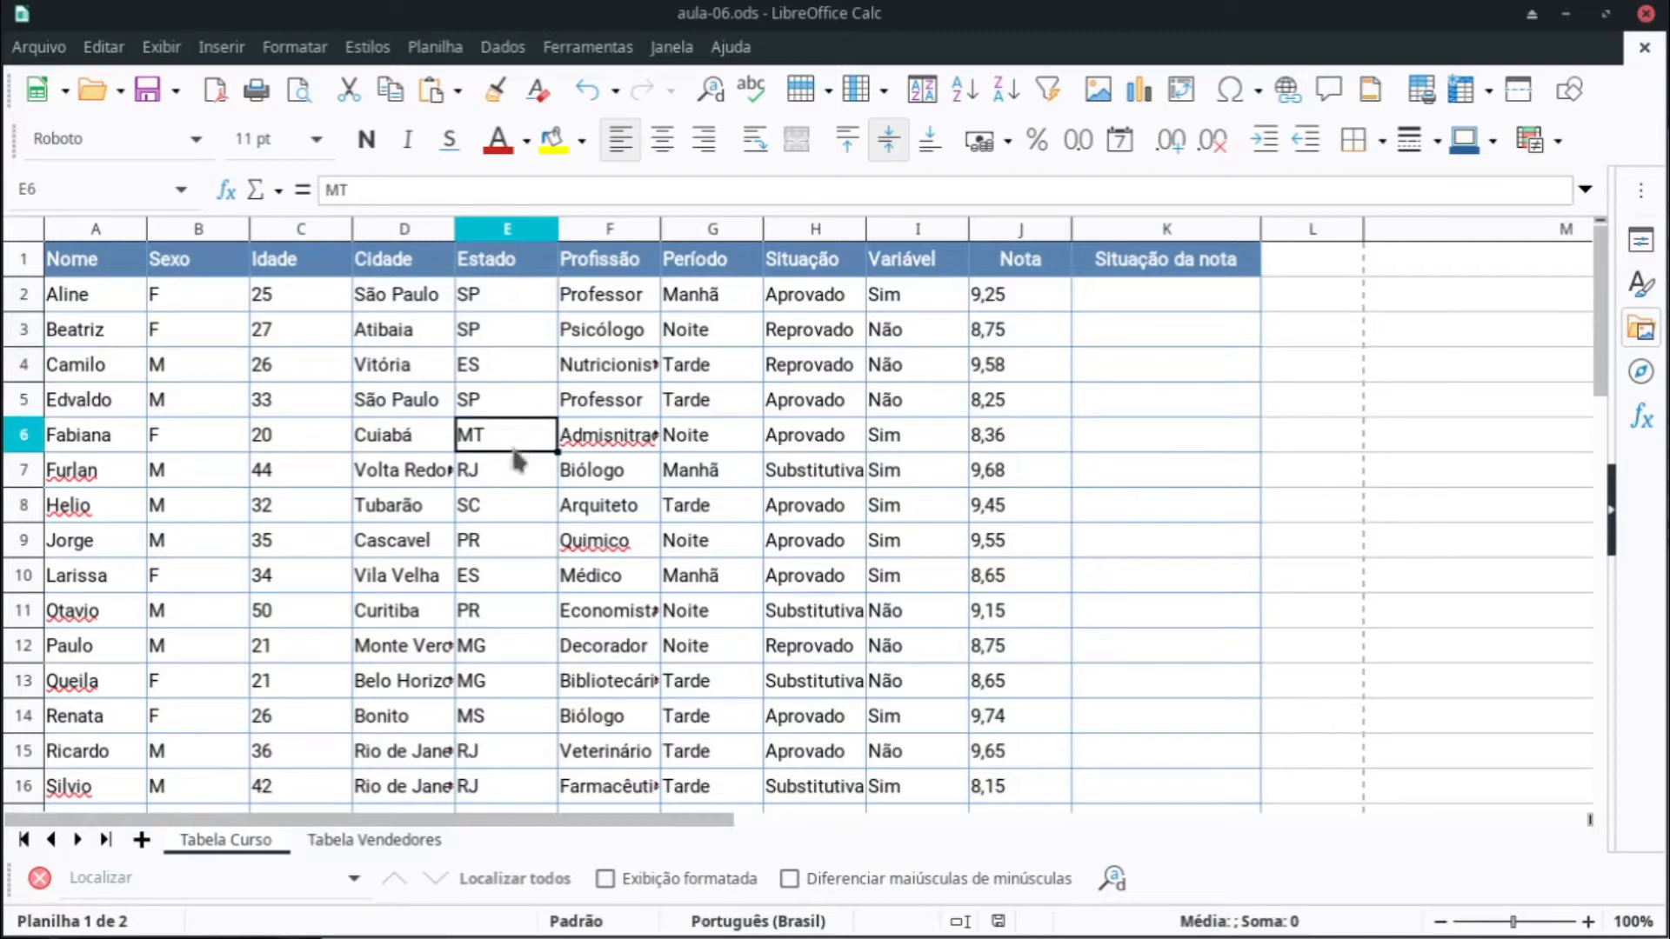
click(512, 474)
click(511, 513)
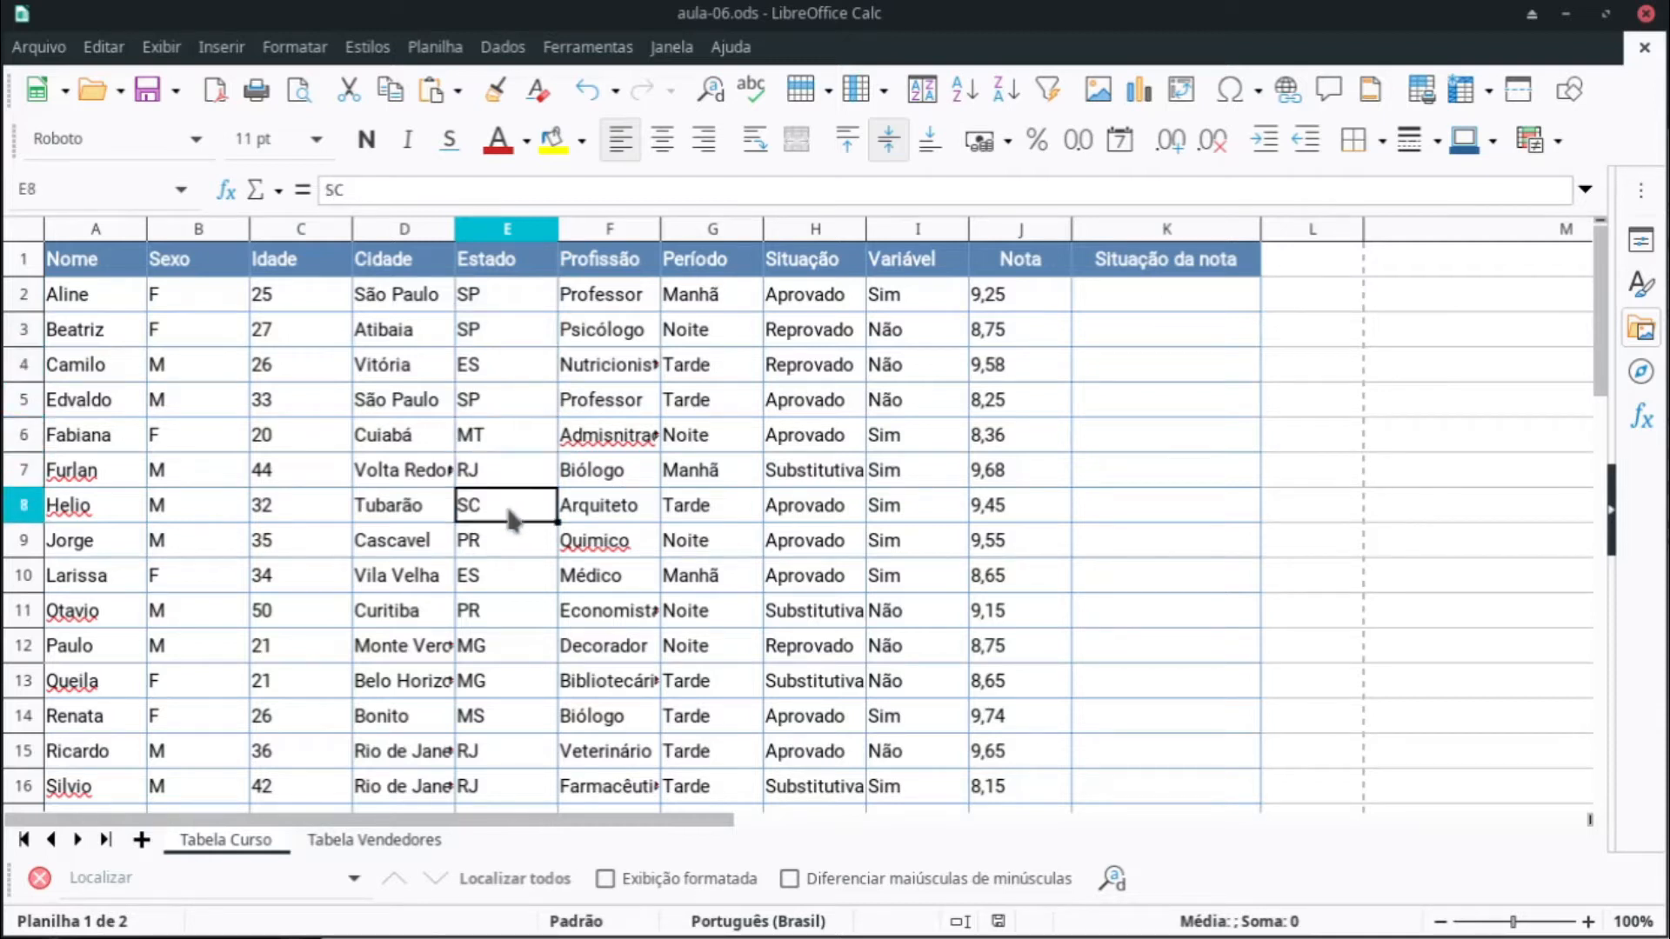
click(525, 435)
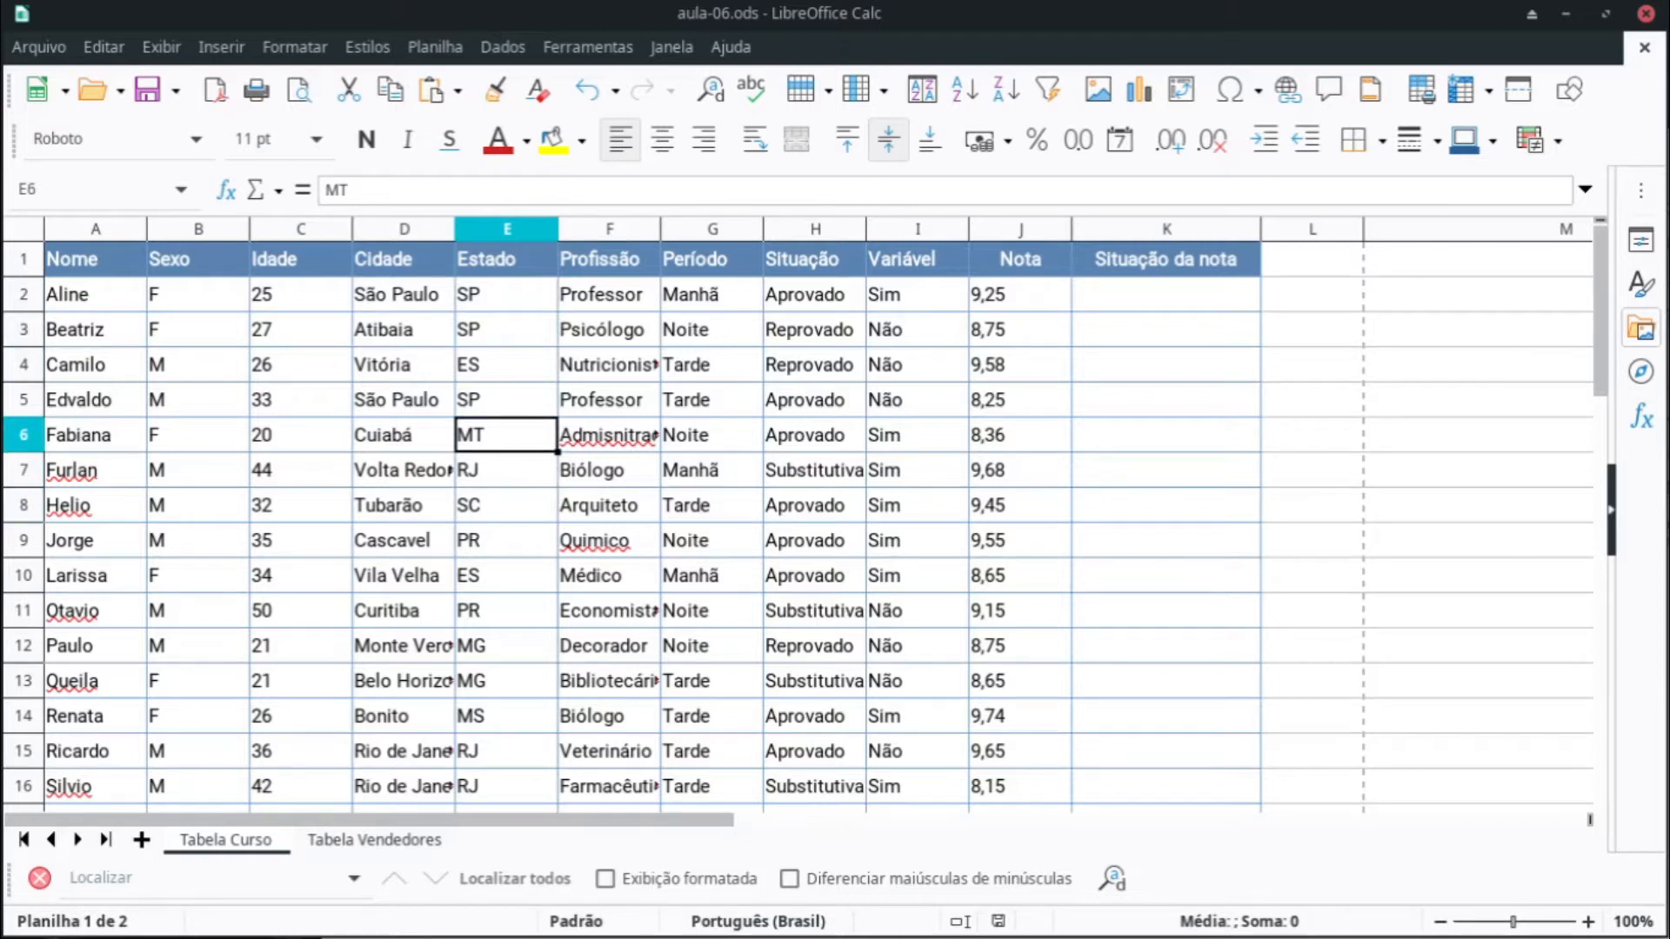
Step: Start a CONT.SE formula in cell L5
click(1309, 472)
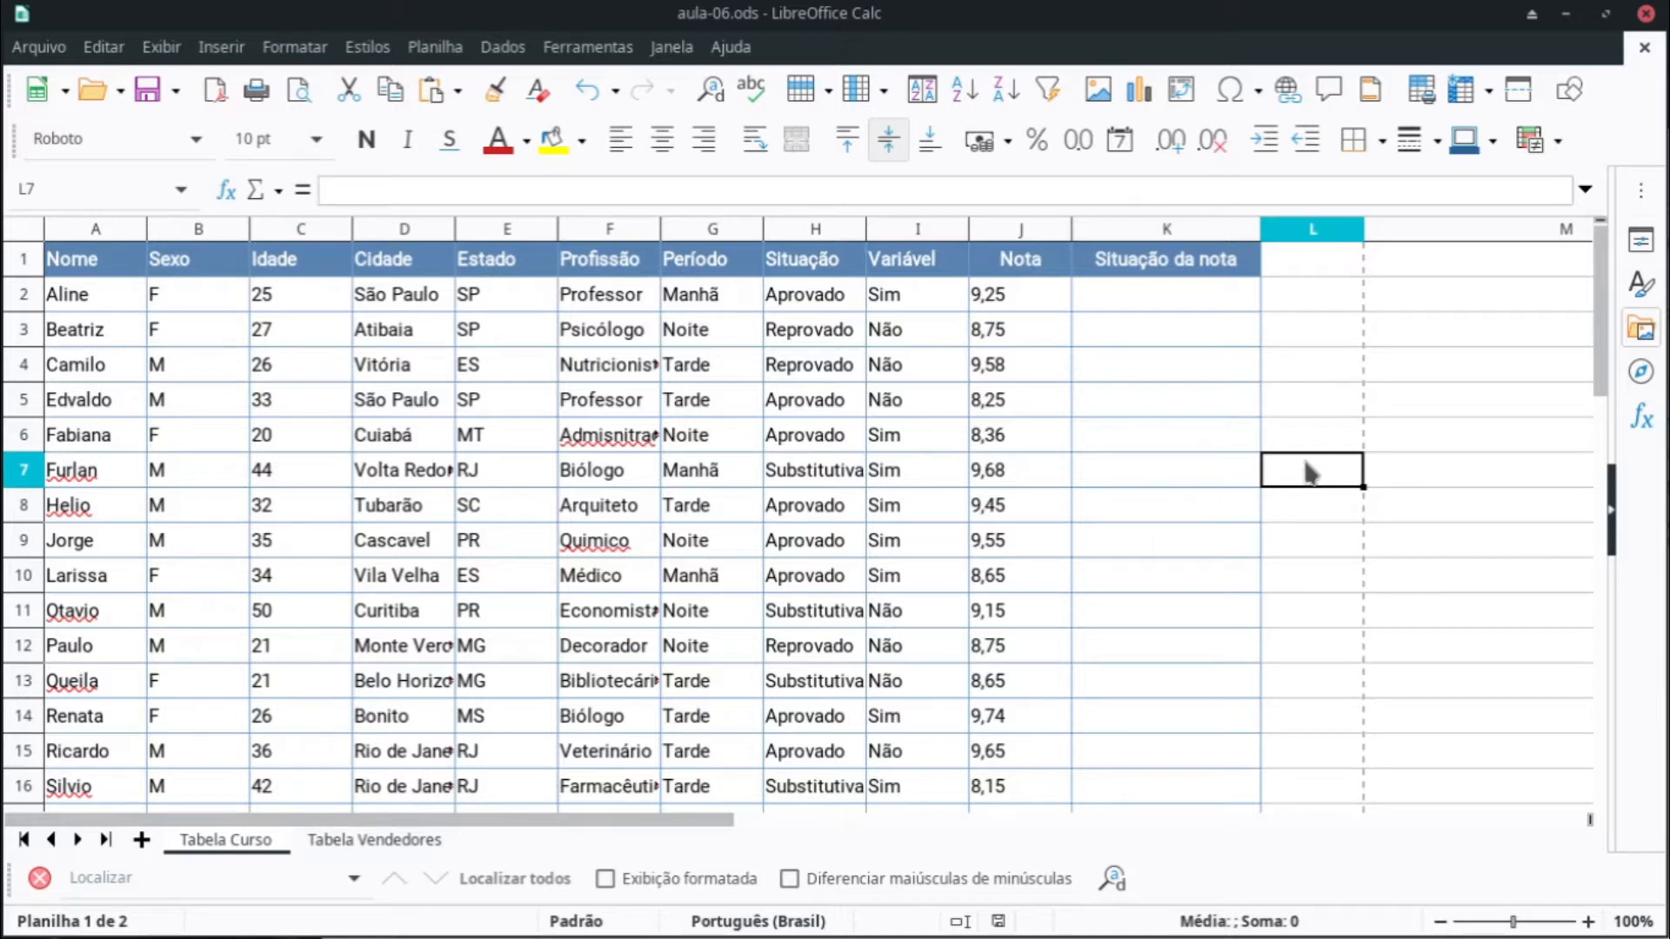
click(1315, 398)
text(=)
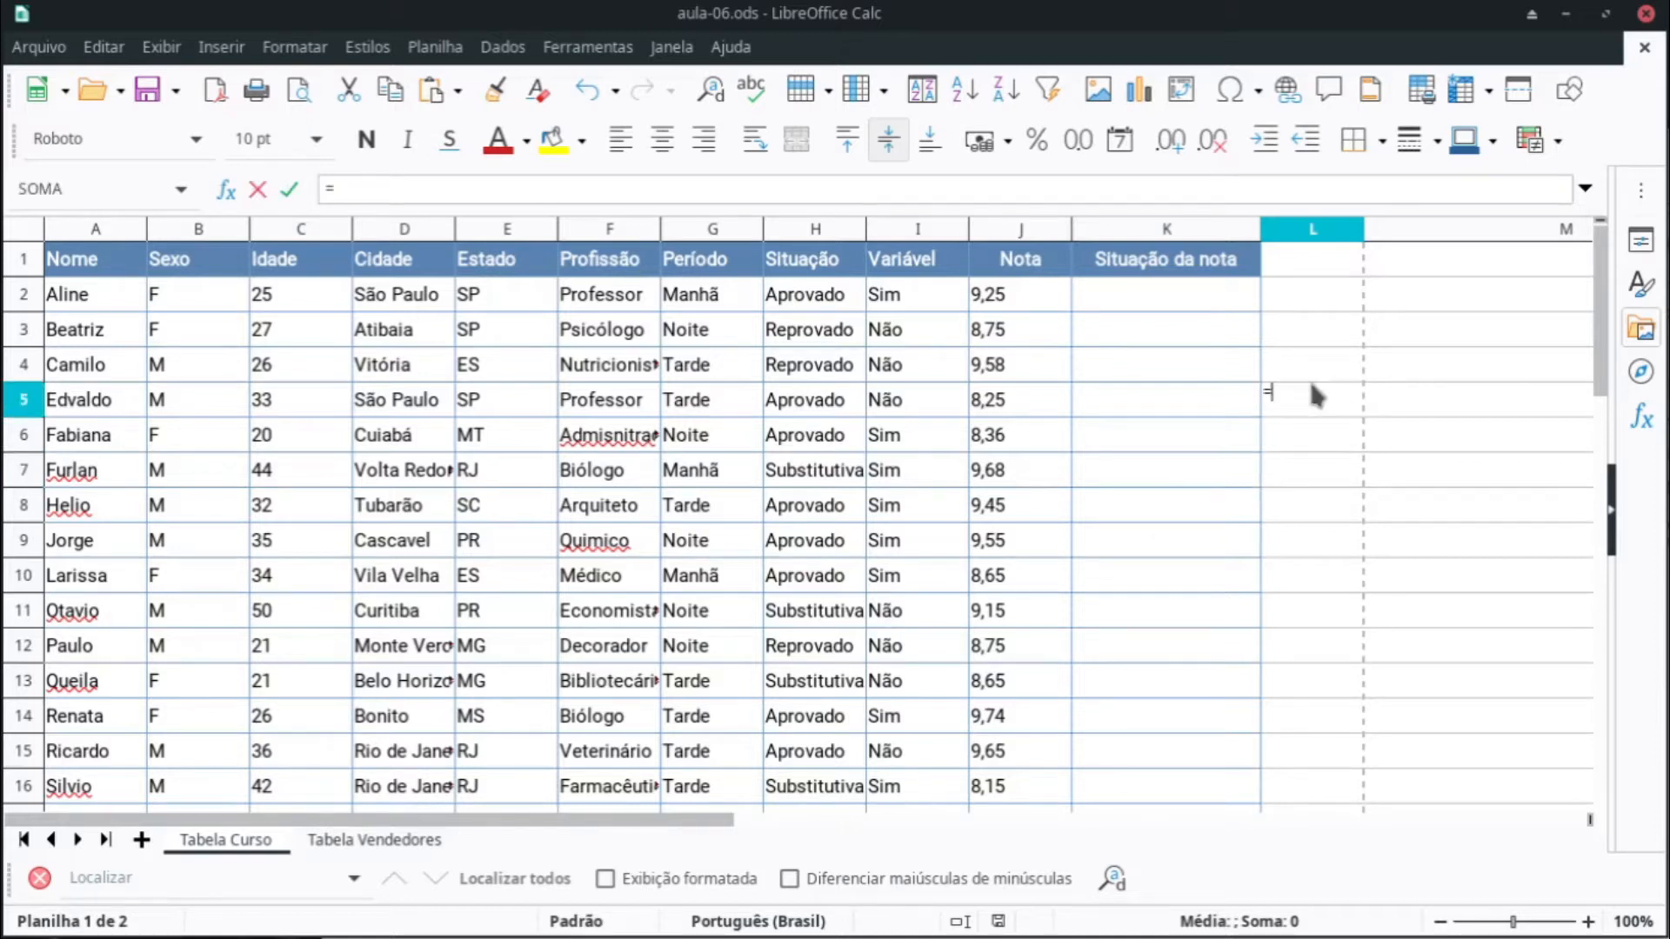
text(cibt)
key(BackSpace)
key(BackSpace)
key(BackSpace)
text(ont)
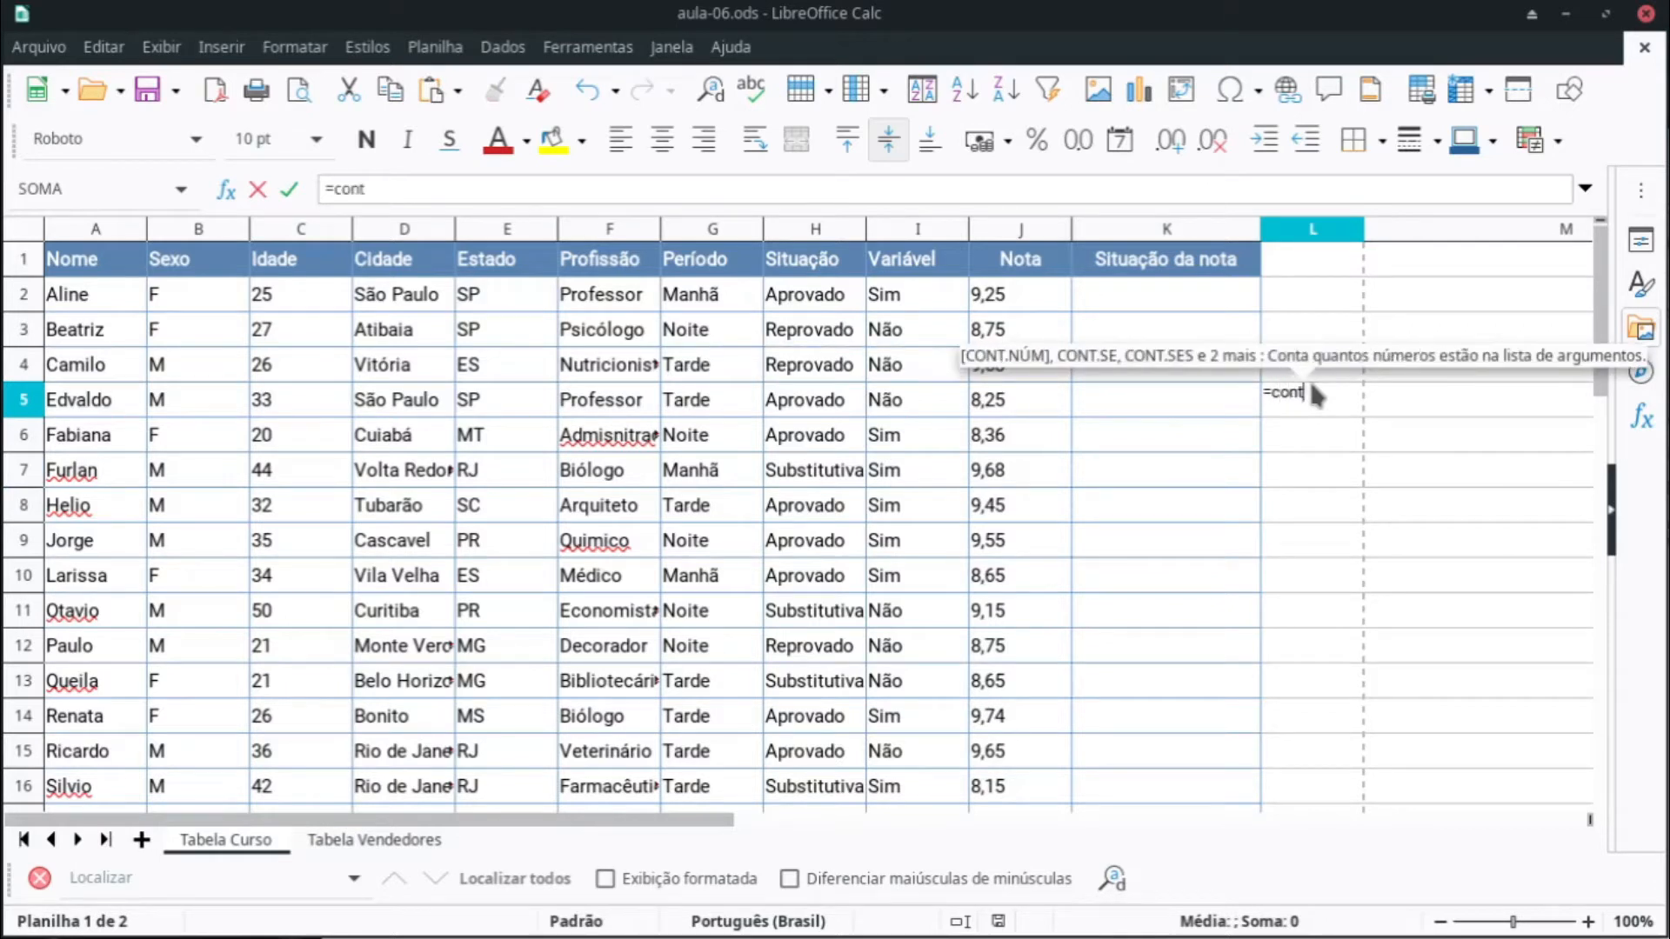
text(.se()
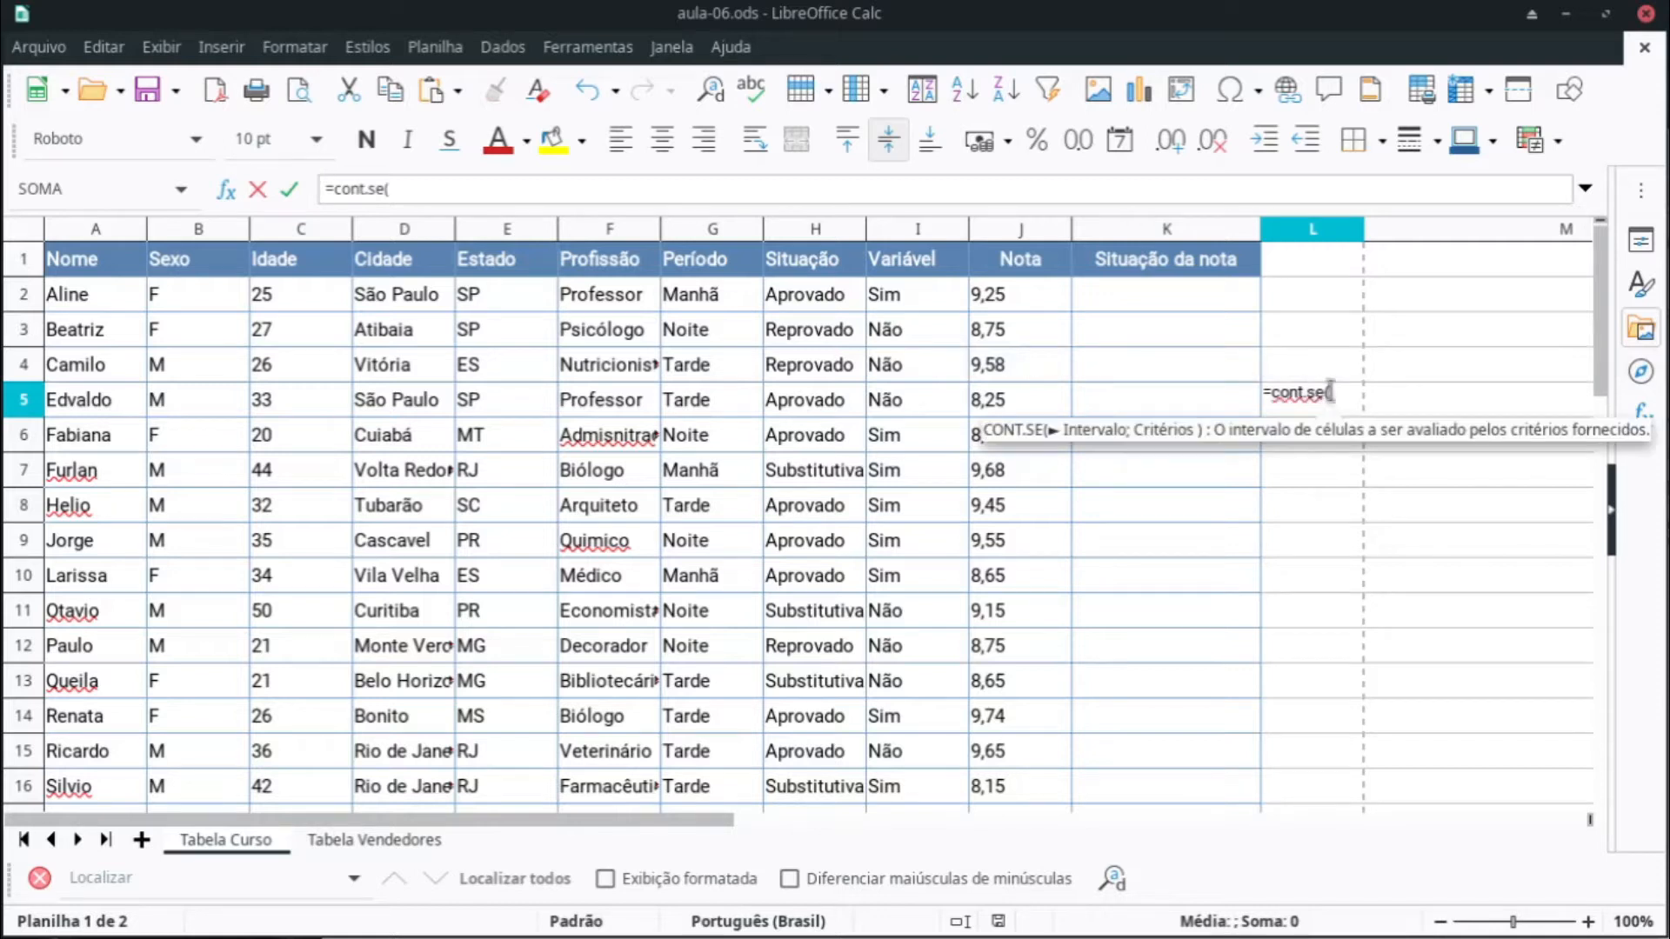
Step: Complete the L5 formula with the Sexo range B2:B39 and the single-quoted criterion '=F'
click(206, 300)
key(ctrl+shift+Down)
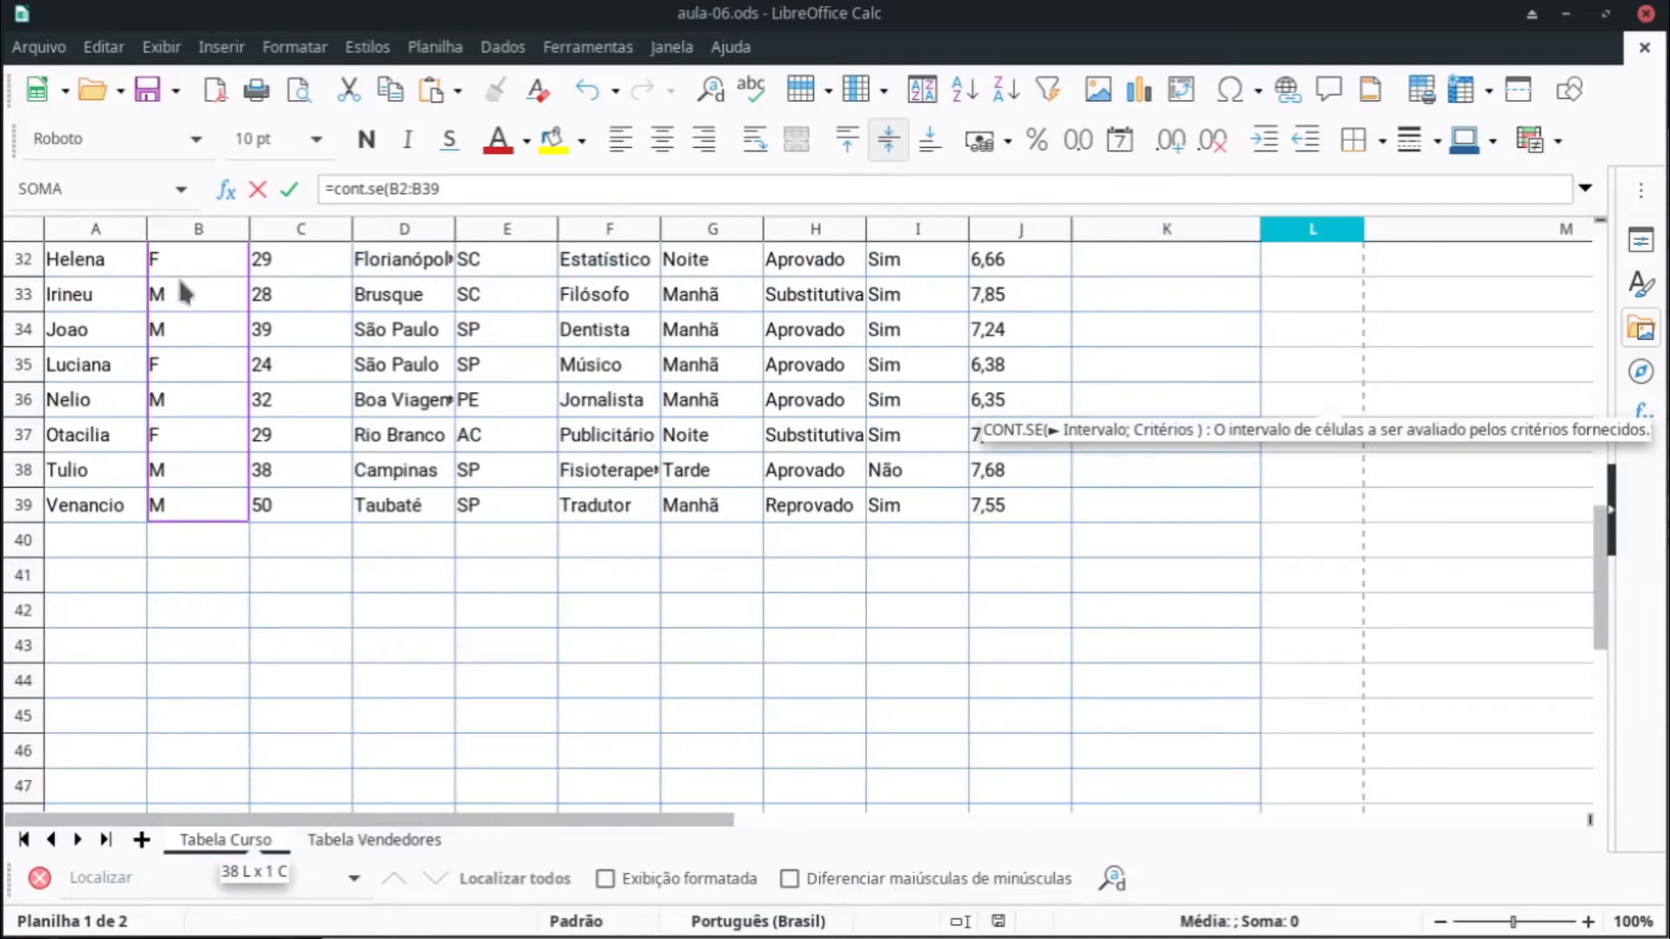
scroll(199, 305, up, 10)
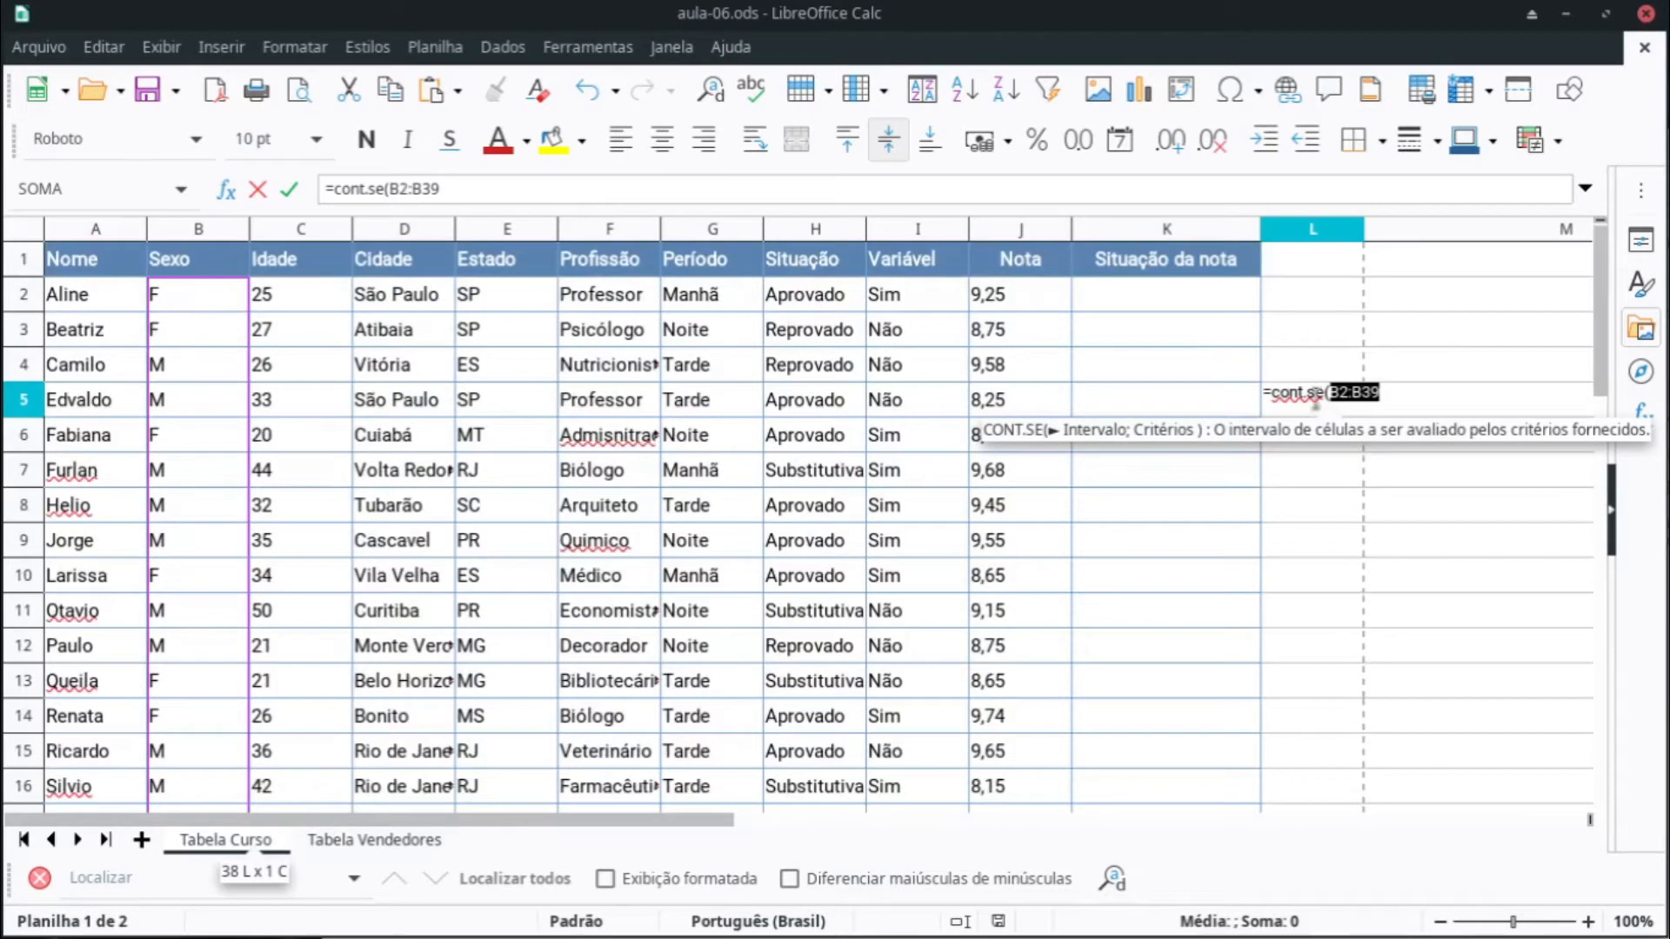
click(889, 189)
text(;)
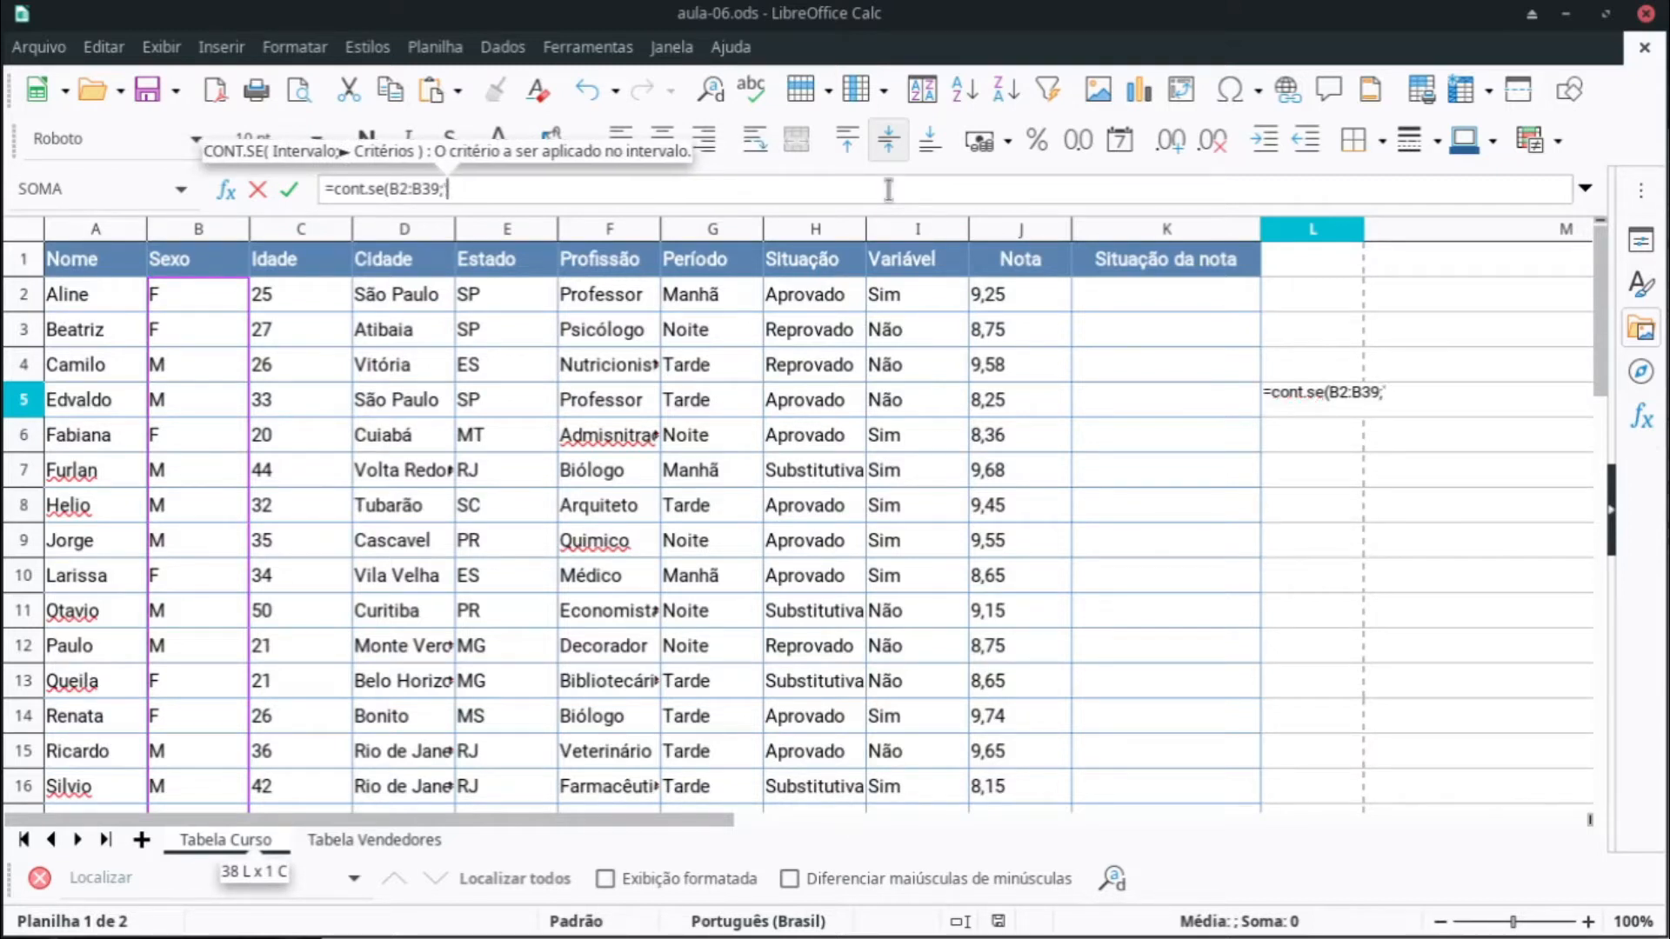
text( =D)
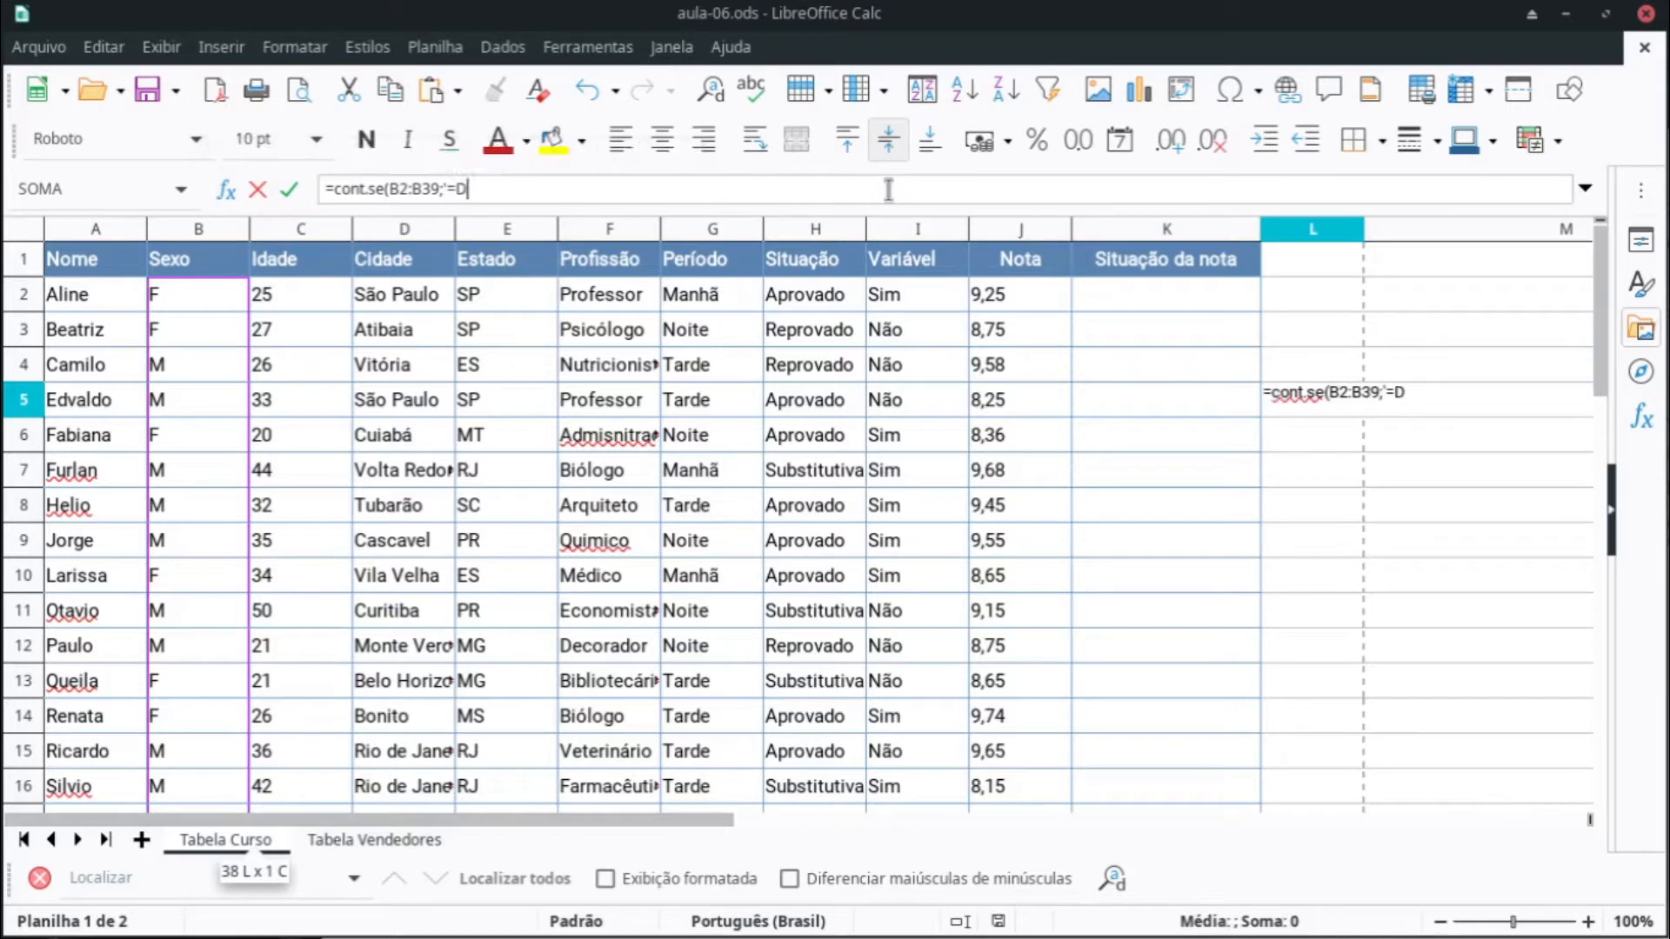
key(BackSpace)
text(F')
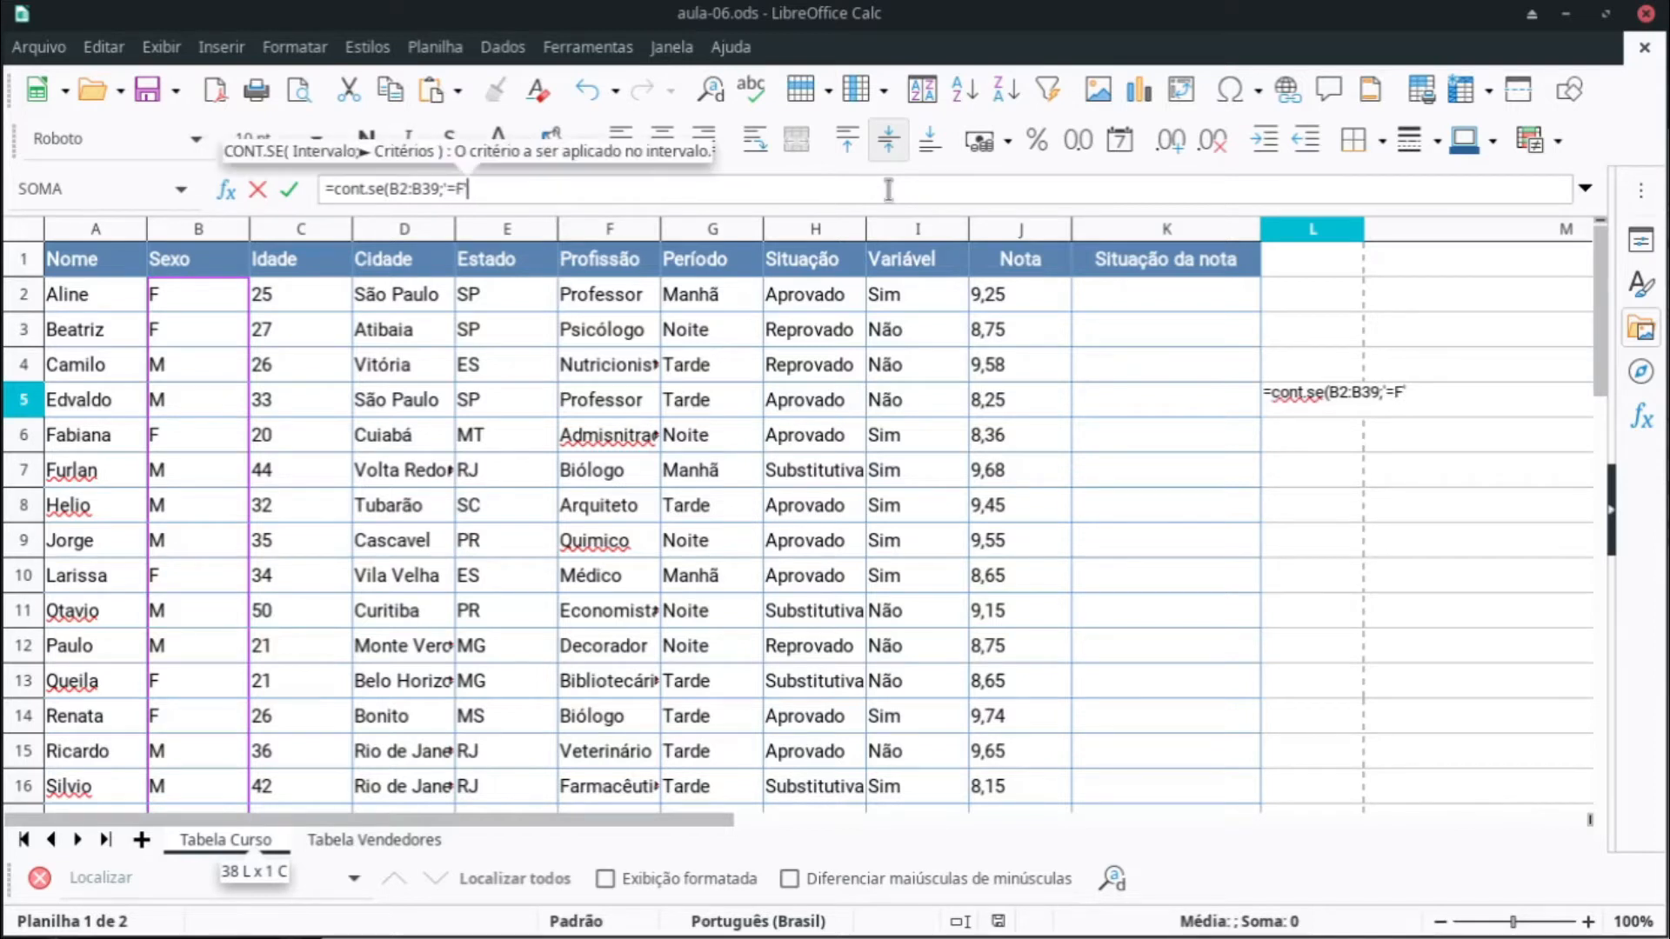
key(Return)
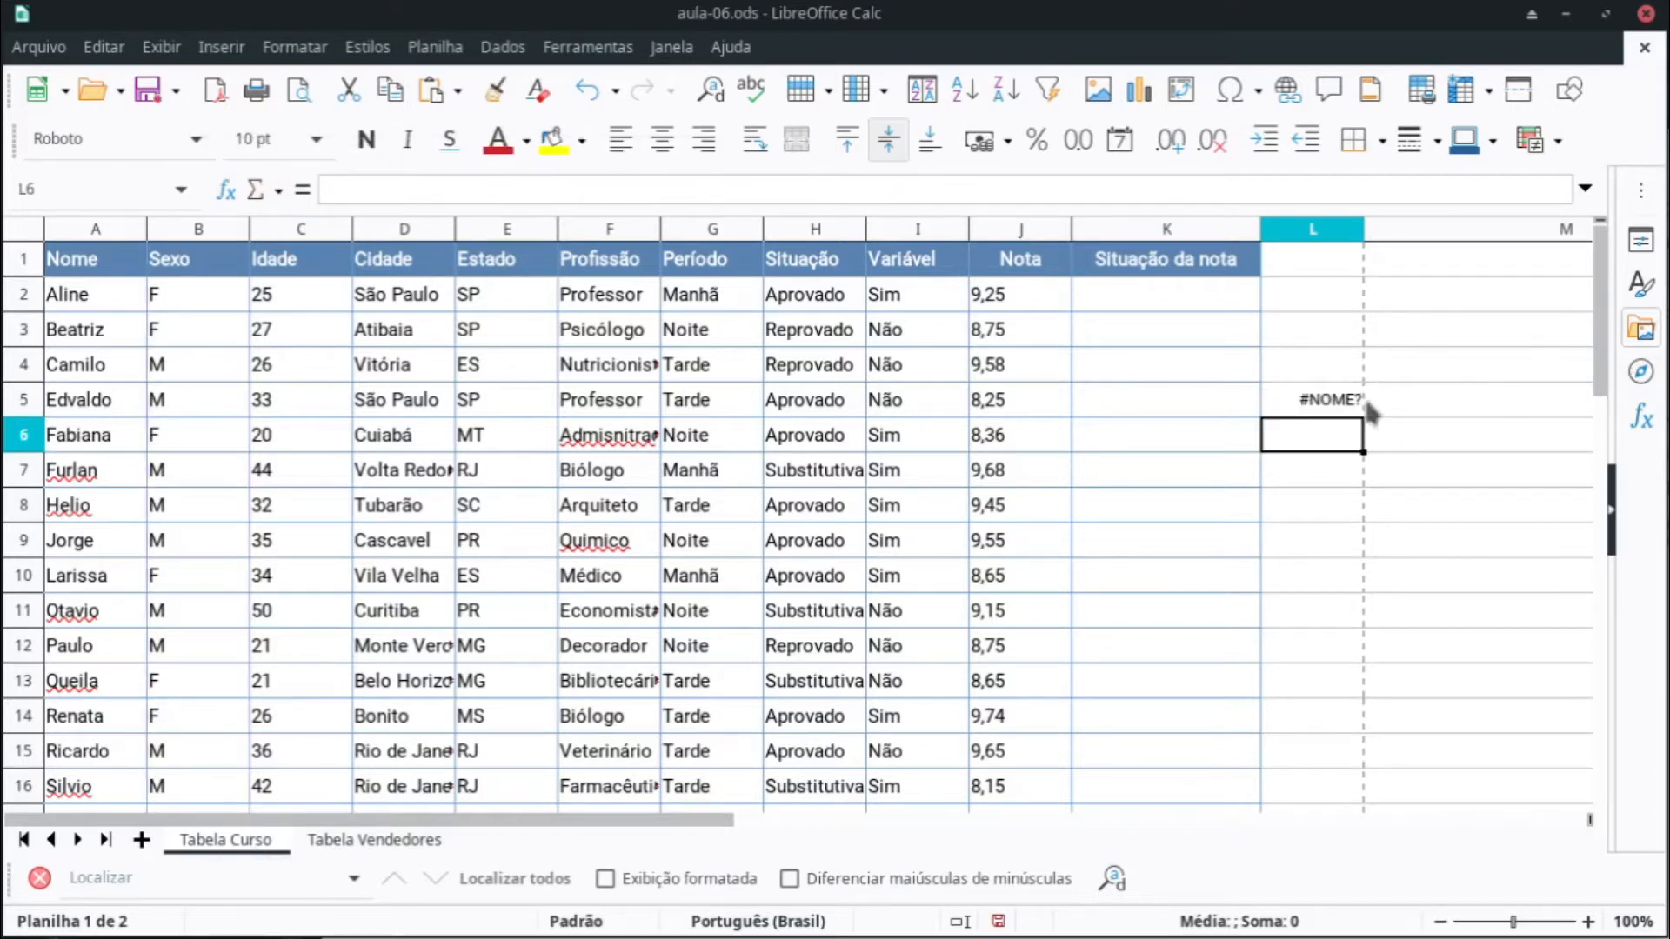
click(1346, 404)
click(522, 190)
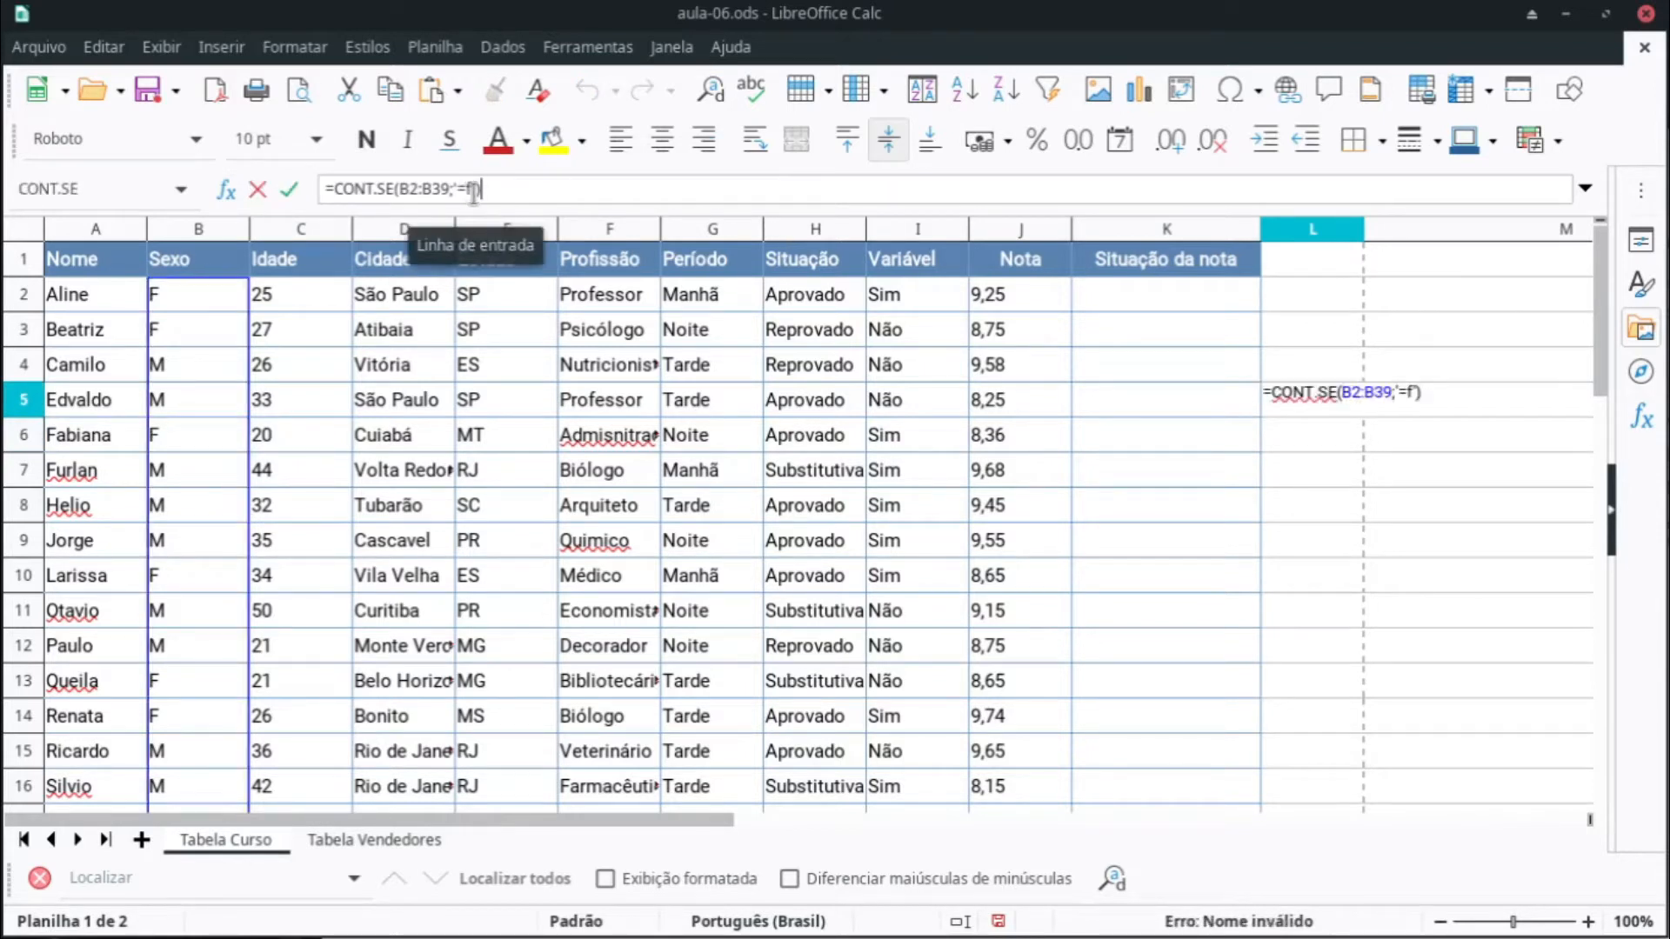
click(469, 190)
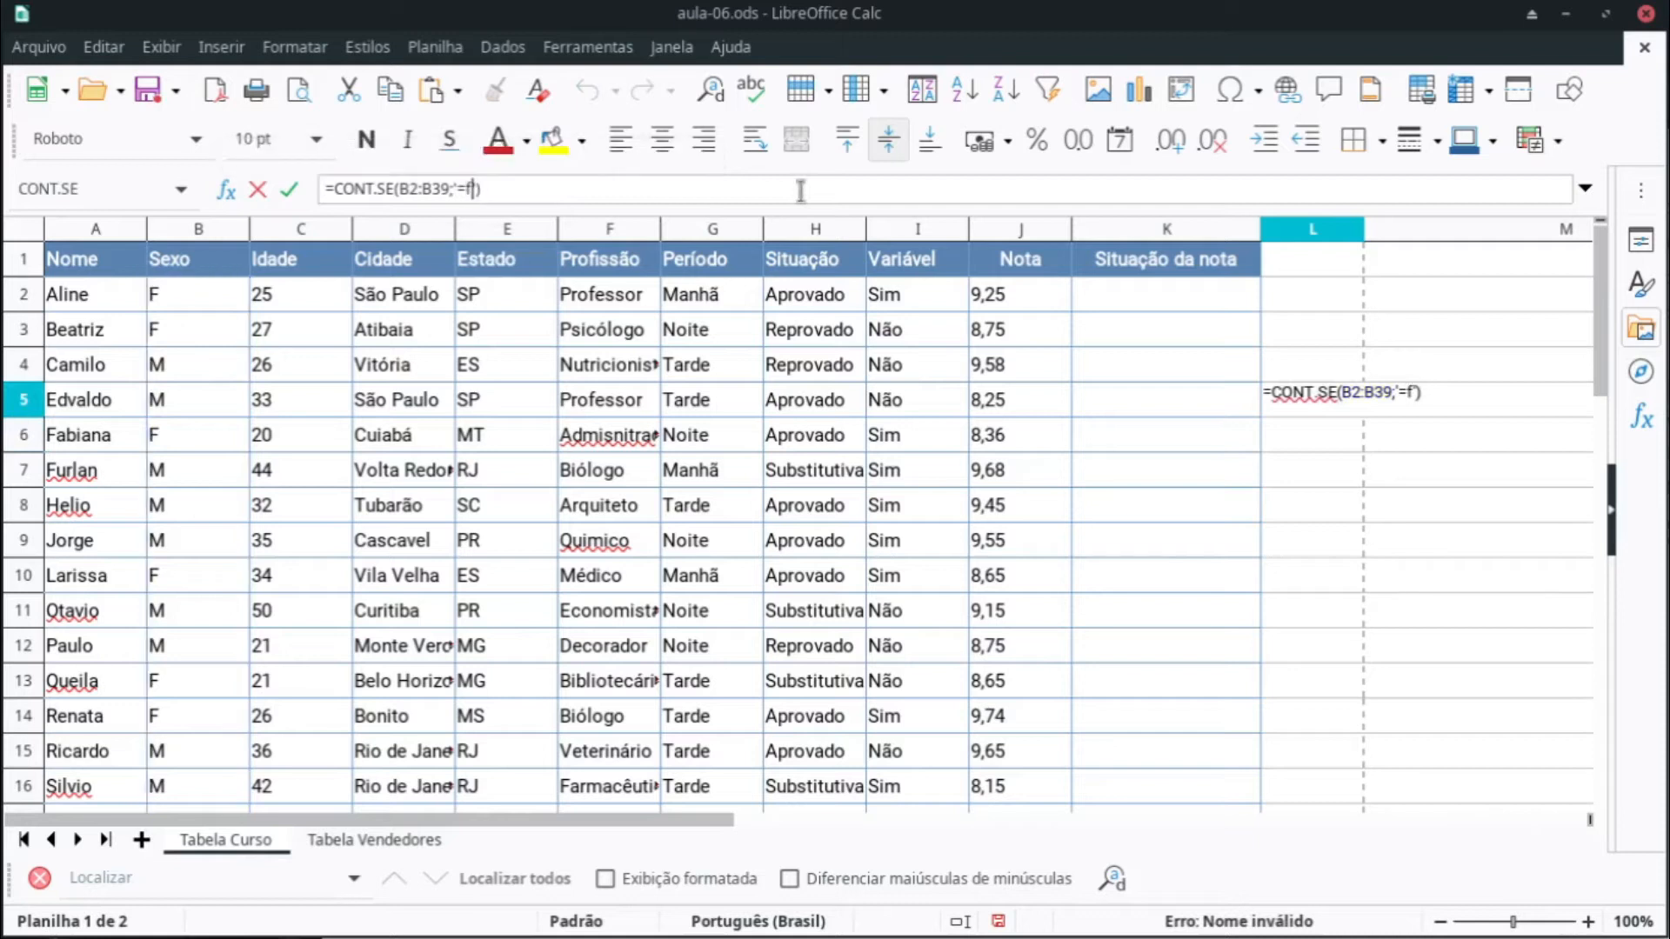
key(Return)
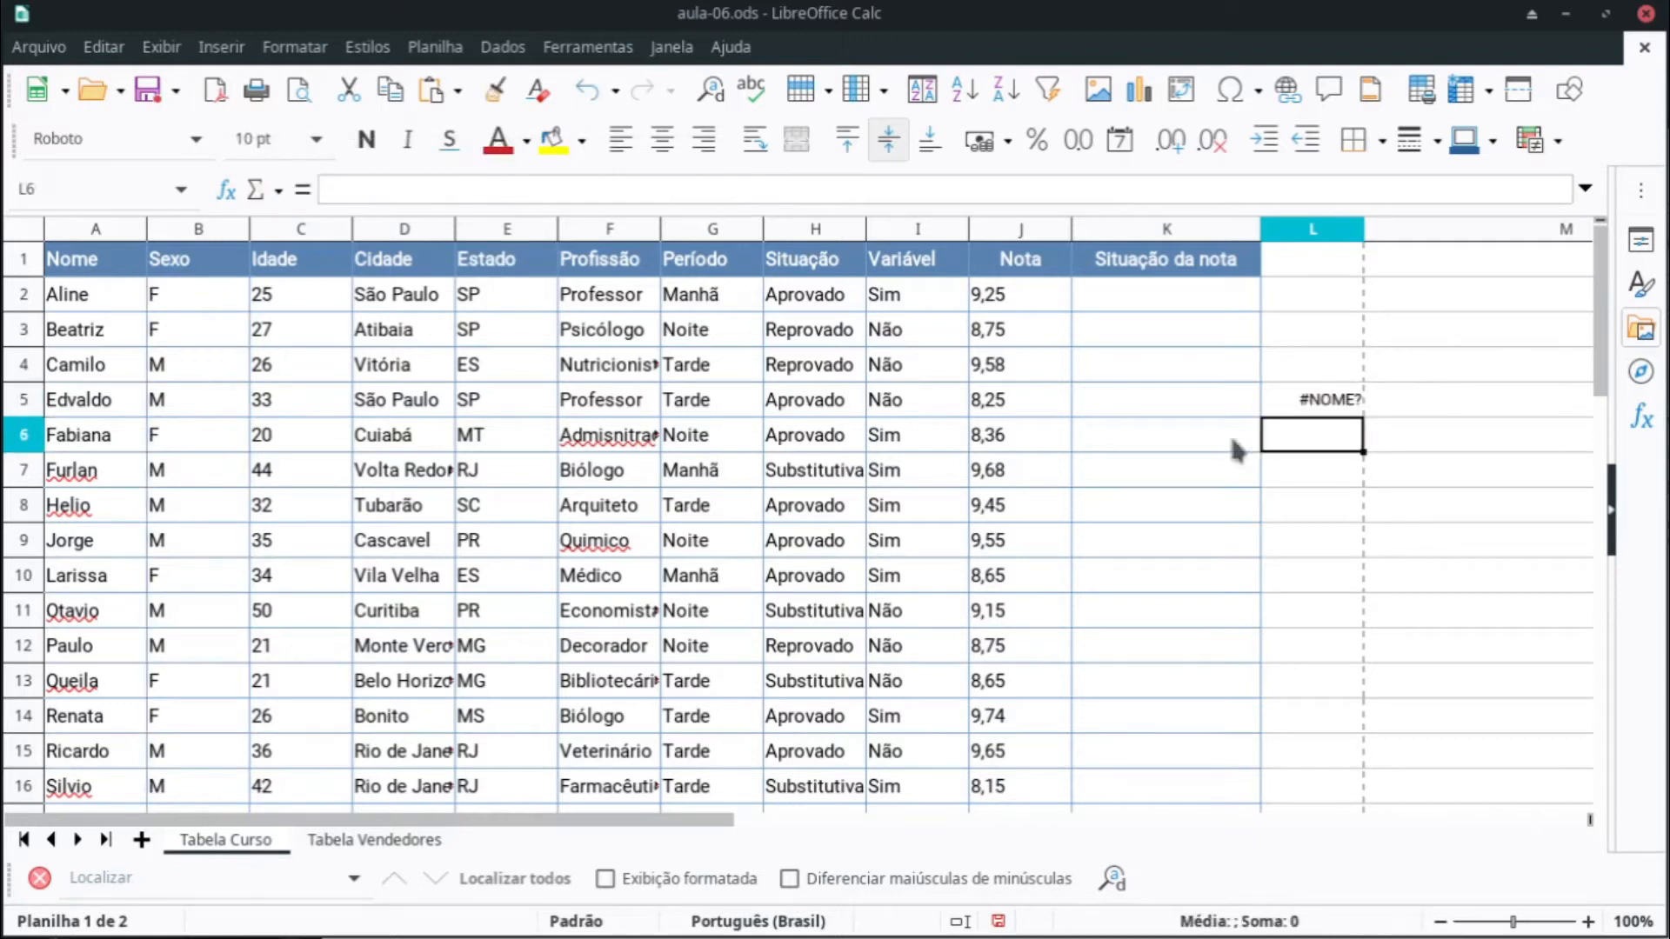
Step: Replace the single quotes around the =f criterion in the L5 formula with double quotes
click(1294, 407)
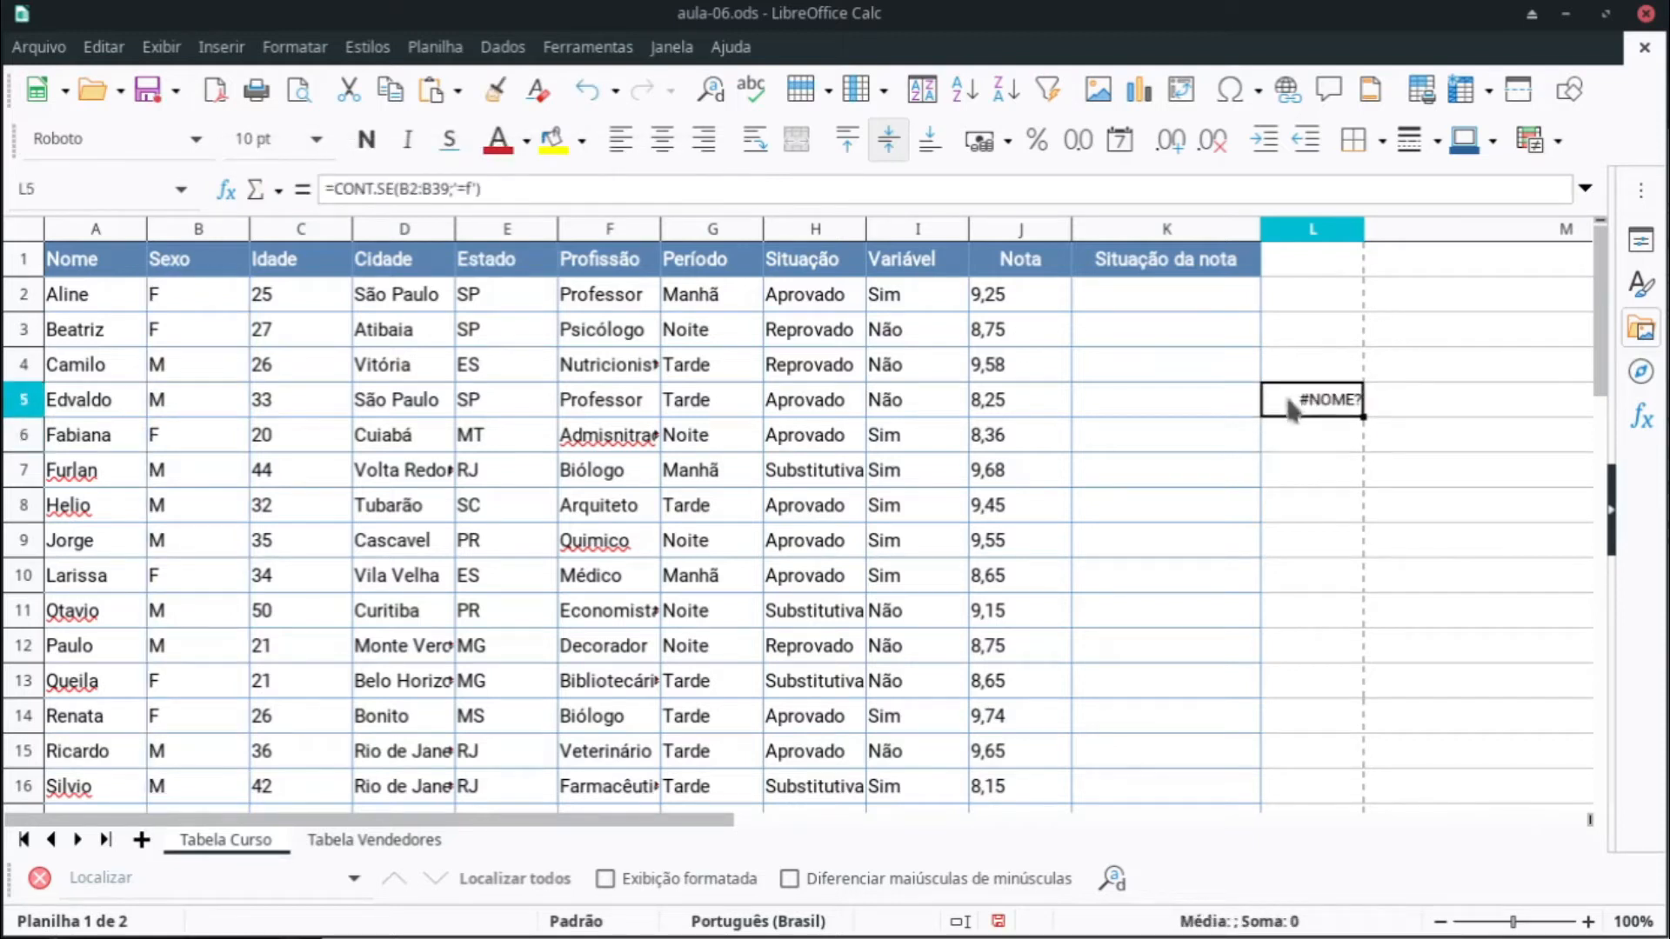
click(457, 187)
key(BackSpace)
text(")
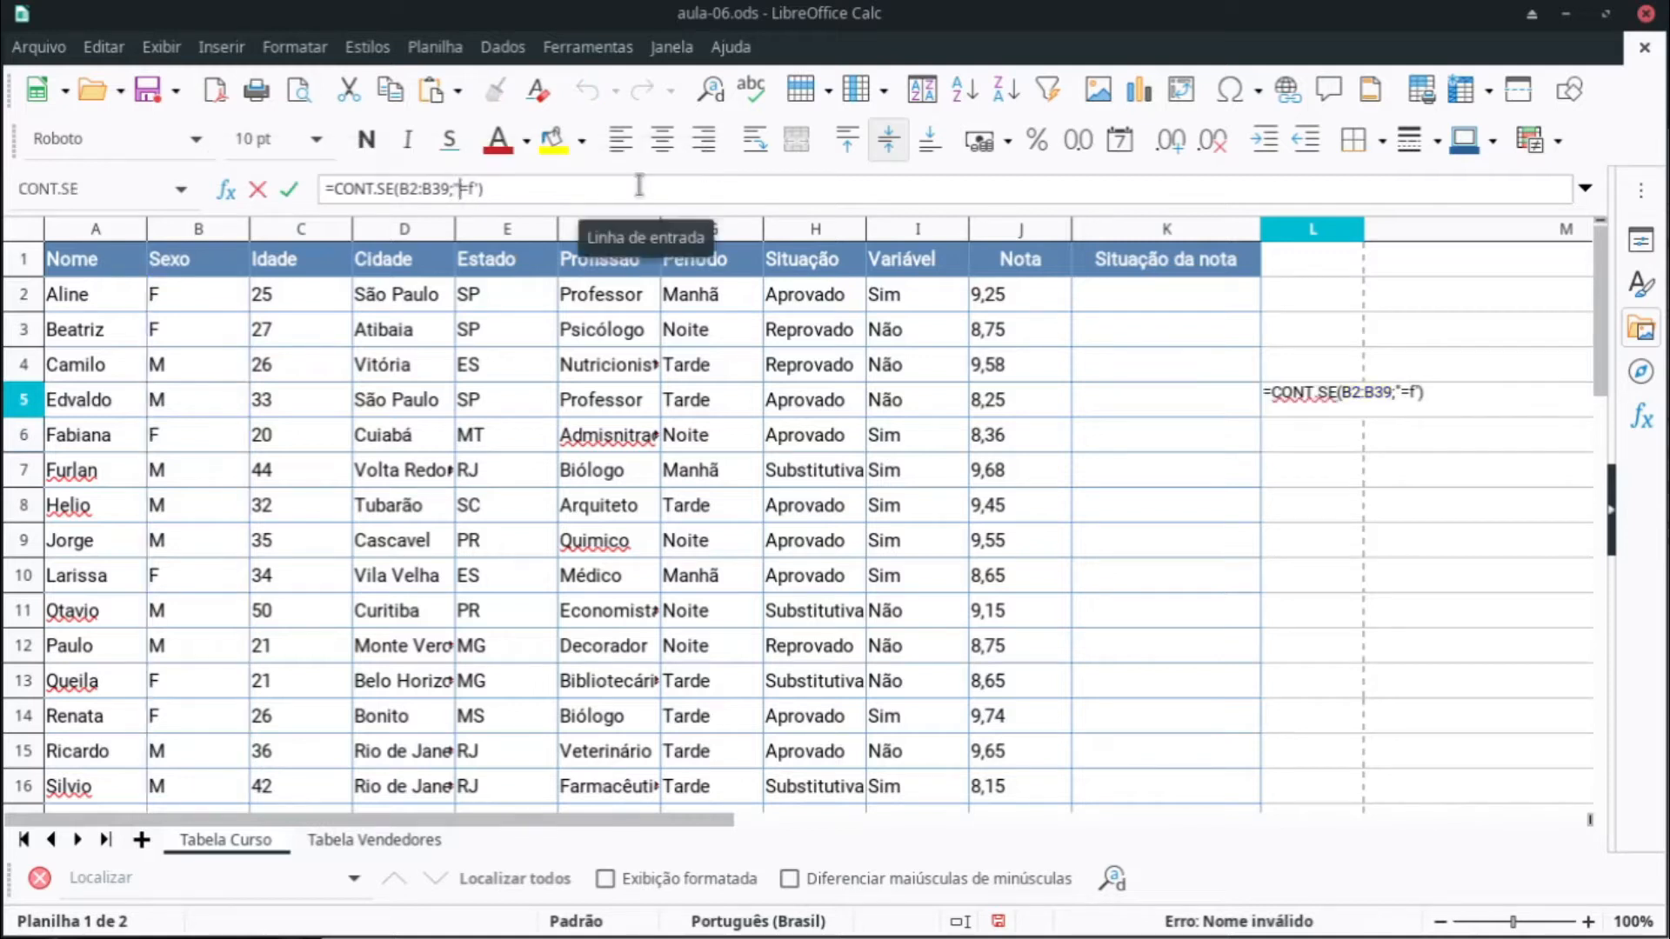
key(Right)
key(Right)
key(Right)
key(BackSpace)
text(")
key(Return)
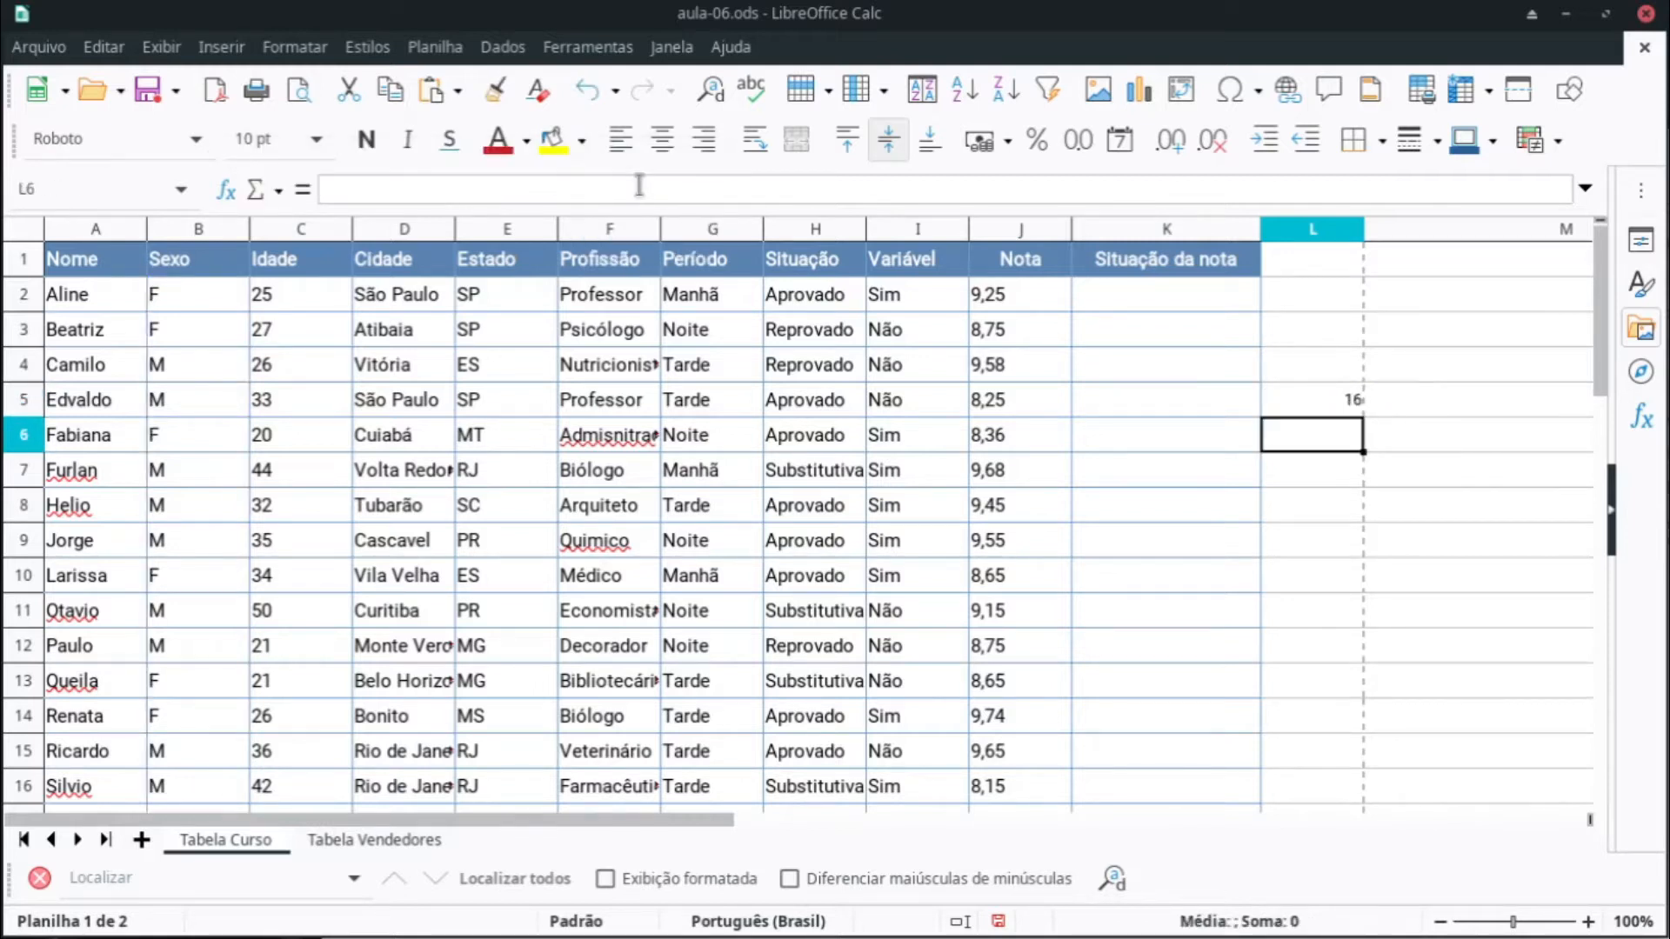
Step: Copy the L5 formula into L6 and change its criterion to "=M" to count the male entries
click(1315, 405)
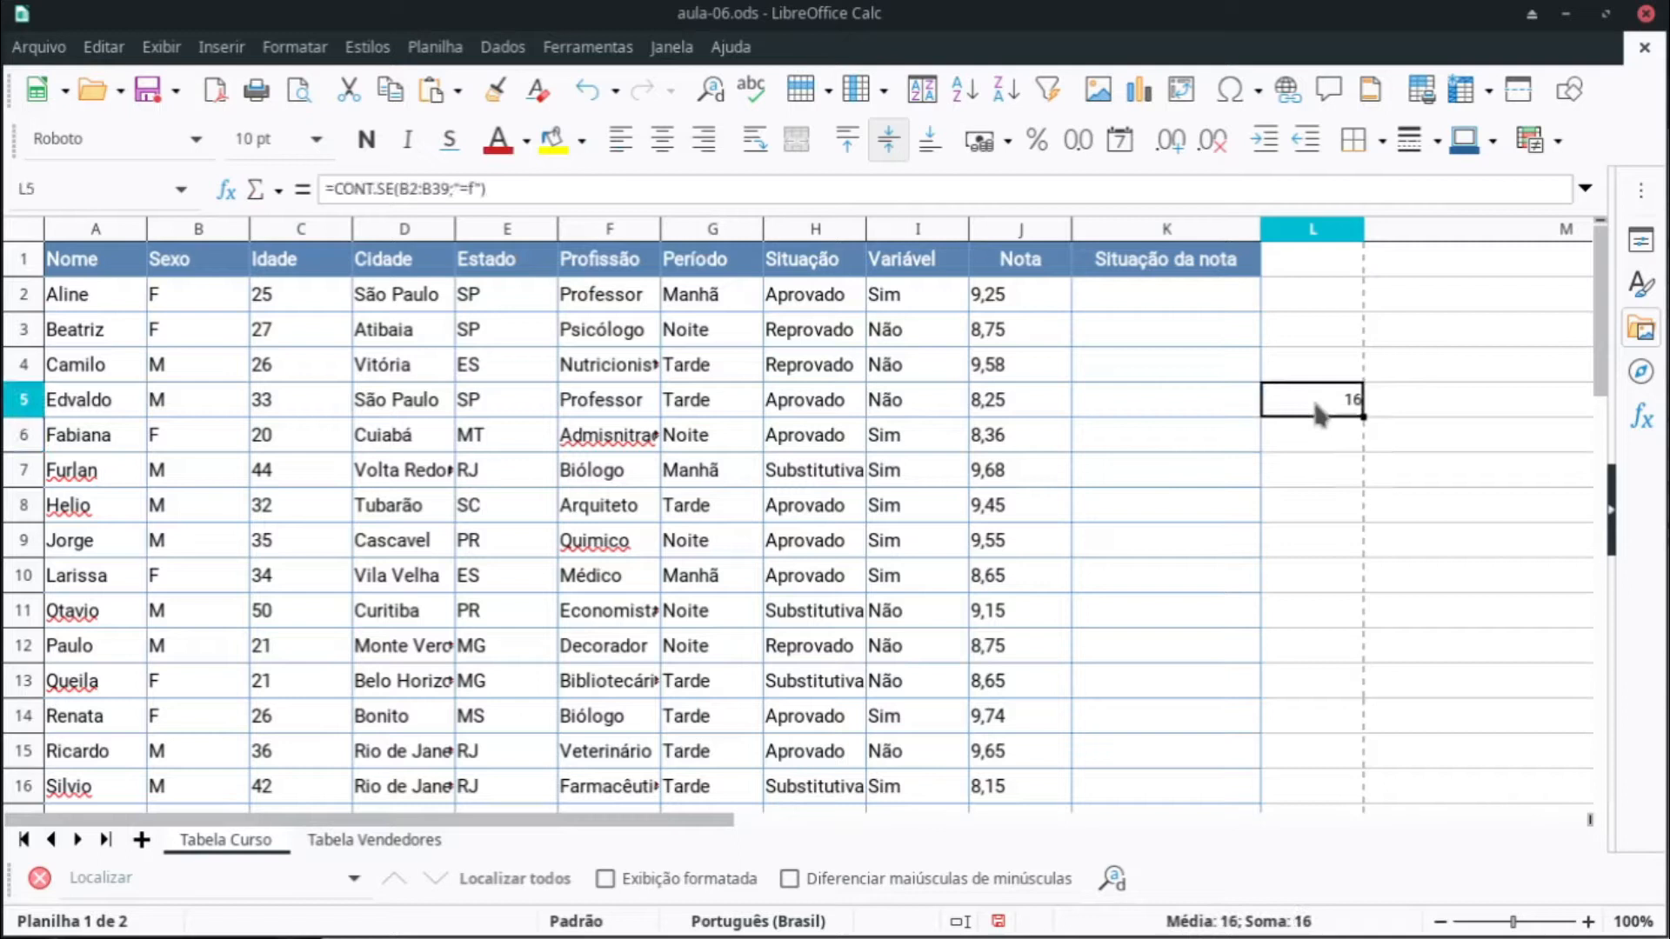
click(830, 187)
key(ctrl+a)
key(ctrl+c)
key(Escape)
click(1322, 430)
click(1071, 191)
key(ctrl+v)
double_click(474, 188)
text(M)
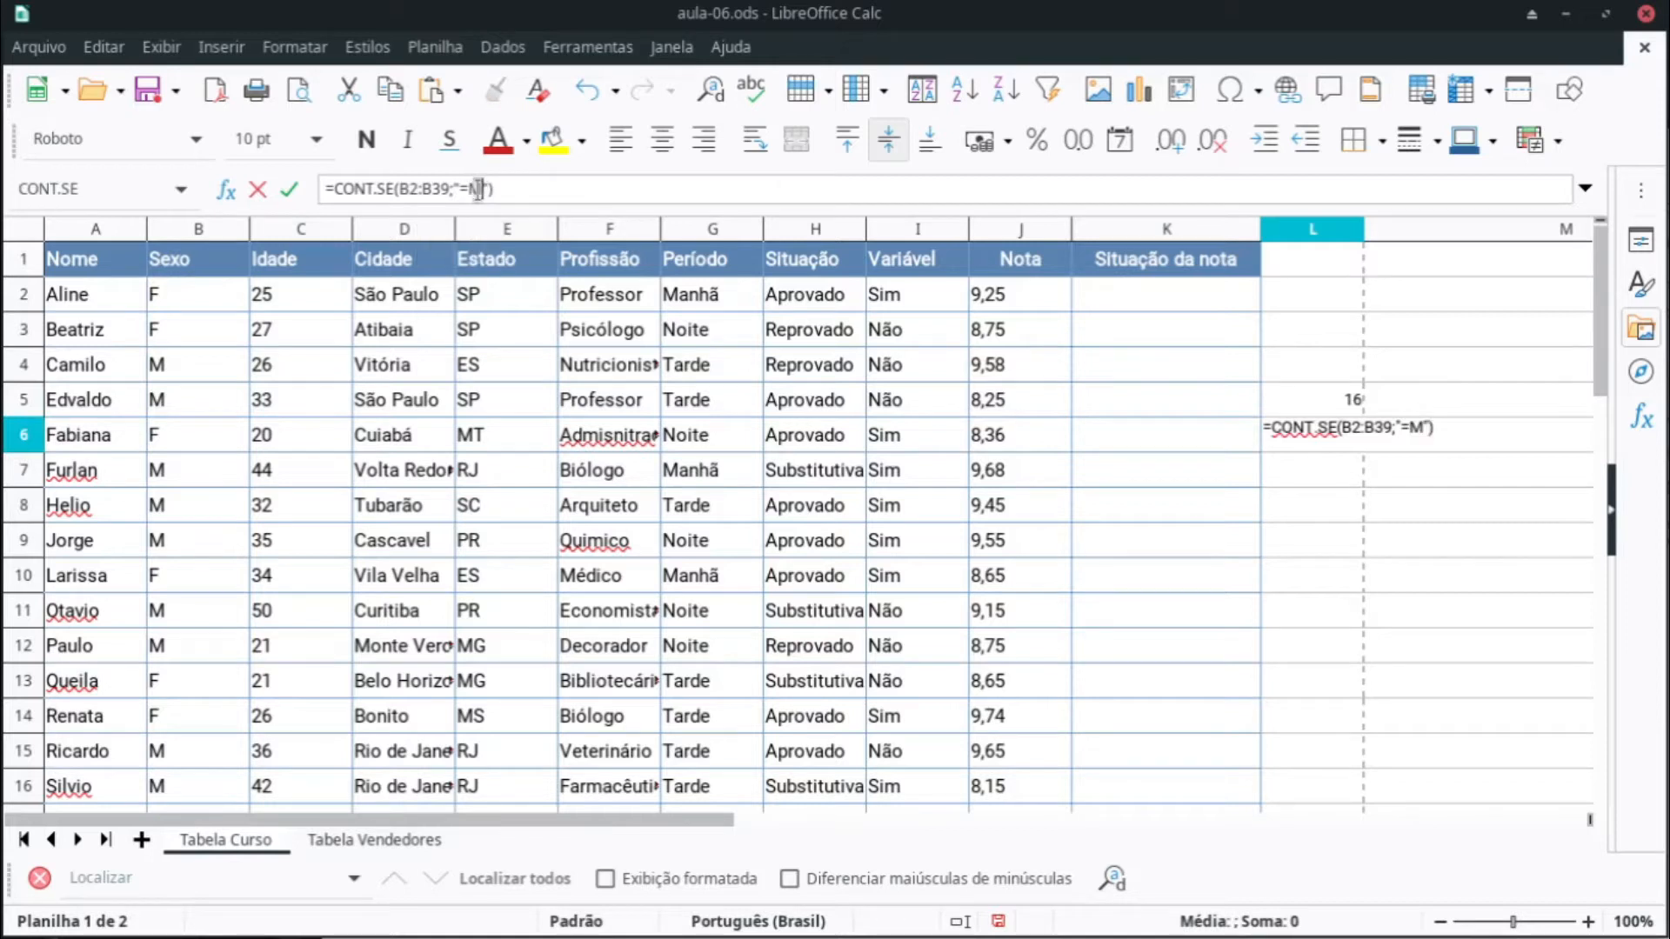
key(Return)
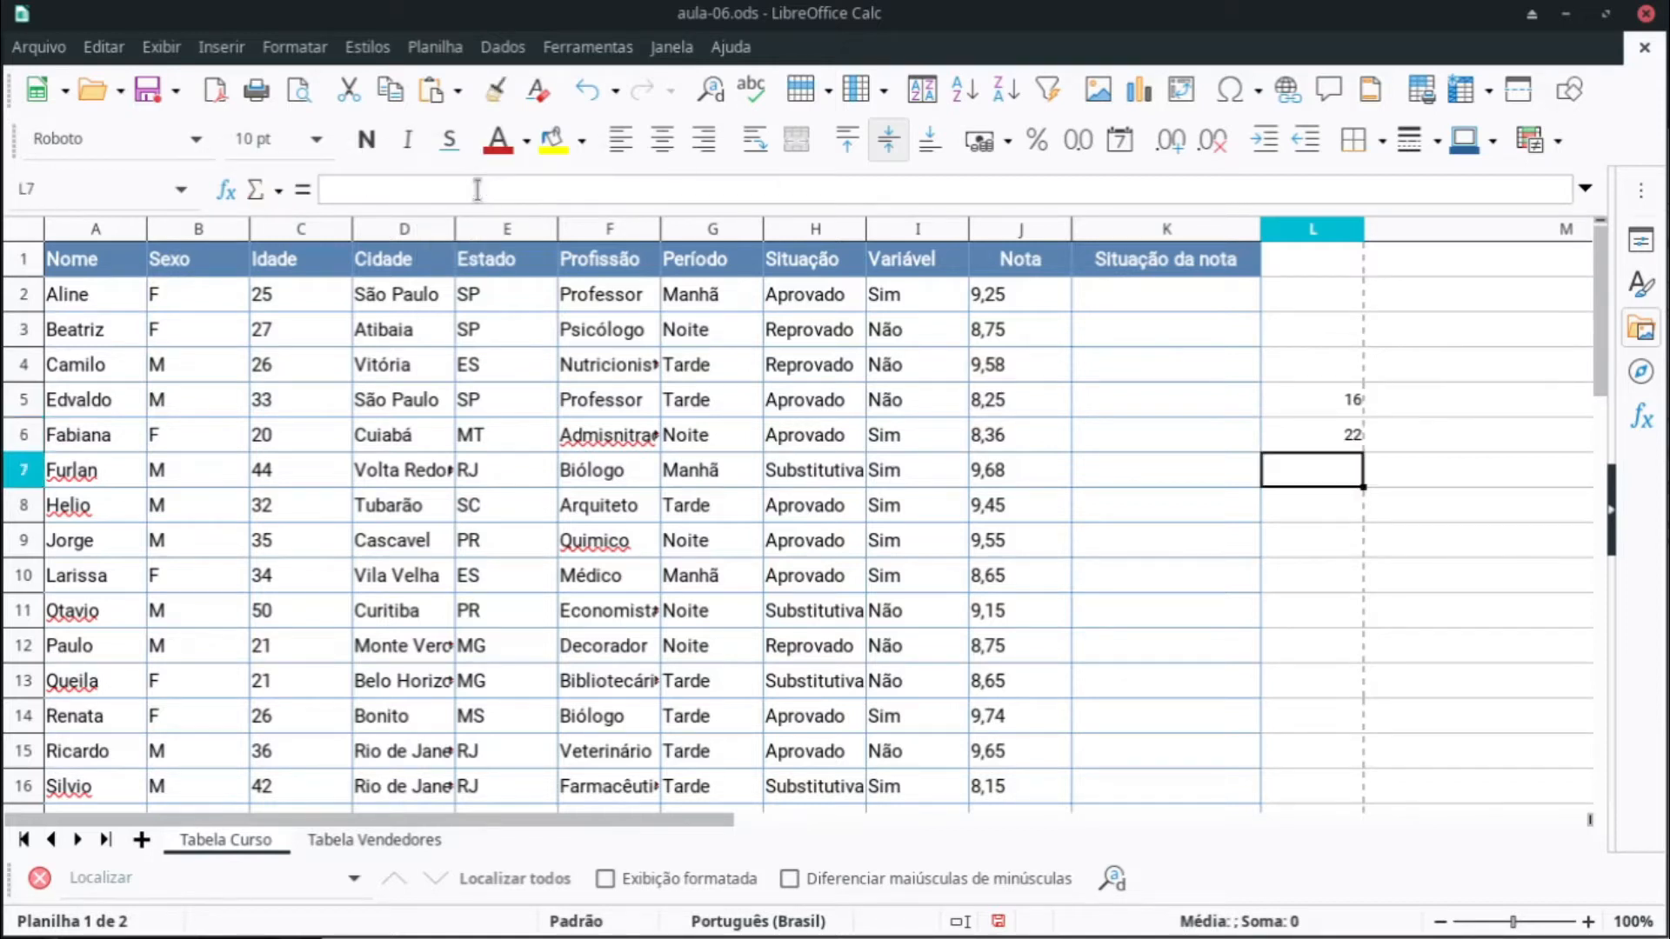
Step: Compare the counting formulas in cells L6 and L5 without changing them
click(1351, 439)
click(1347, 409)
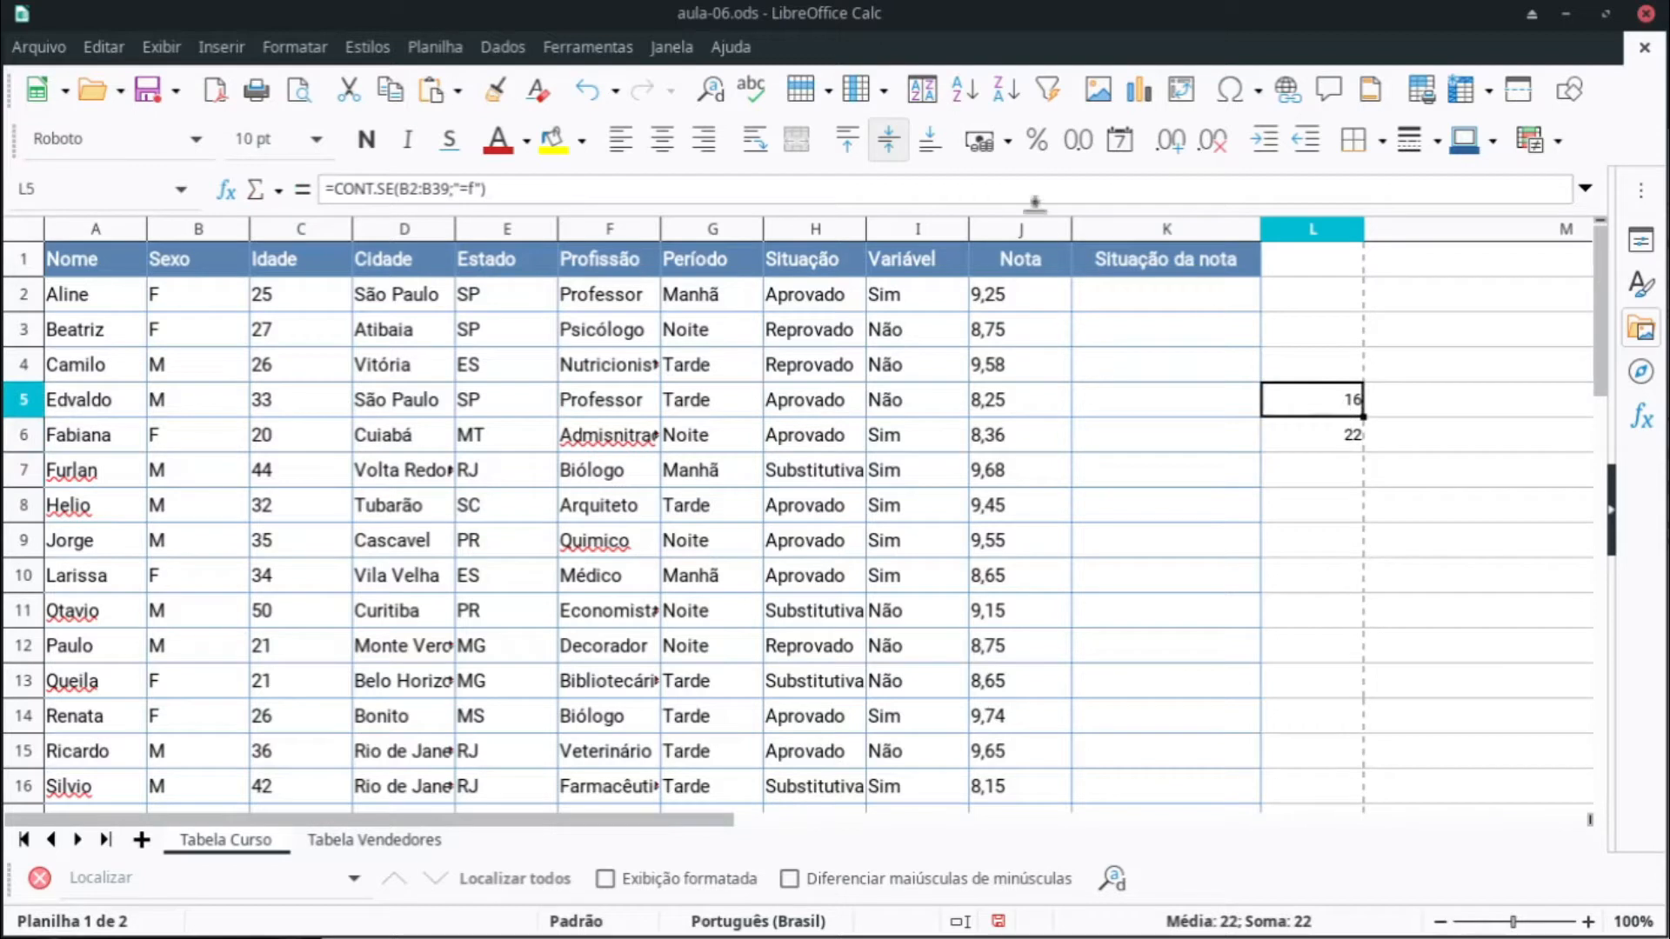
click(1036, 191)
click(1322, 432)
key(Escape)
Step: Set the font size of cells L3:L9 to 15 pt
drag(1318, 330, 1323, 544)
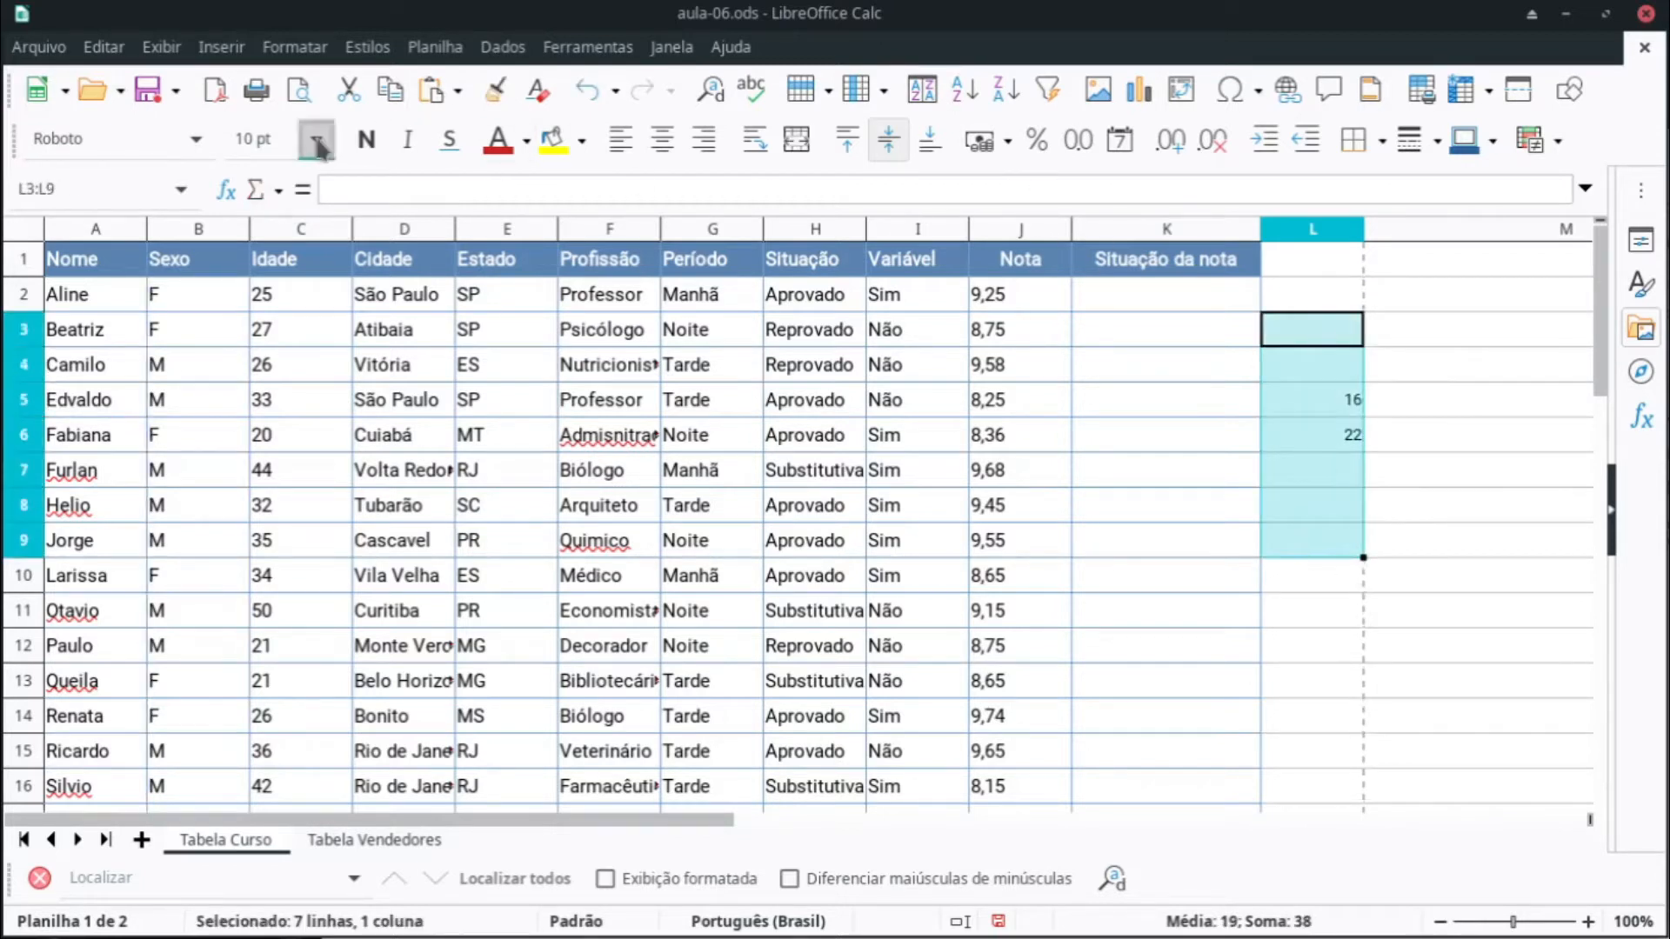
click(318, 141)
click(261, 463)
Step: Examine the range and criterion of the CONT.SE formula in L5, keeping it as is
click(1314, 396)
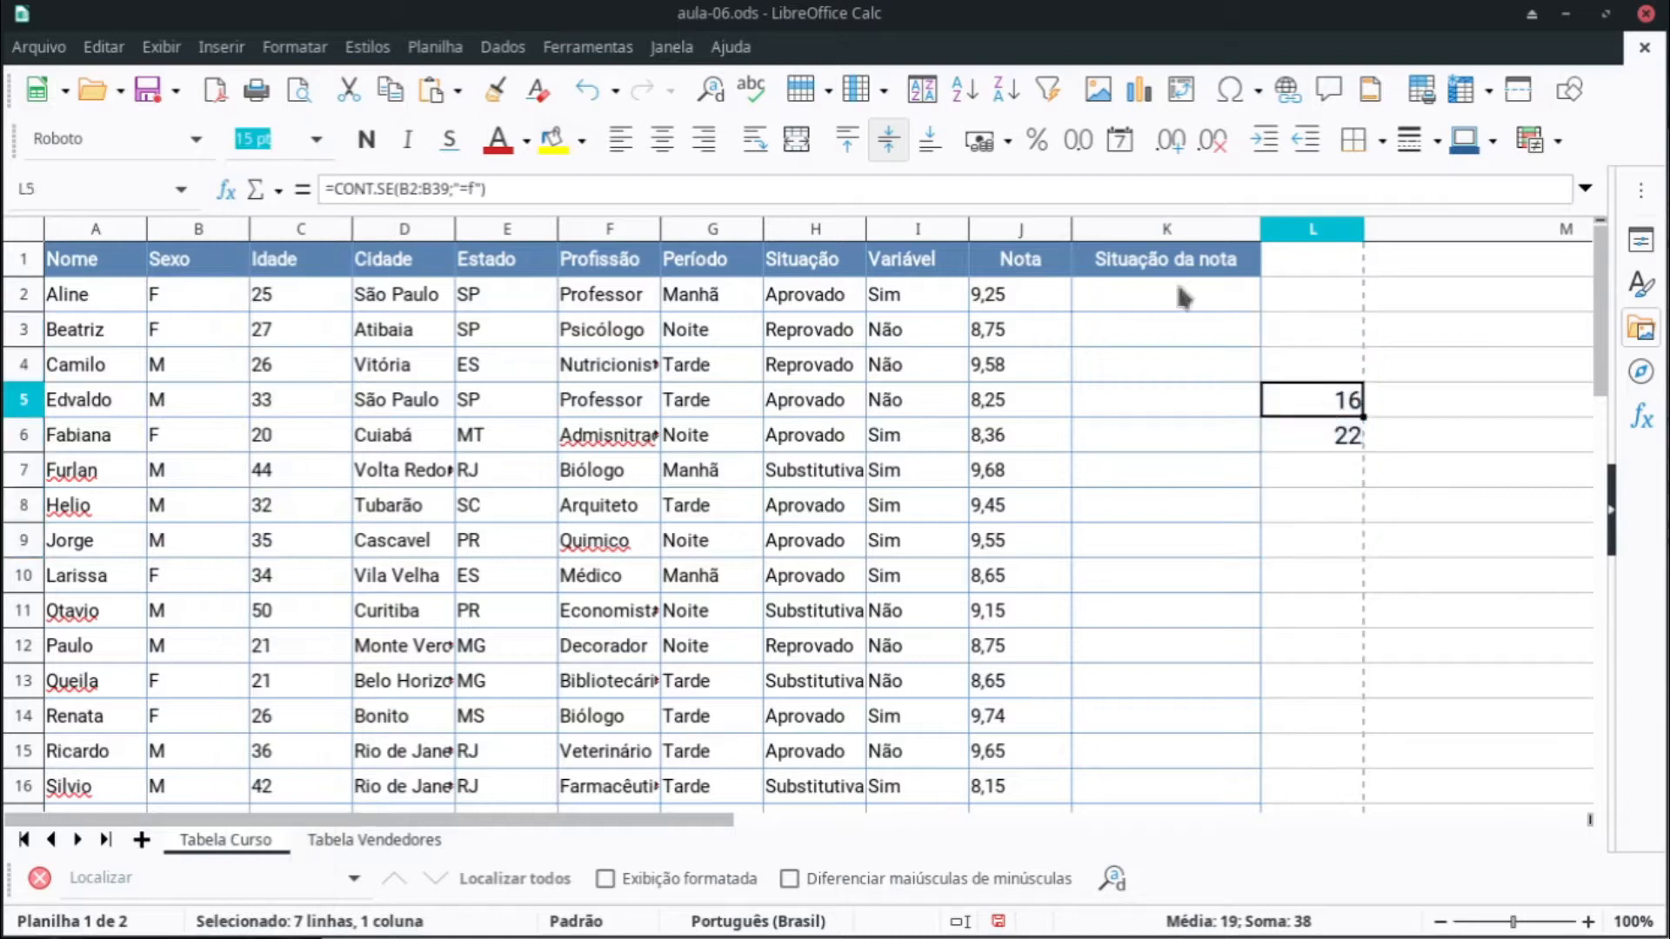
double_click(1312, 395)
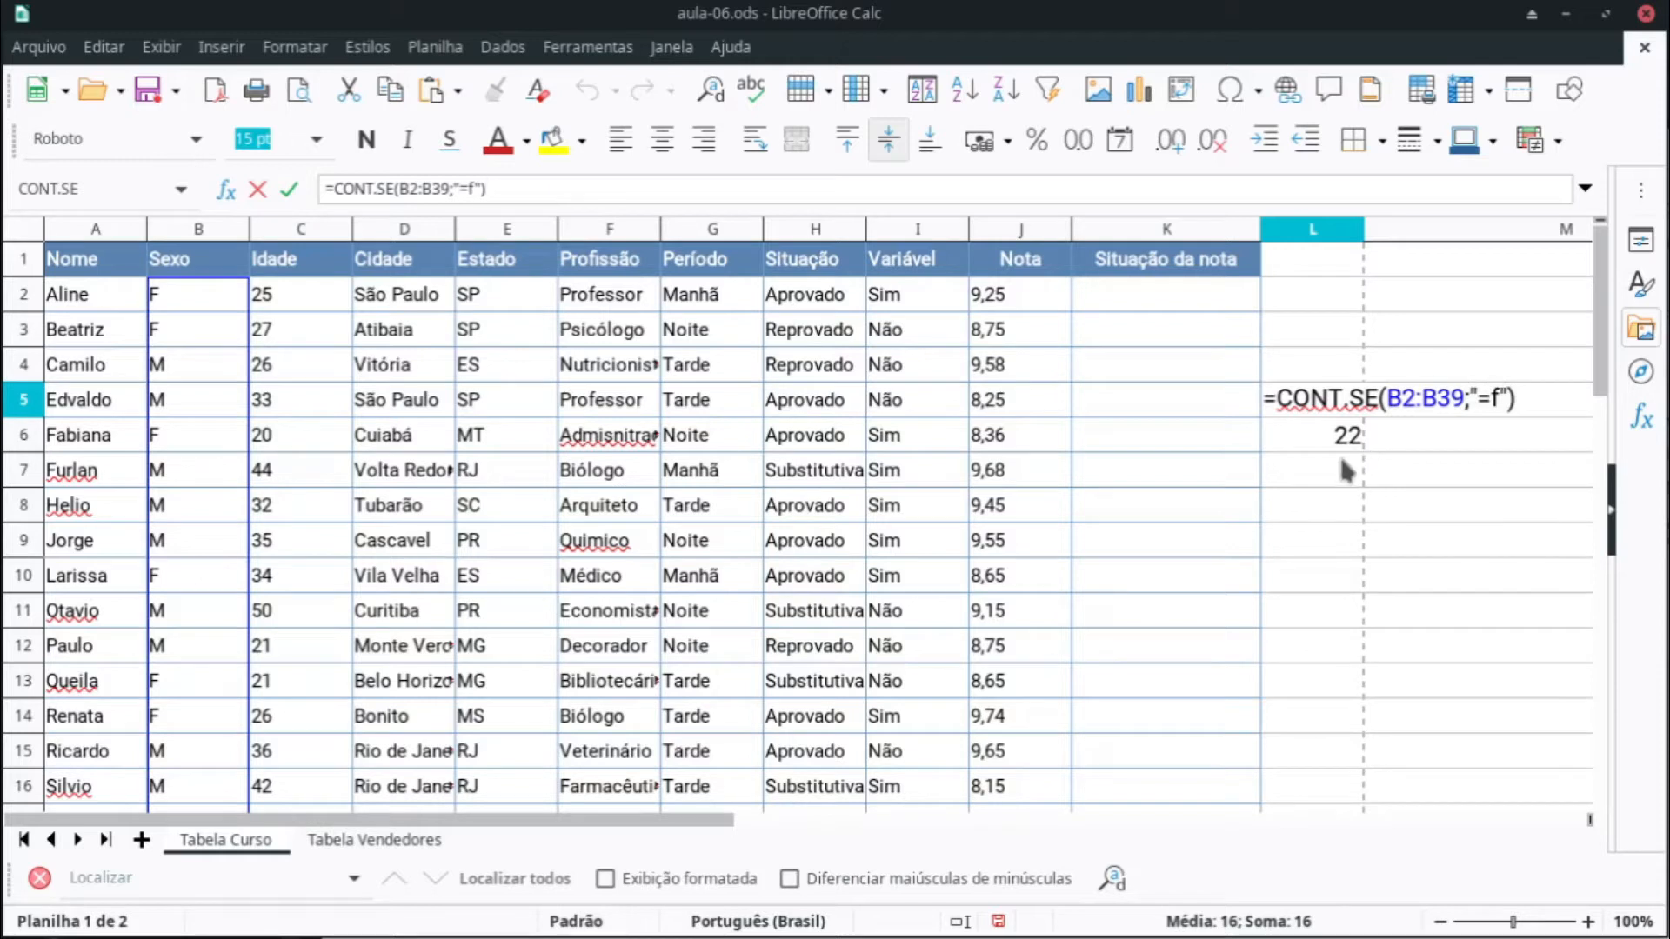
key(Return)
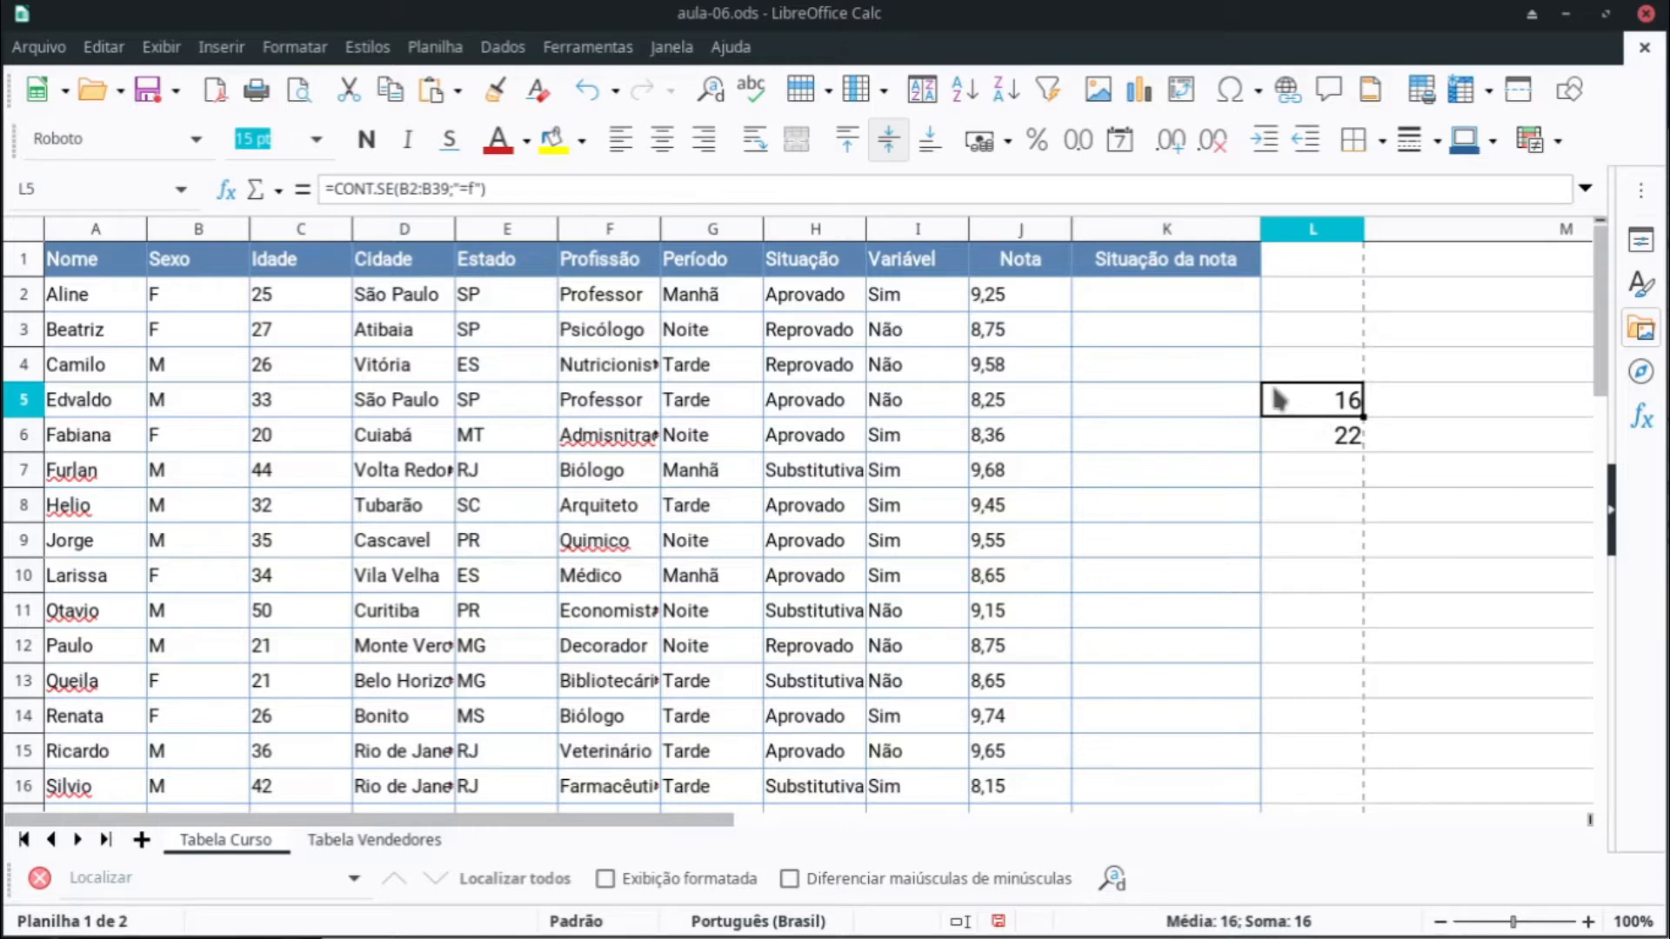
click(1192, 374)
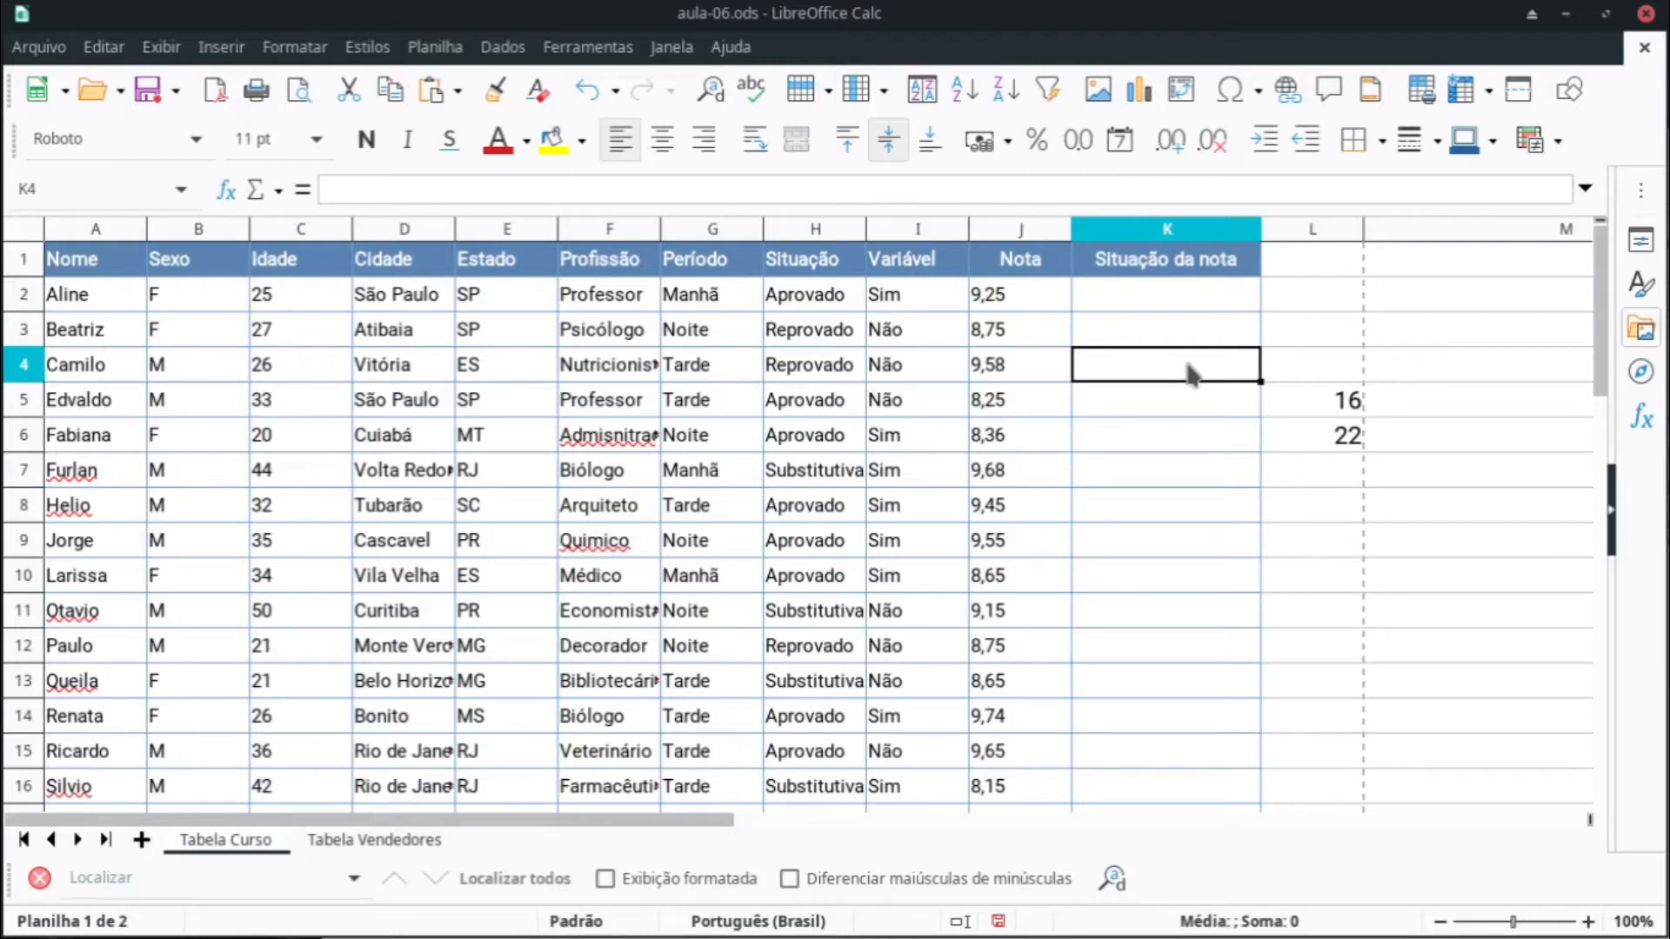
click(1179, 300)
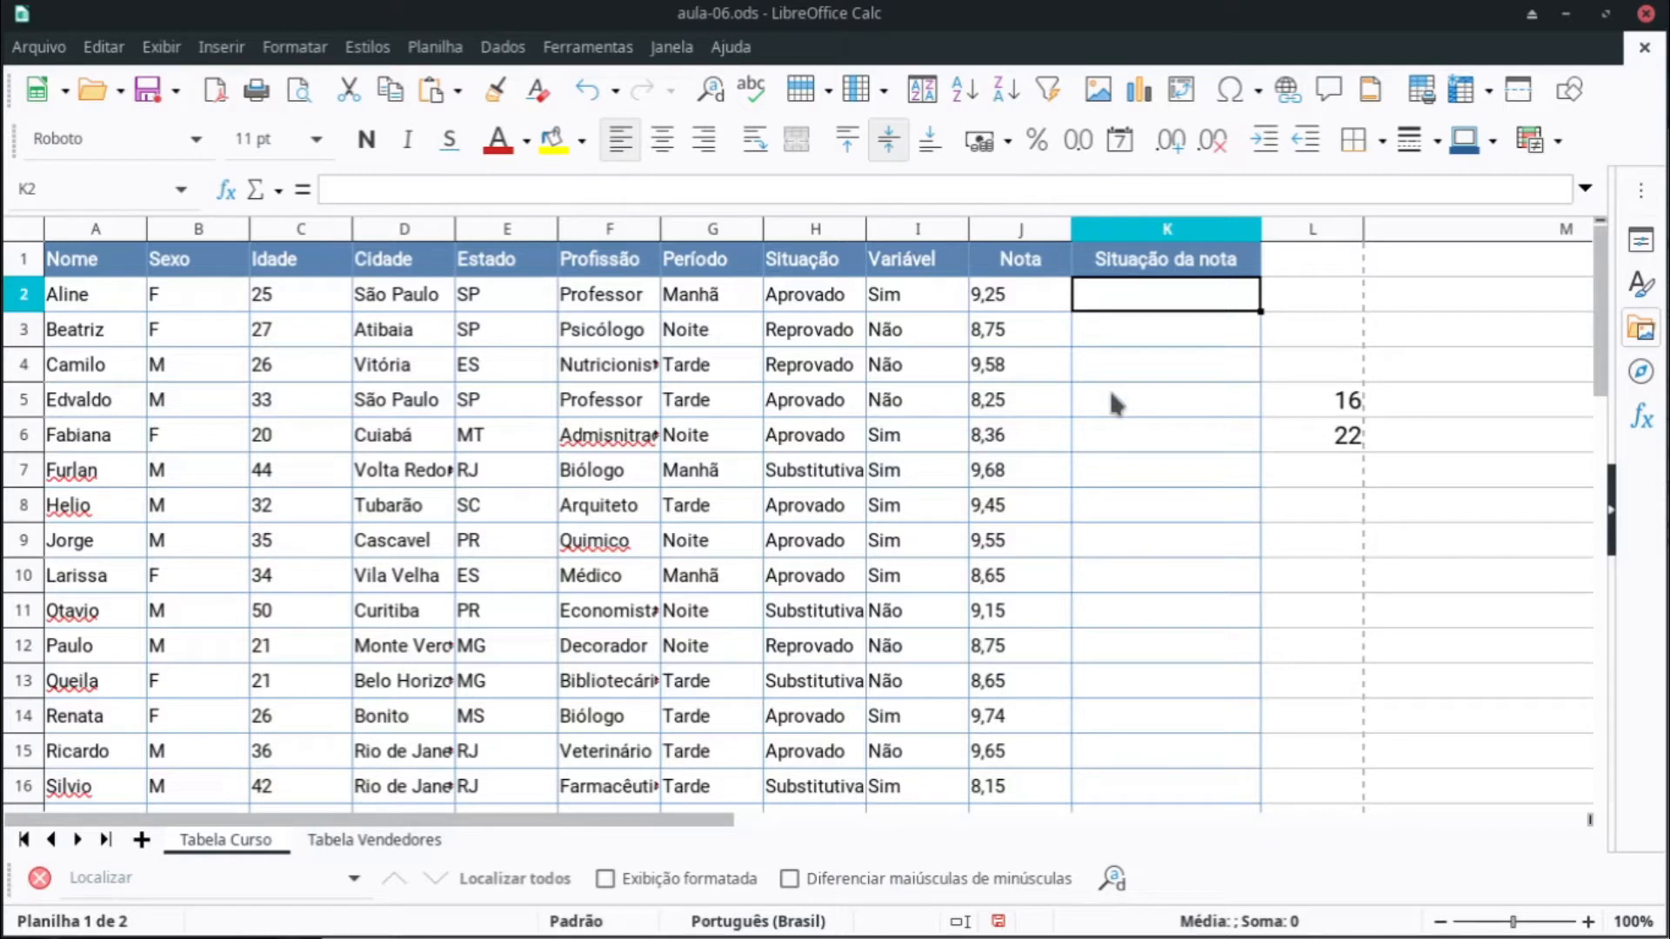
Step: Start a pivot table (Tabela dinâmica) from the course data in A1:J39, using the current selection as the data source
drag(83, 271, 1009, 278)
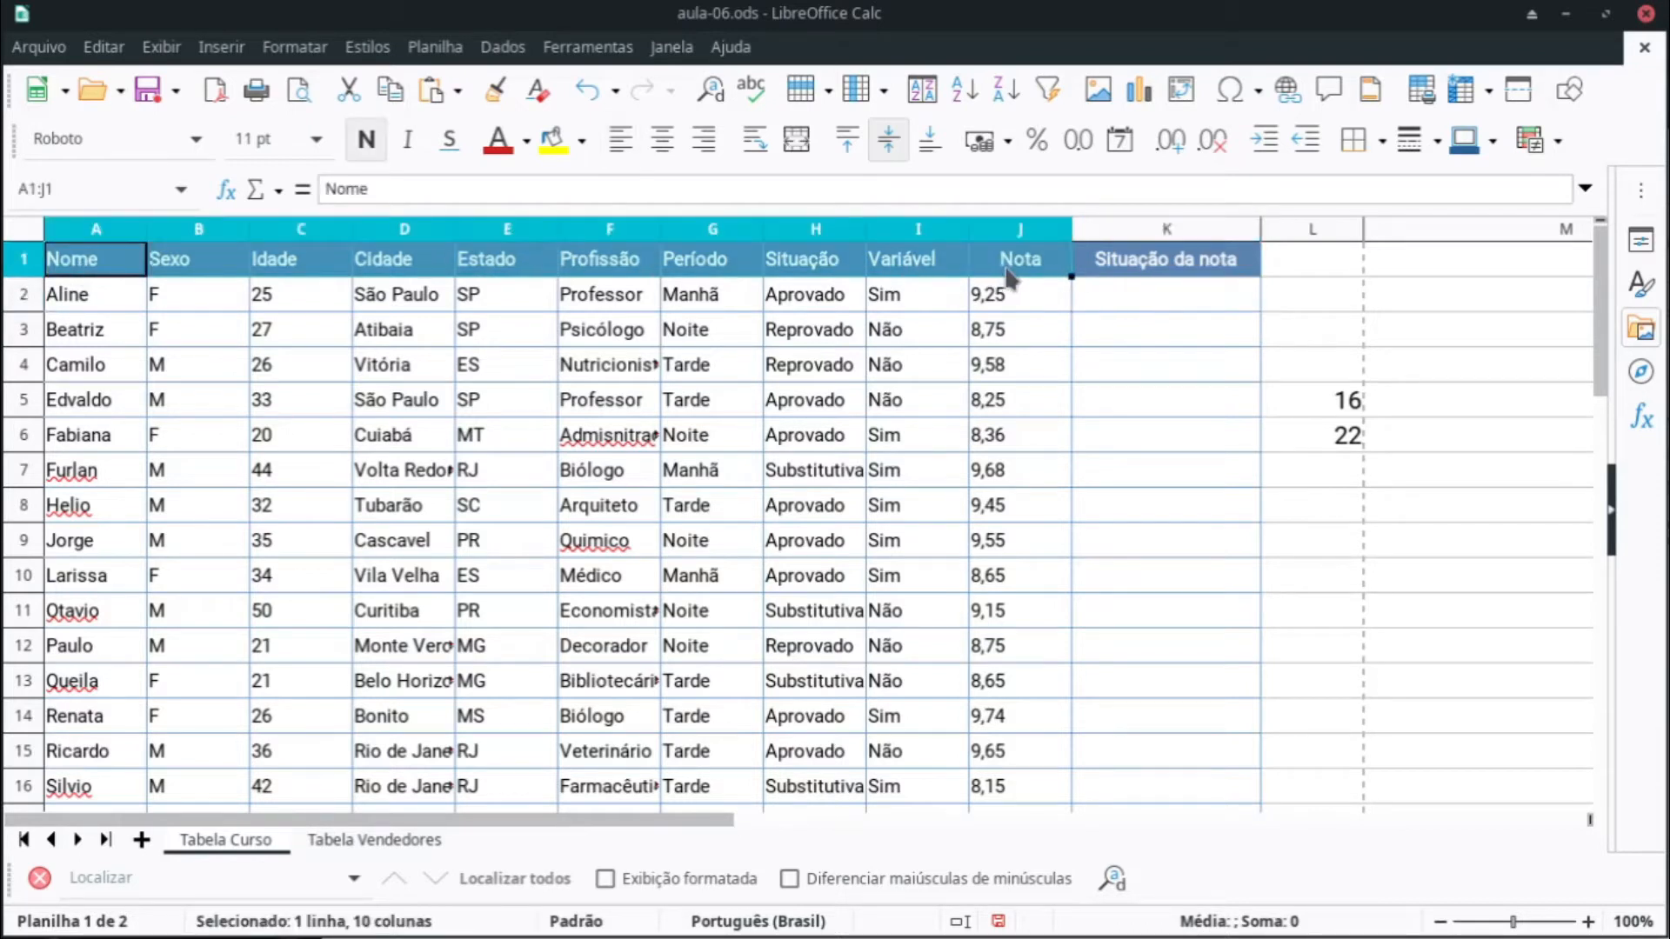
drag(1010, 278, 1009, 618)
scroll(842, 557, up, 9)
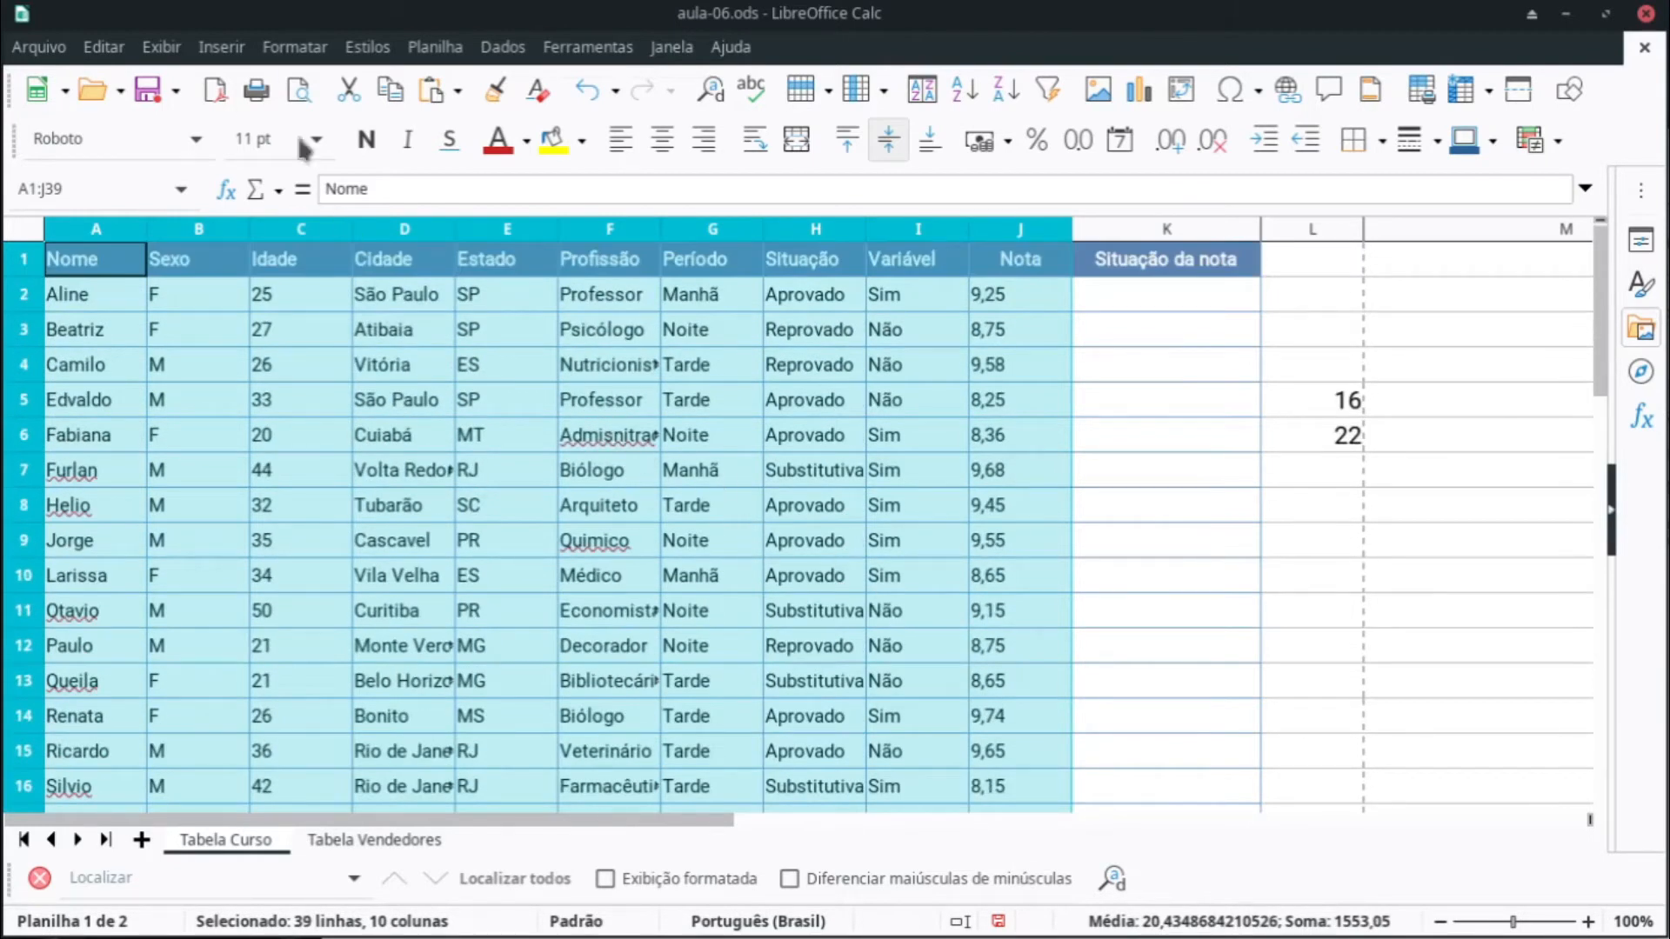
click(222, 47)
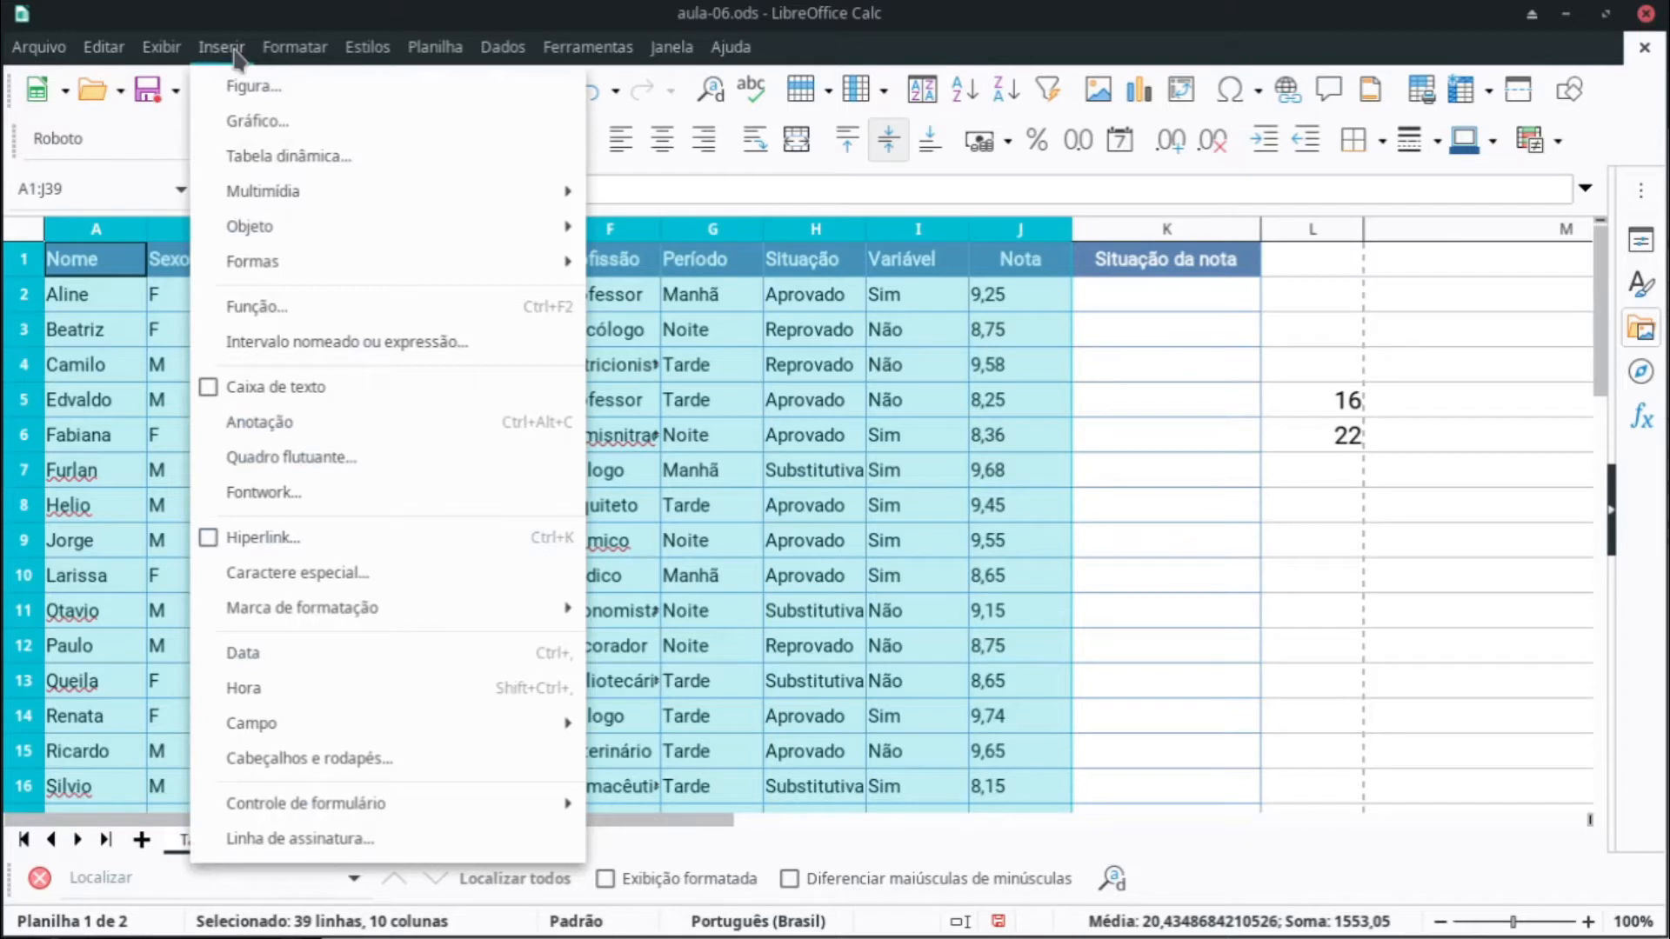
click(306, 165)
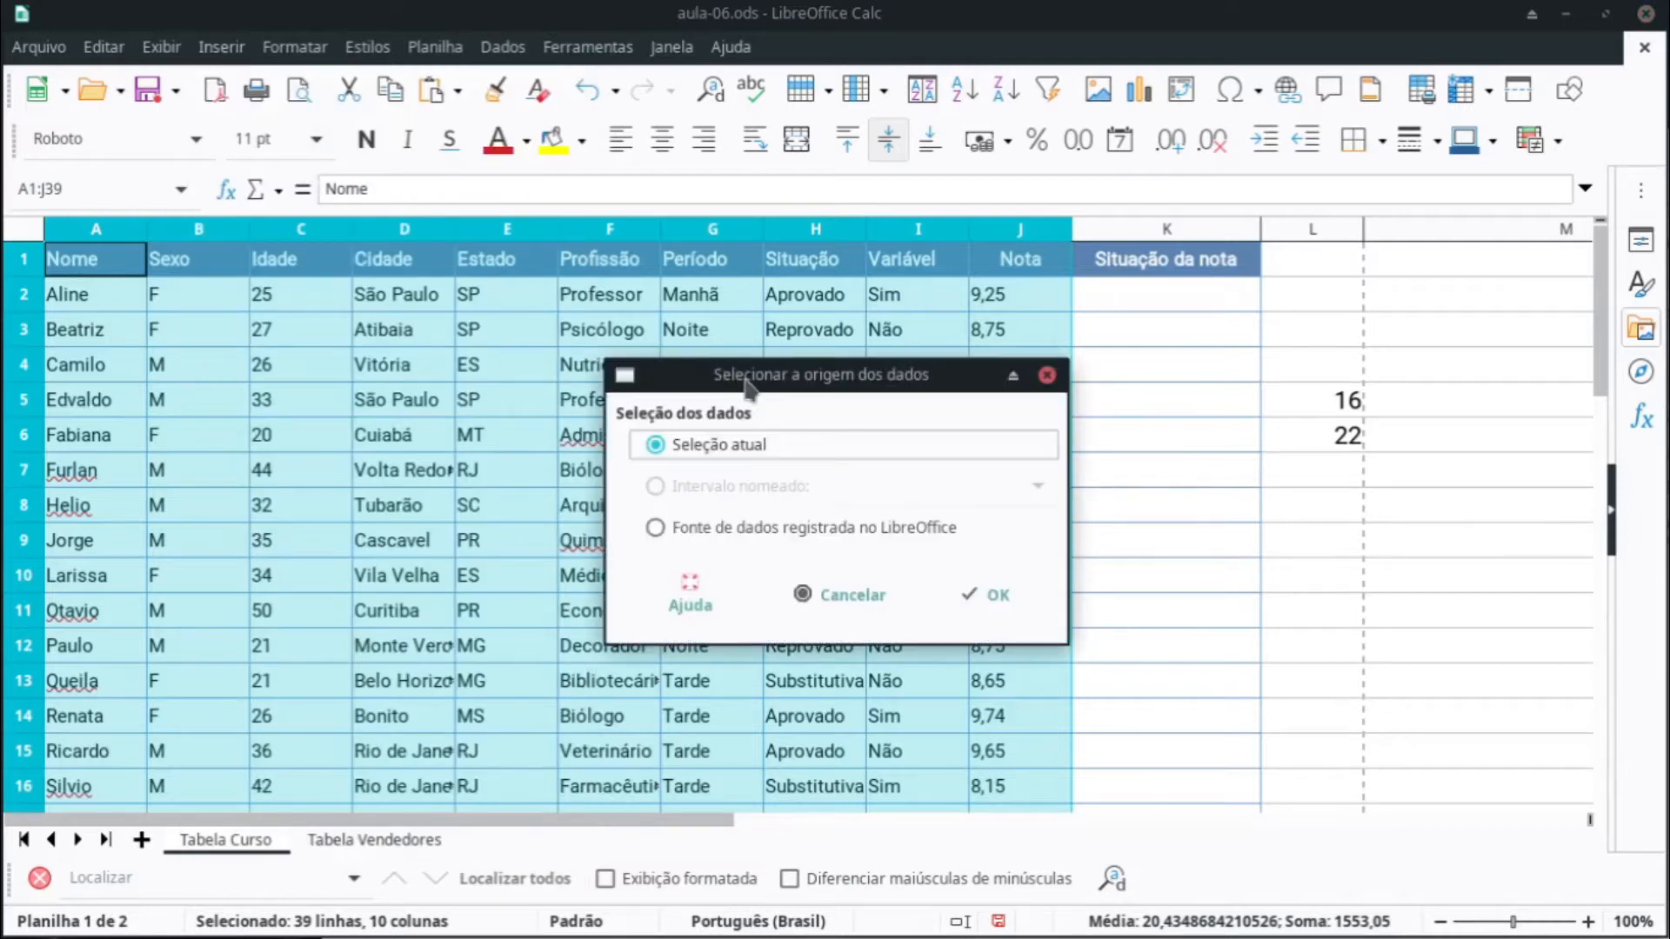
drag(748, 377, 864, 348)
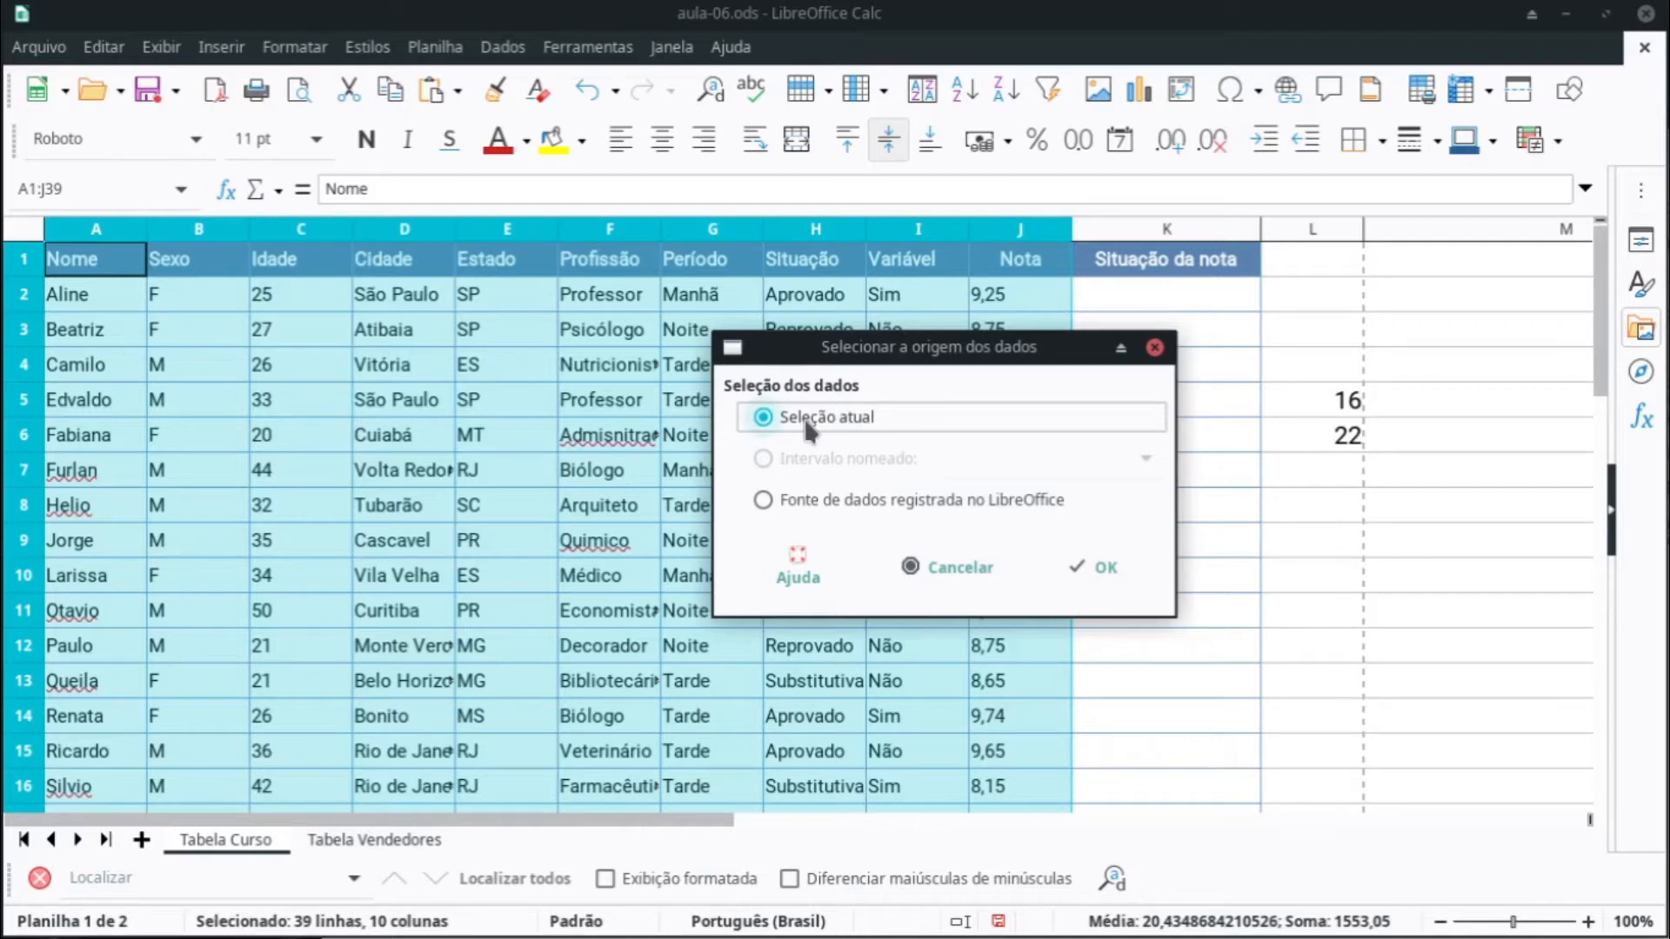
click(1110, 572)
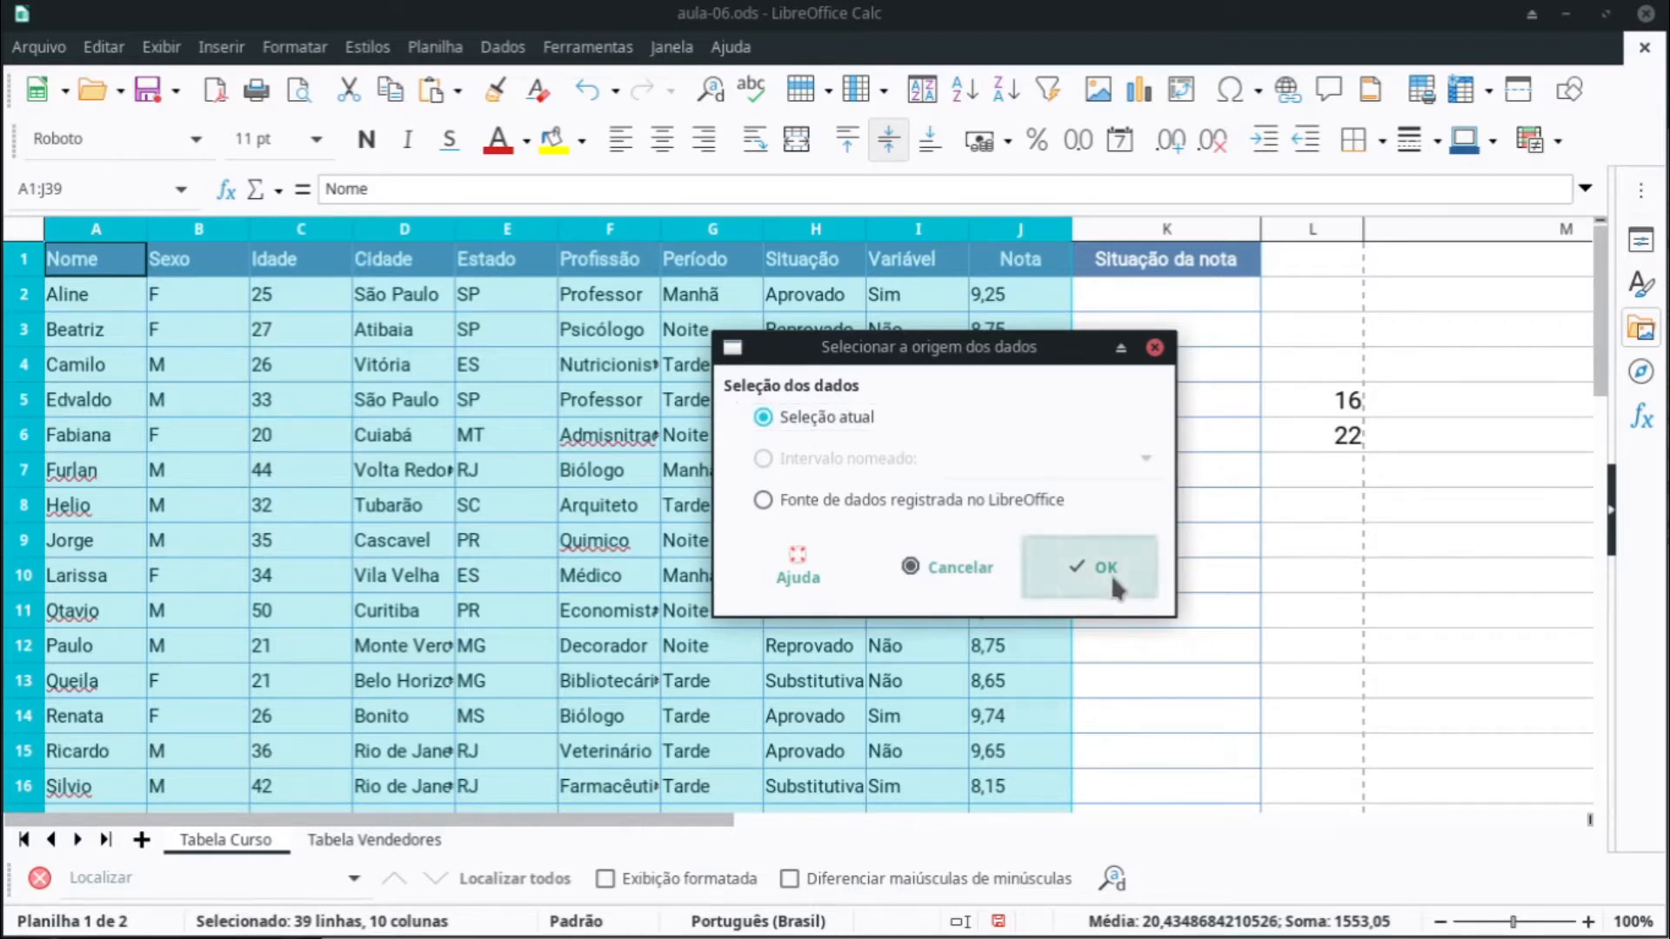
drag(939, 230, 970, 210)
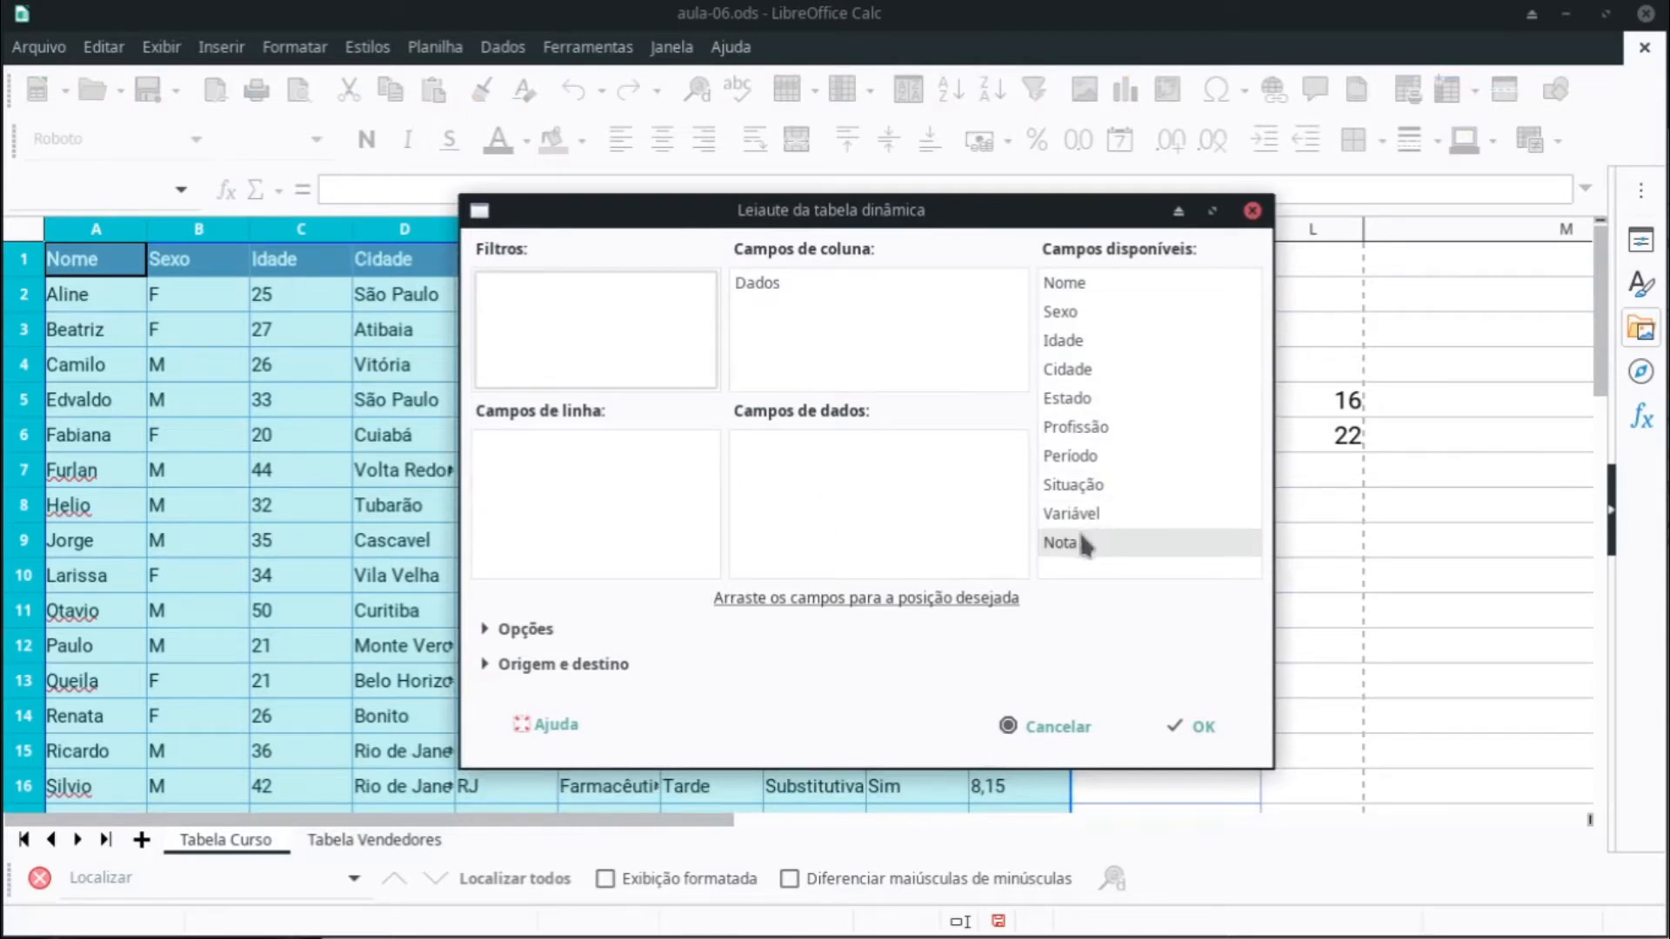
Step: Examine the pivot table's options and its source and destination settings in the layout dialog
click(539, 630)
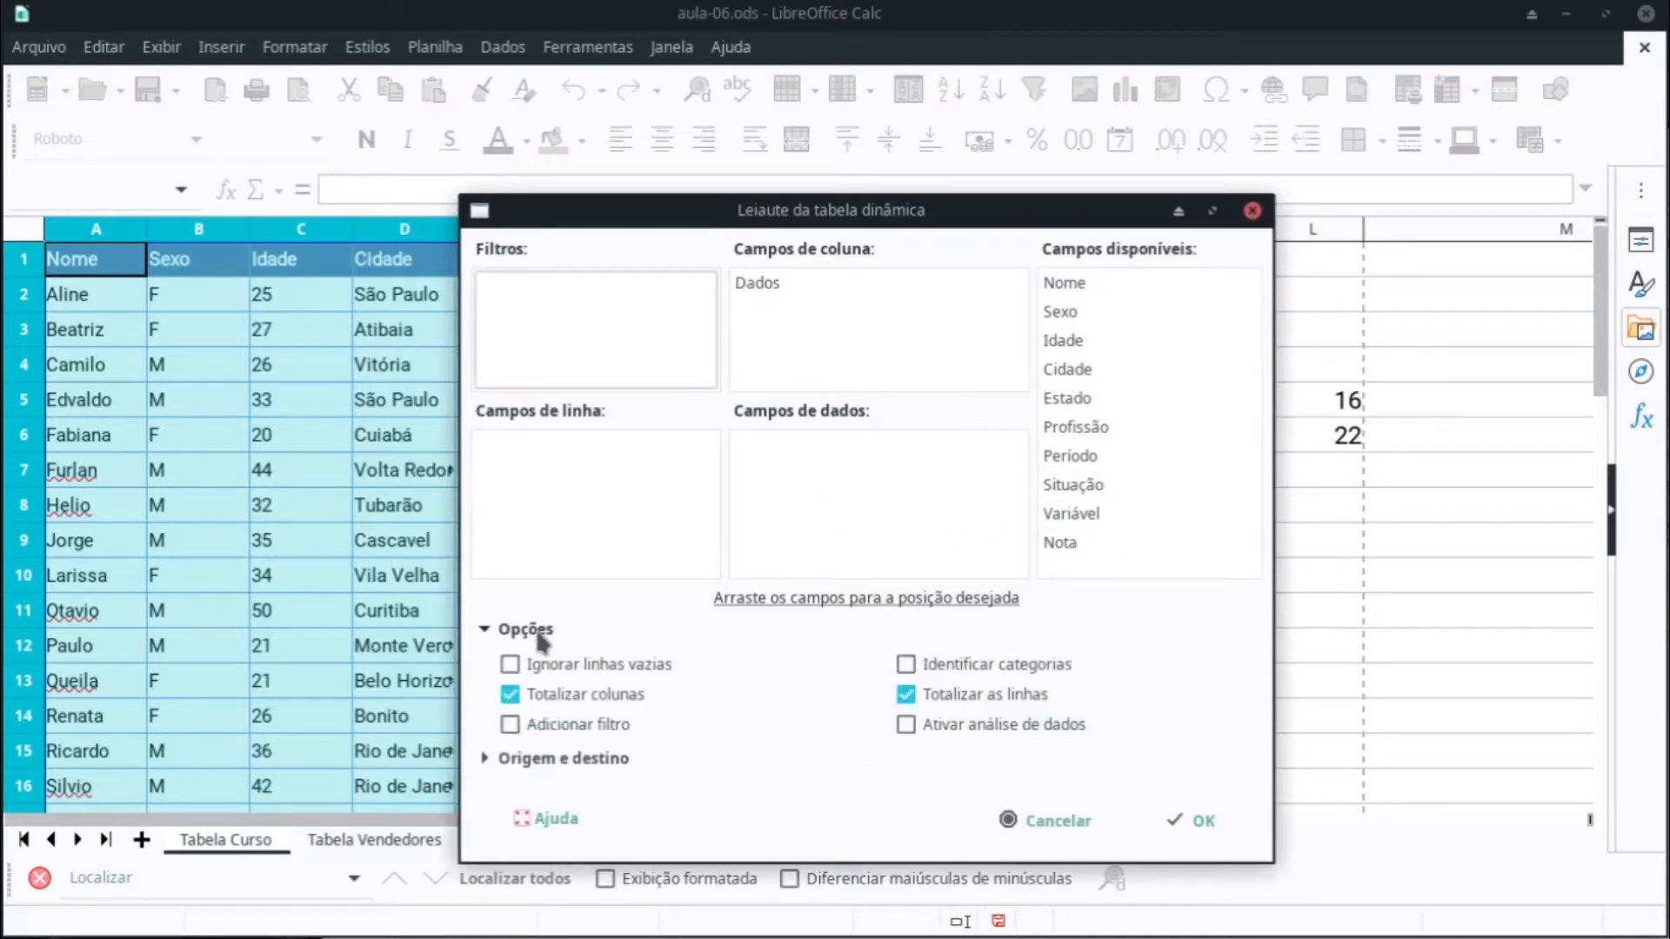
click(558, 758)
drag(828, 211, 861, 9)
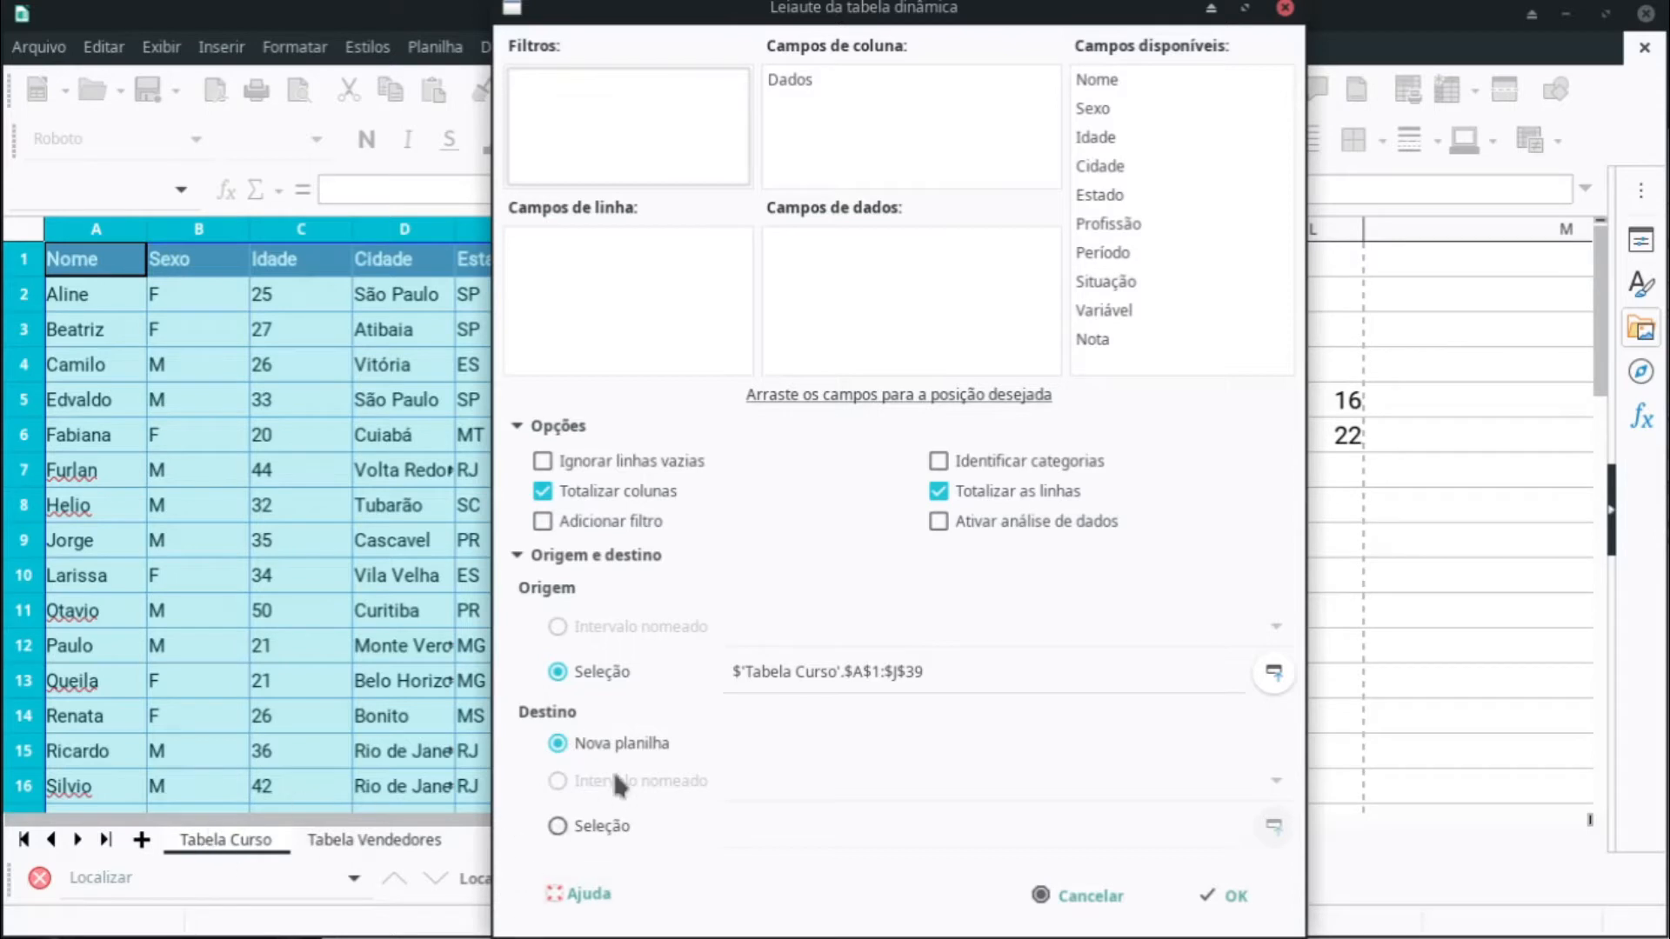
click(563, 557)
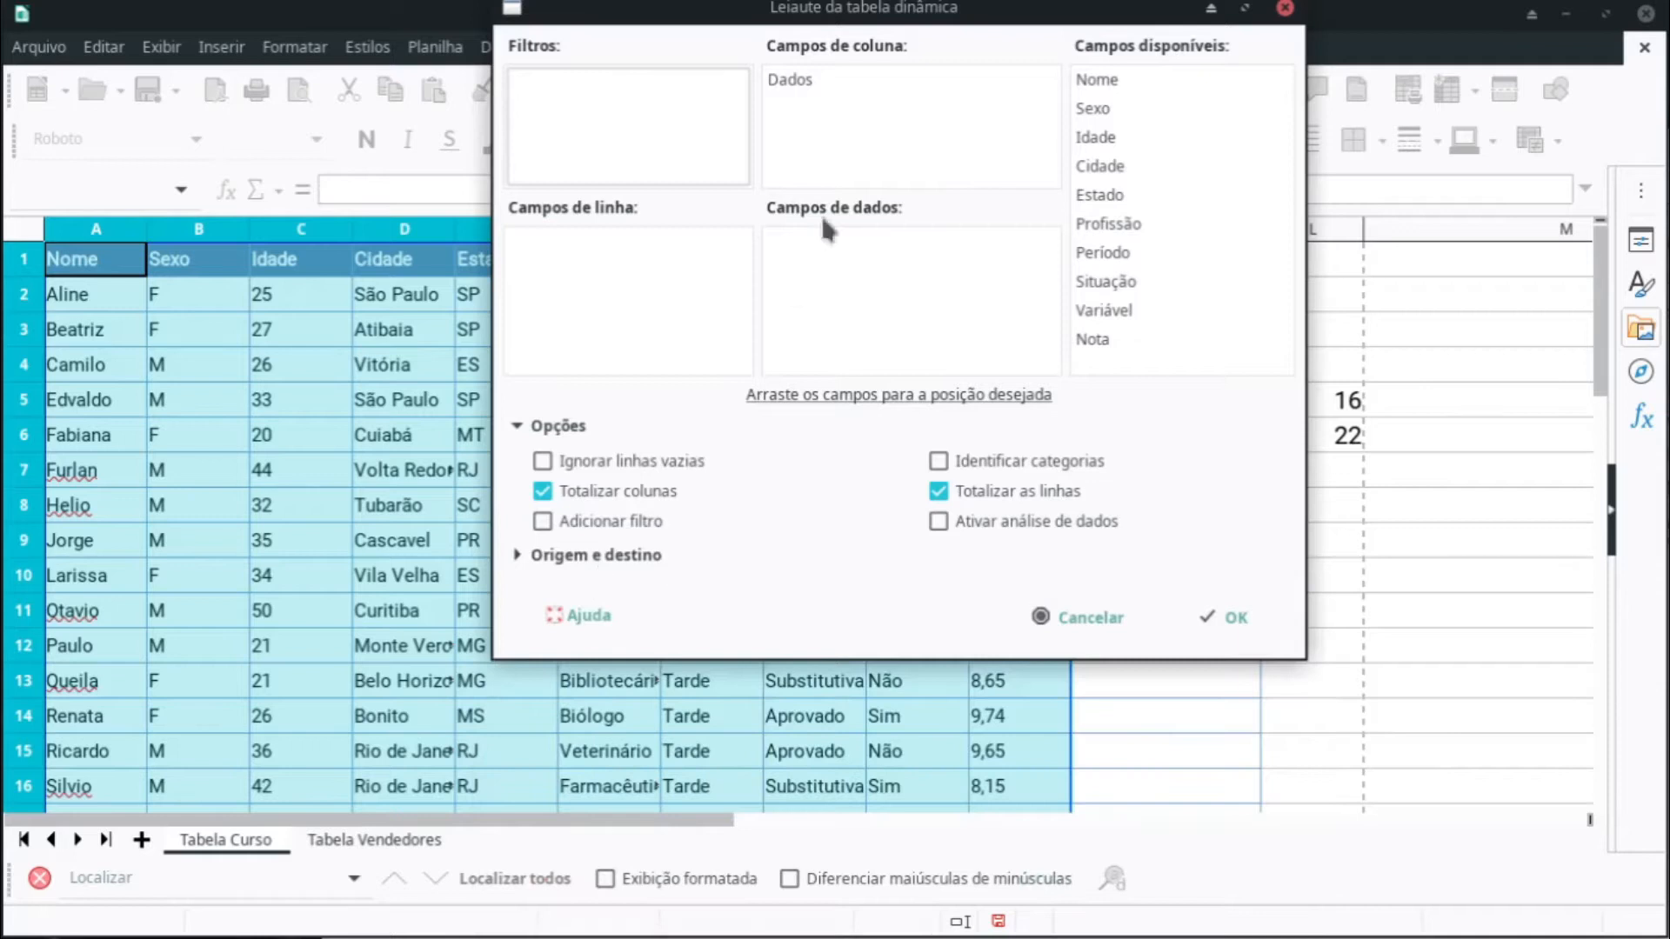
drag(948, 25, 956, 195)
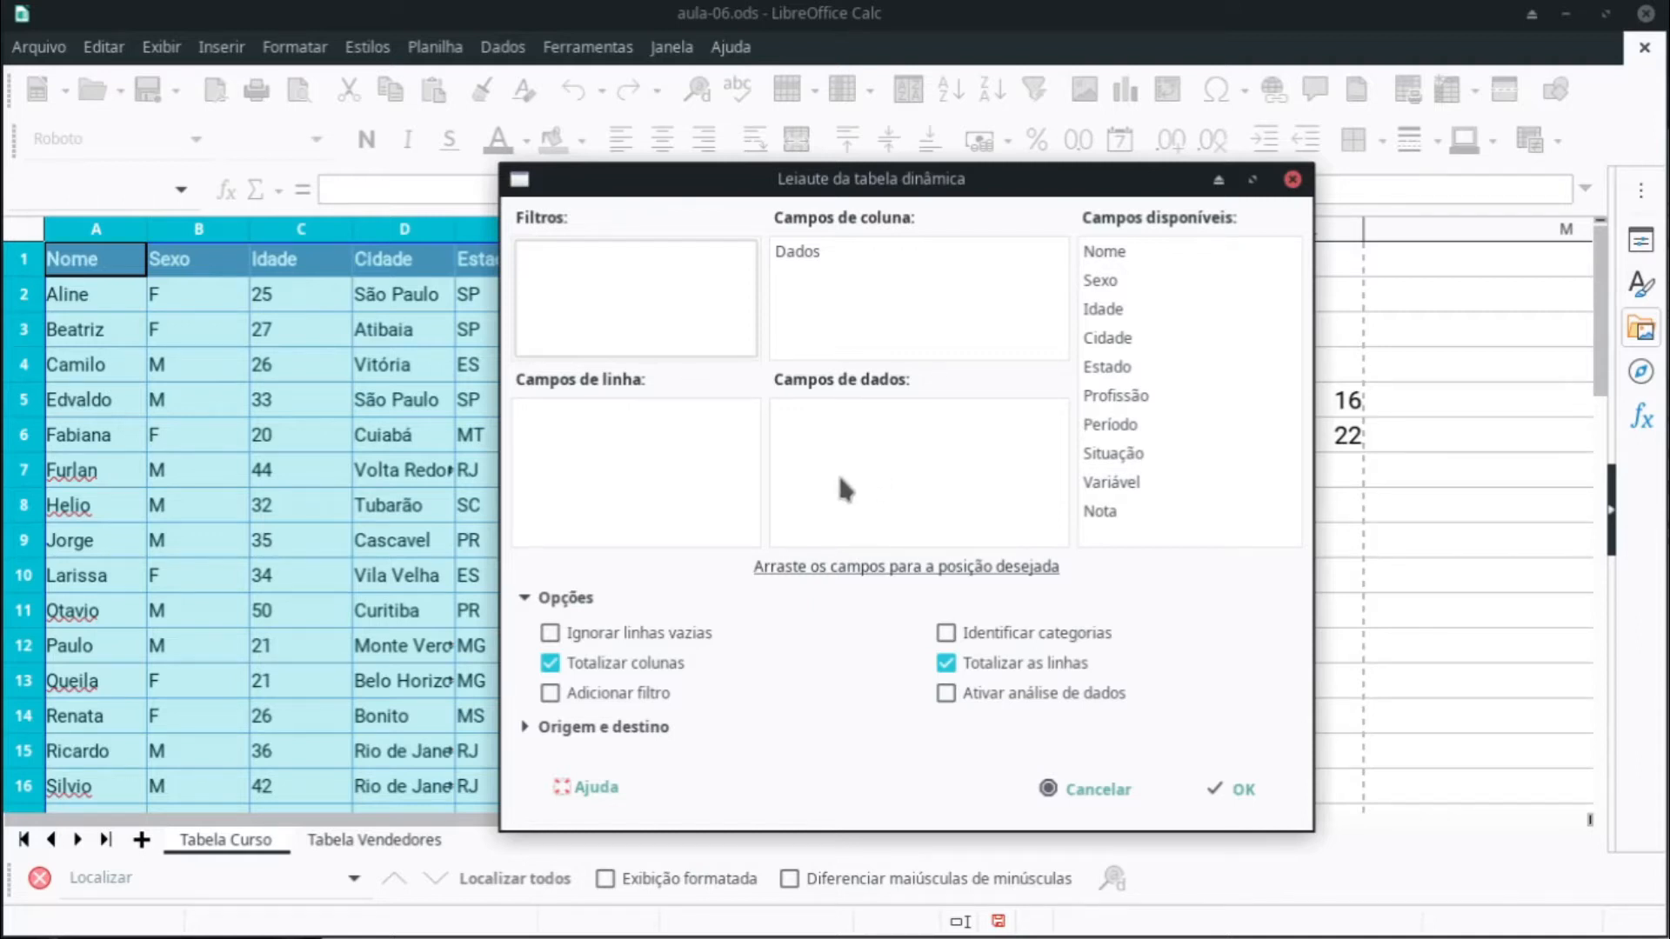
Step: Add the Sexo field to the pivot table's data fields and open its function settings
drag(1170, 279, 854, 430)
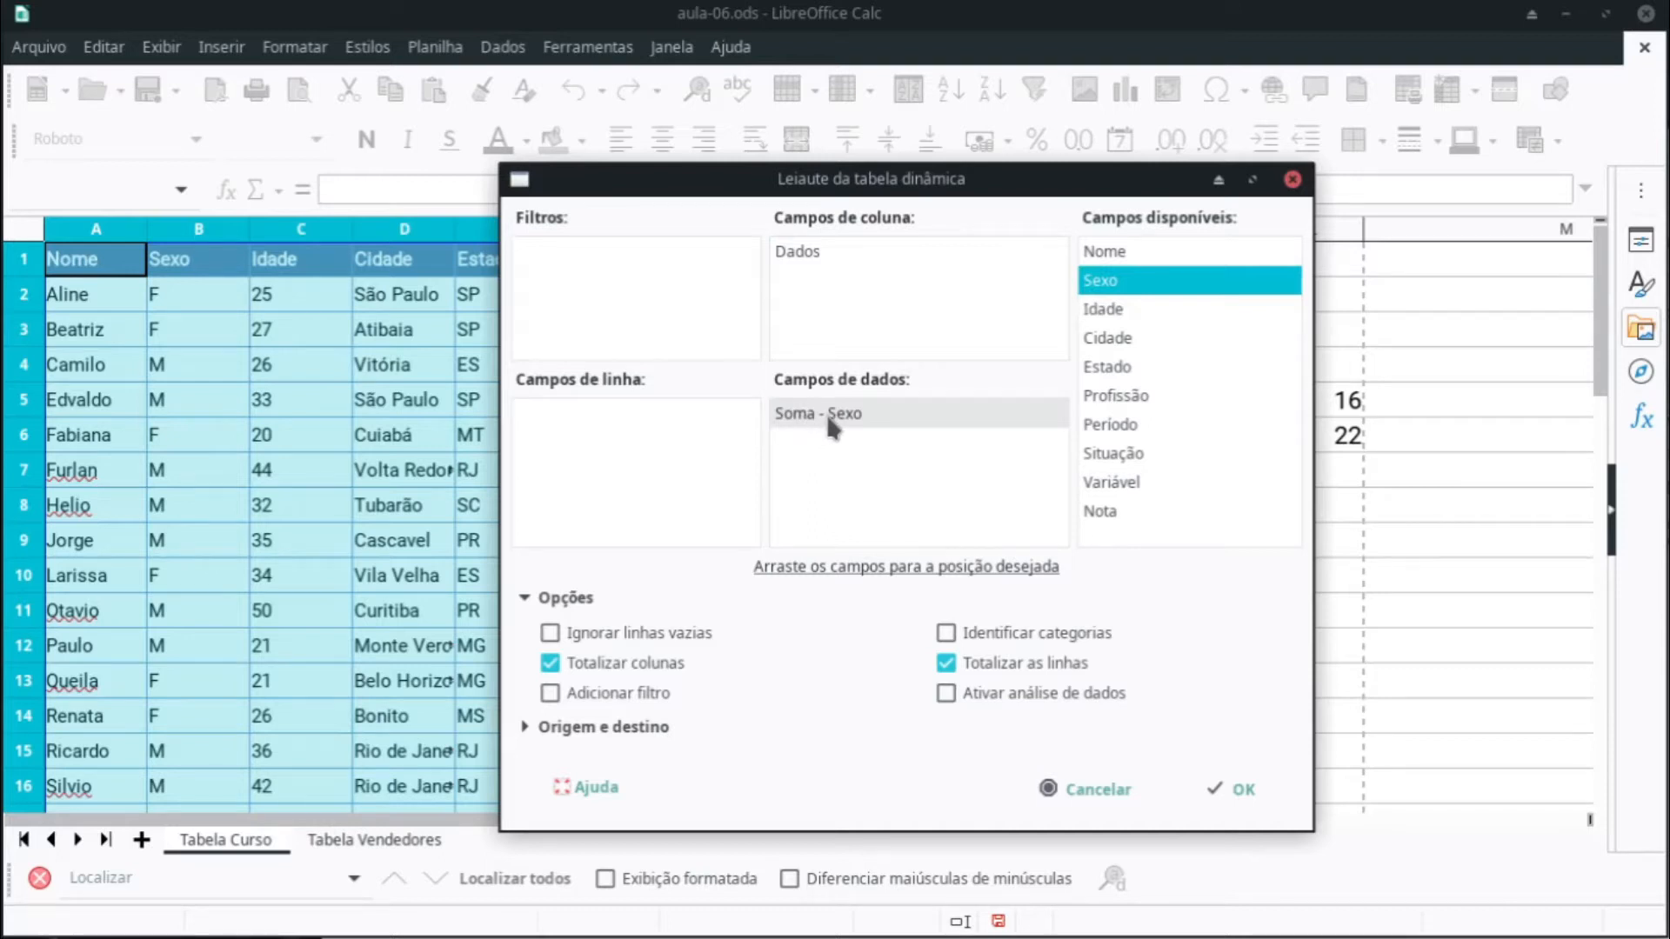
double_click(829, 418)
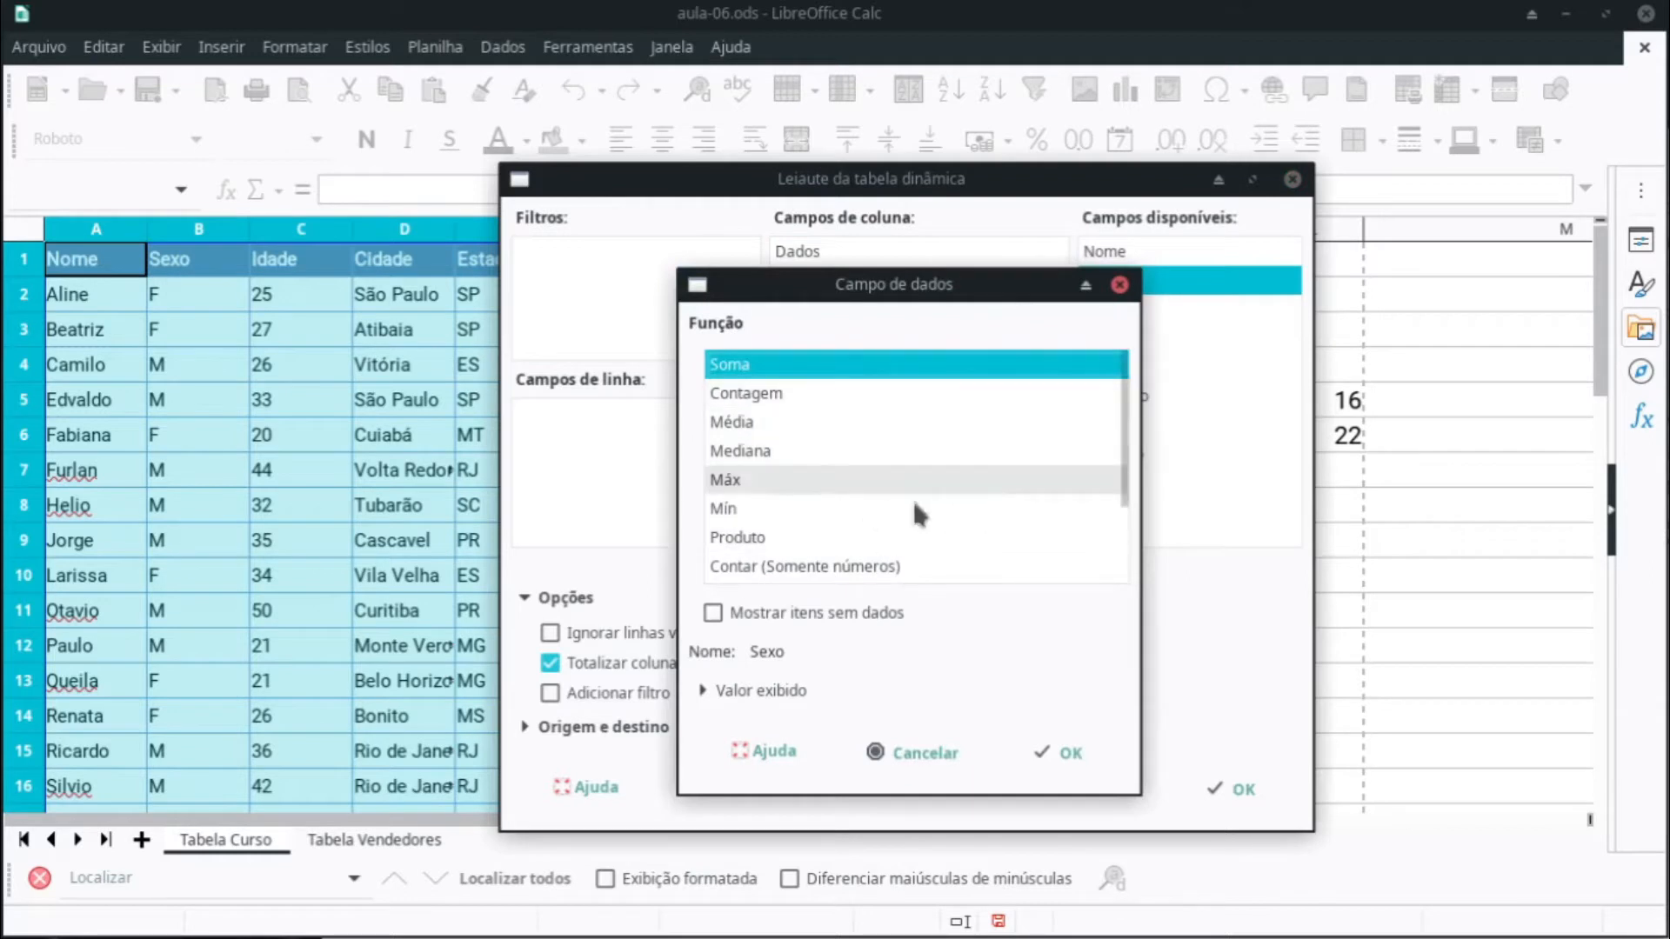
Step: Examine the displayed value types and the calculation functions offered for the Sexo data field
click(766, 692)
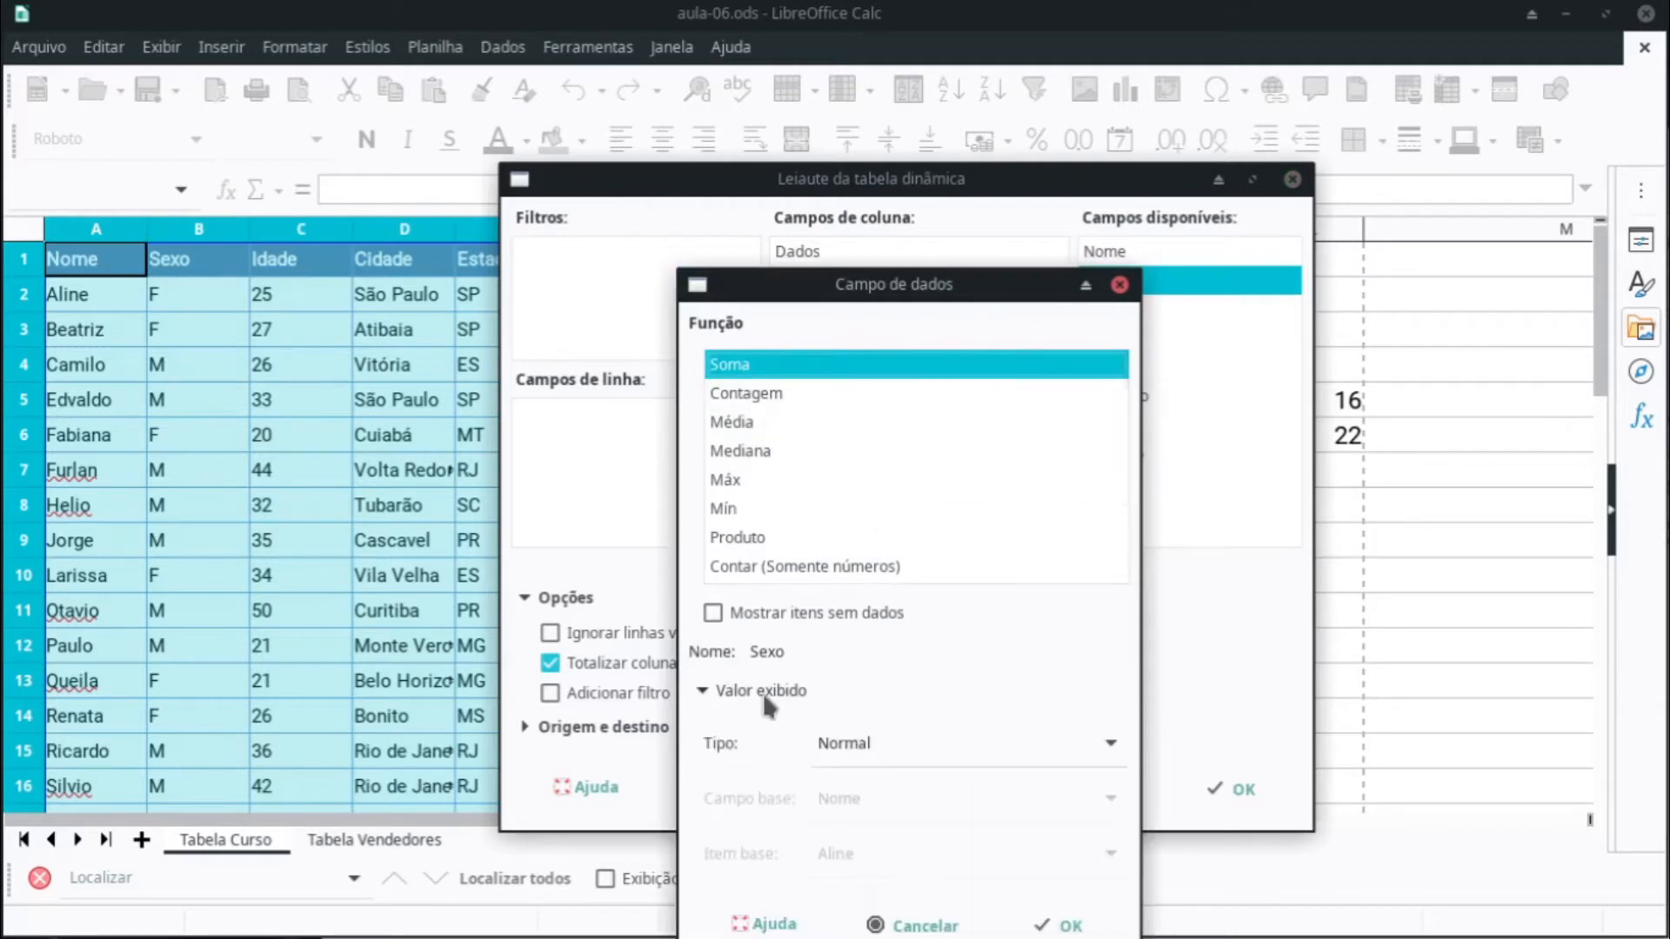
click(766, 692)
click(754, 694)
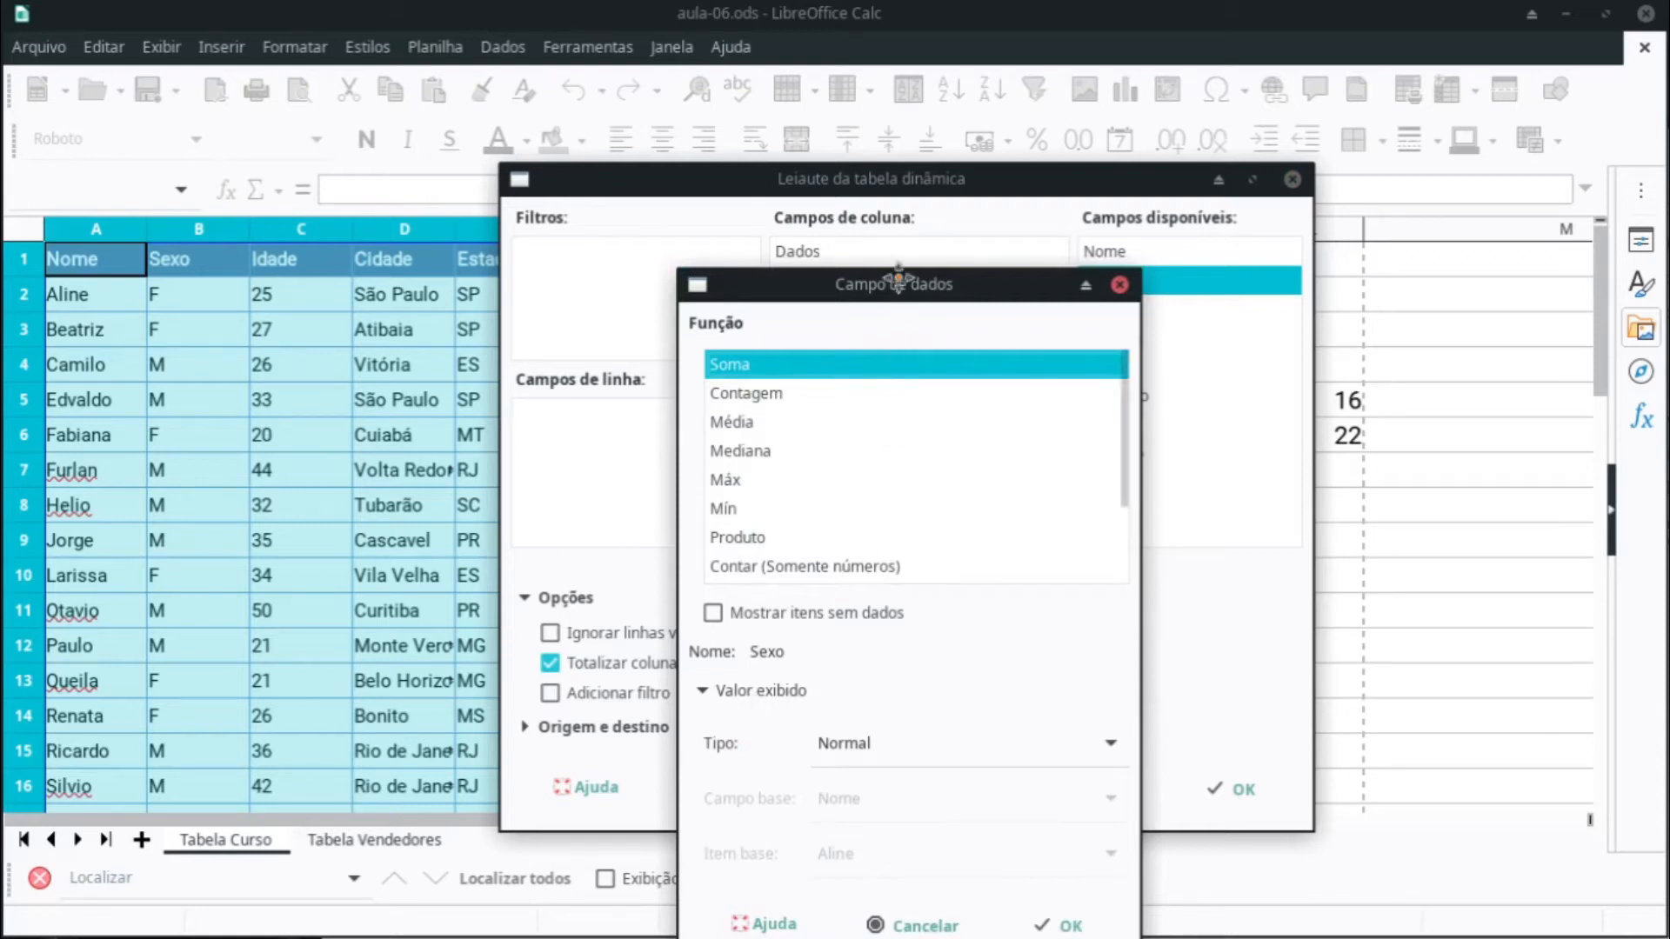
drag(843, 286, 863, 208)
click(910, 668)
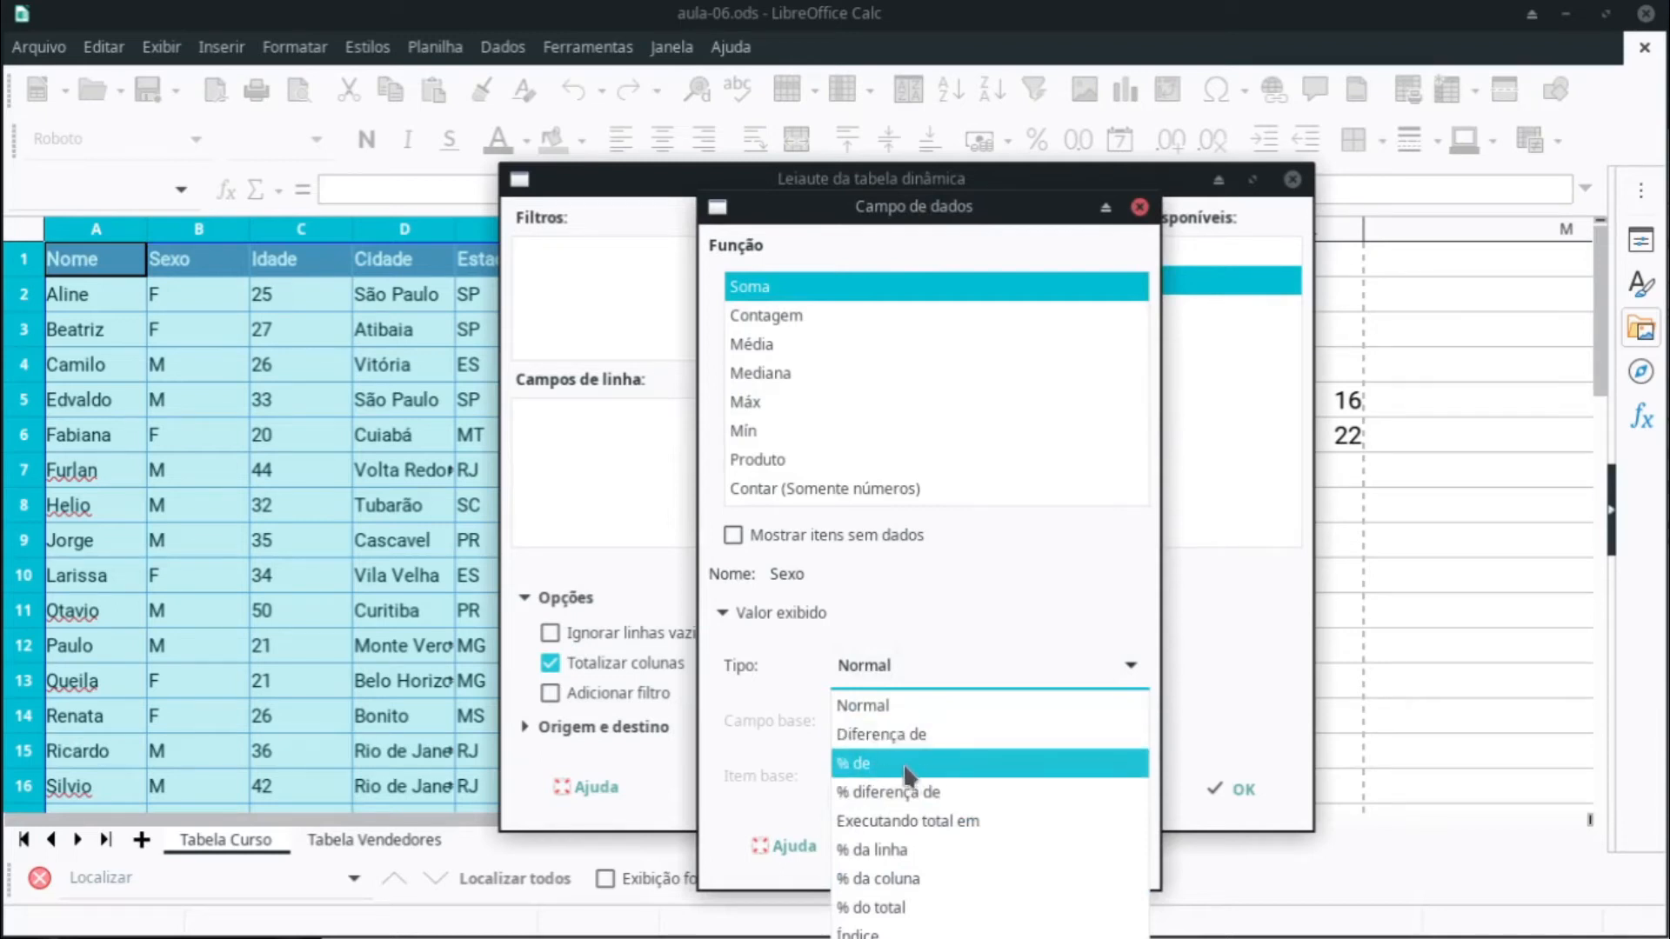
click(839, 669)
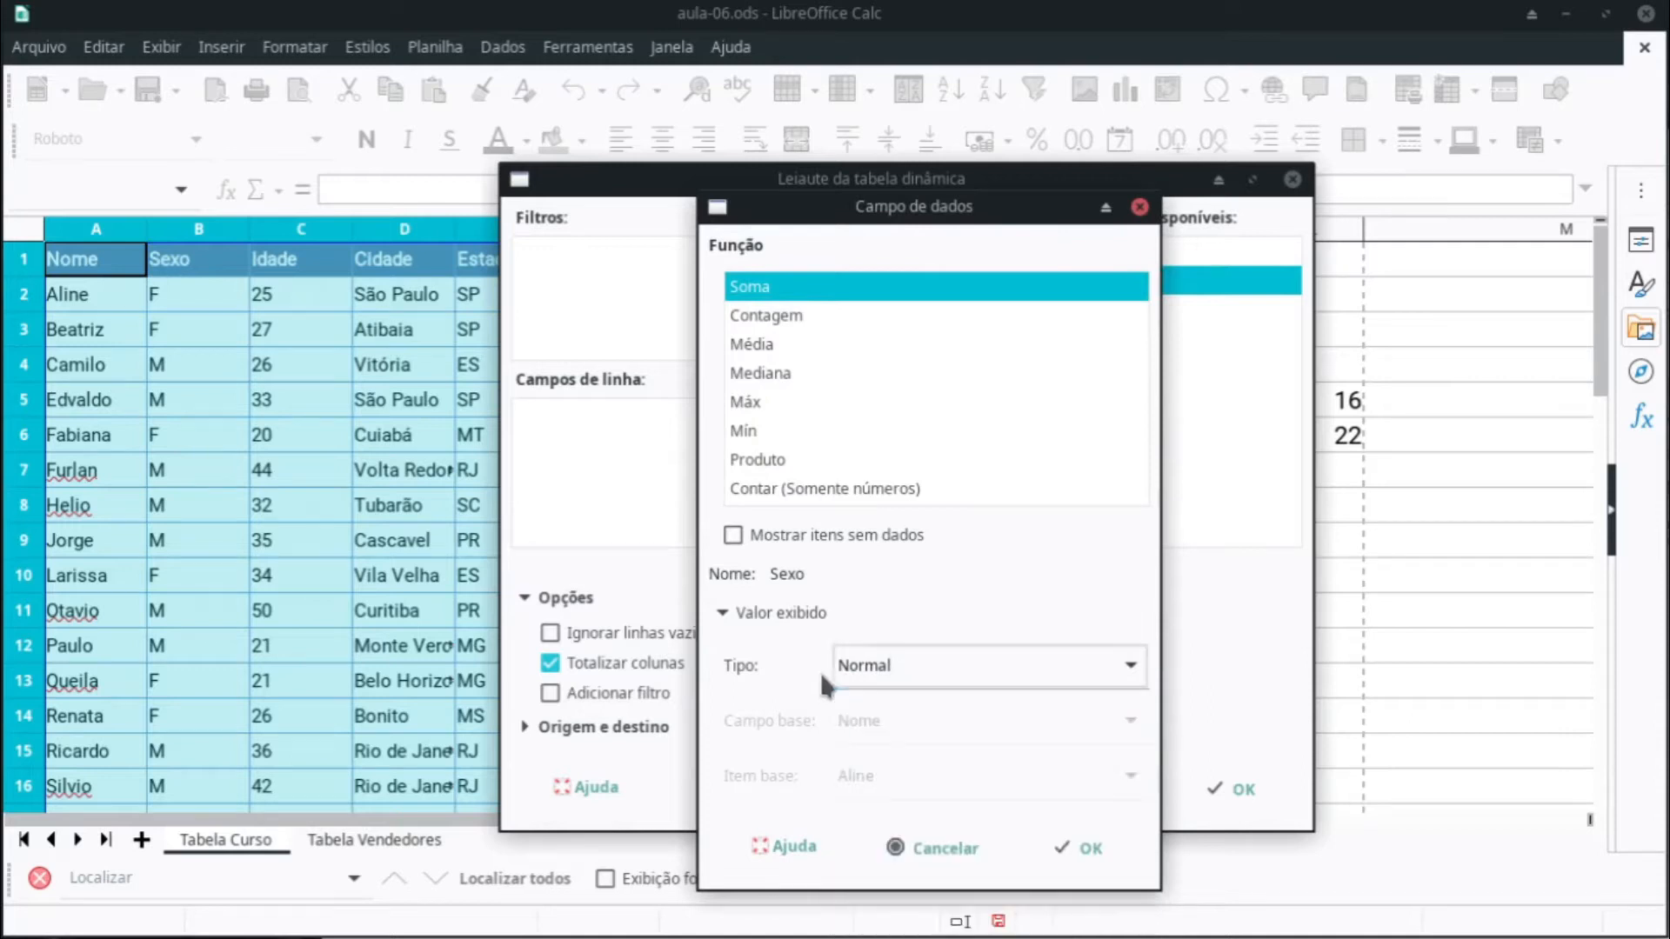
click(782, 612)
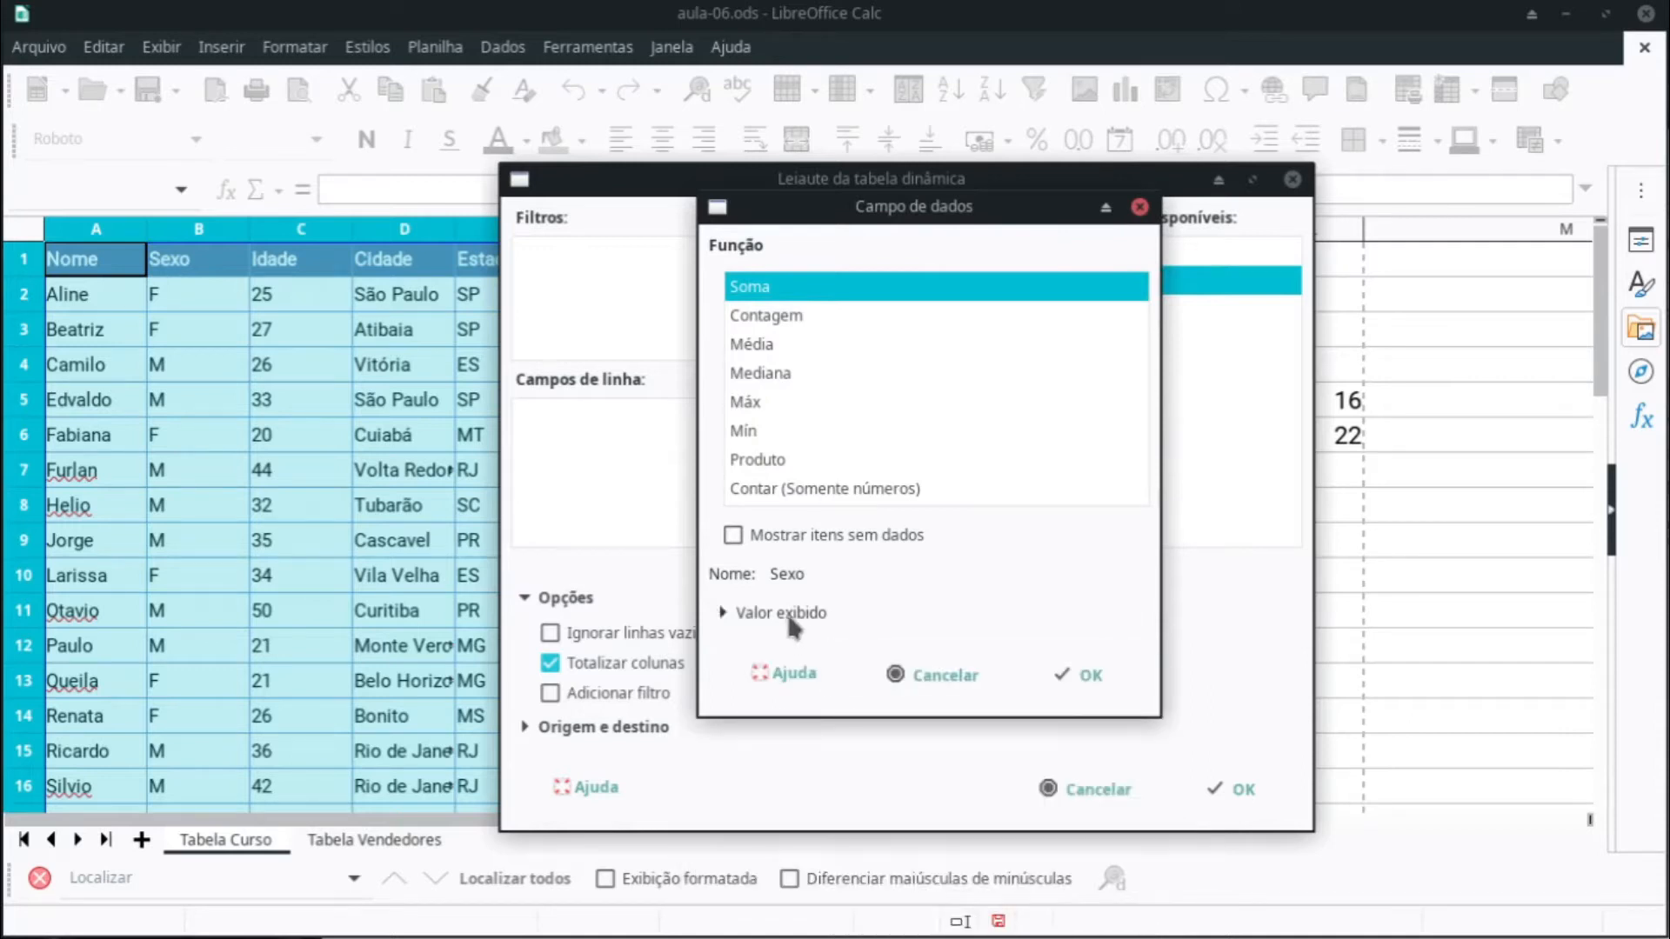
click(783, 316)
click(777, 344)
click(780, 372)
click(780, 398)
click(786, 431)
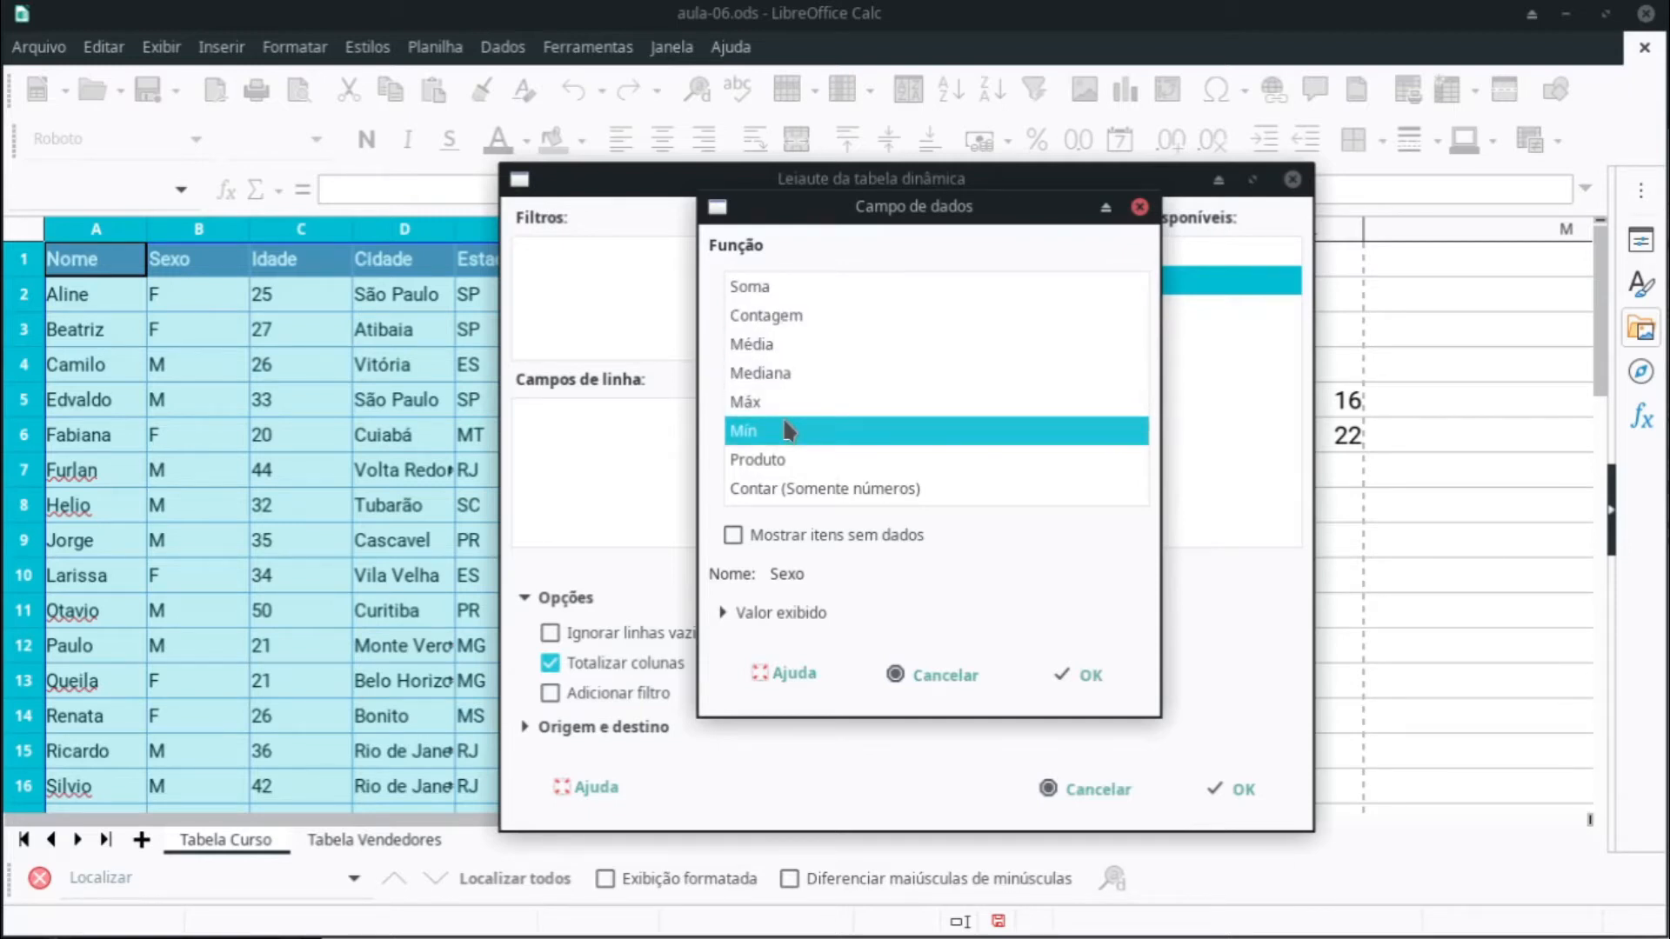
scroll(825, 491, down, 2)
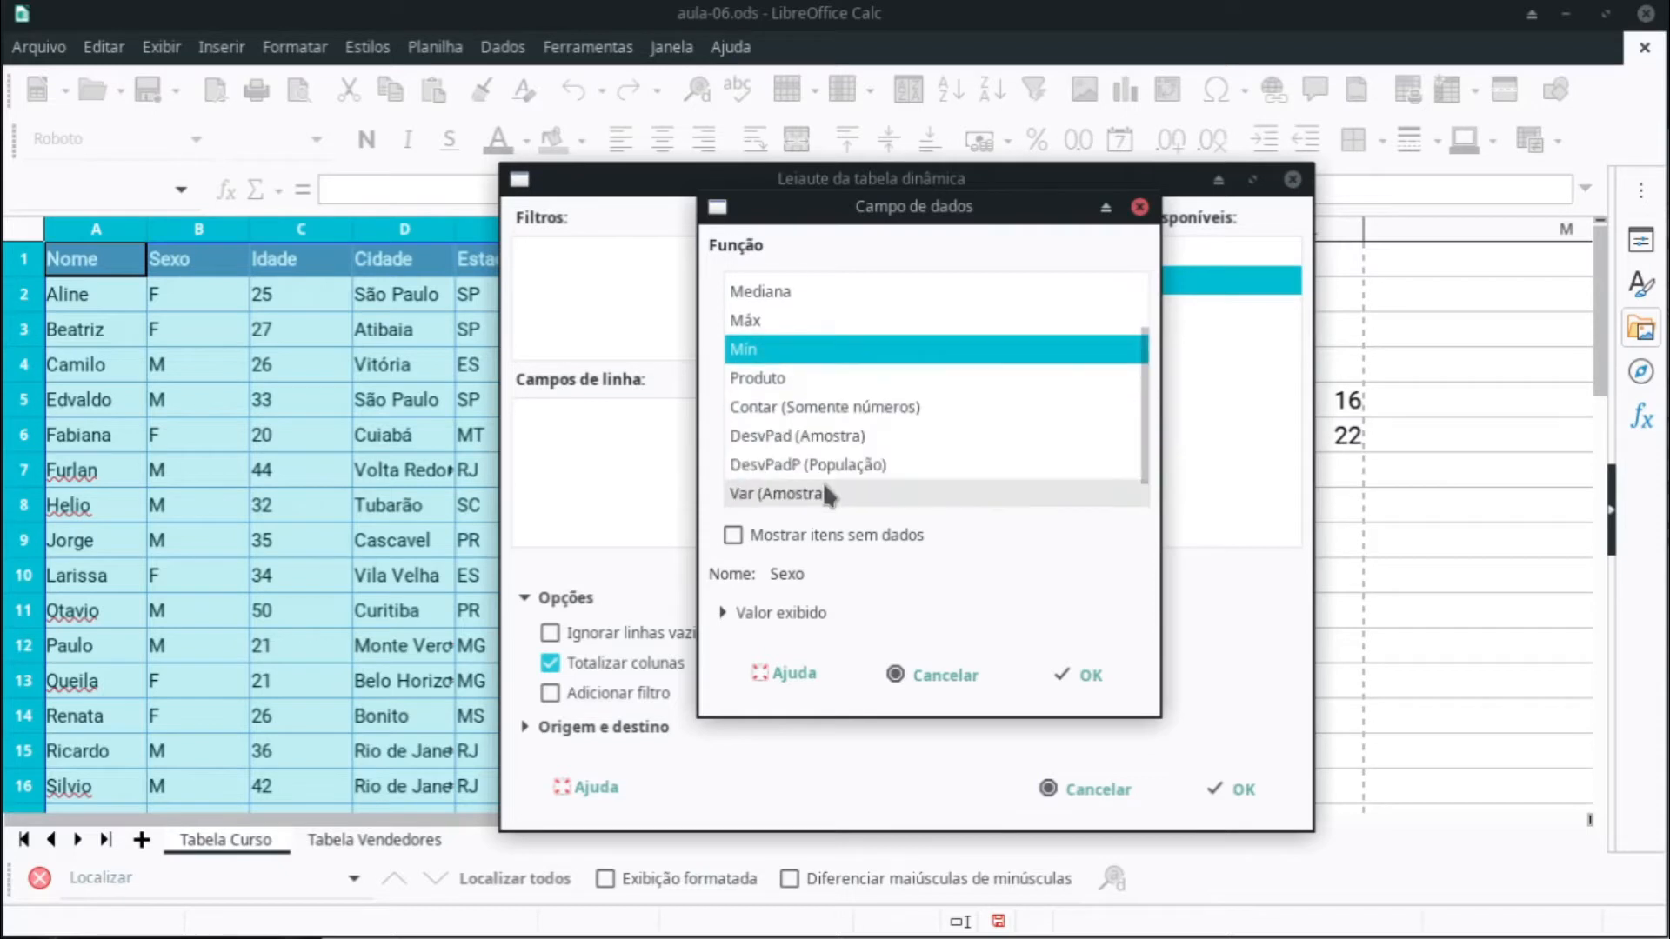
scroll(825, 494, down, 1)
scroll(828, 494, up, 3)
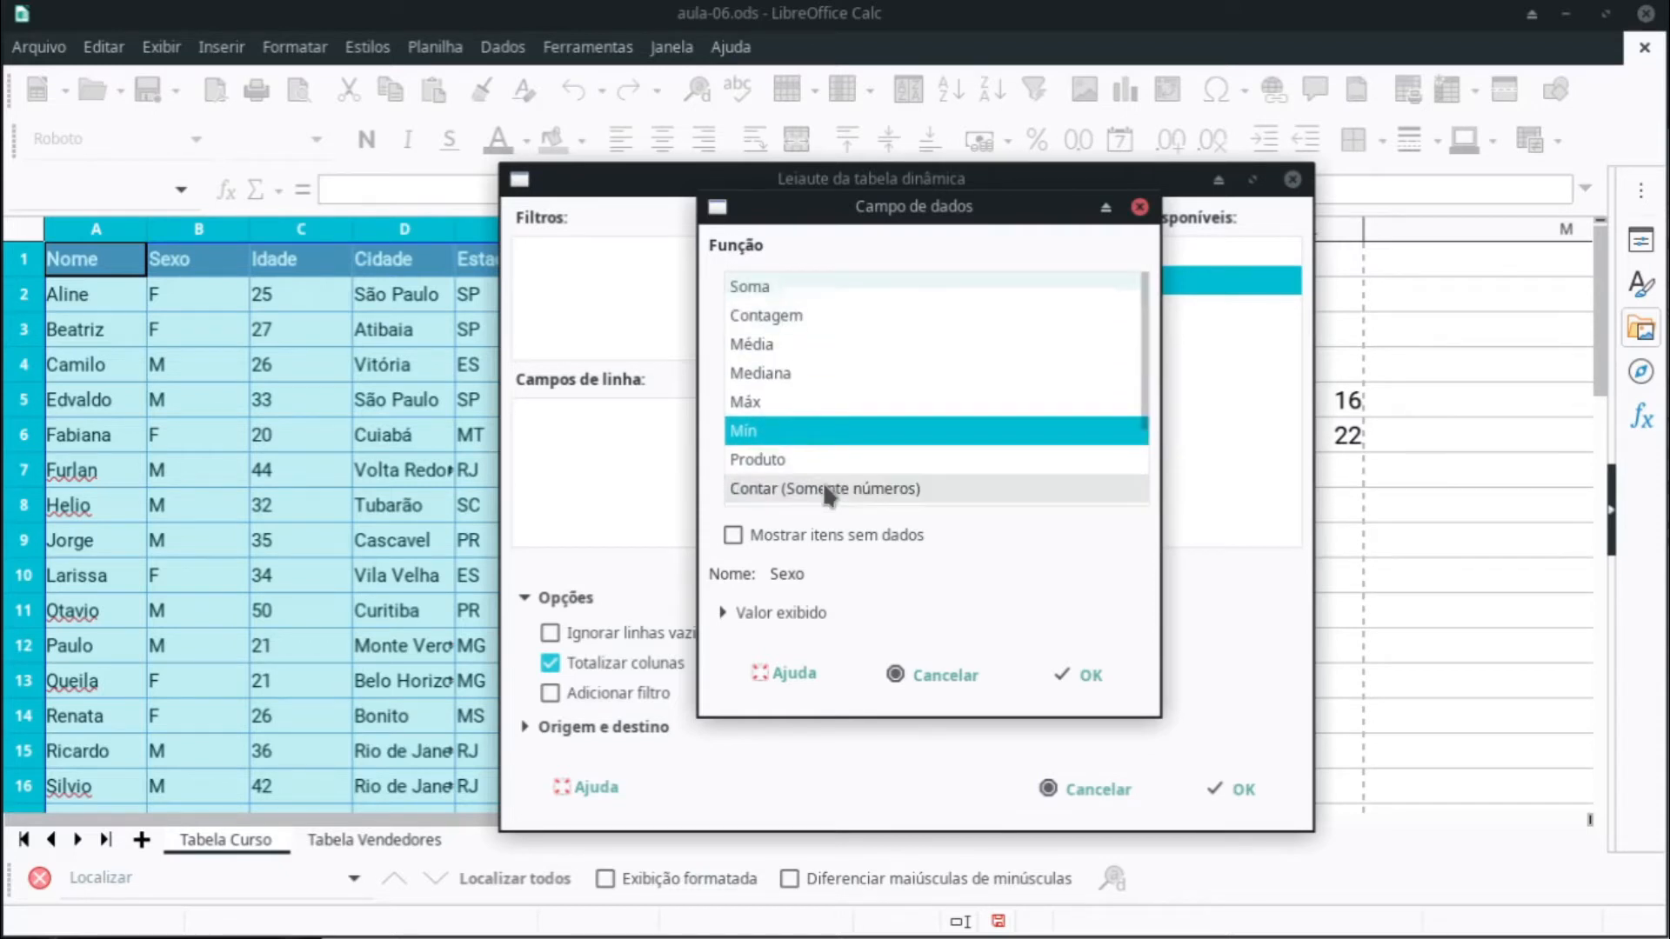
Step: Set the Sexo data field's function to Contagem and create the pivot table on a new sheet
click(813, 320)
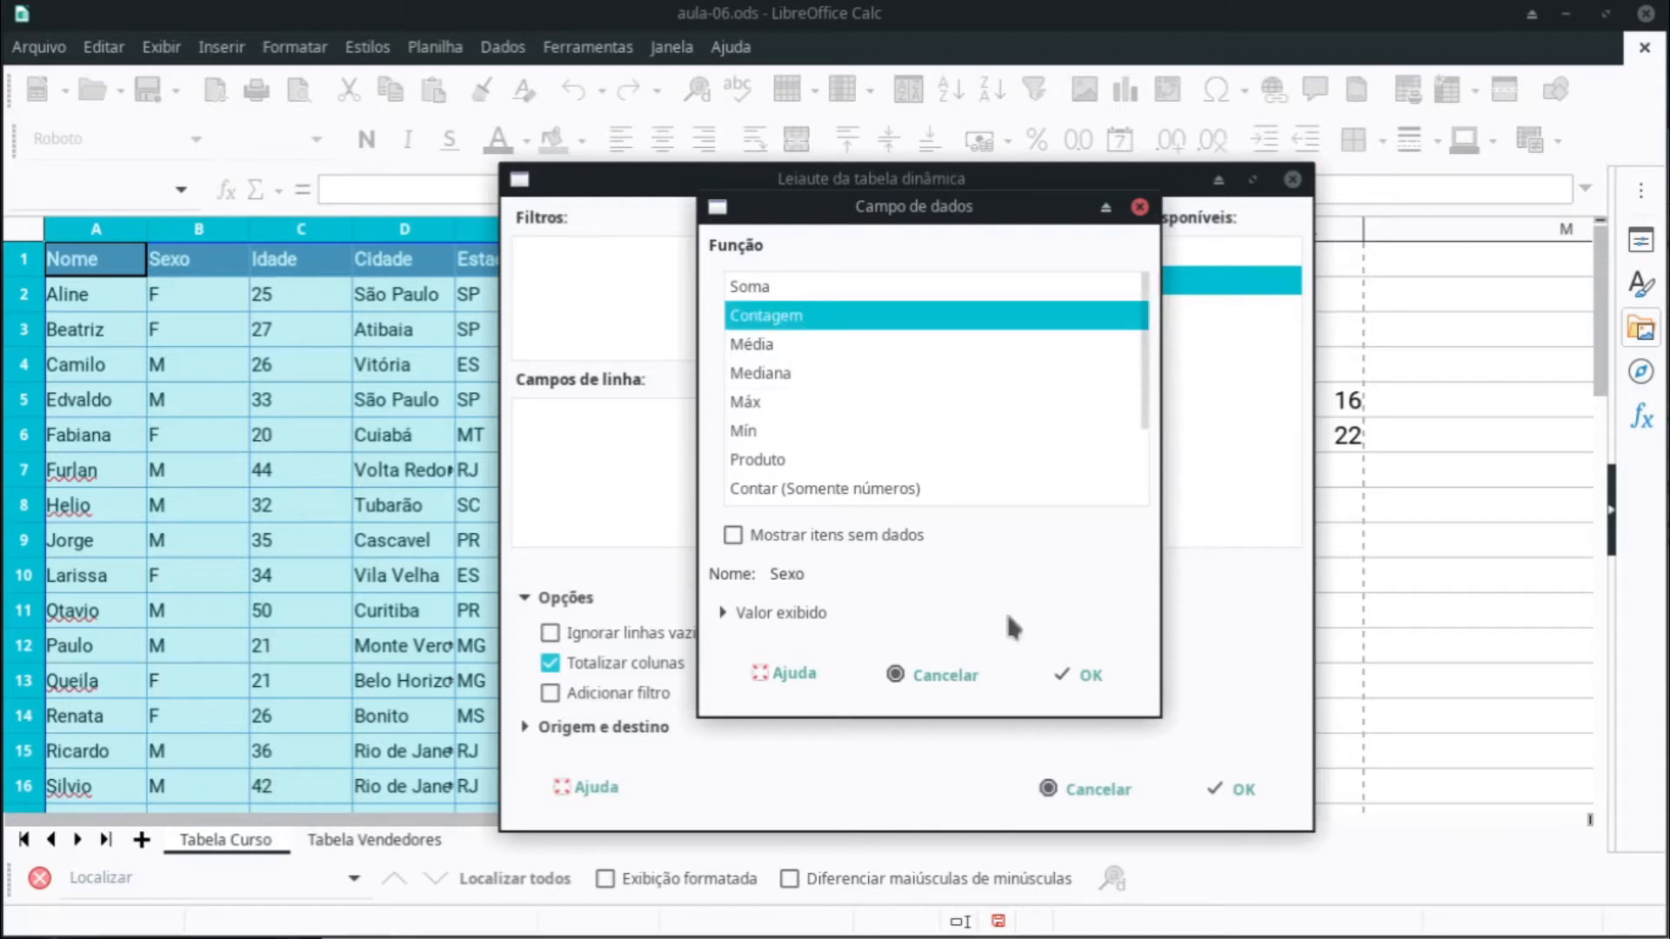
click(1080, 675)
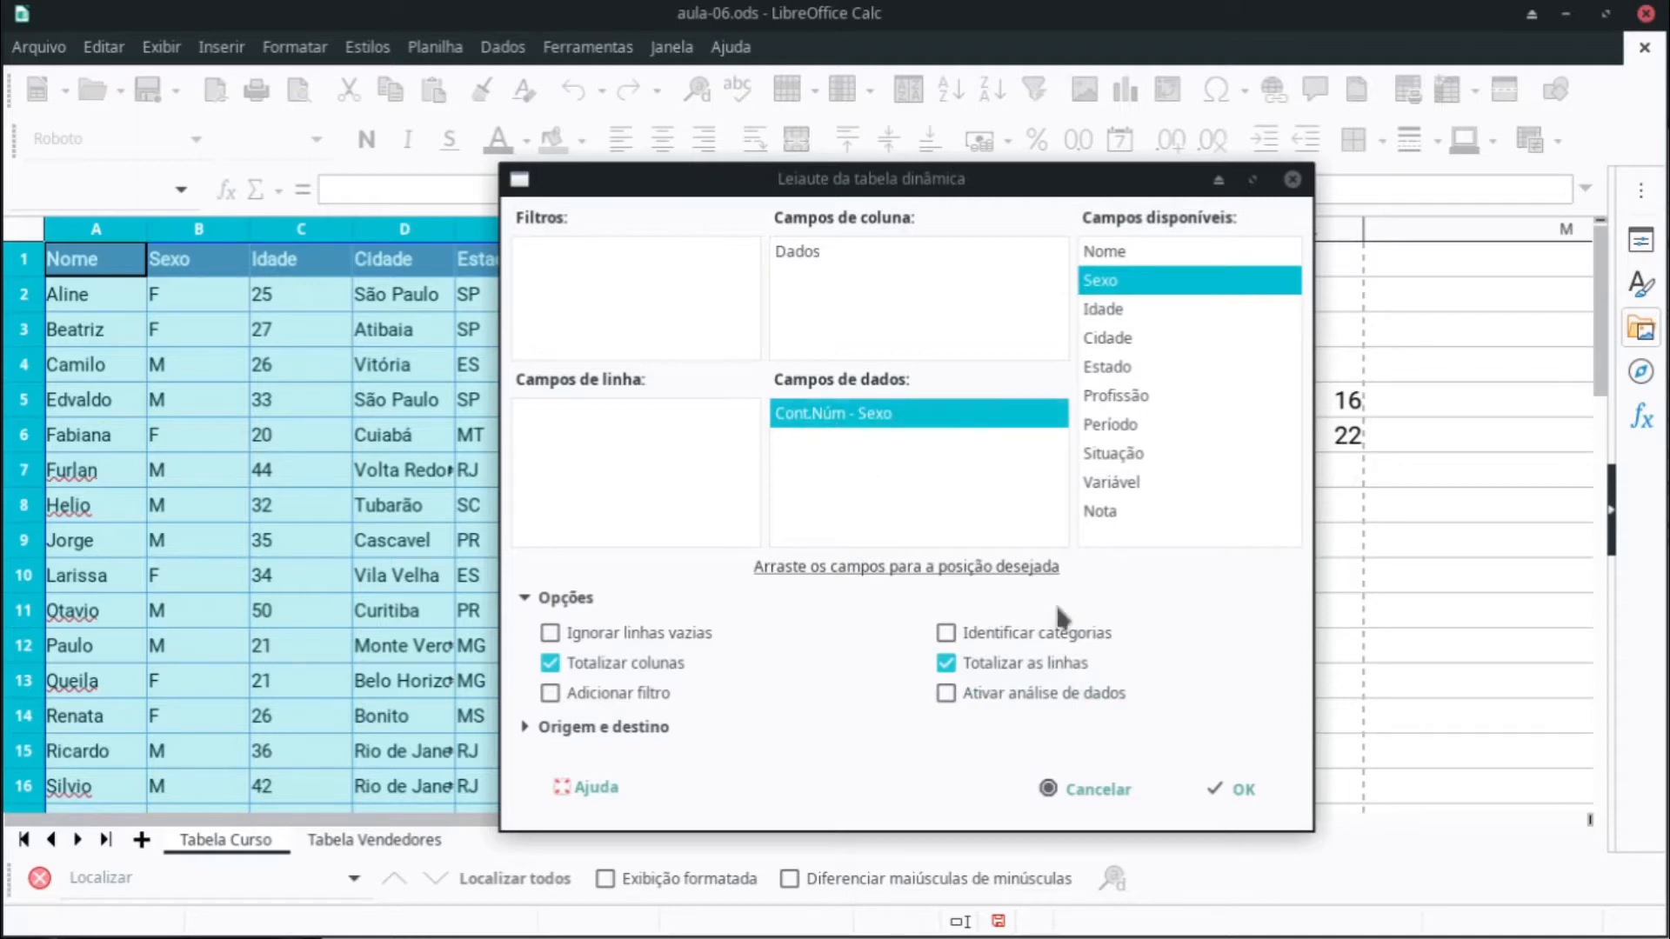
click(1209, 792)
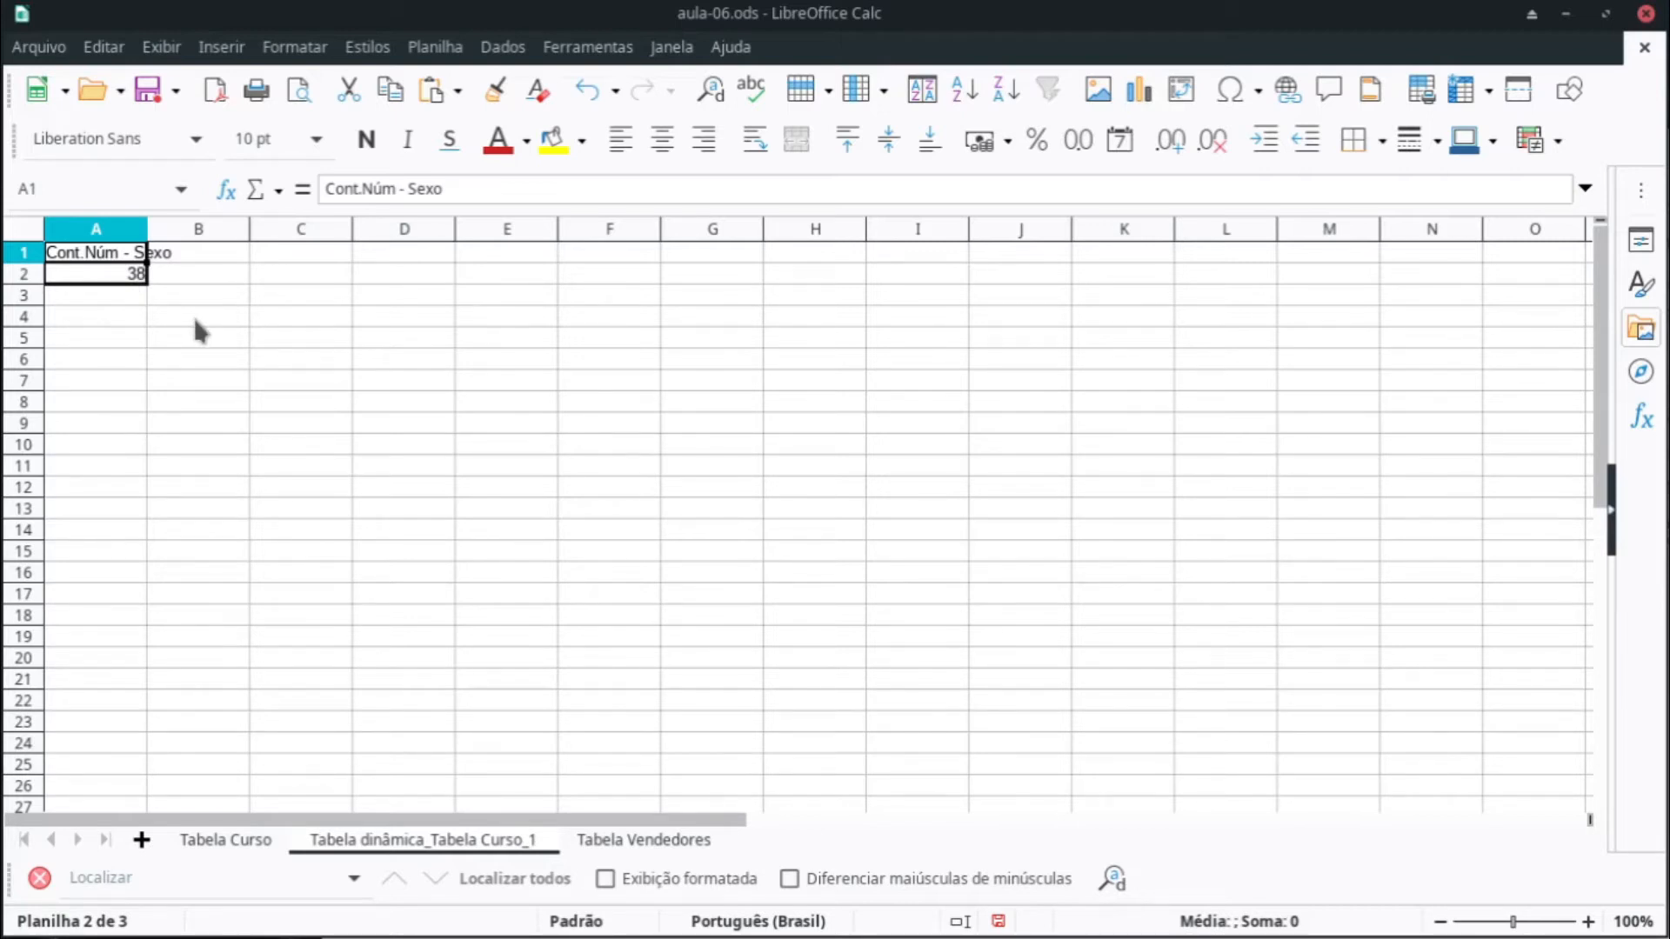
Step: Check the Sexo entries from B2 to B39 on the Tabela Curso sheet against the pivot table's count
click(213, 842)
click(209, 300)
scroll(212, 418, down, 10)
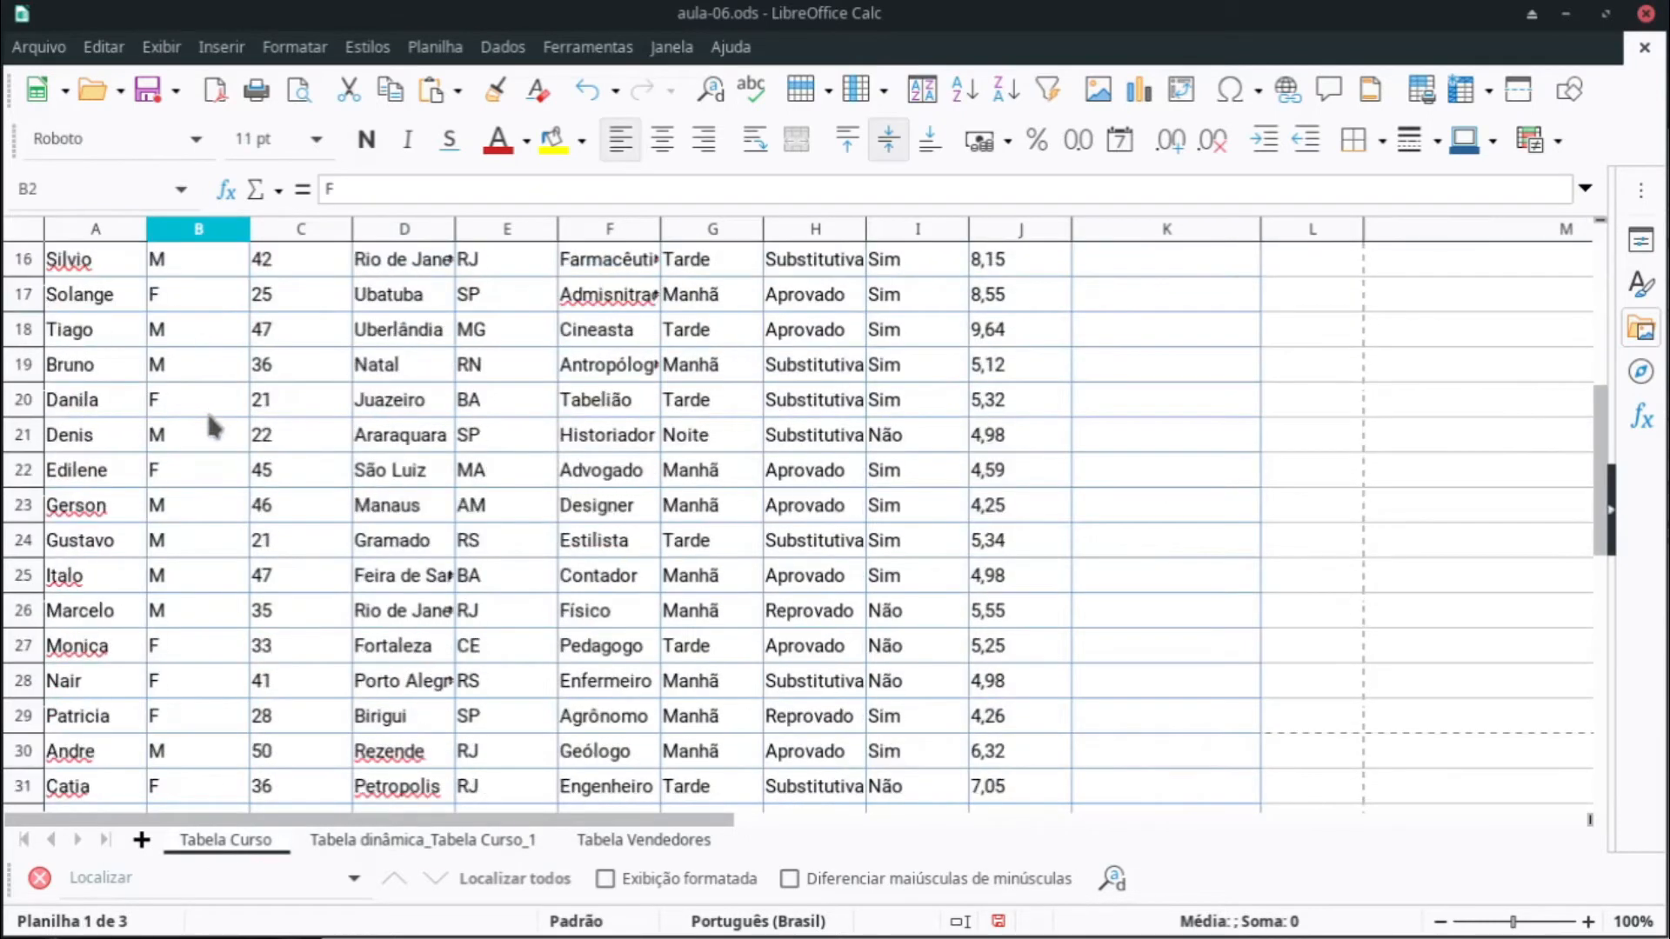
click(182, 555)
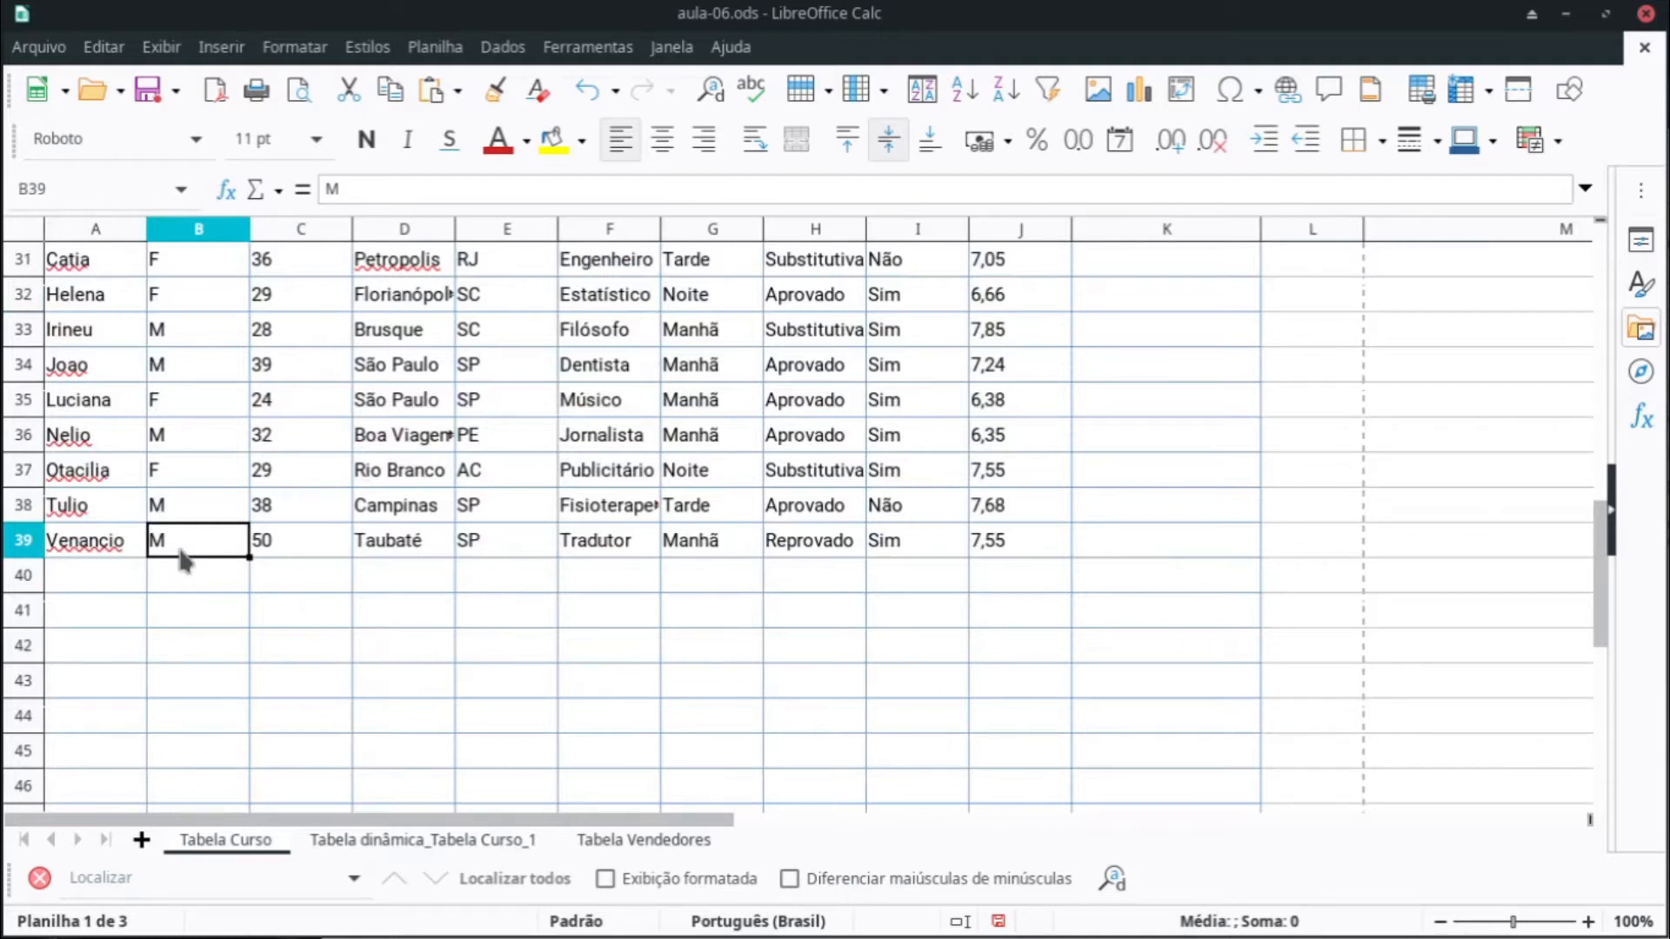
scroll(185, 555, up, 10)
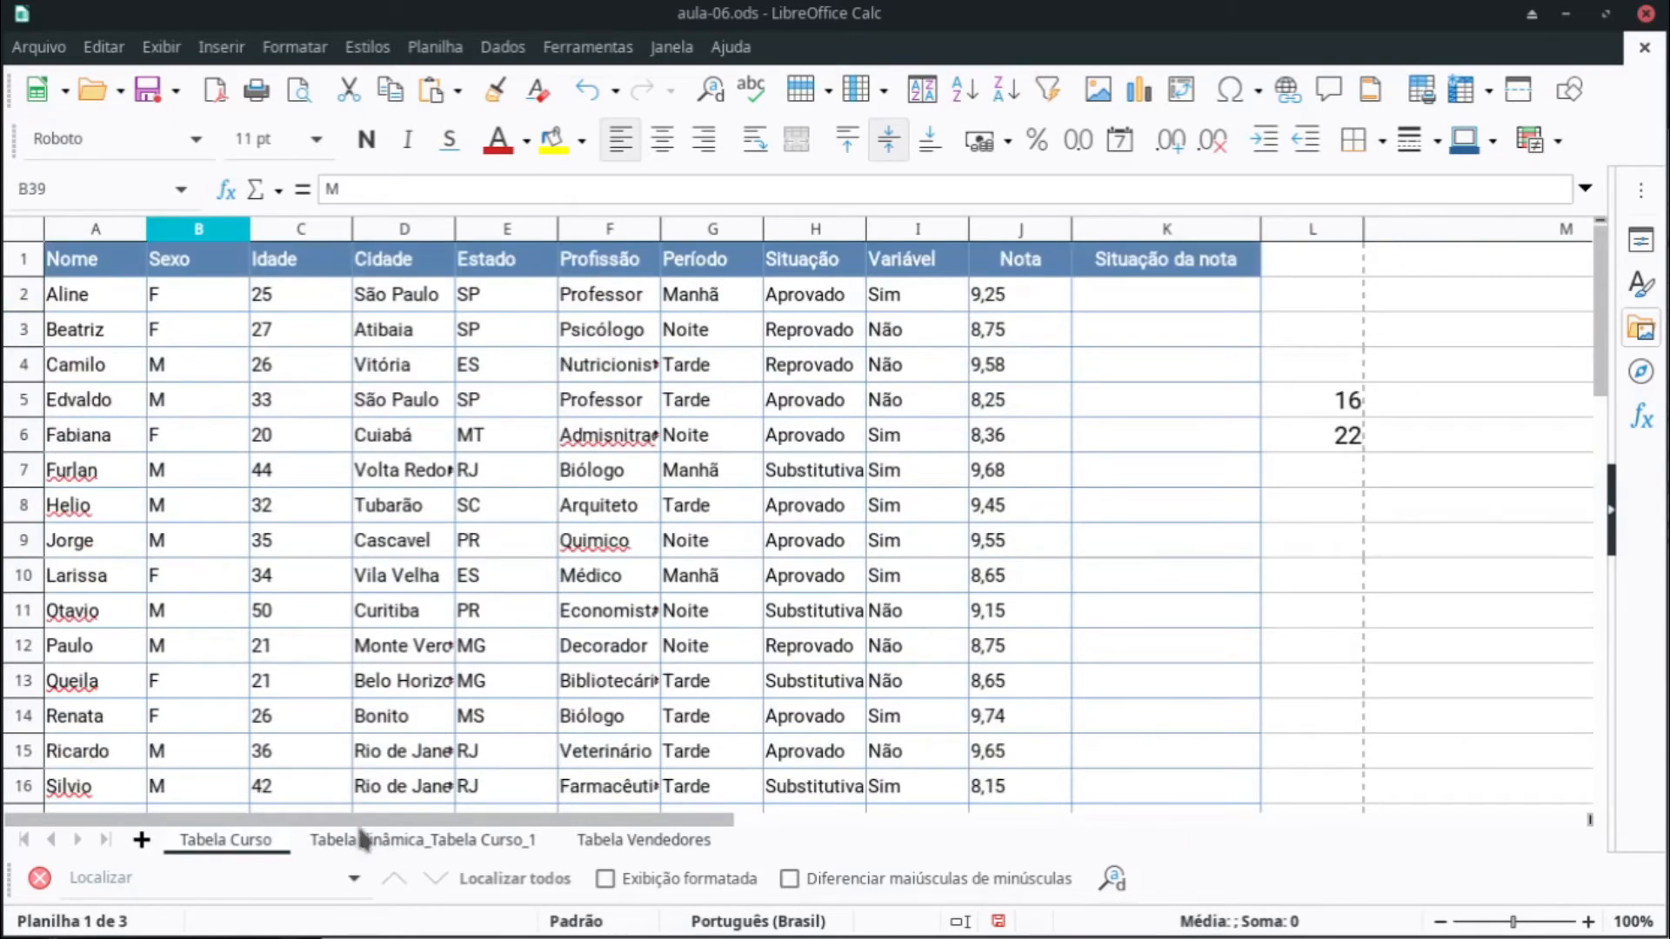
click(366, 839)
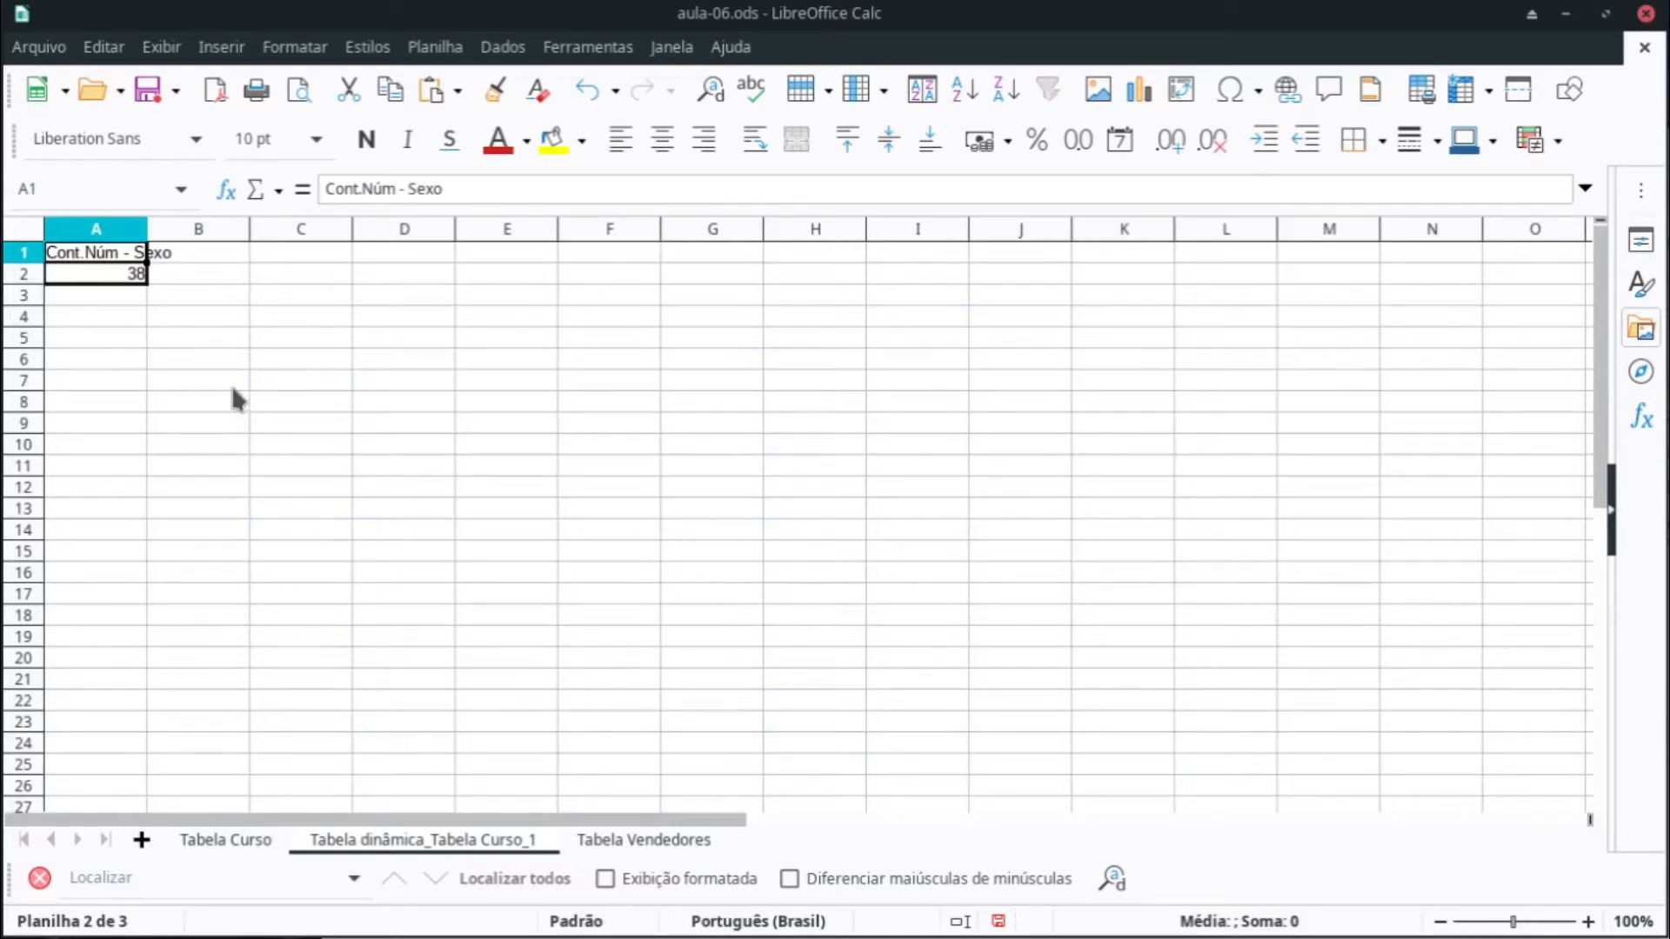
right_click(129, 280)
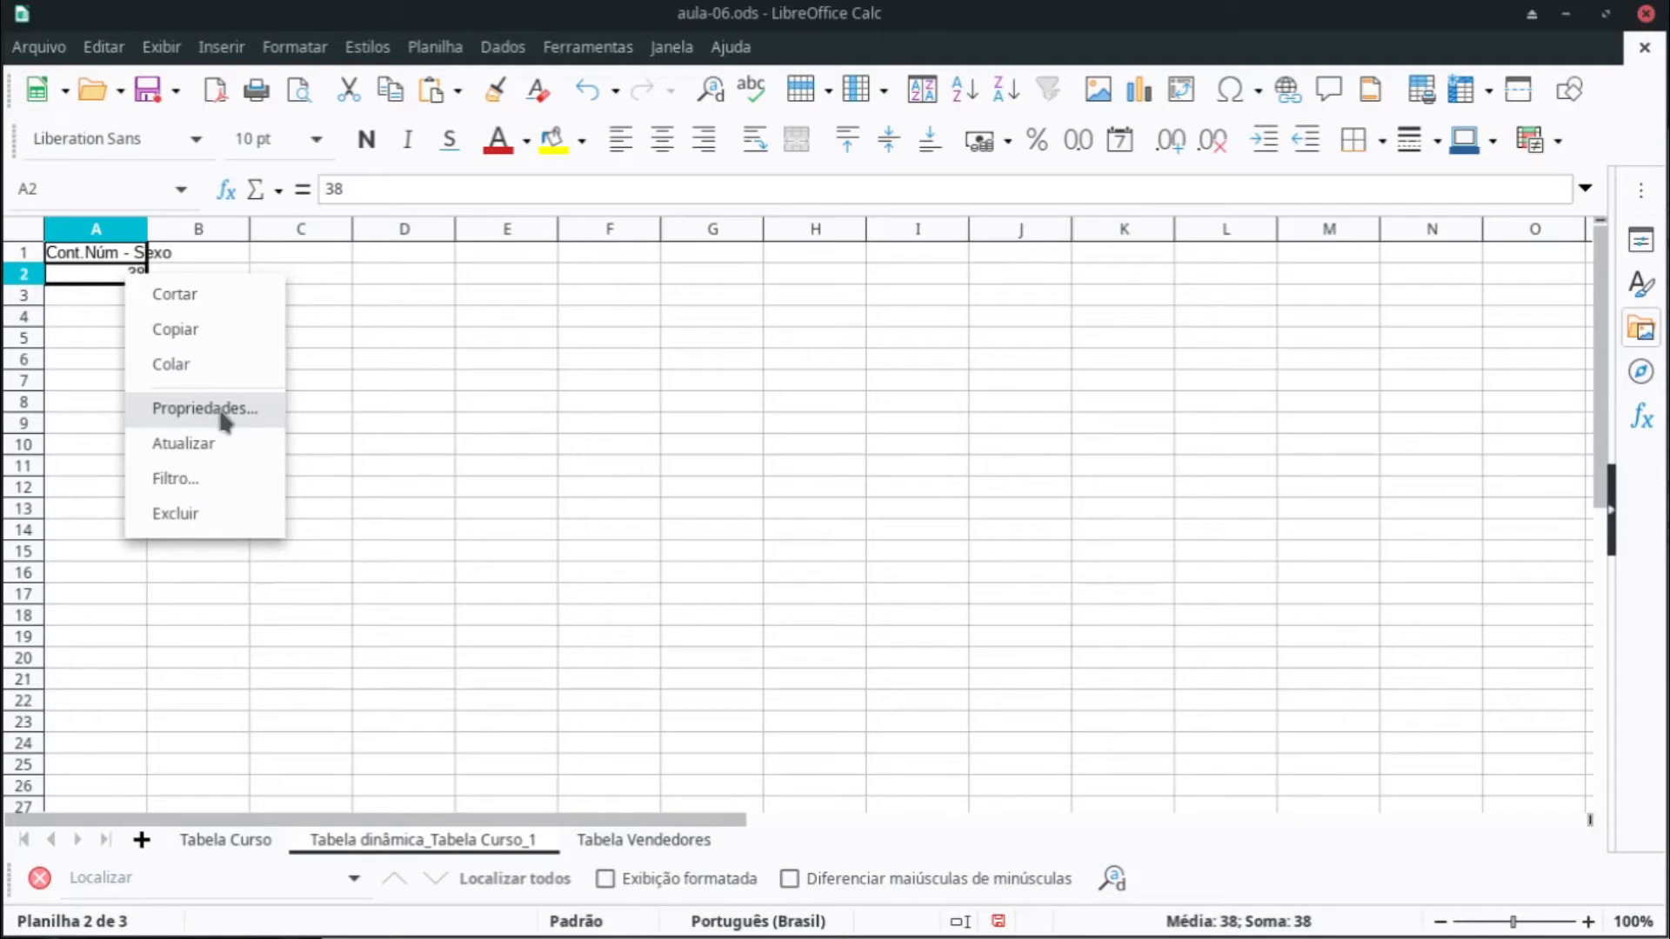
click(225, 413)
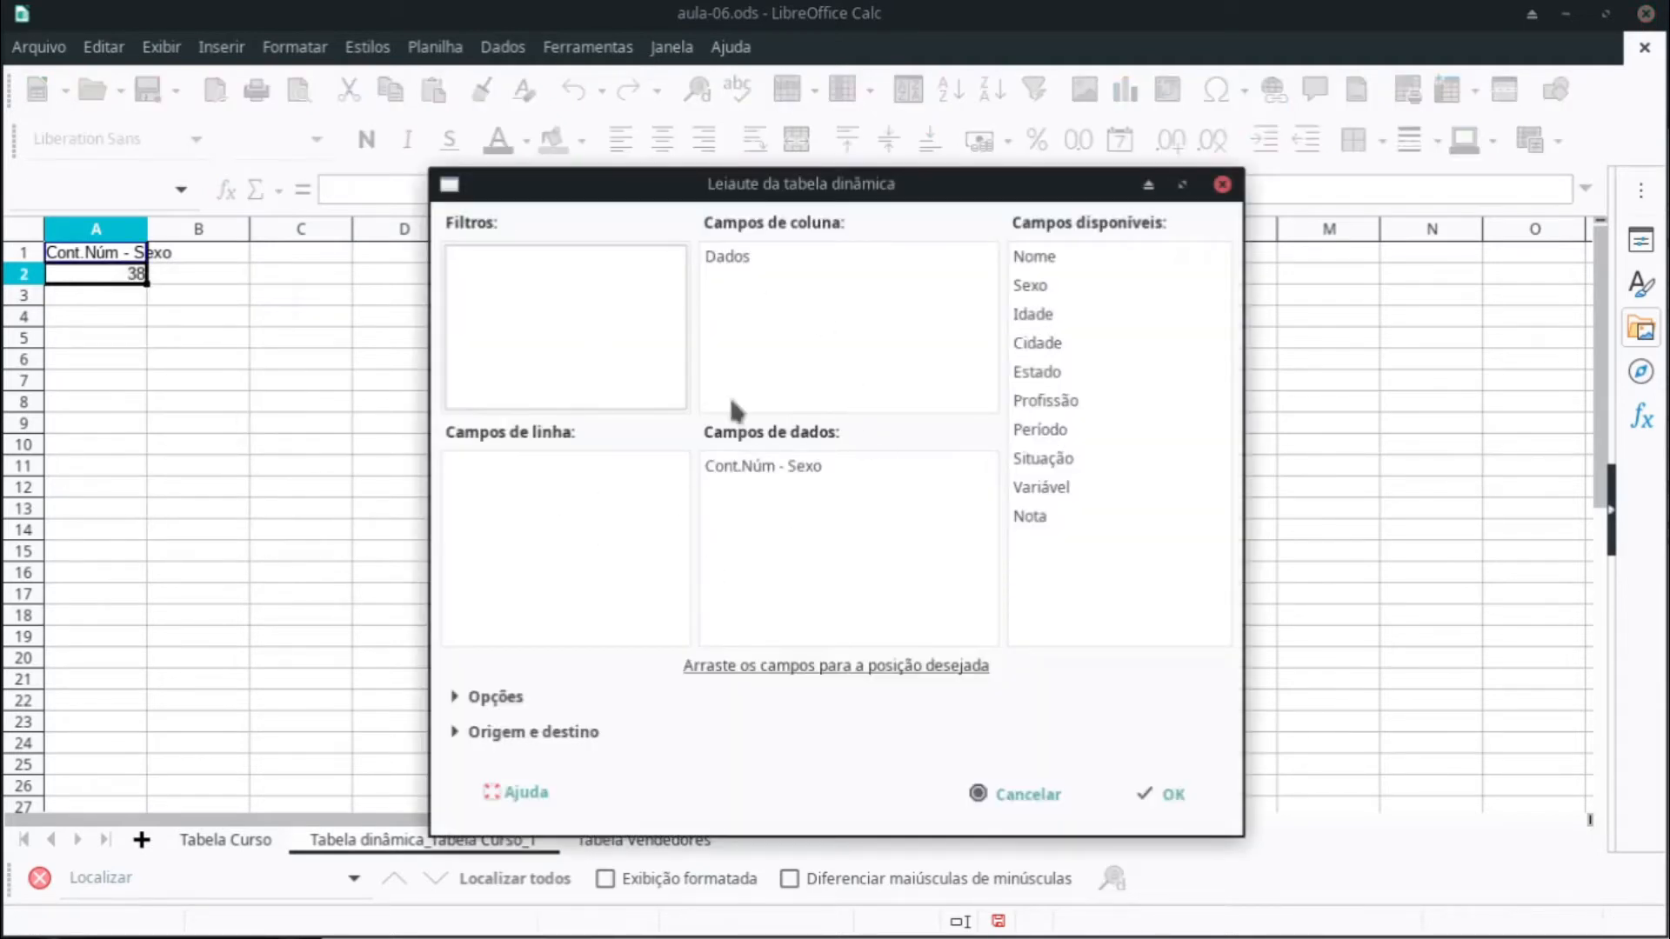
click(1222, 184)
Step: Add Sexo to the row fields in the existing pivot table's layout and apply it
right_click(136, 273)
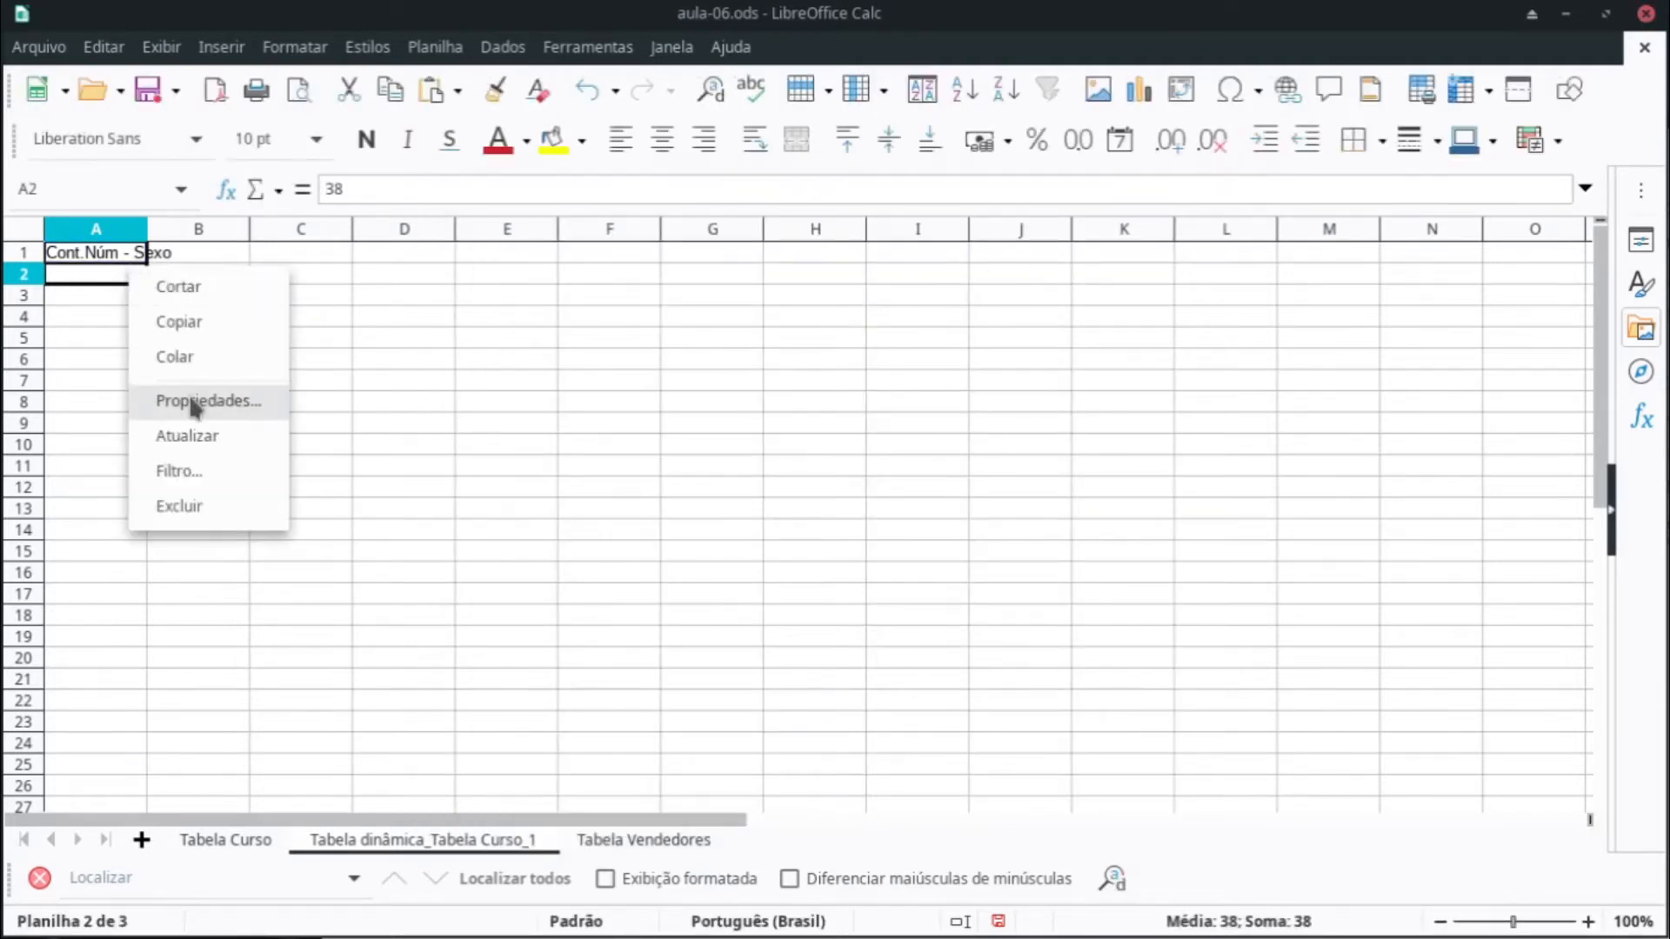
click(192, 403)
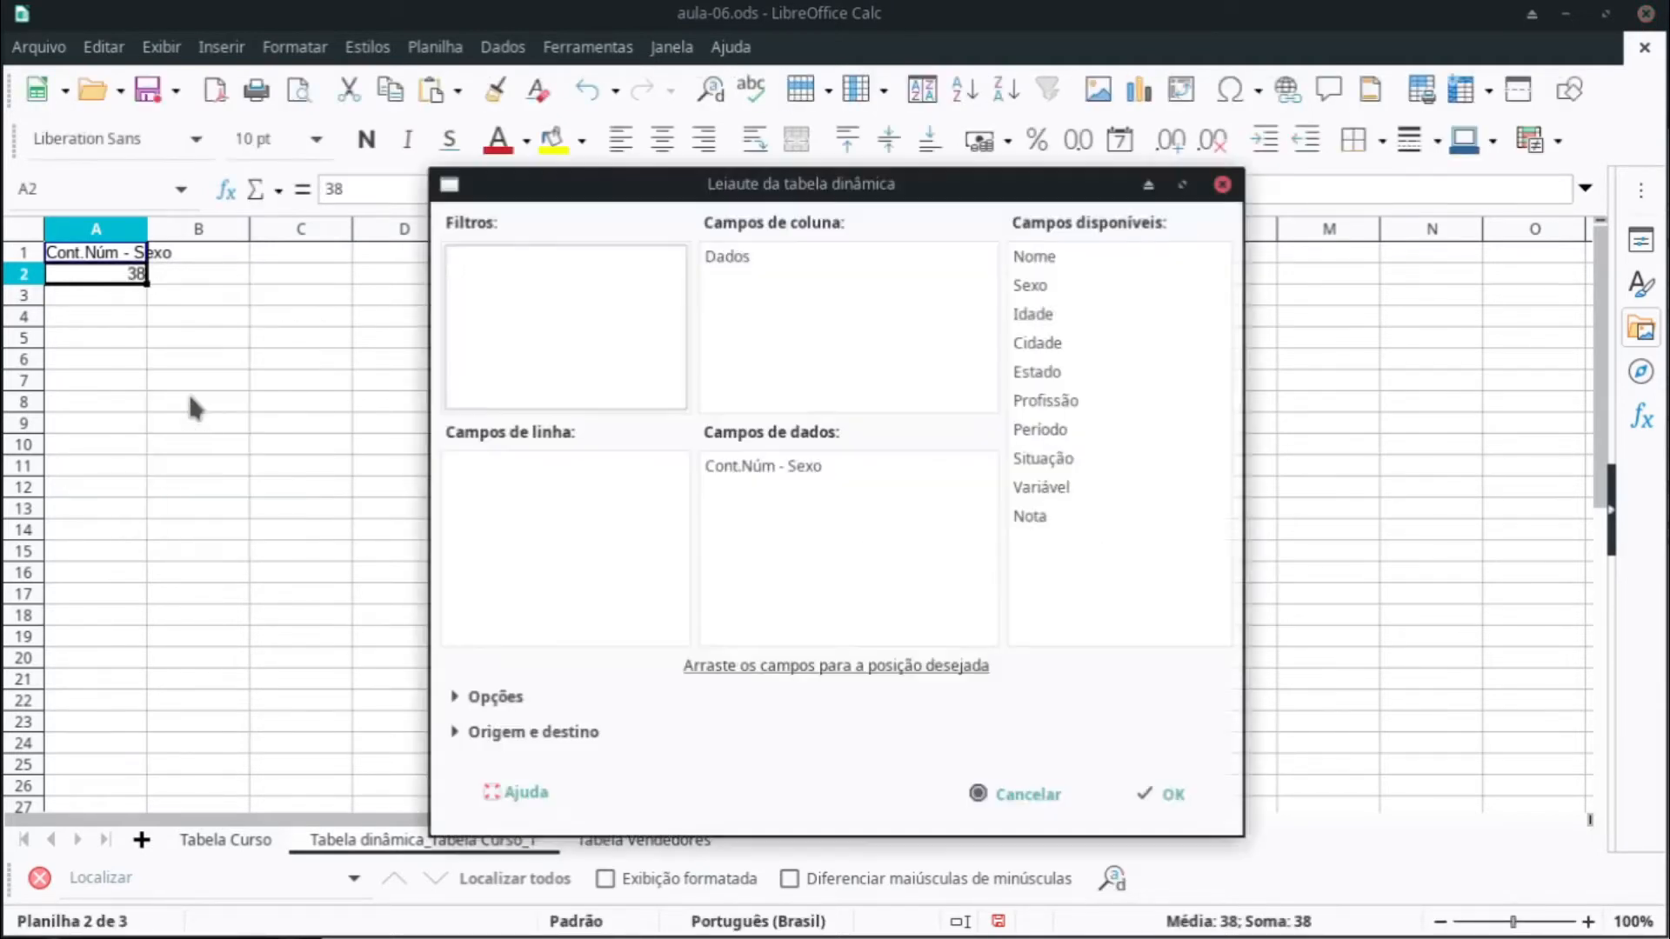
click(789, 474)
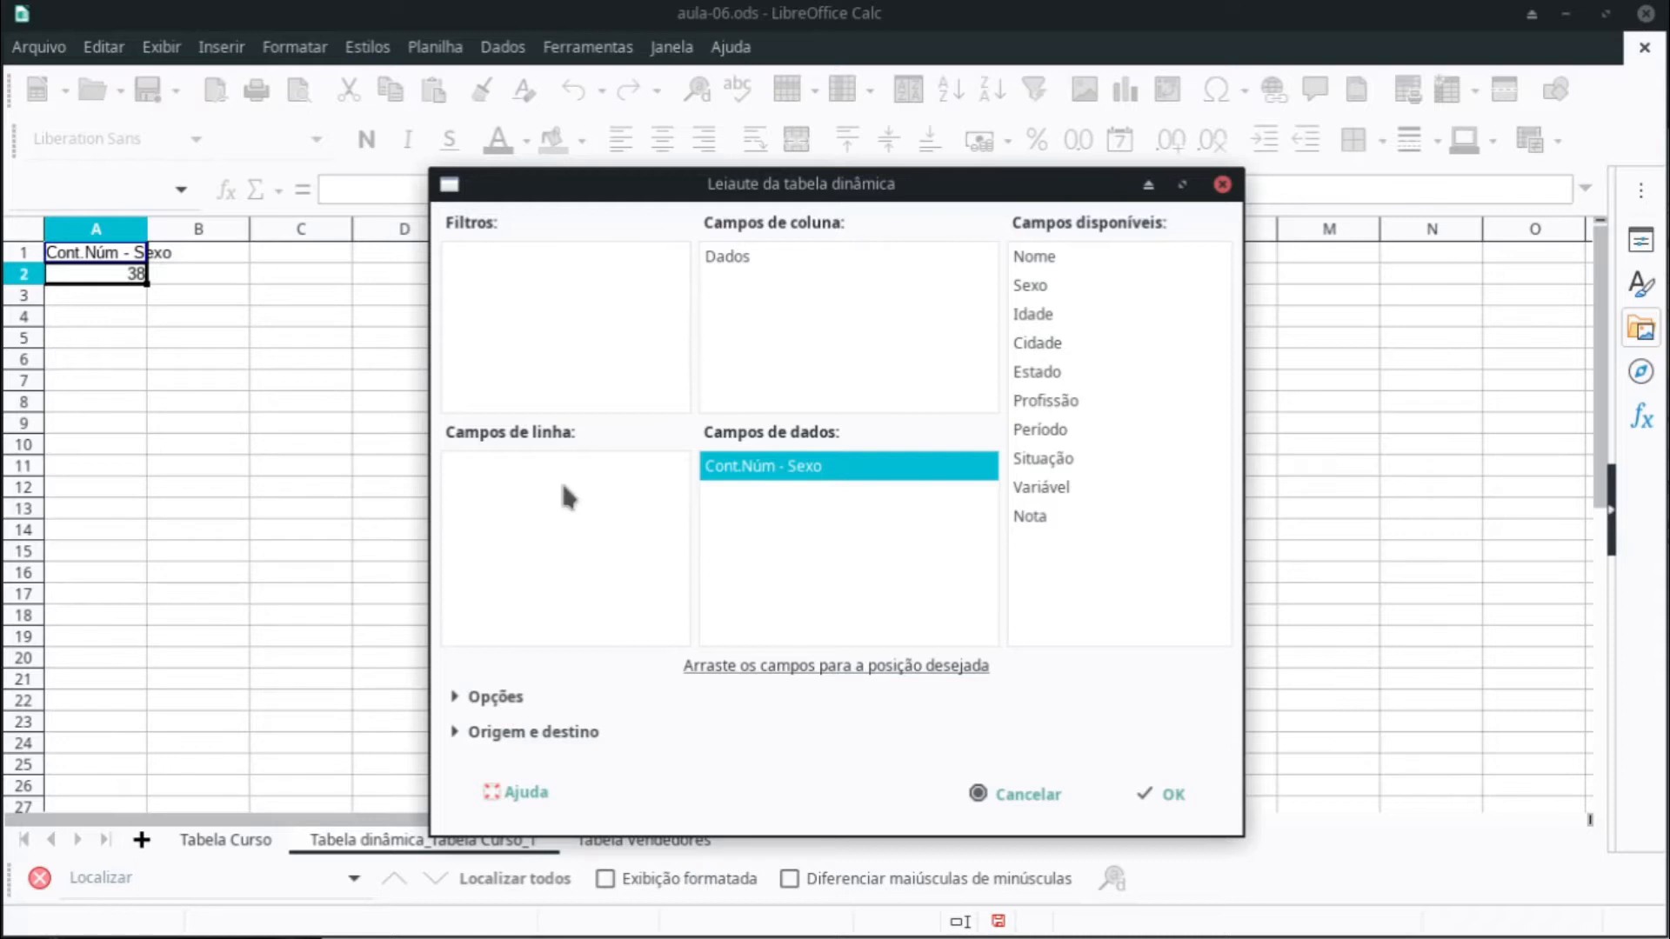
drag(1049, 285, 509, 475)
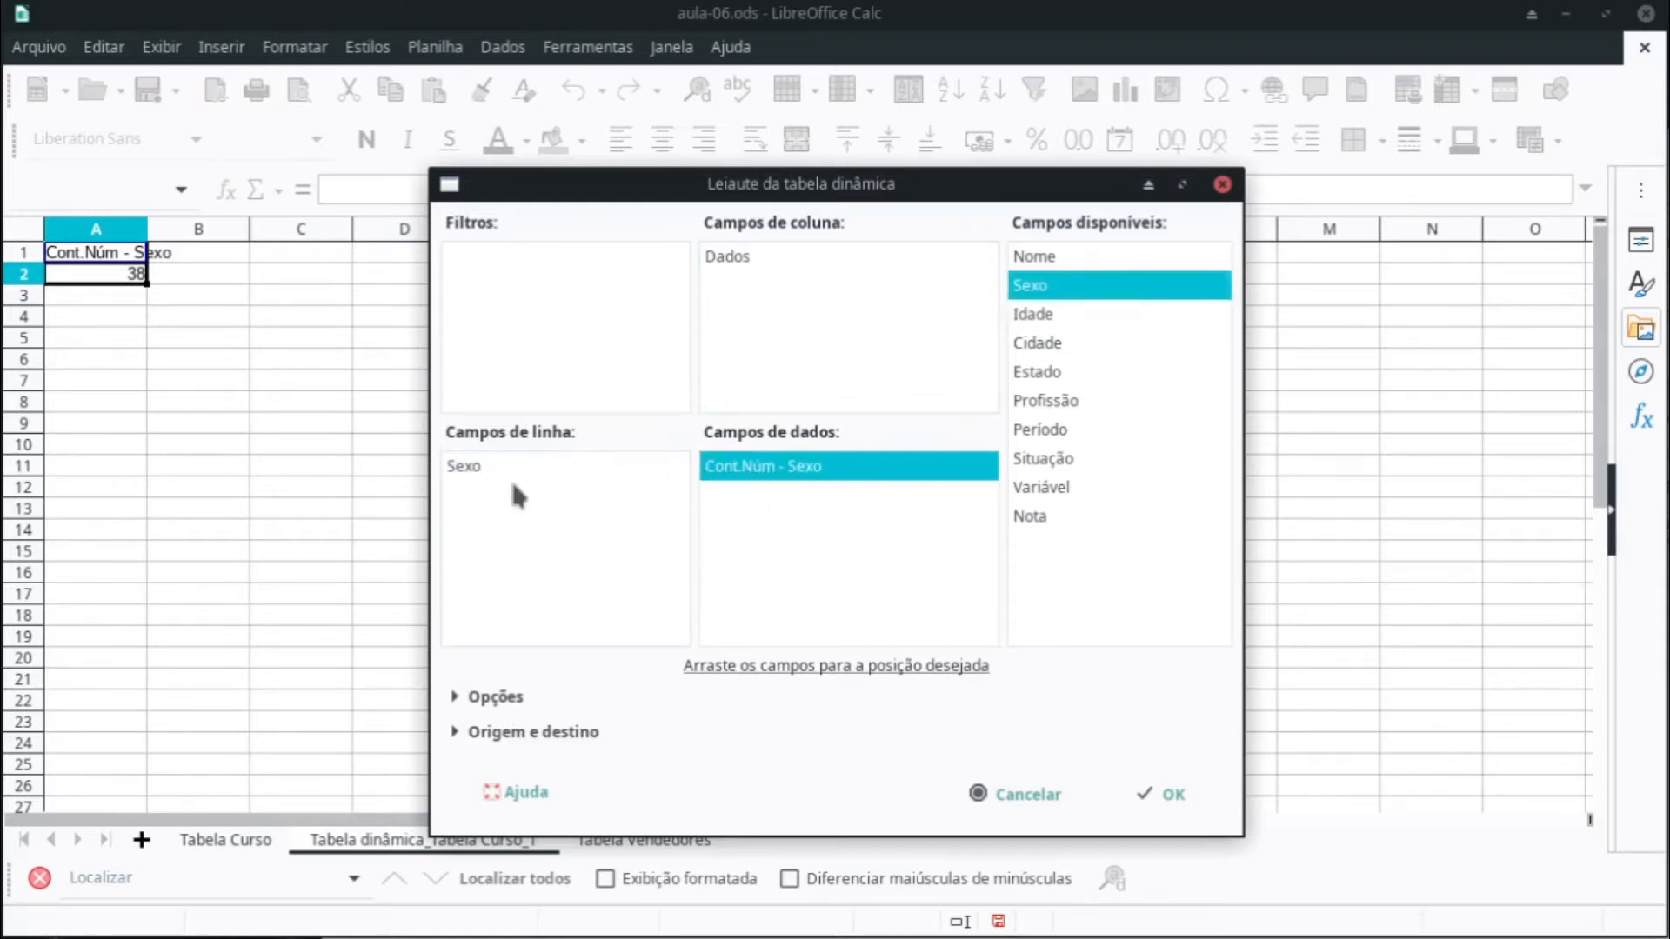
click(501, 461)
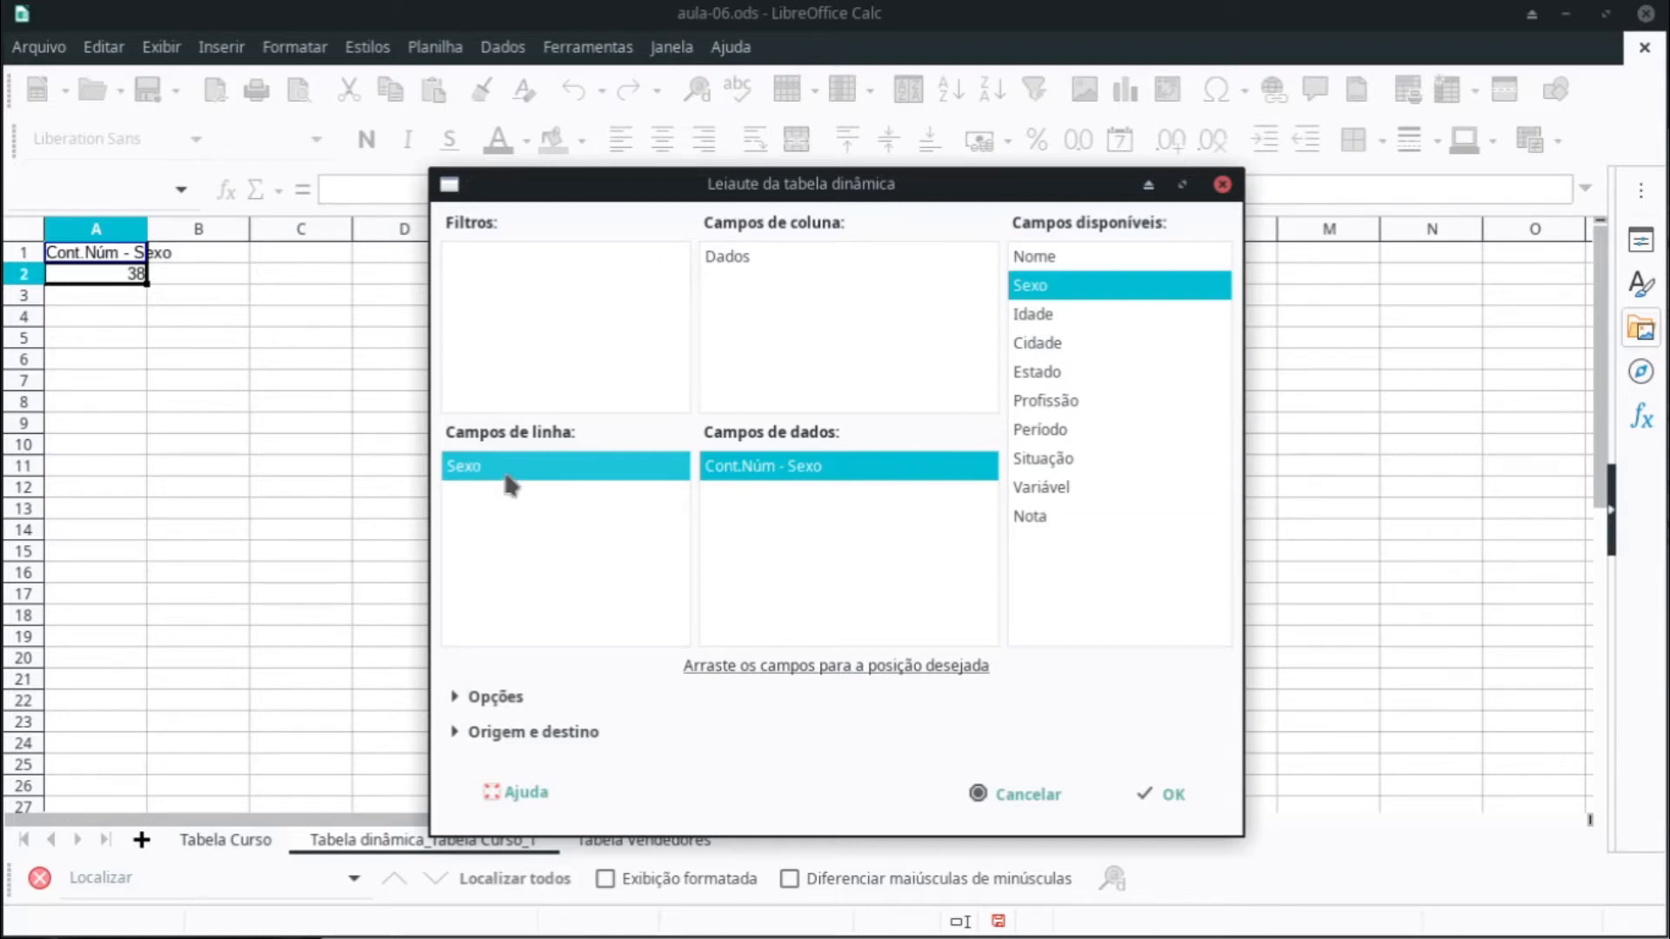
click(1148, 796)
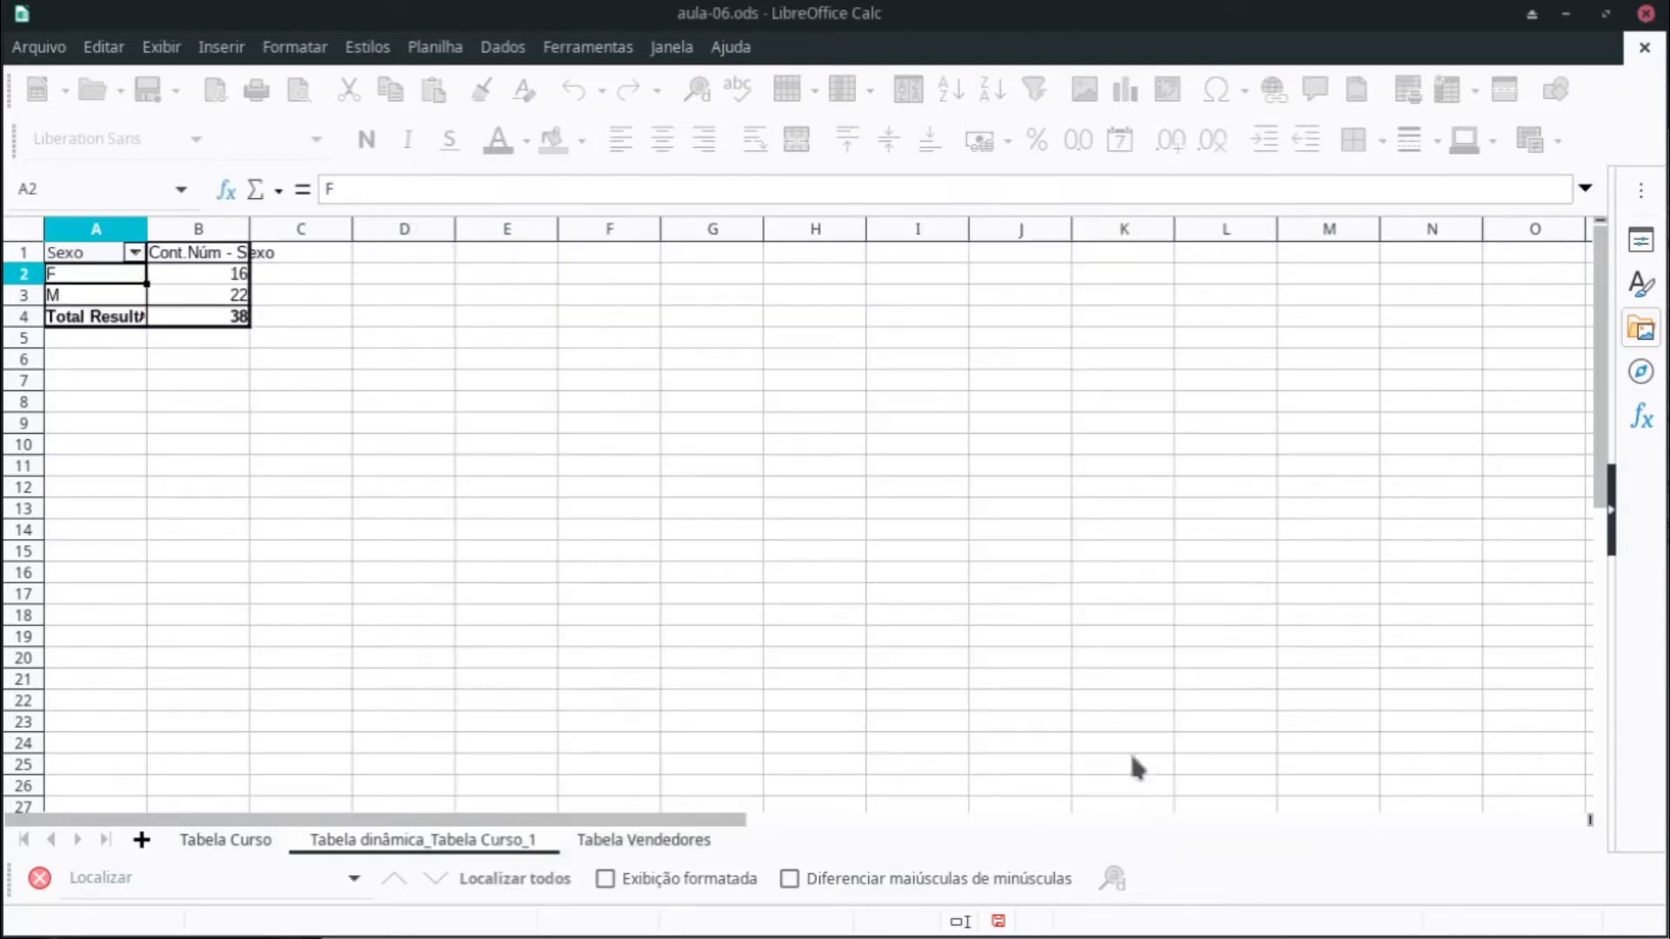
Step: Undo the last change on the pivot table sheet
click(311, 385)
drag(202, 302, 214, 317)
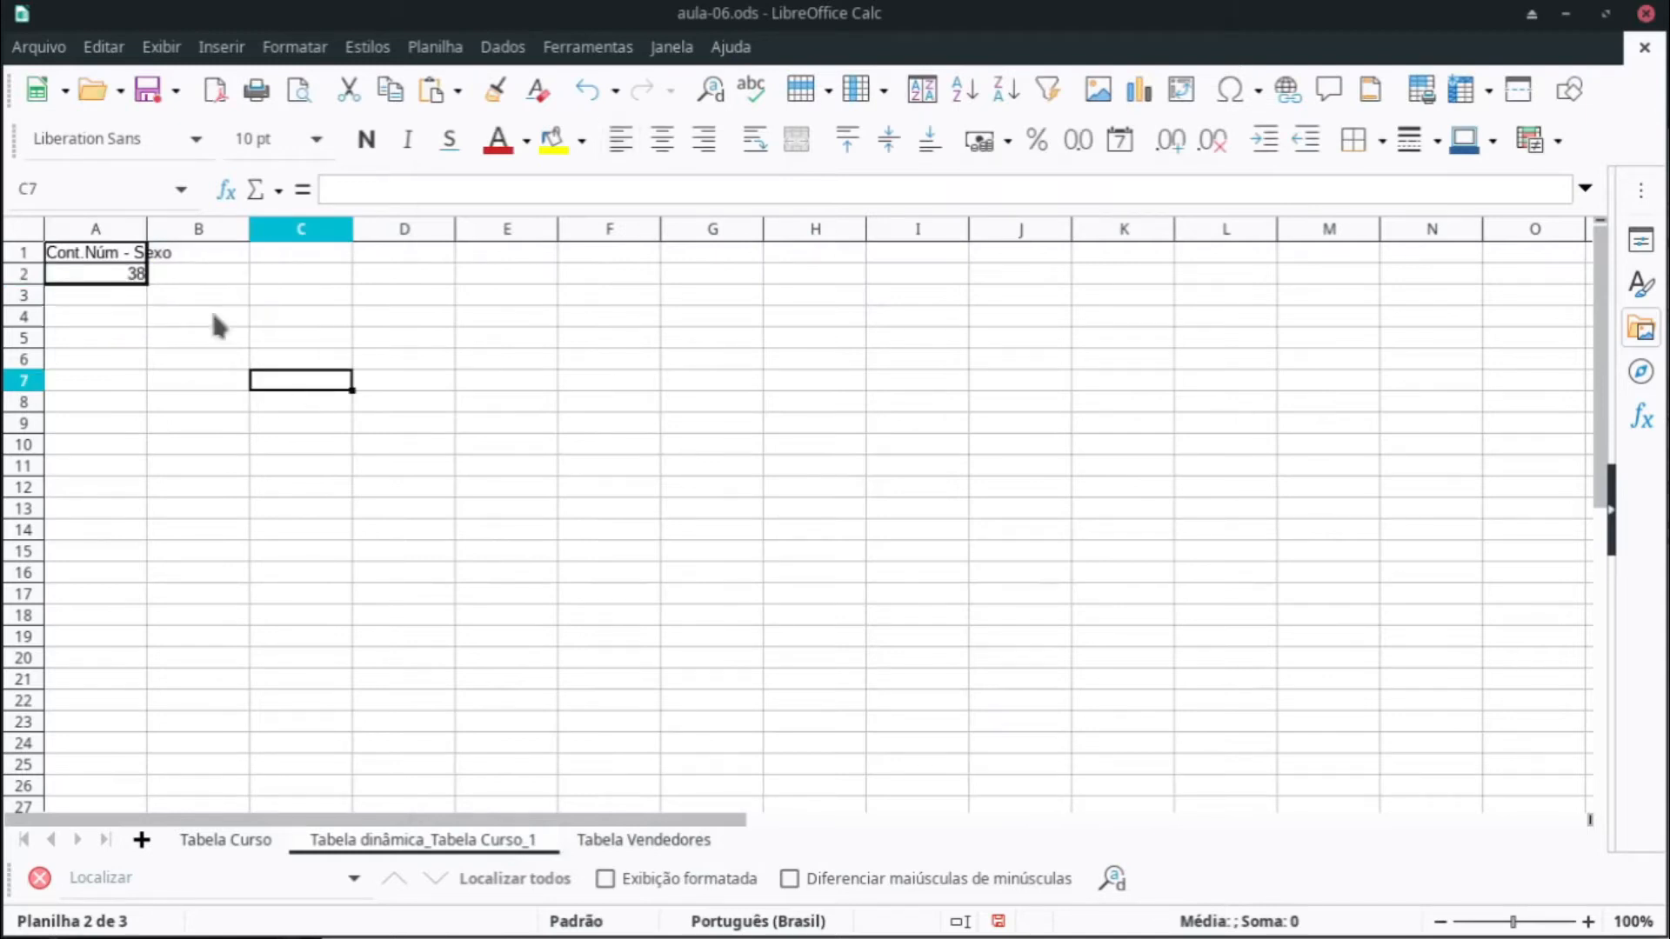
key(ctrl+z)
click(259, 360)
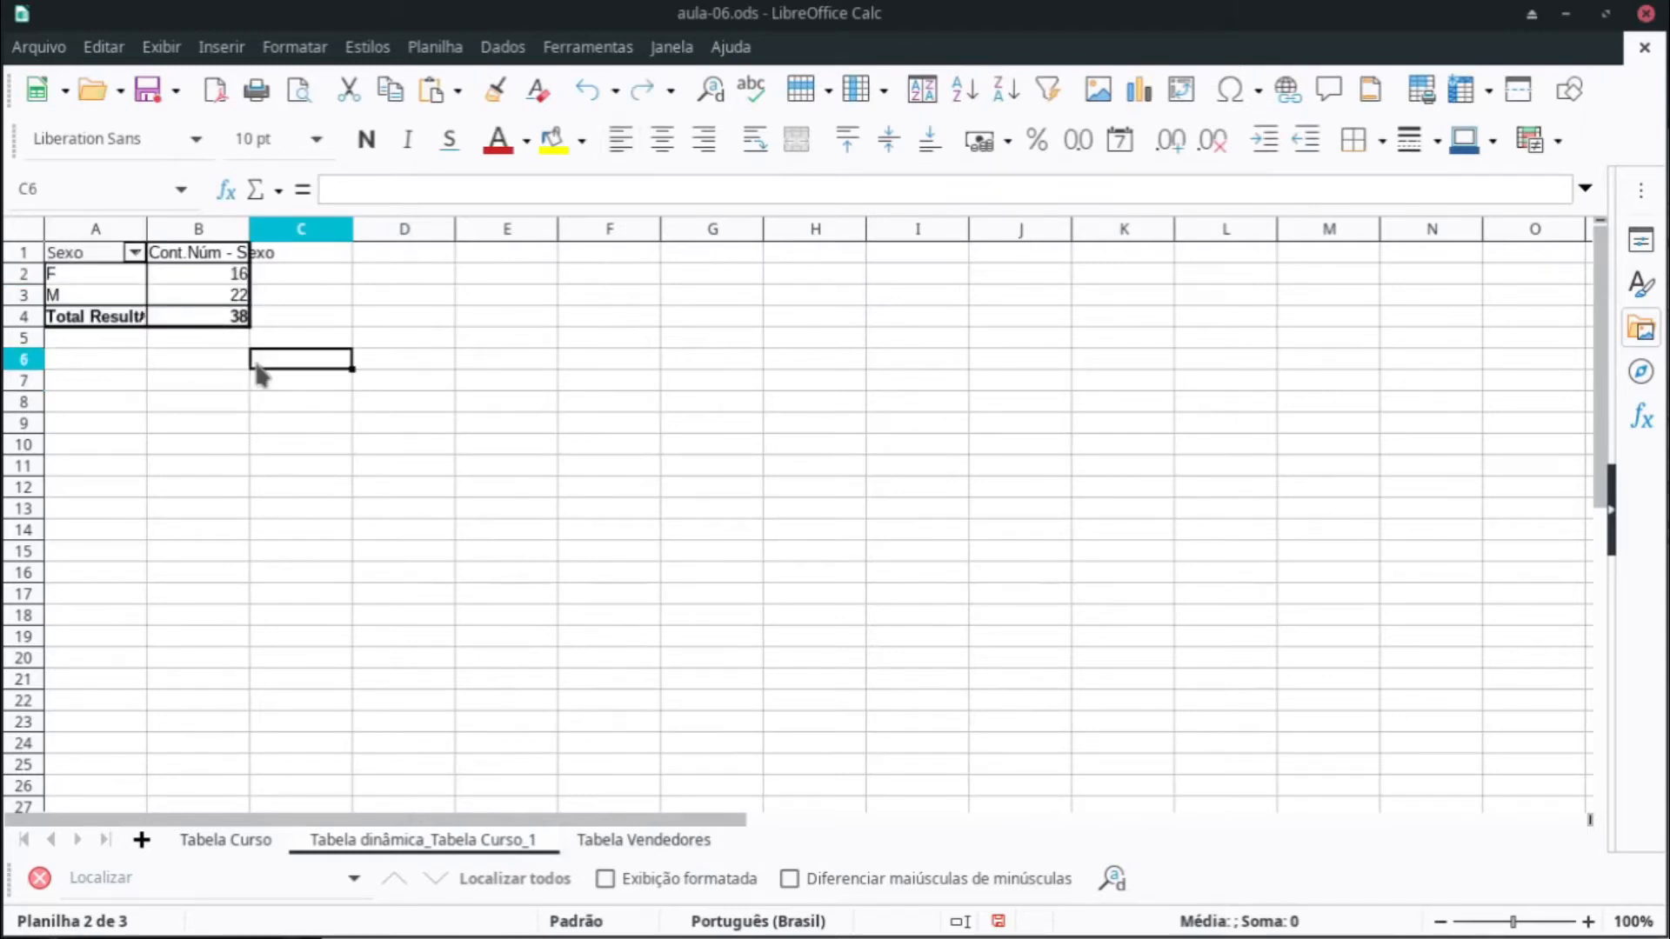
Step: Check the F and M counts in the pivot table and widen column A to fit the Total Resultado label
click(1534, 924)
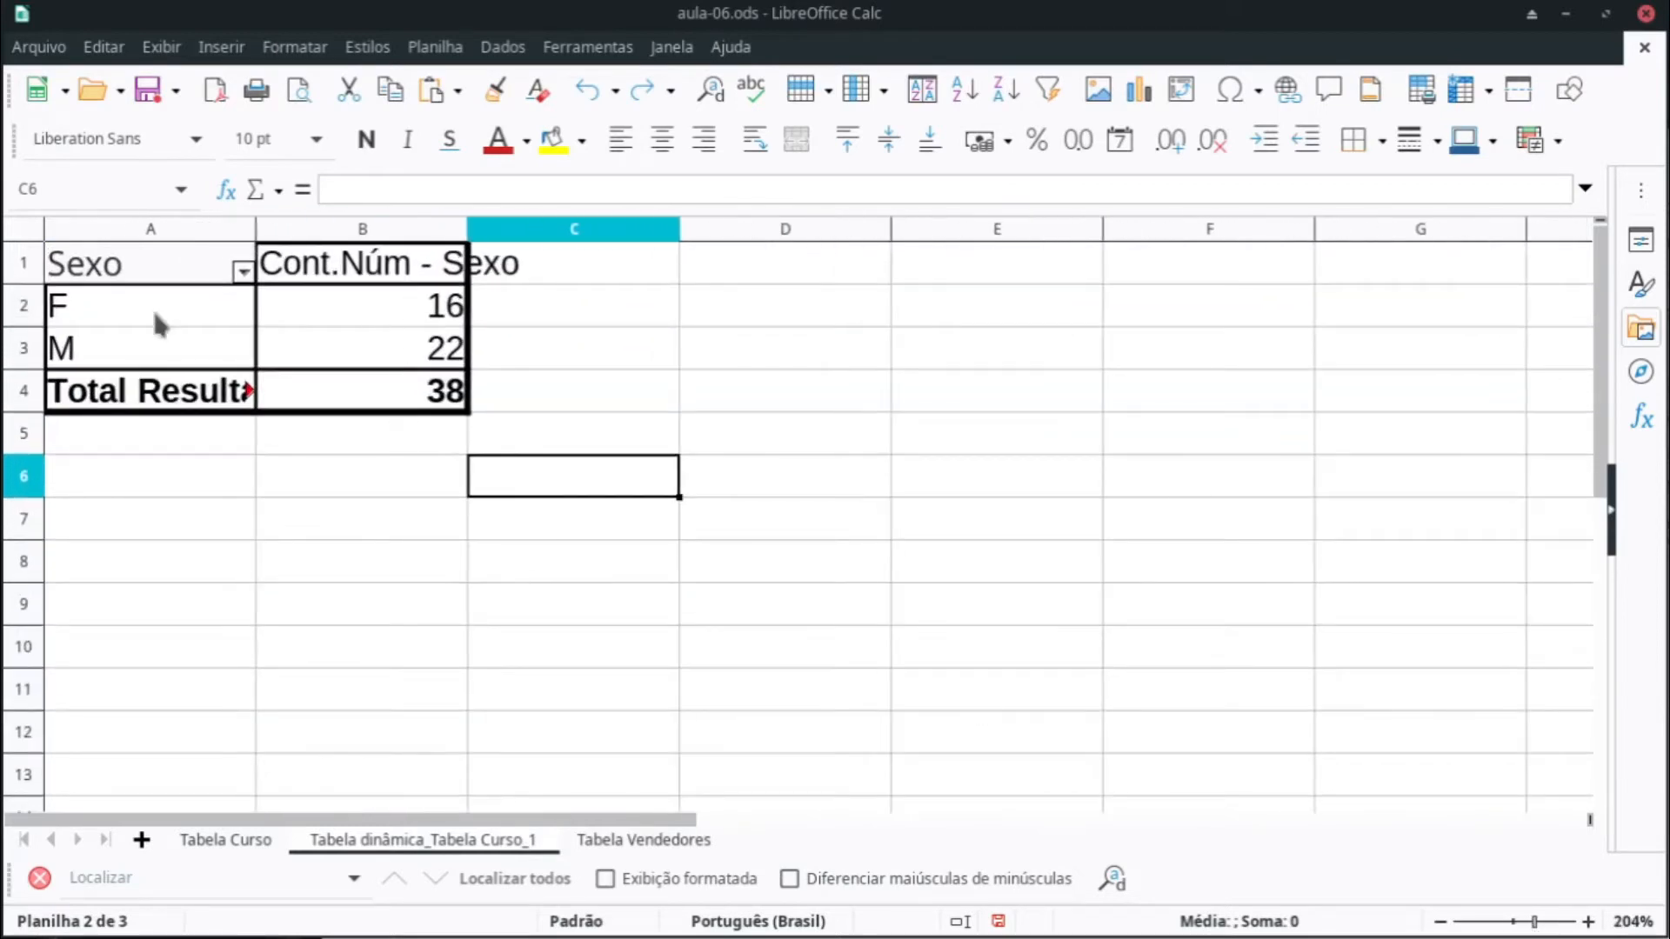
click(159, 317)
click(178, 342)
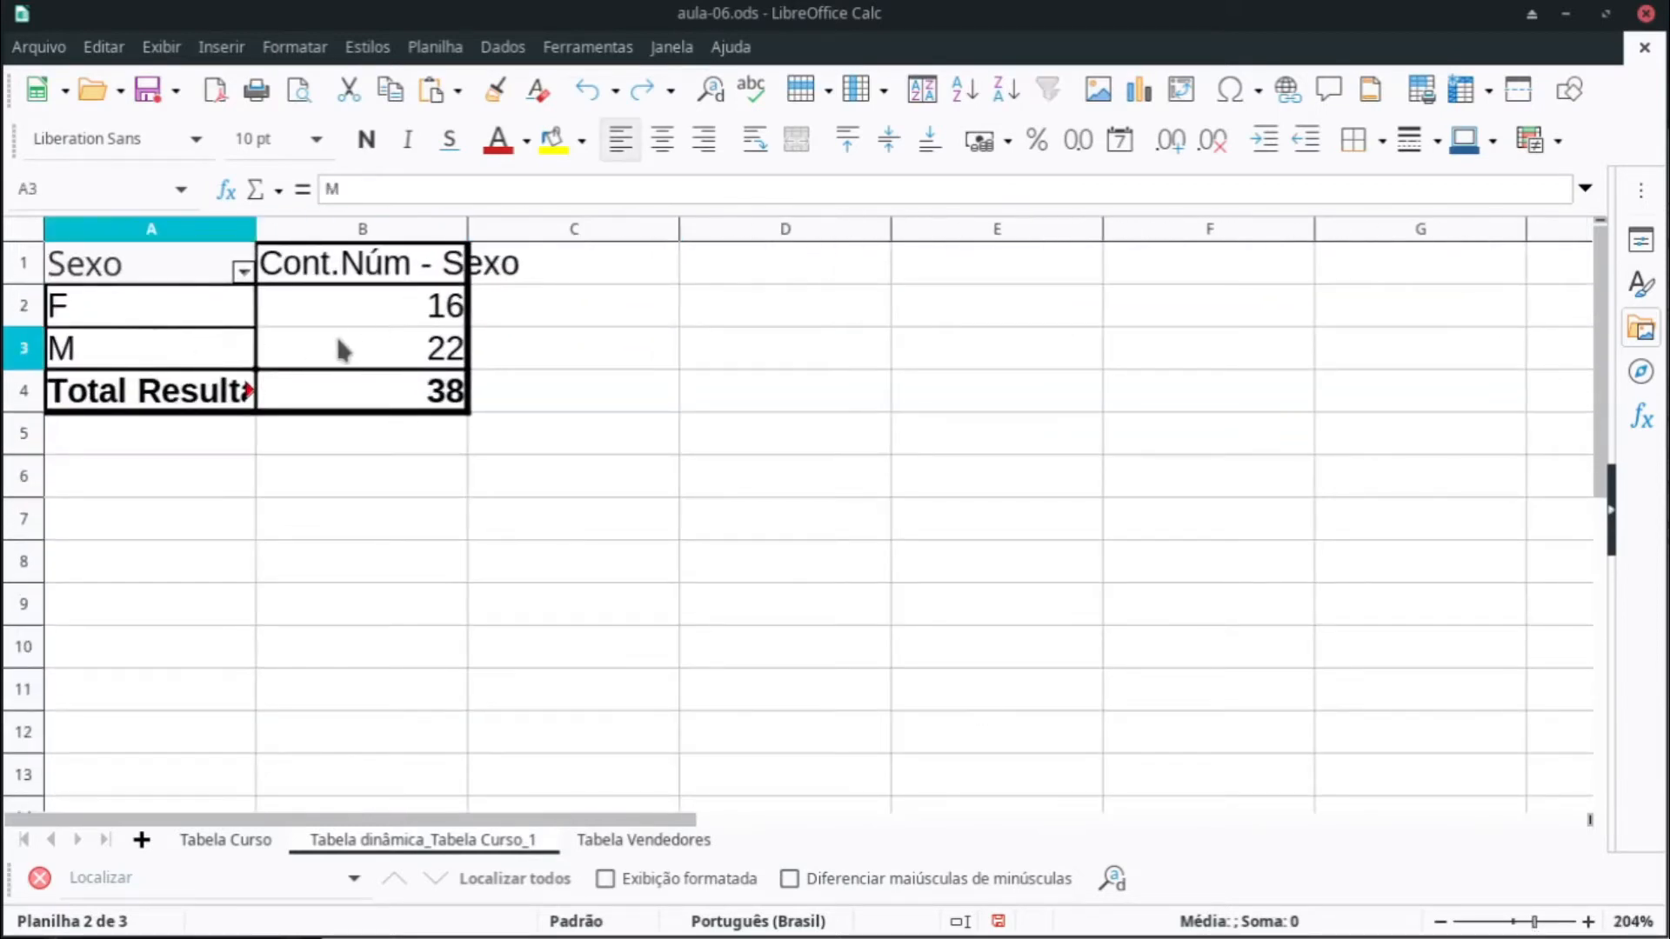
click(339, 346)
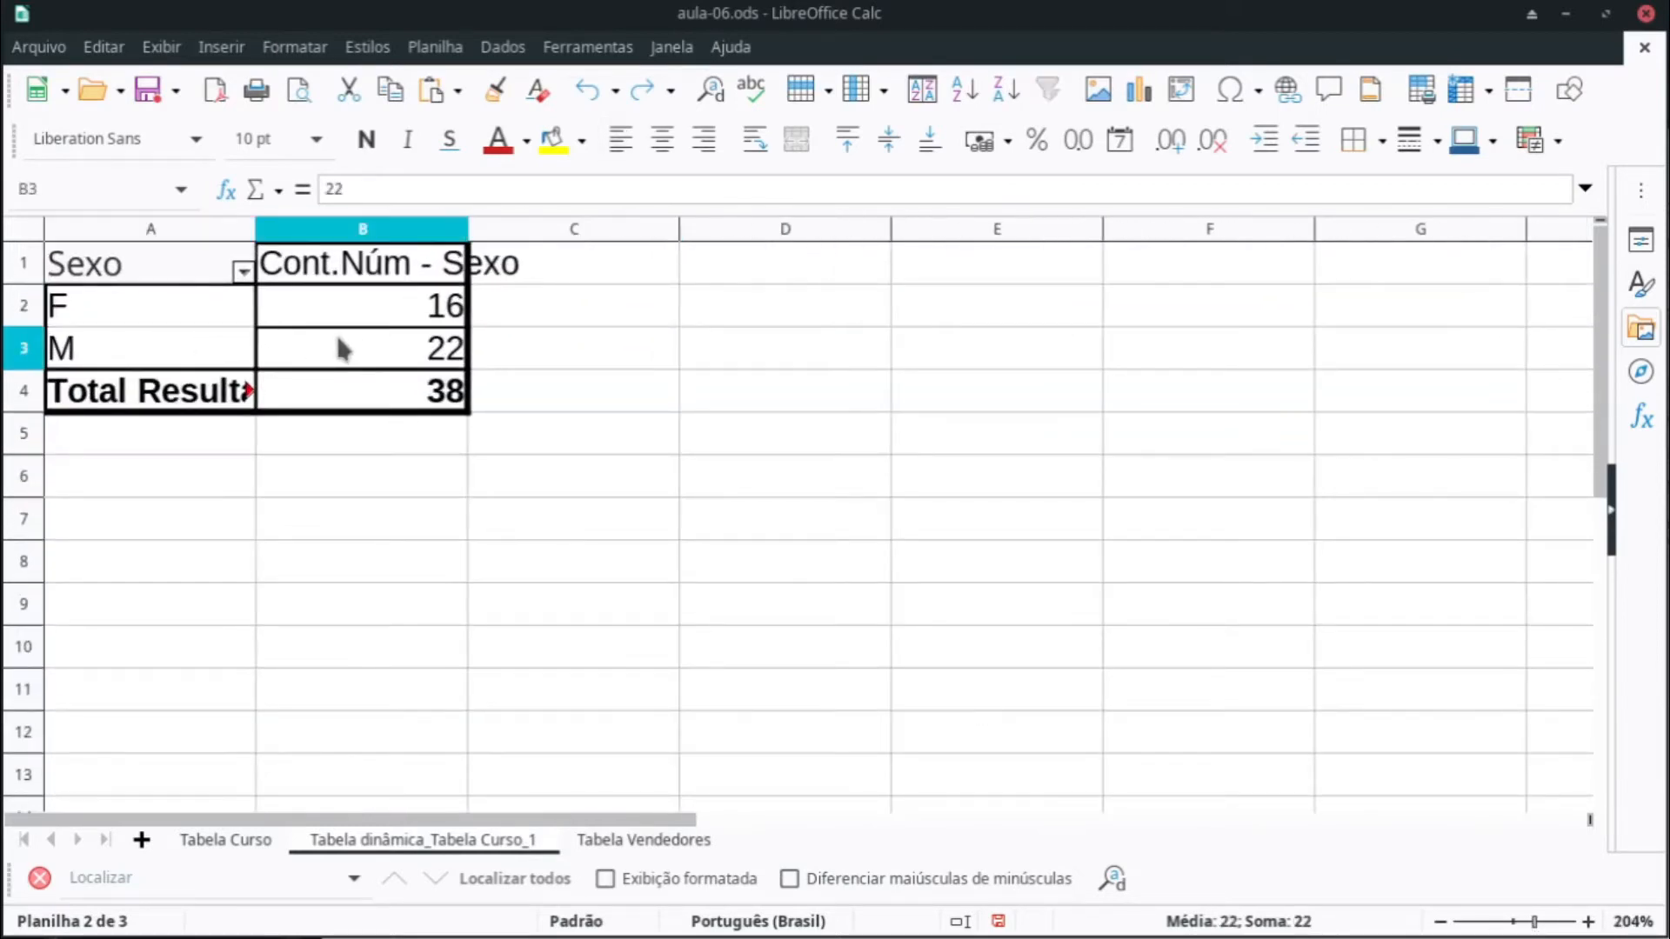
drag(256, 229, 328, 228)
click(233, 405)
click(461, 407)
click(446, 503)
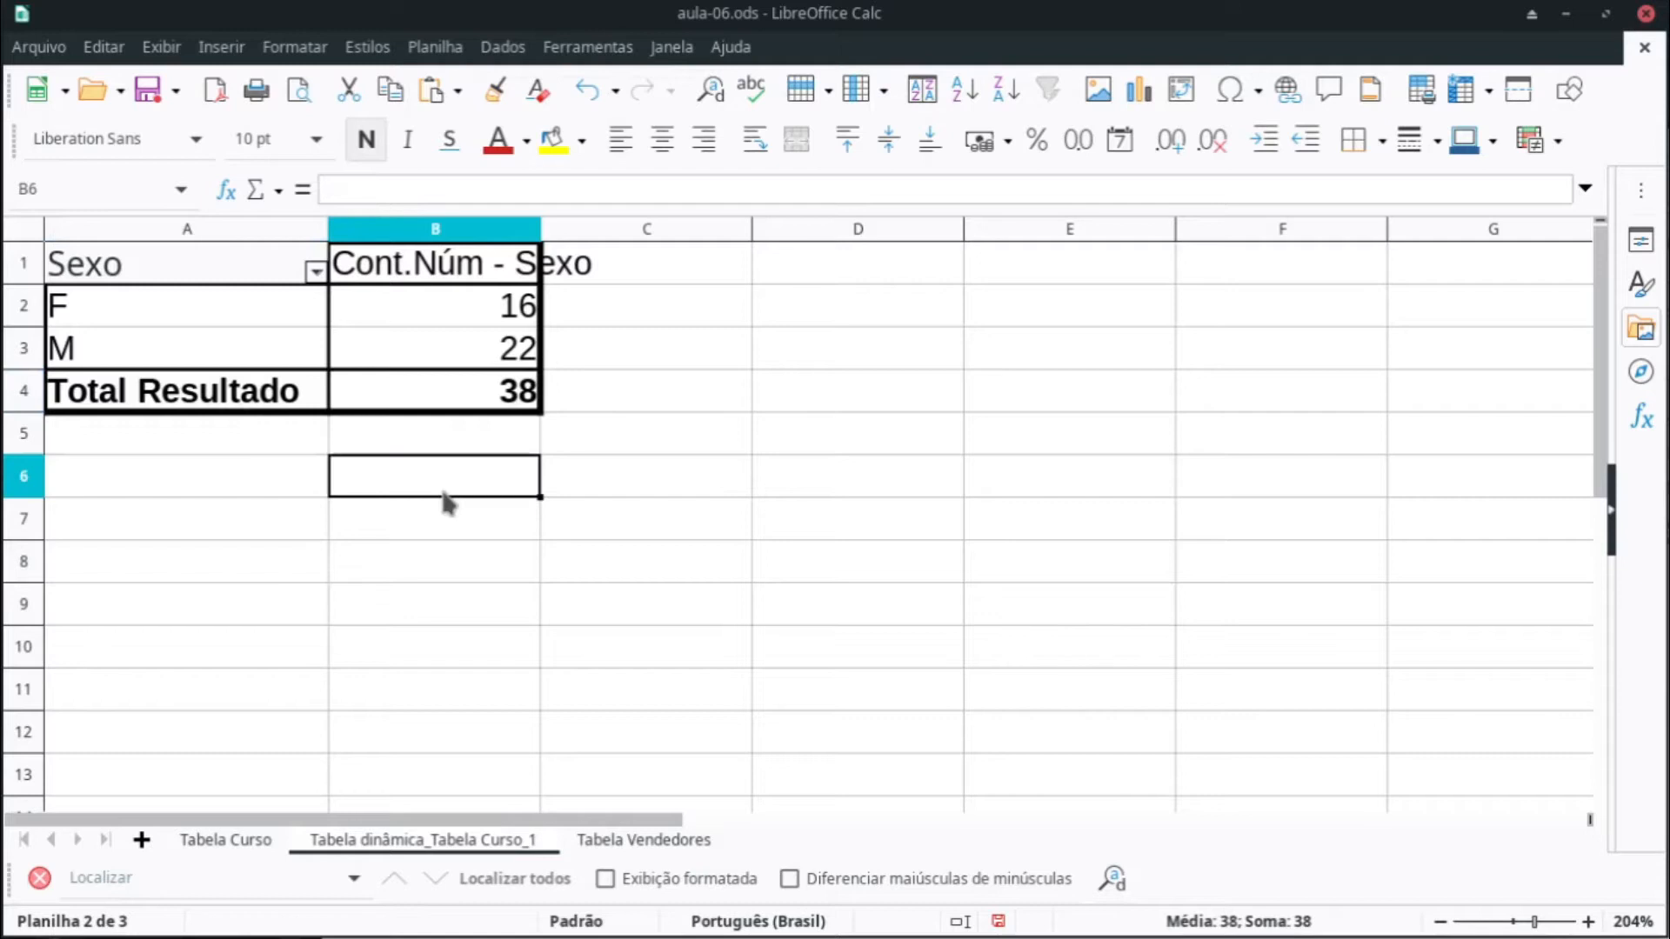
Step: Copy the F and M rows with their counts from A2:B3 and paste them below the pivot table at A8
drag(246, 317, 450, 335)
key(ctrl+c)
click(225, 567)
key(ctrl+v)
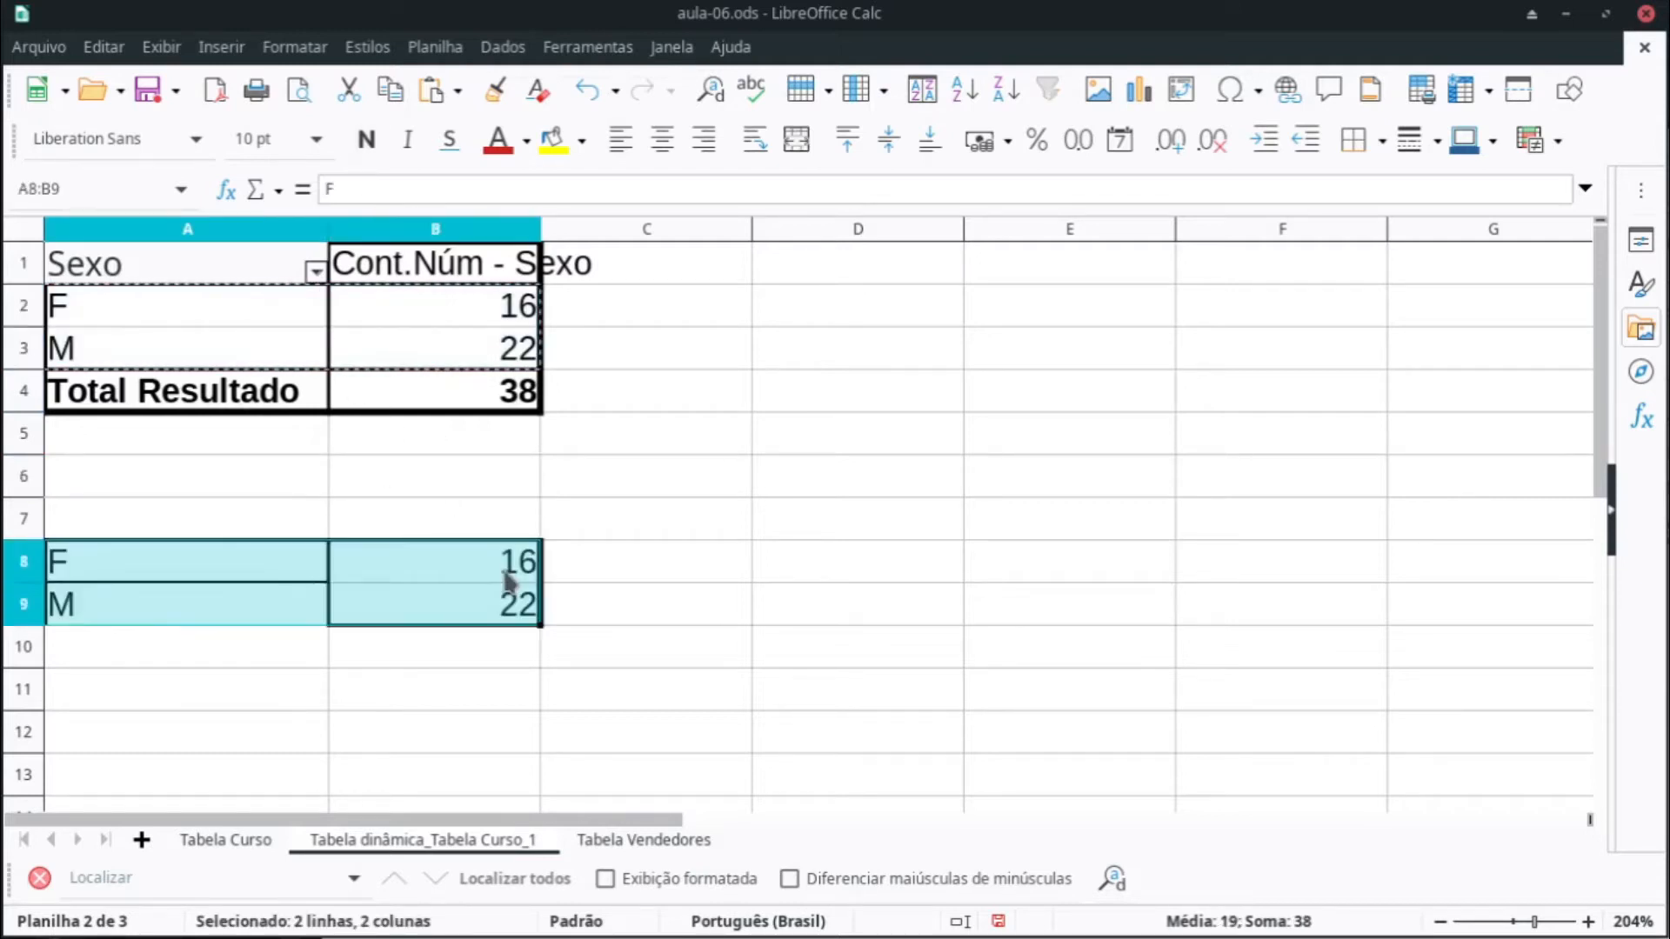
click(372, 532)
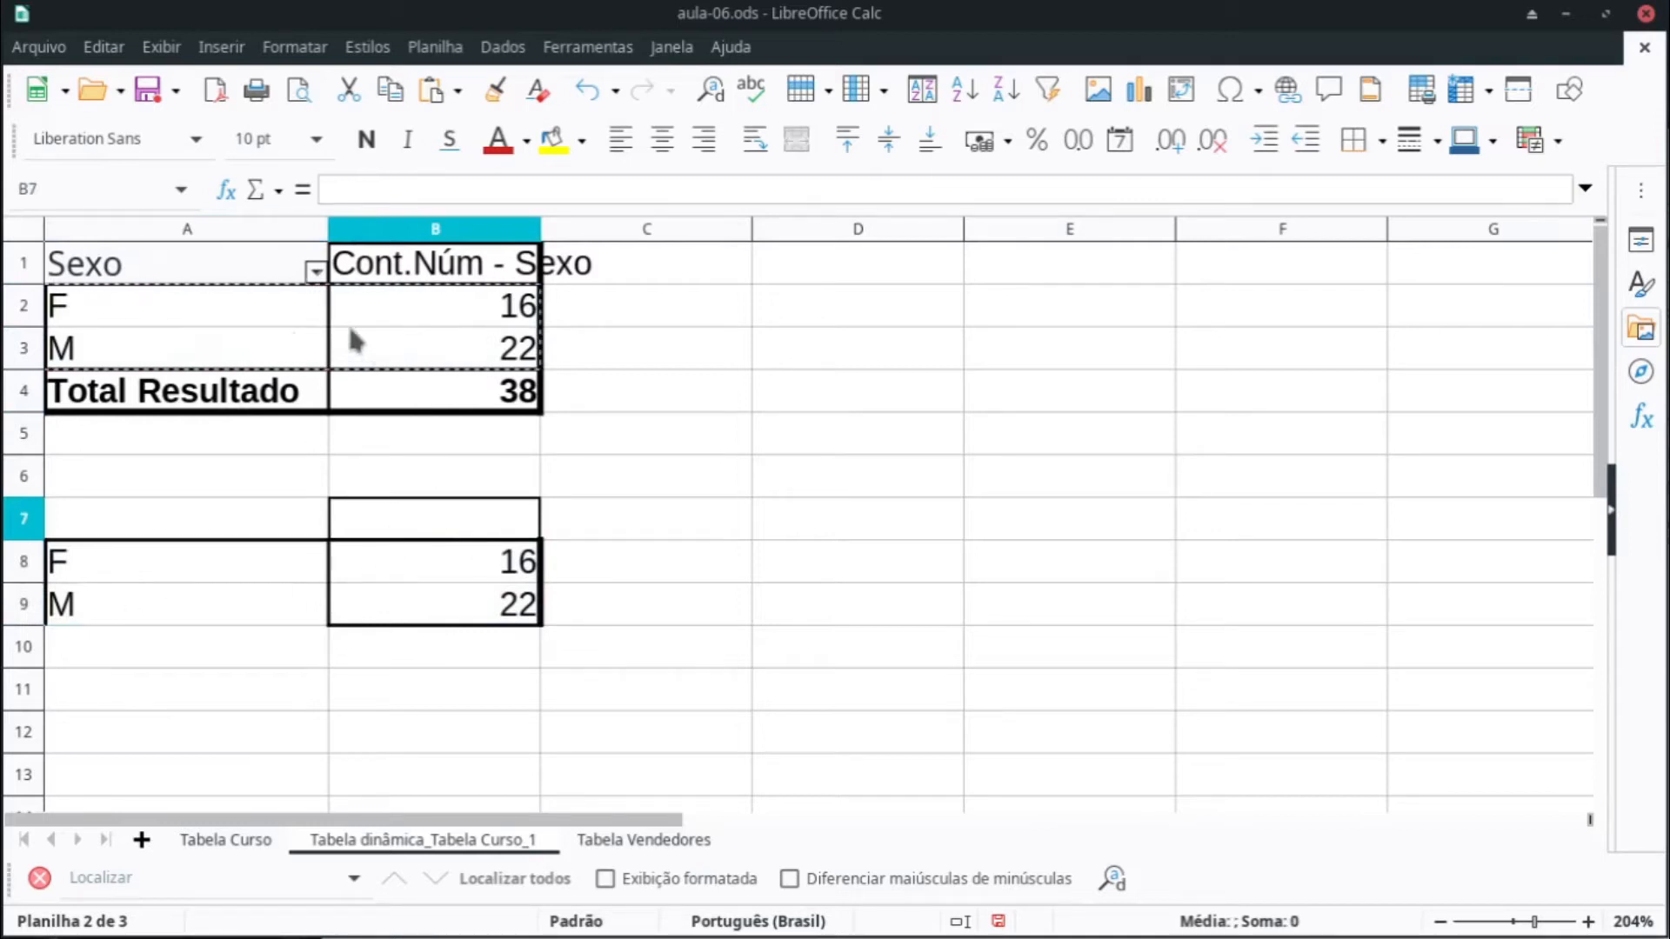
Step: Move Sexo from the row fields to the column fields in the pivot table layout and apply it
right_click(308, 341)
click(383, 470)
drag(500, 463, 803, 334)
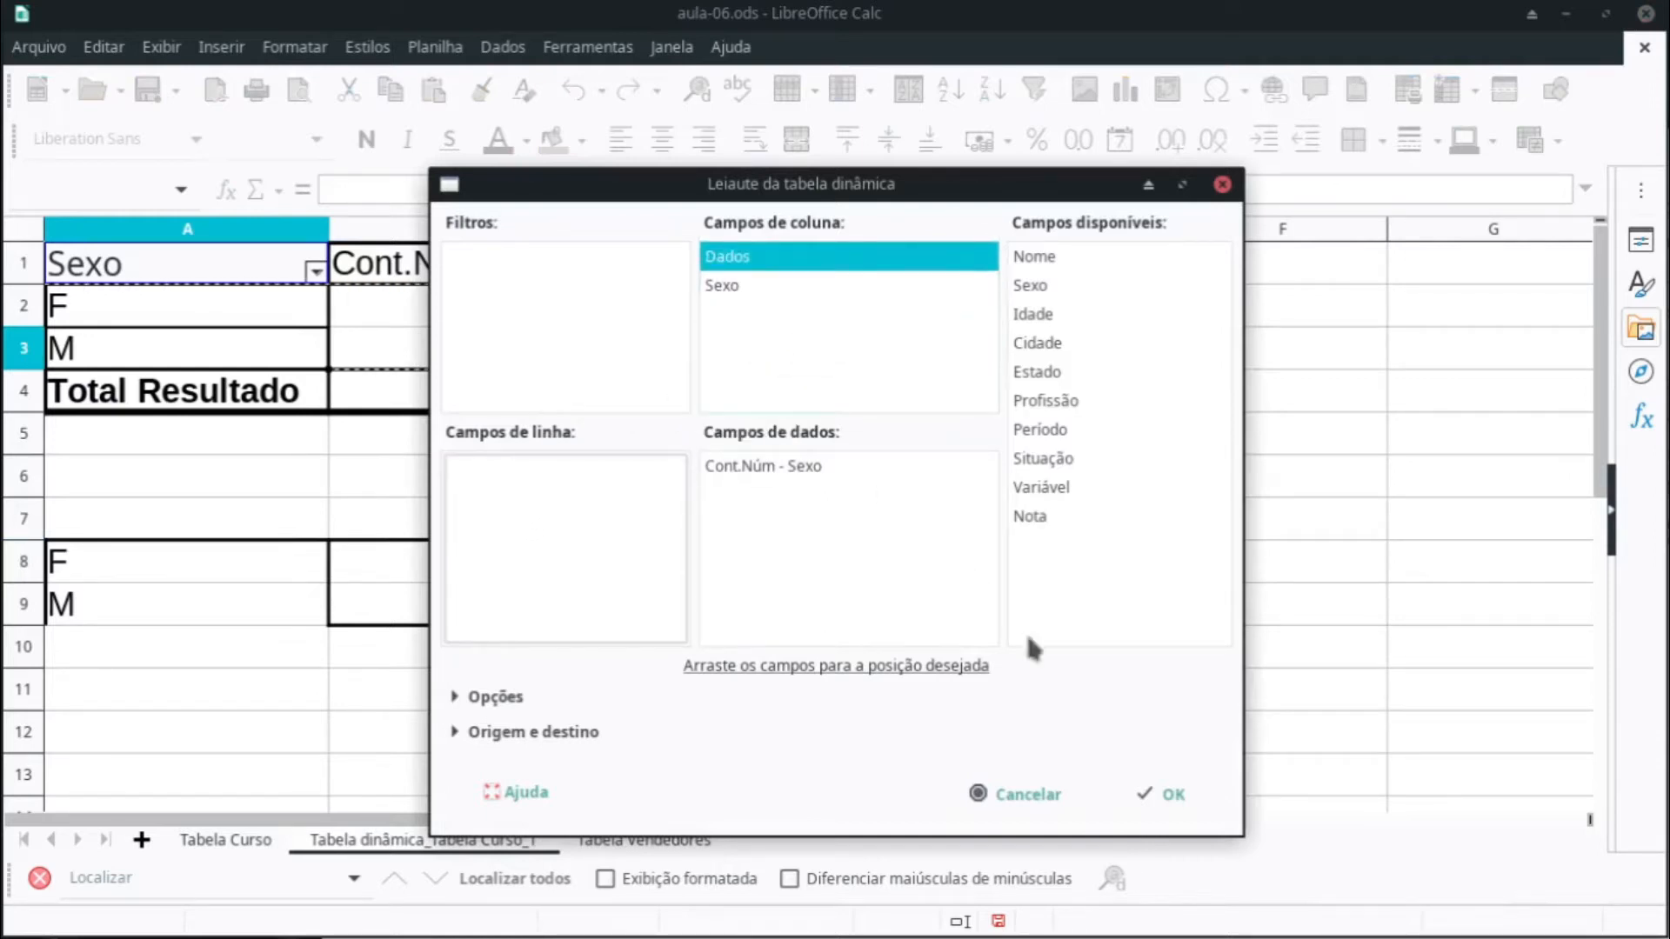
click(759, 288)
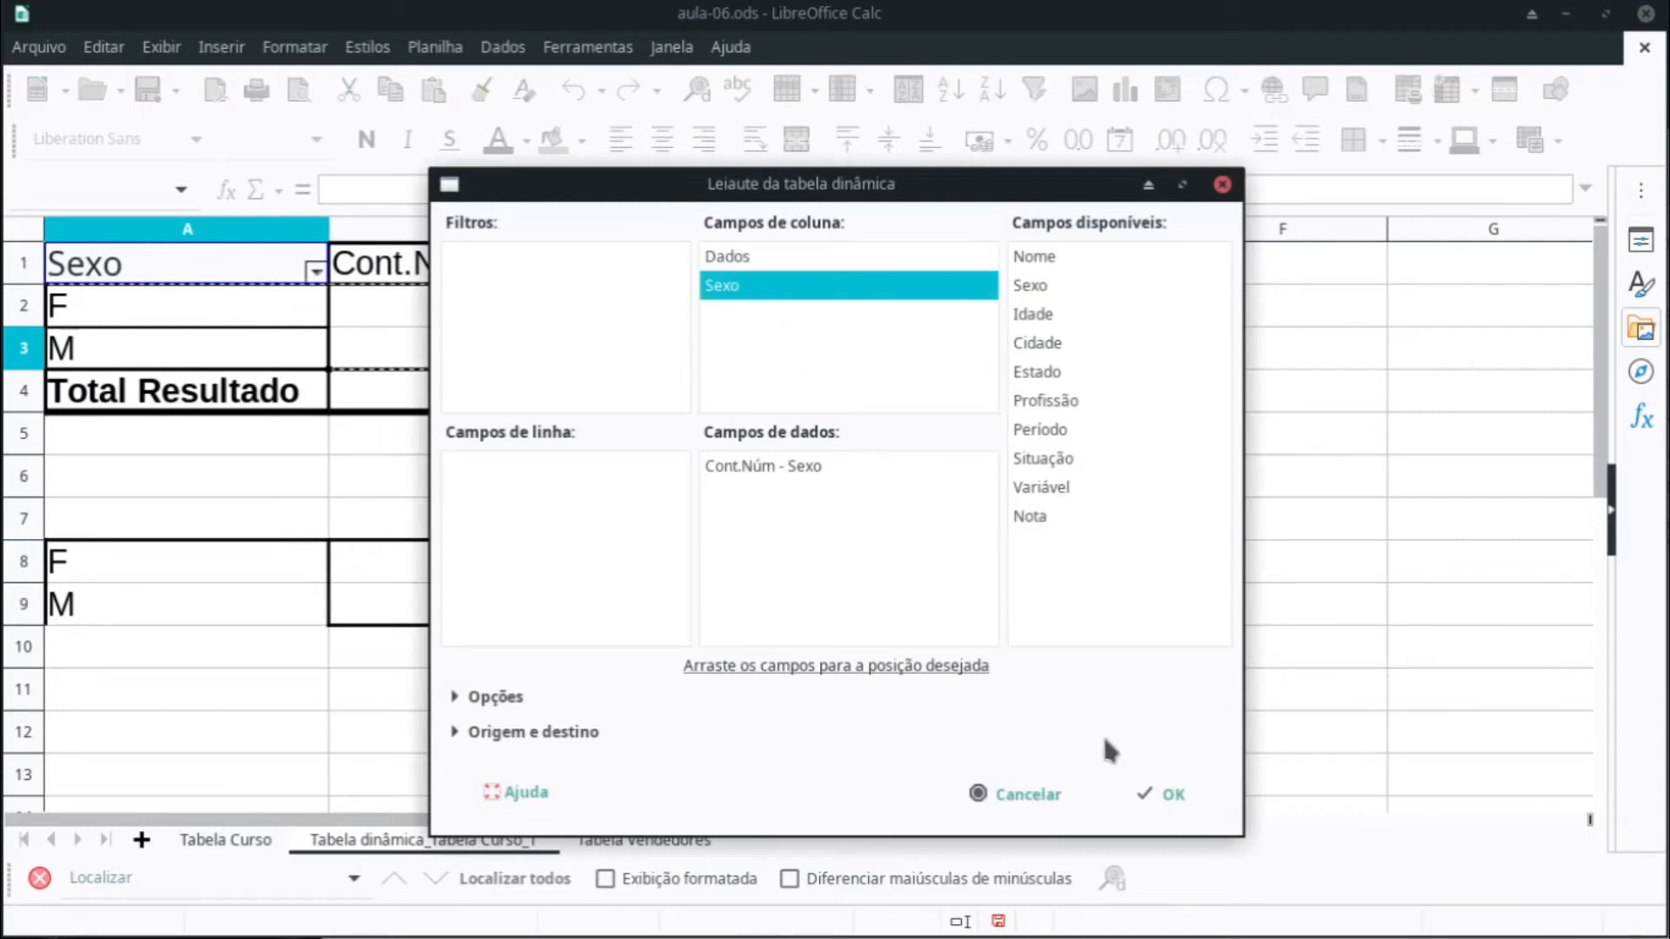
click(1150, 792)
click(615, 491)
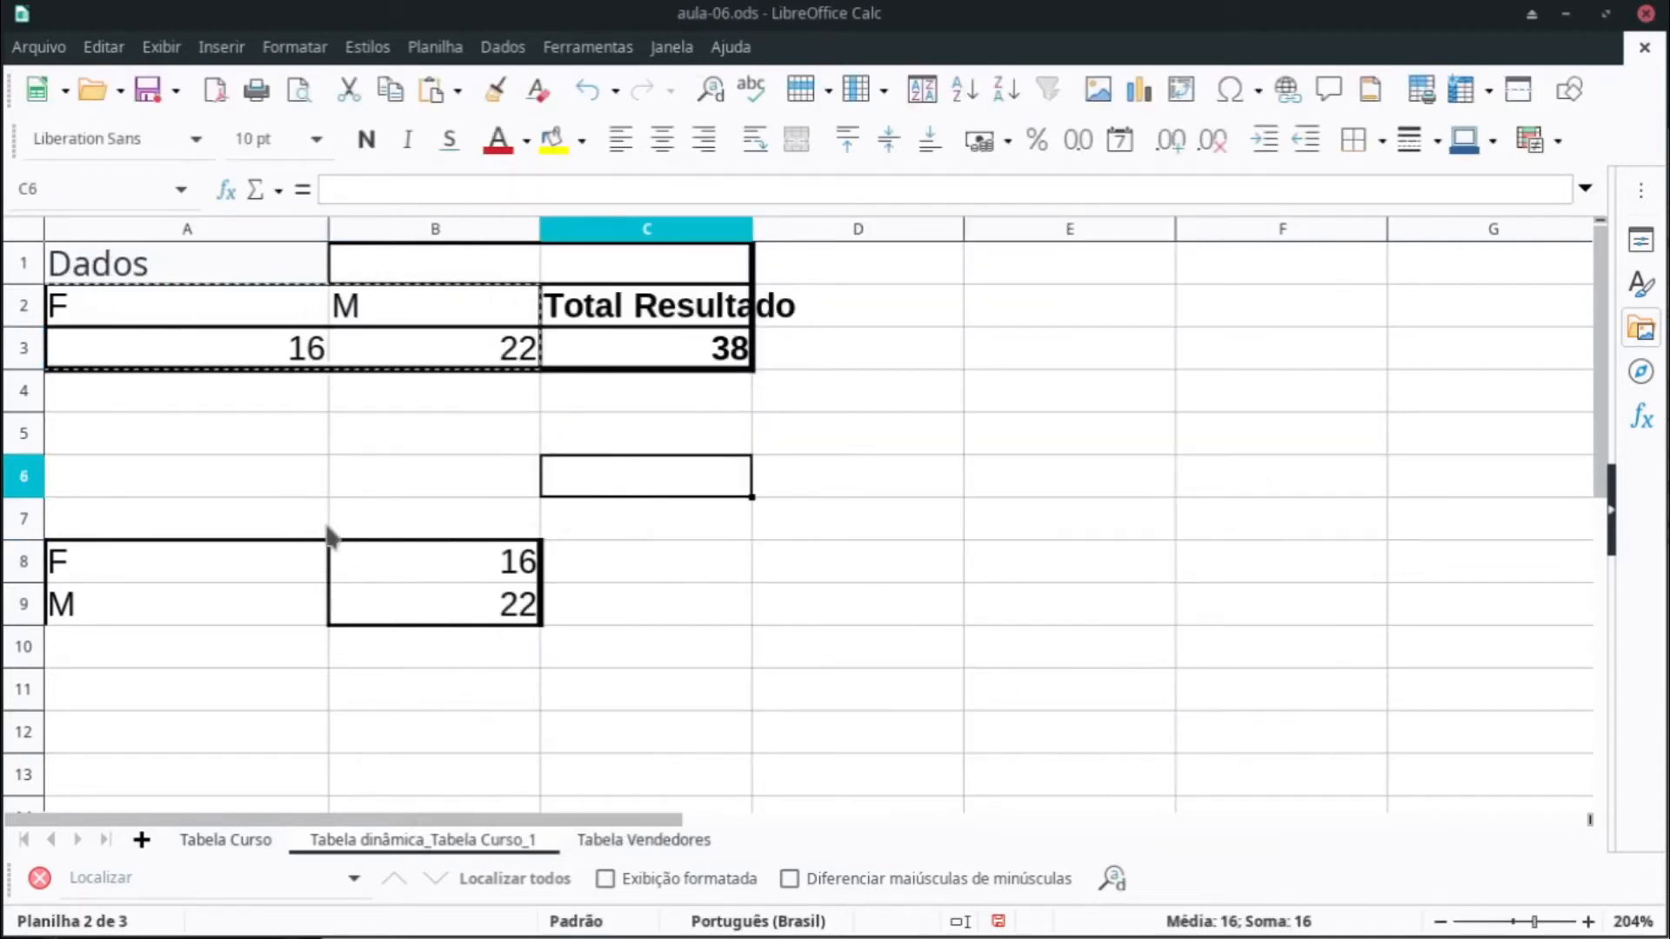
Step: Label the pasted copy "Campo de linha" in cell A7 and compare it with the pivot table above
click(298, 533)
text(cAMPO D)
key(BackSpace)
key(BackSpace)
key(BackSpace)
key(BackSpace)
key(BackSpace)
key(BackSpace)
key(BackSpace)
text(Campo de linh)
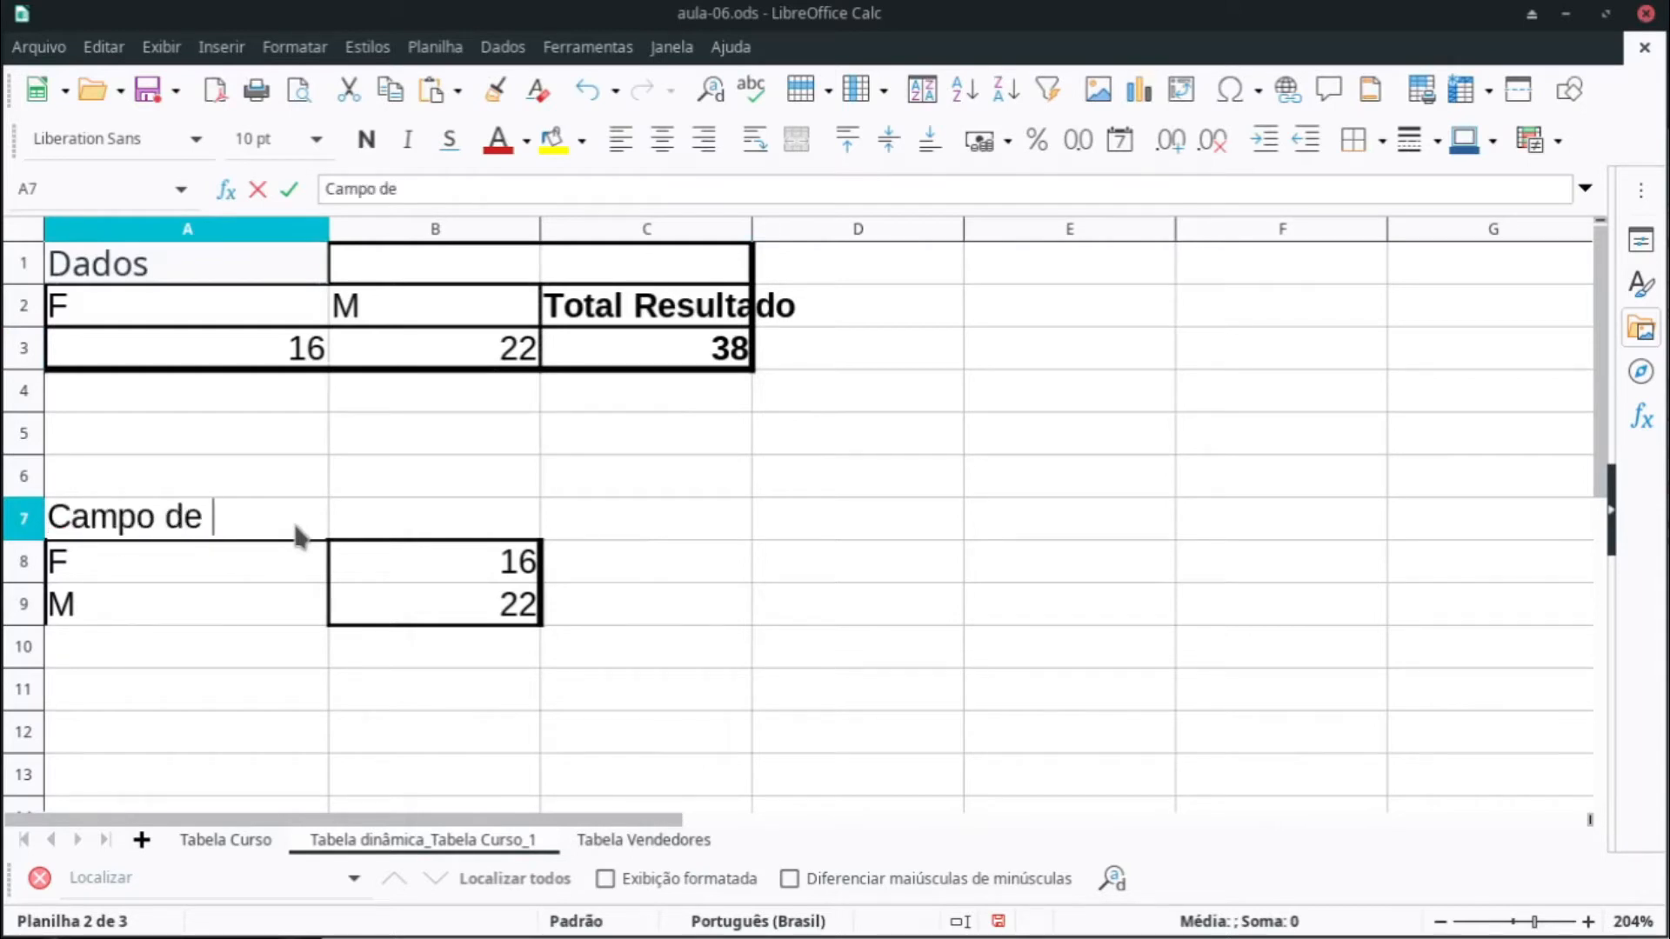
key(BackSpace)
text(nha)
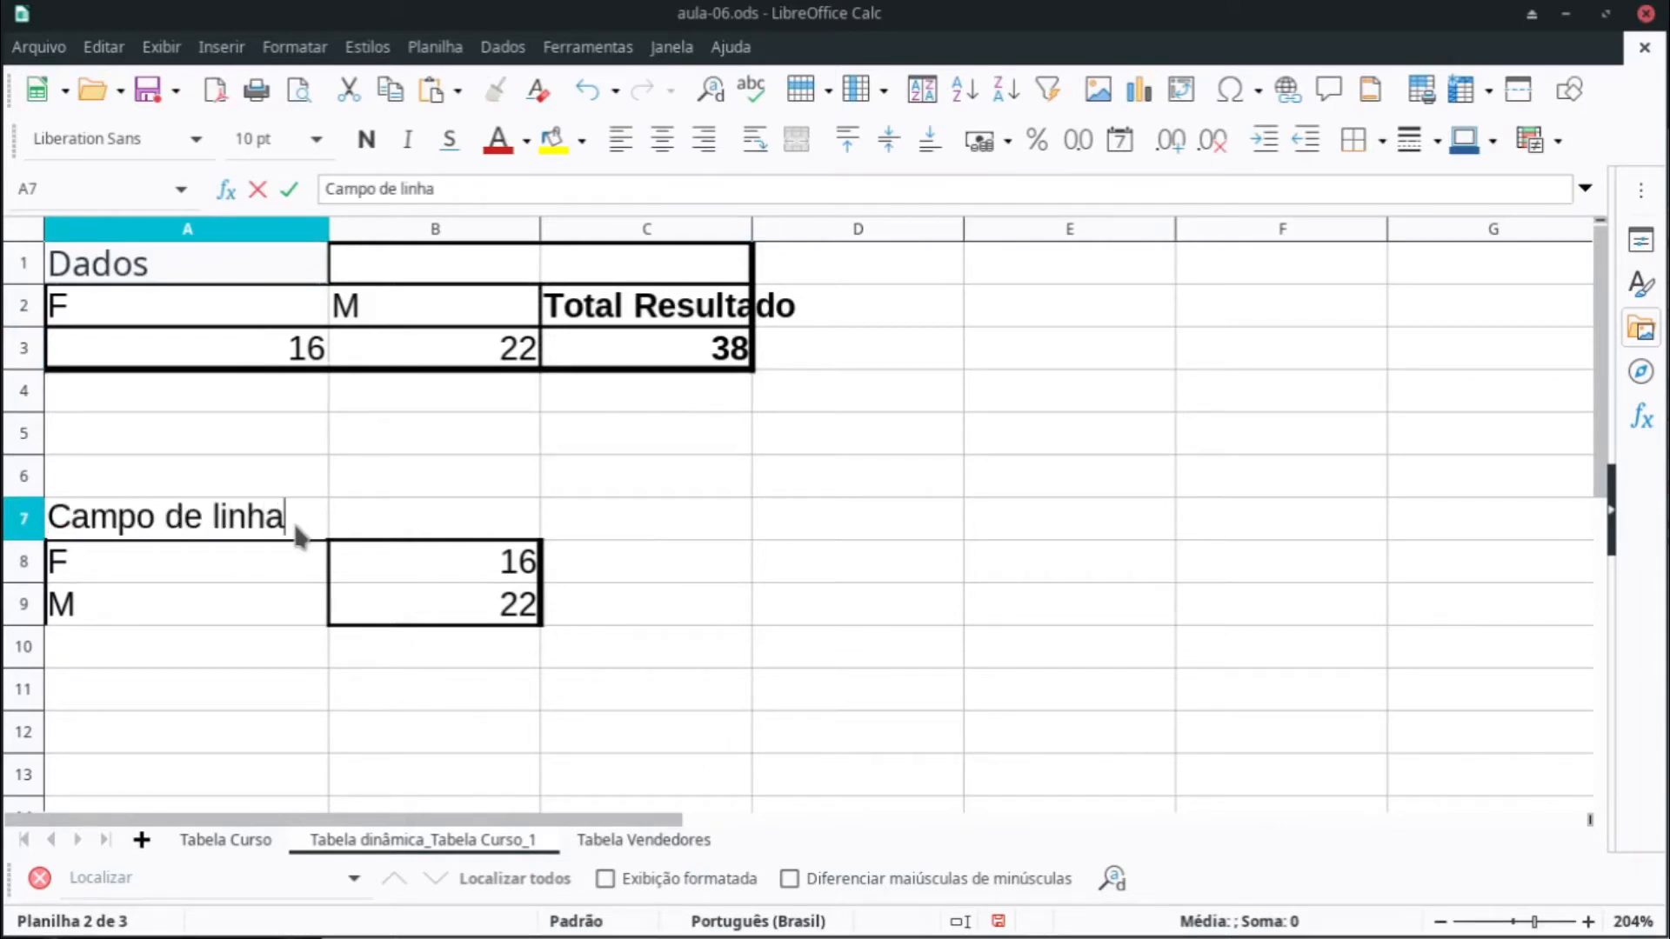
click(235, 311)
click(252, 394)
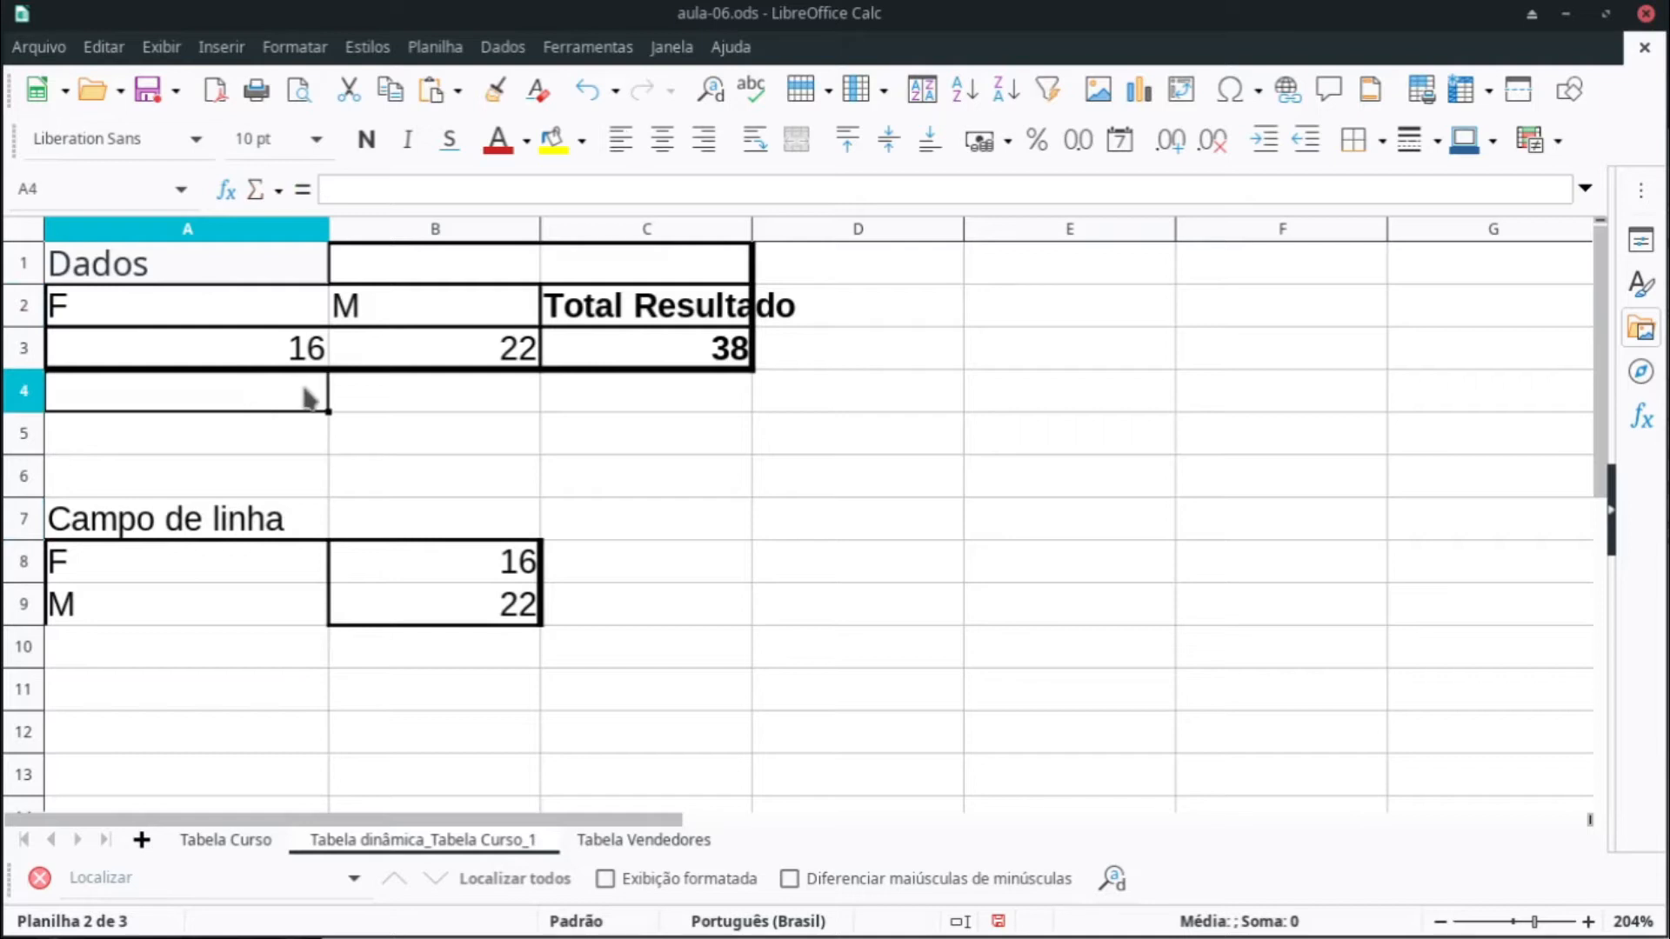
click(243, 522)
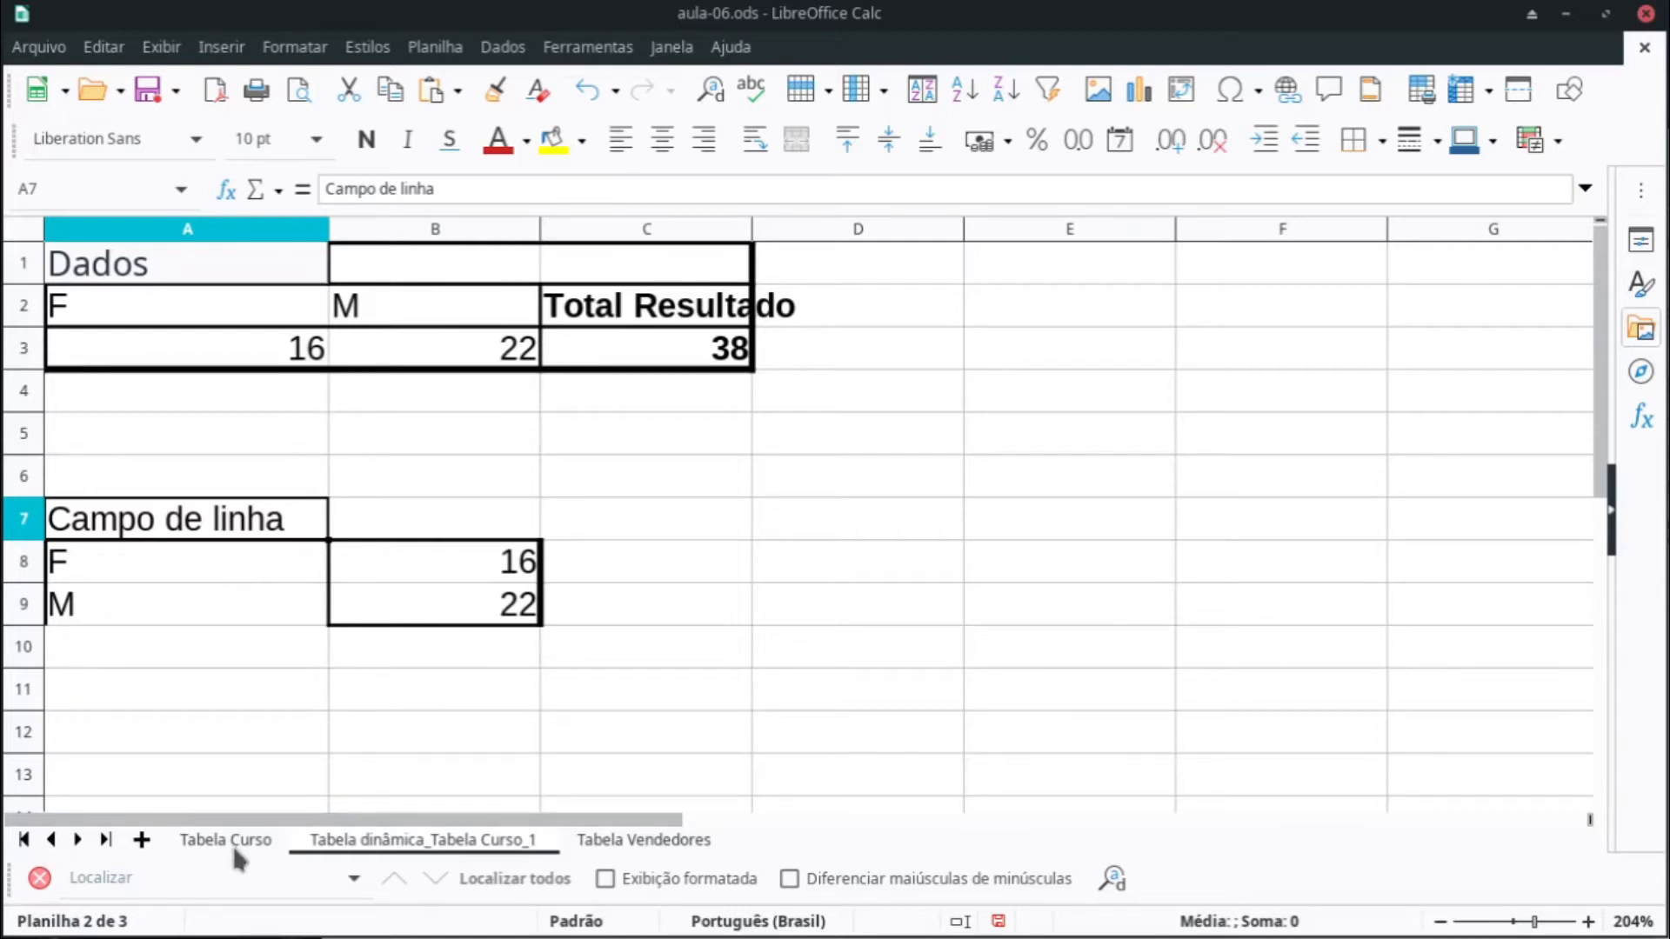
Step: Review the pivot table's layout with Sexo in the column fields and close it without changing any field
right_click(391, 316)
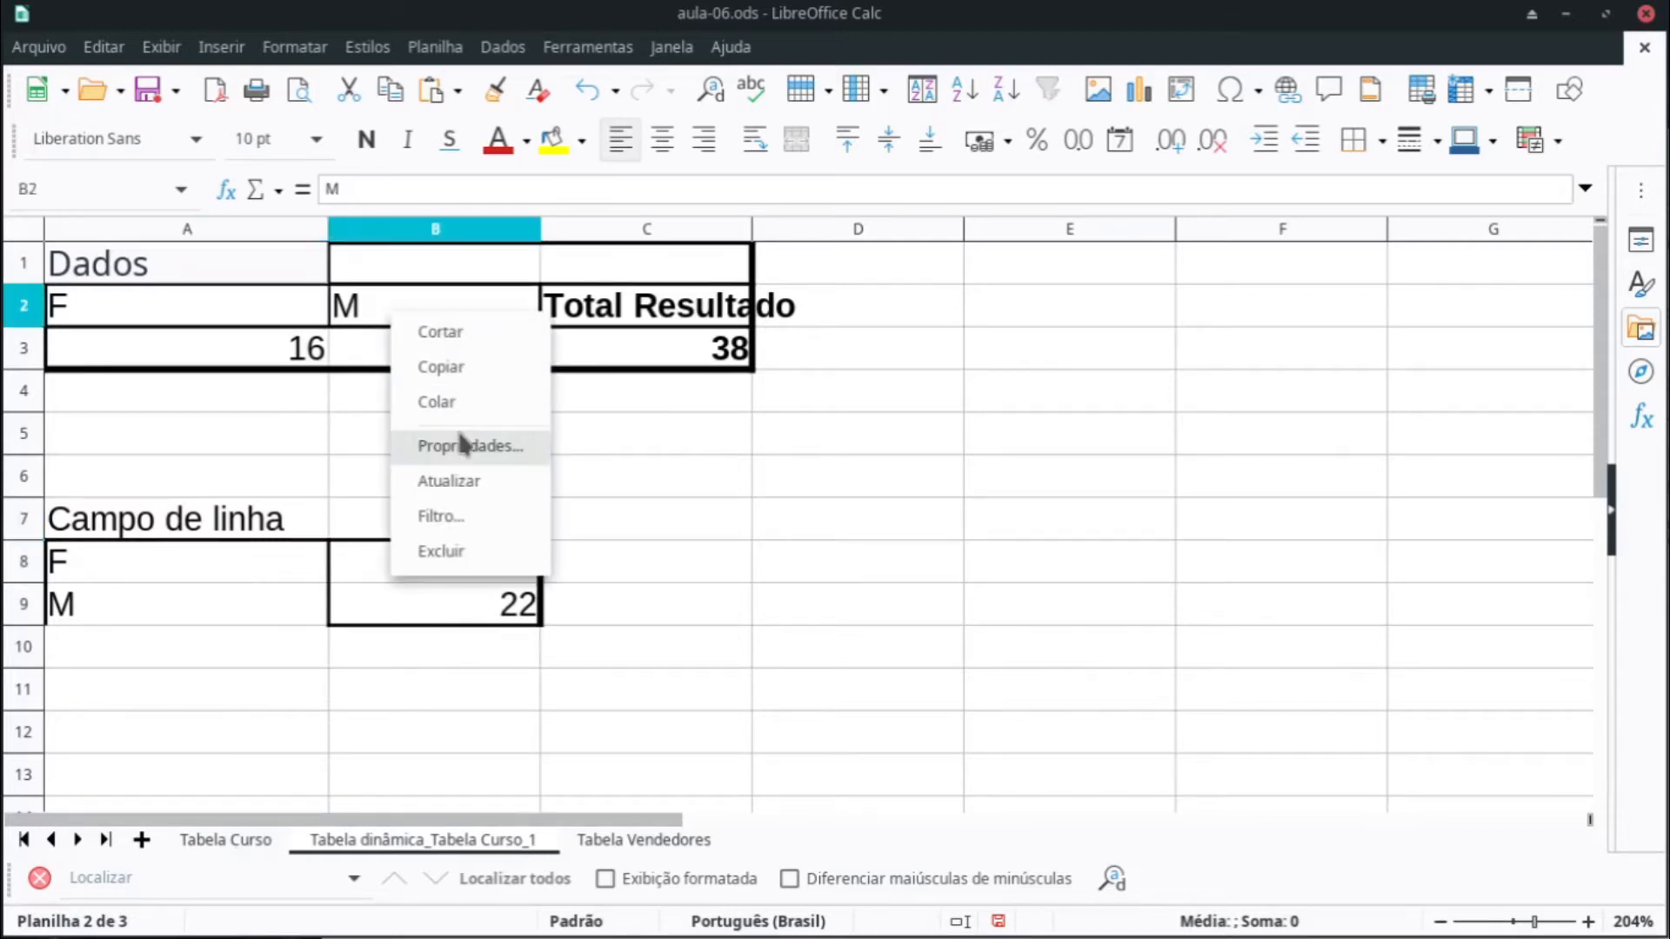
click(462, 445)
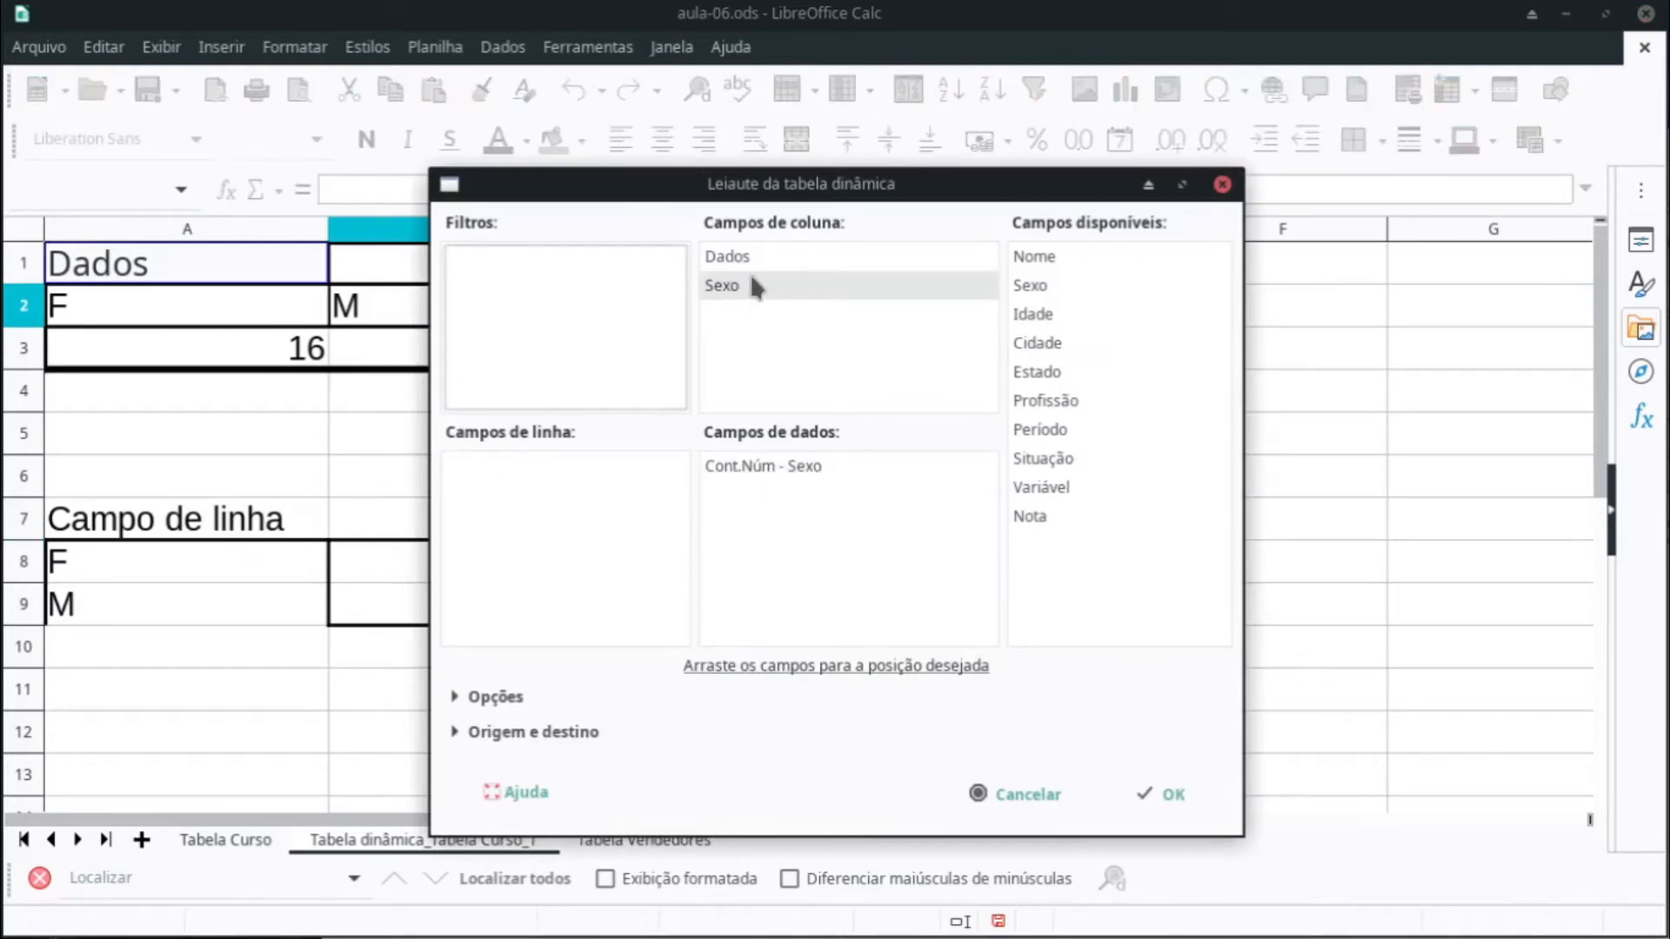
click(1139, 793)
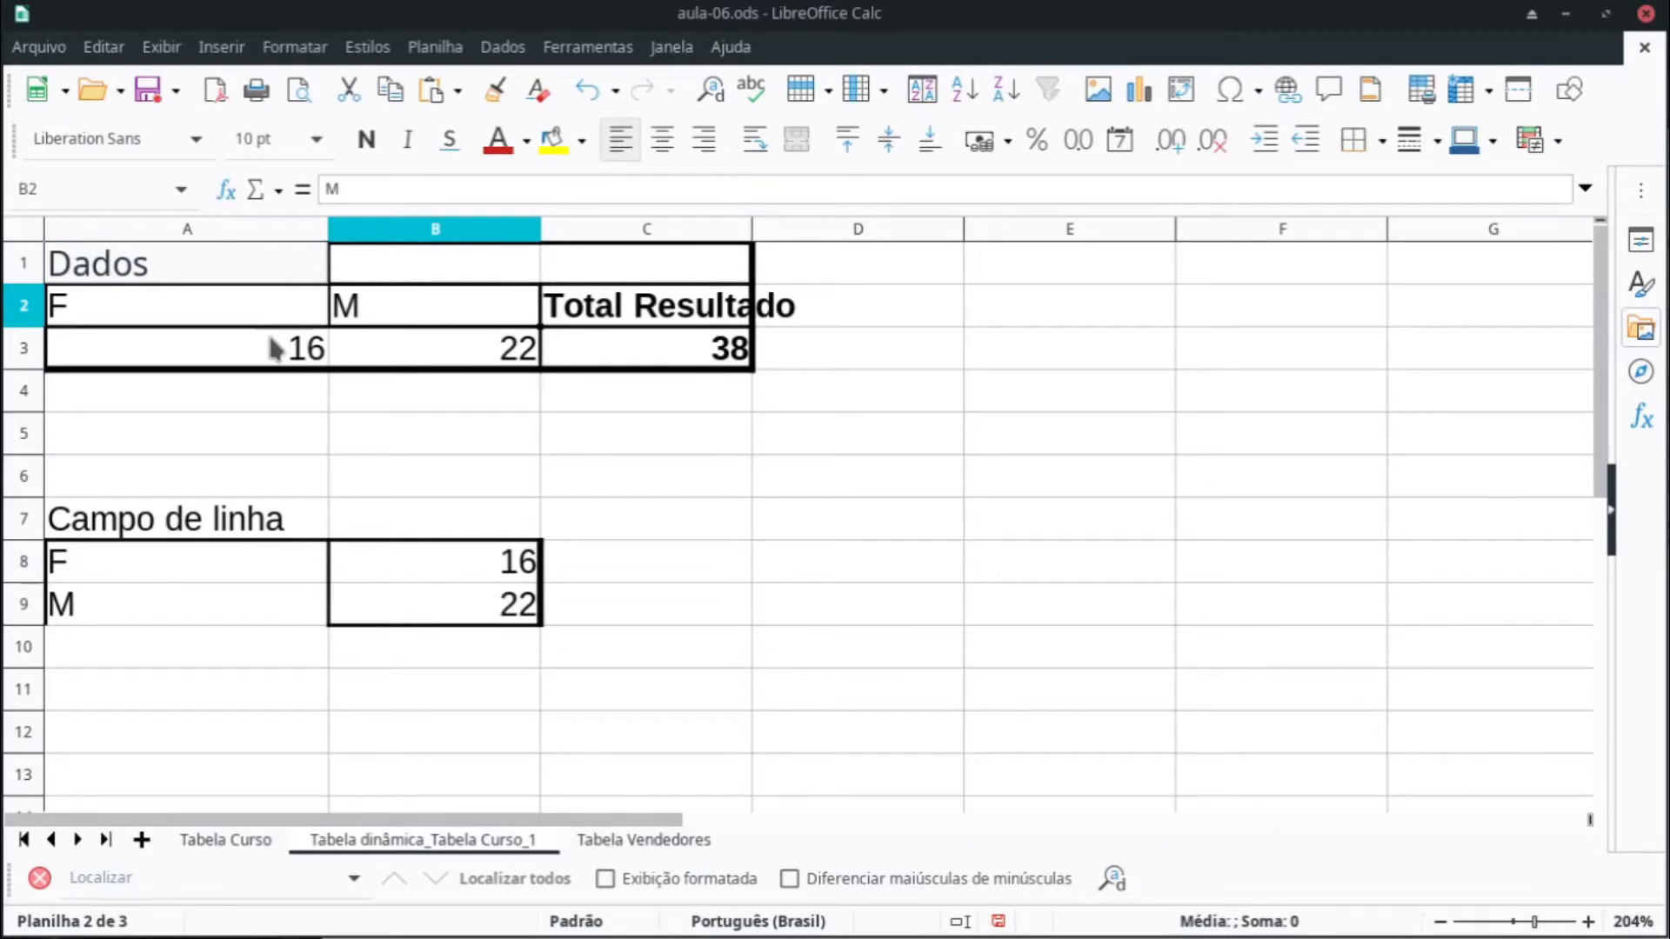
Step: Select the range A1:J39 on the Tabela Curso sheet, leaving out the Situação da nota column
click(220, 839)
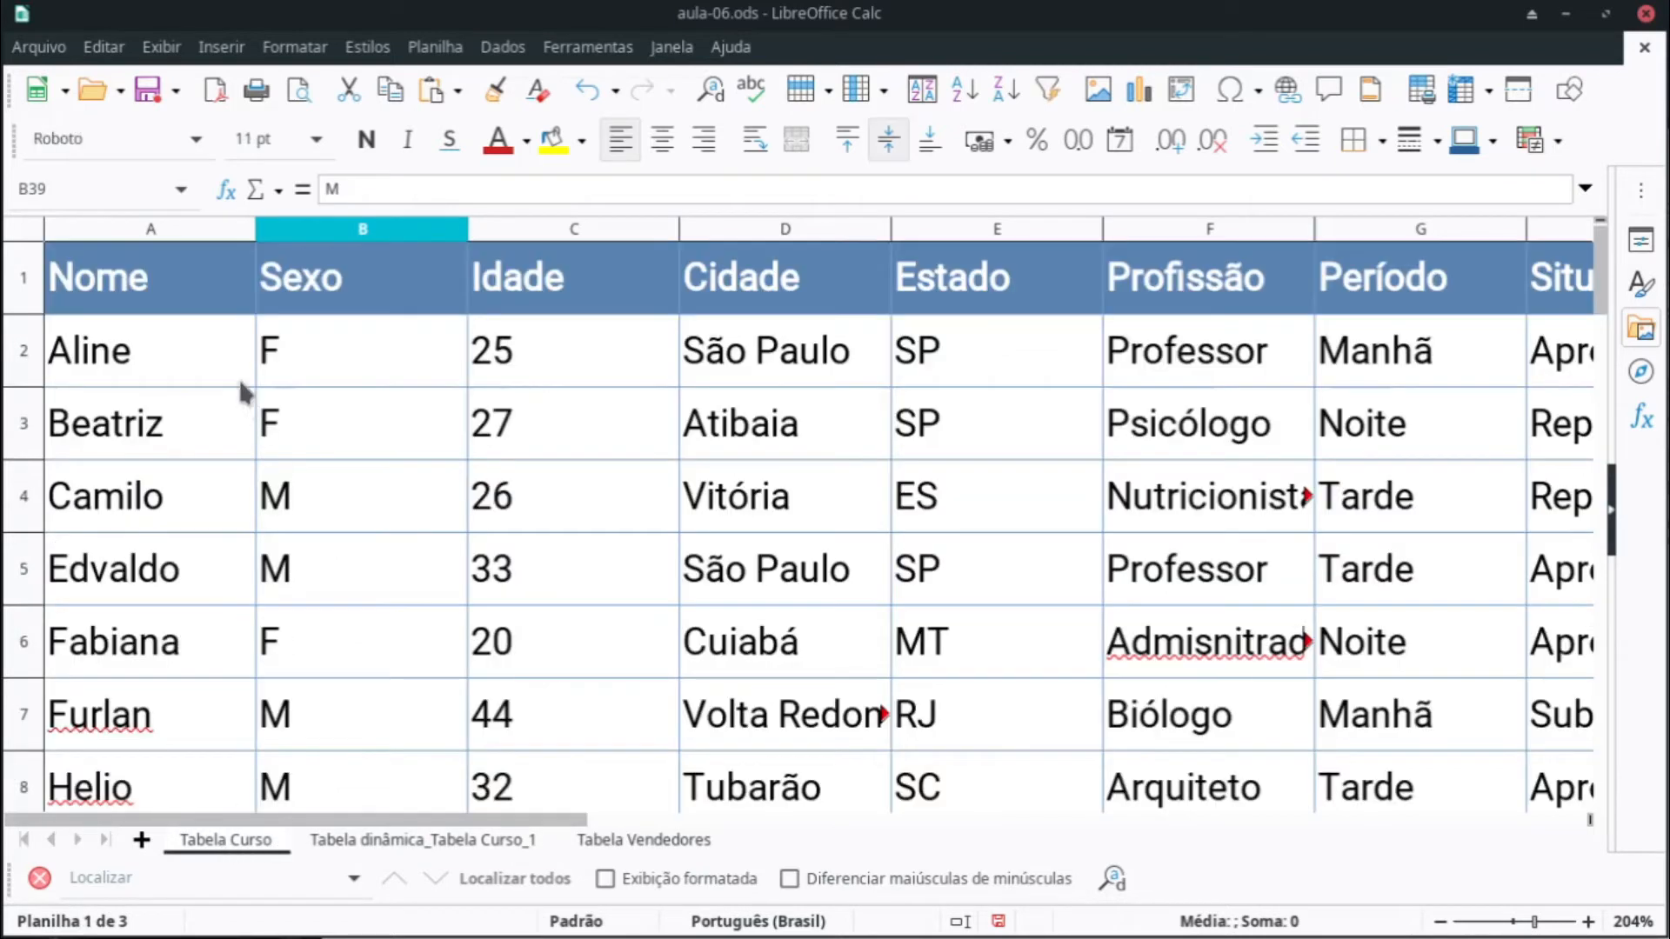
click(1512, 924)
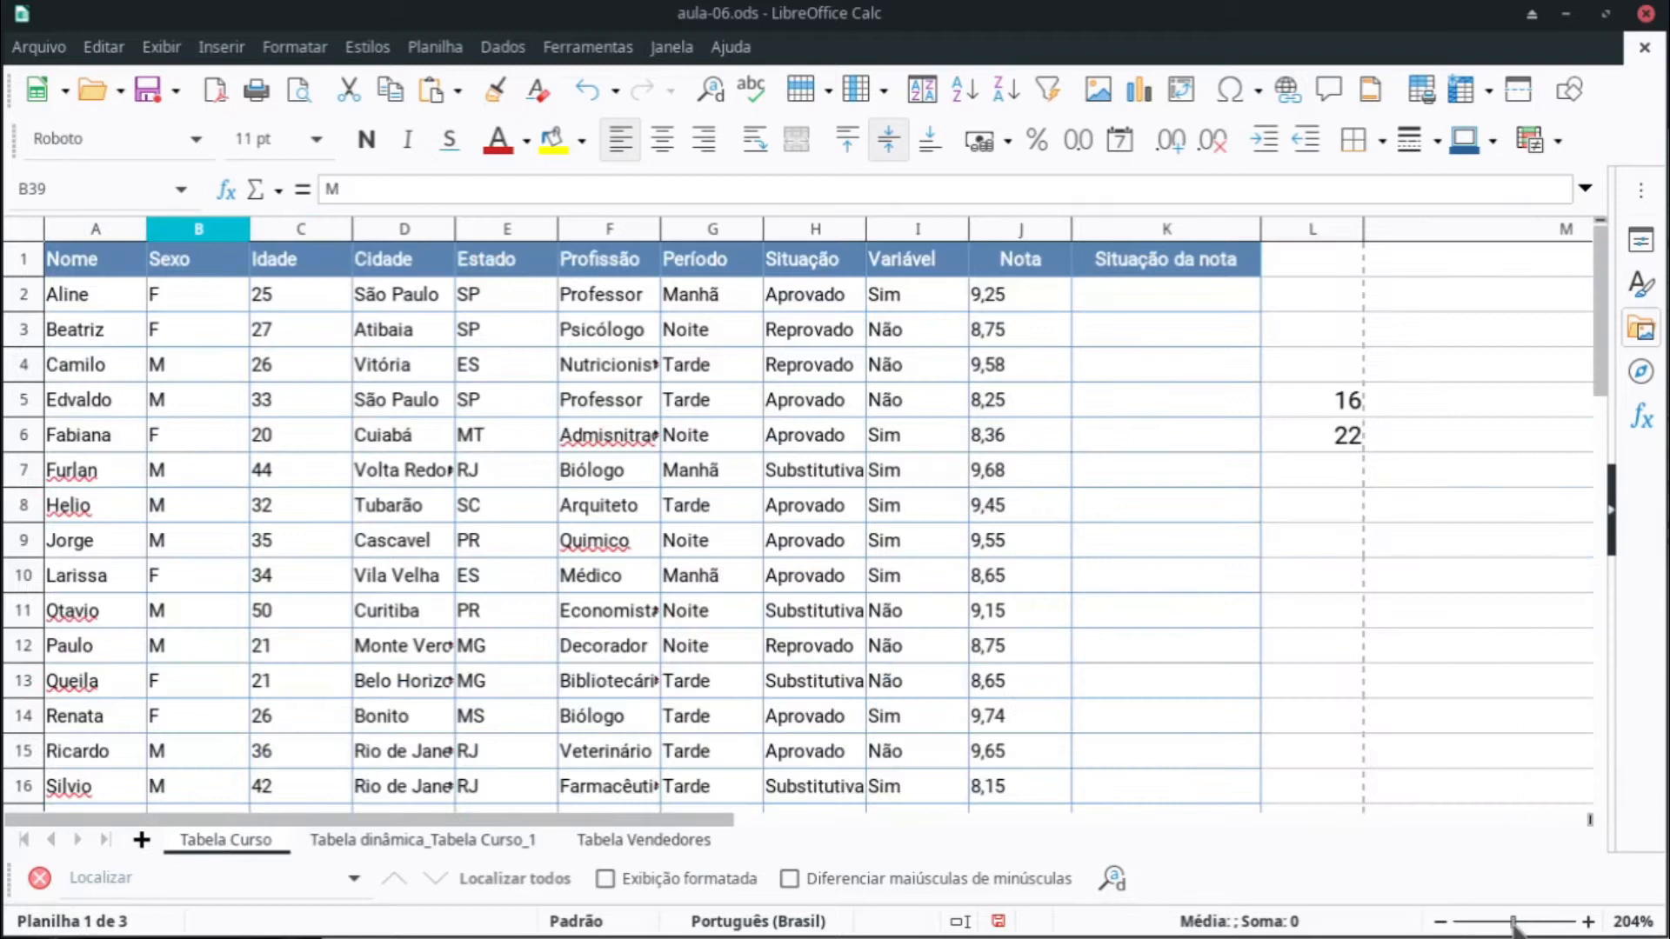
drag(117, 261, 1104, 581)
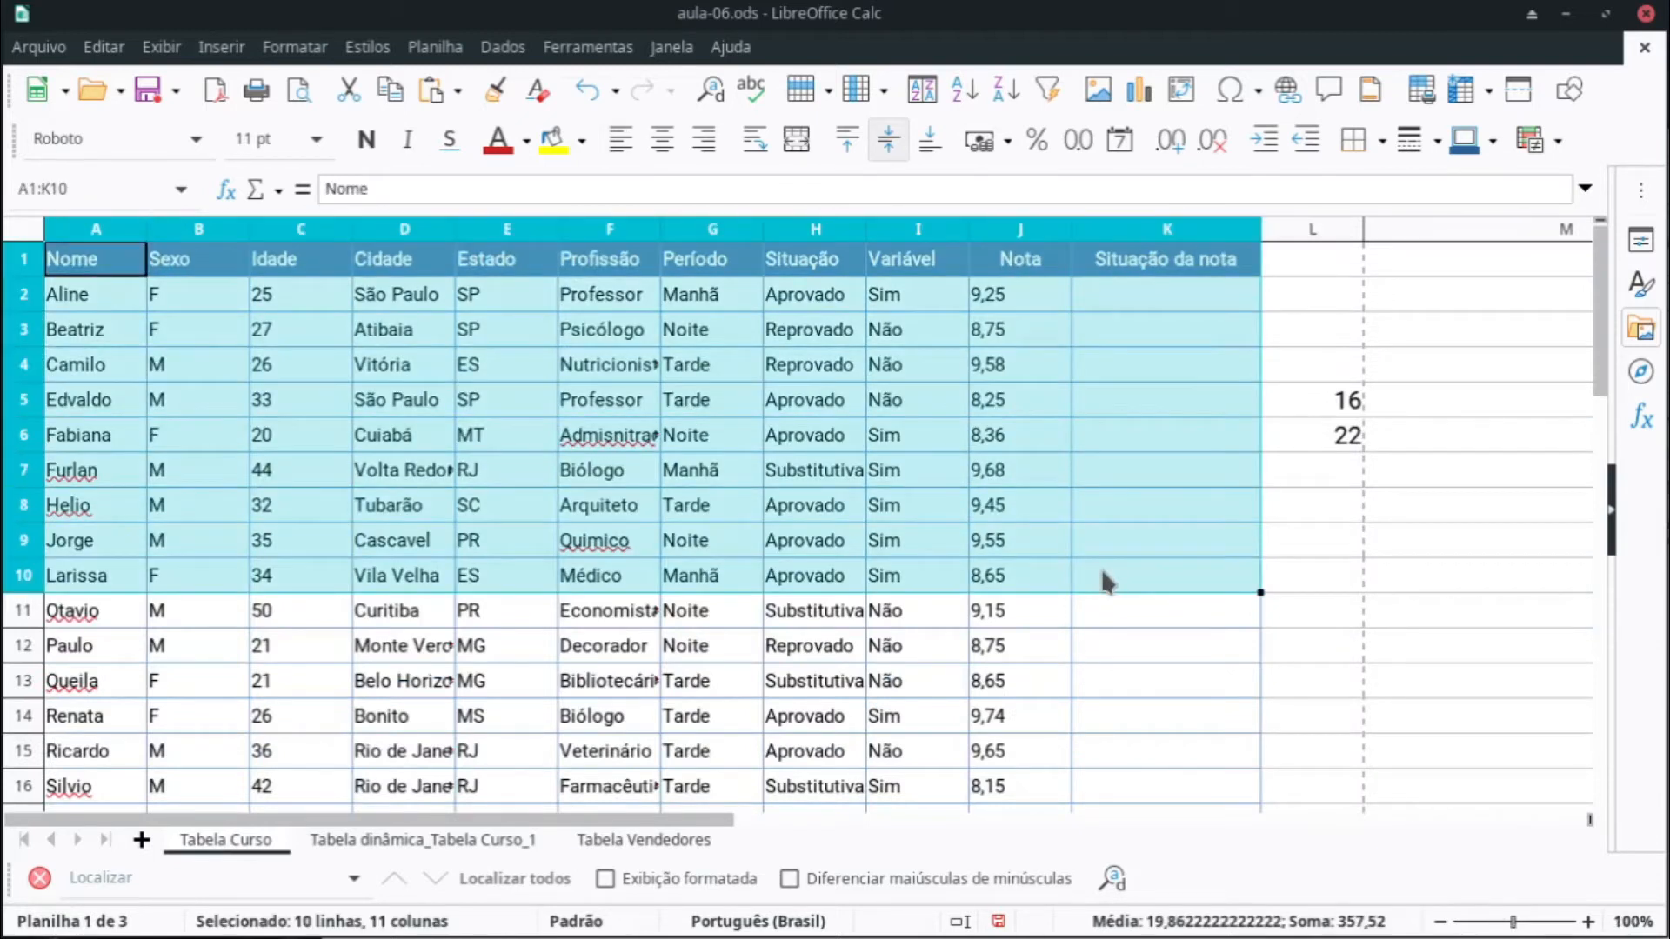
key(ctrl+shift+Down)
scroll(888, 581, up, 10)
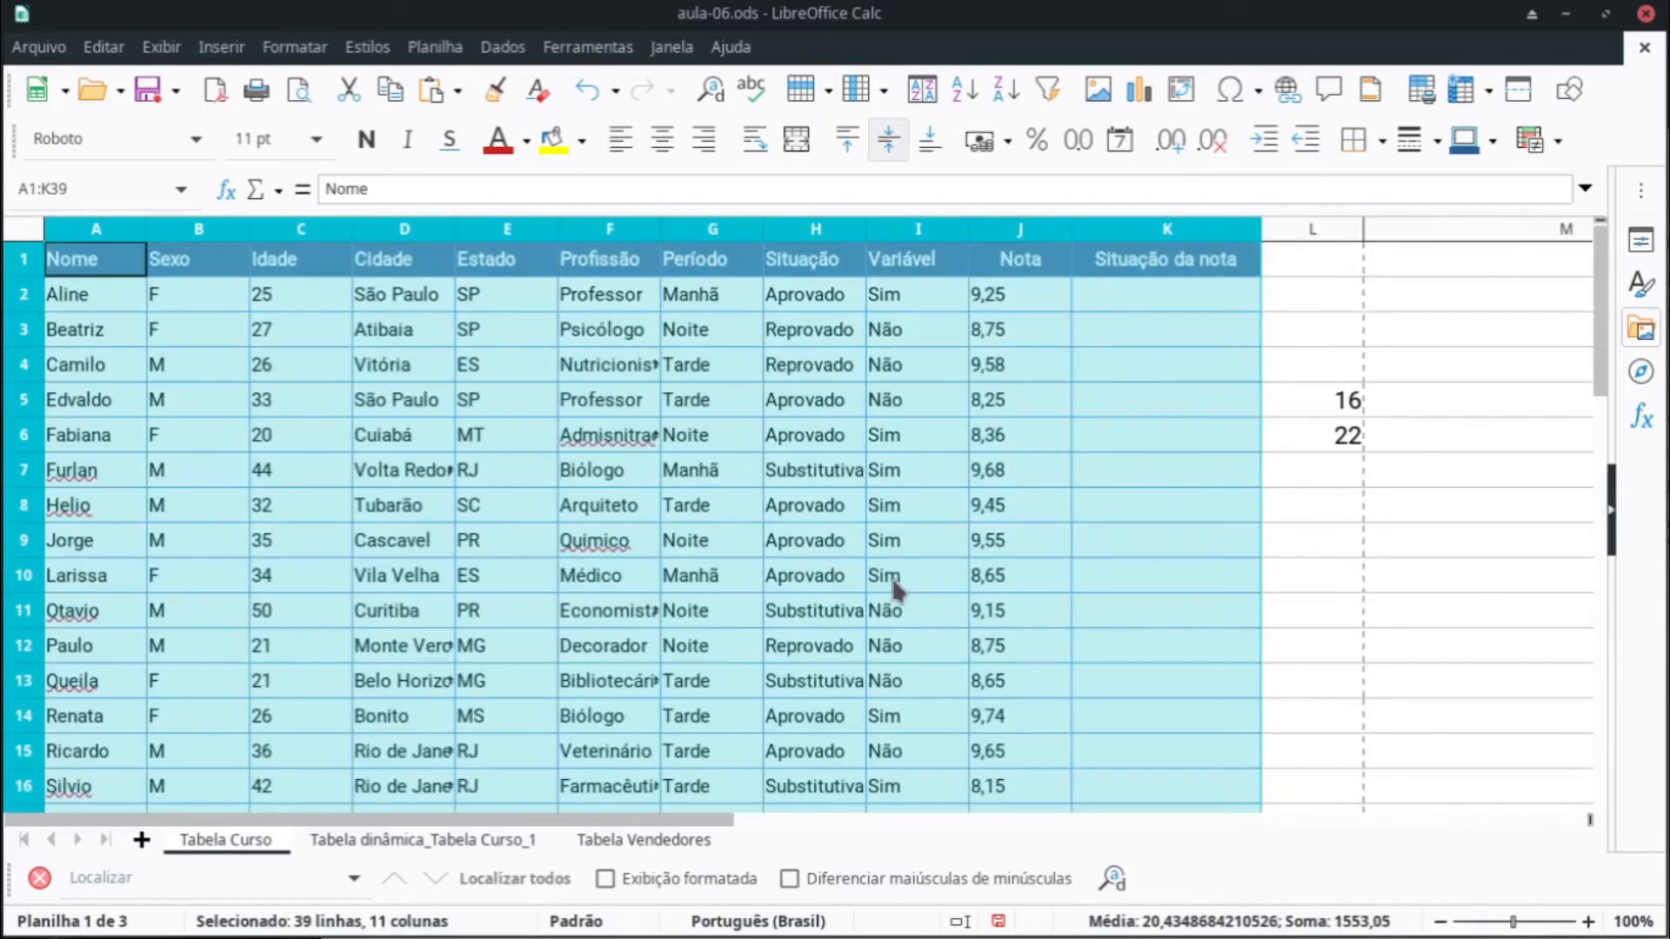
click(1051, 272)
key(ctrl+shift+Left)
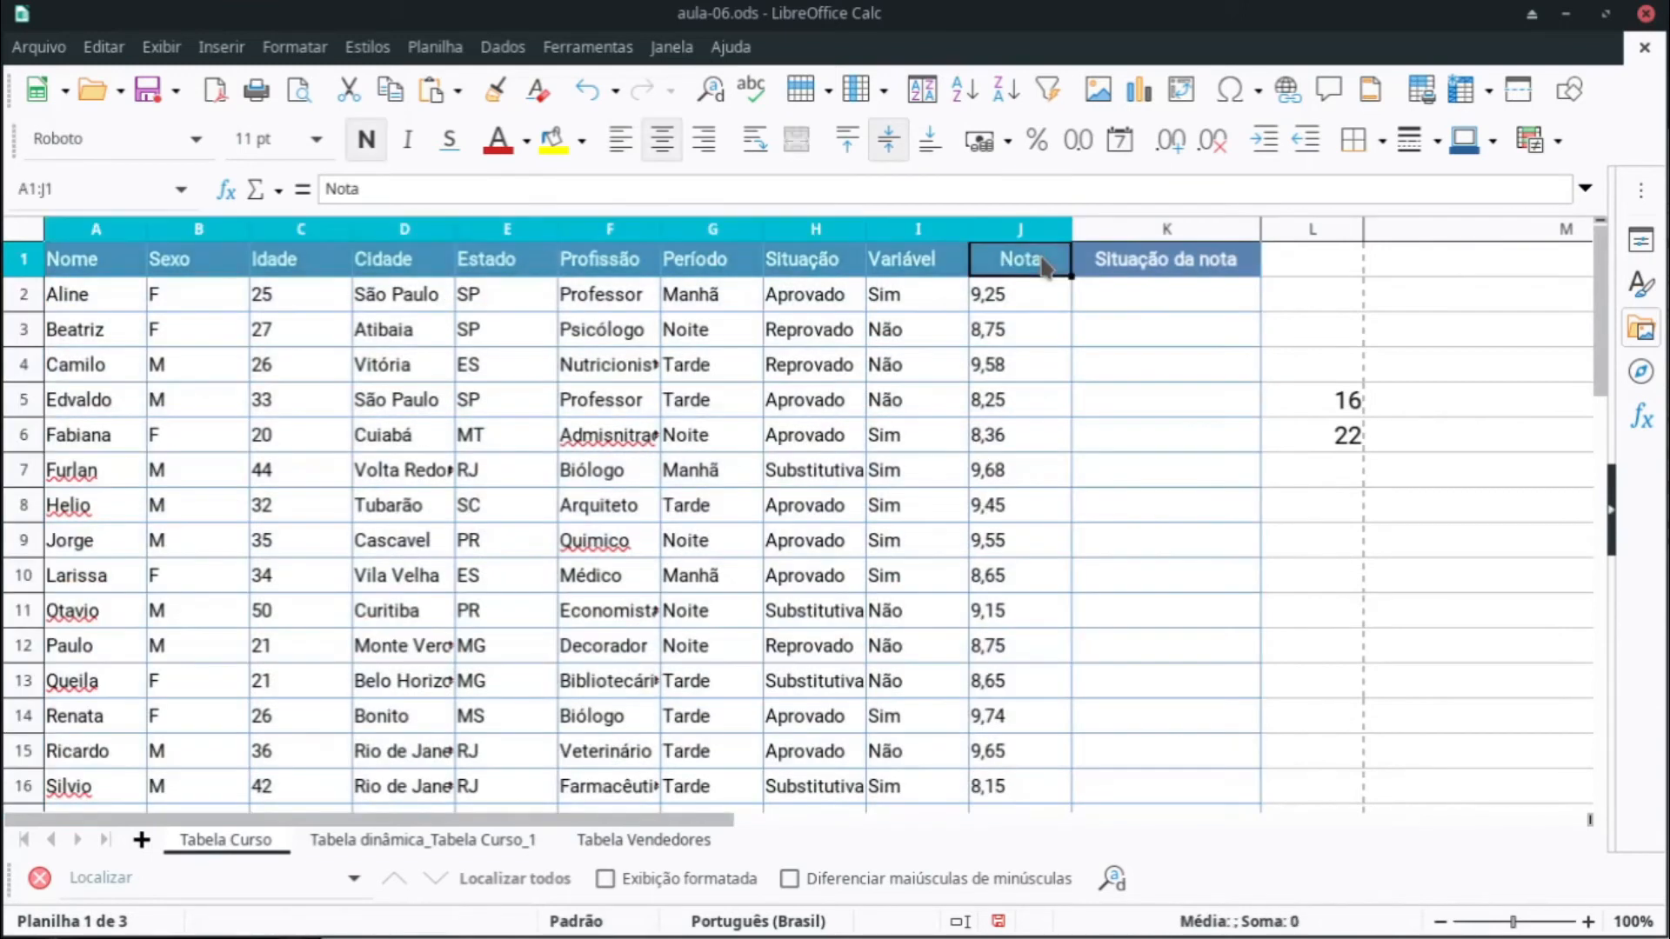
key(ctrl+shift+Down)
scroll(1044, 266, up, 7)
scroll(1046, 268, up, 3)
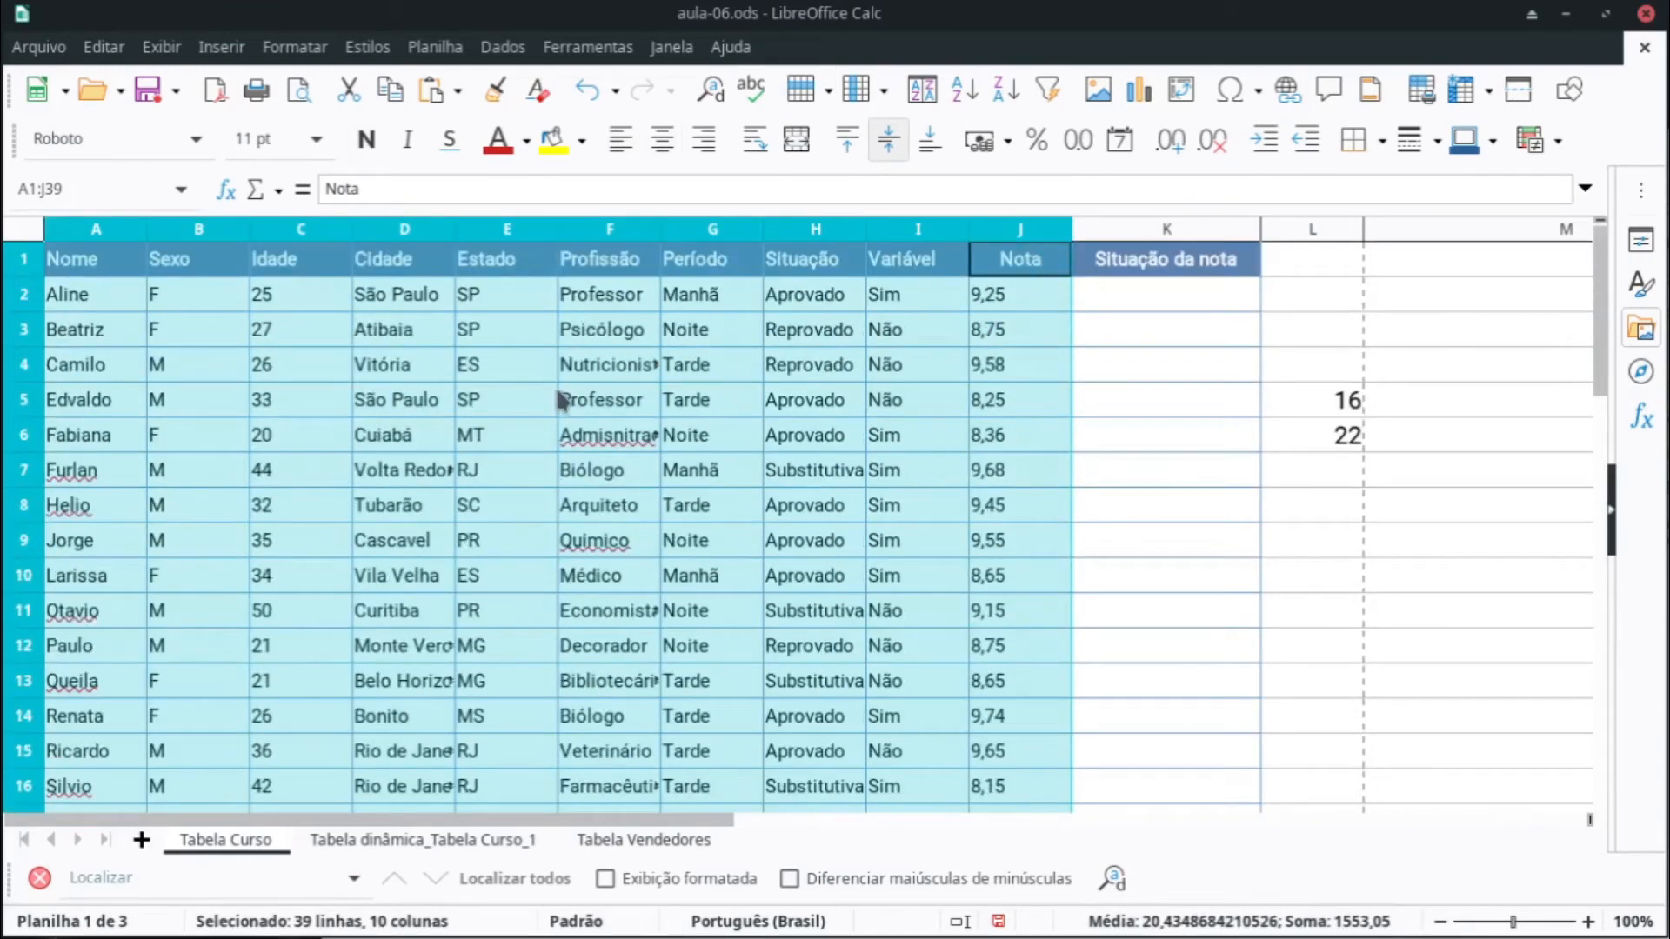
Step: Start a new pivot table from the current selection and add Sexo to its data fields
click(221, 47)
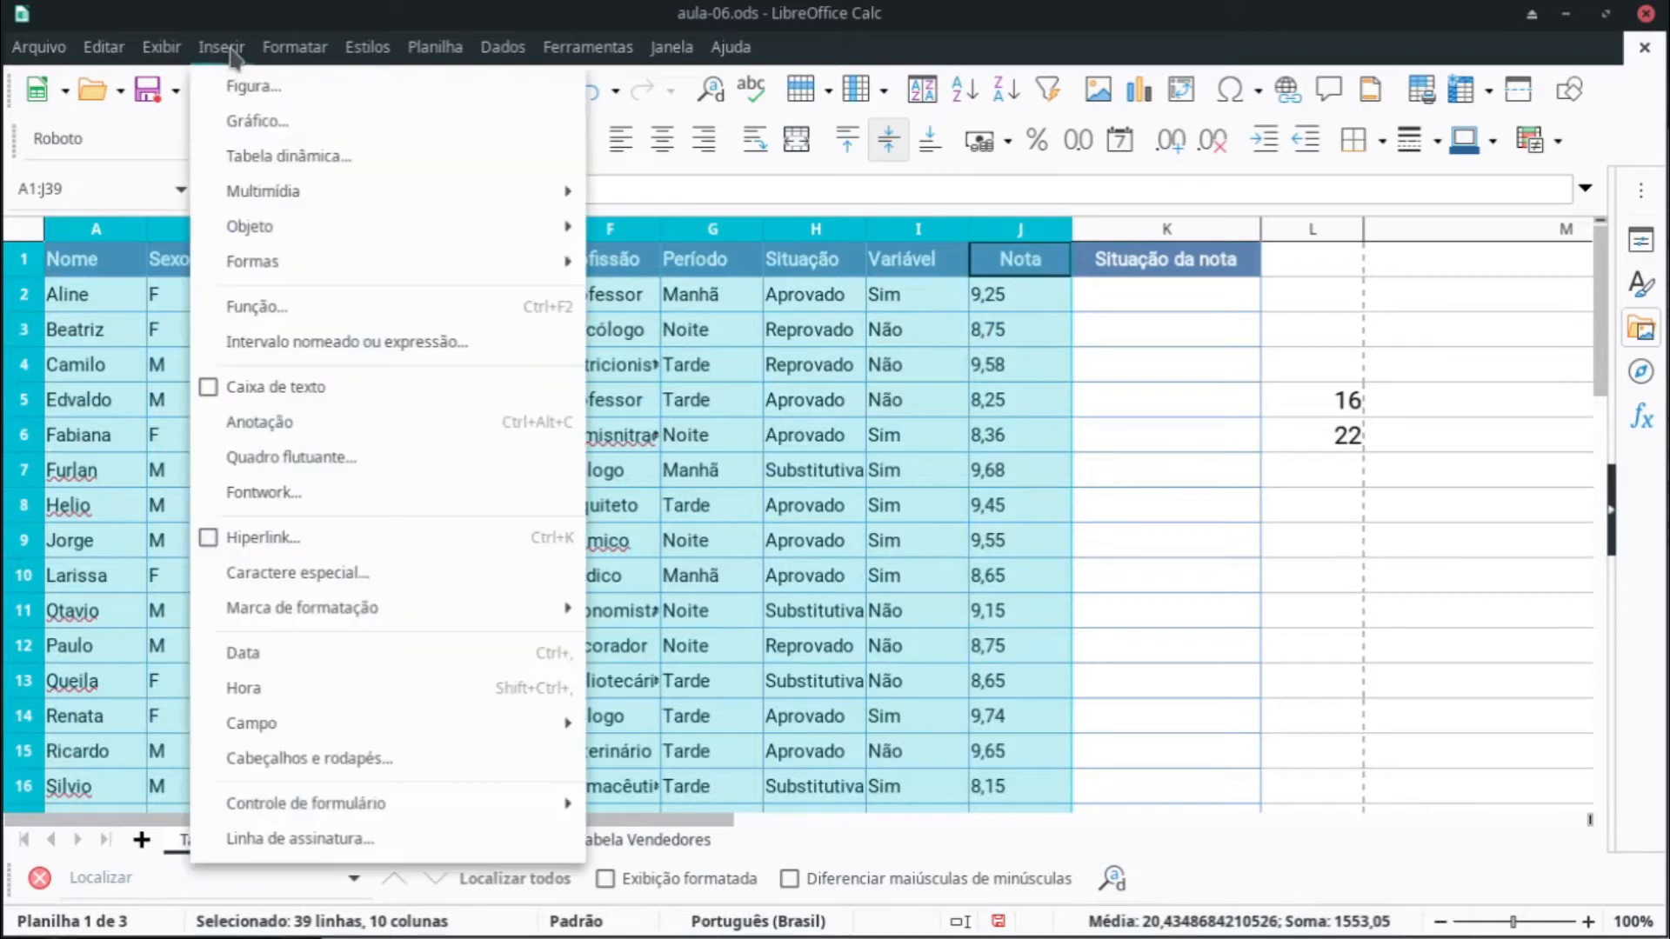
click(275, 154)
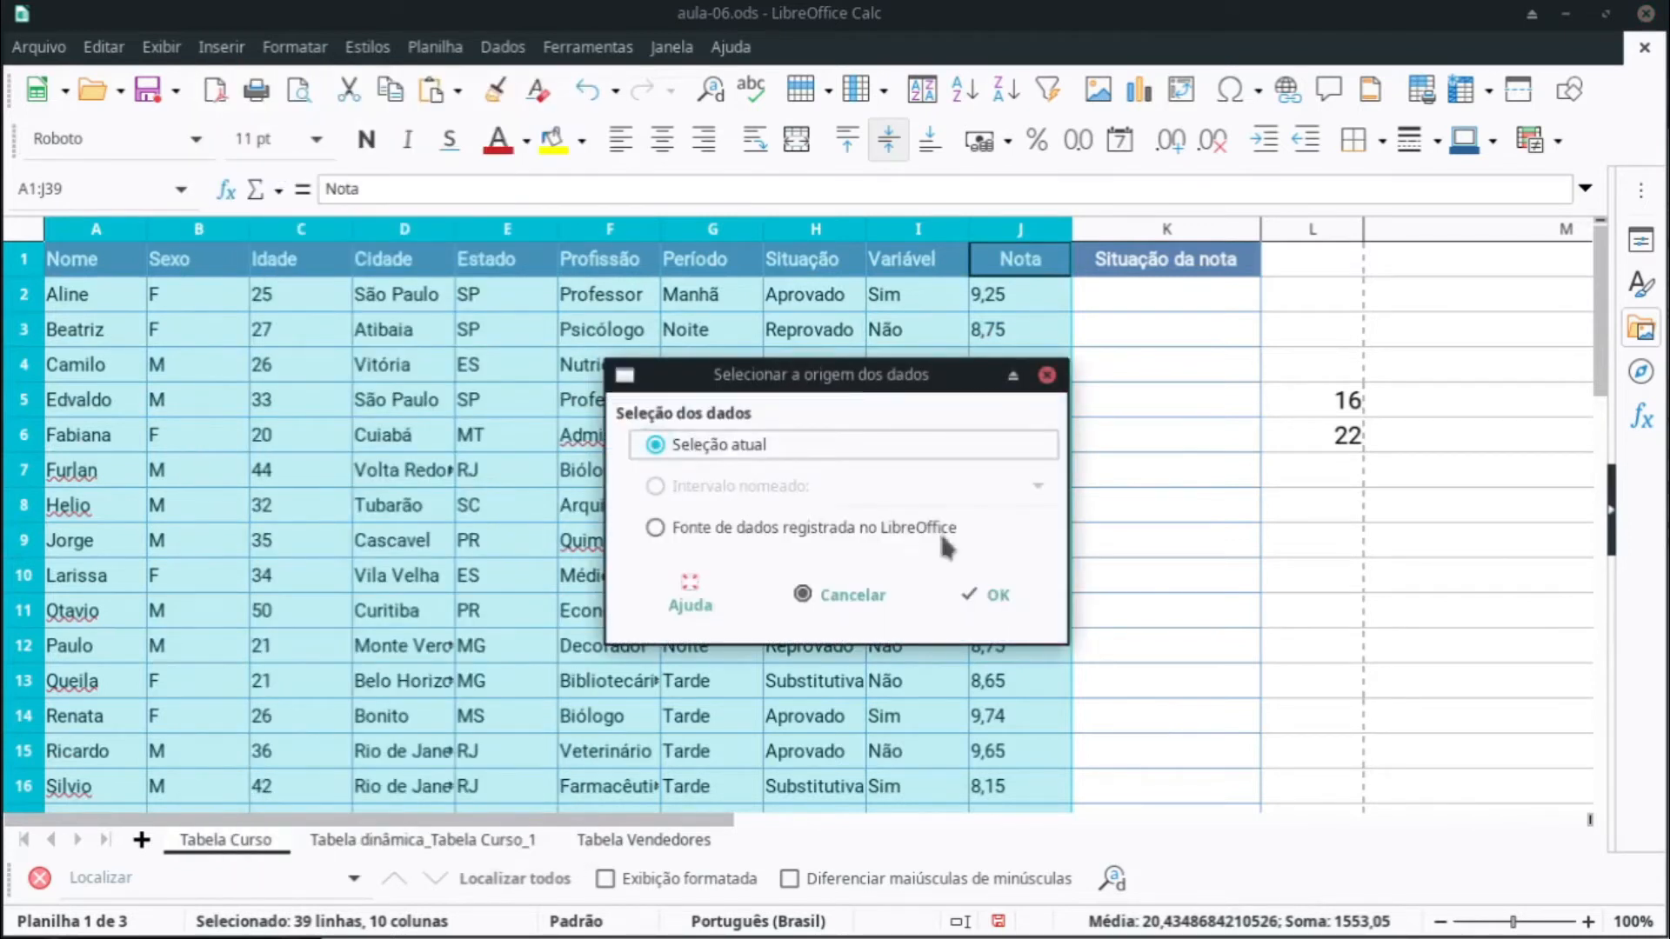
click(983, 593)
drag(1031, 287, 755, 472)
Step: Set the Sexo data field's function to Contagem and create the pivot table with Sexo as the row field
double_click(750, 470)
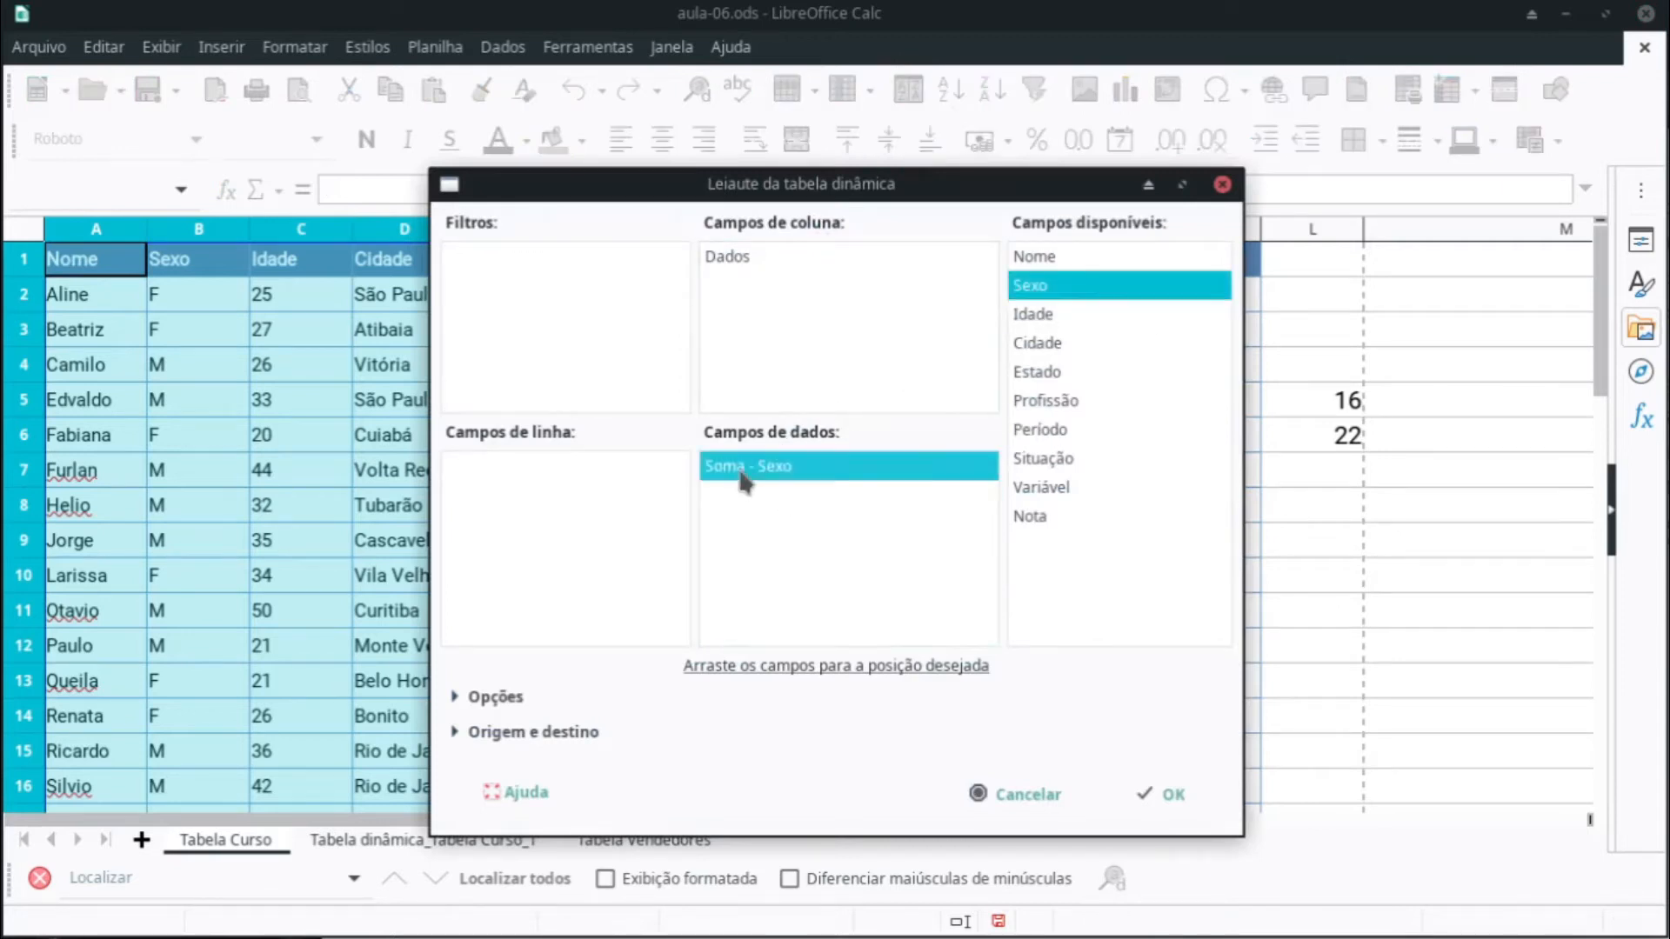
click(722, 398)
click(983, 757)
drag(1035, 287, 529, 521)
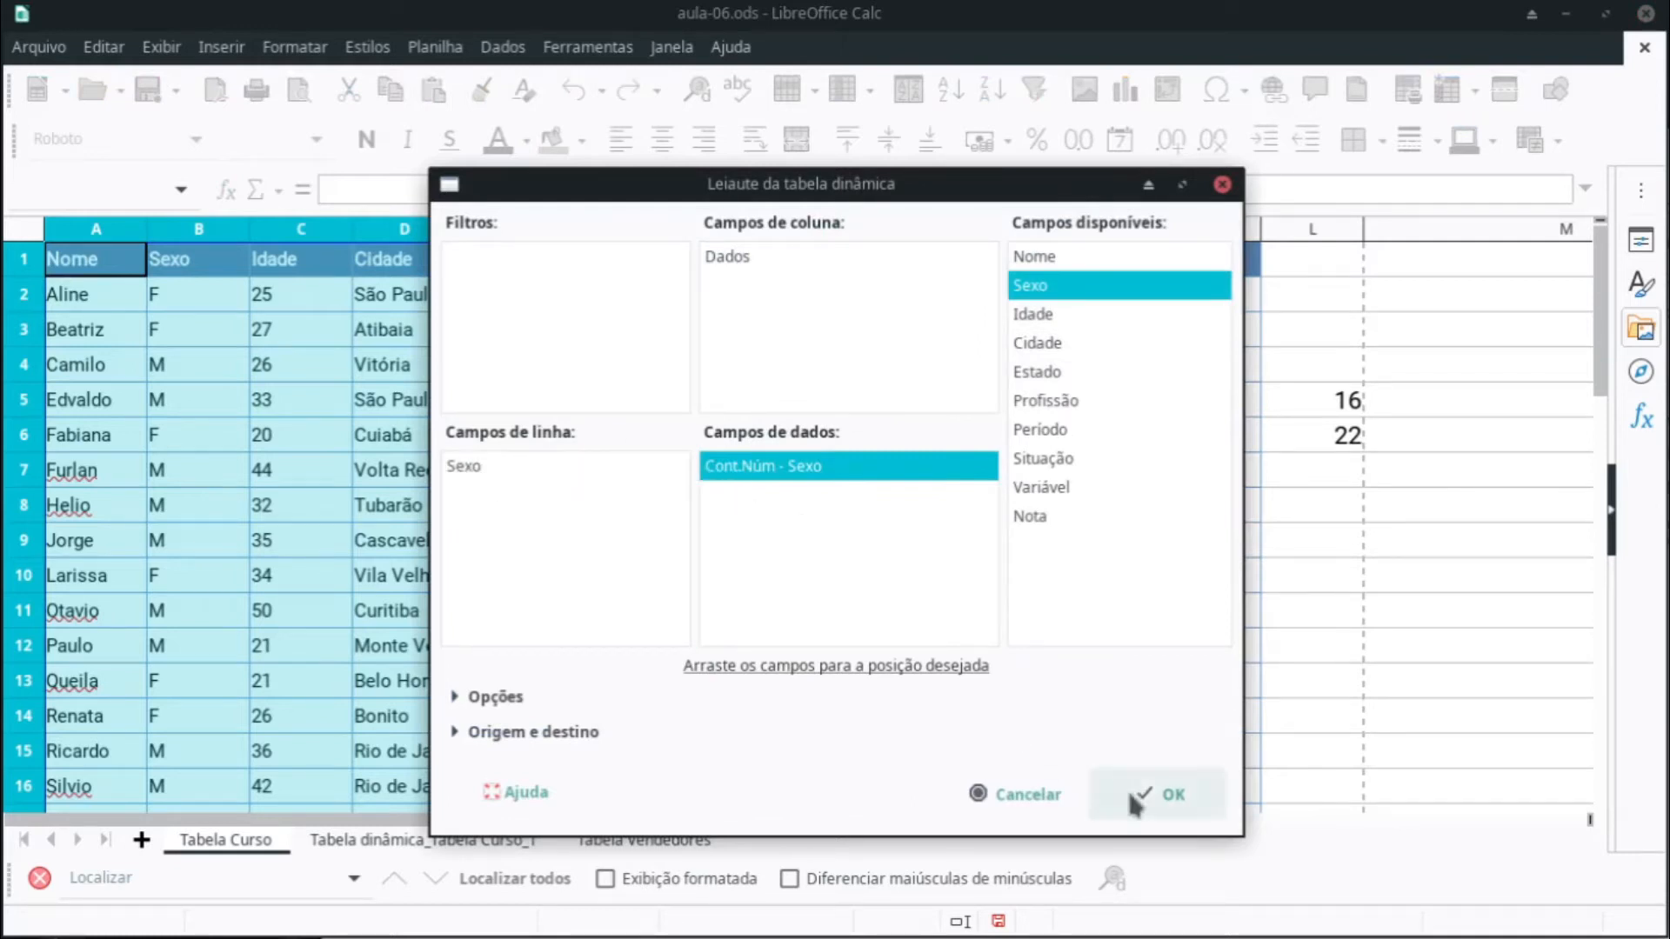
click(1157, 791)
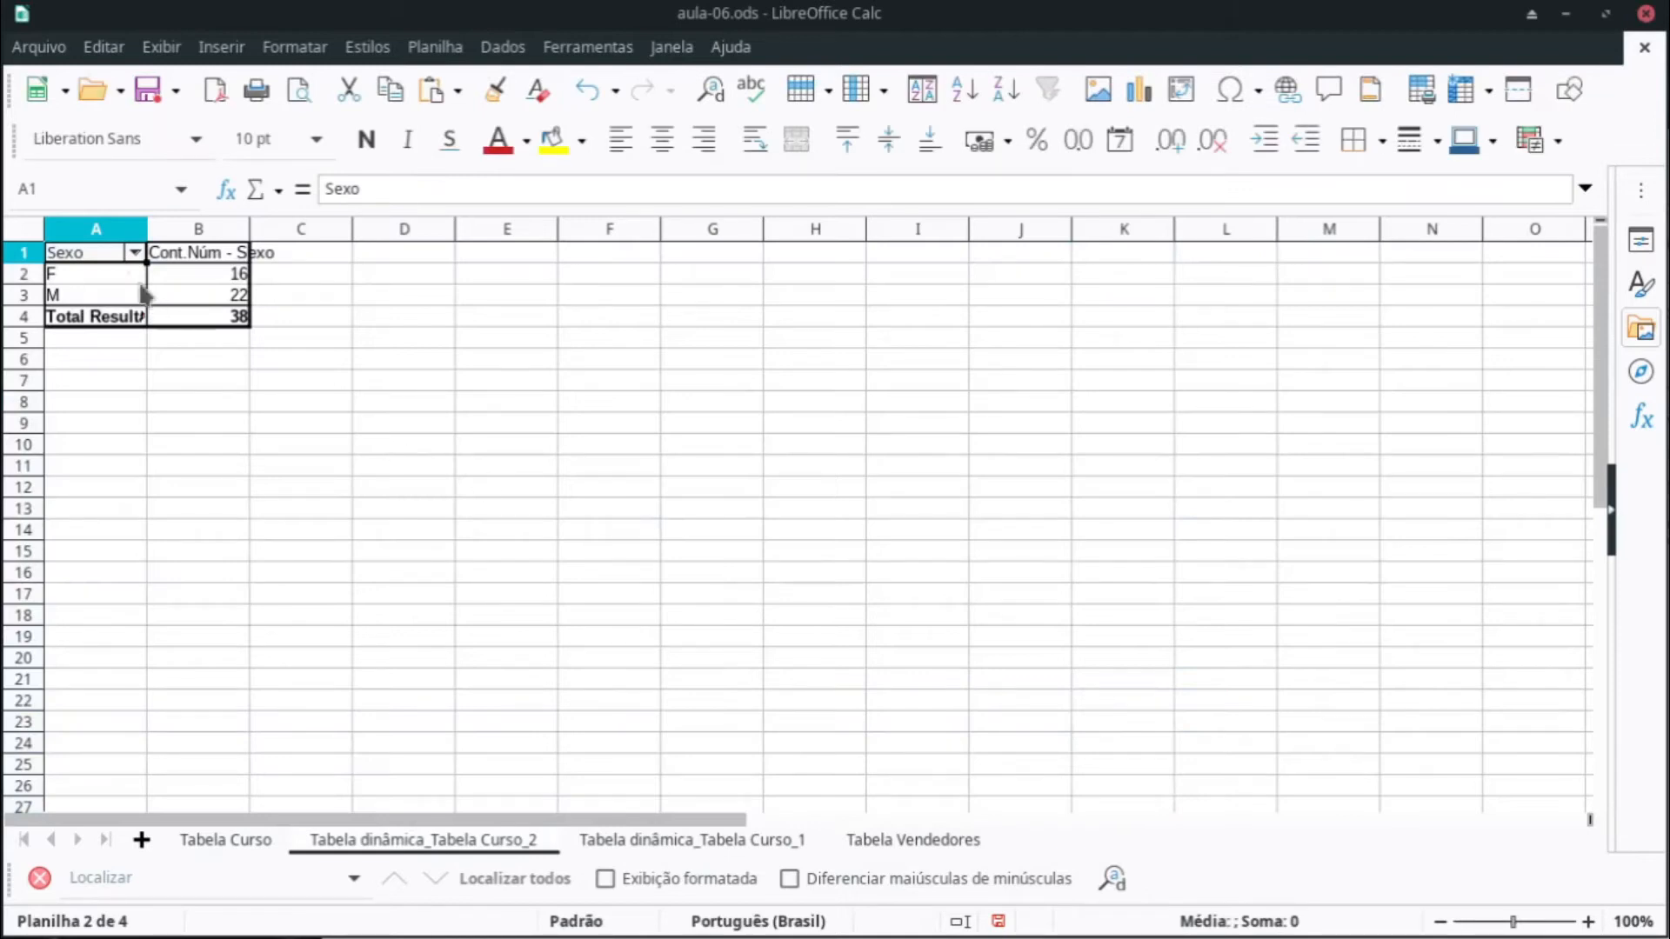
Step: Set the pivot table range A1:B4 to 18 pt font size and fit column B's width to its content
drag(84, 263, 209, 317)
click(318, 142)
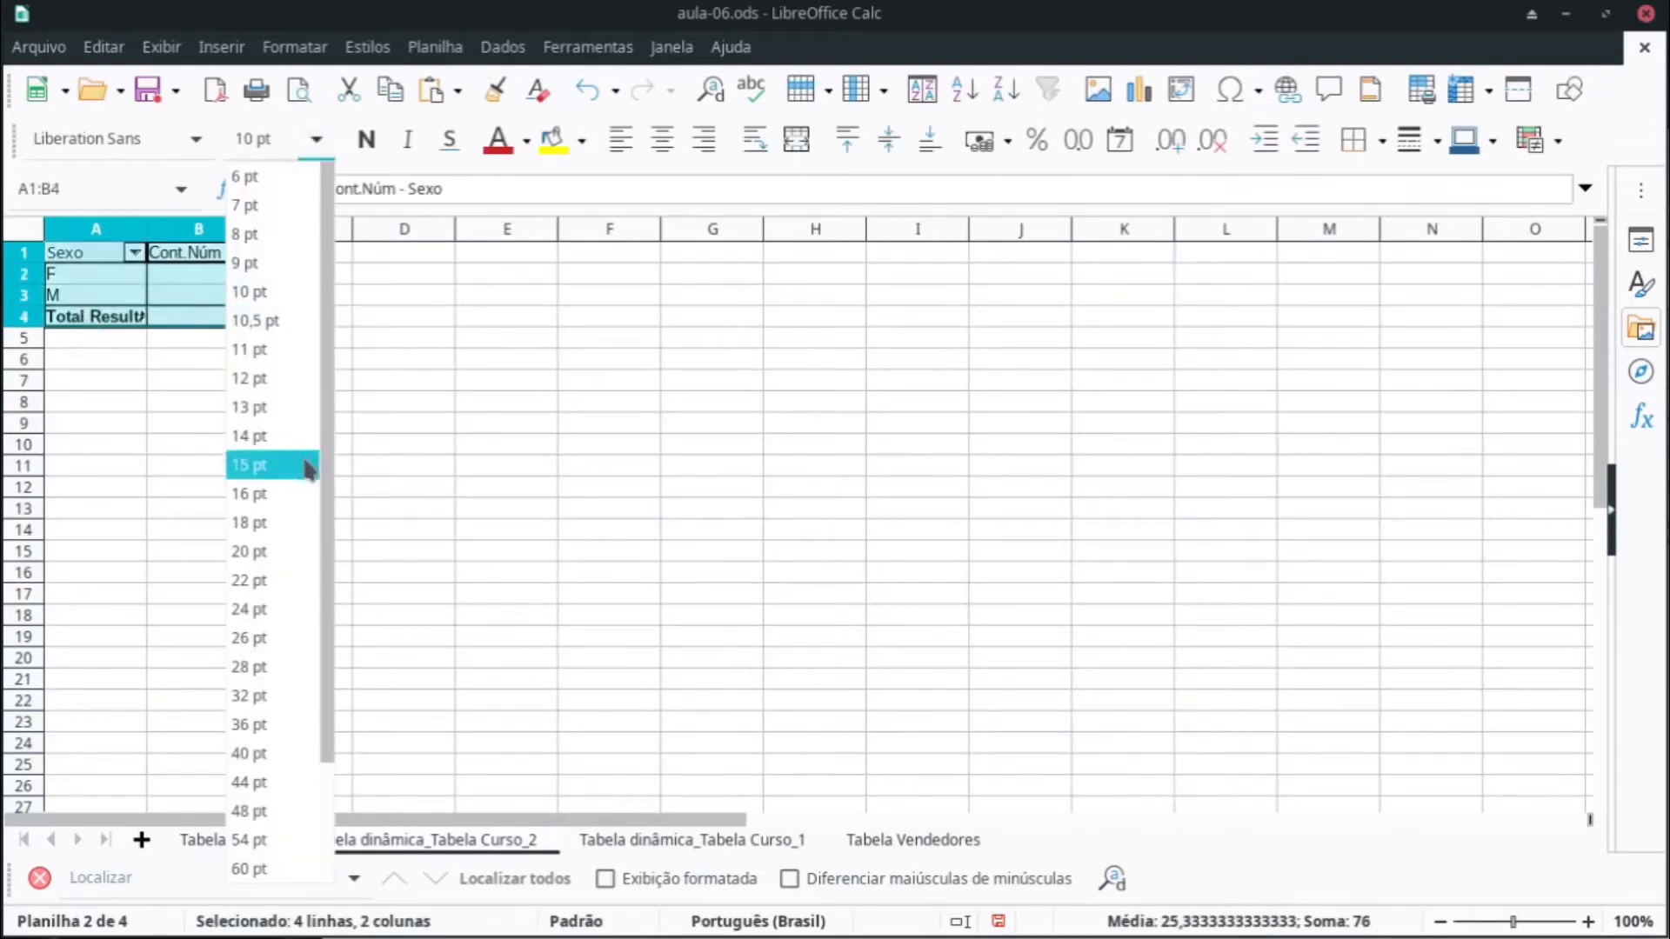
click(298, 526)
click(222, 463)
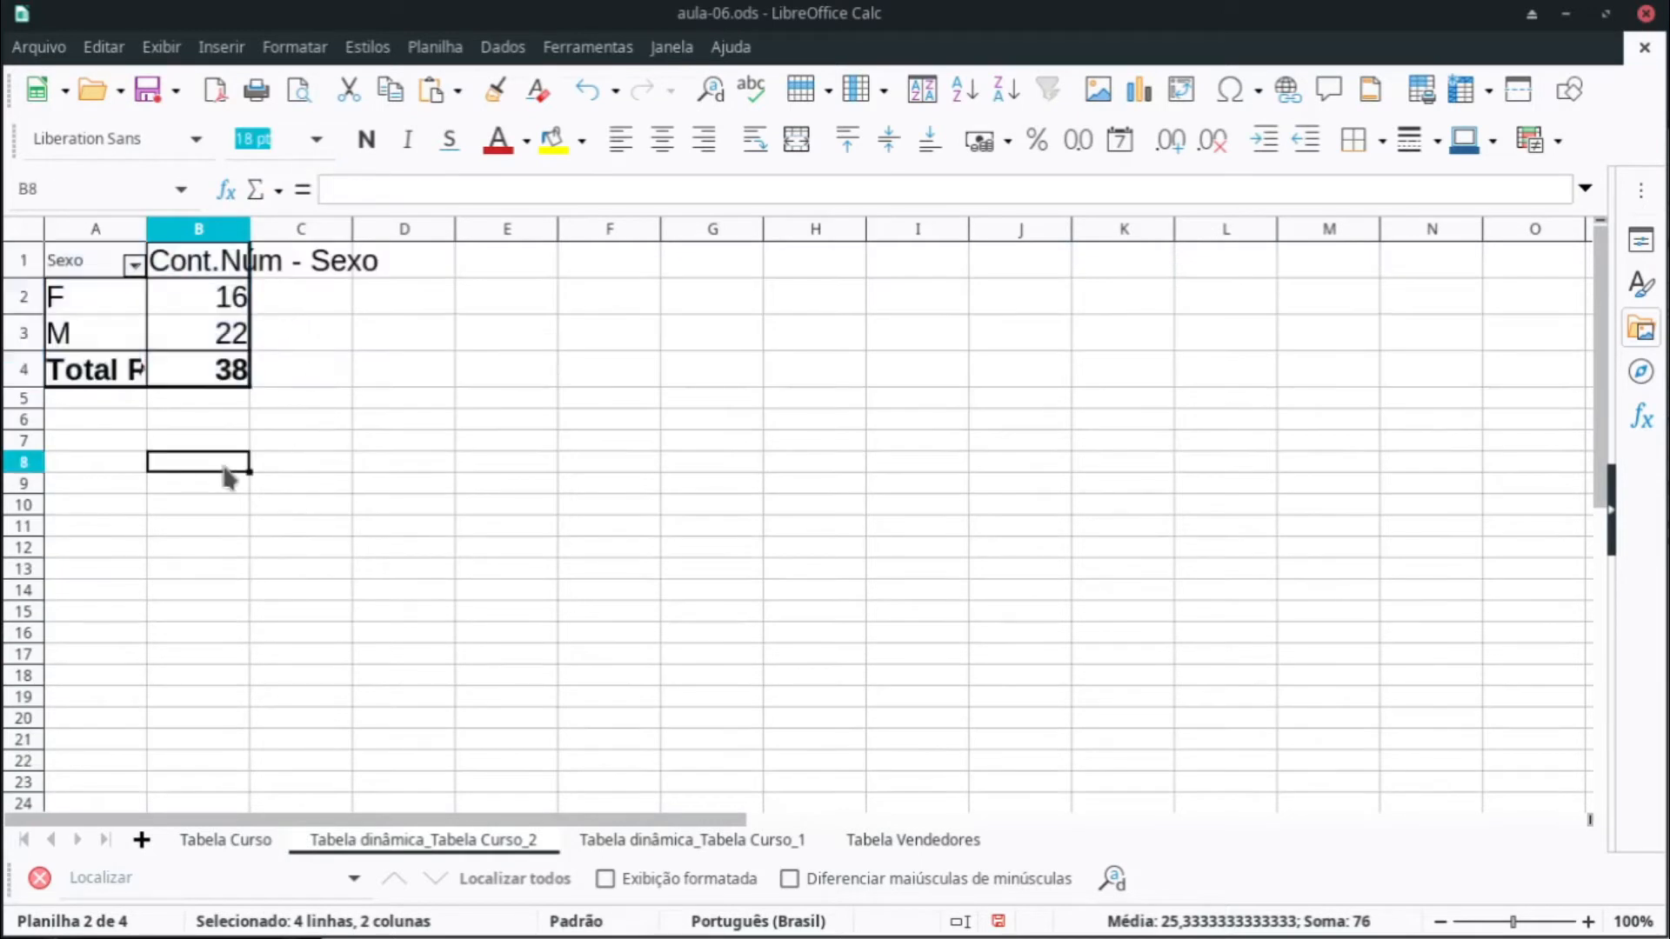
double_click(251, 229)
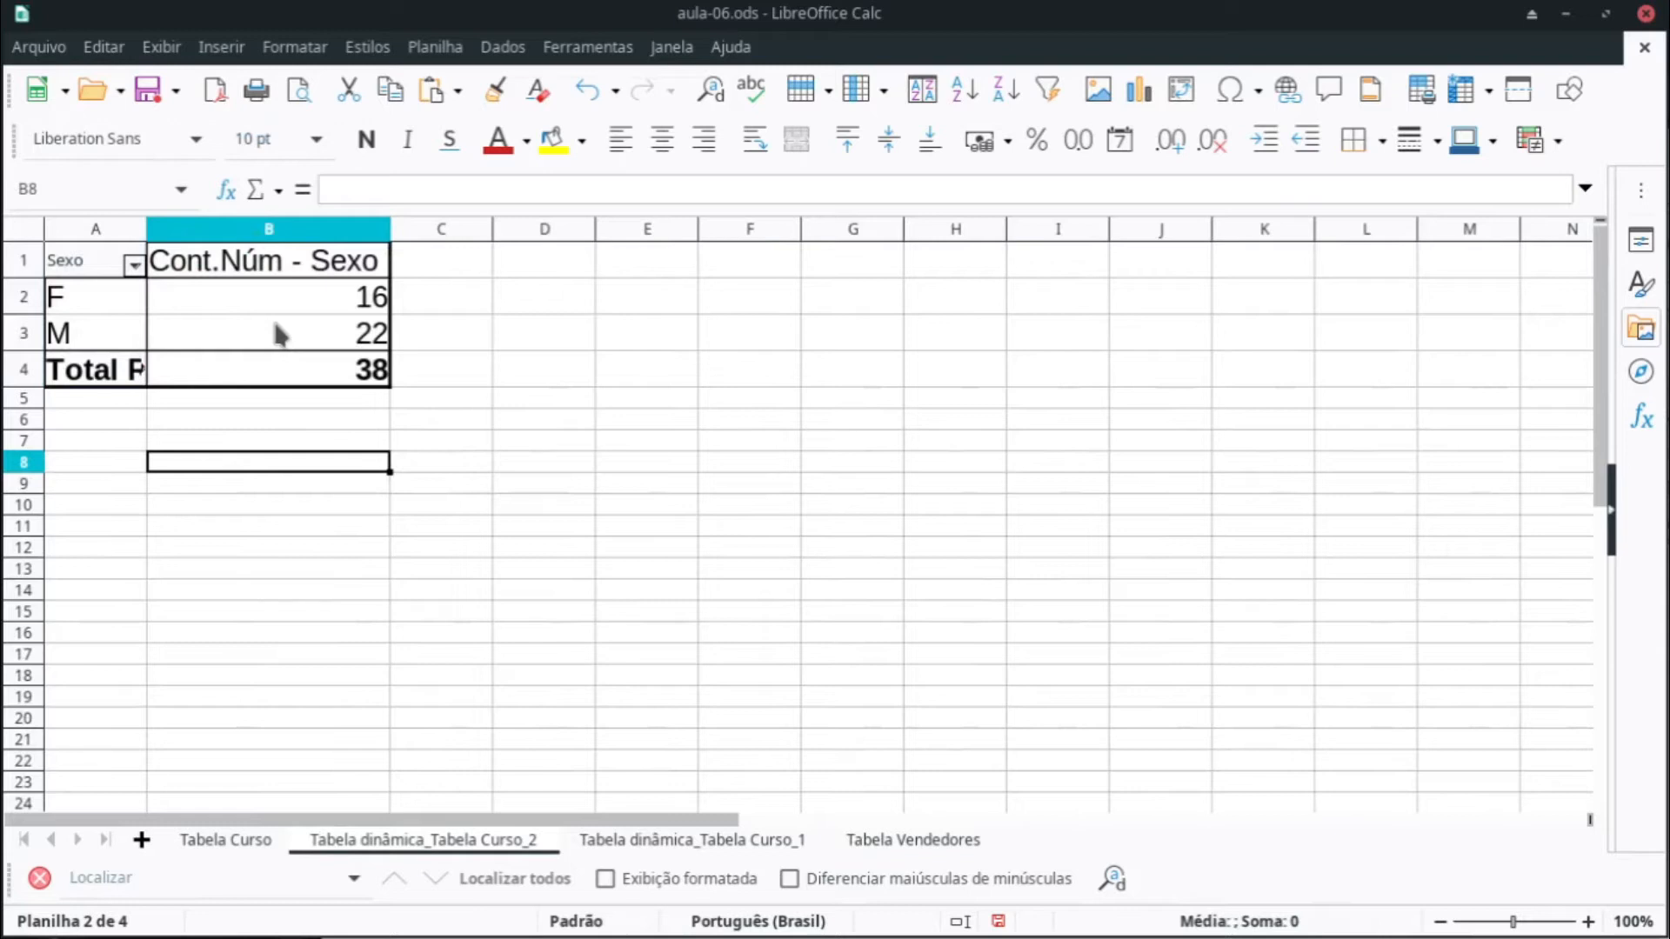
Step: Set the displayed value type of the pivot table's Sexo data field to % da linha and update the table
right_click(322, 298)
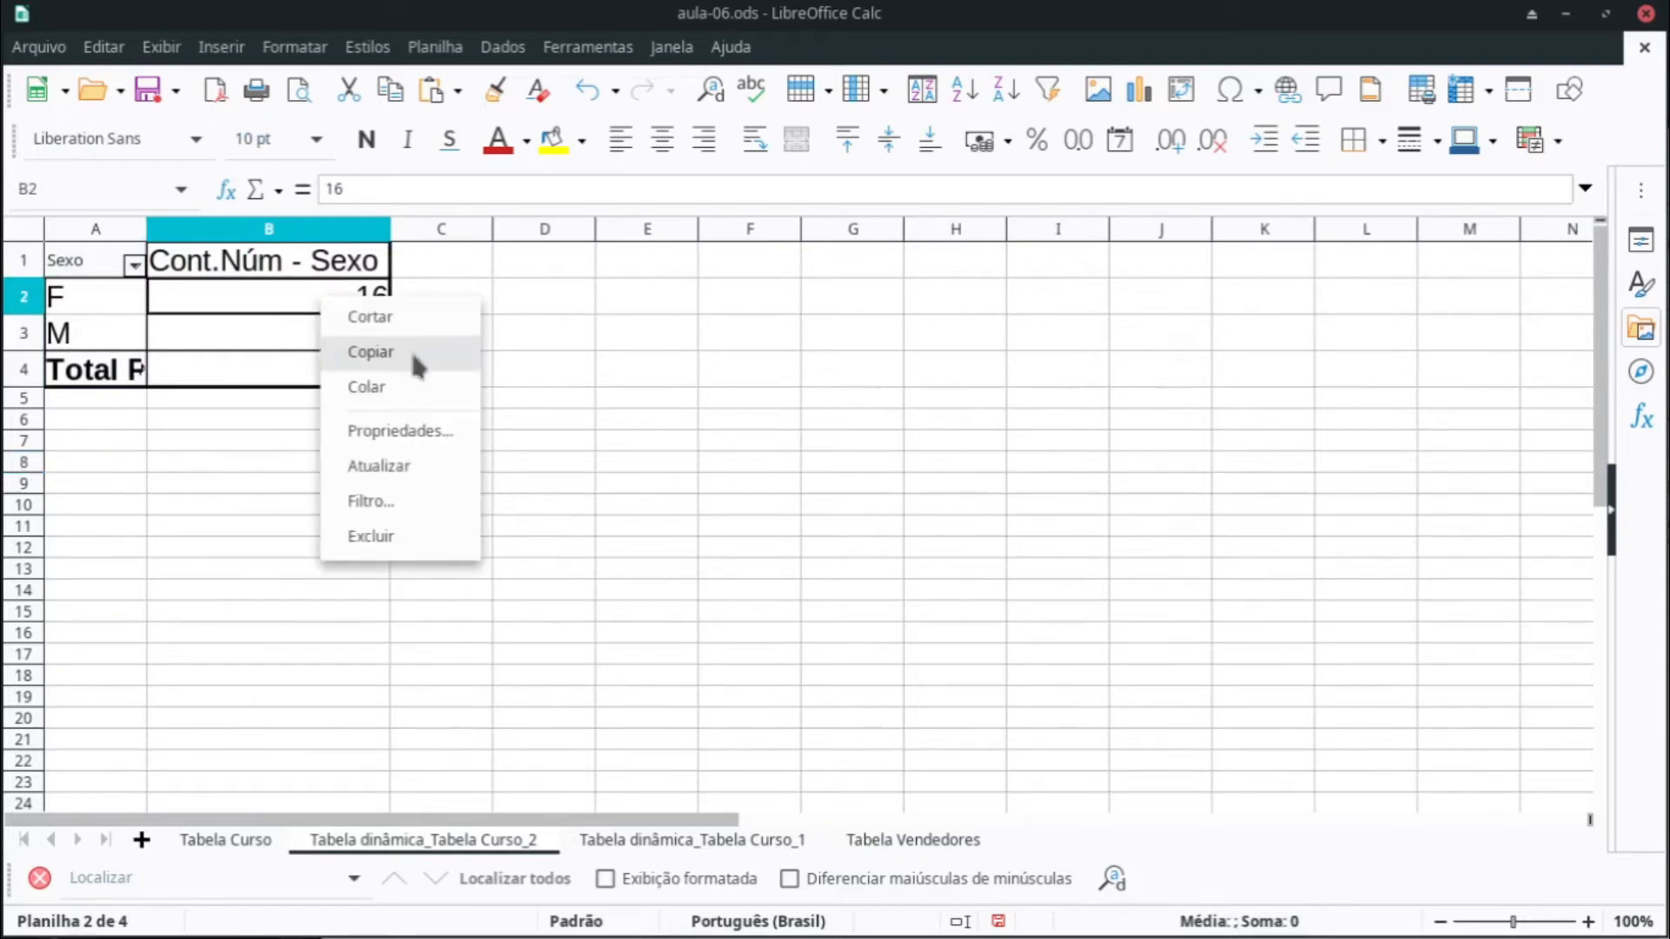
click(429, 434)
click(750, 470)
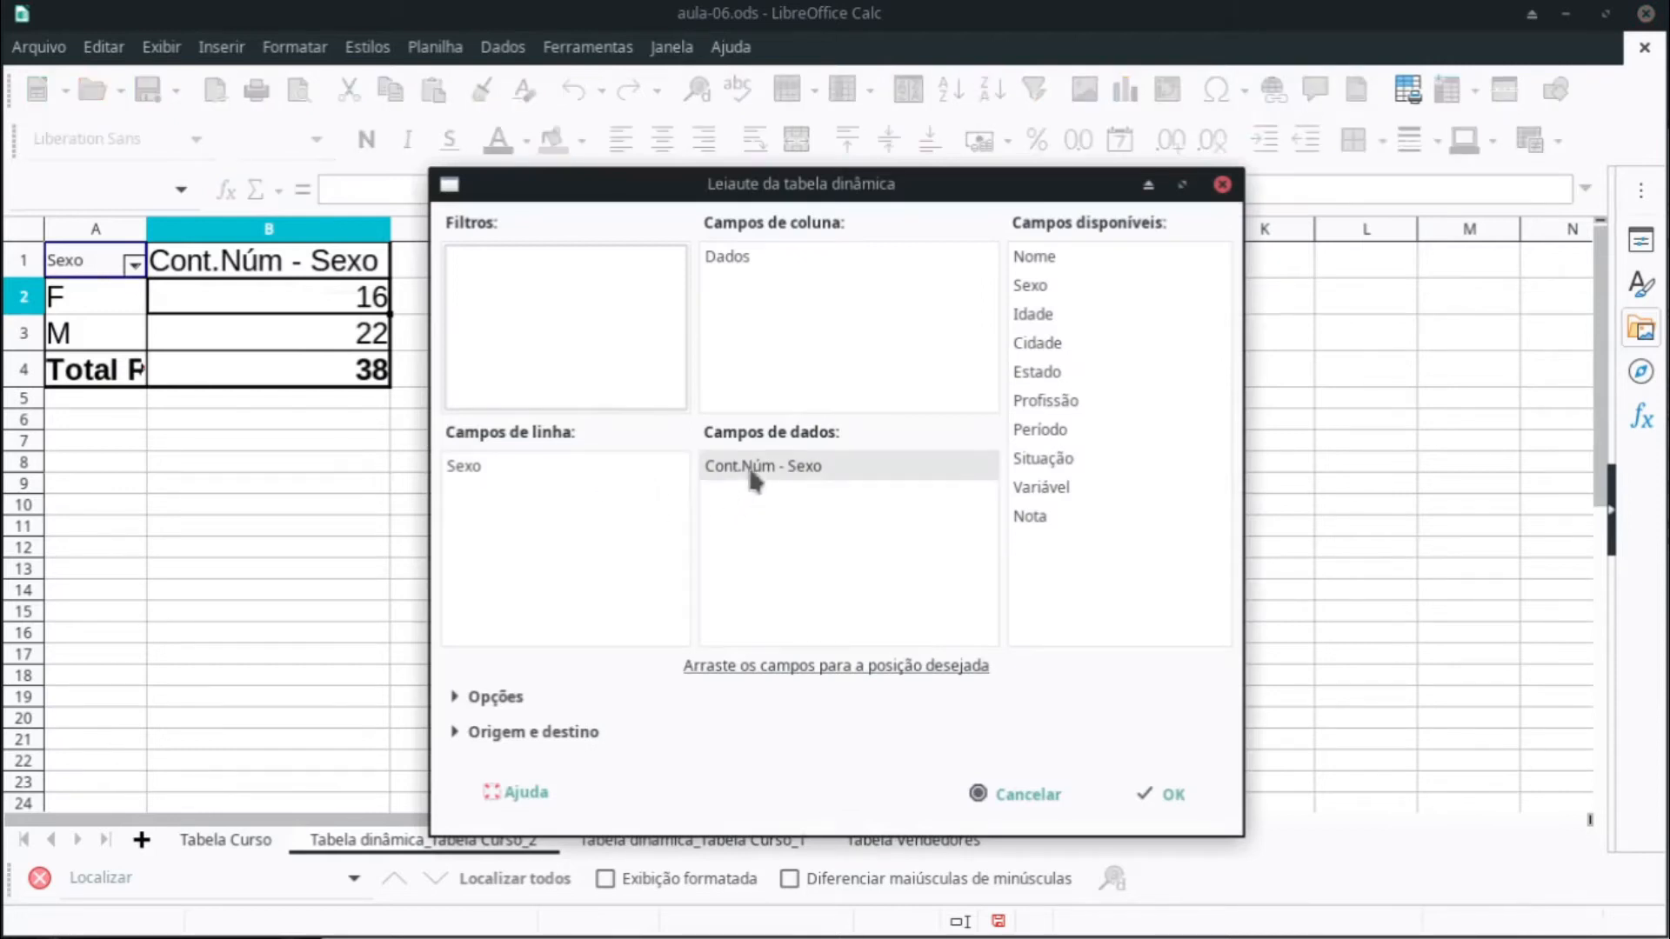
double_click(786, 476)
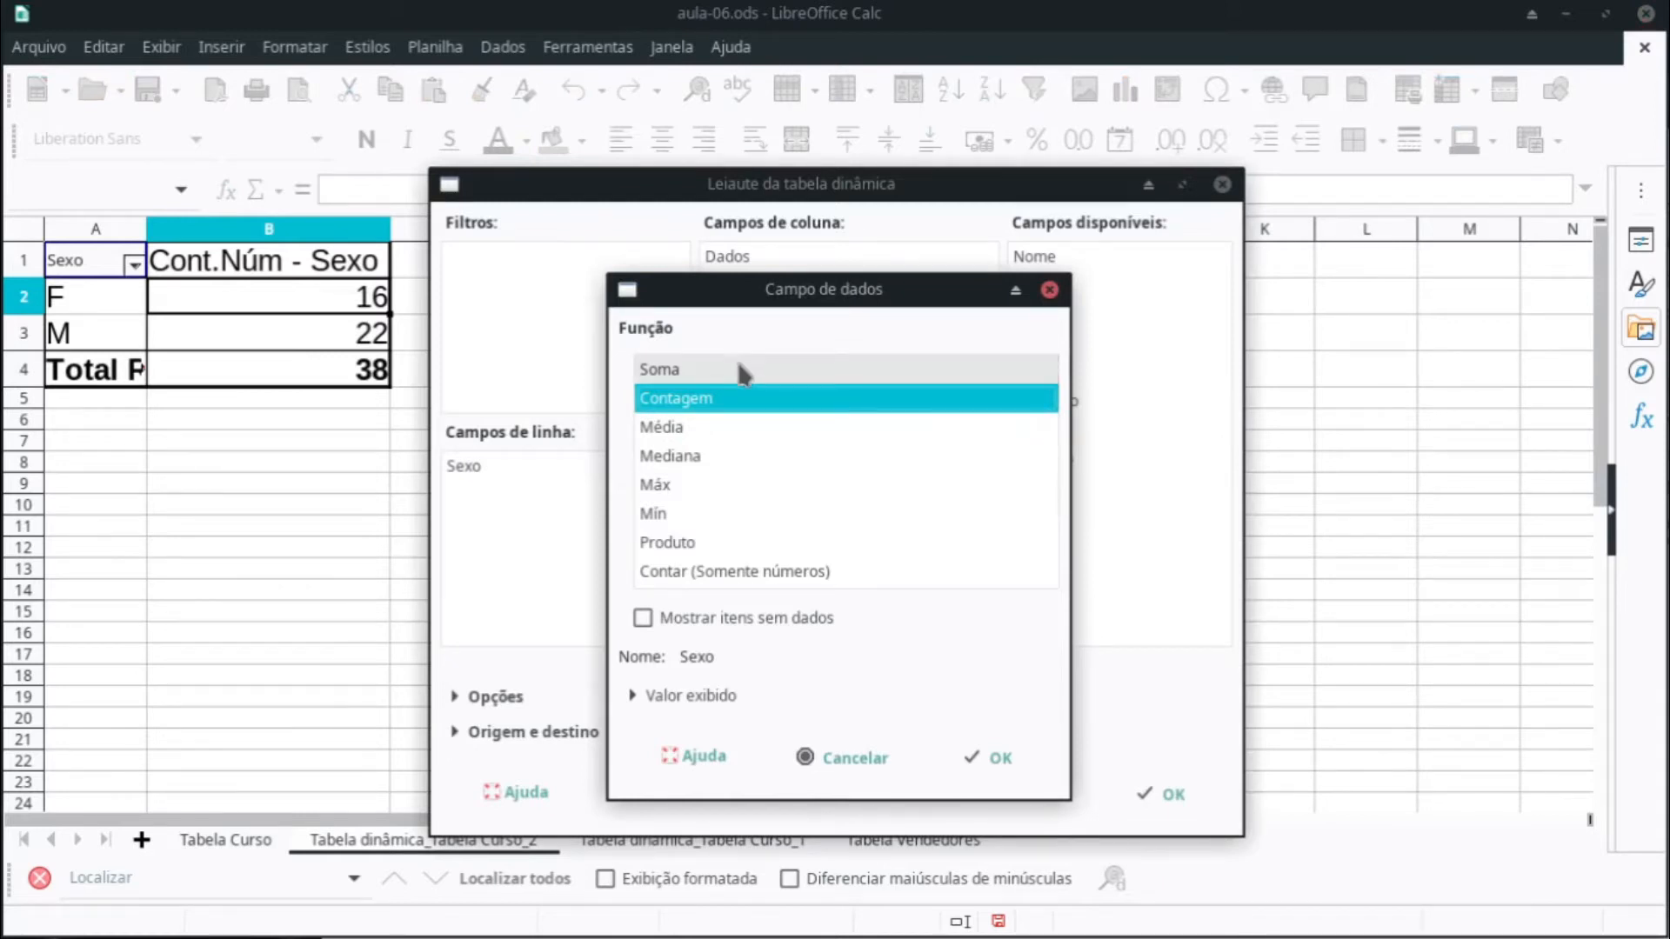
click(706, 699)
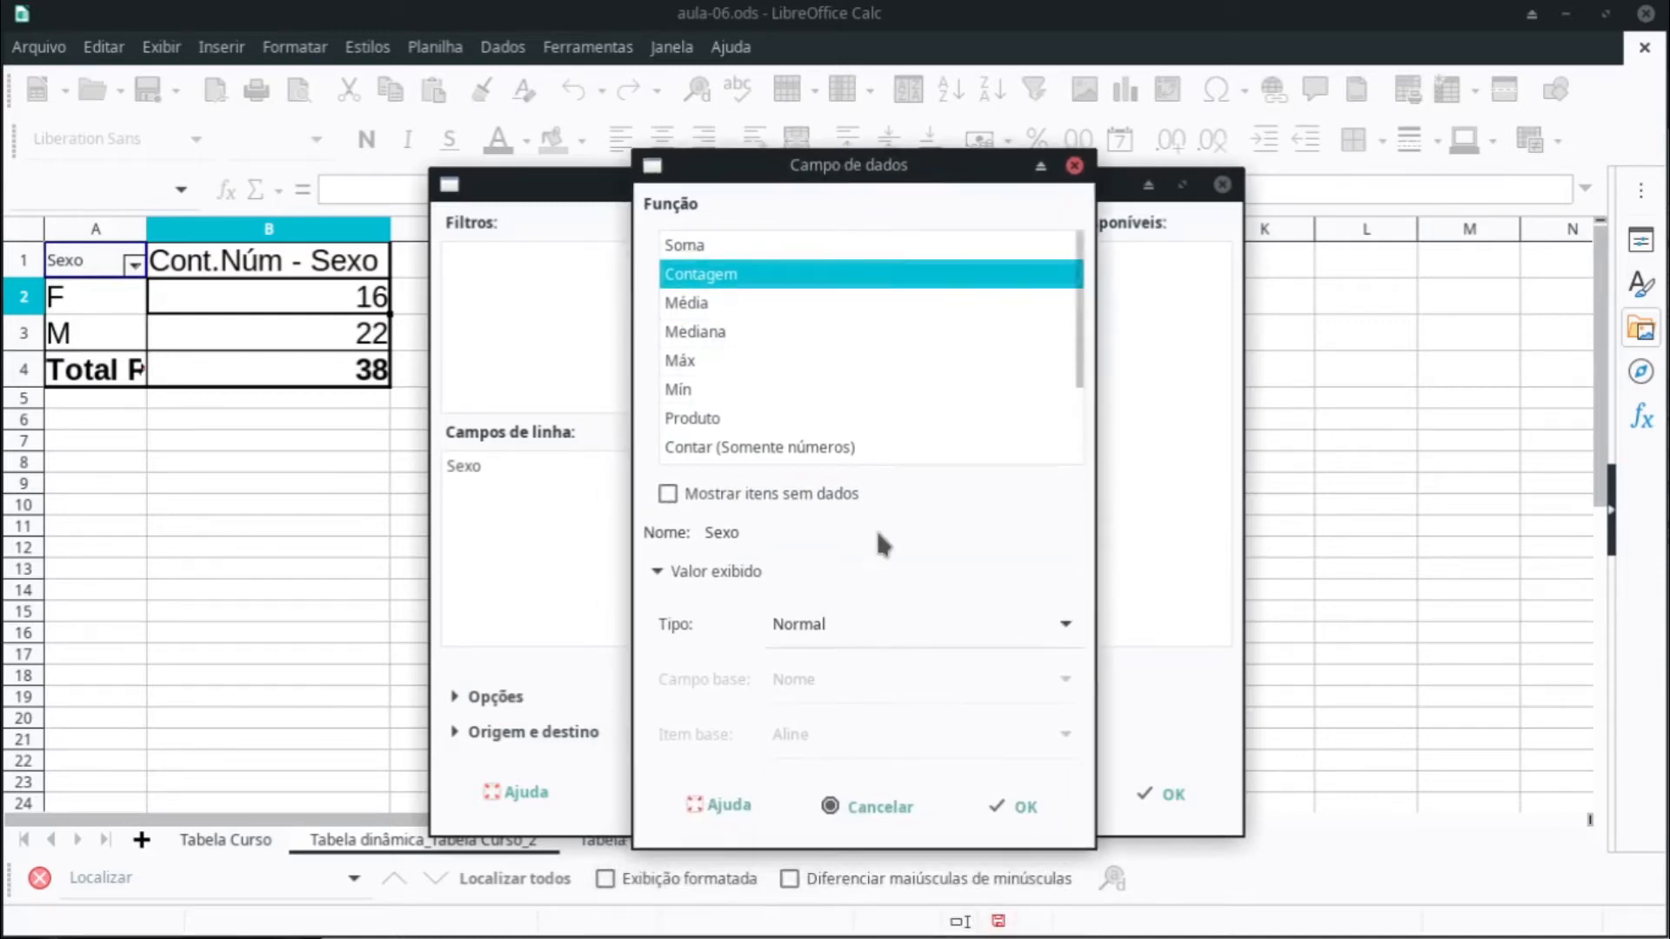
click(868, 624)
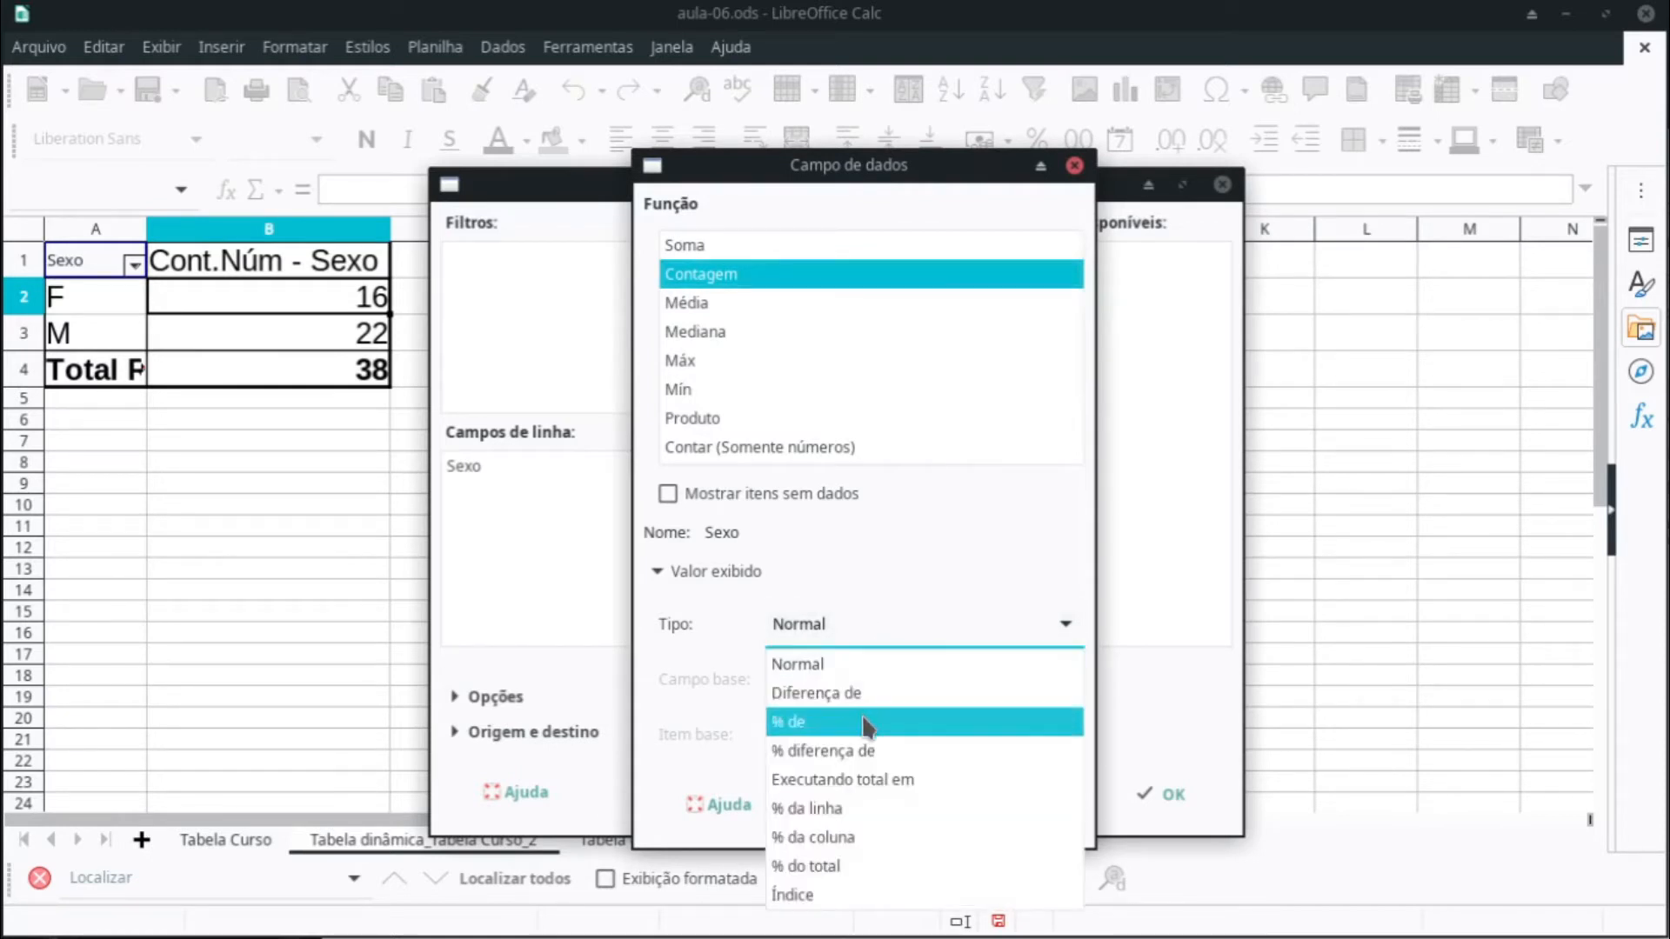
click(881, 811)
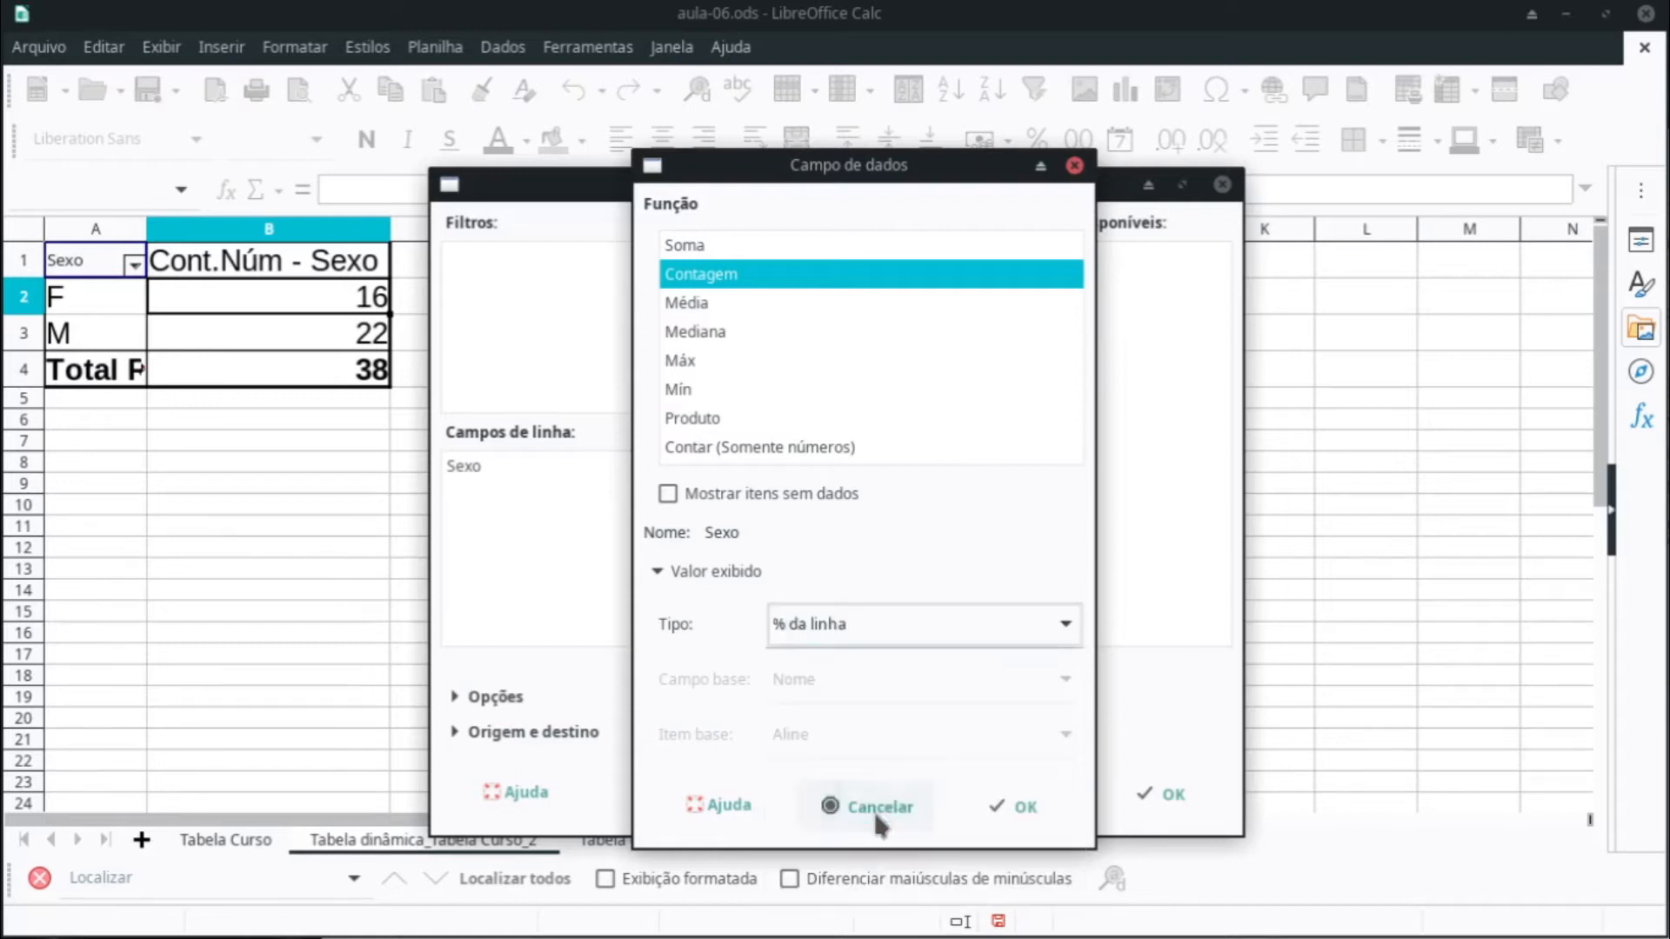
click(990, 811)
click(1131, 793)
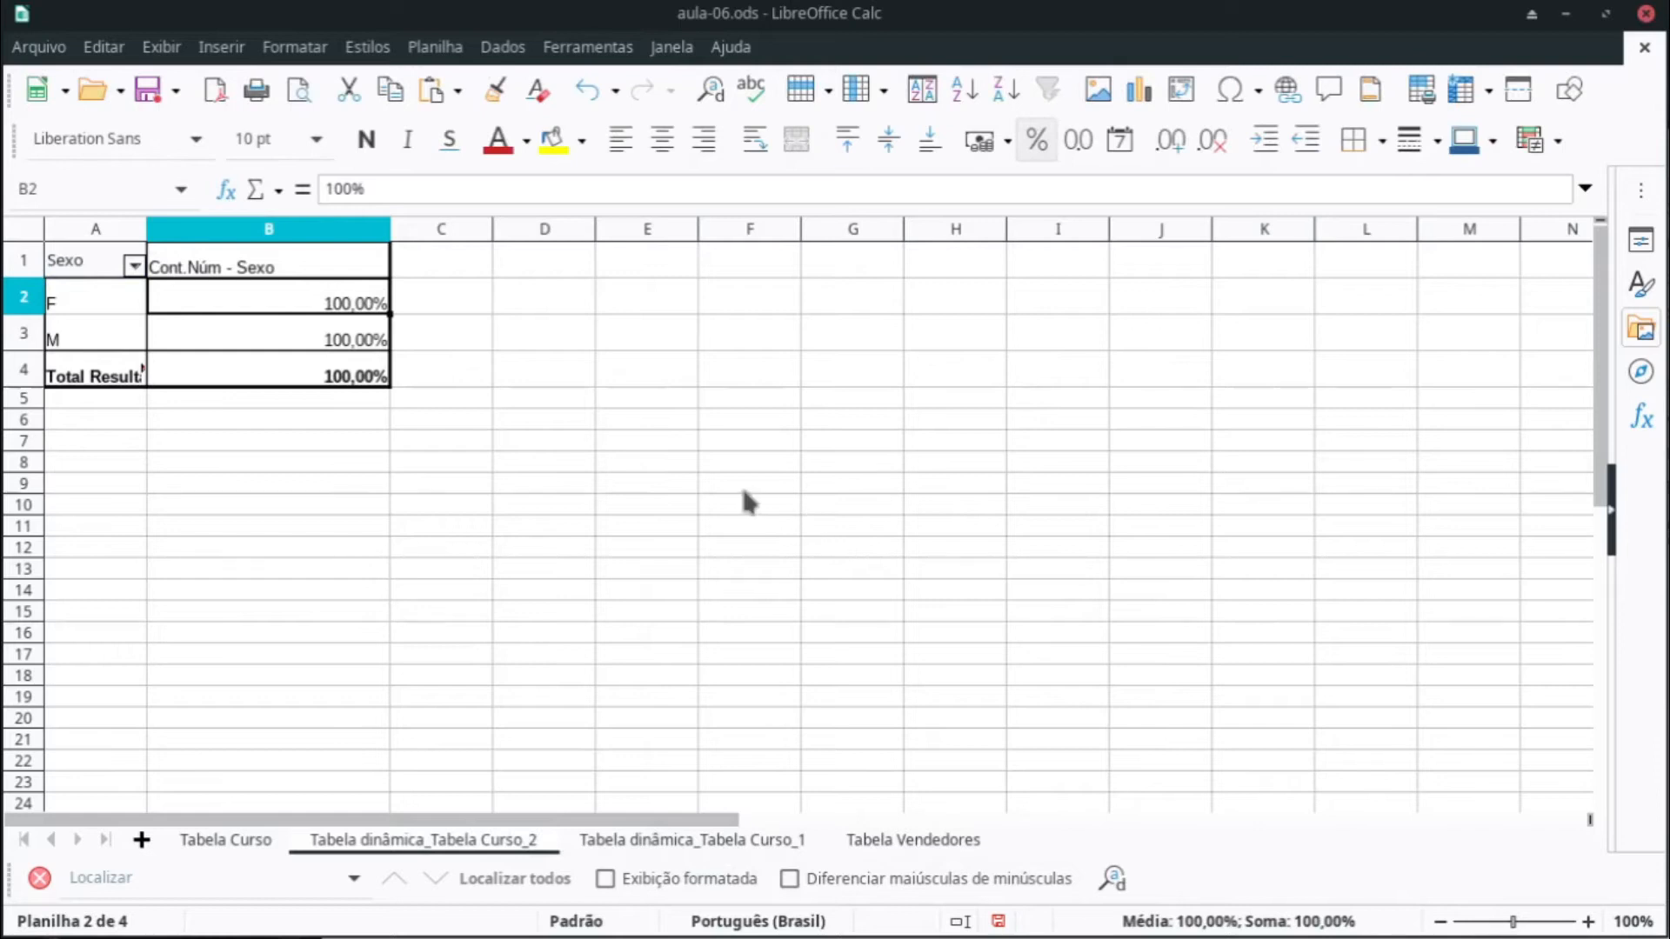
Step: Change the Sexo data field's displayed value type to % da coluna and update the pivot table
right_click(197, 303)
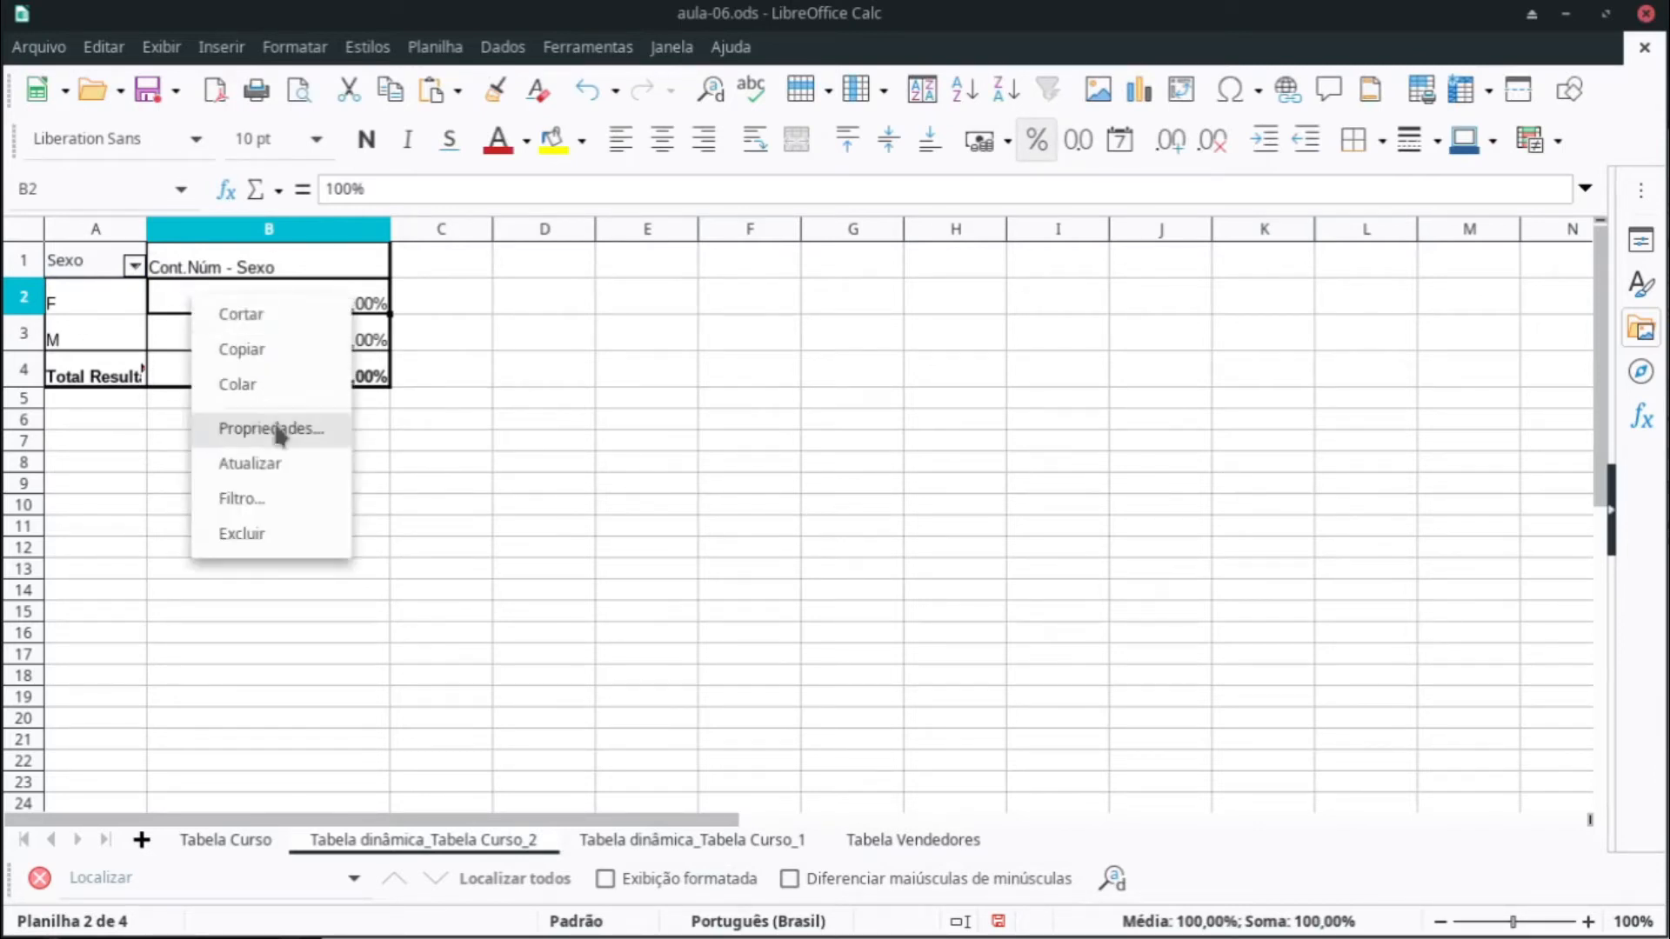
click(287, 431)
double_click(788, 469)
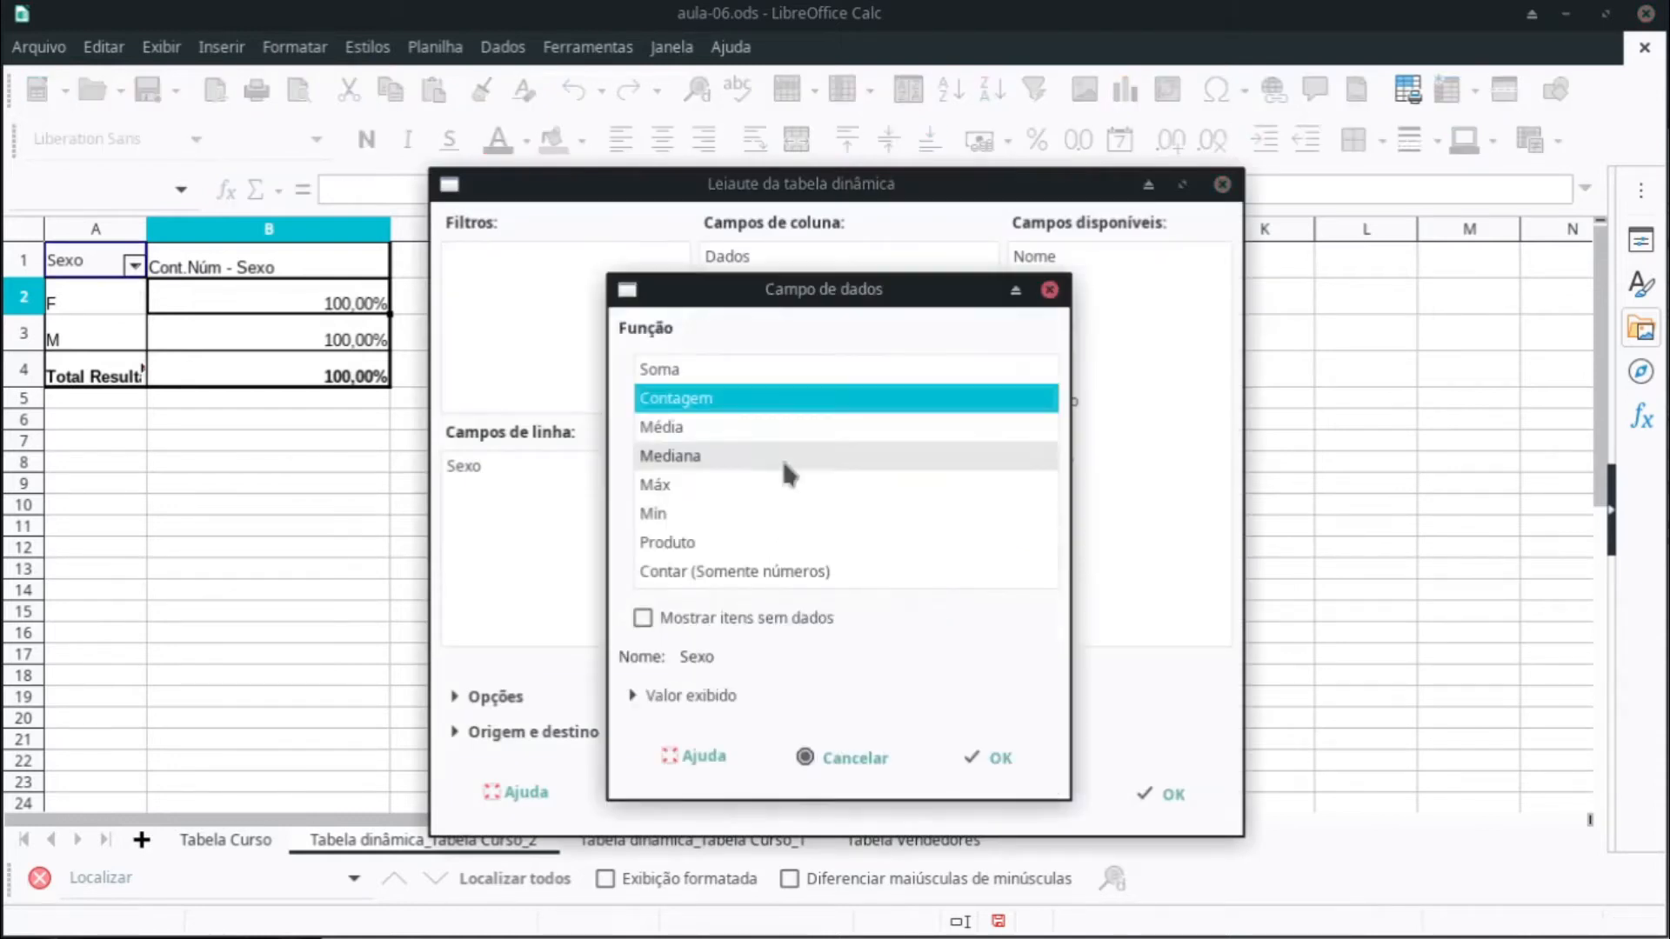
click(691, 696)
click(691, 696)
click(701, 701)
click(778, 752)
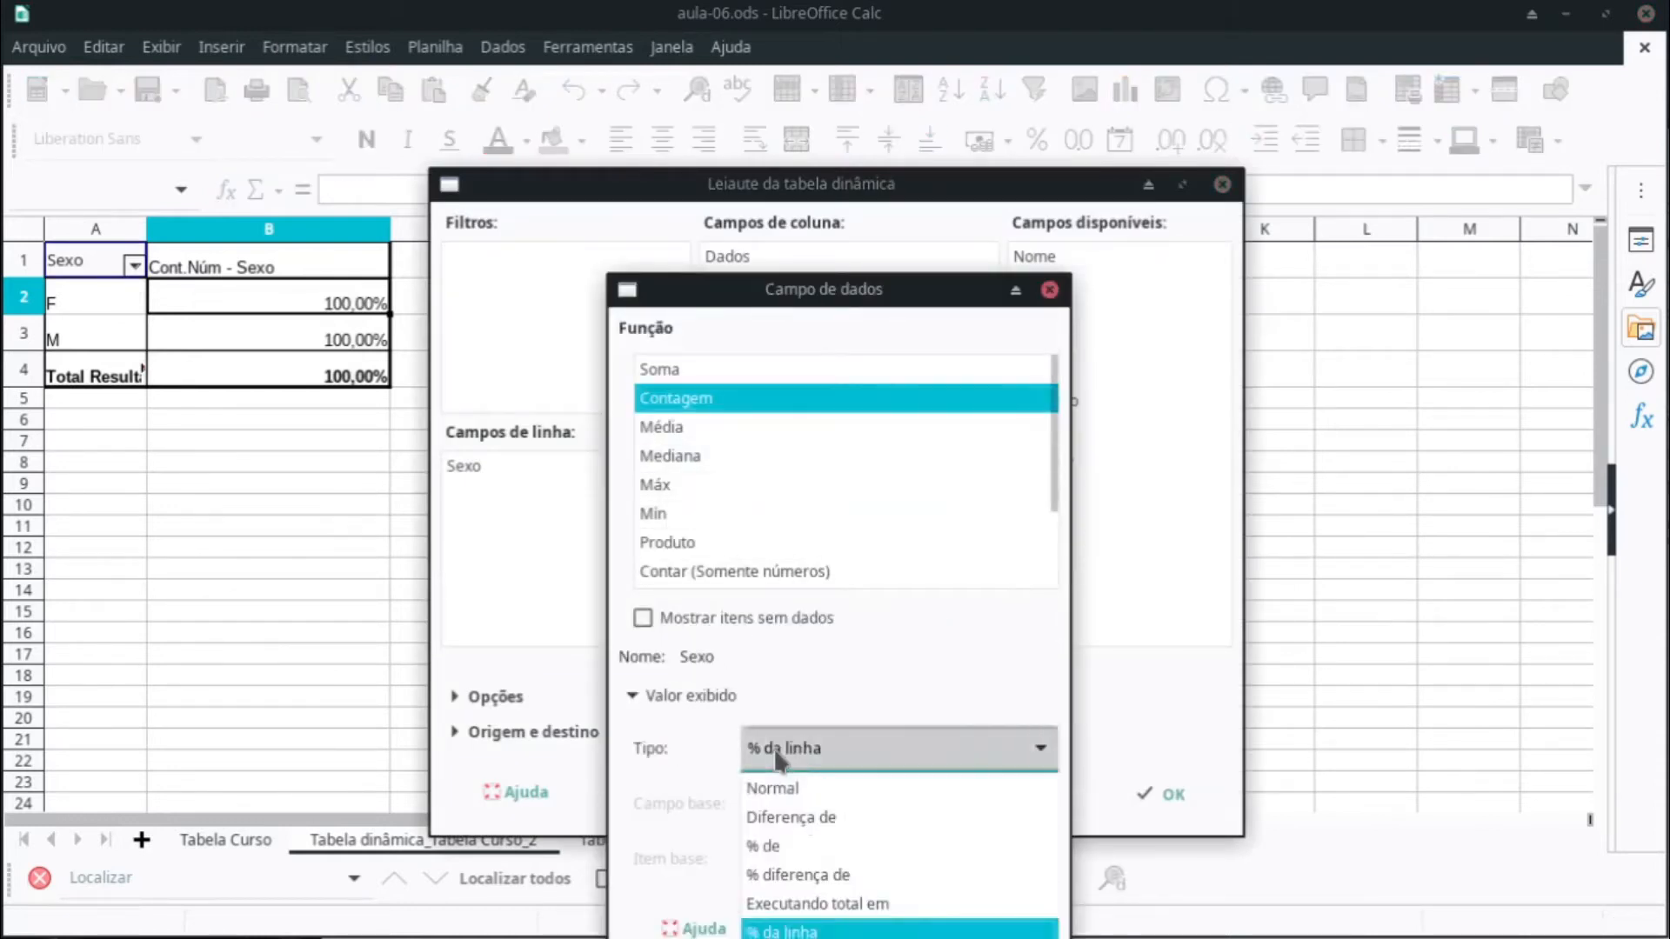
click(818, 938)
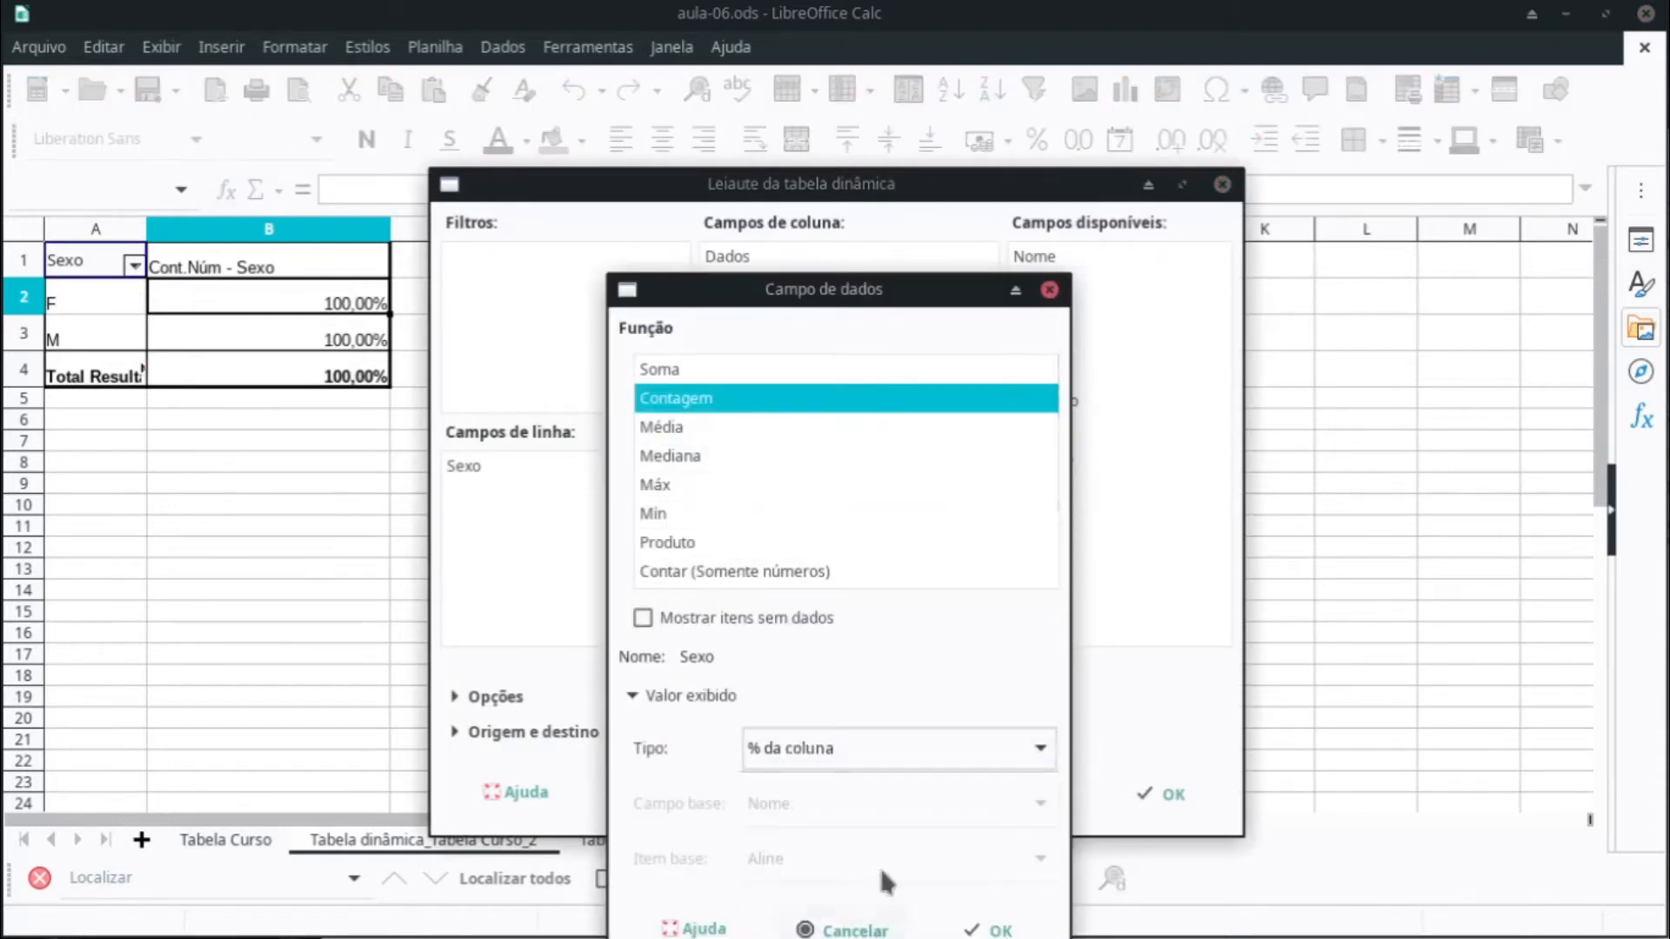
click(992, 930)
click(1134, 792)
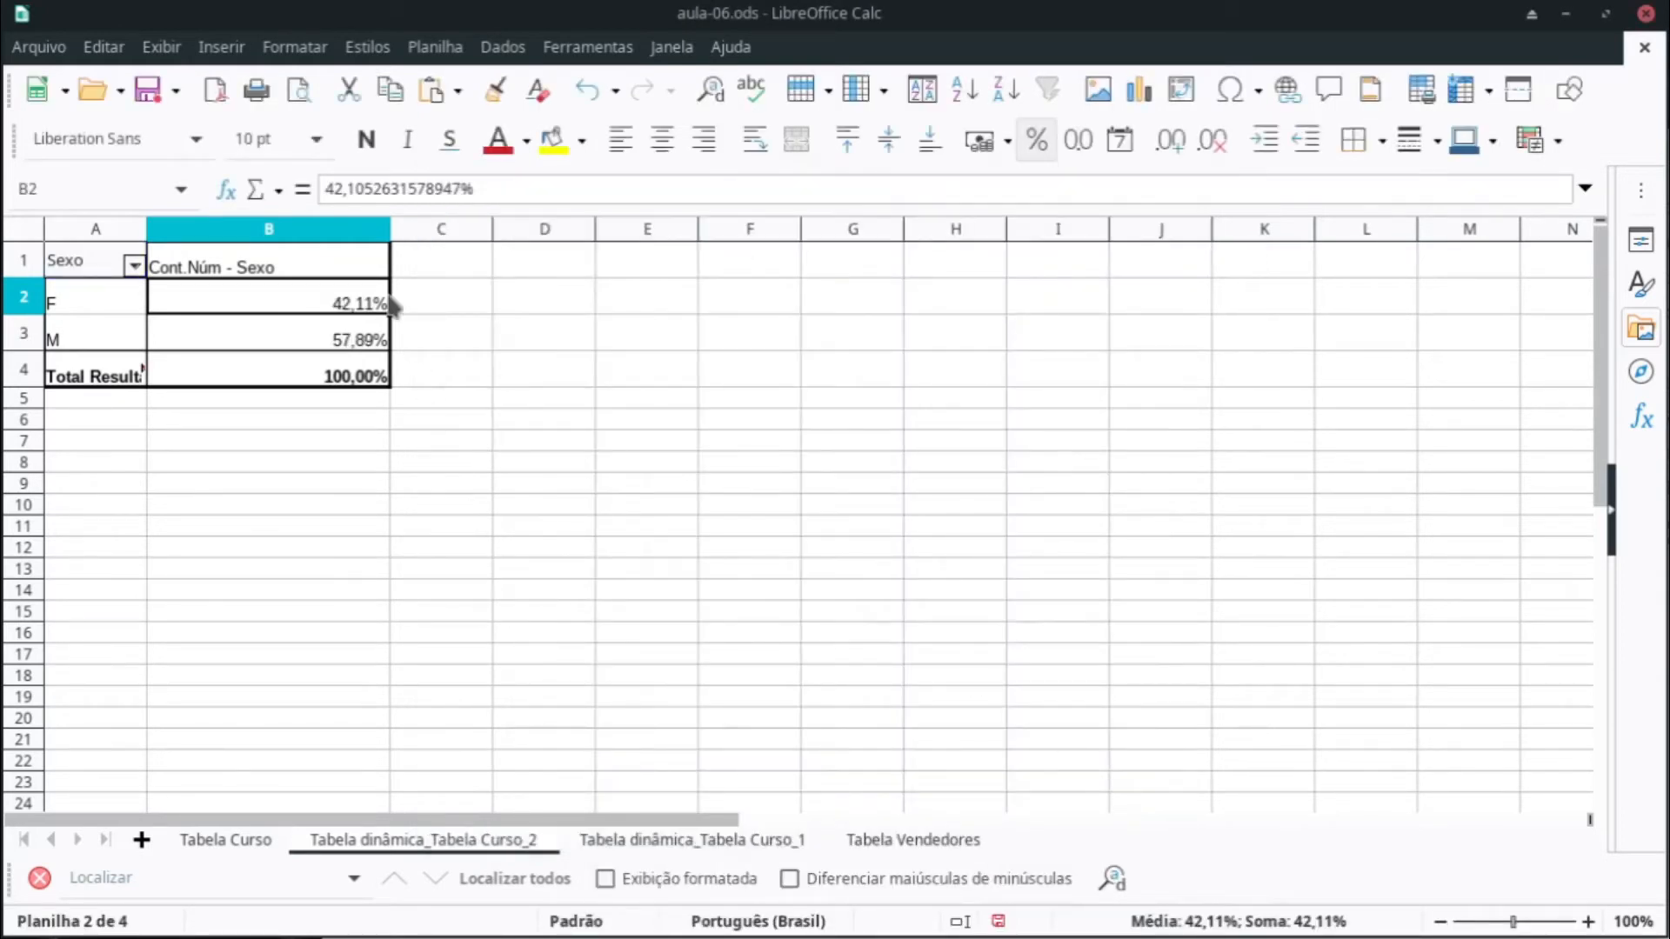
Step: Open the pivot table's properties and set the Sexo data field's displayed value type to % do total, keeping the Contagem function
right_click(357, 301)
click(414, 425)
double_click(812, 468)
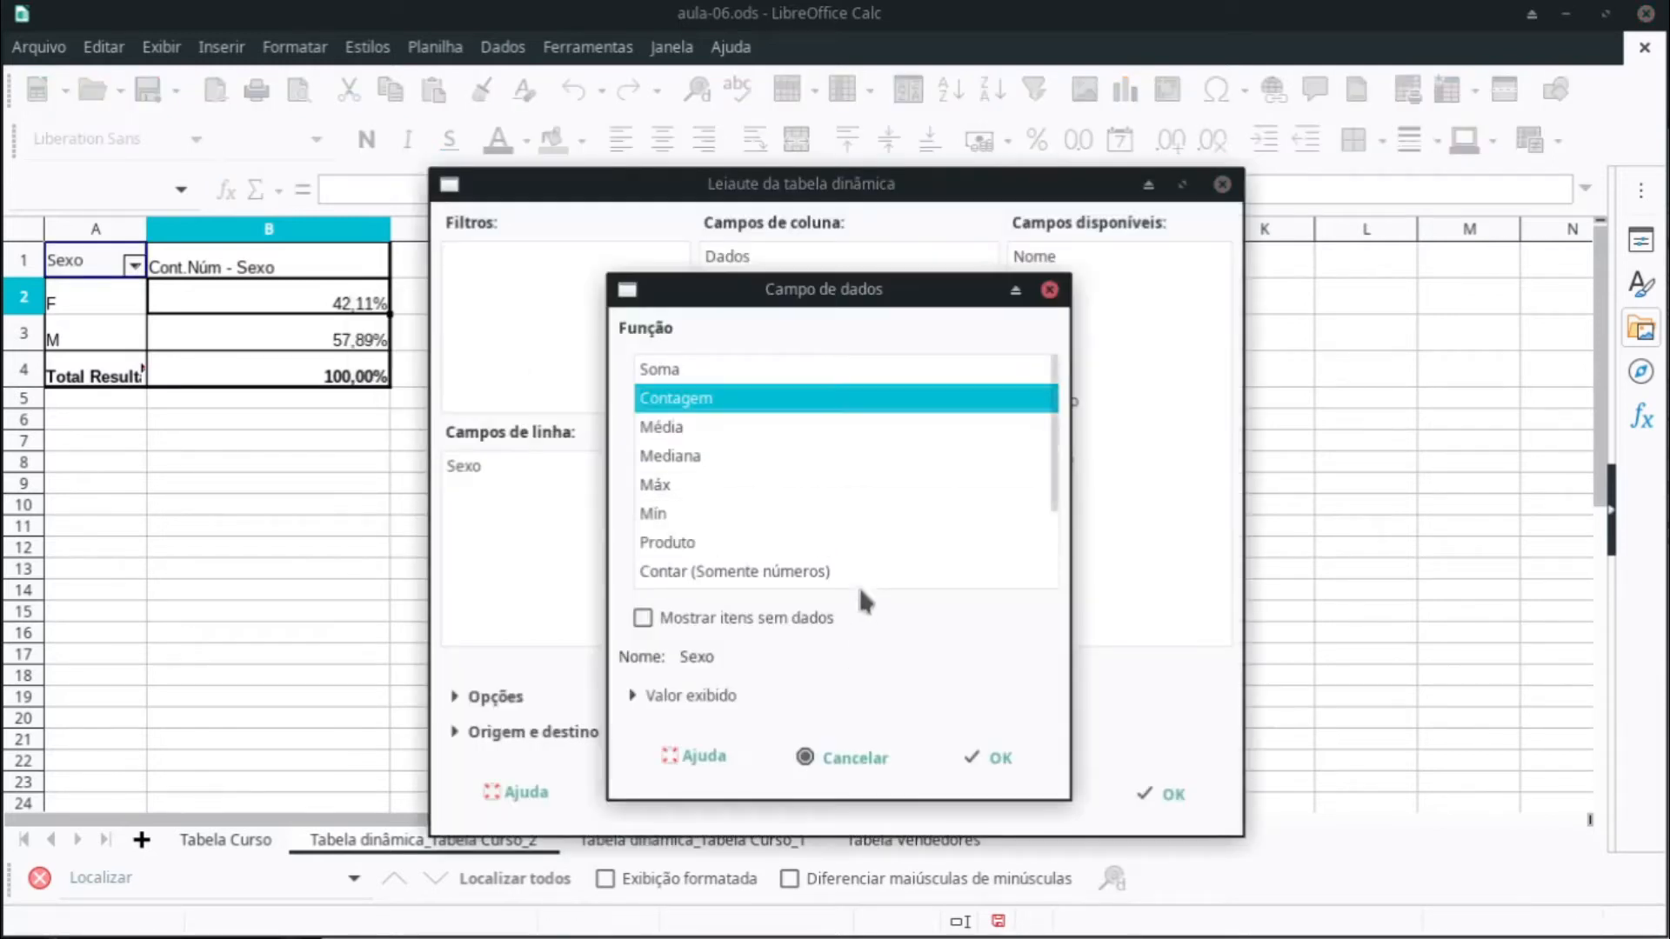
scroll(818, 566, down, 1)
scroll(776, 533, up, 1)
double_click(711, 402)
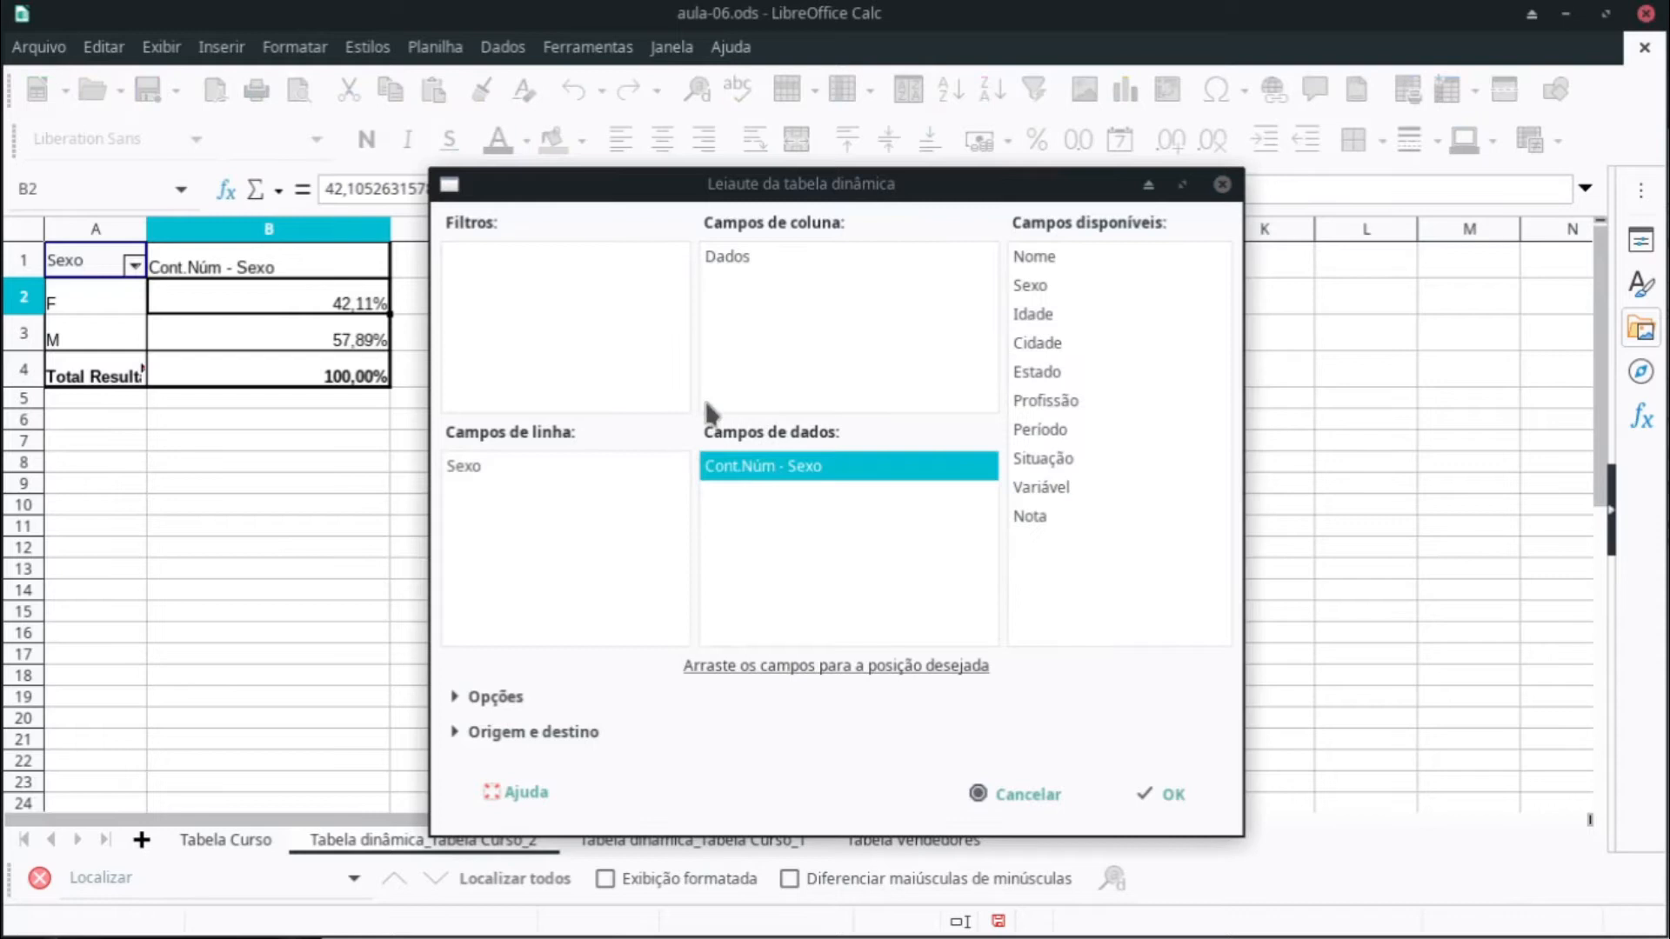
double_click(746, 470)
click(688, 701)
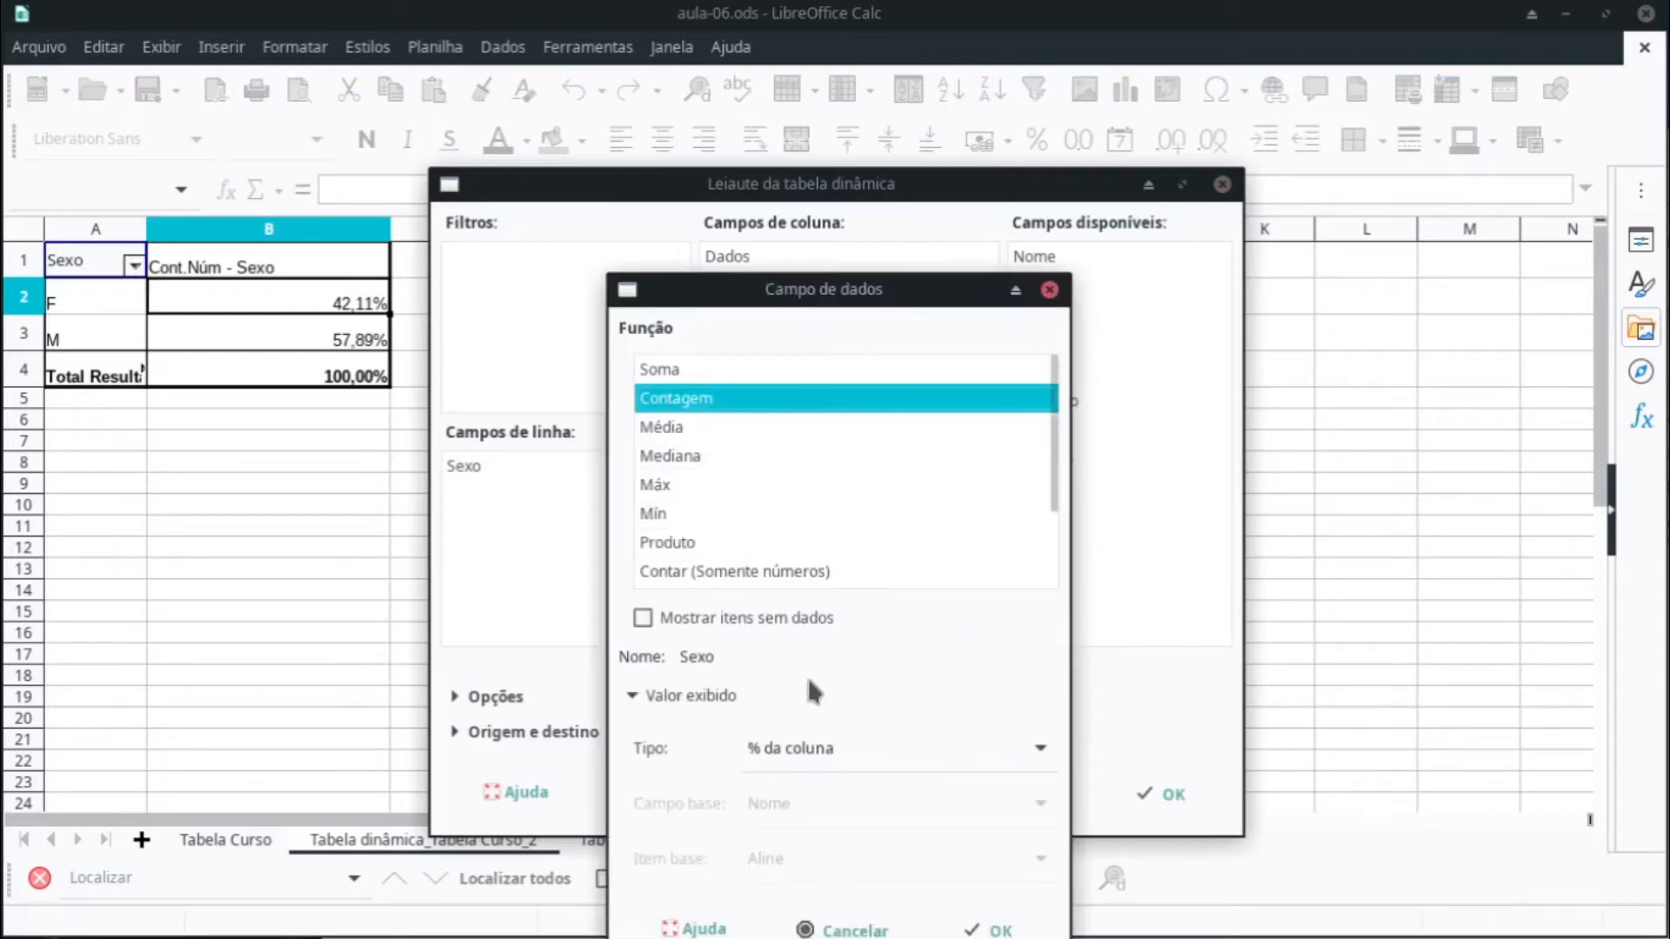
click(827, 758)
key(Down)
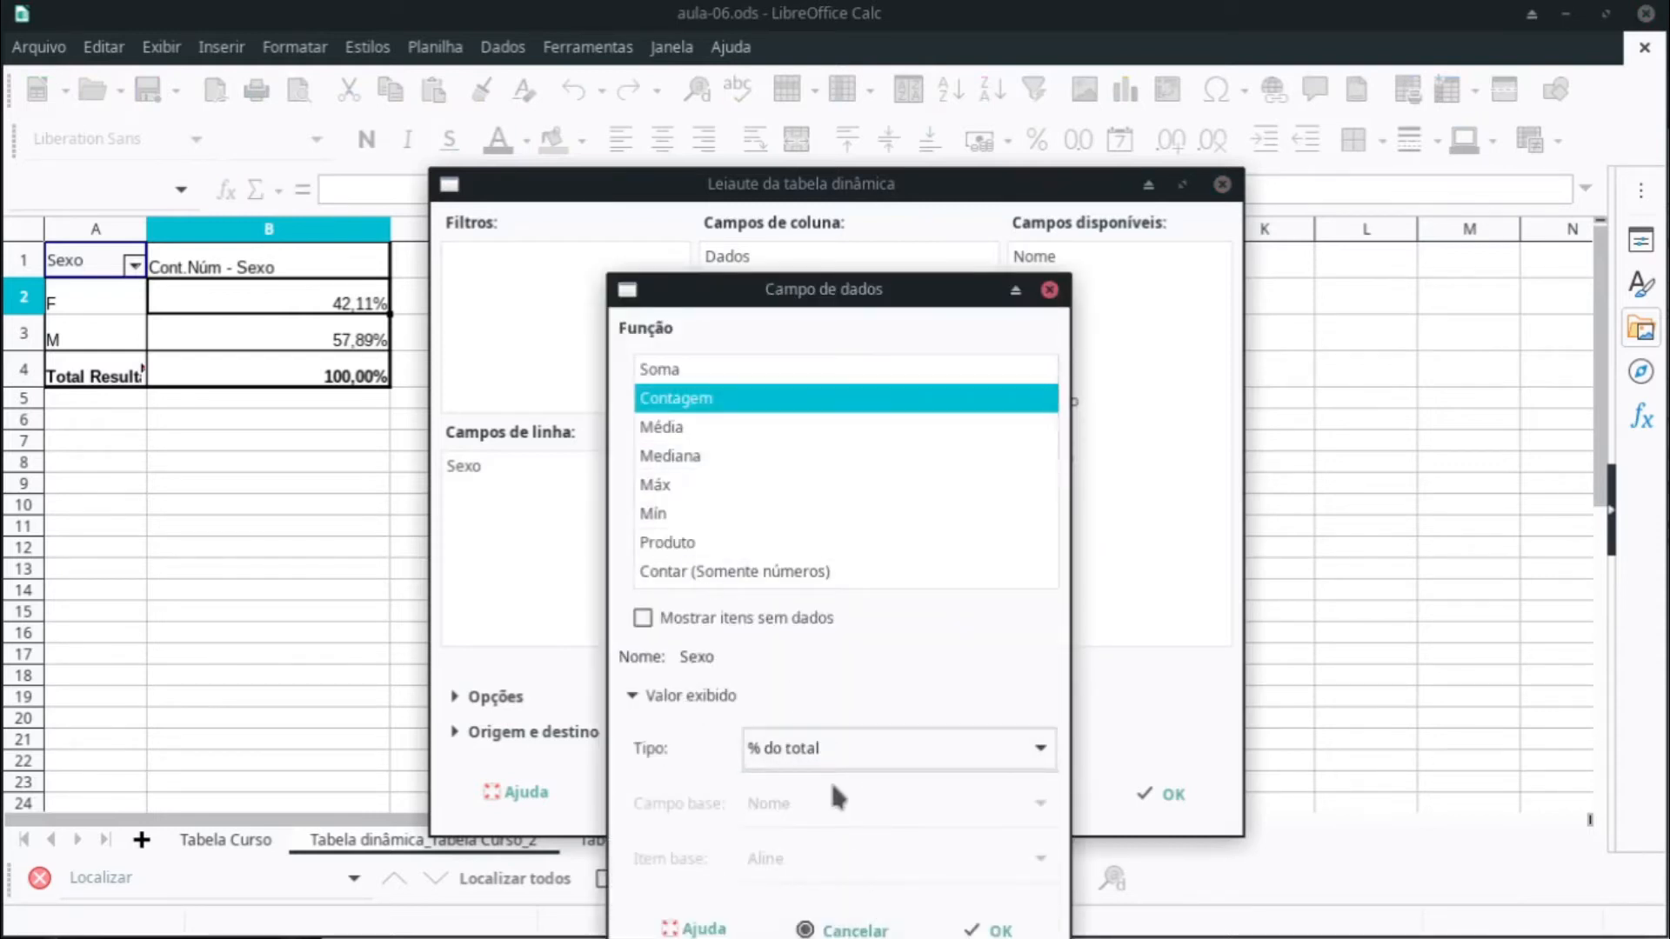
click(992, 929)
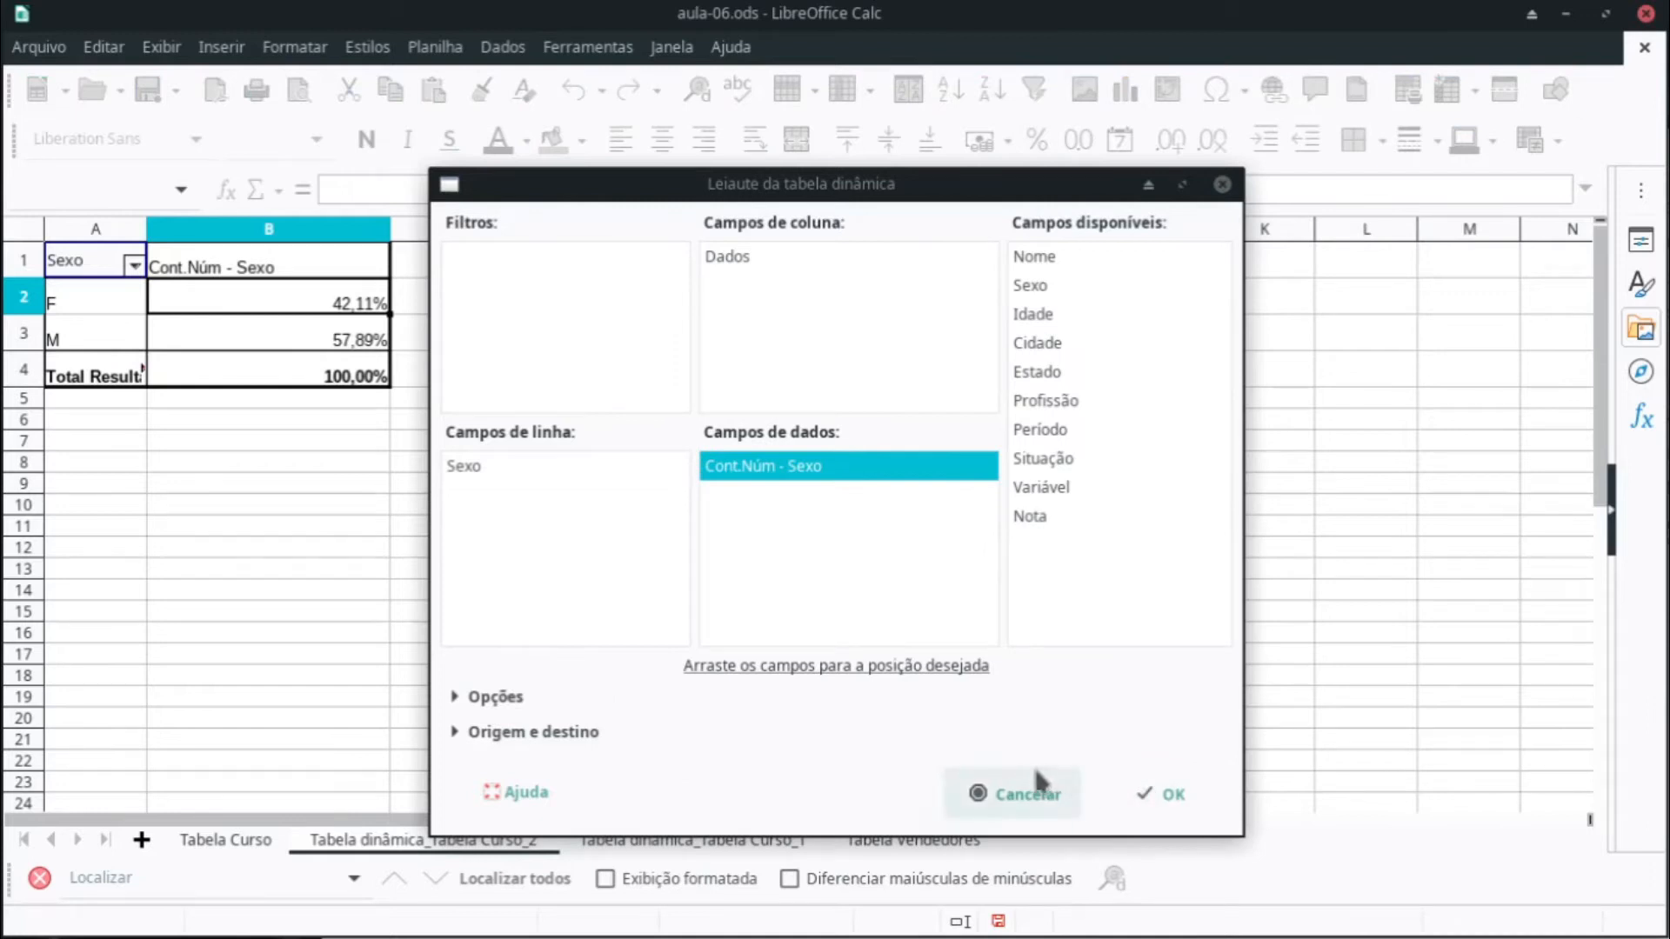
Step: Check the Sexo data field's displayed value type and update the pivot table with the chosen settings
double_click(818, 468)
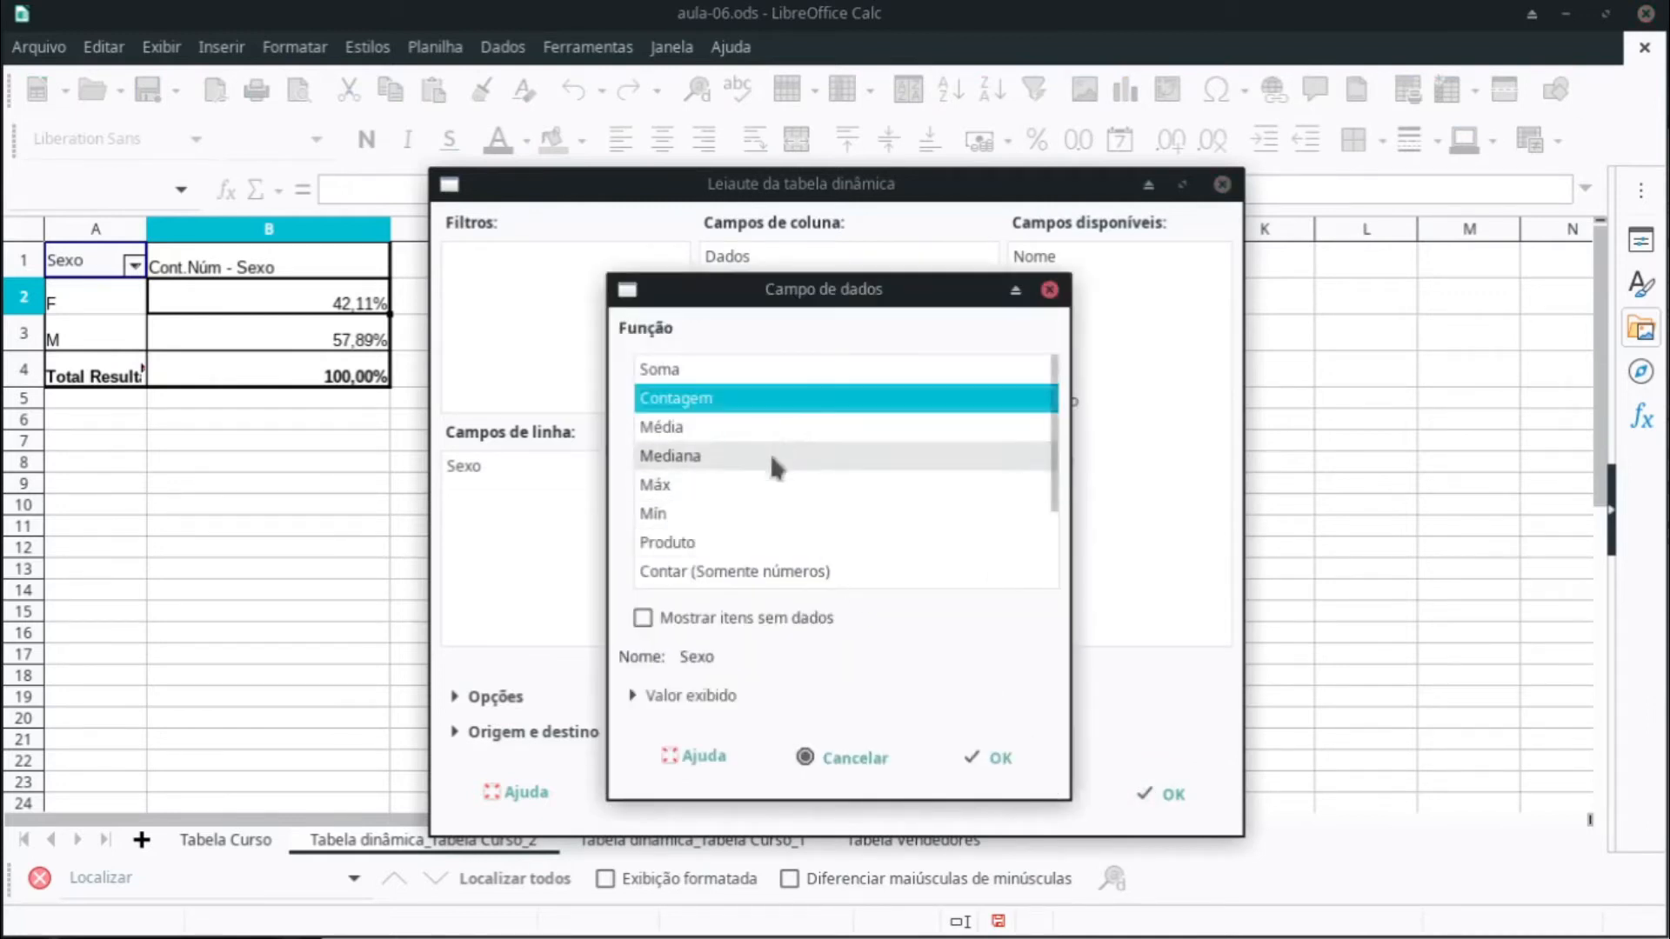
click(685, 696)
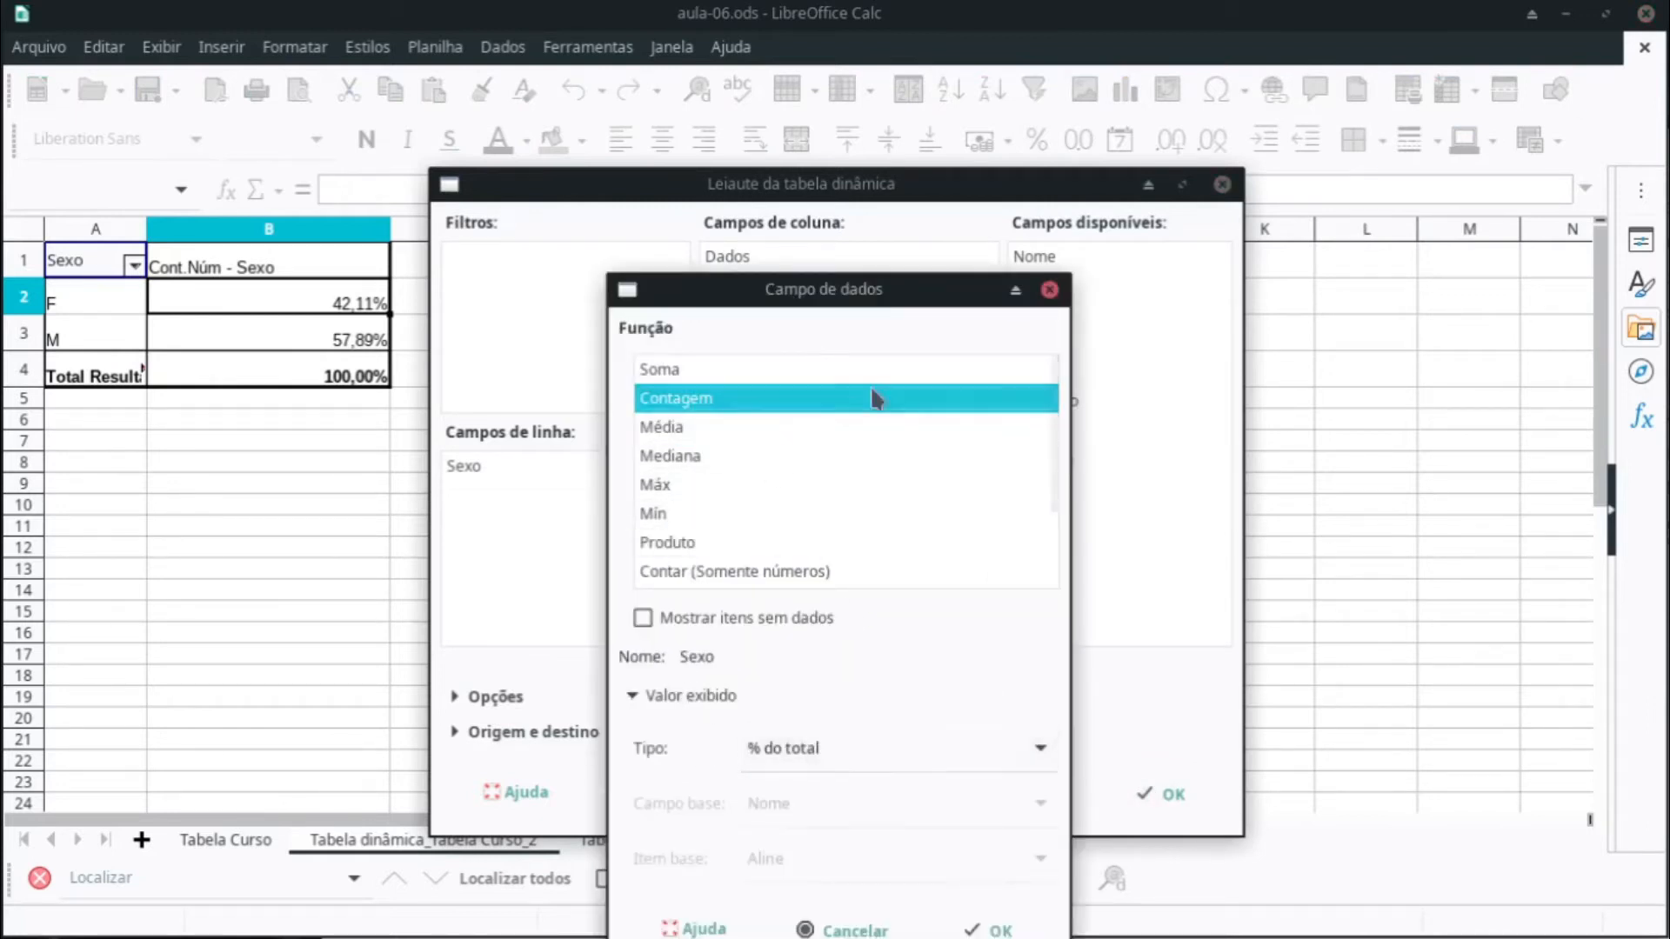
drag(867, 290, 865, 196)
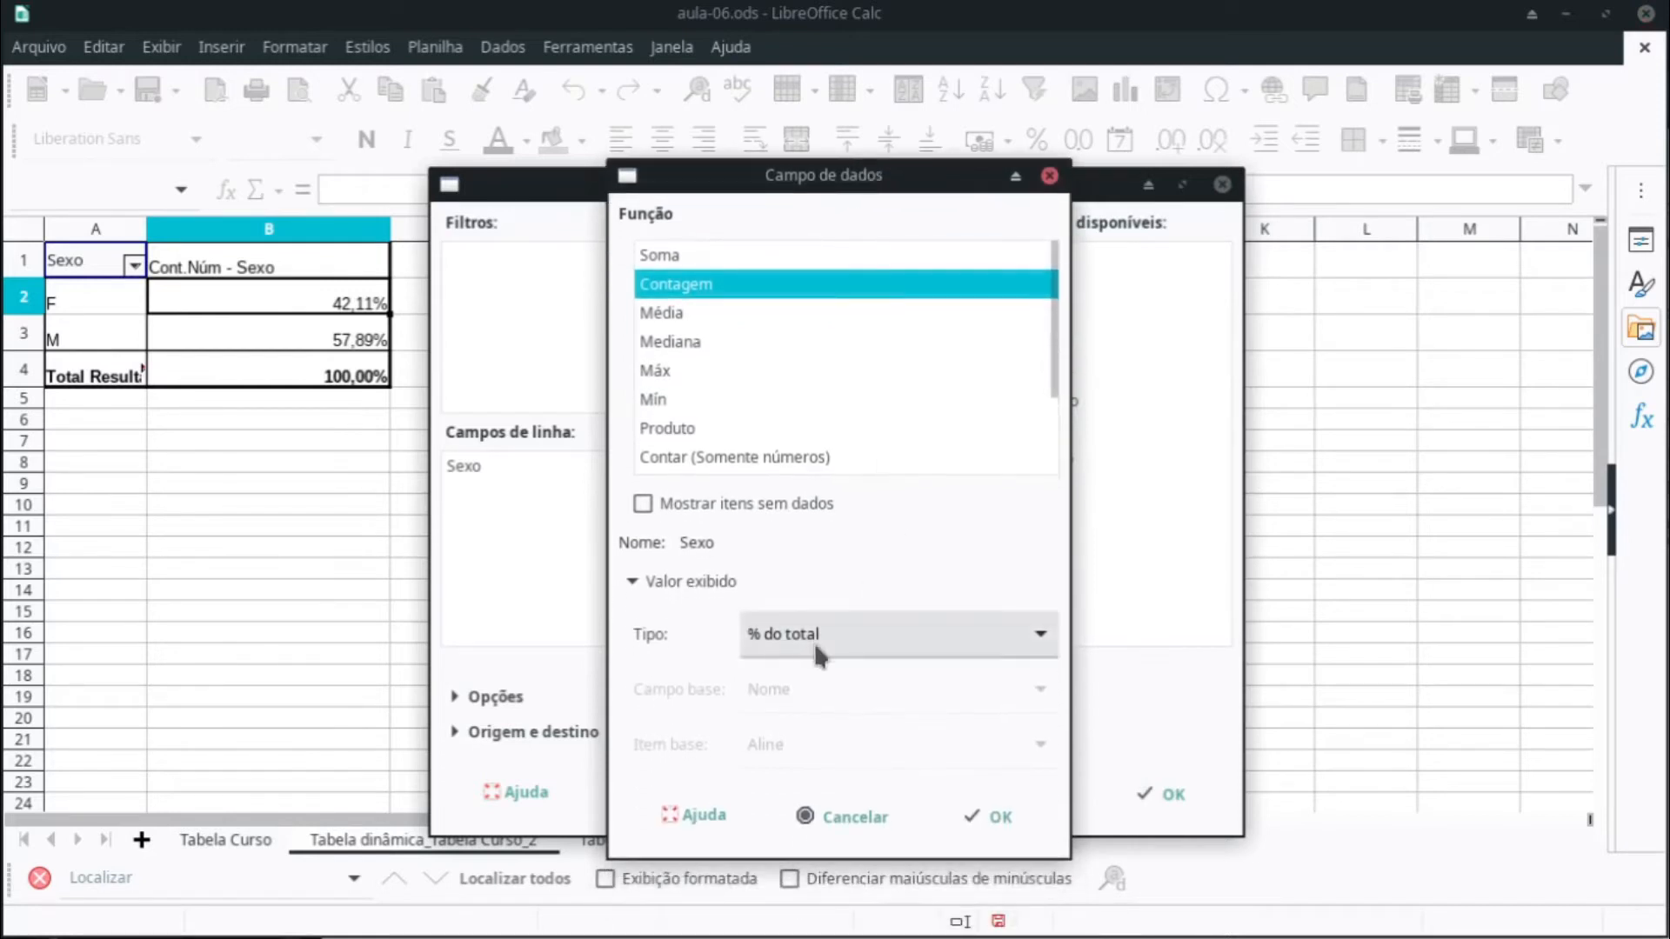
click(990, 816)
click(1166, 809)
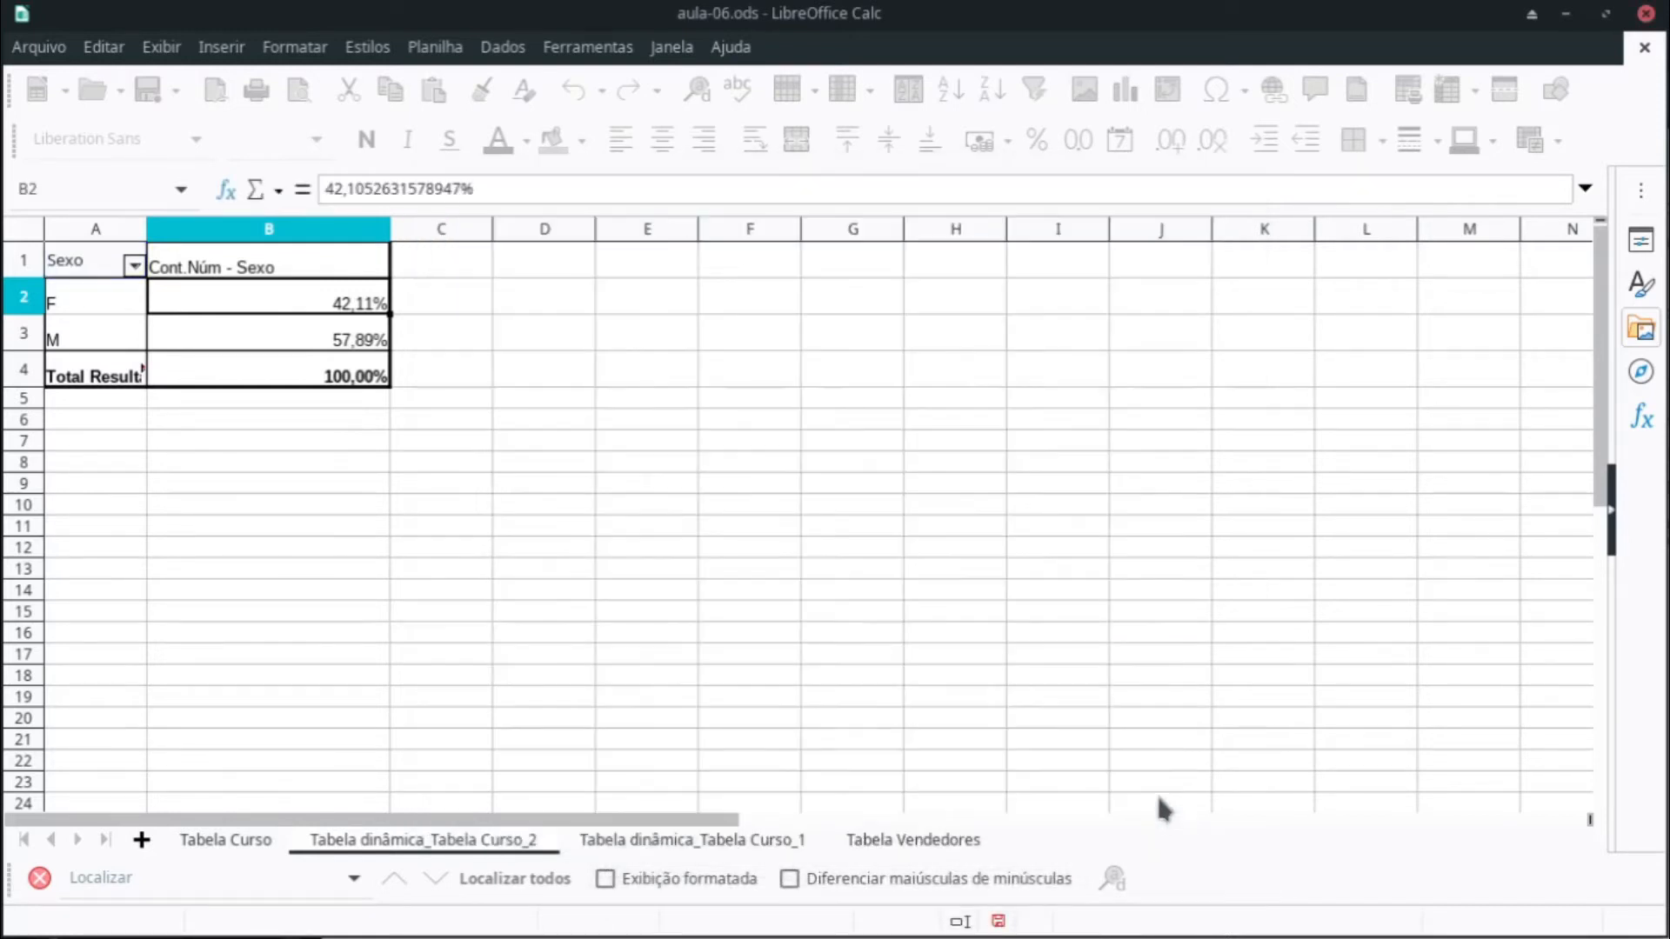
Step: Examine the pivot table's percentages for F, M and the total in column B
click(450, 364)
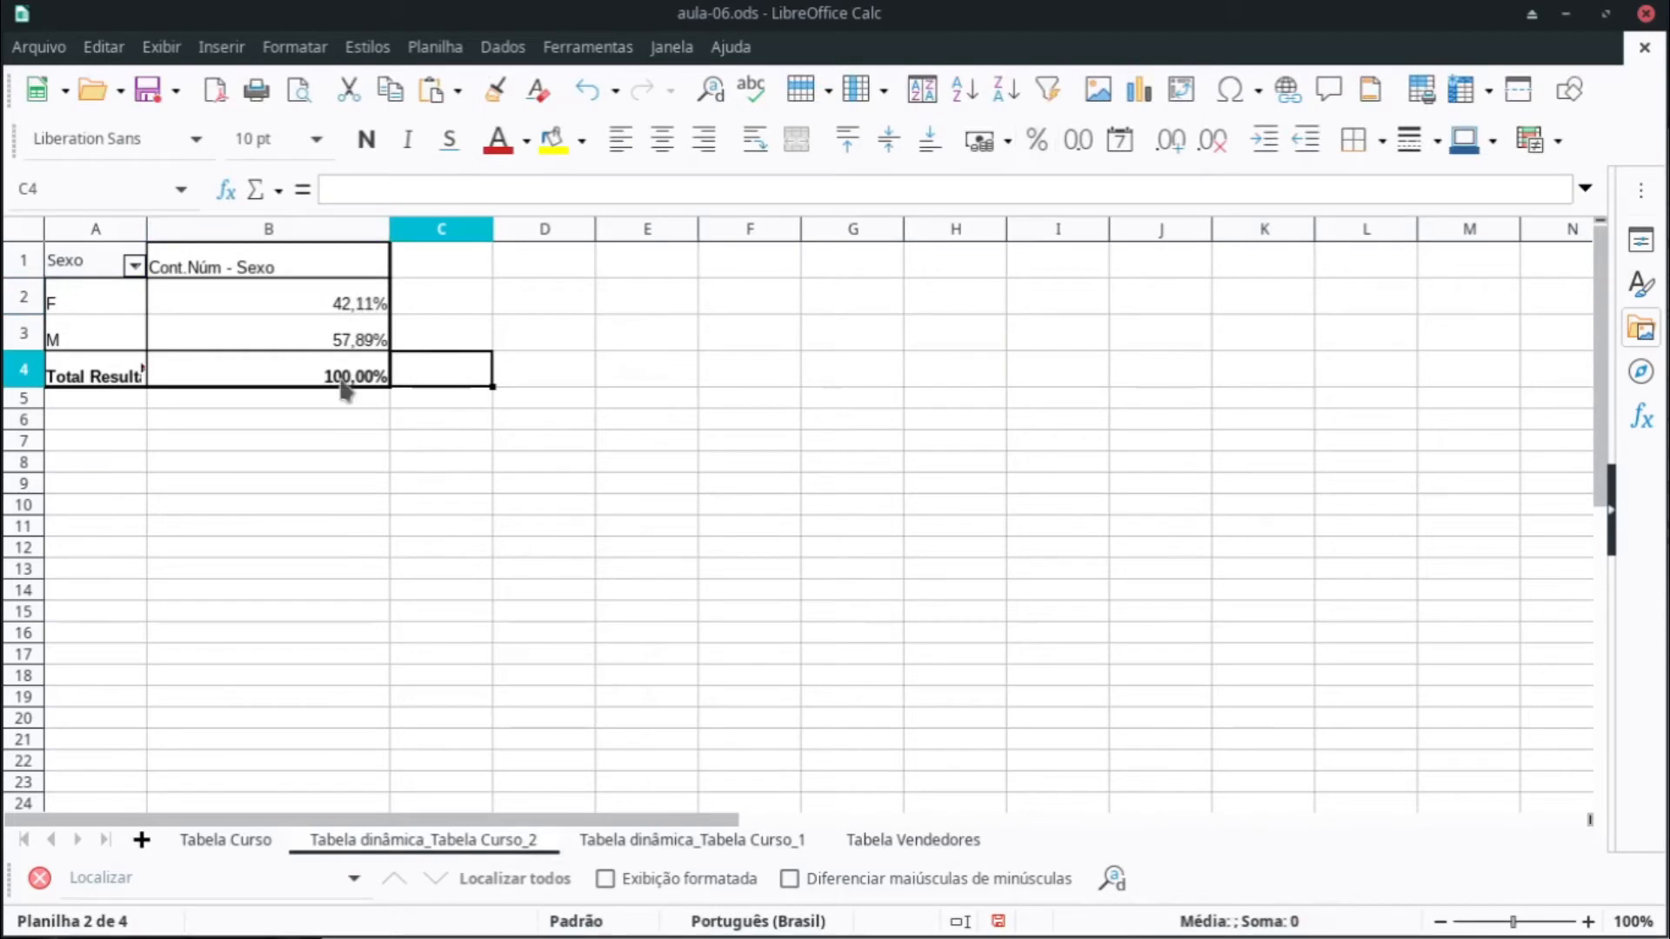
drag(348, 416, 347, 313)
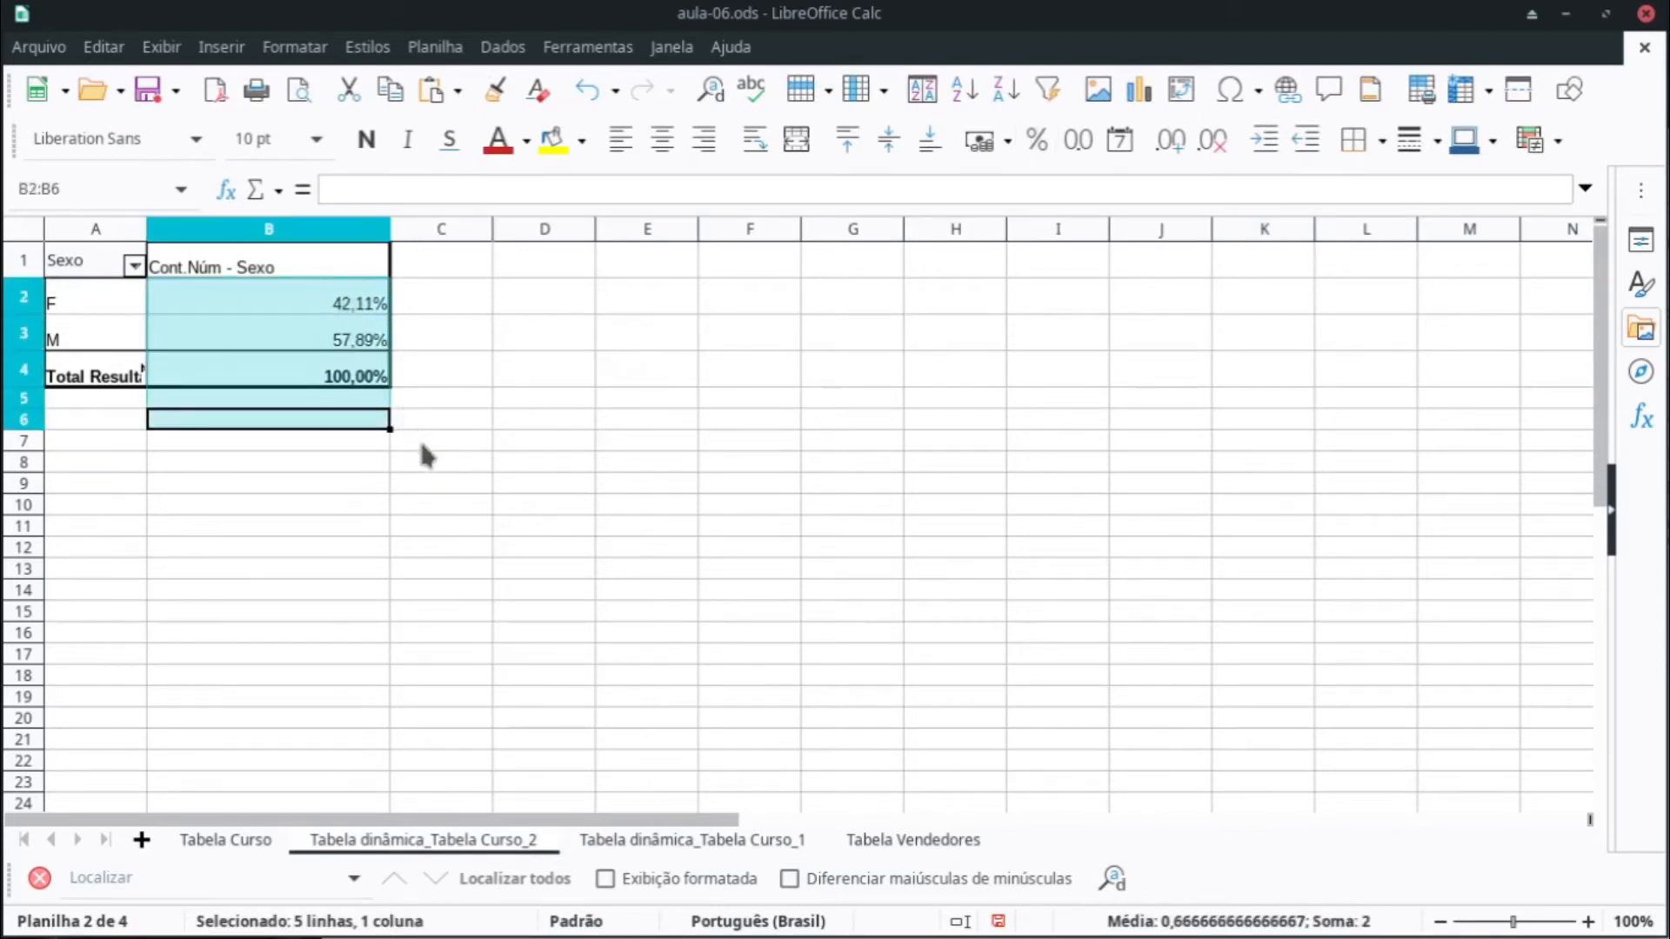
click(441, 483)
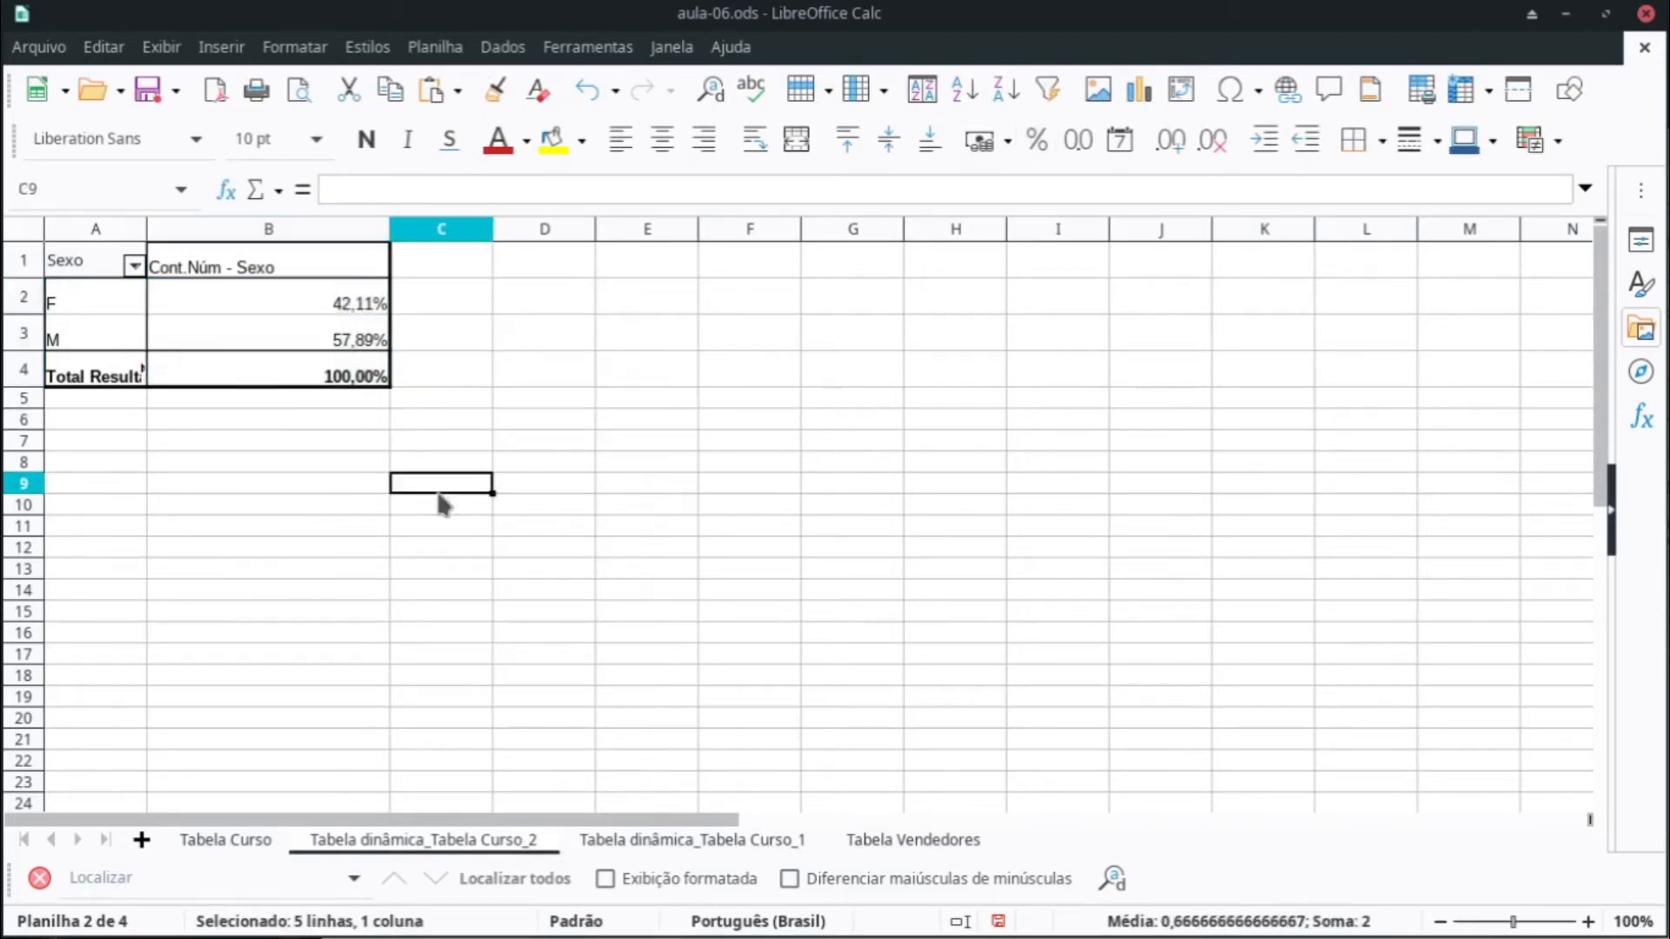
drag(353, 294, 358, 377)
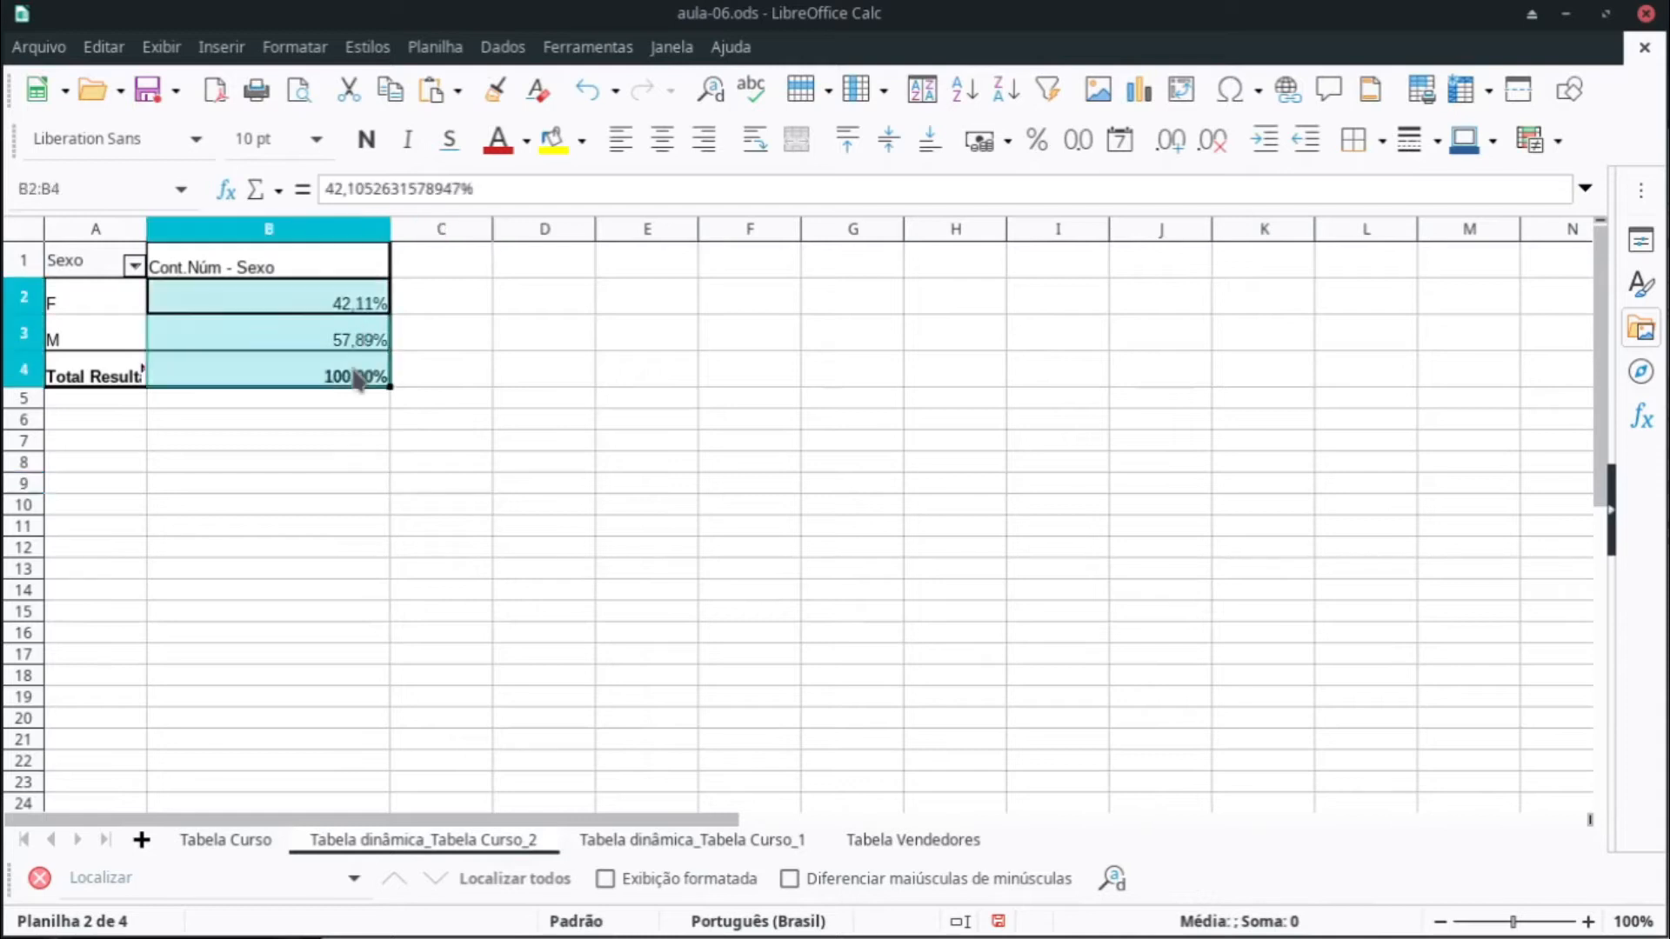
click(441, 375)
click(335, 376)
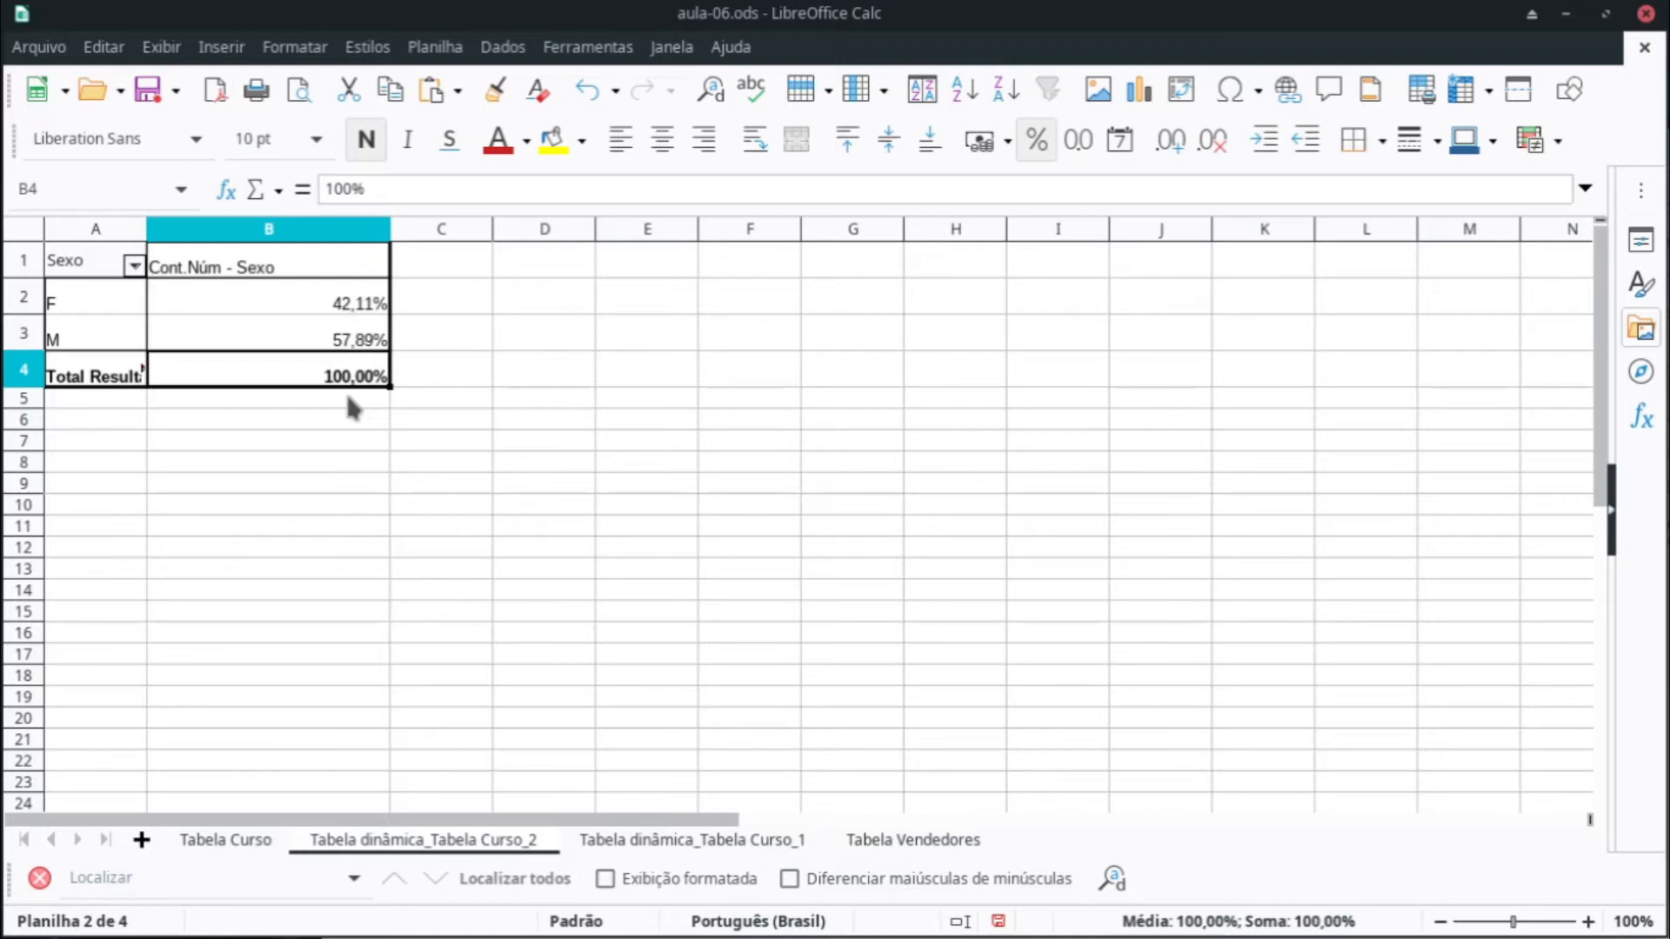
Step: Add Sexo a second time to the pivot table's data fields with the Contagem function, update the table, and select the percentages B3:B5
right_click(326, 346)
click(392, 473)
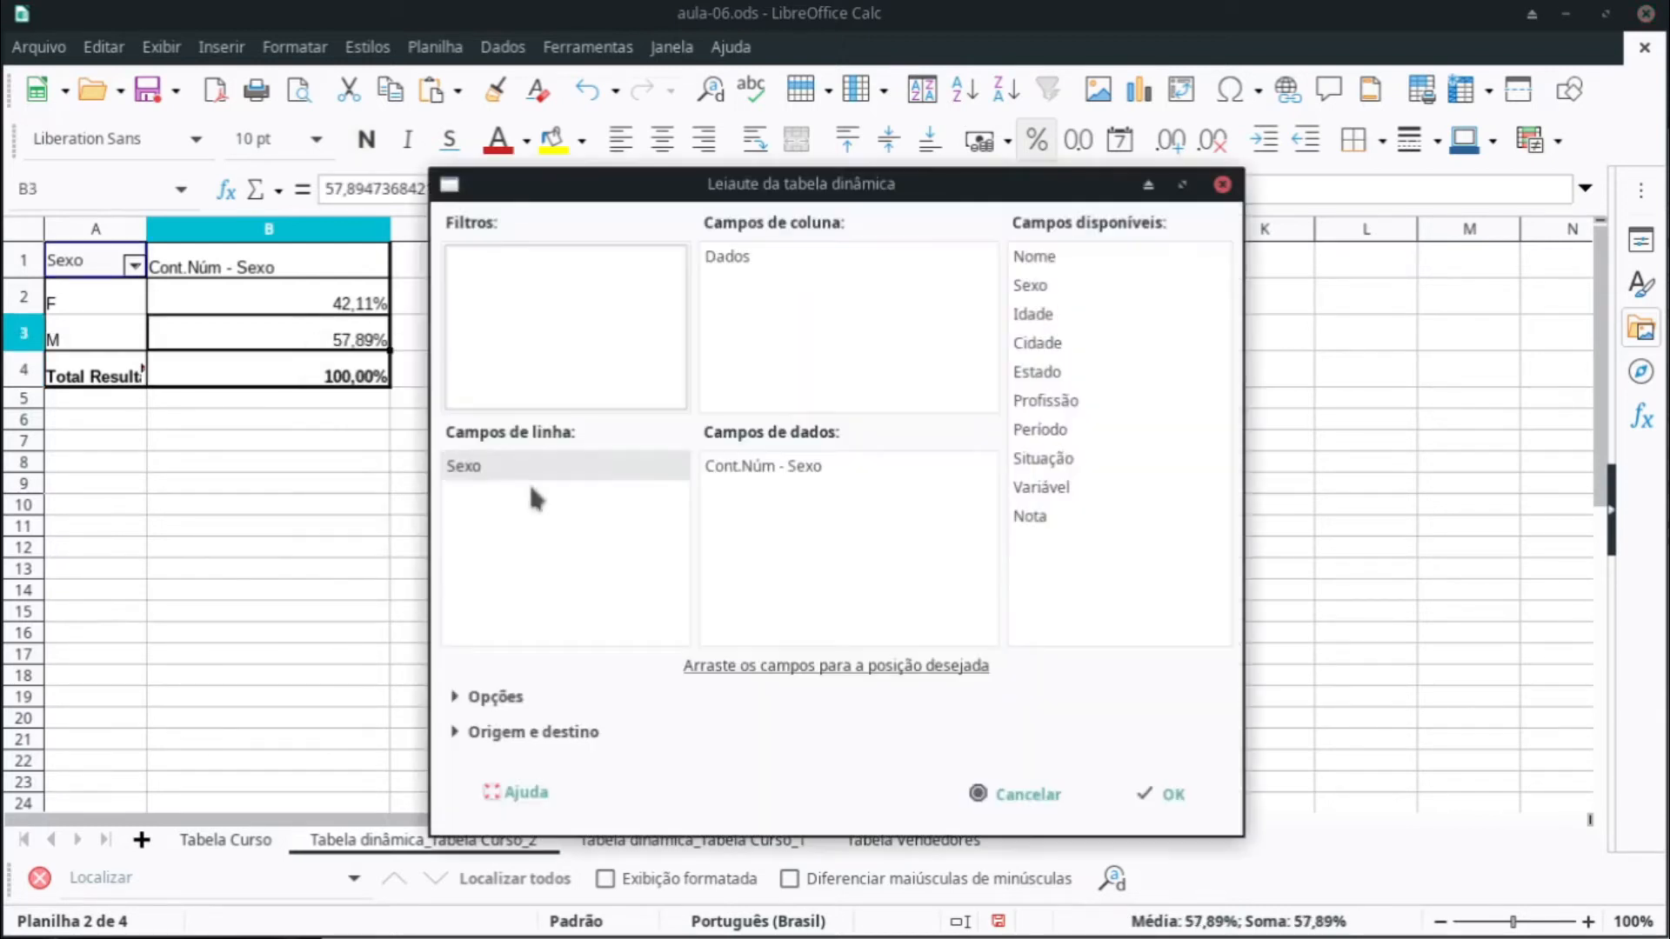
drag(1030, 285, 835, 500)
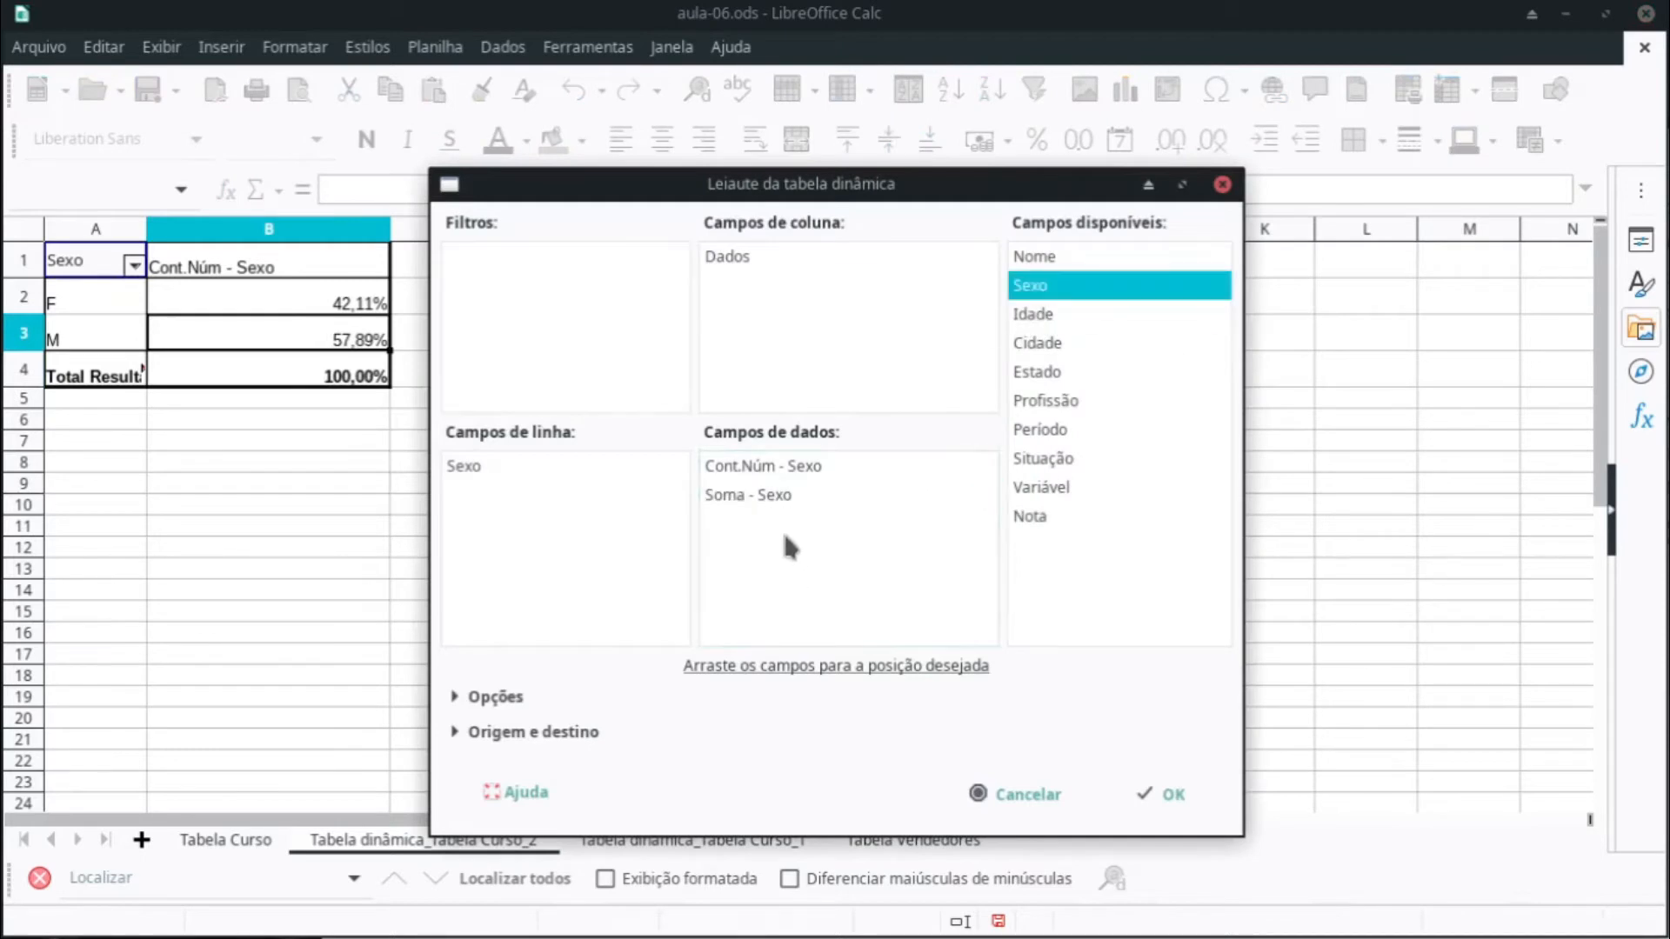
double_click(766, 487)
click(739, 402)
click(991, 758)
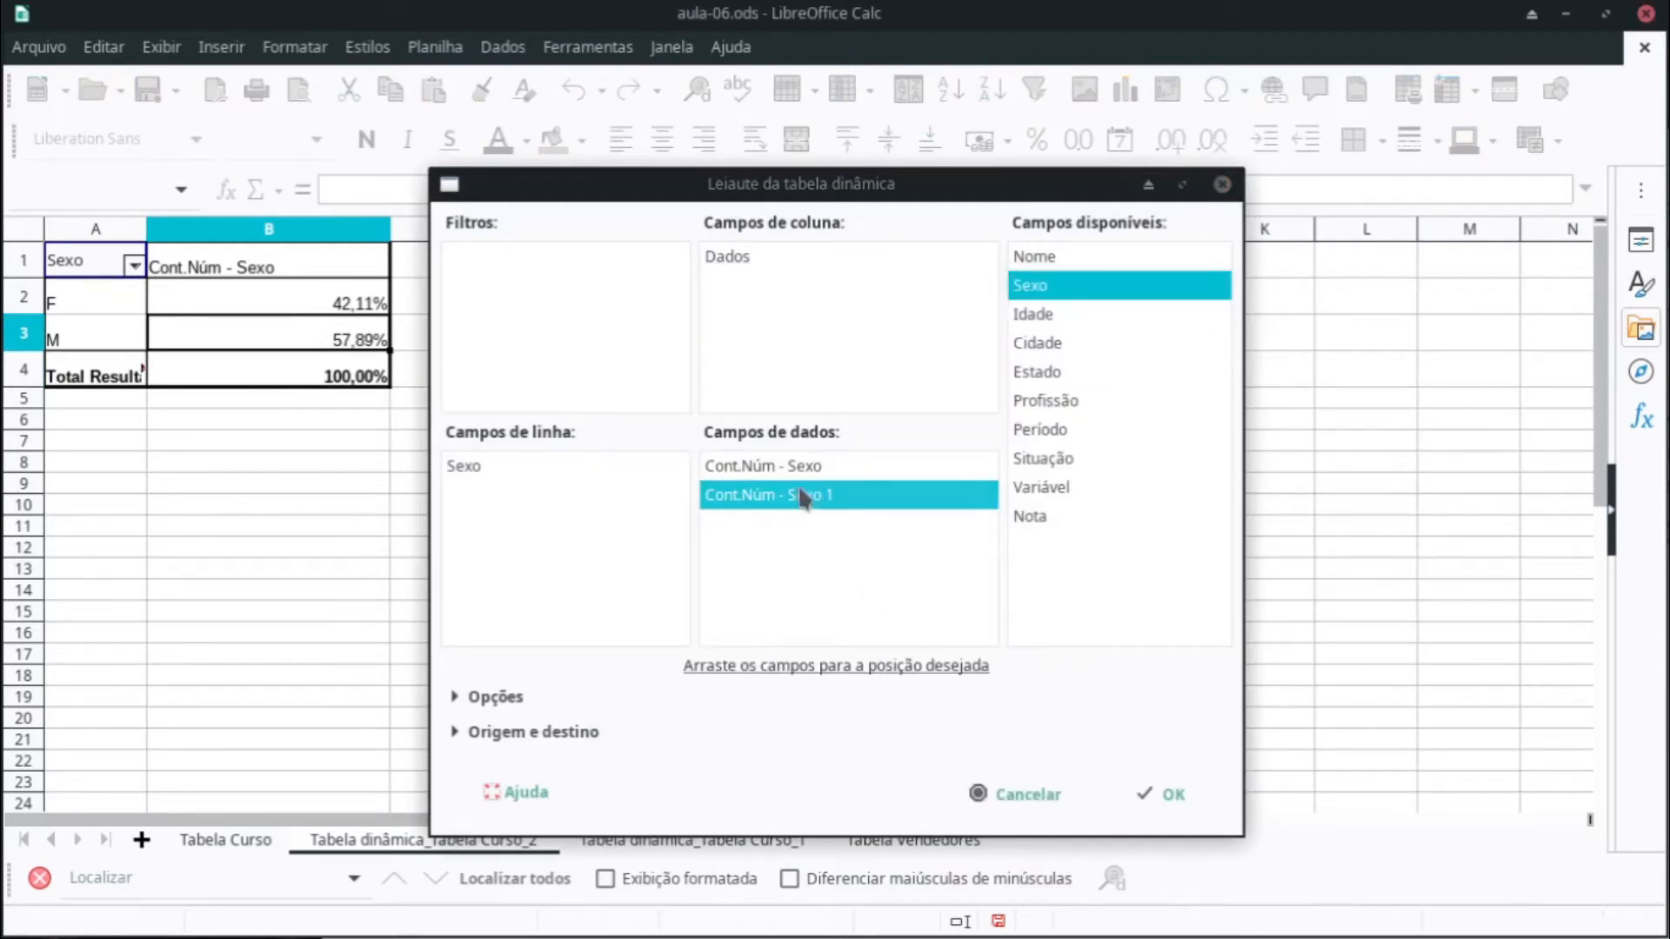
click(1147, 794)
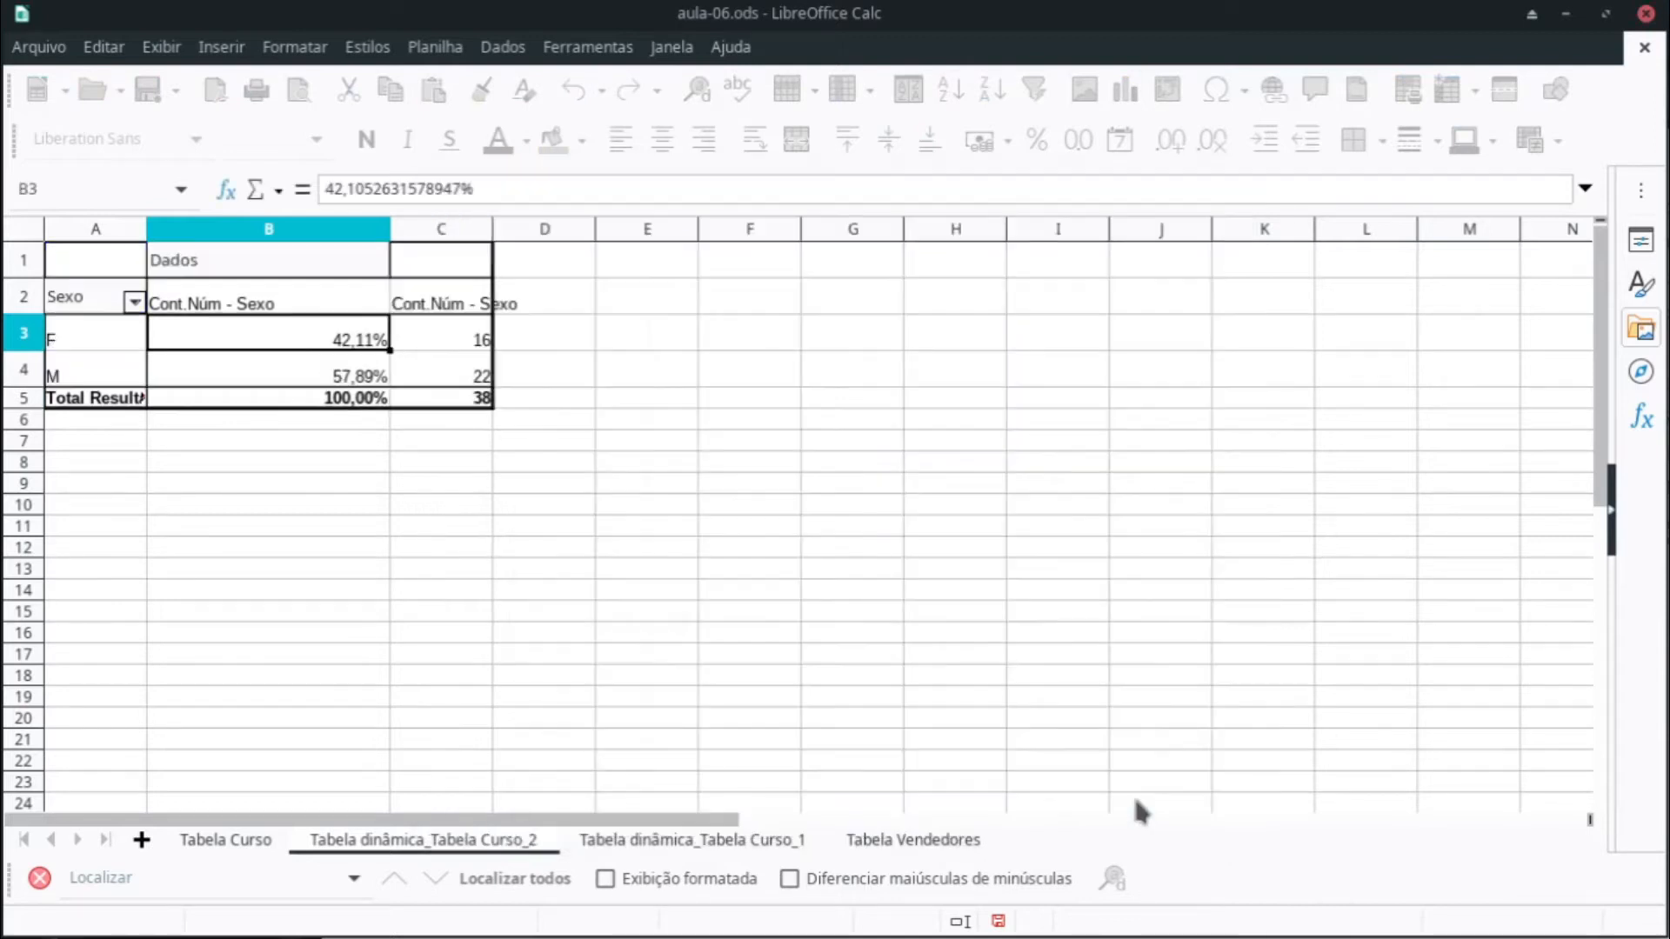
click(485, 467)
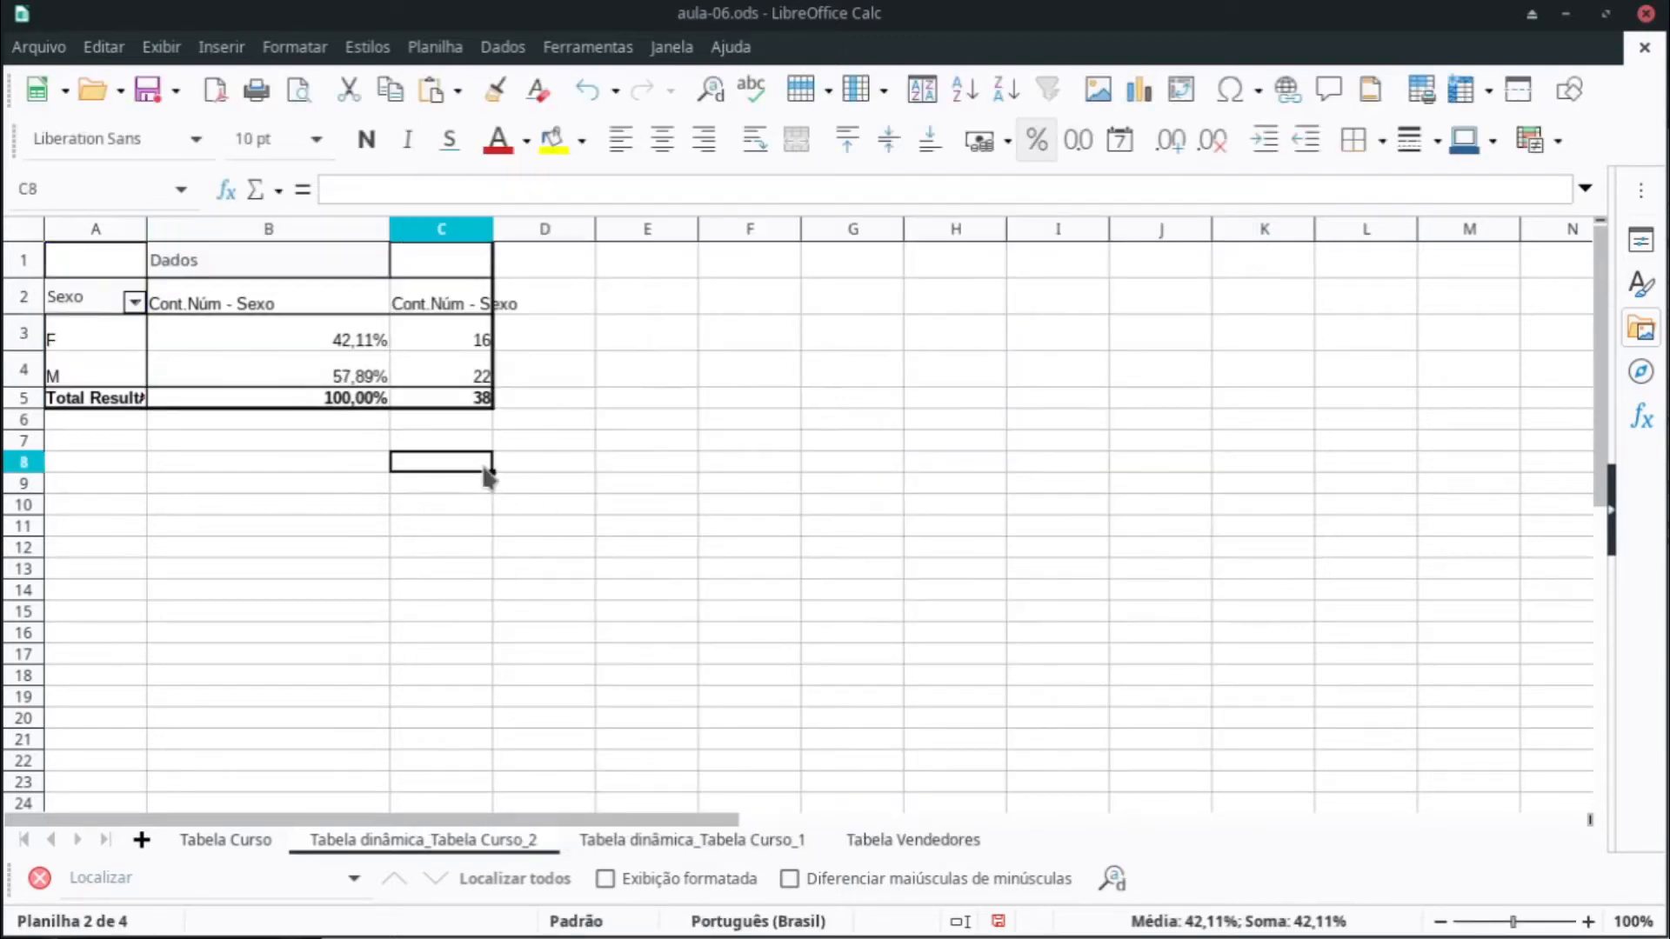
drag(378, 346, 369, 401)
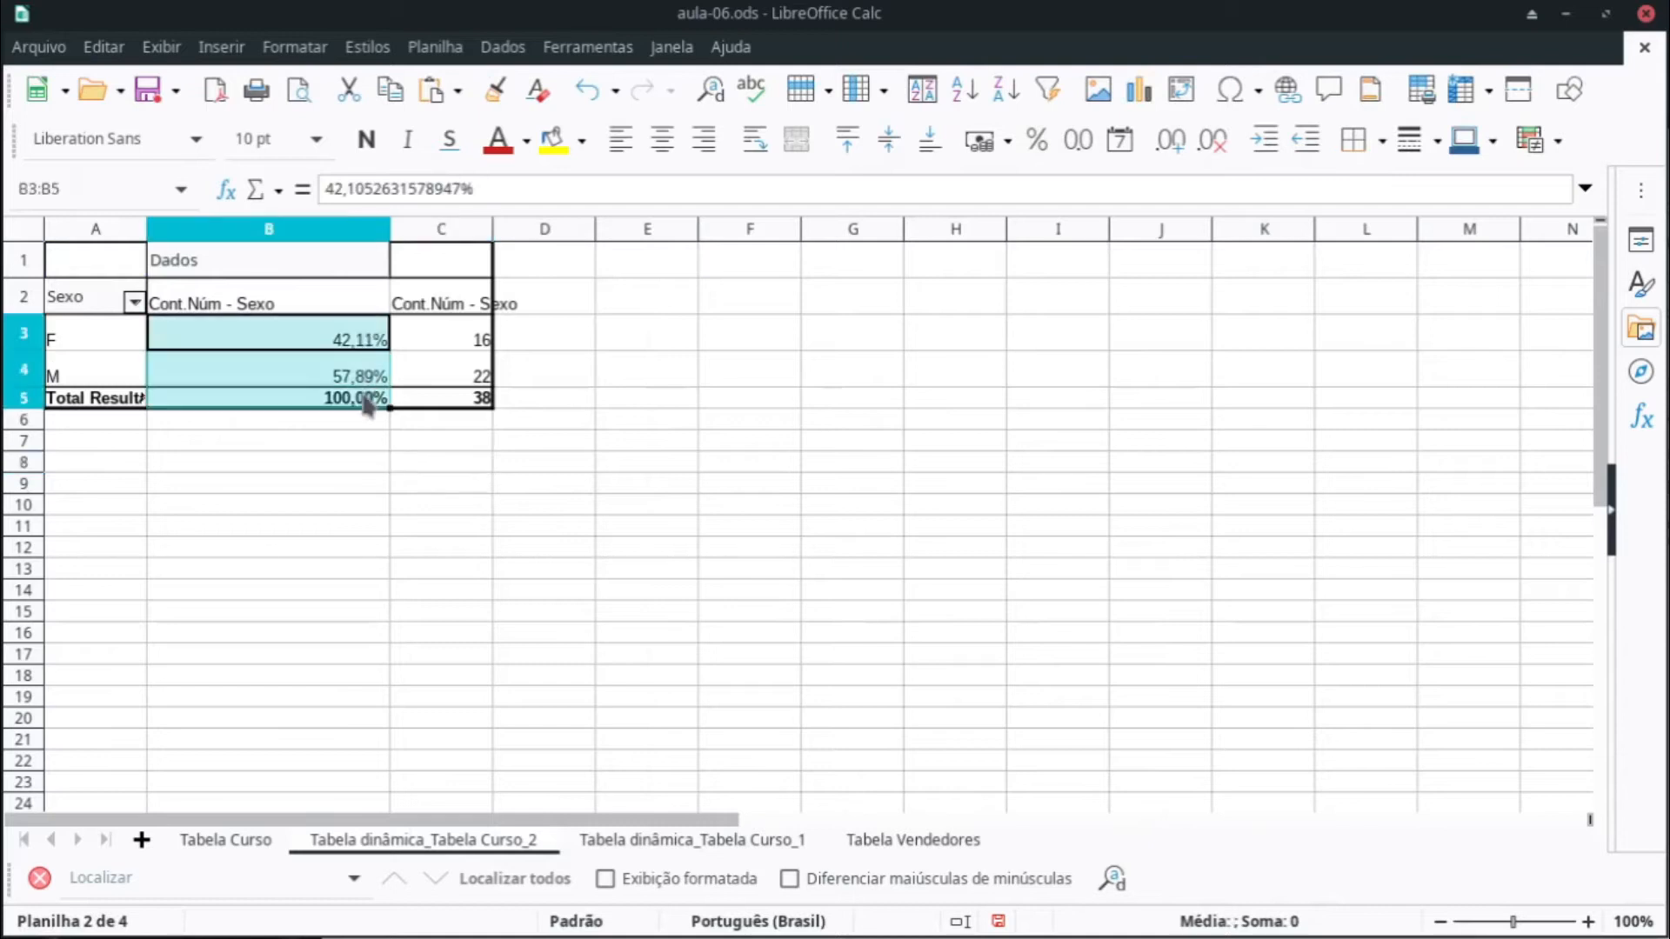
Step: Compare the pivot table's percentages in B3:B5 with the counts in C3:C5
drag(436, 343, 428, 418)
click(446, 481)
drag(443, 341, 452, 402)
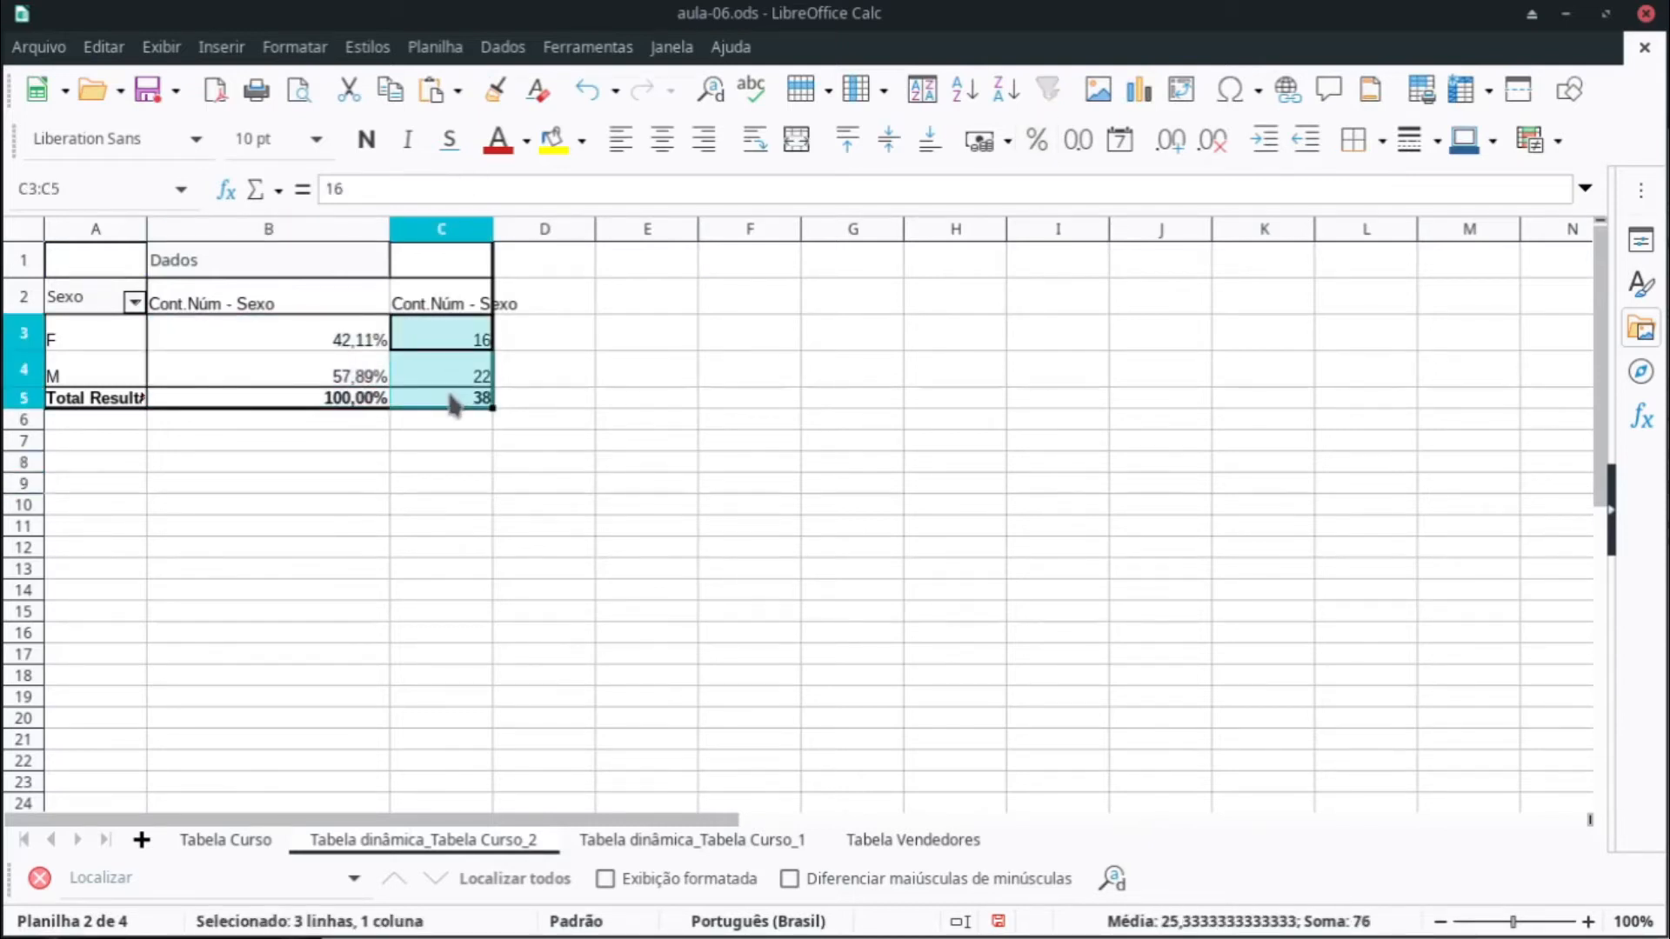
click(462, 473)
drag(459, 336, 452, 401)
drag(342, 340, 365, 400)
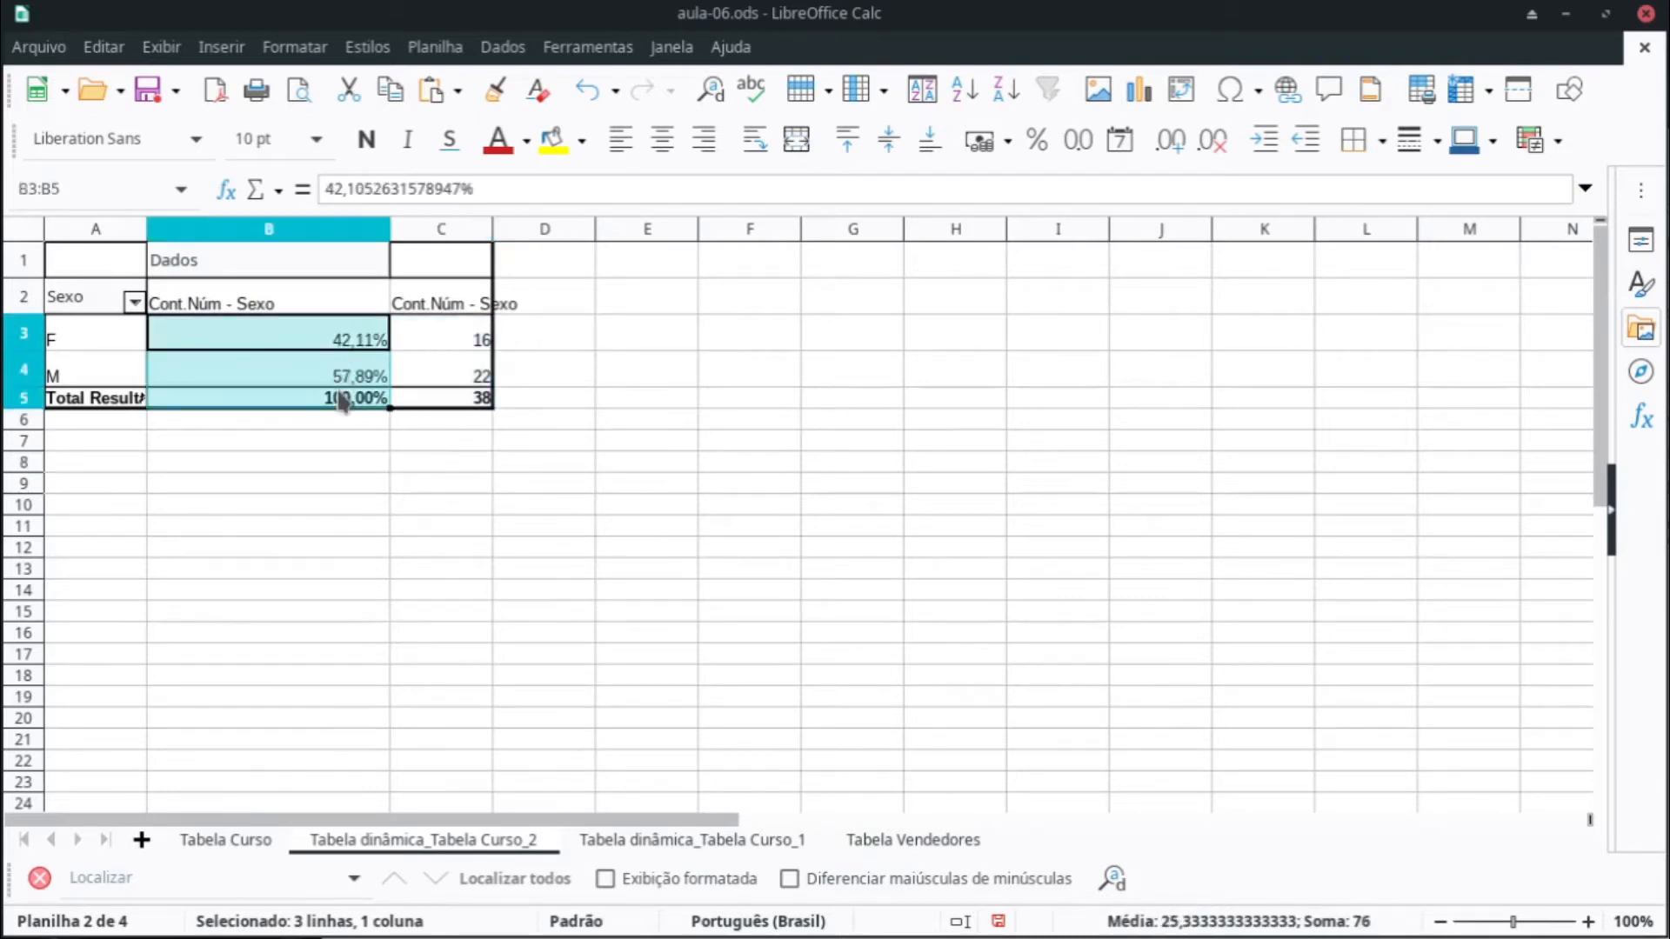
click(398, 427)
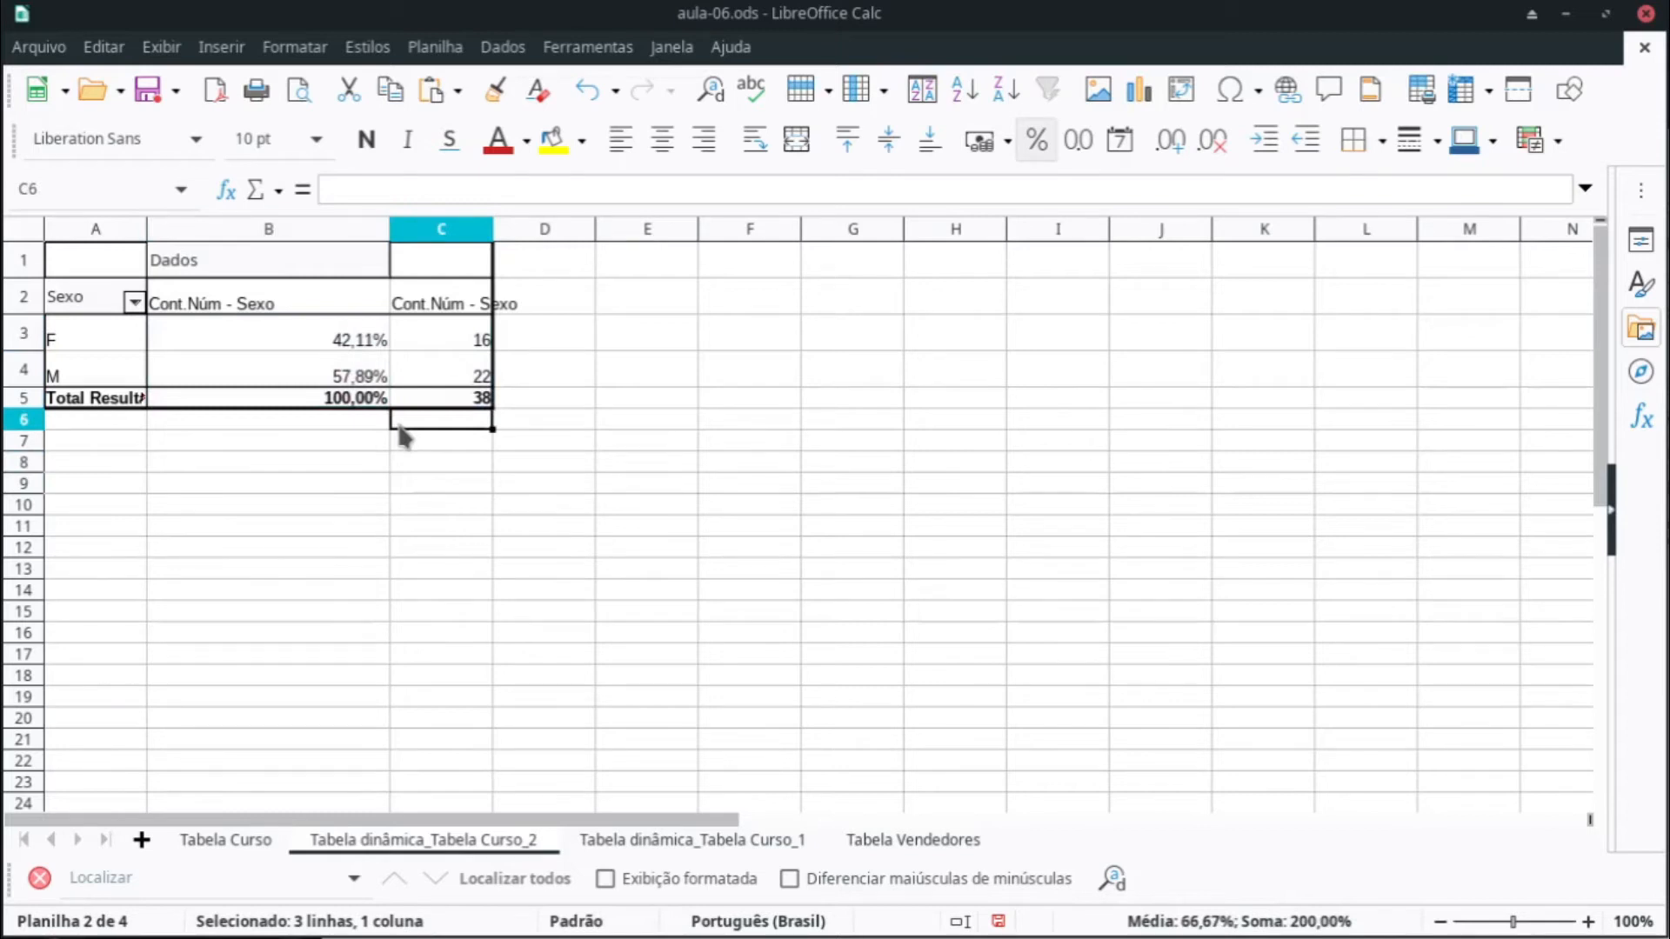
drag(339, 337, 358, 403)
click(366, 402)
drag(439, 335, 432, 399)
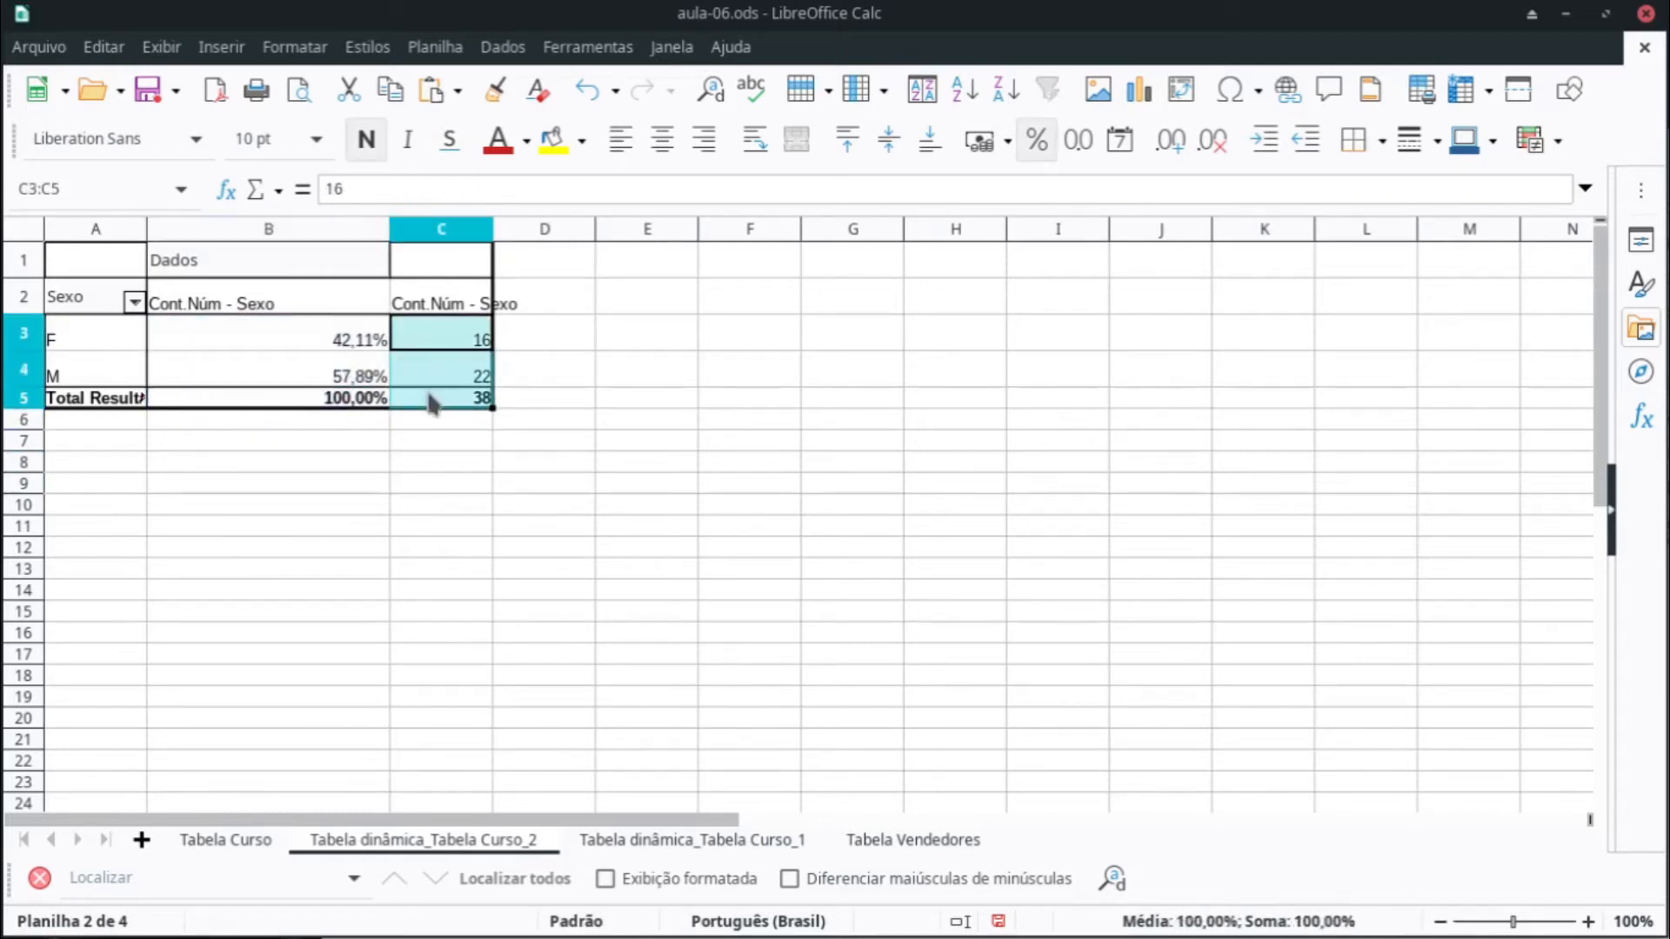
click(426, 446)
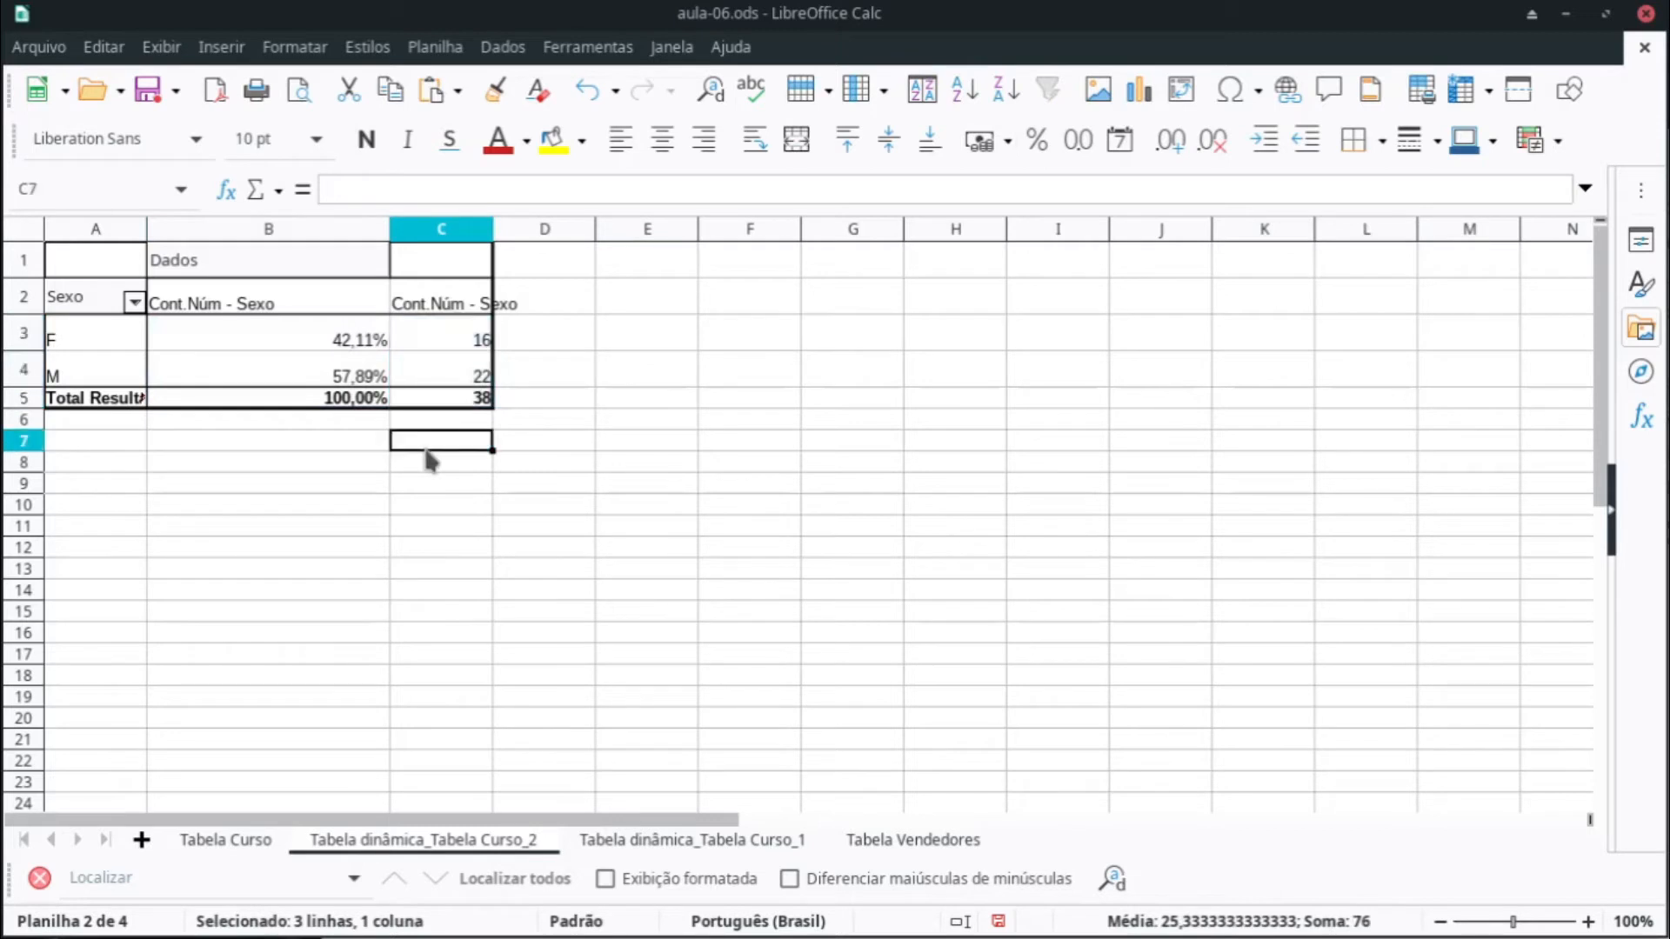
Step: Switch to the Tabela Curso sheet and select the Nome header cell A1
click(246, 848)
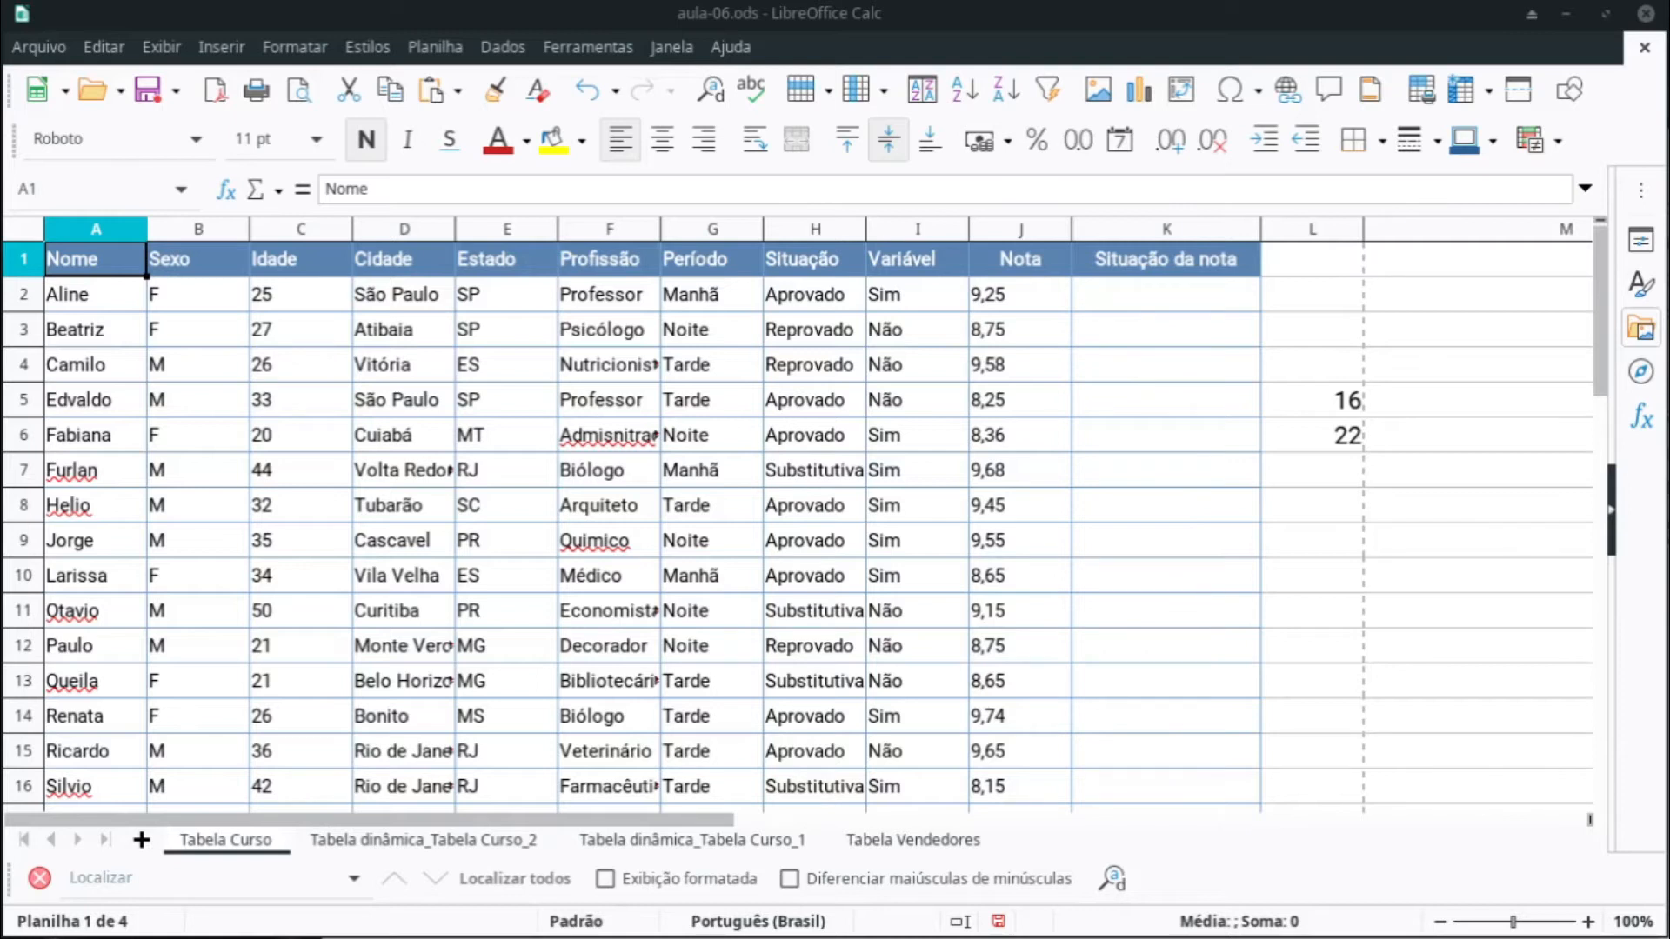
click(687, 277)
click(104, 265)
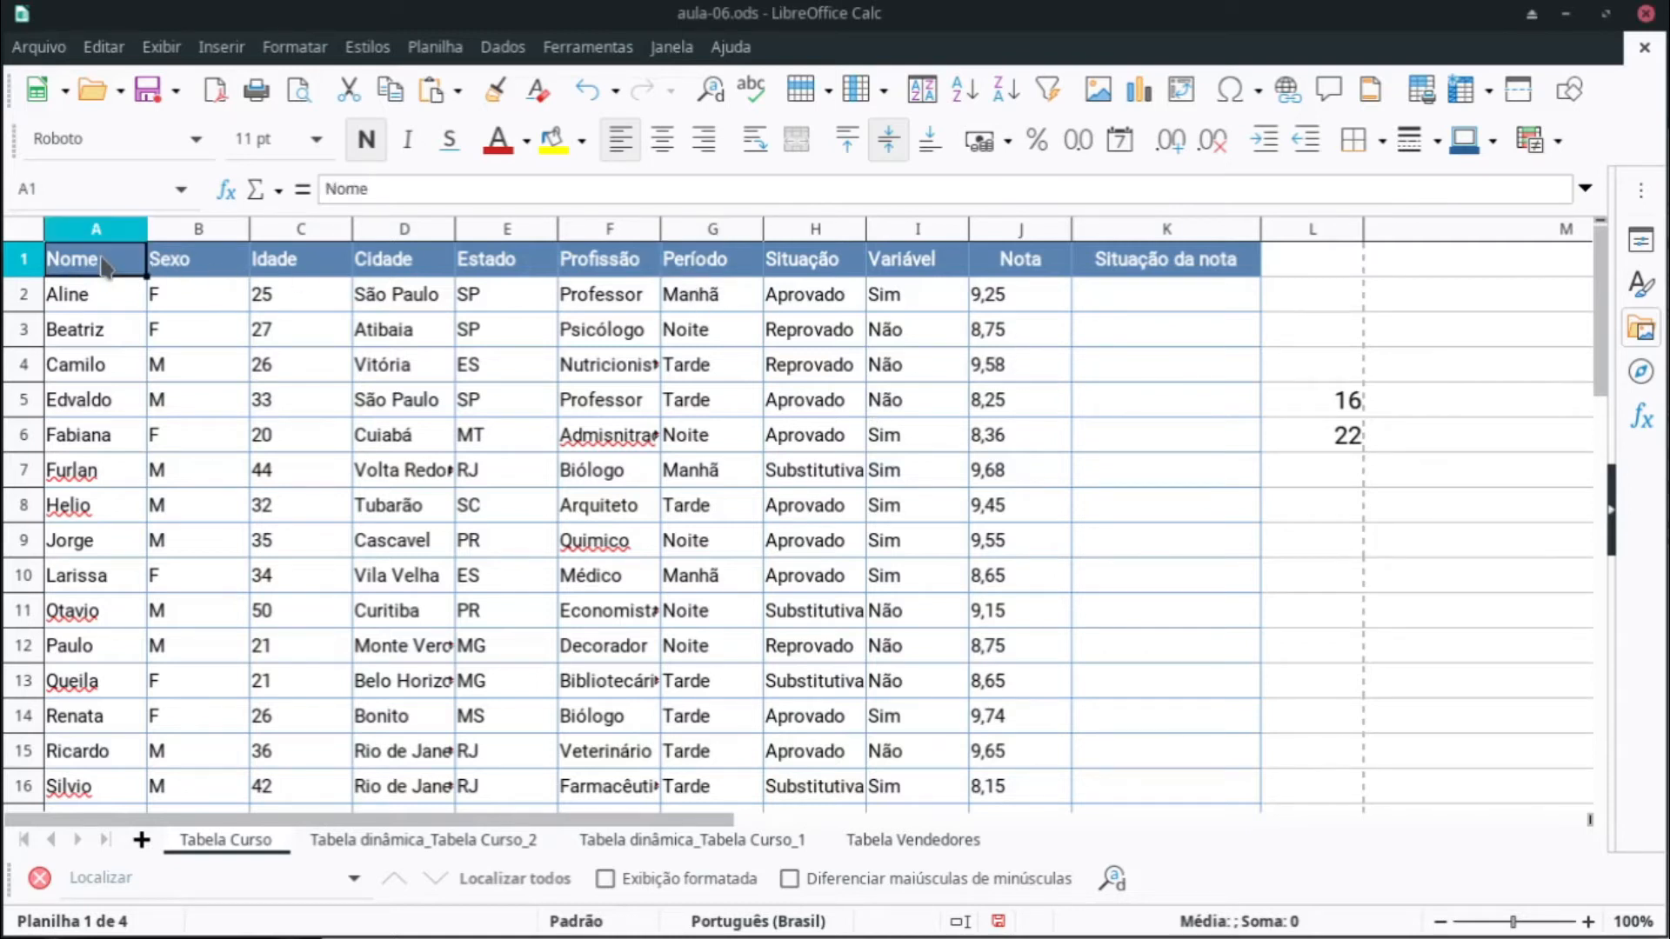
key(ctrl+shift+Right)
key(ctrl+shift+Down)
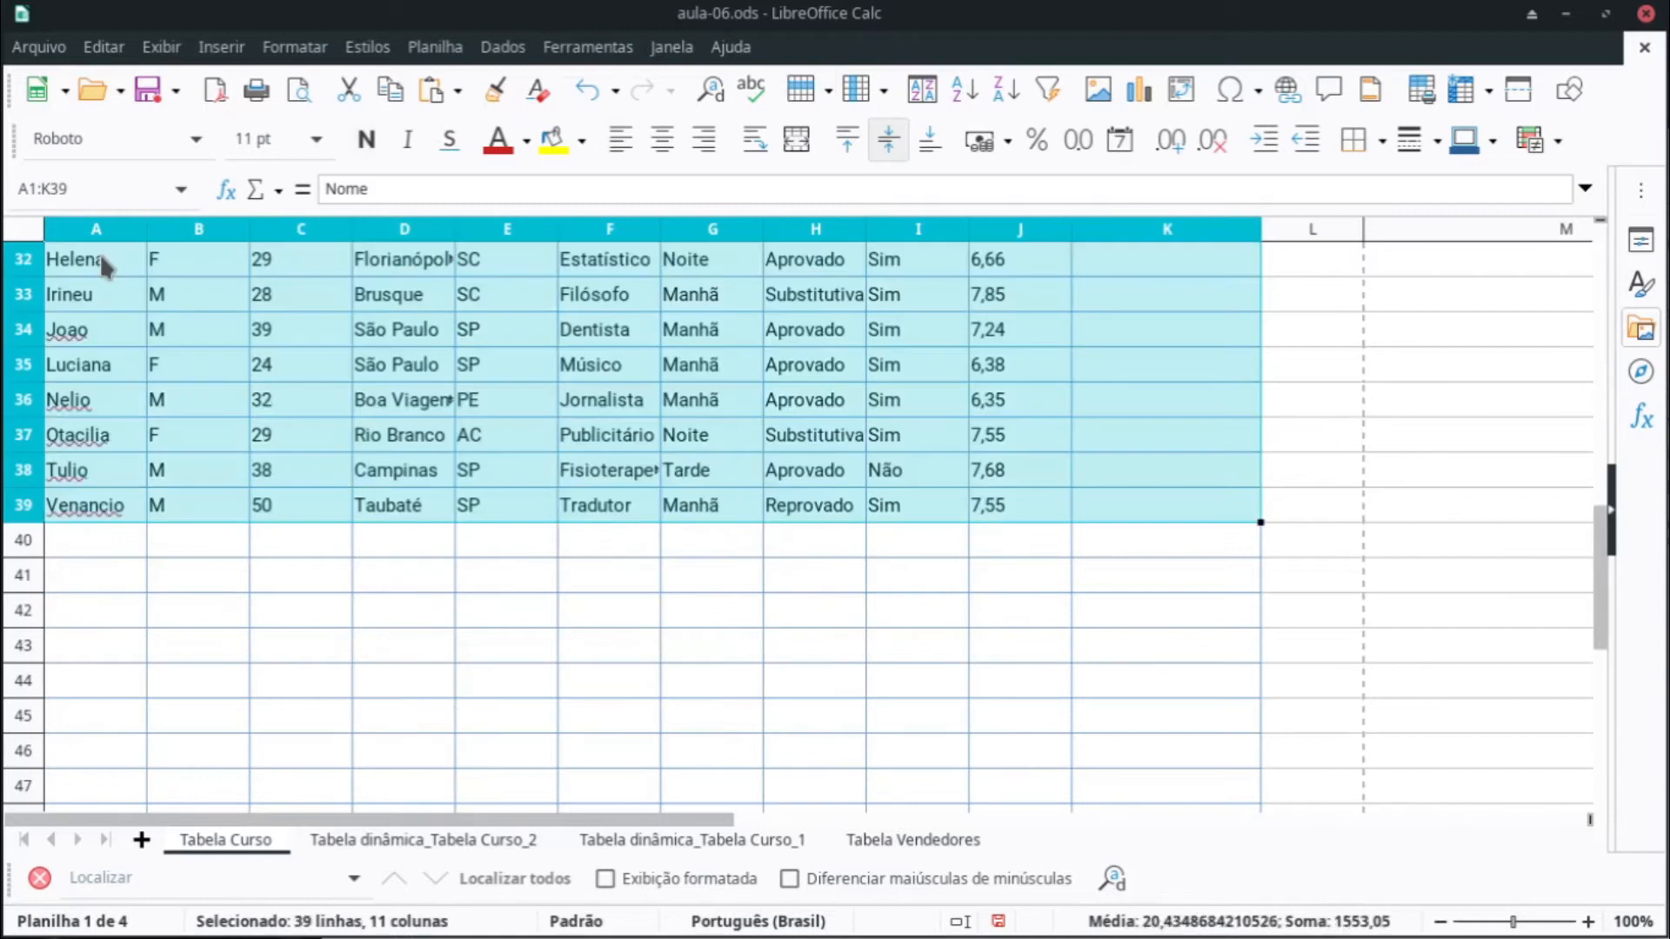
scroll(107, 267, up, 11)
click(105, 266)
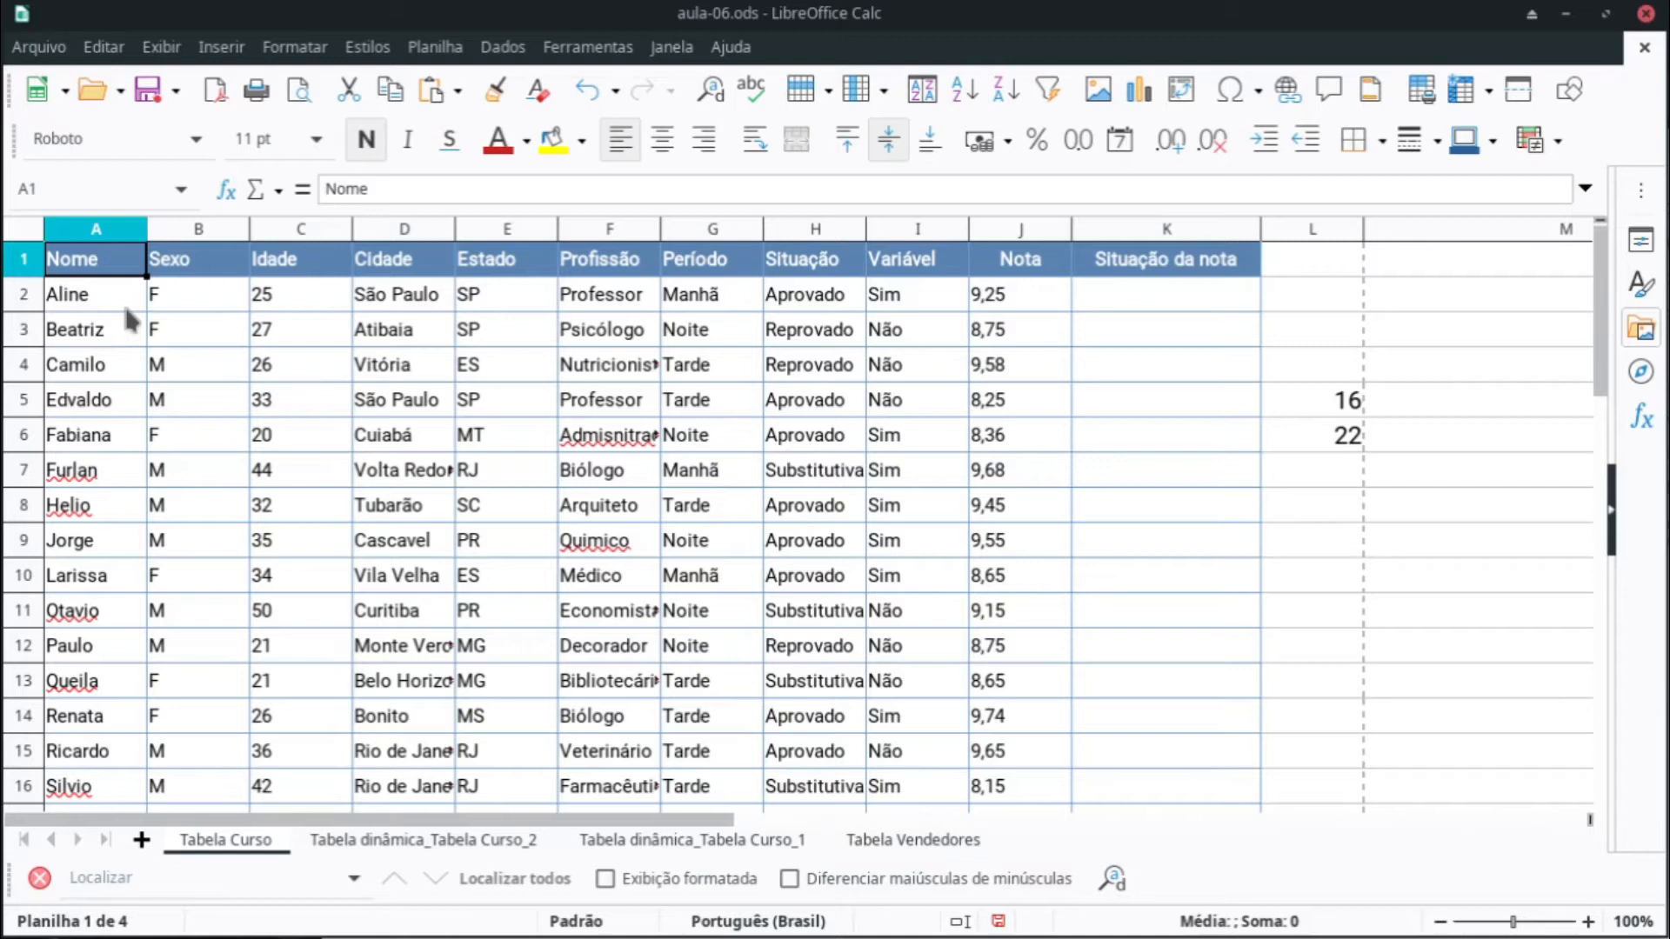
Step: Select the whole course table A1:K39 and start a new pivot table from the current selection
key(ctrl+shift+Right)
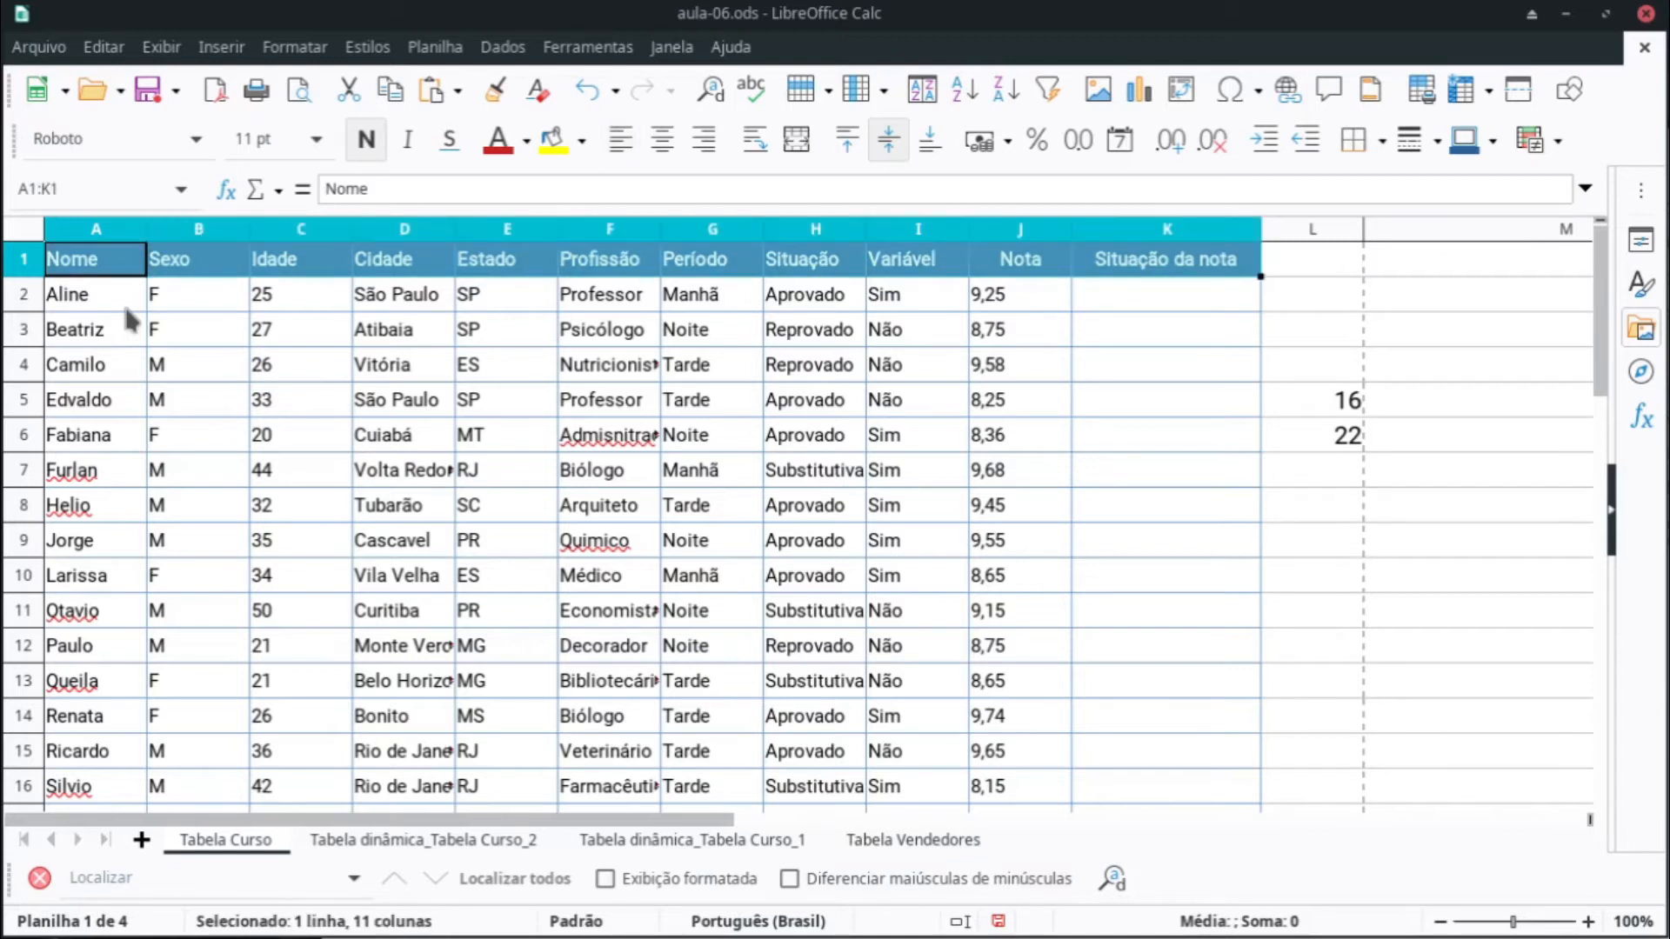
key(ctrl+shift+Down)
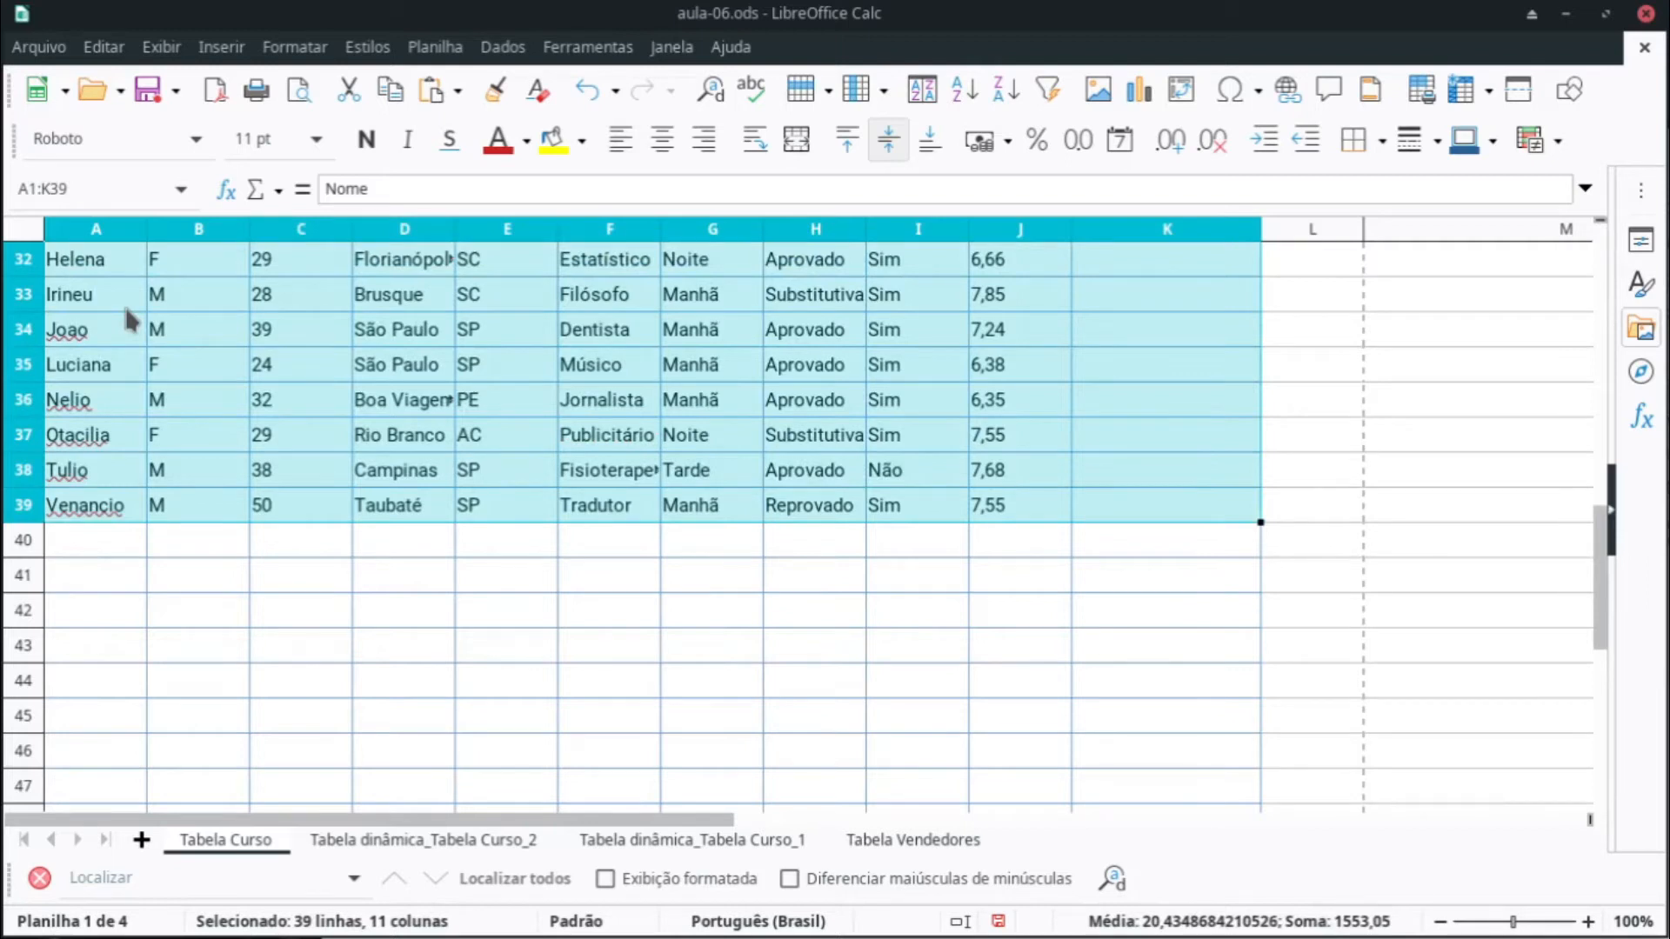
scroll(709, 615, up, 9)
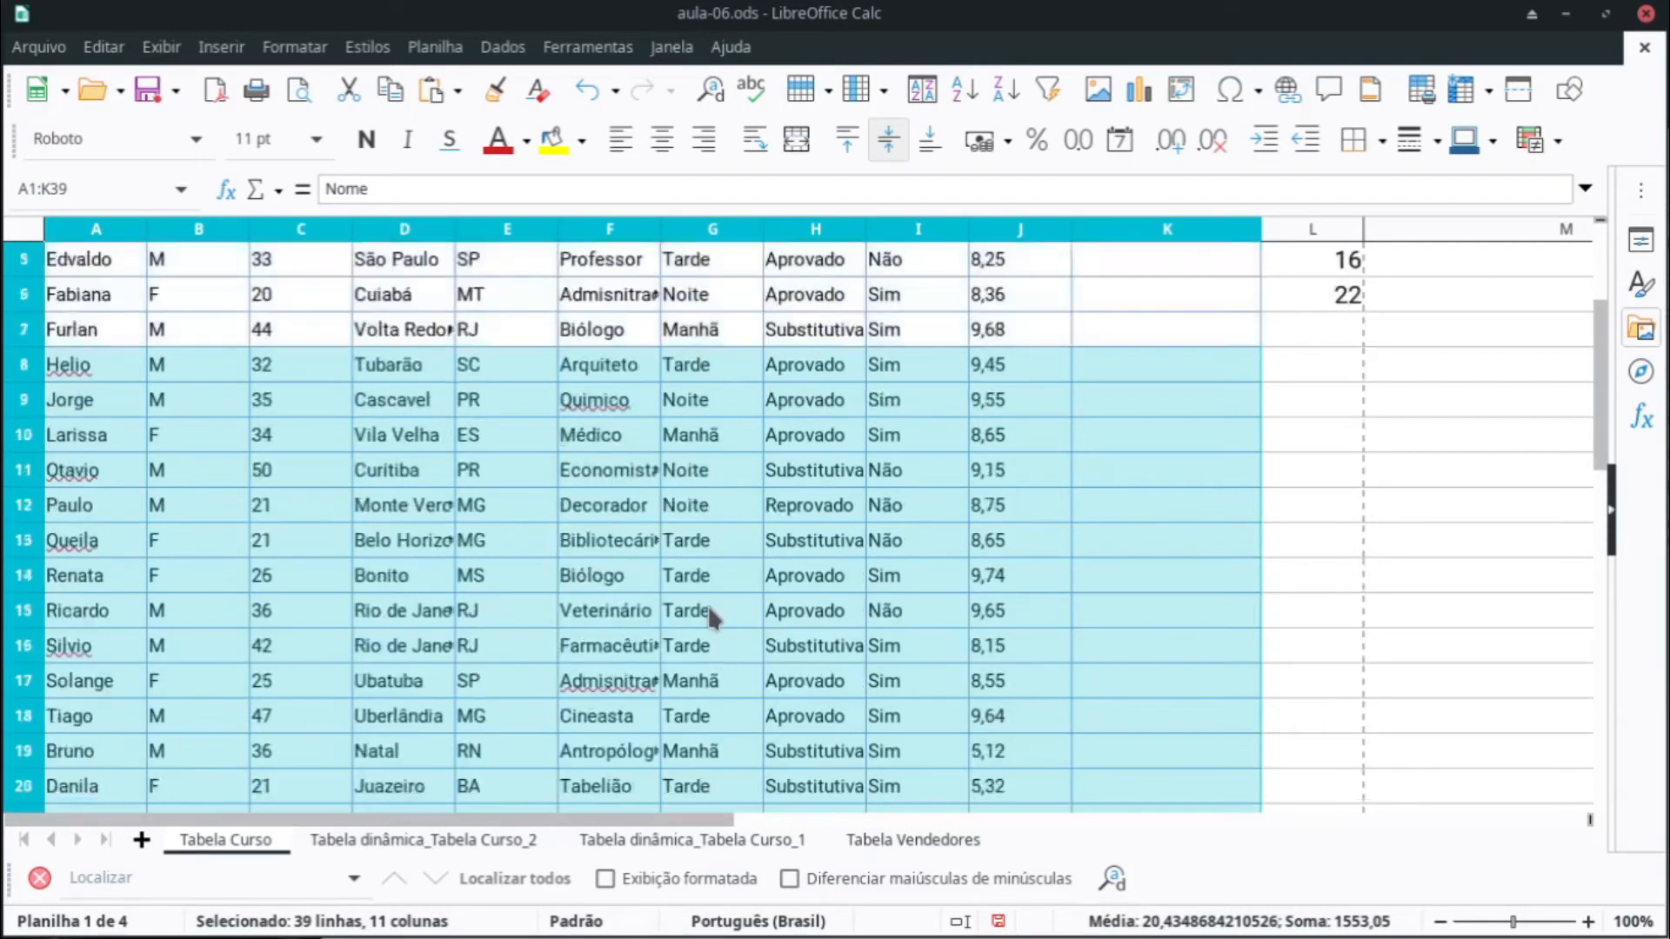
scroll(709, 615, up, 2)
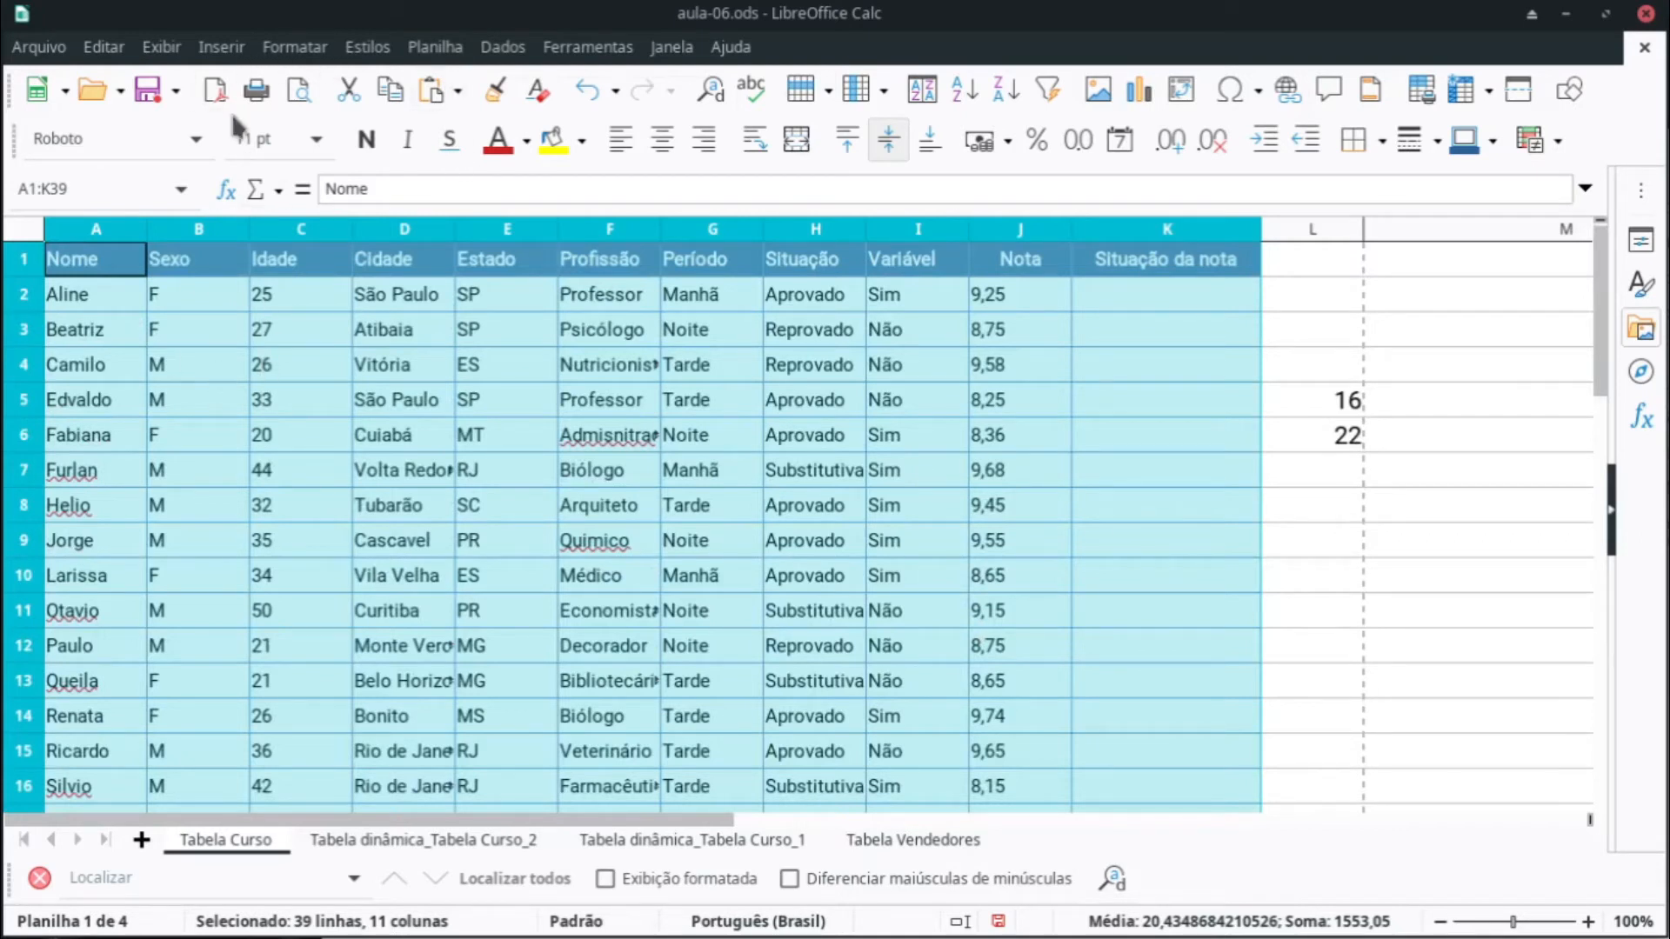
click(221, 47)
click(274, 157)
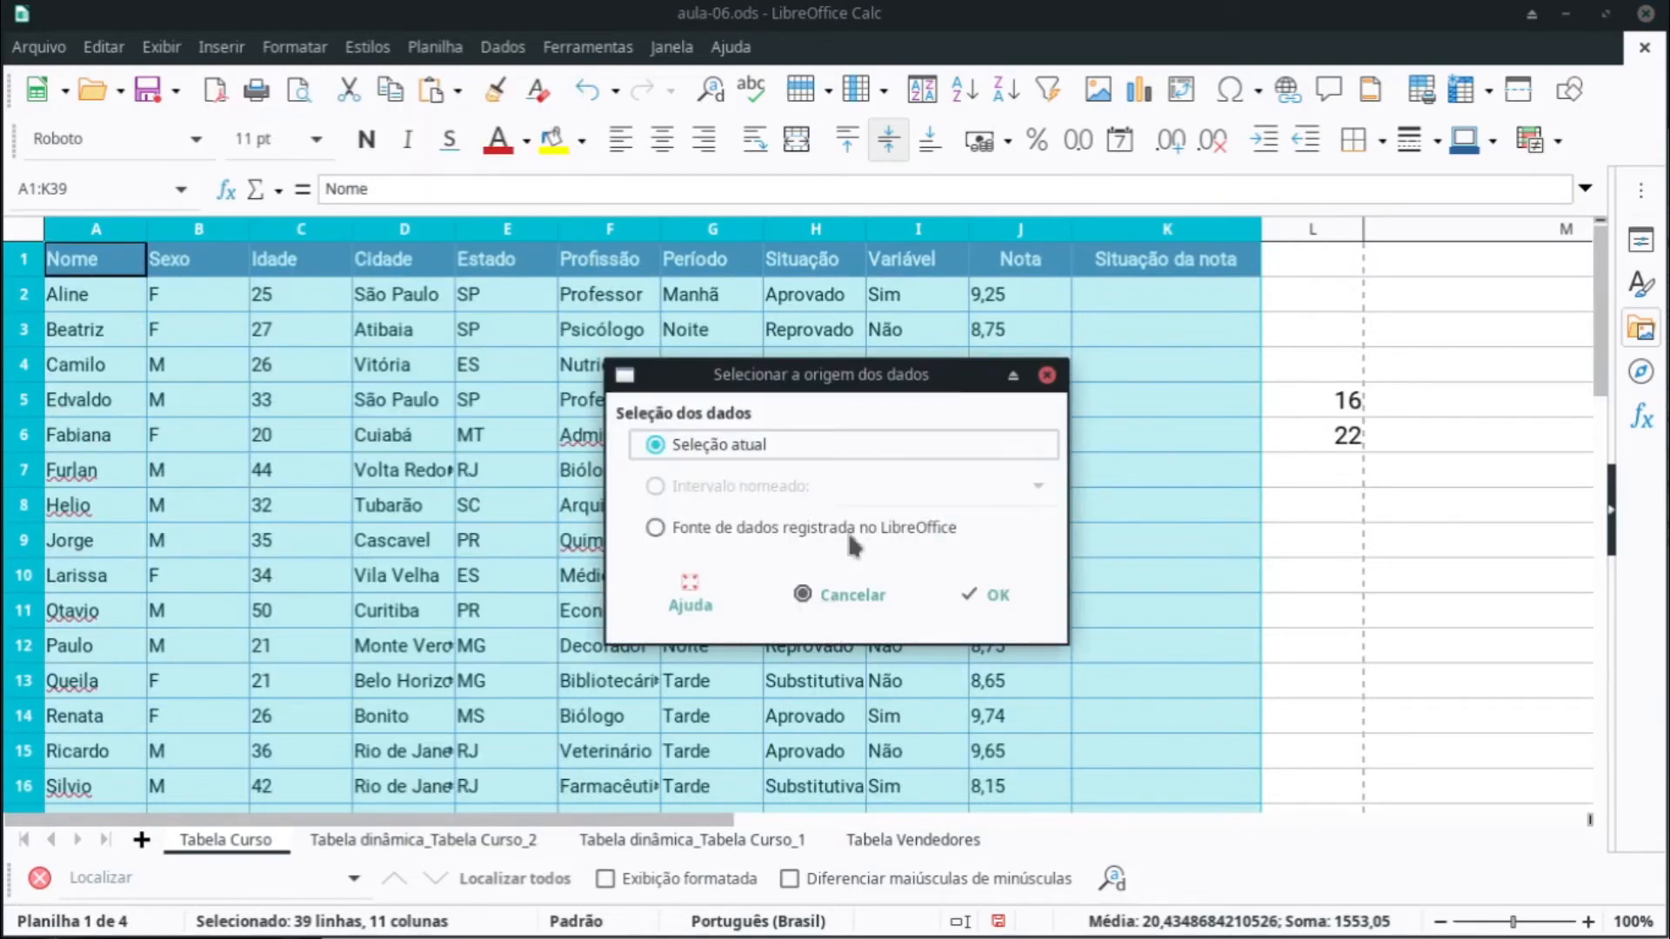
click(990, 595)
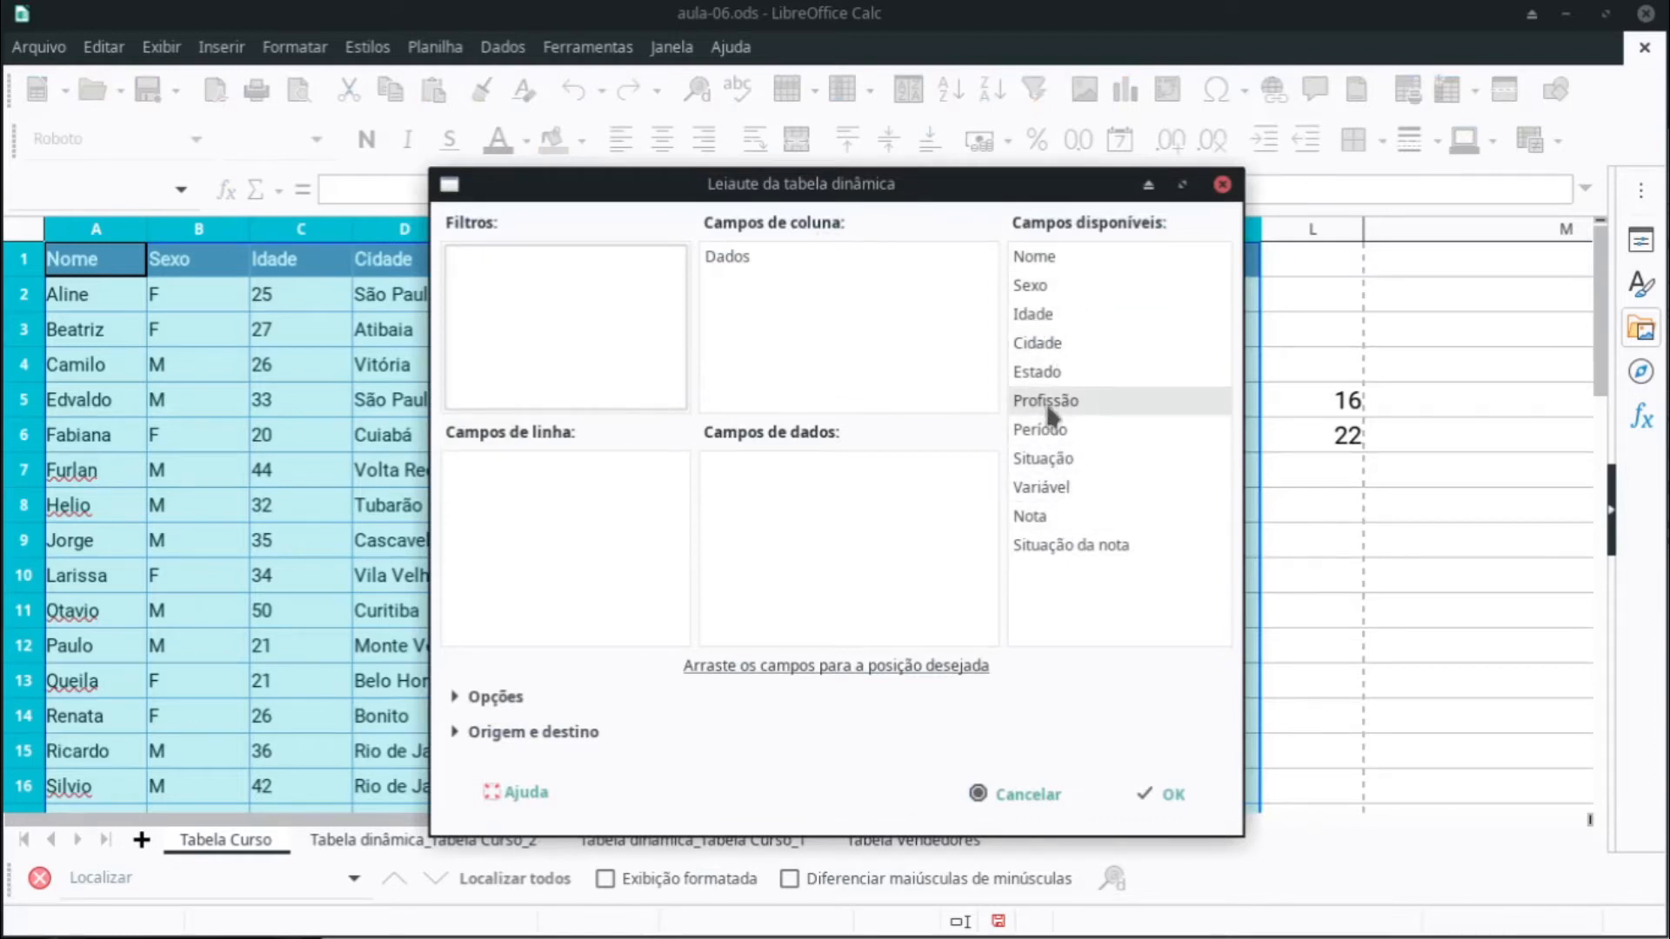
Step: Add Período as a data field with the Contagem function and as a row field, and create the pivot table
click(1067, 435)
drag(1067, 435, 854, 498)
double_click(783, 468)
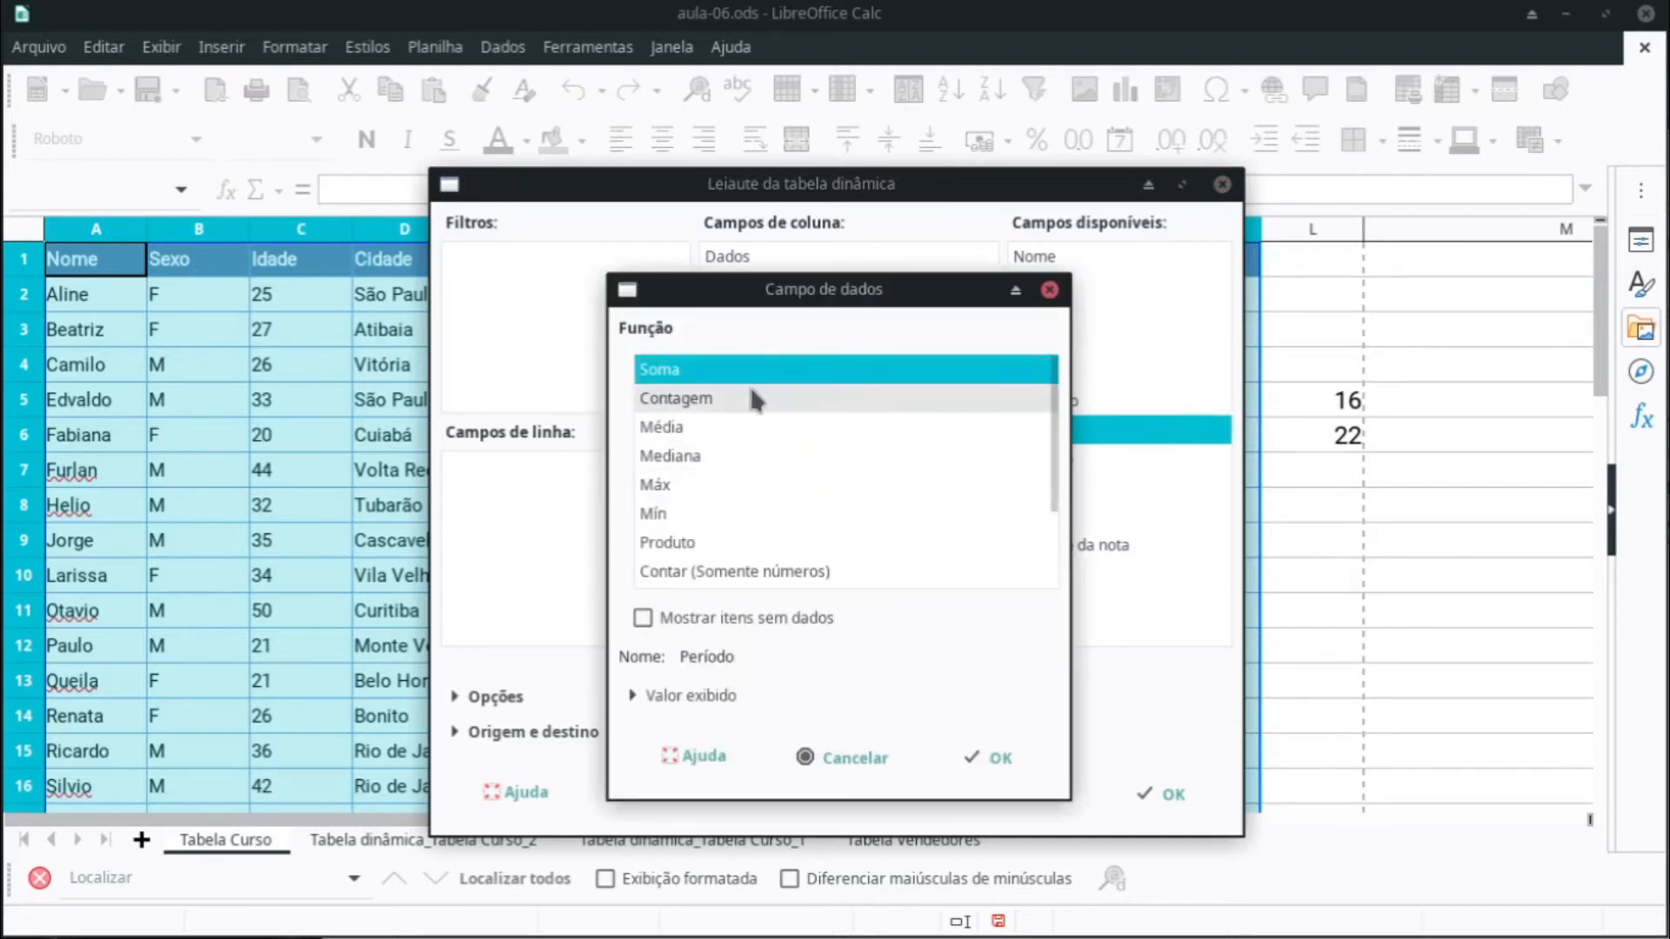
click(755, 399)
click(1000, 757)
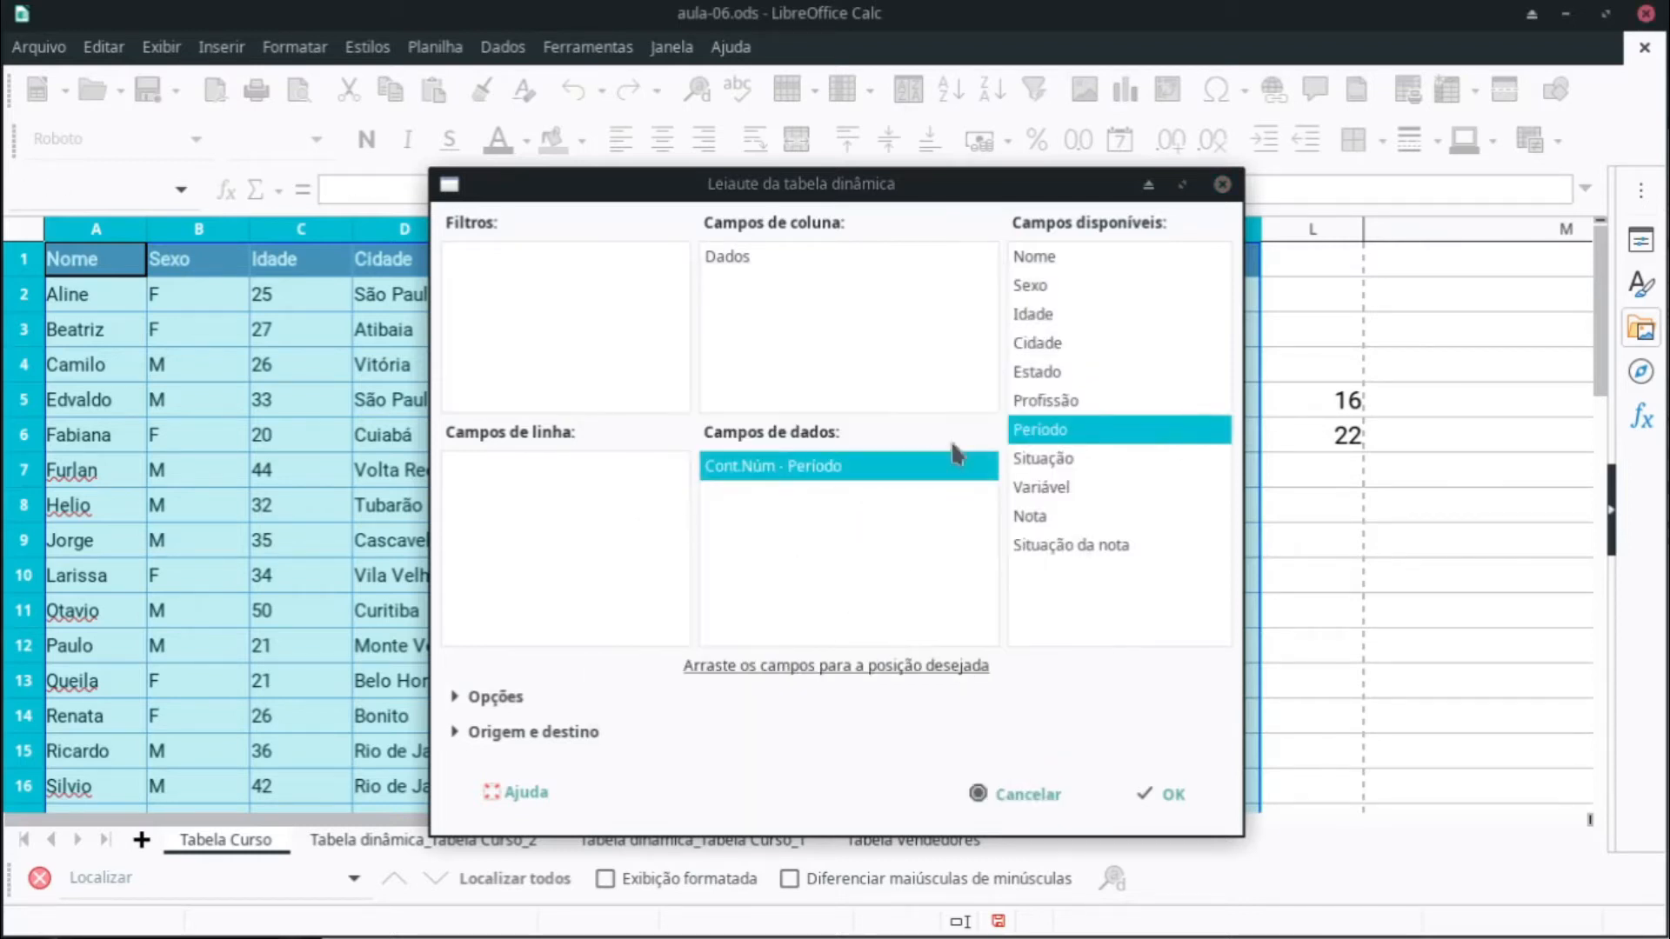
drag(1044, 432, 488, 471)
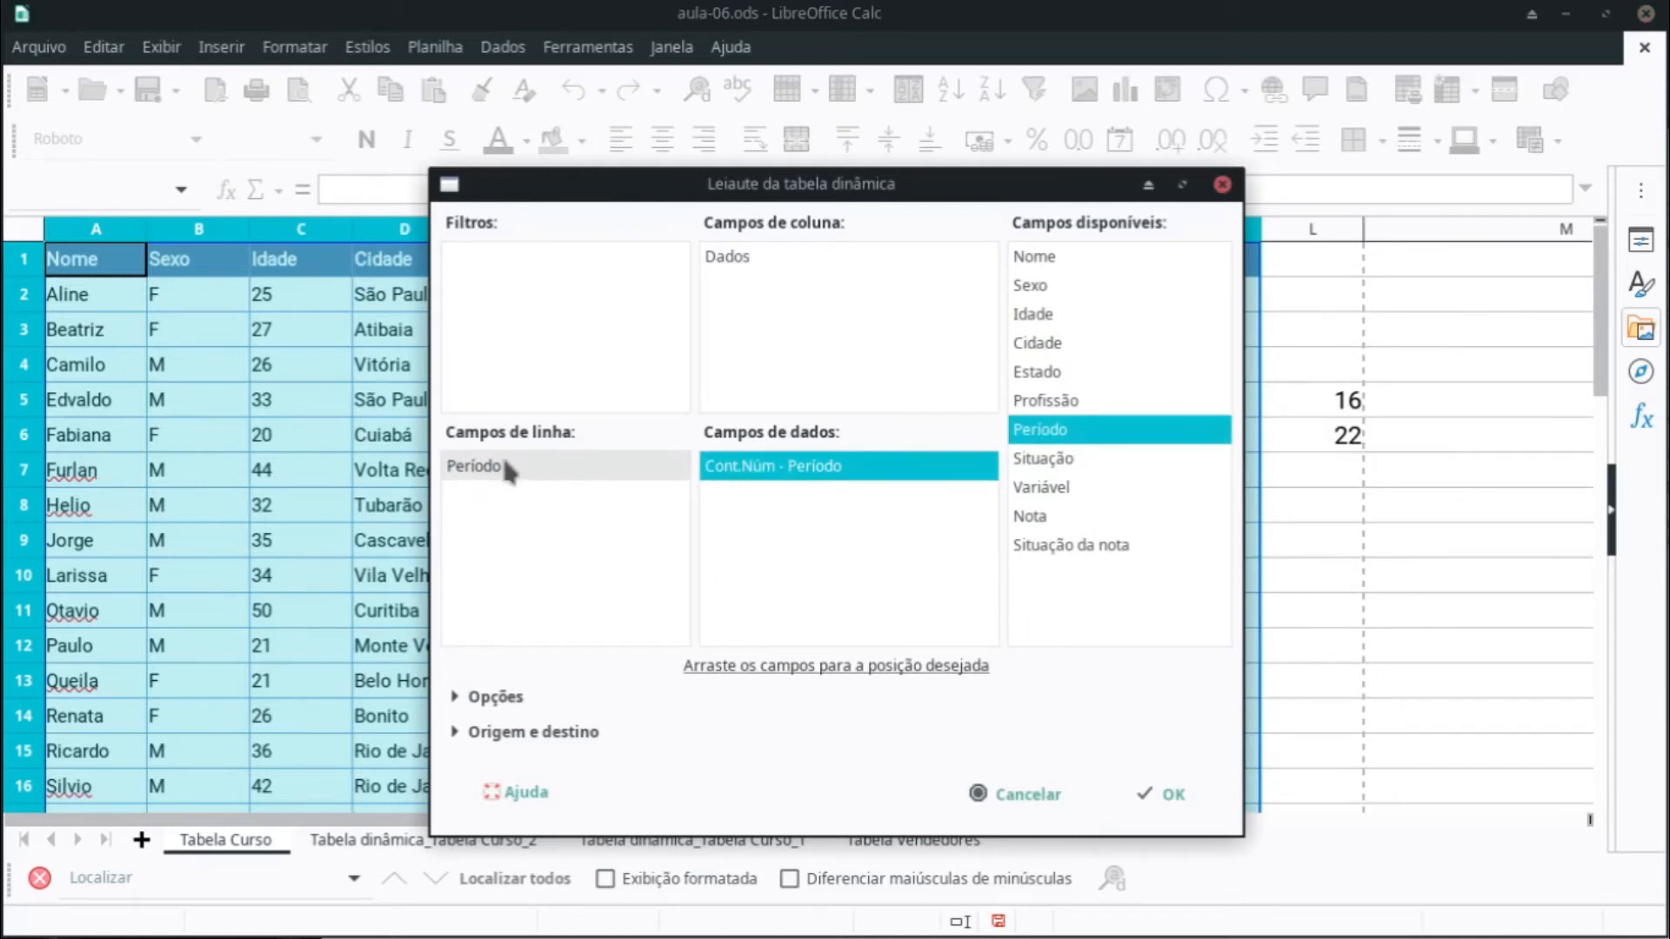
click(1174, 795)
Step: Set the font size of the new Período pivot table's cells A1:B8 to 16 pt
drag(198, 401, 87, 254)
click(316, 138)
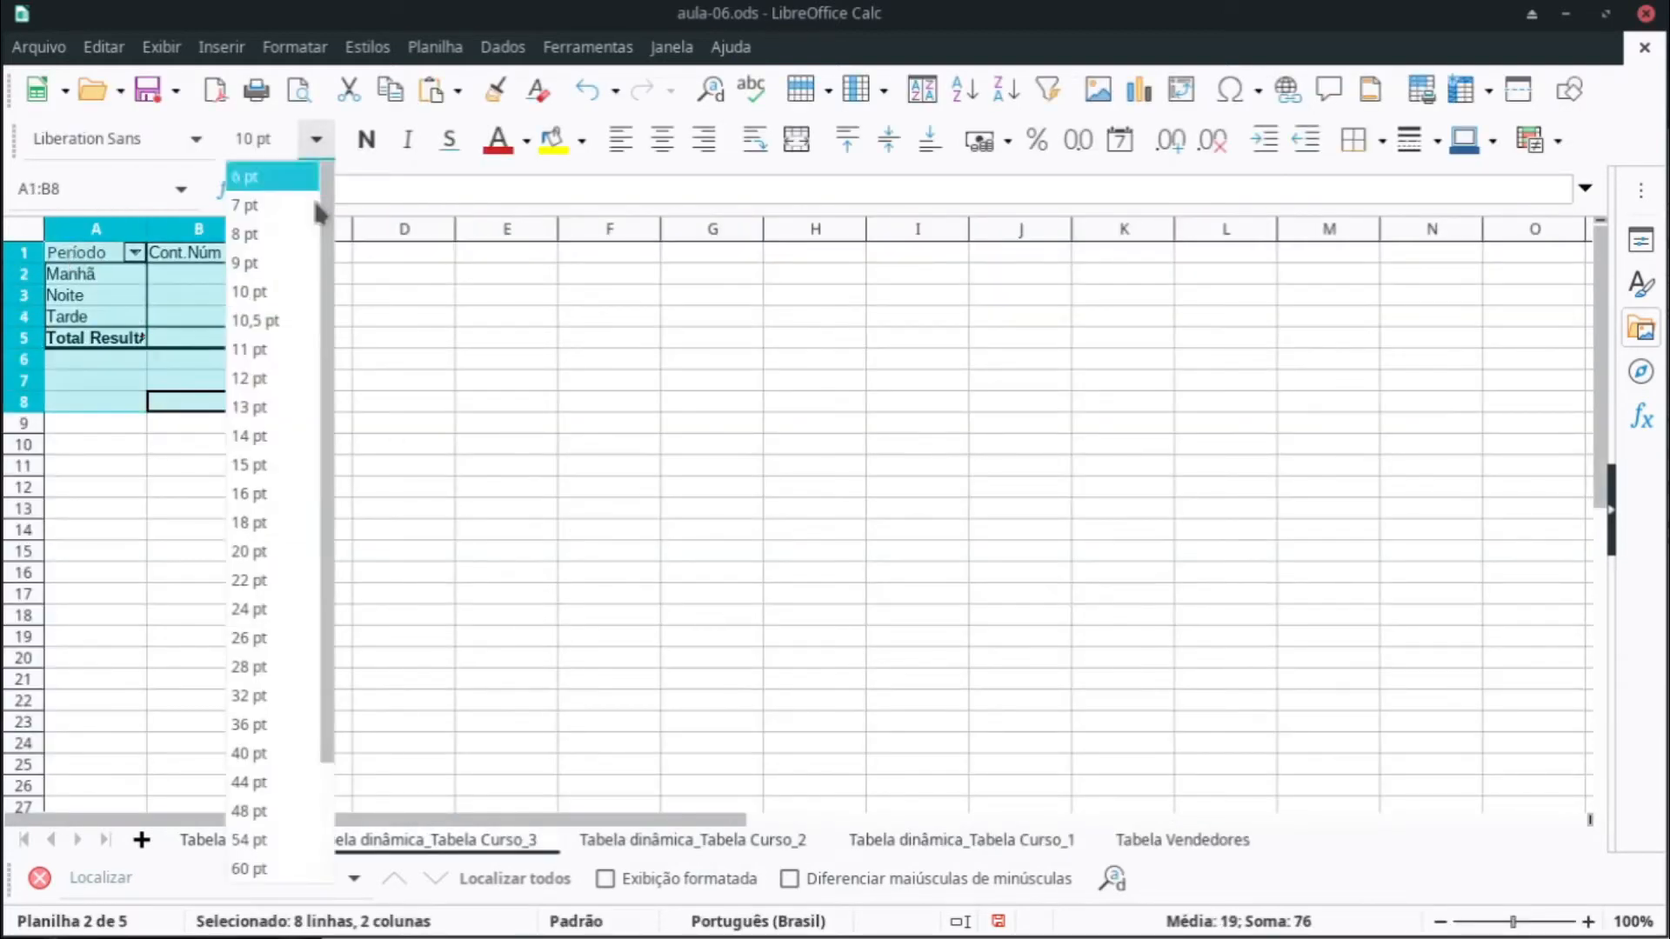
click(287, 524)
click(459, 452)
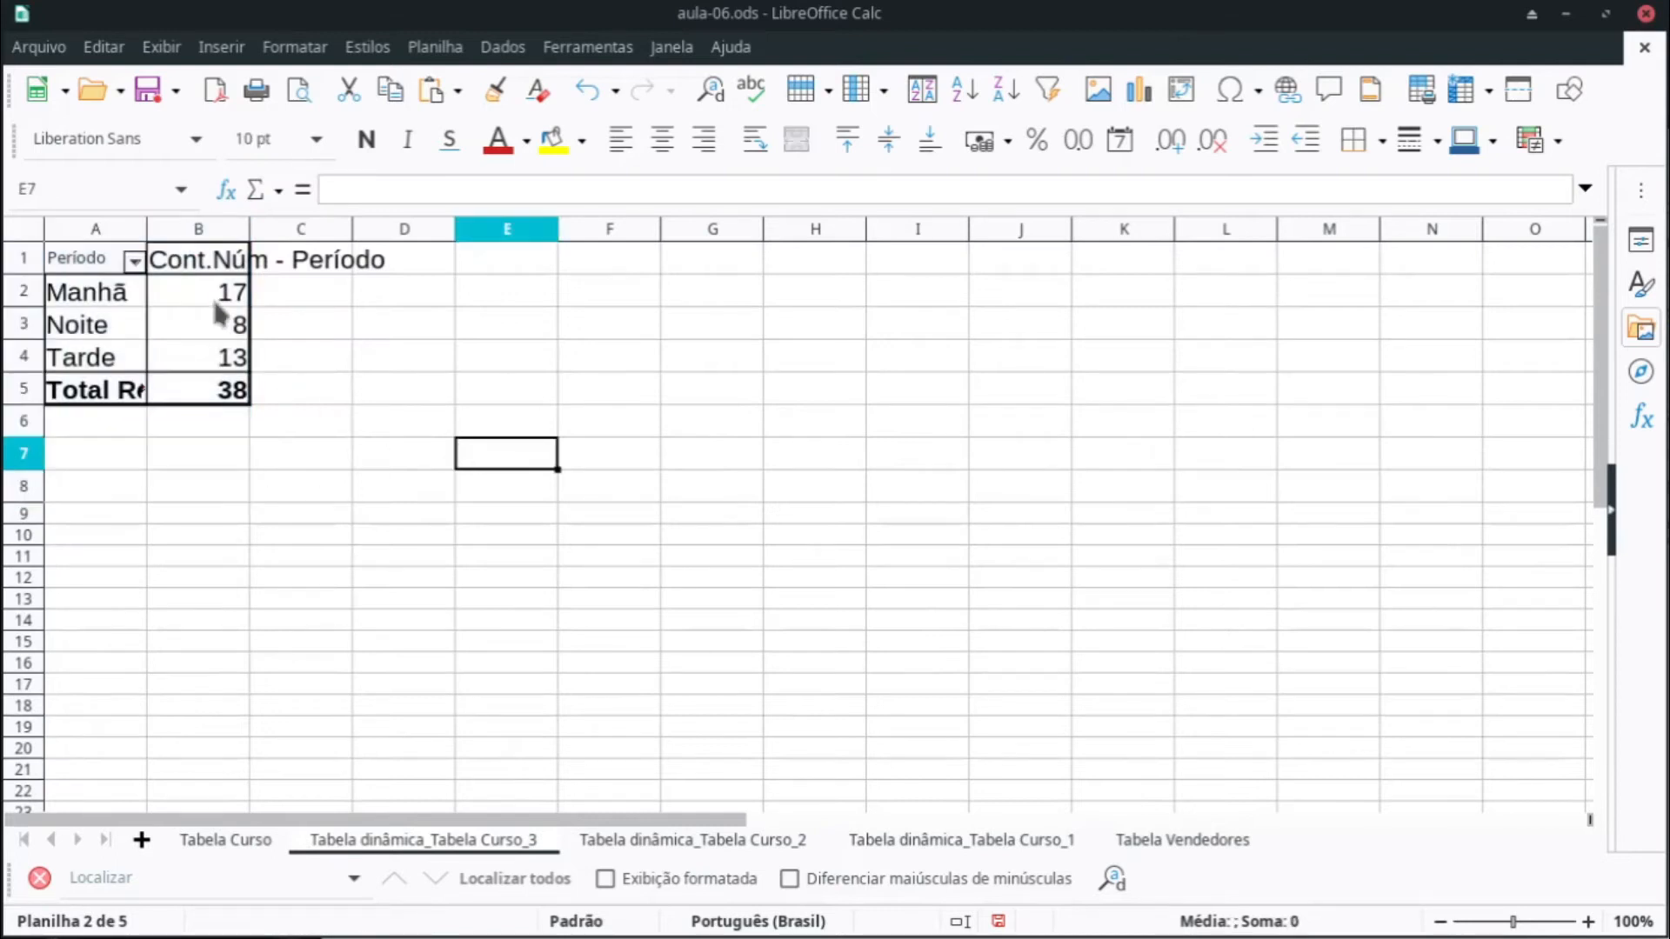
Step: Examine the pivot table's counts for Manhã, Noite and Tarde and the total in column B
click(117, 300)
click(205, 328)
click(134, 328)
click(183, 328)
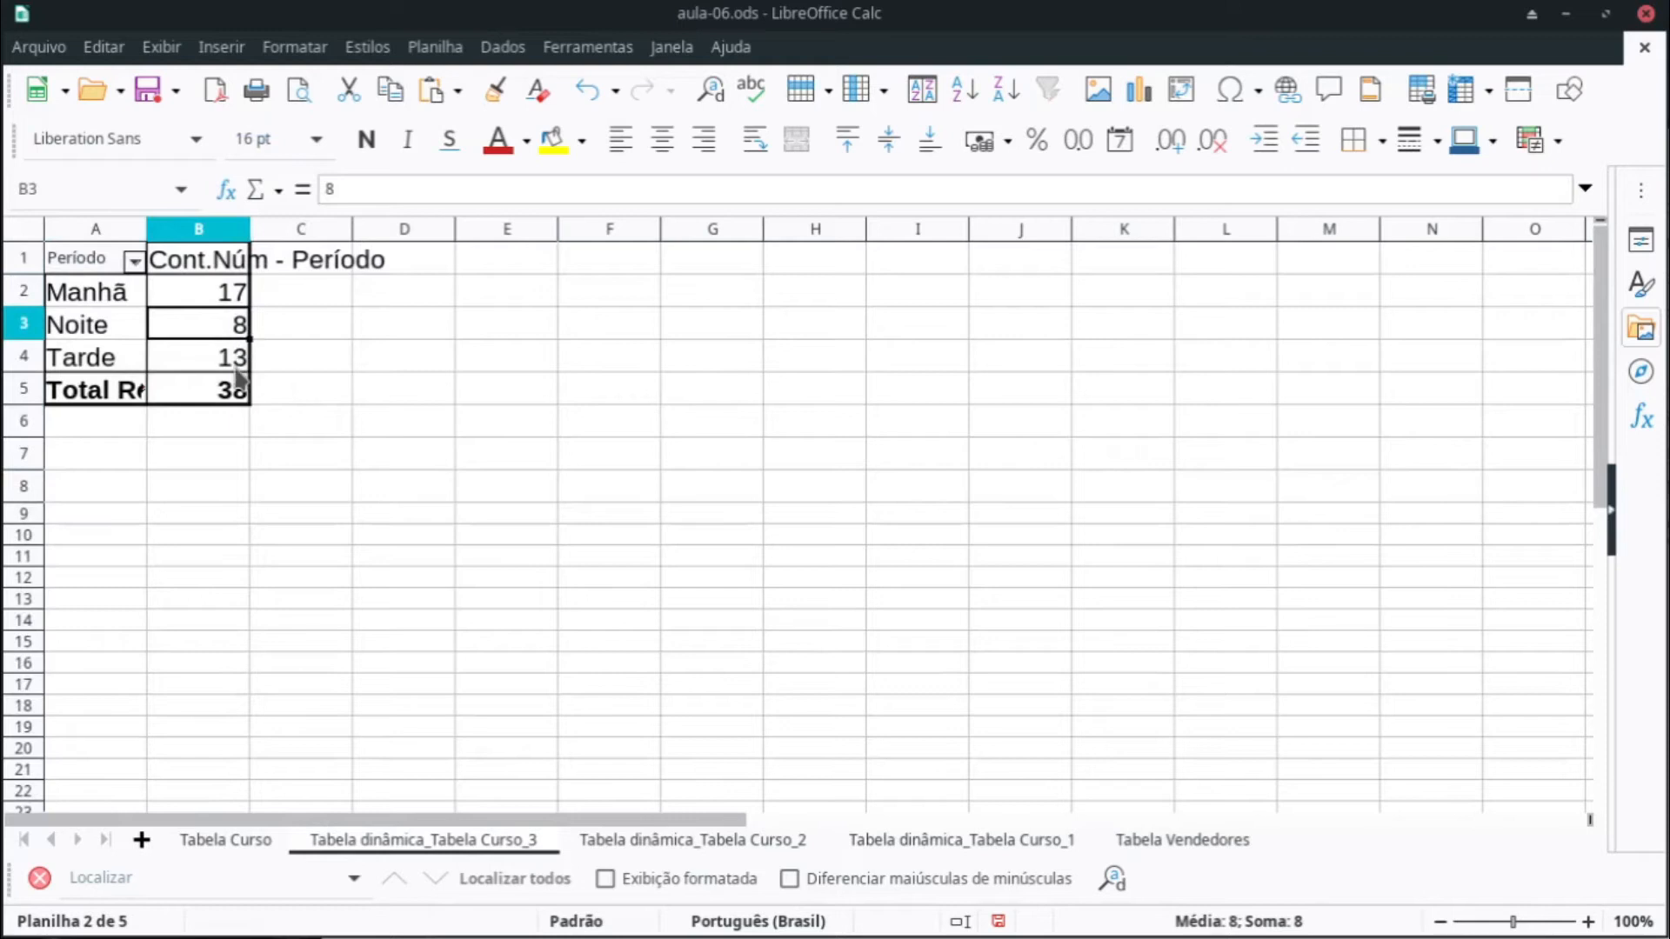
drag(118, 336, 168, 325)
click(130, 296)
click(215, 296)
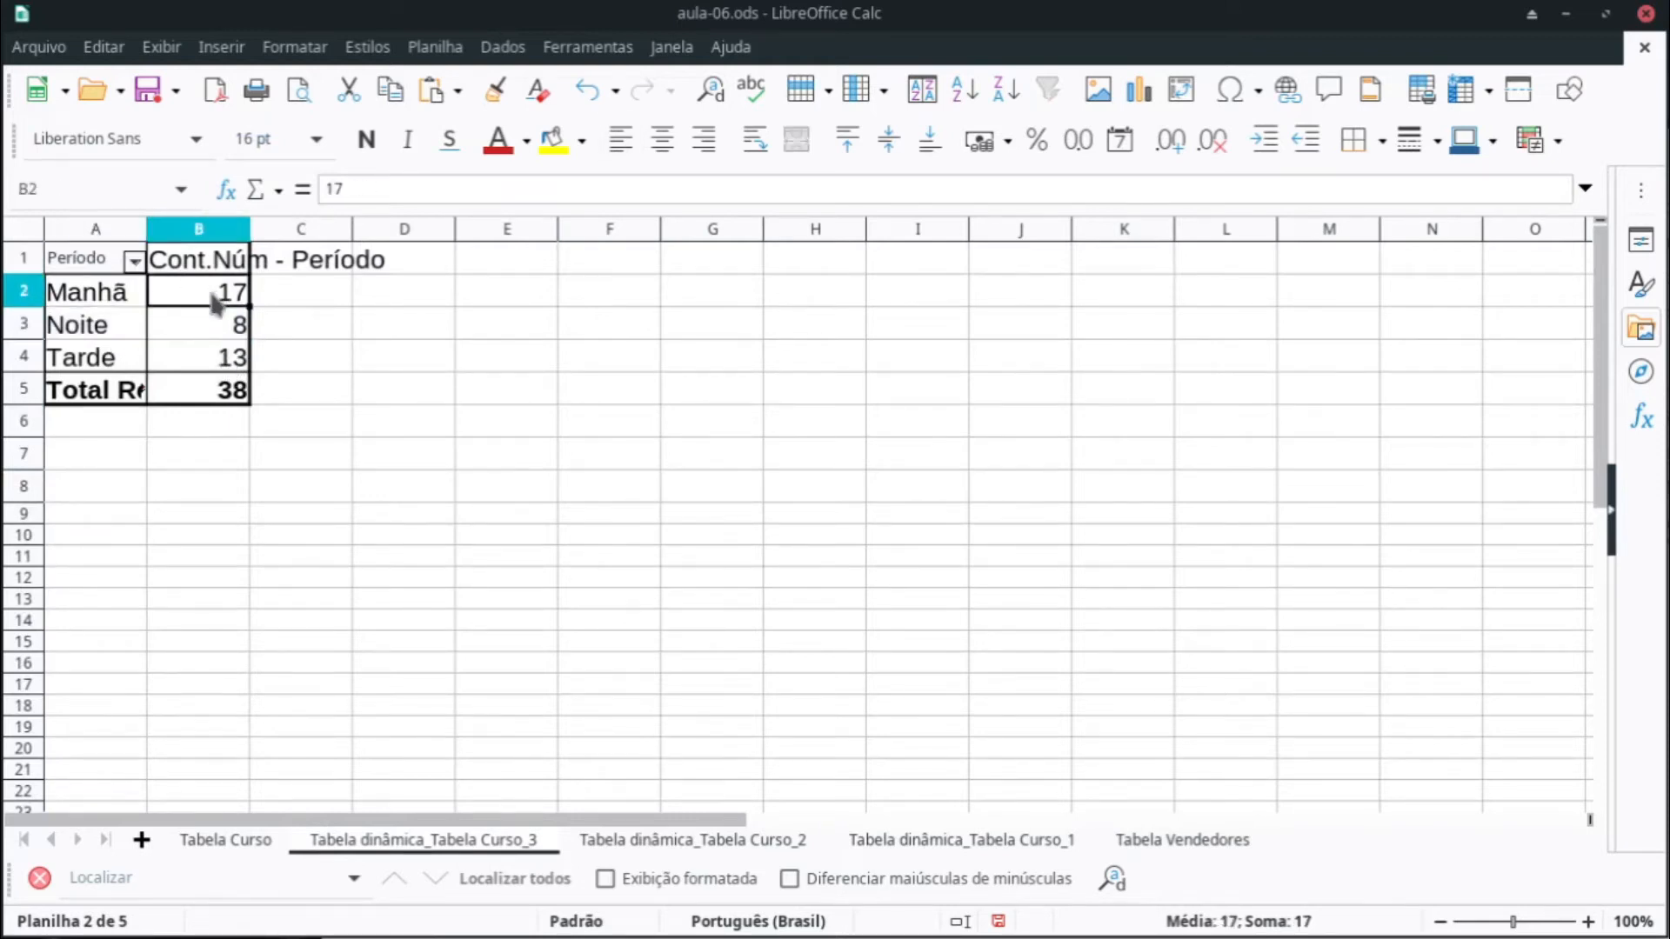
click(228, 400)
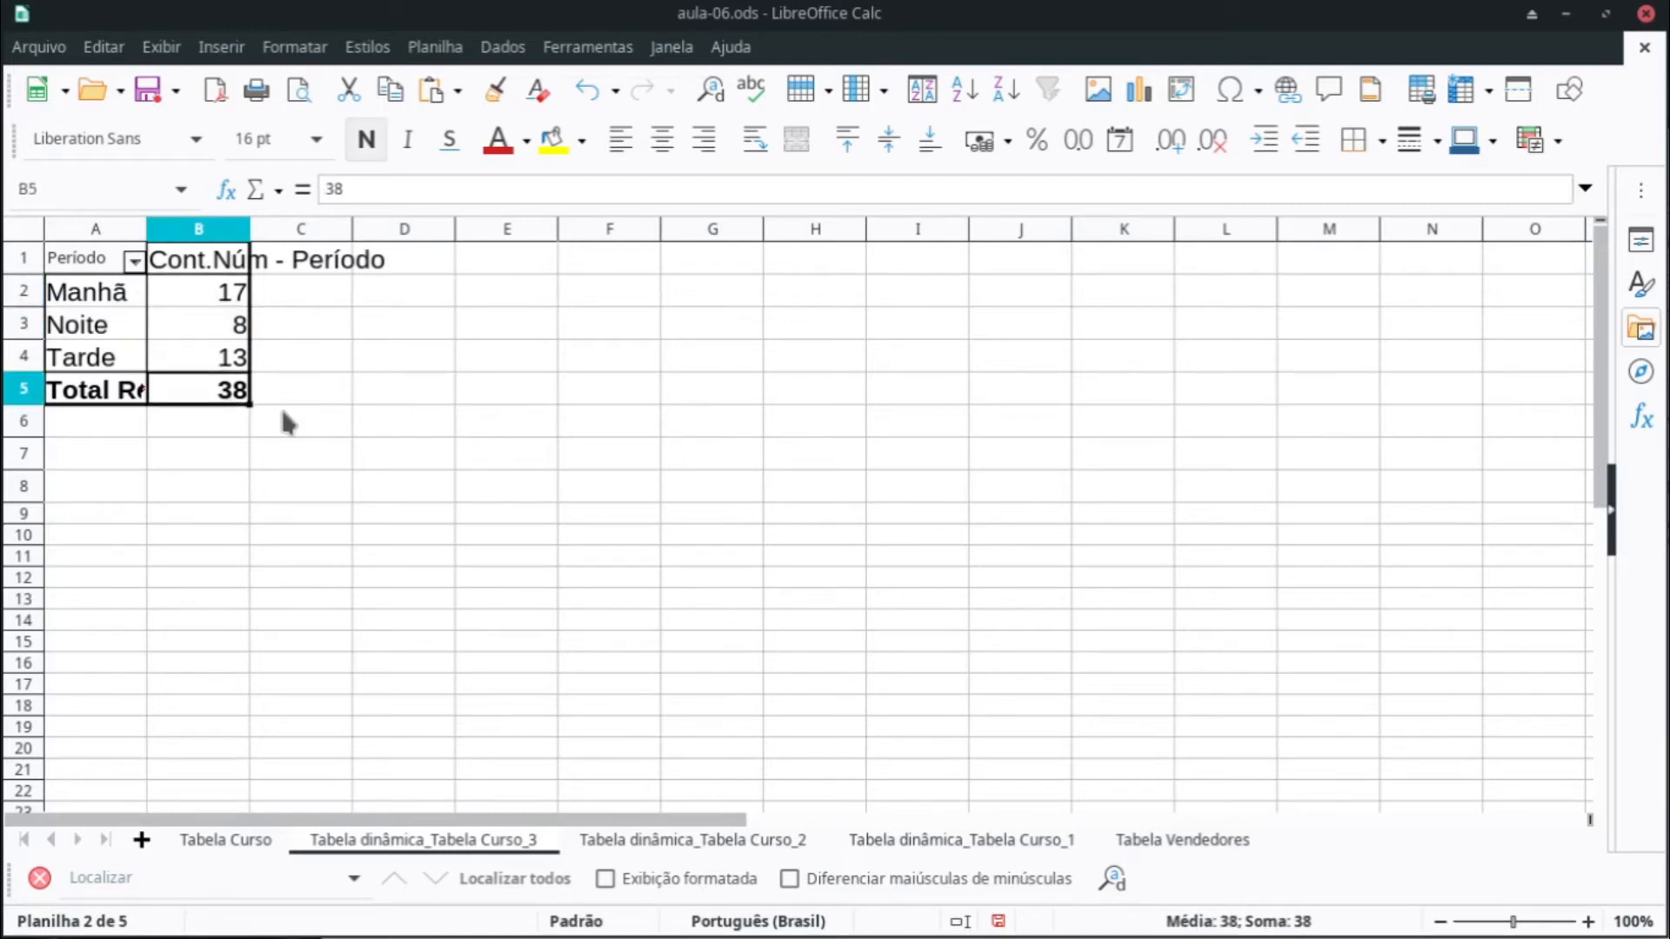
Step: Return to the Tabela Curso sheet and select the full data range A1:K39
click(228, 840)
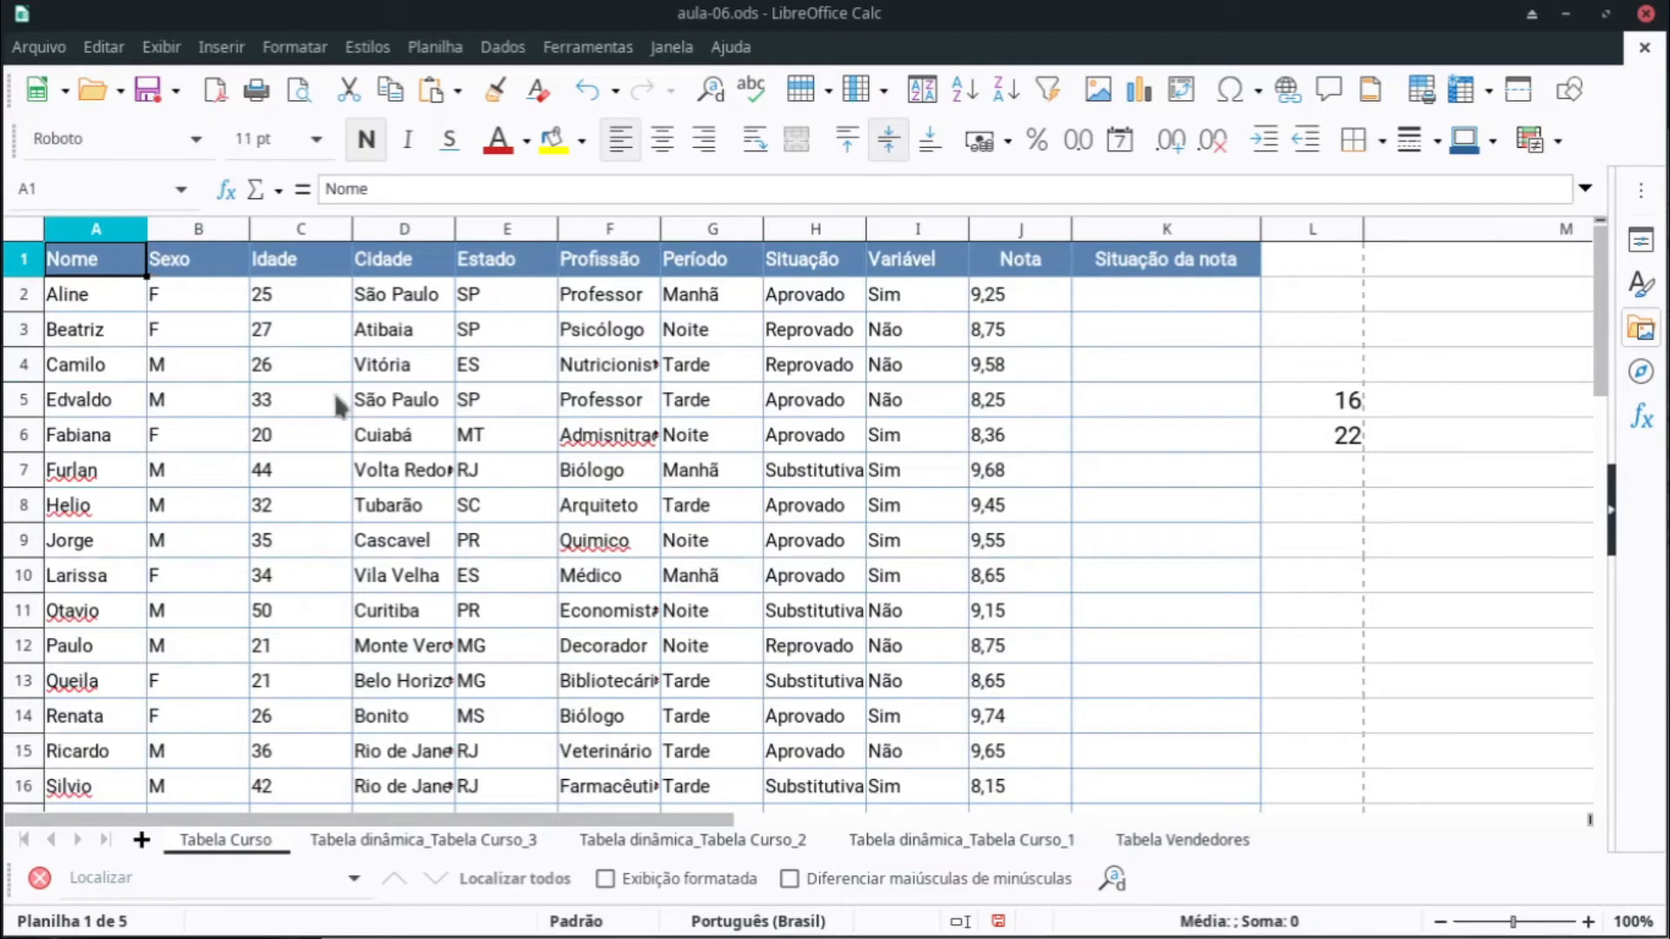
click(126, 294)
click(120, 270)
key(ctrl+shift+Down)
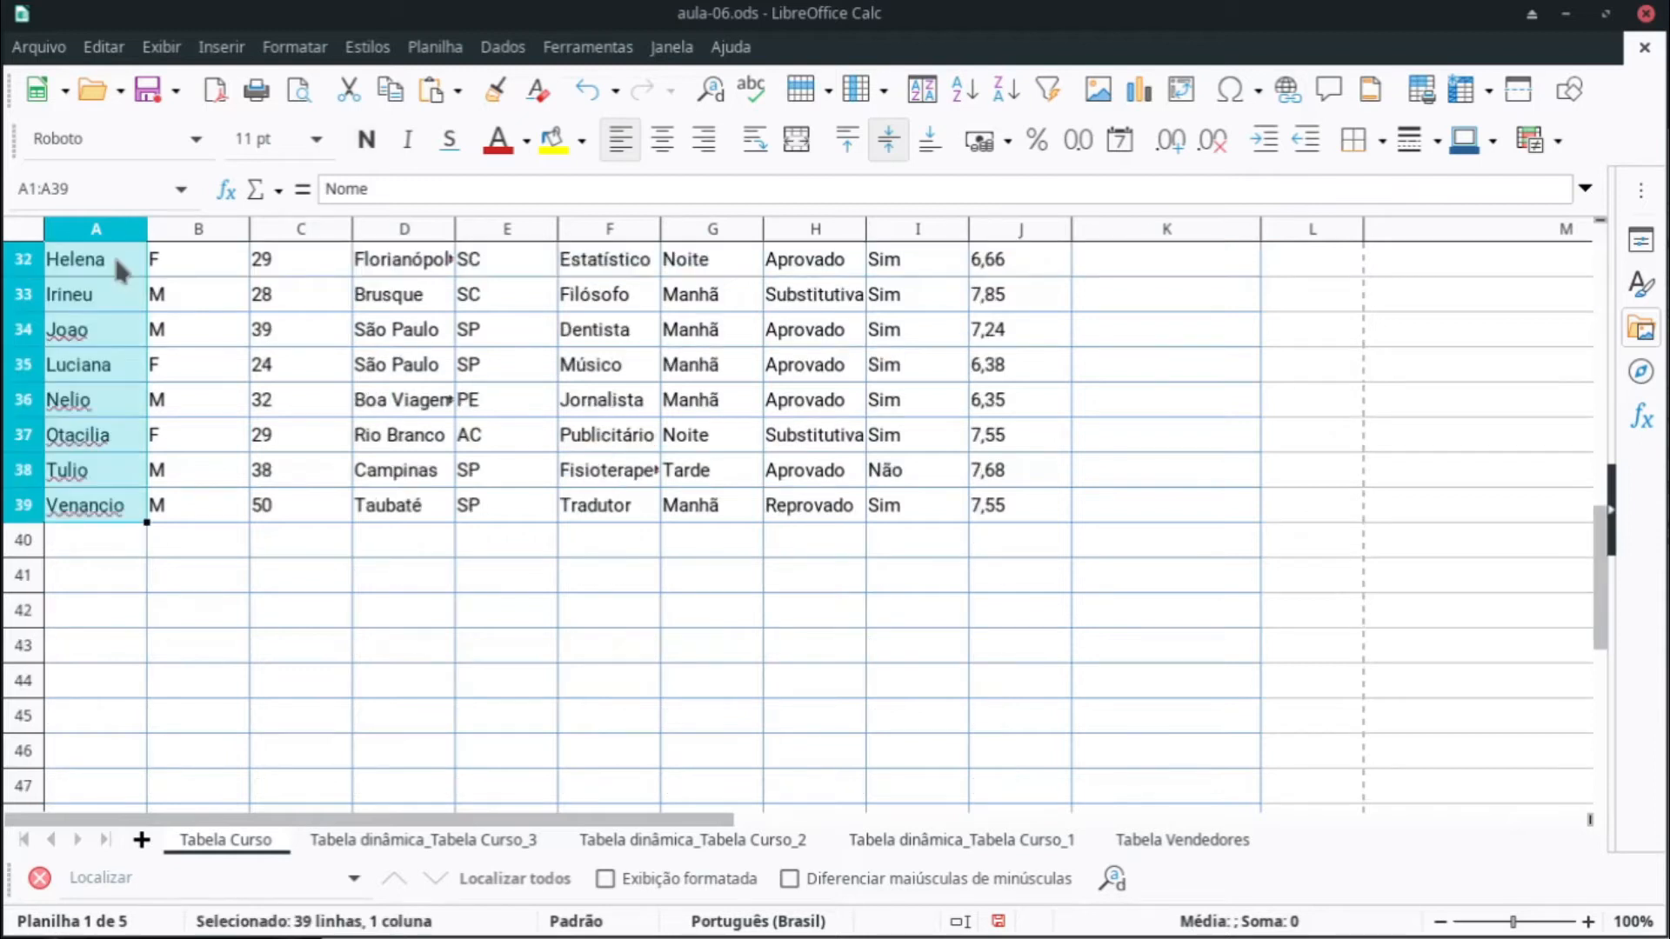
key(ctrl+shift+Right)
key(ctrl+shift+Down)
key(ctrl+shift+Up)
key(ctrl+shift+Left)
key(ctrl+shift+Right)
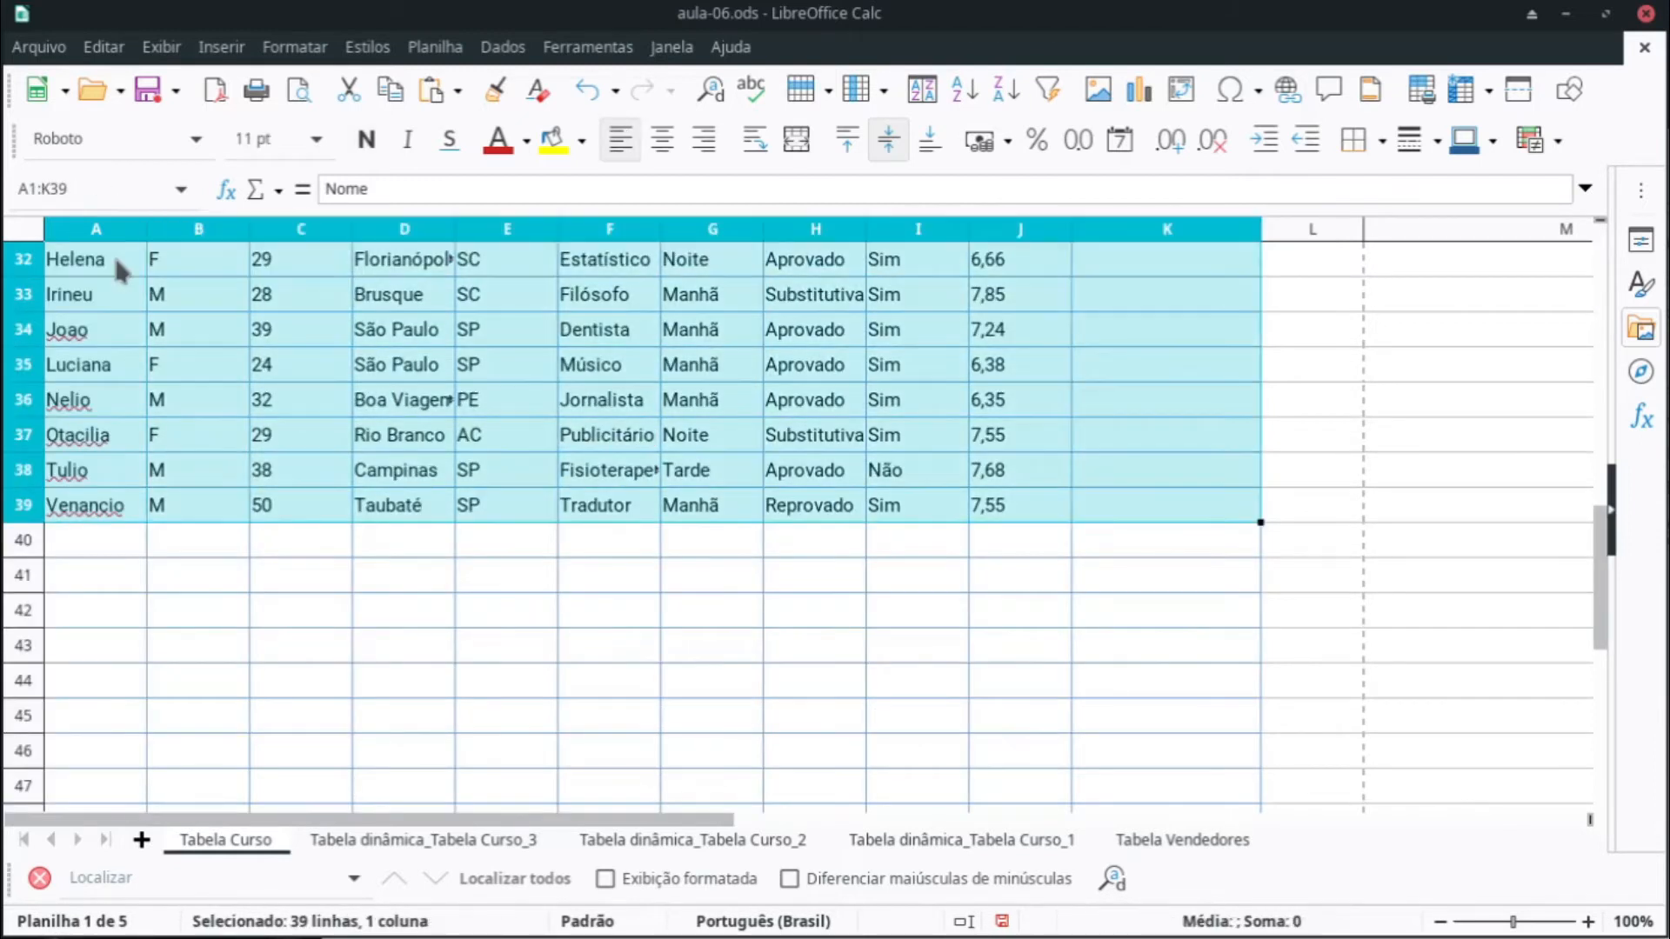
scroll(261, 365, up, 10)
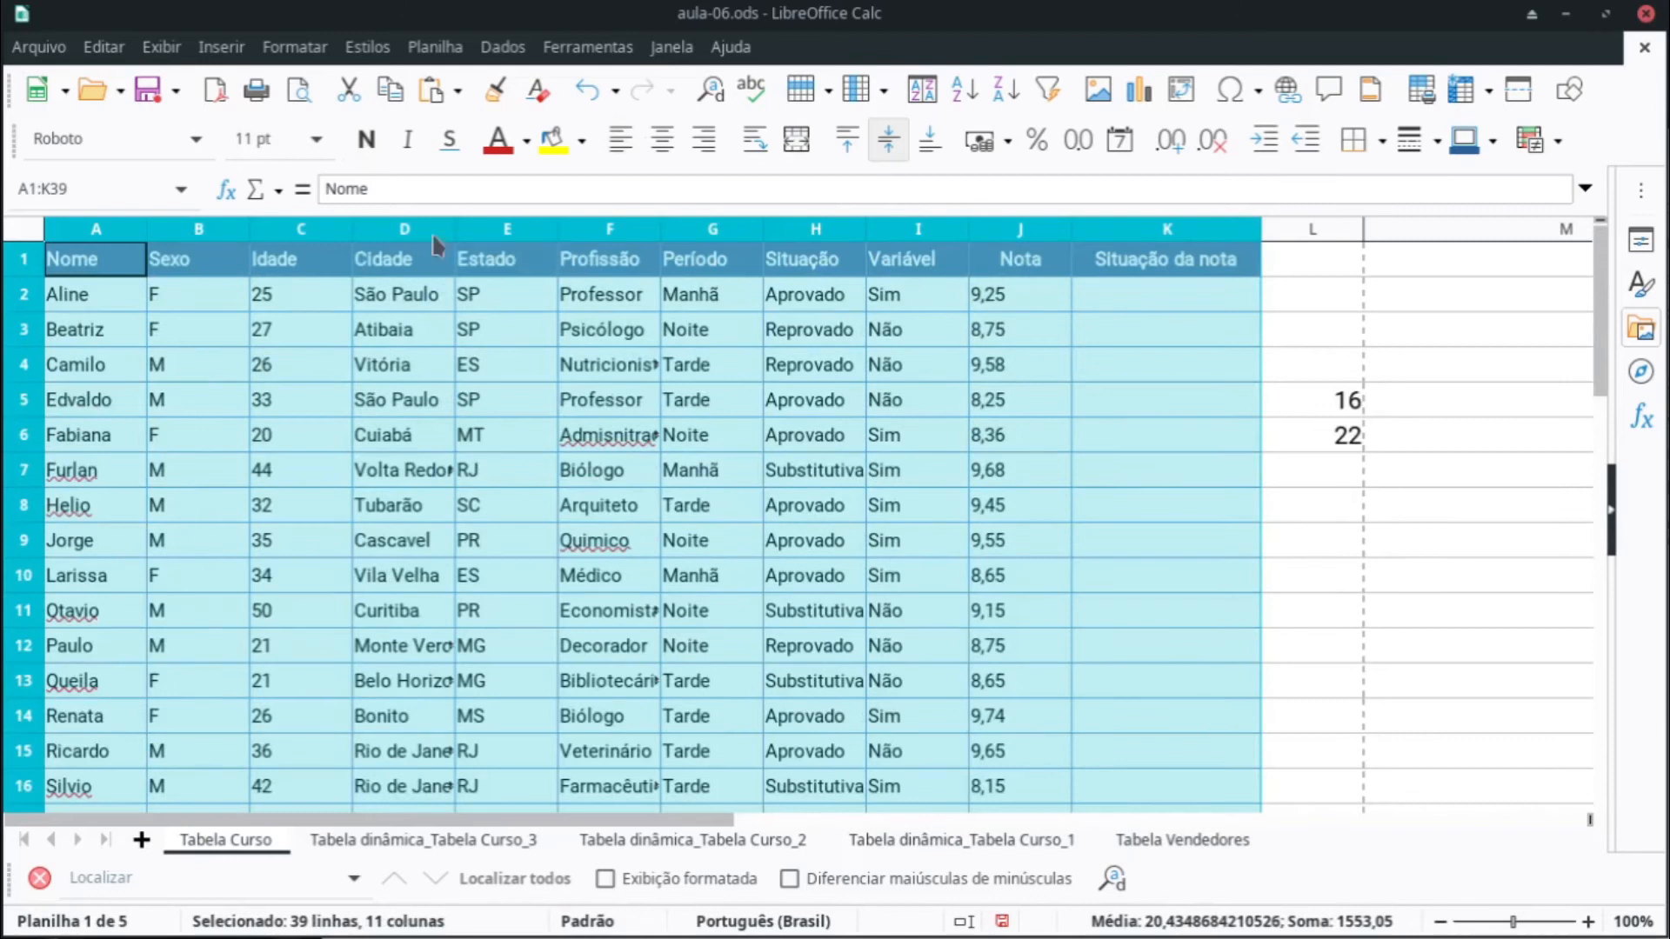
Step: Start another pivot table from the current selection and add Nota to its data fields
click(228, 51)
click(265, 158)
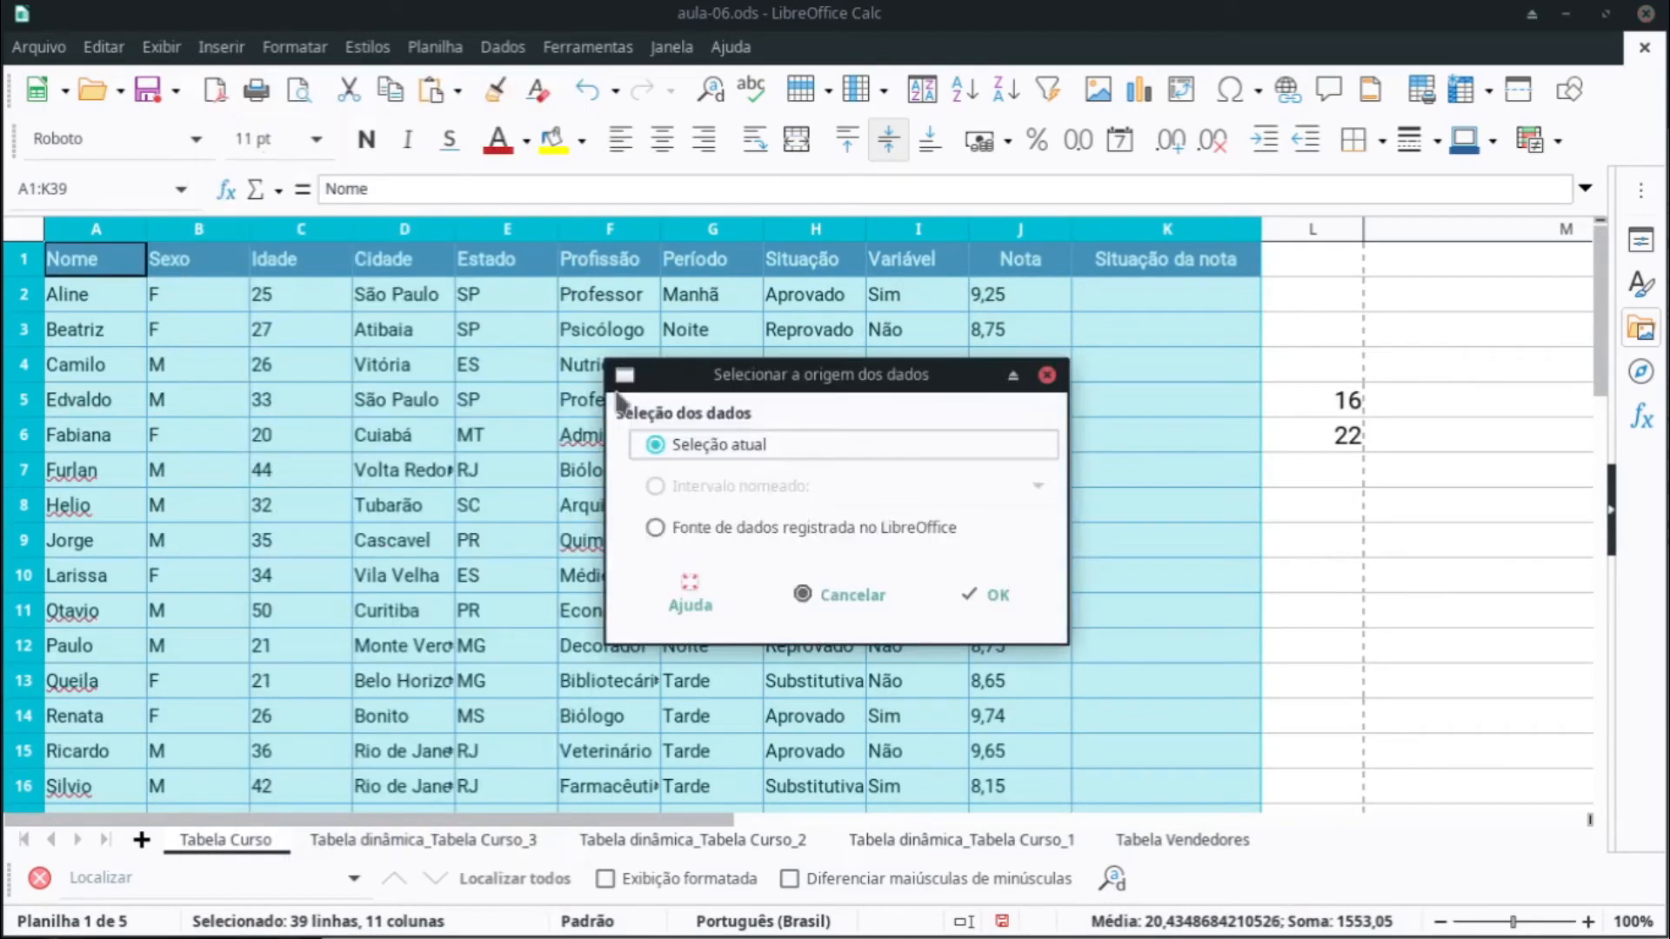
click(988, 600)
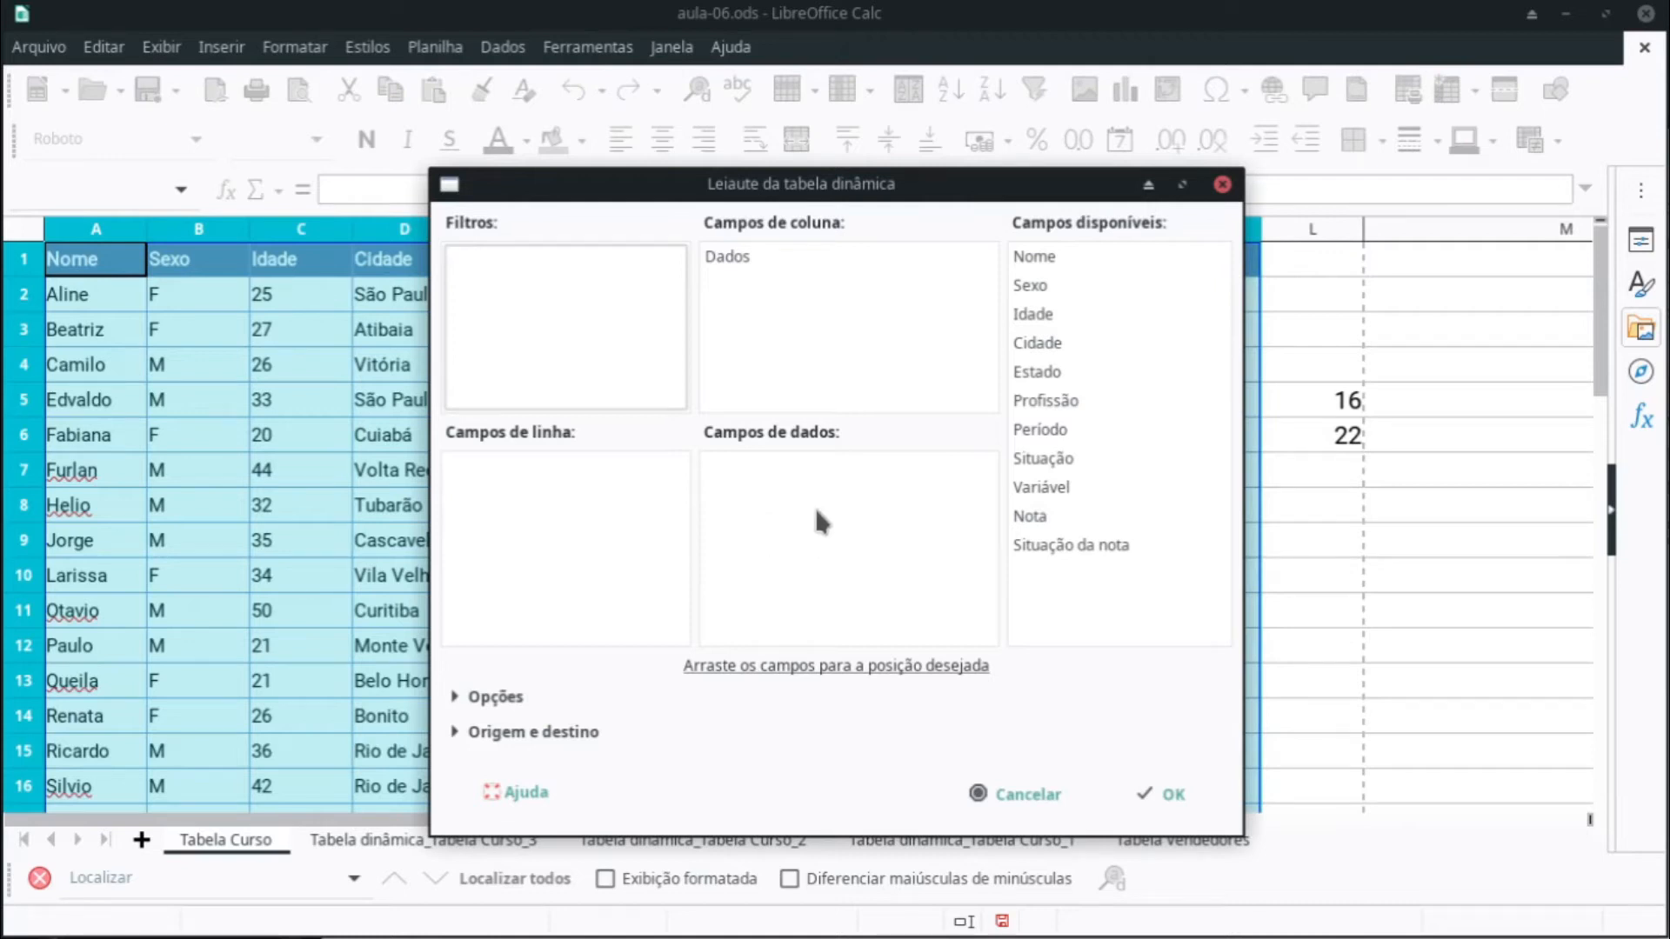
drag(1029, 515, 758, 481)
double_click(747, 468)
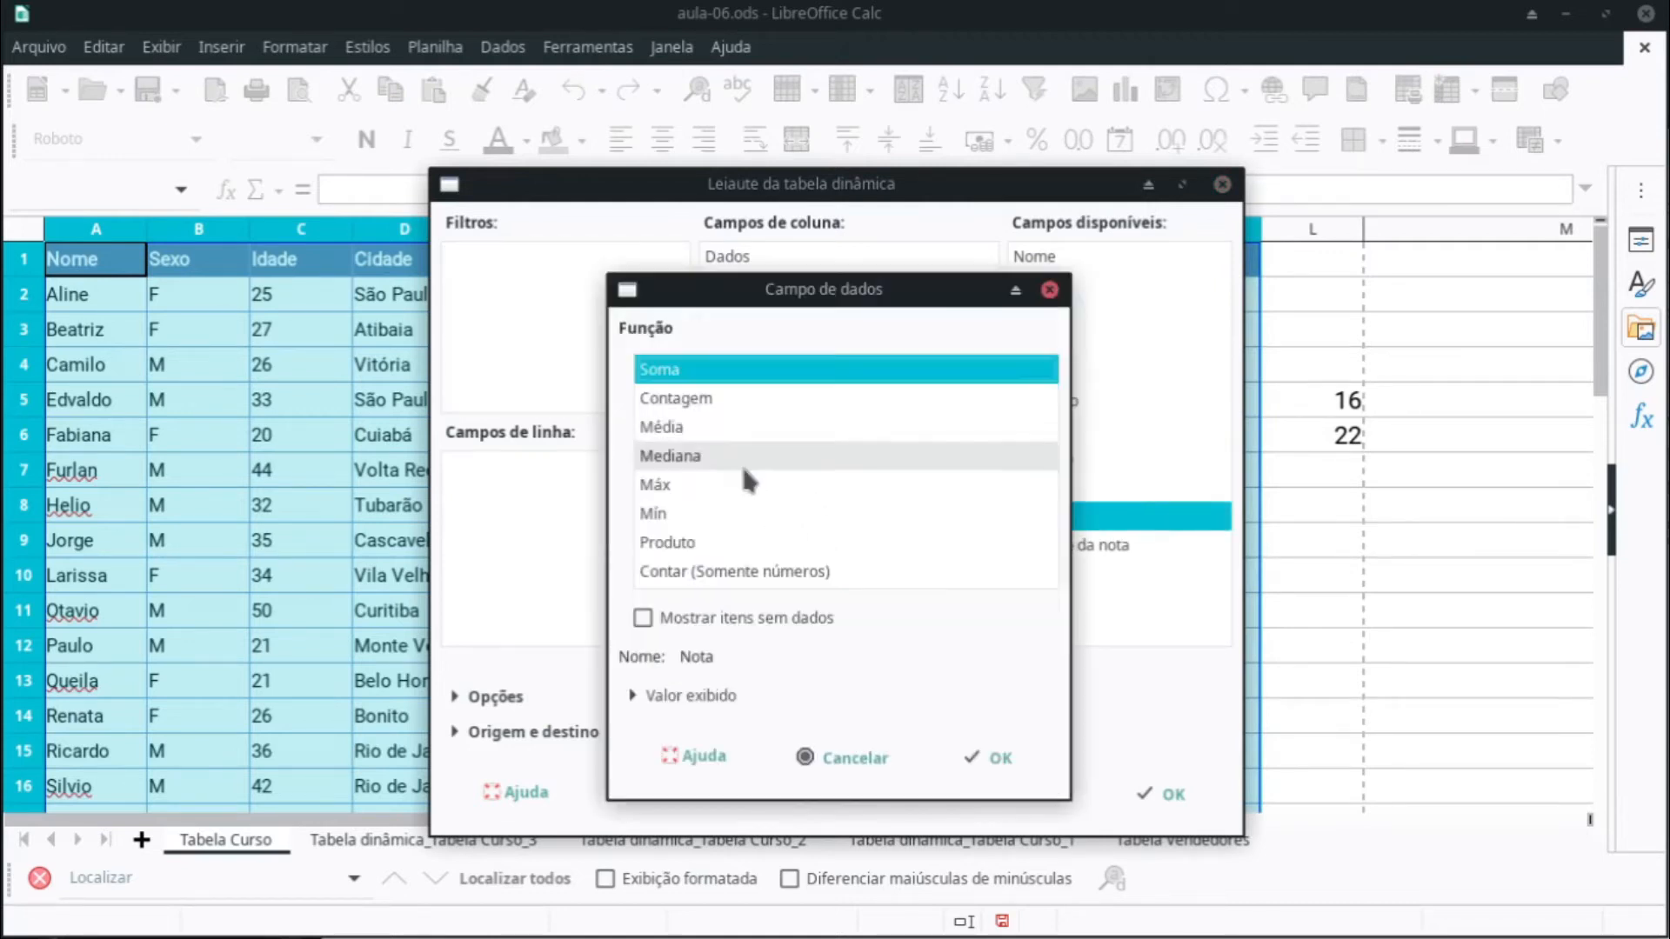
click(680, 428)
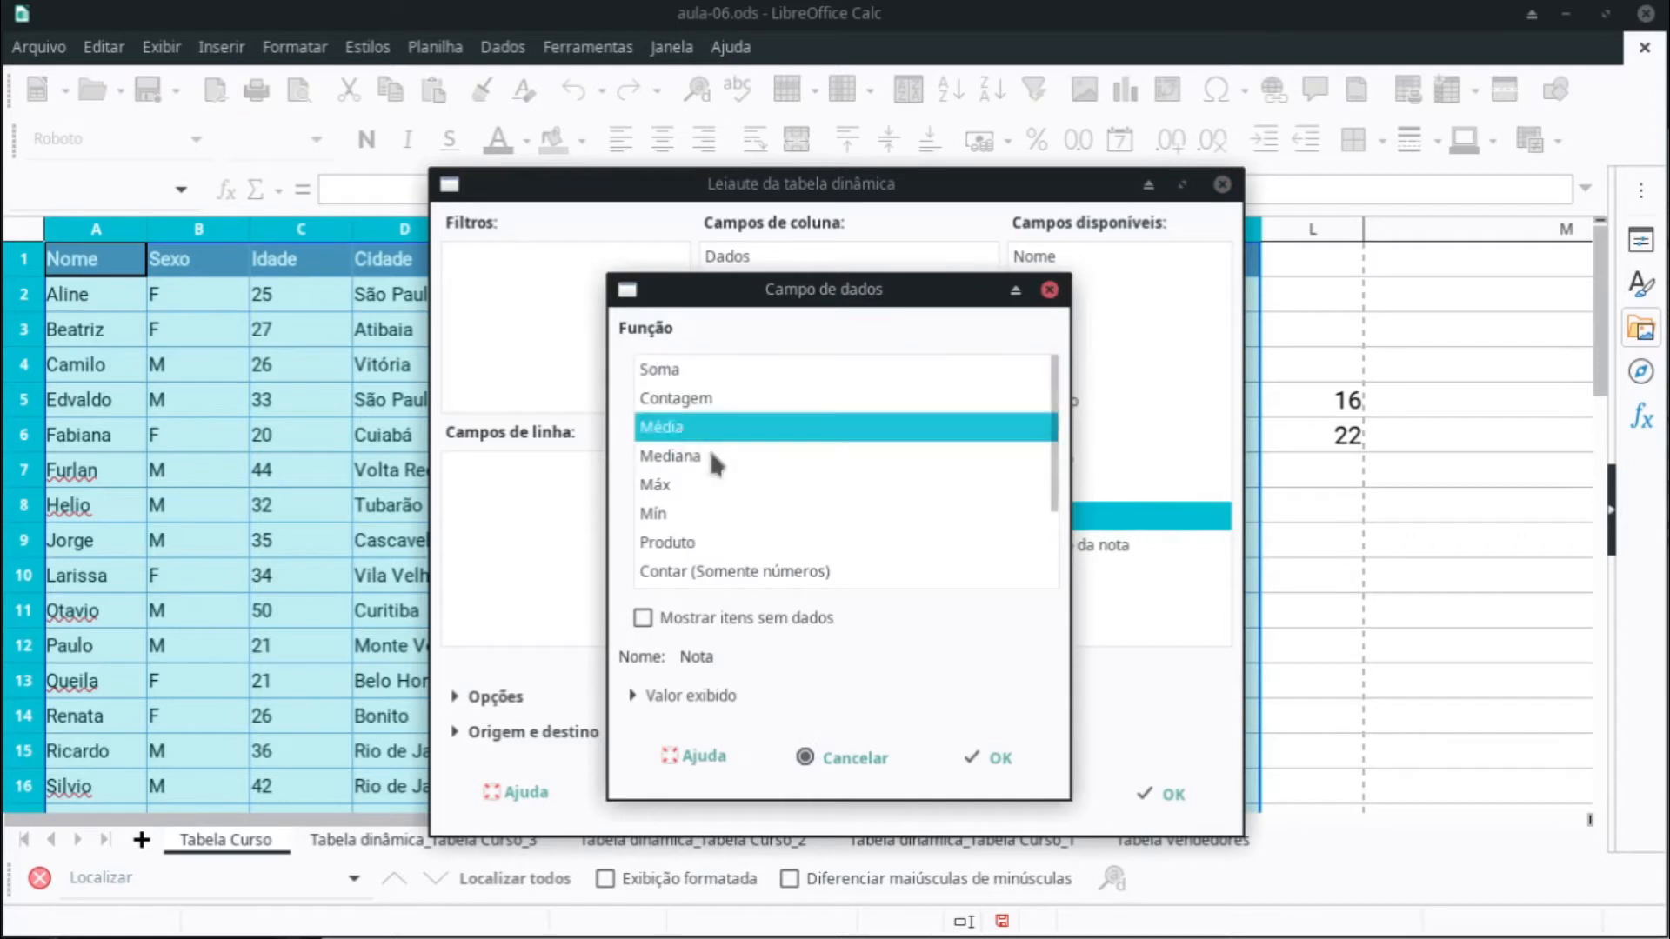
click(885, 755)
Step: Set the Nota data field's function to Média and add Sexo to the row fields
double_click(765, 467)
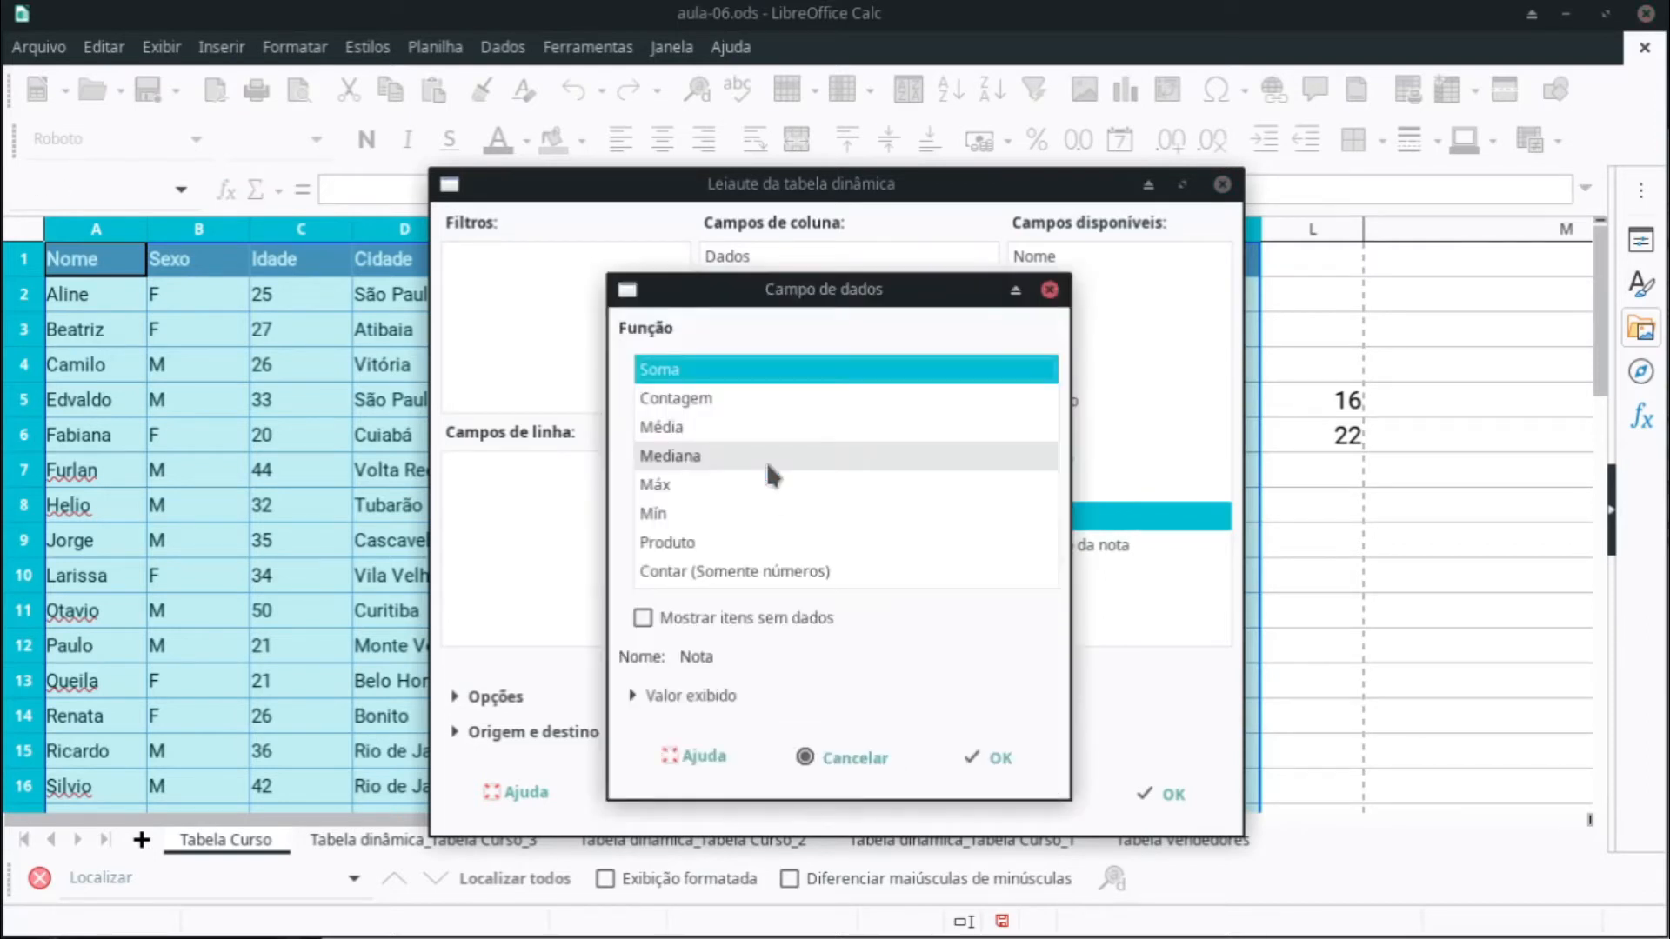
click(736, 428)
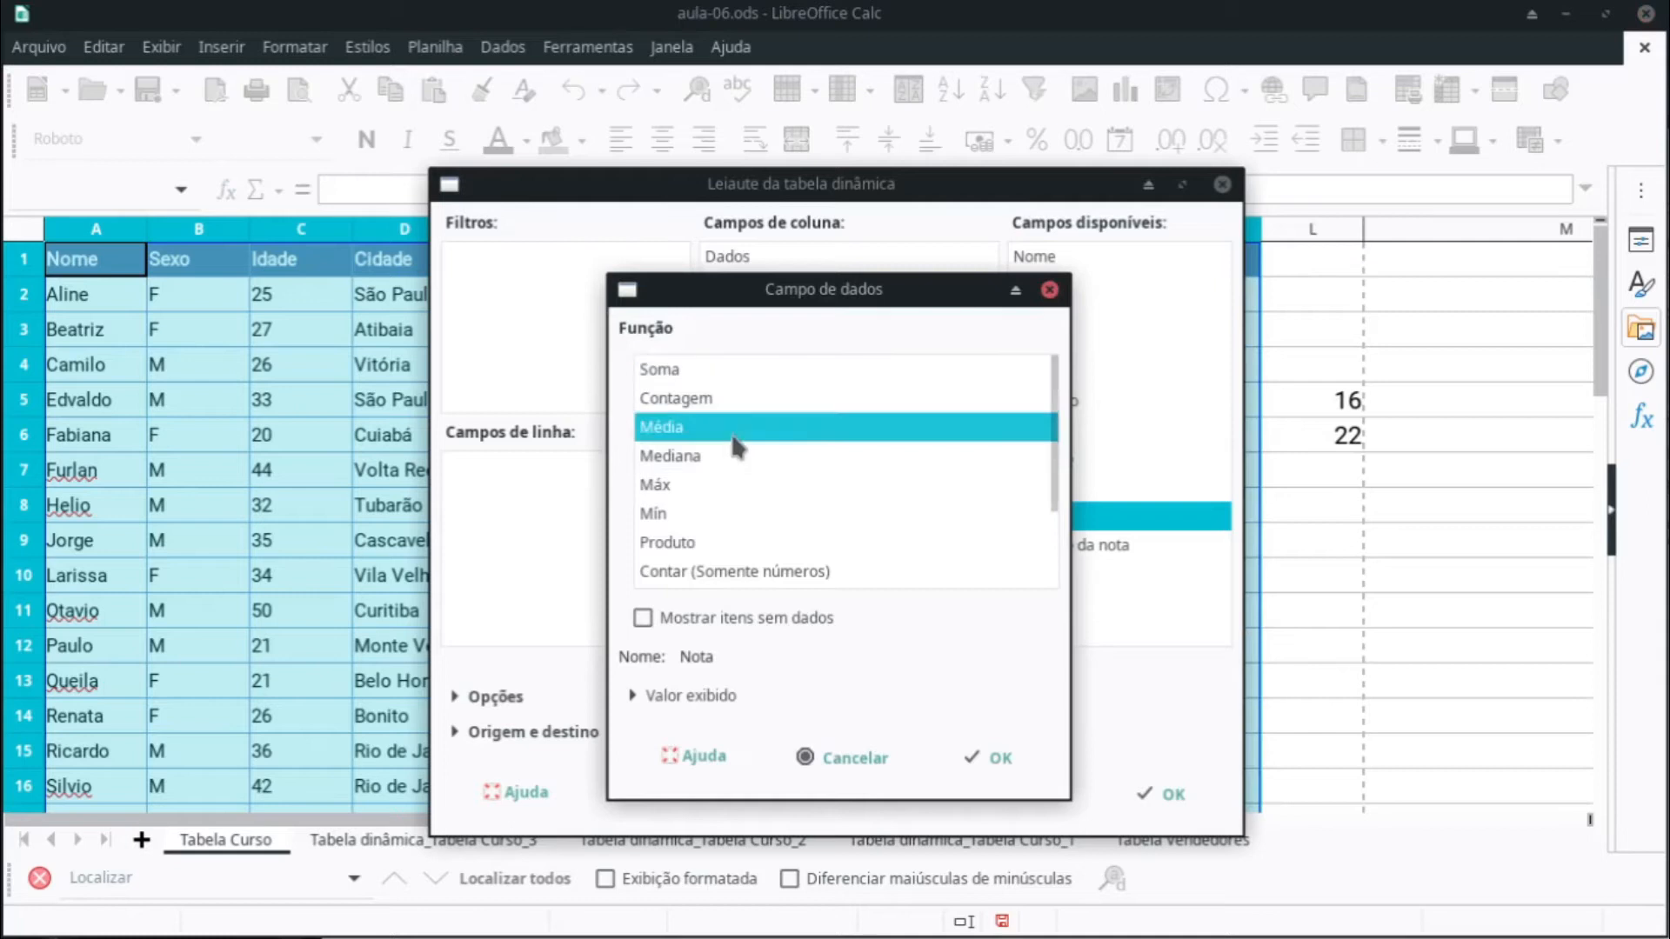
click(992, 758)
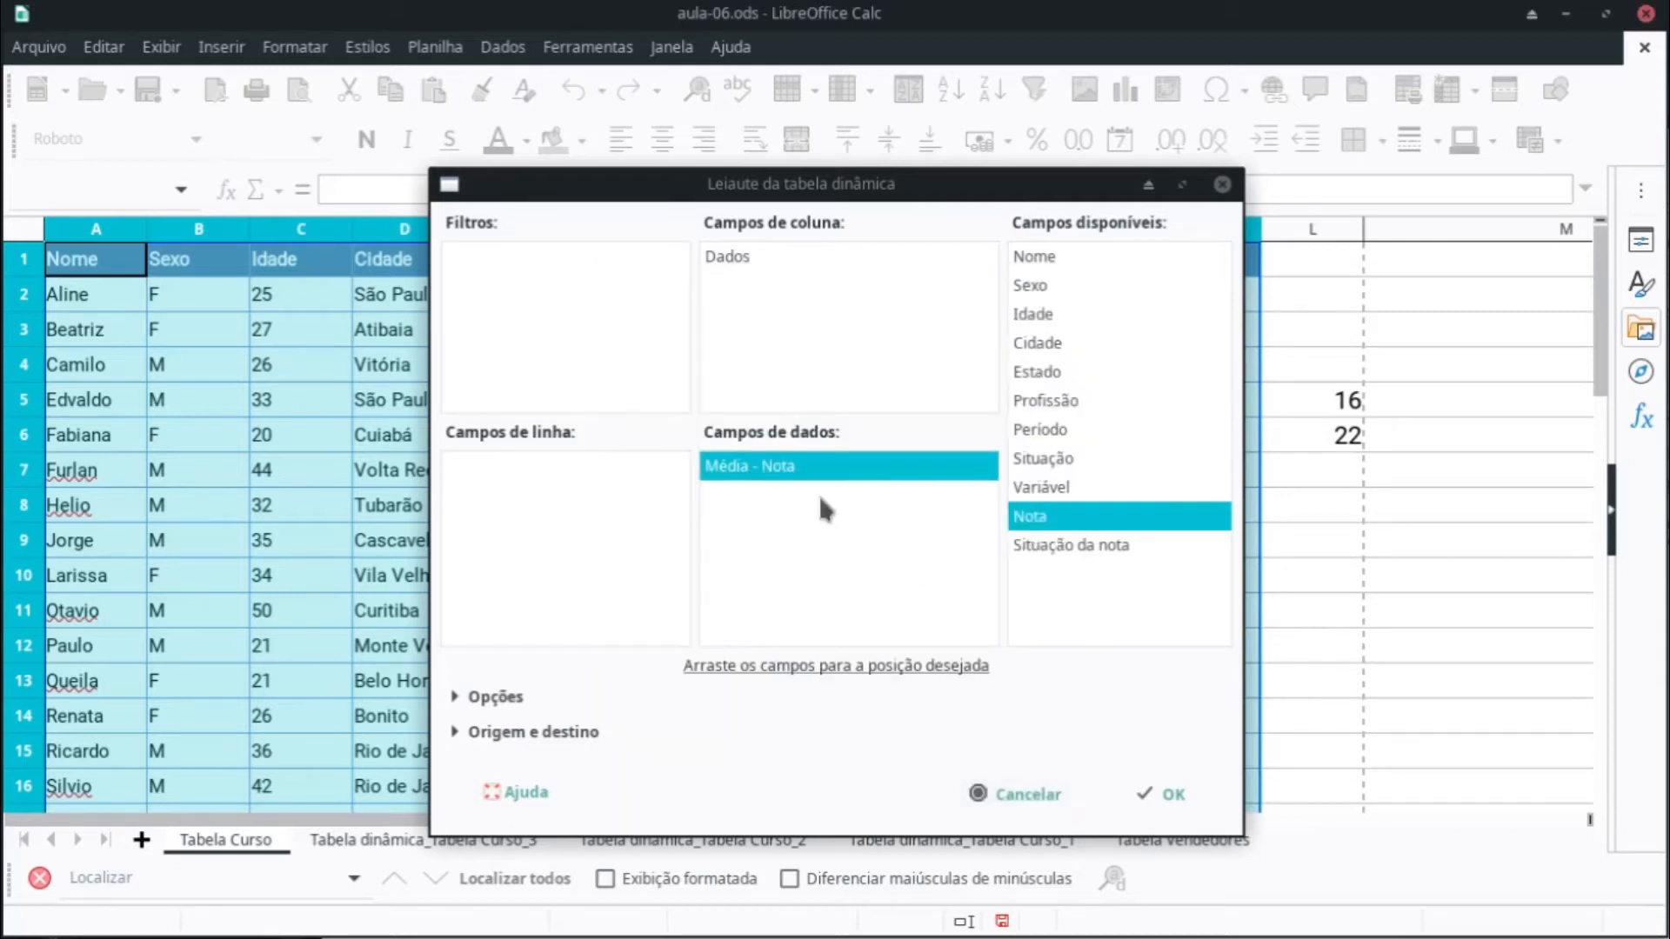
drag(1031, 285, 578, 470)
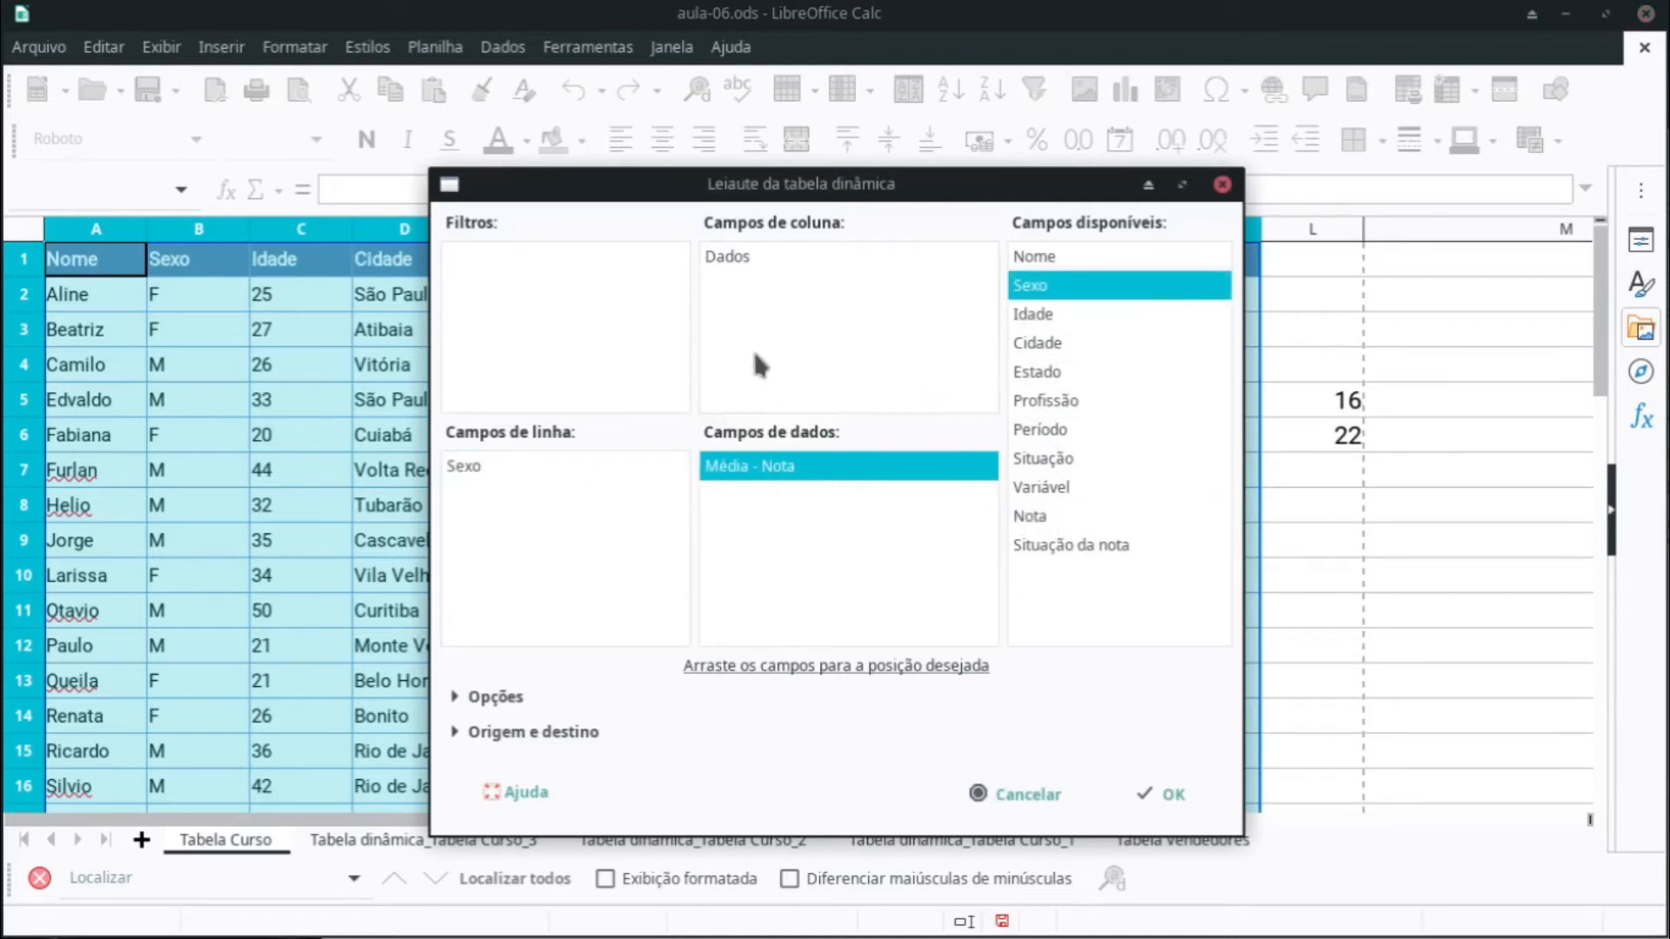
Step: Create the pivot table with Sexo as the row field and the Média of Nota as data
click(609, 477)
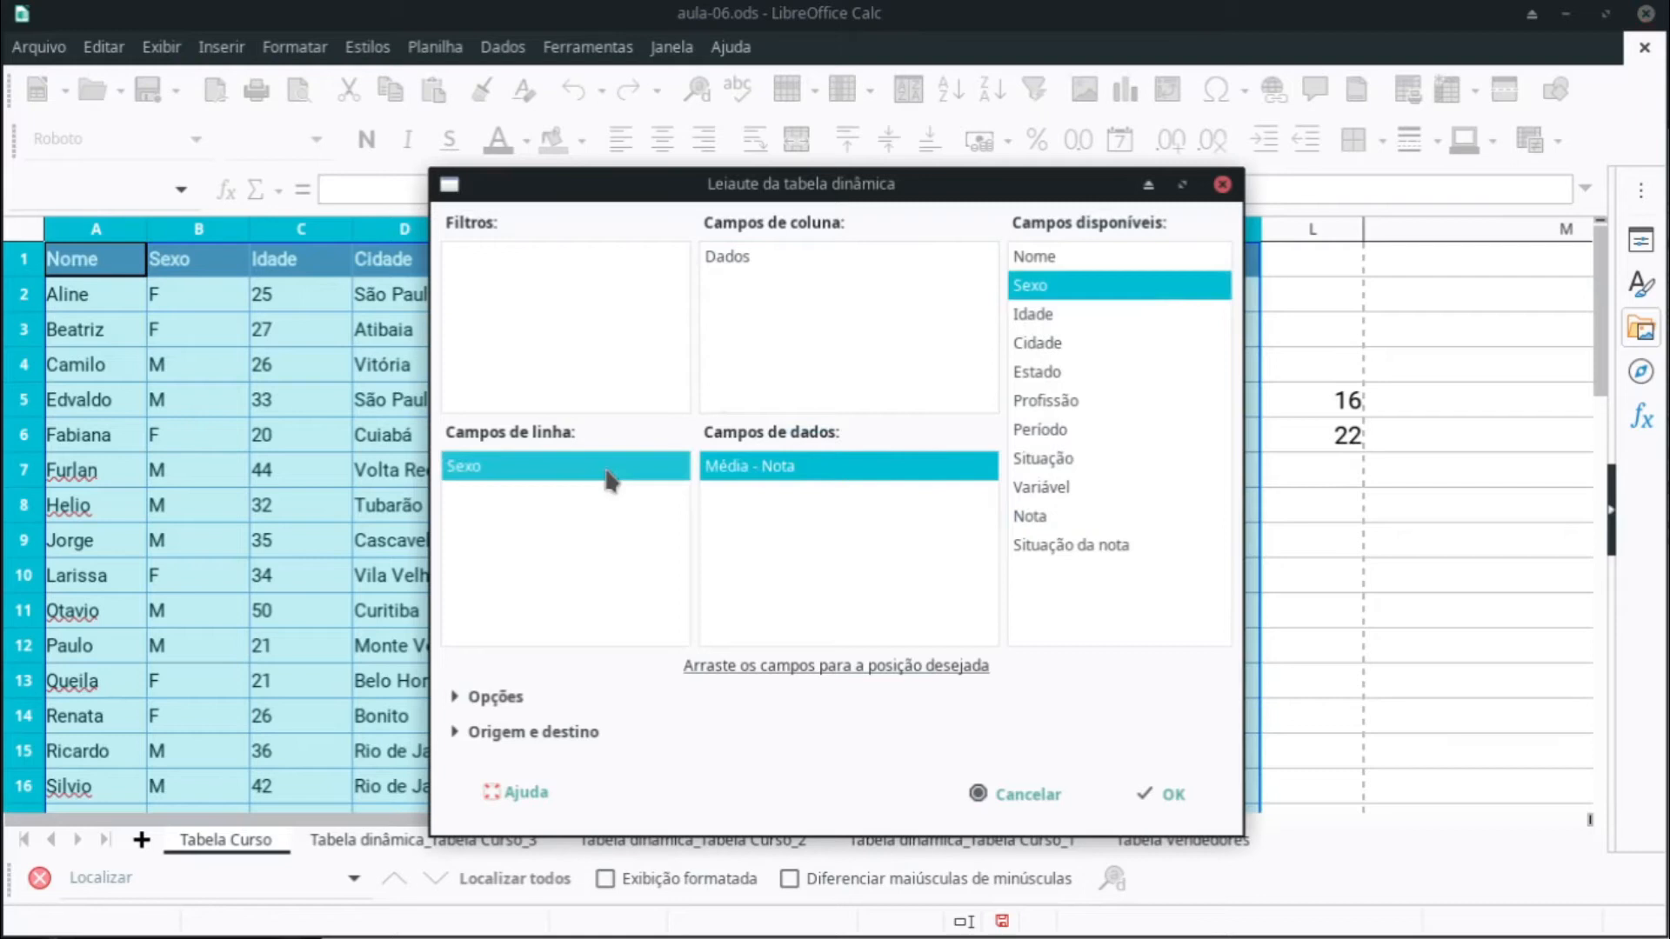
click(1163, 799)
Step: Set the font size of cells A1:C9 to 18 pt and widen column B to fit the Média - Nota values
drag(300, 424, 78, 252)
click(316, 139)
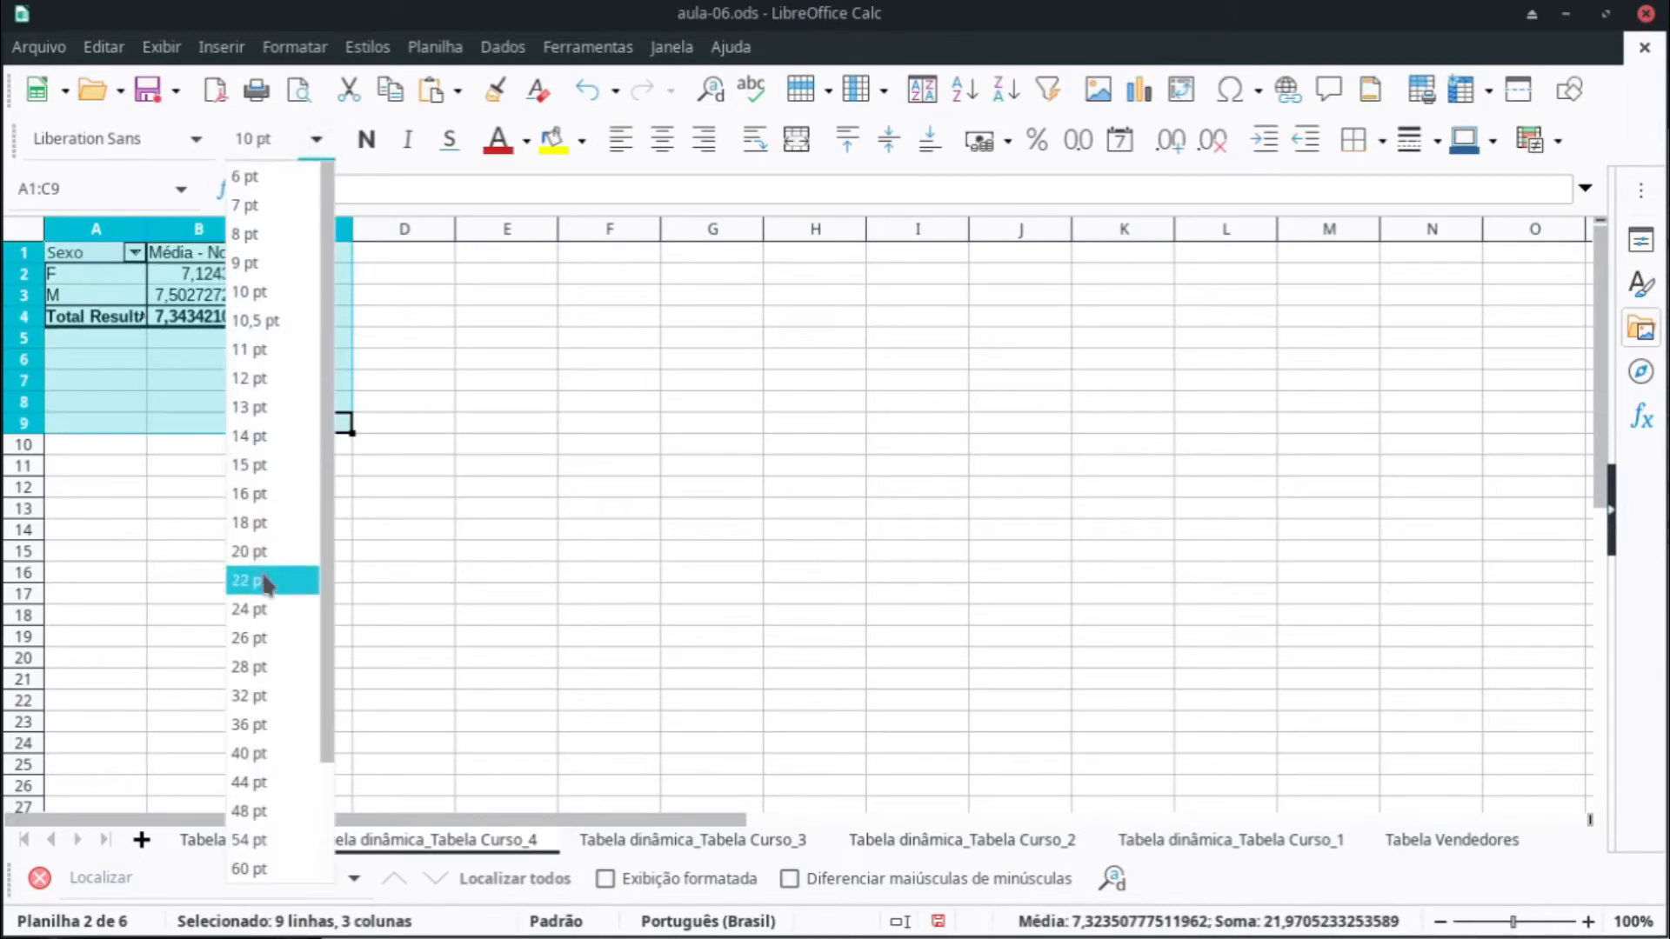
click(261, 522)
click(435, 409)
drag(249, 230, 427, 233)
click(357, 455)
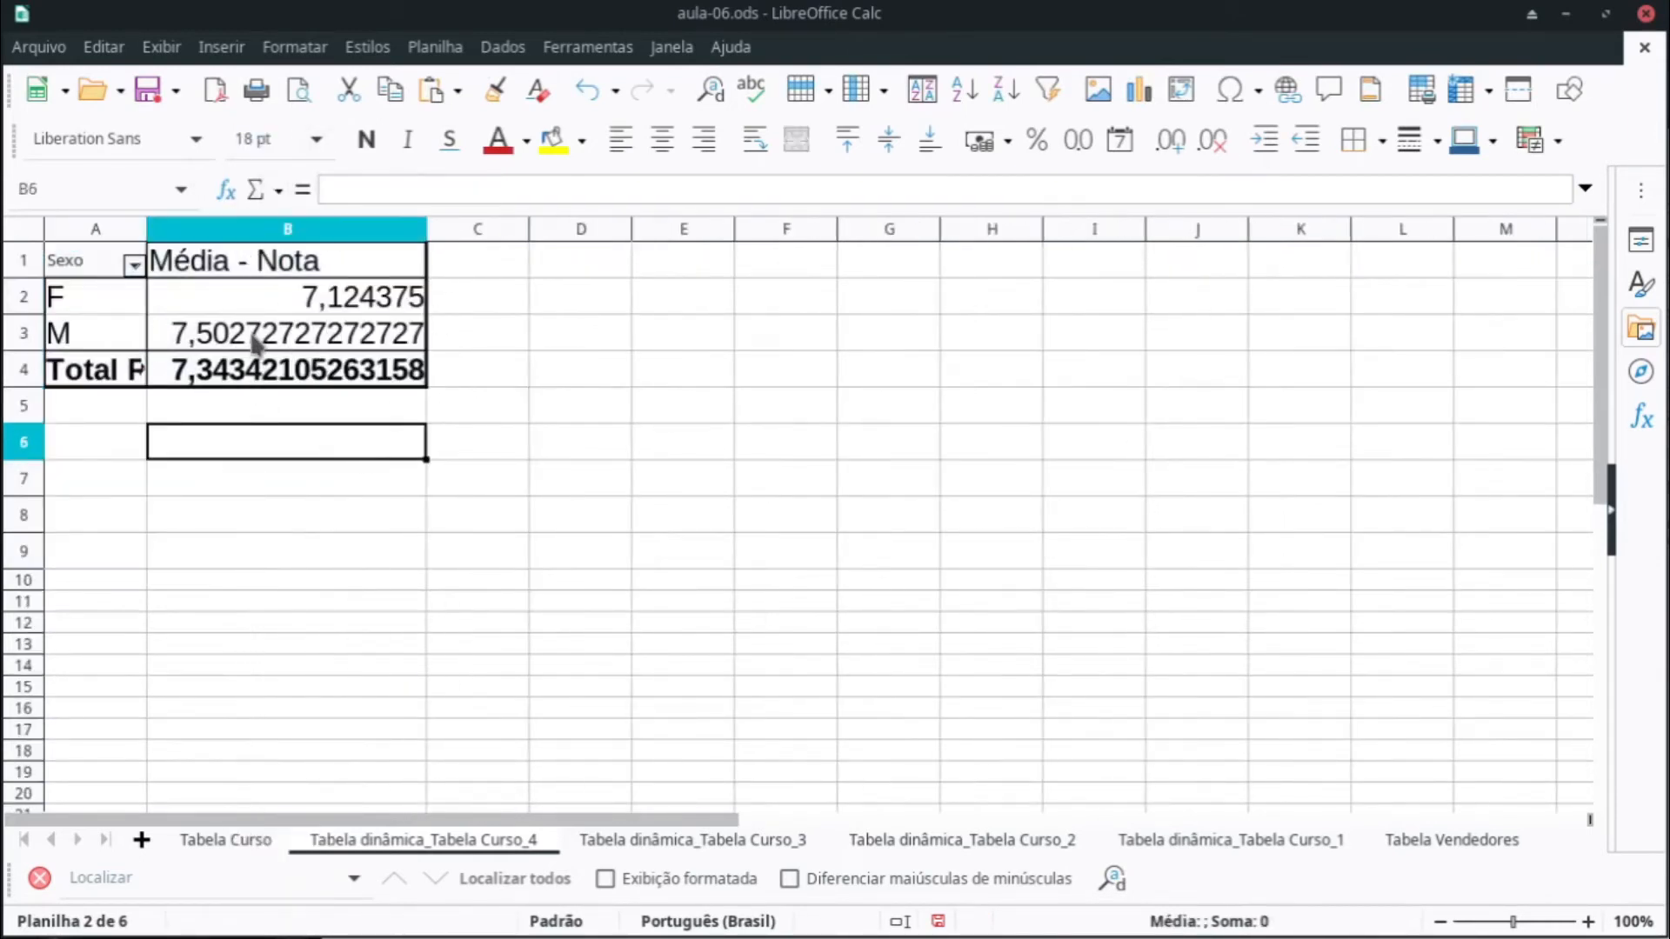
Step: Examine the average grades for F and M and the overall average in column B of the pivot table
click(257, 342)
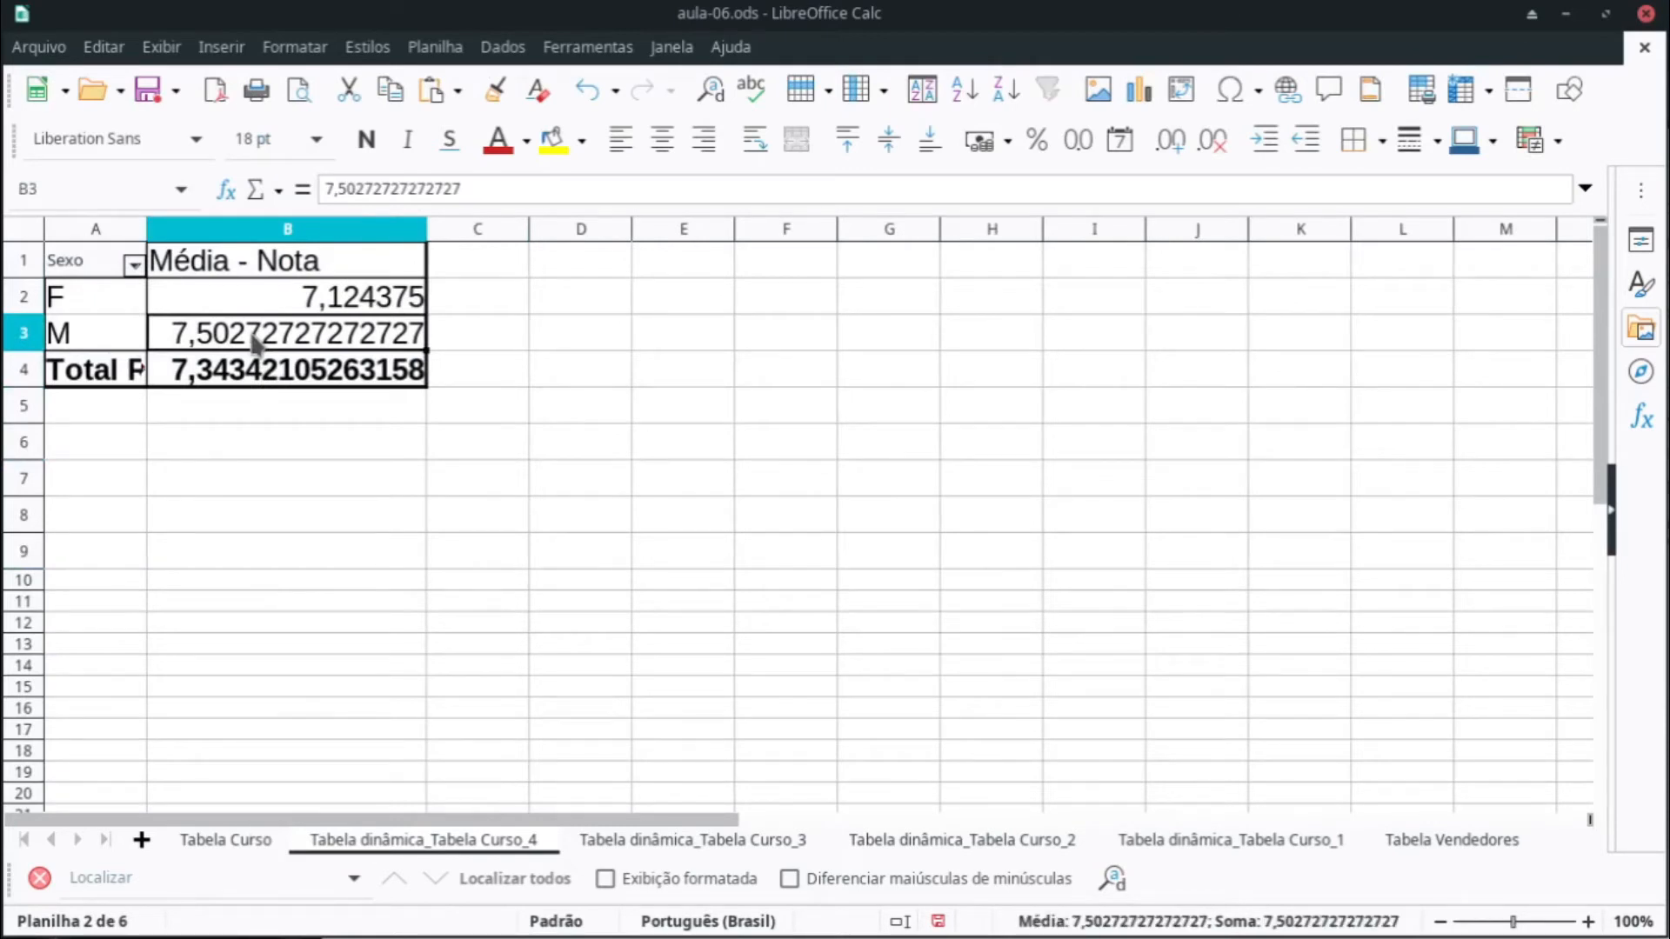
click(339, 310)
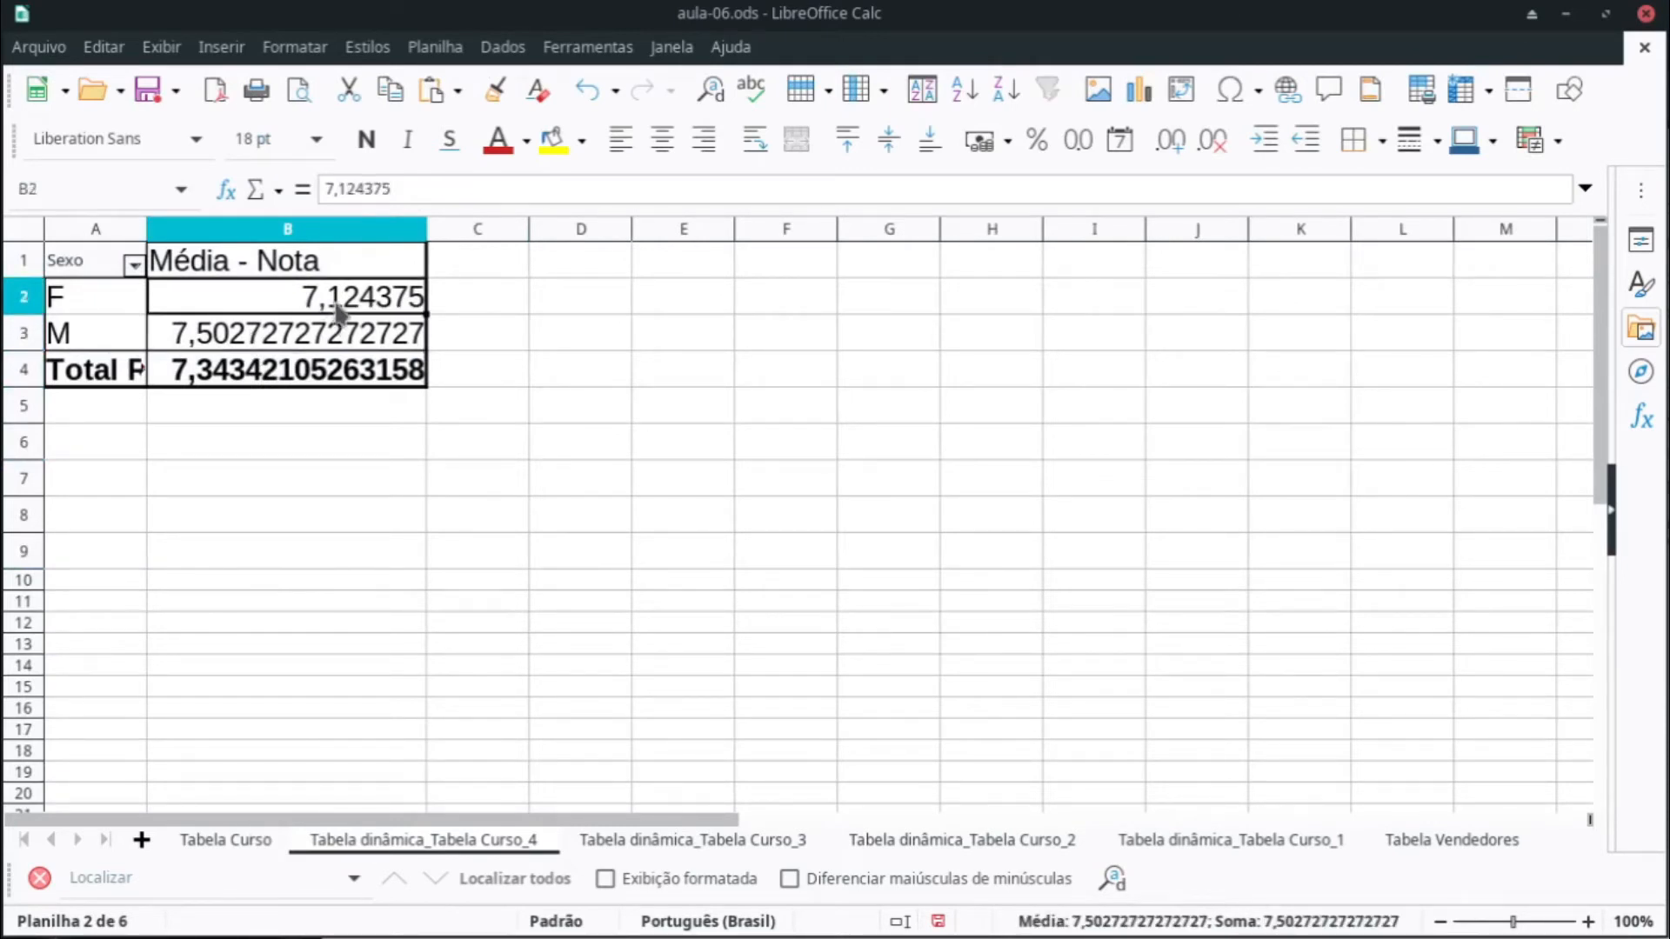
click(362, 416)
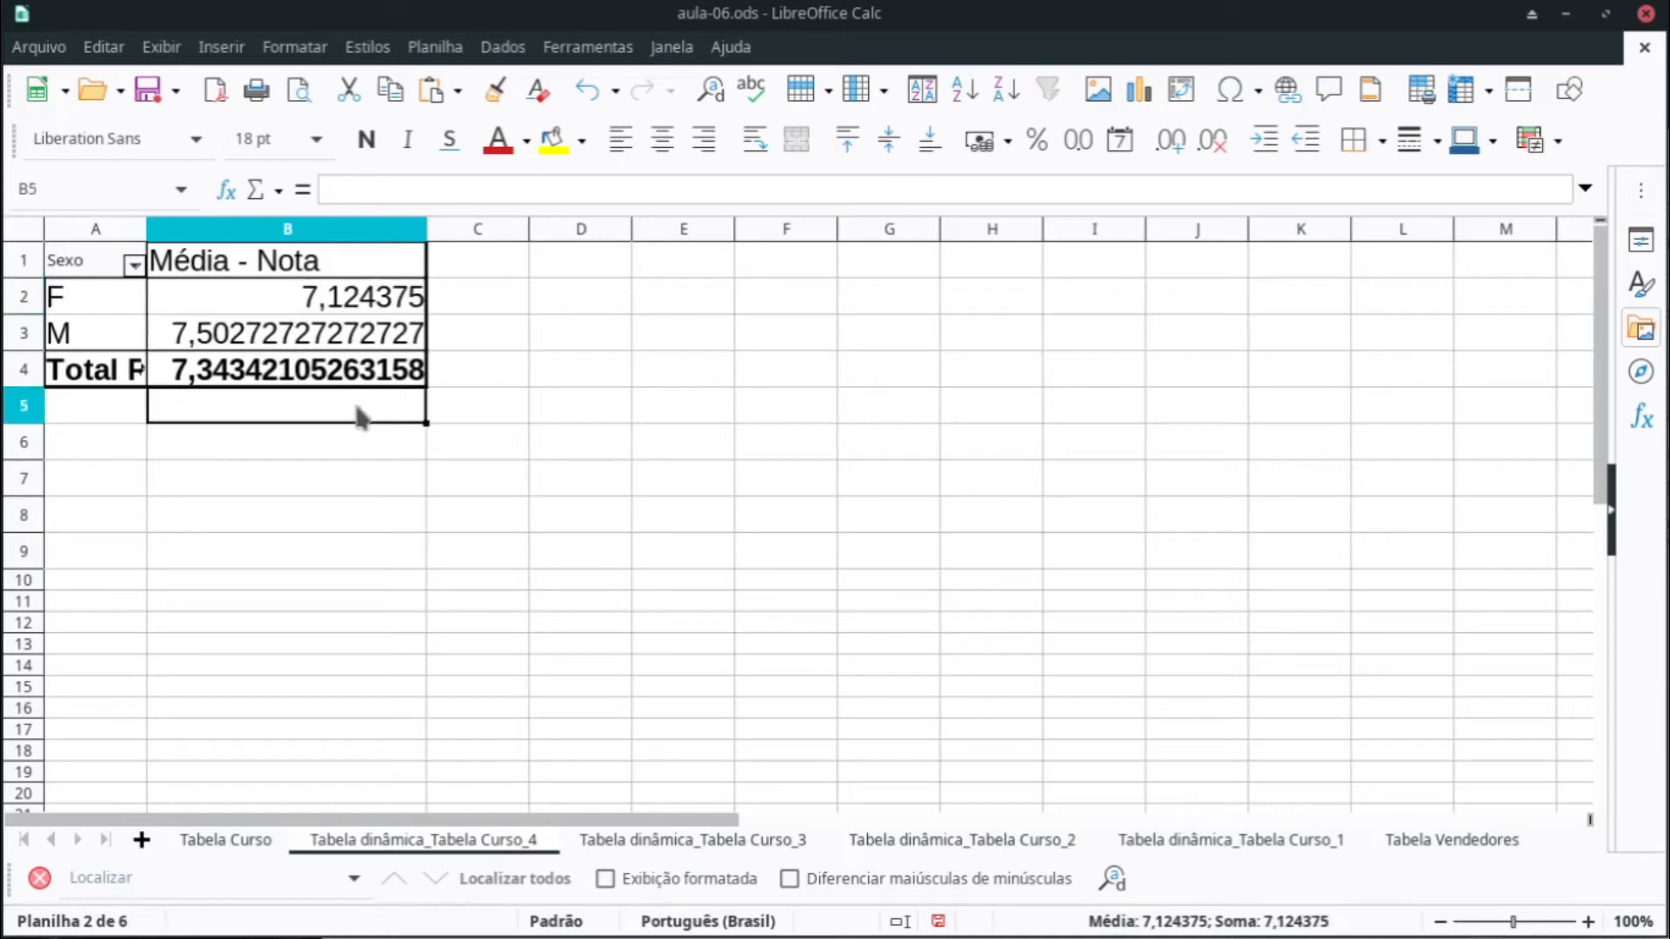
click(237, 383)
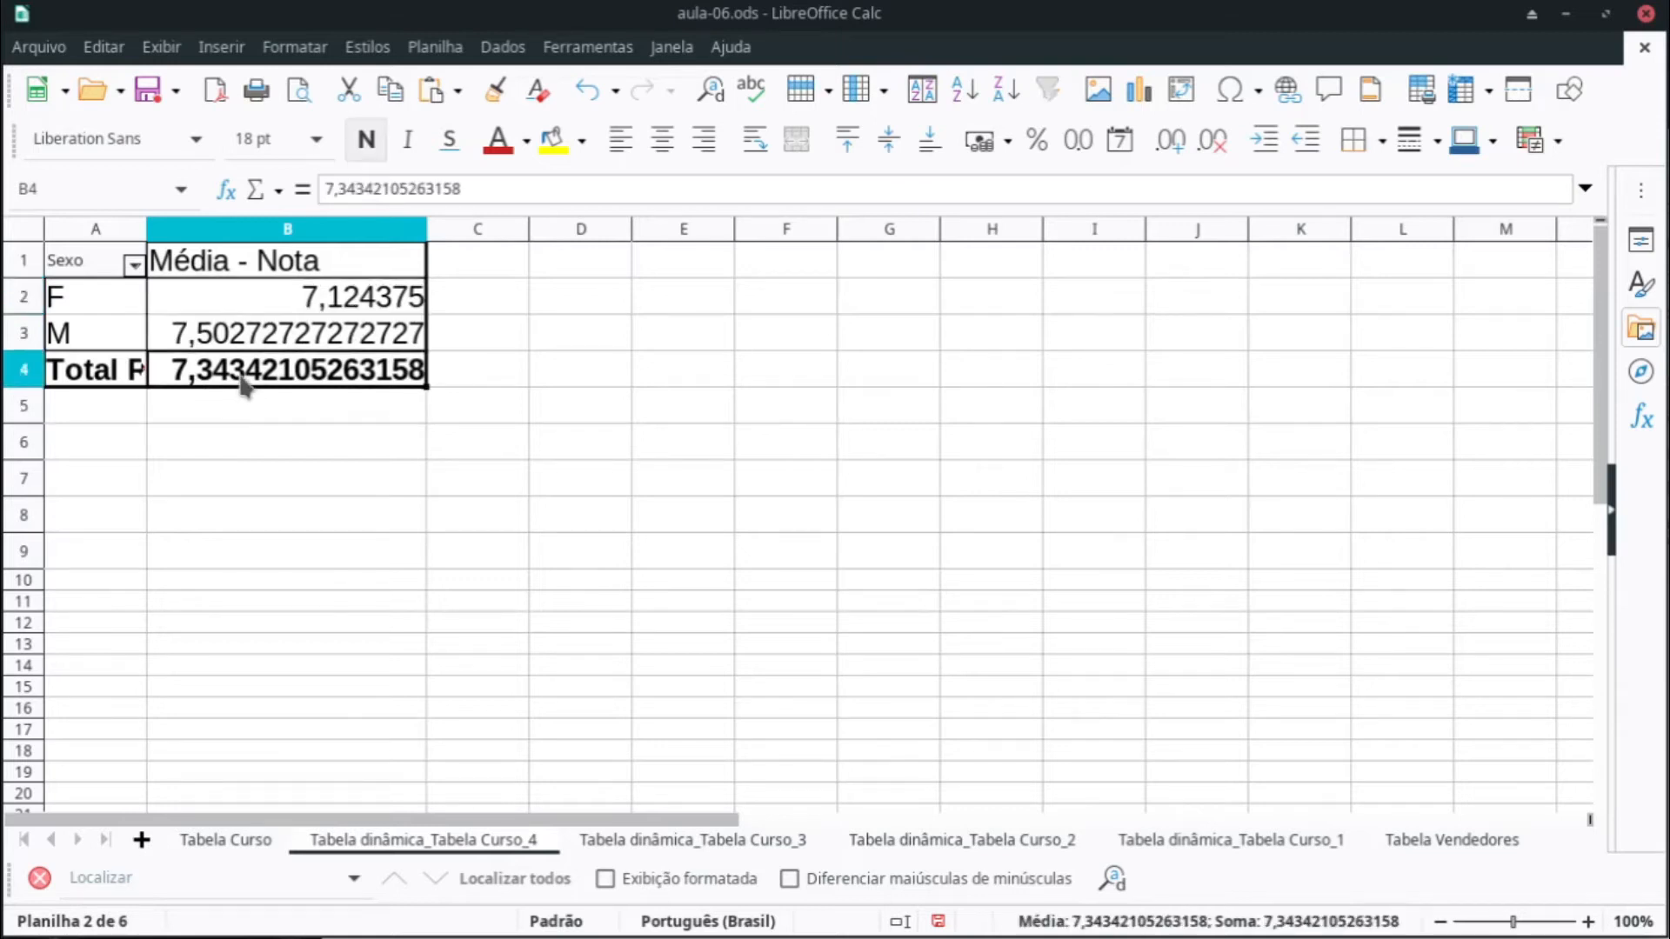
click(290, 416)
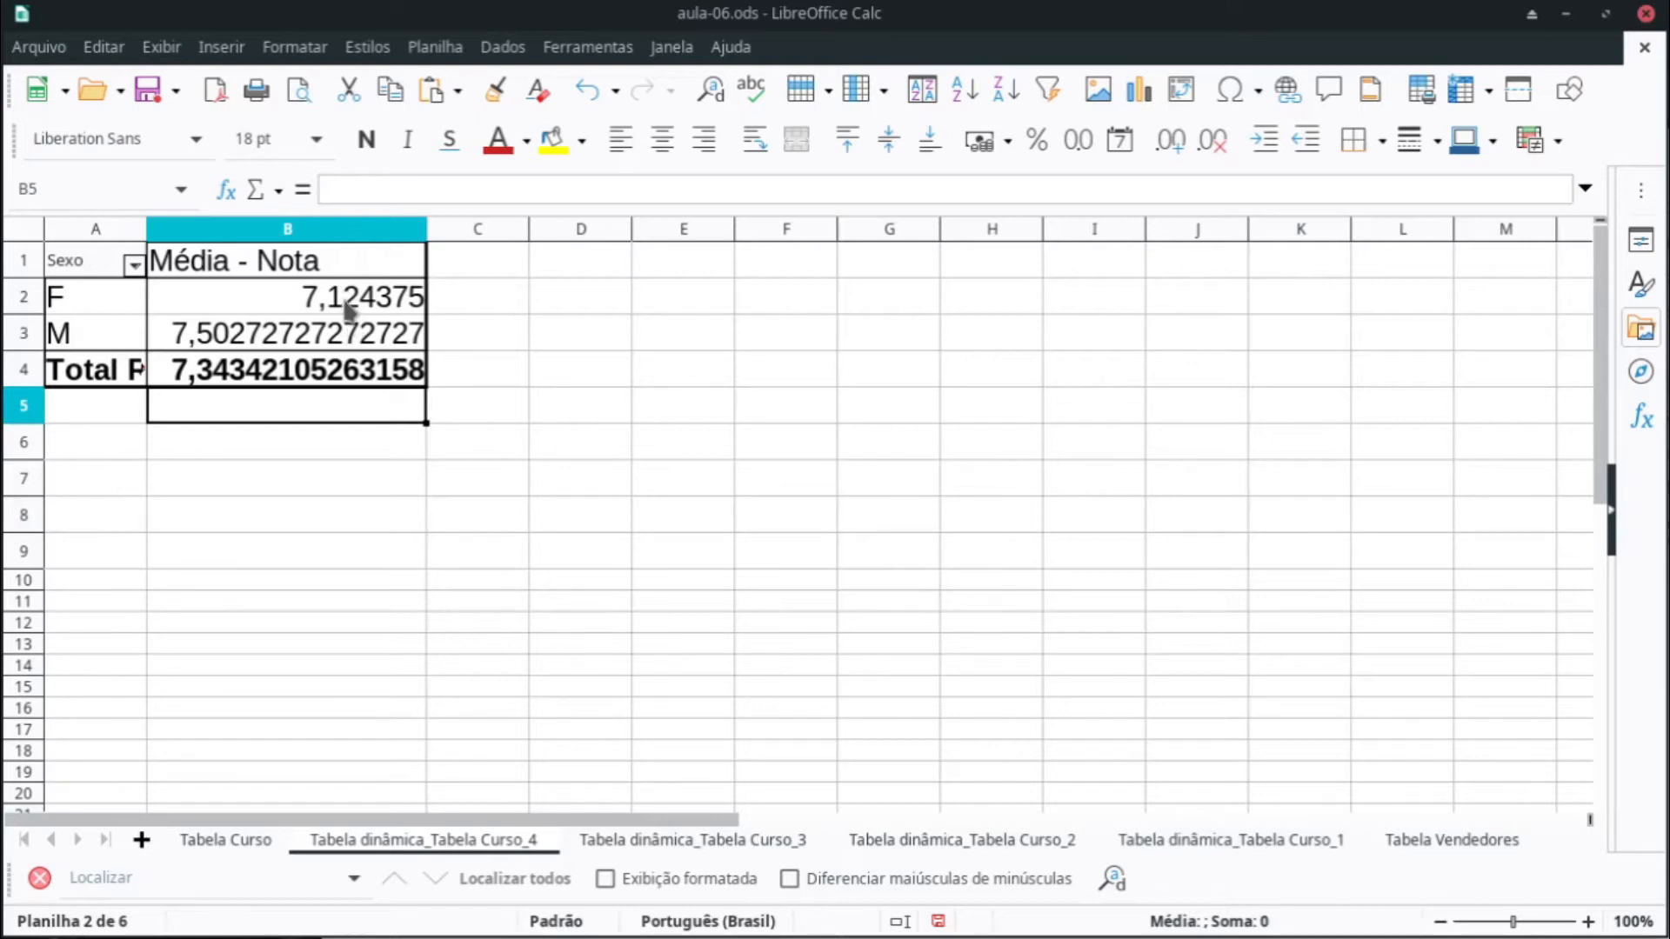
click(357, 306)
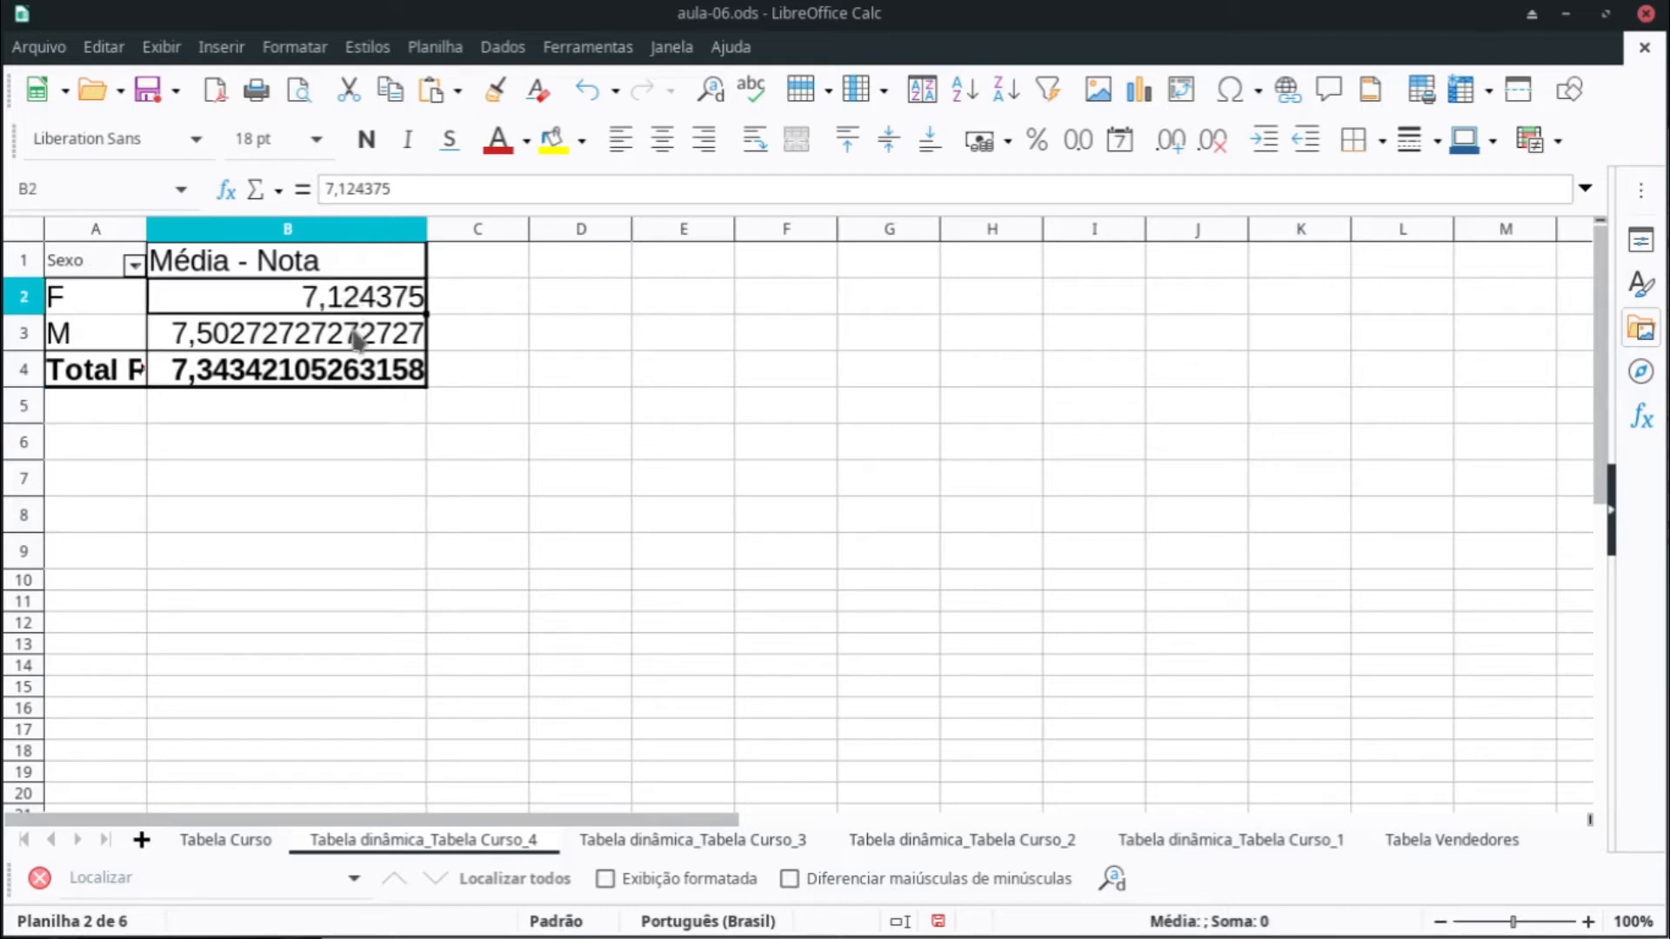
click(355, 336)
click(356, 409)
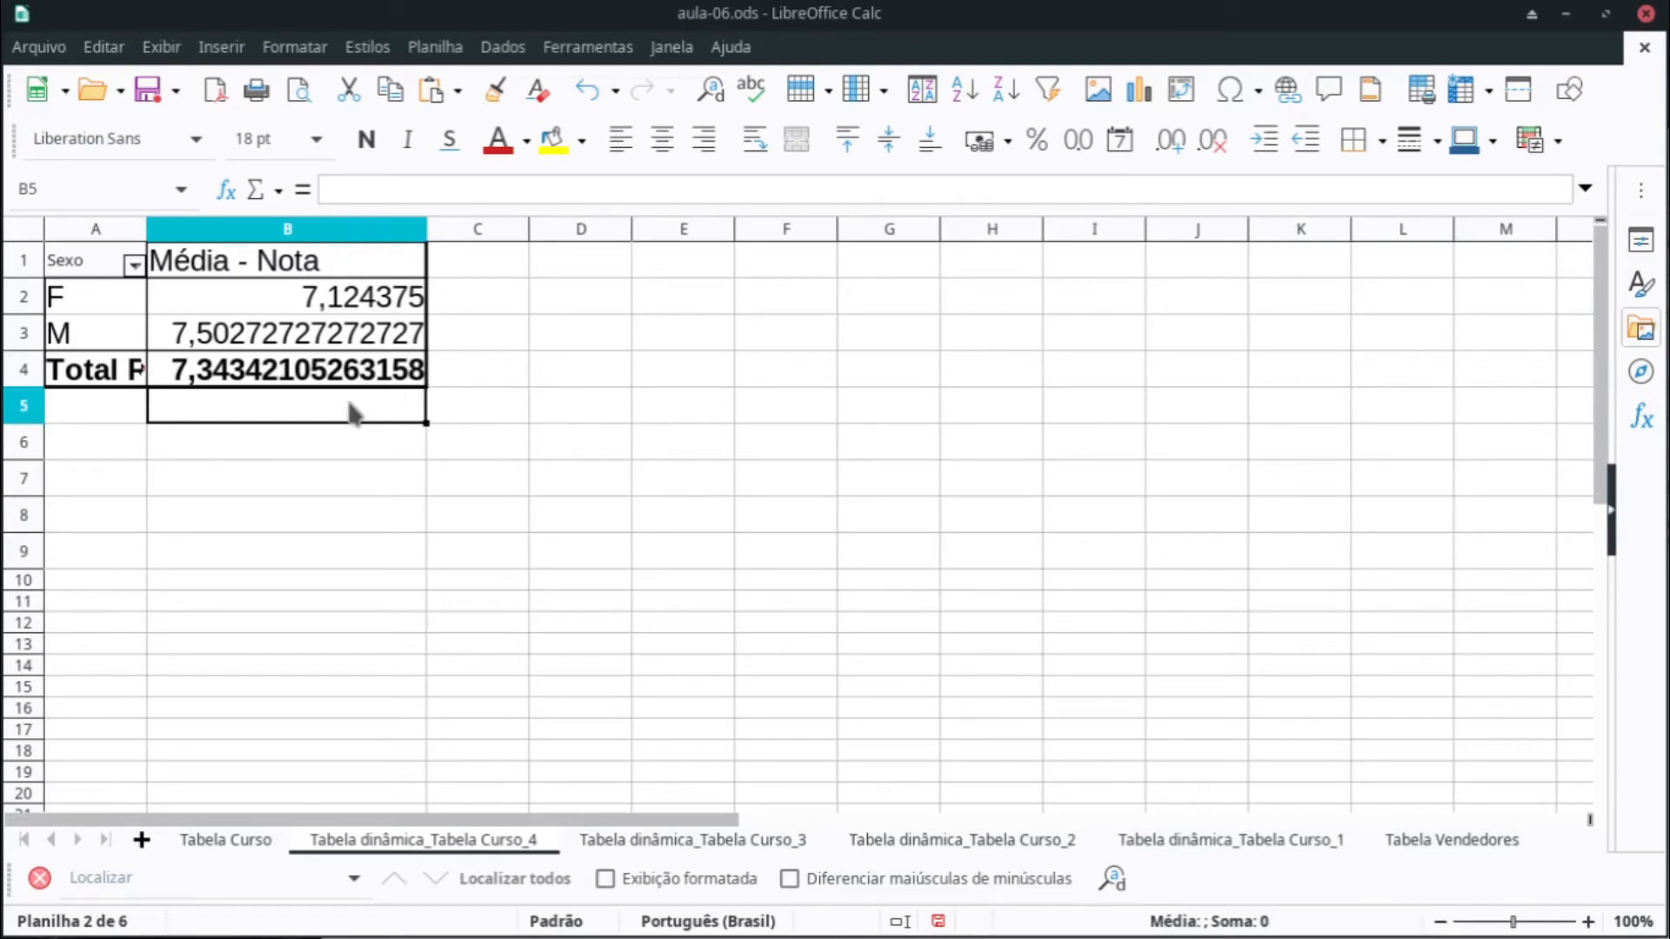
Step: Go back to the Tabela Curso sheet and select the whole table A1:K39 as pivot source
click(247, 843)
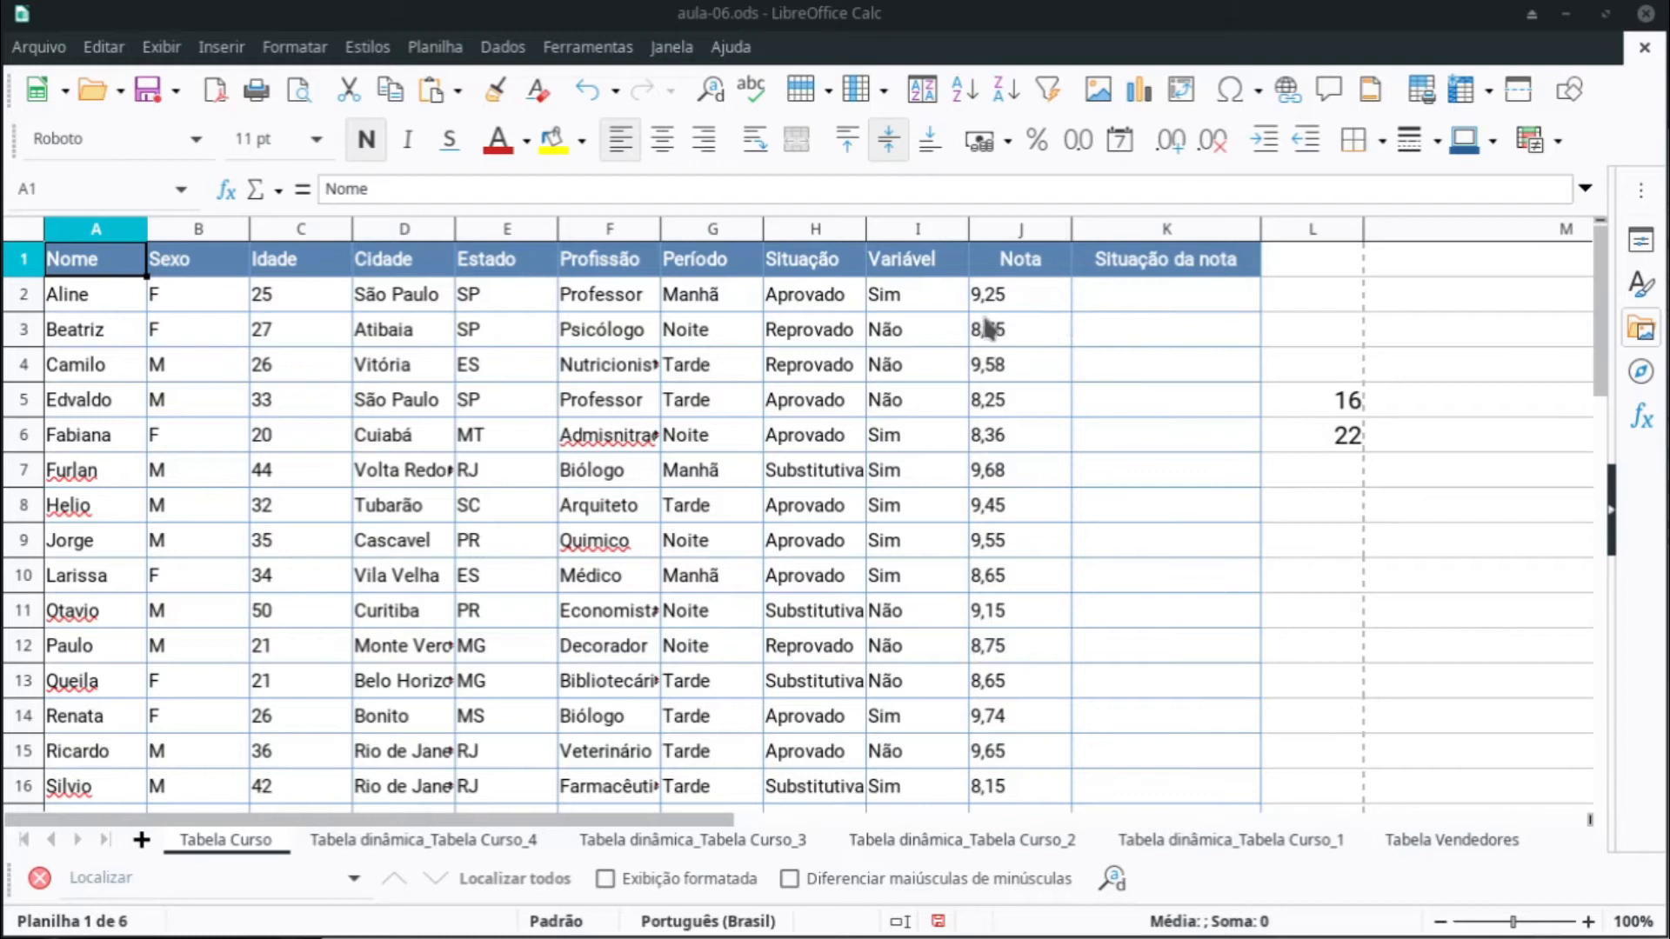
click(1009, 277)
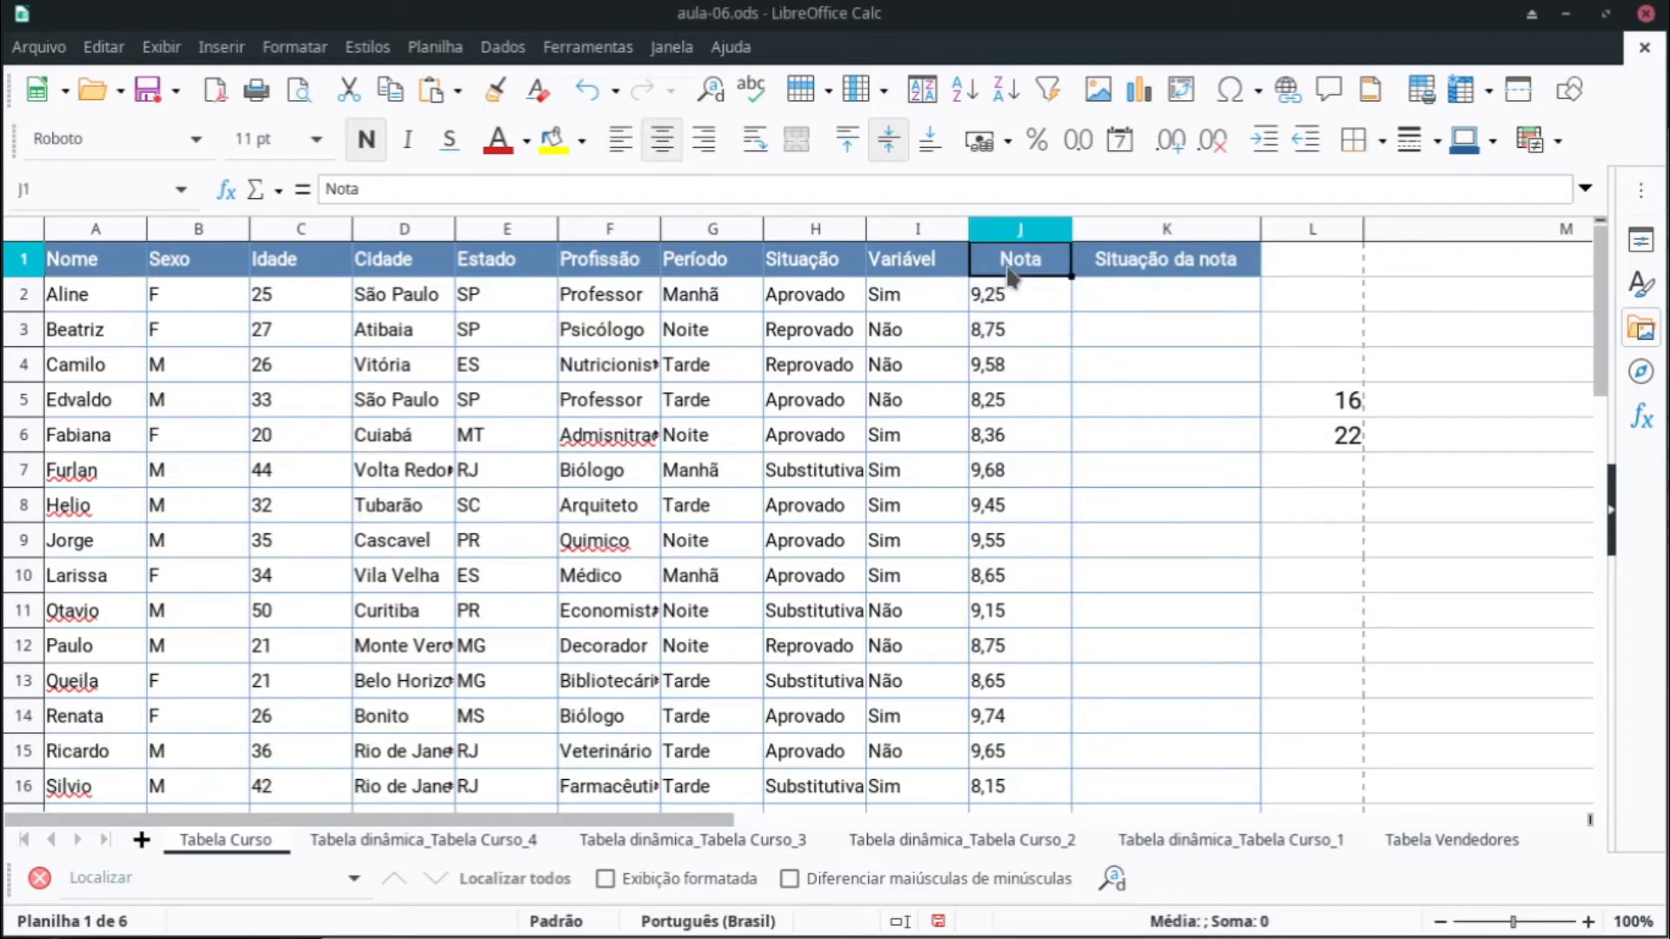
key(ctrl+Home)
key(ctrl+shift+Right)
key(ctrl+shift+Down)
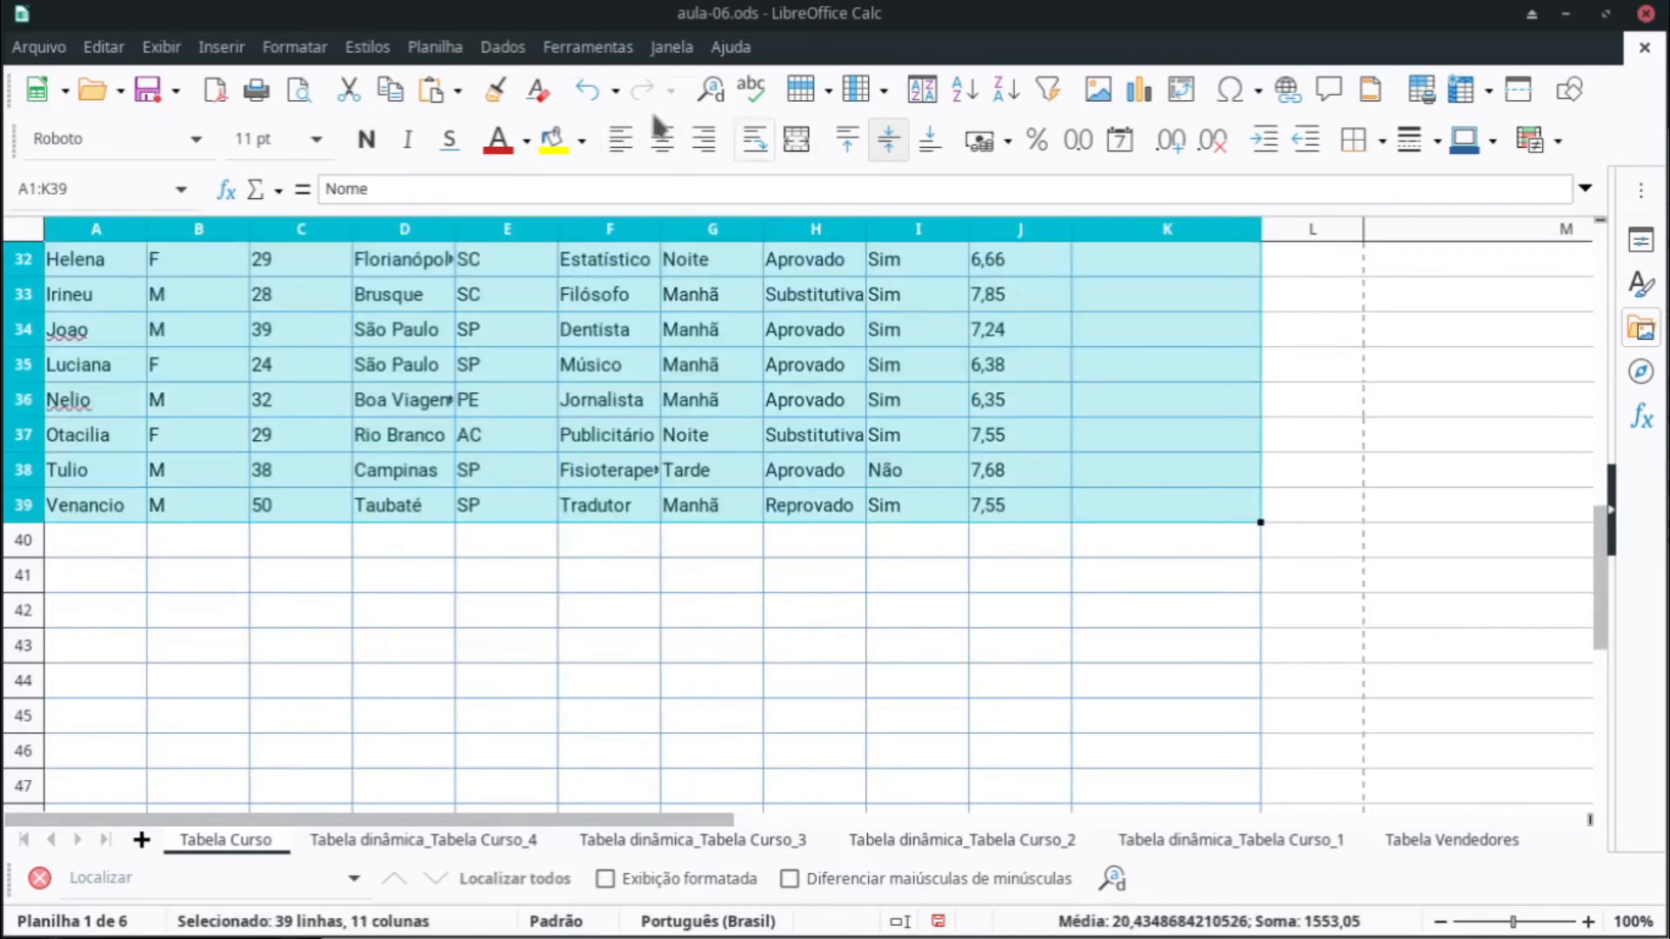
scroll(858, 583, up, 11)
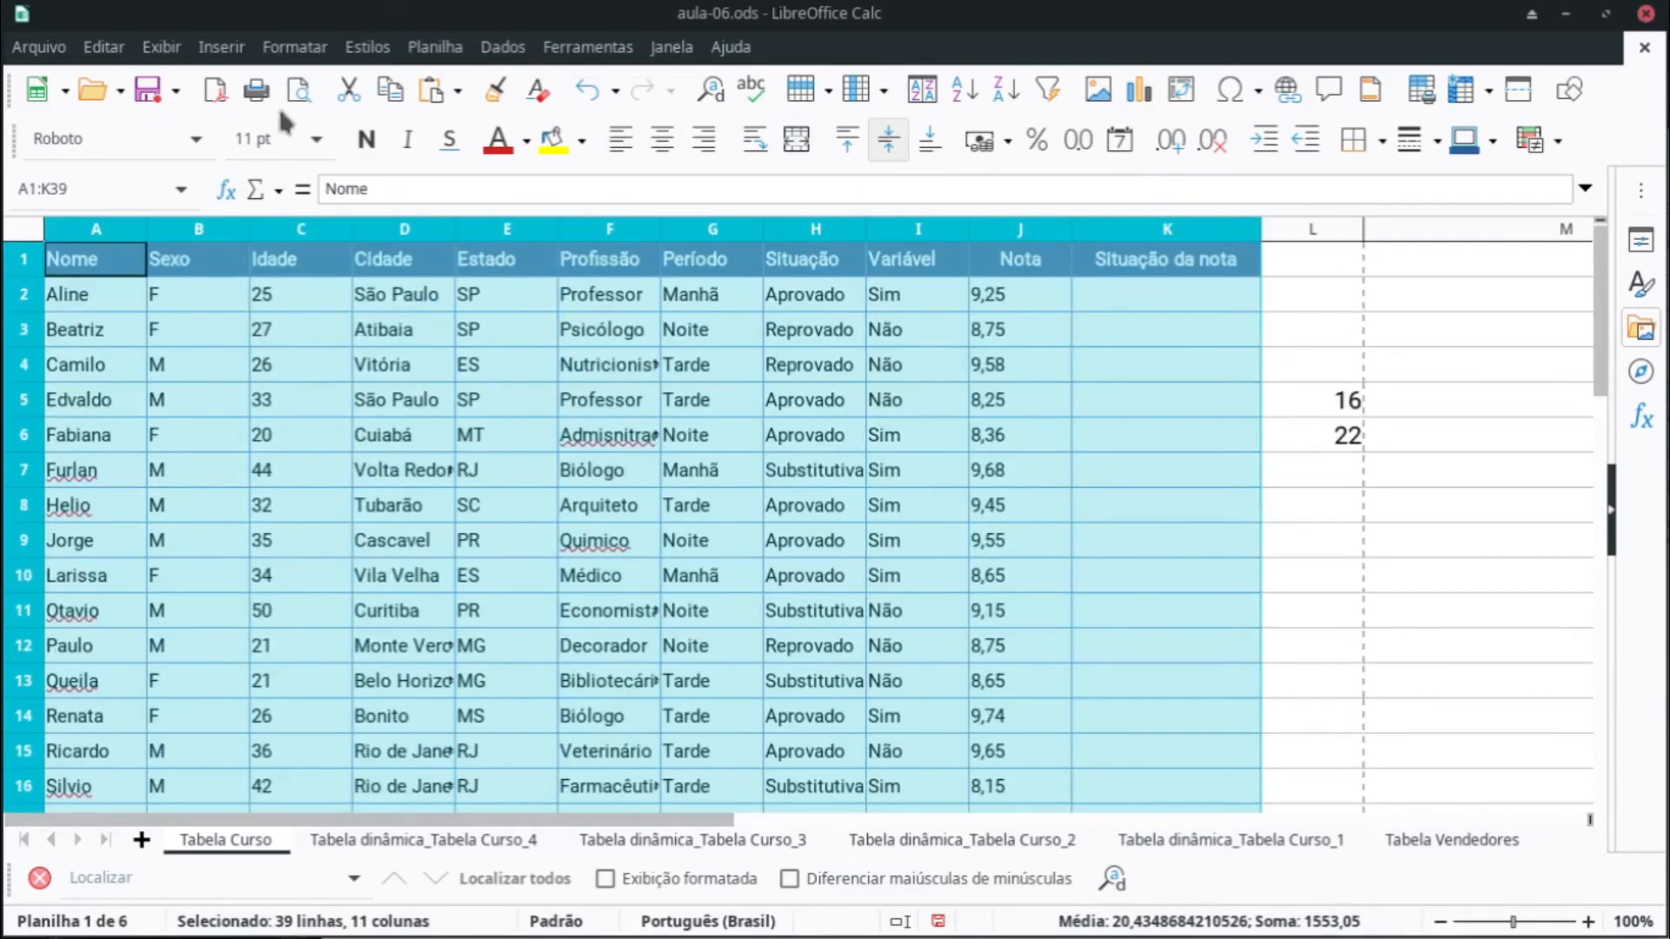
Step: Start a pivot table from the current selection with Nome as a data field using the Contagem function
click(221, 47)
click(248, 156)
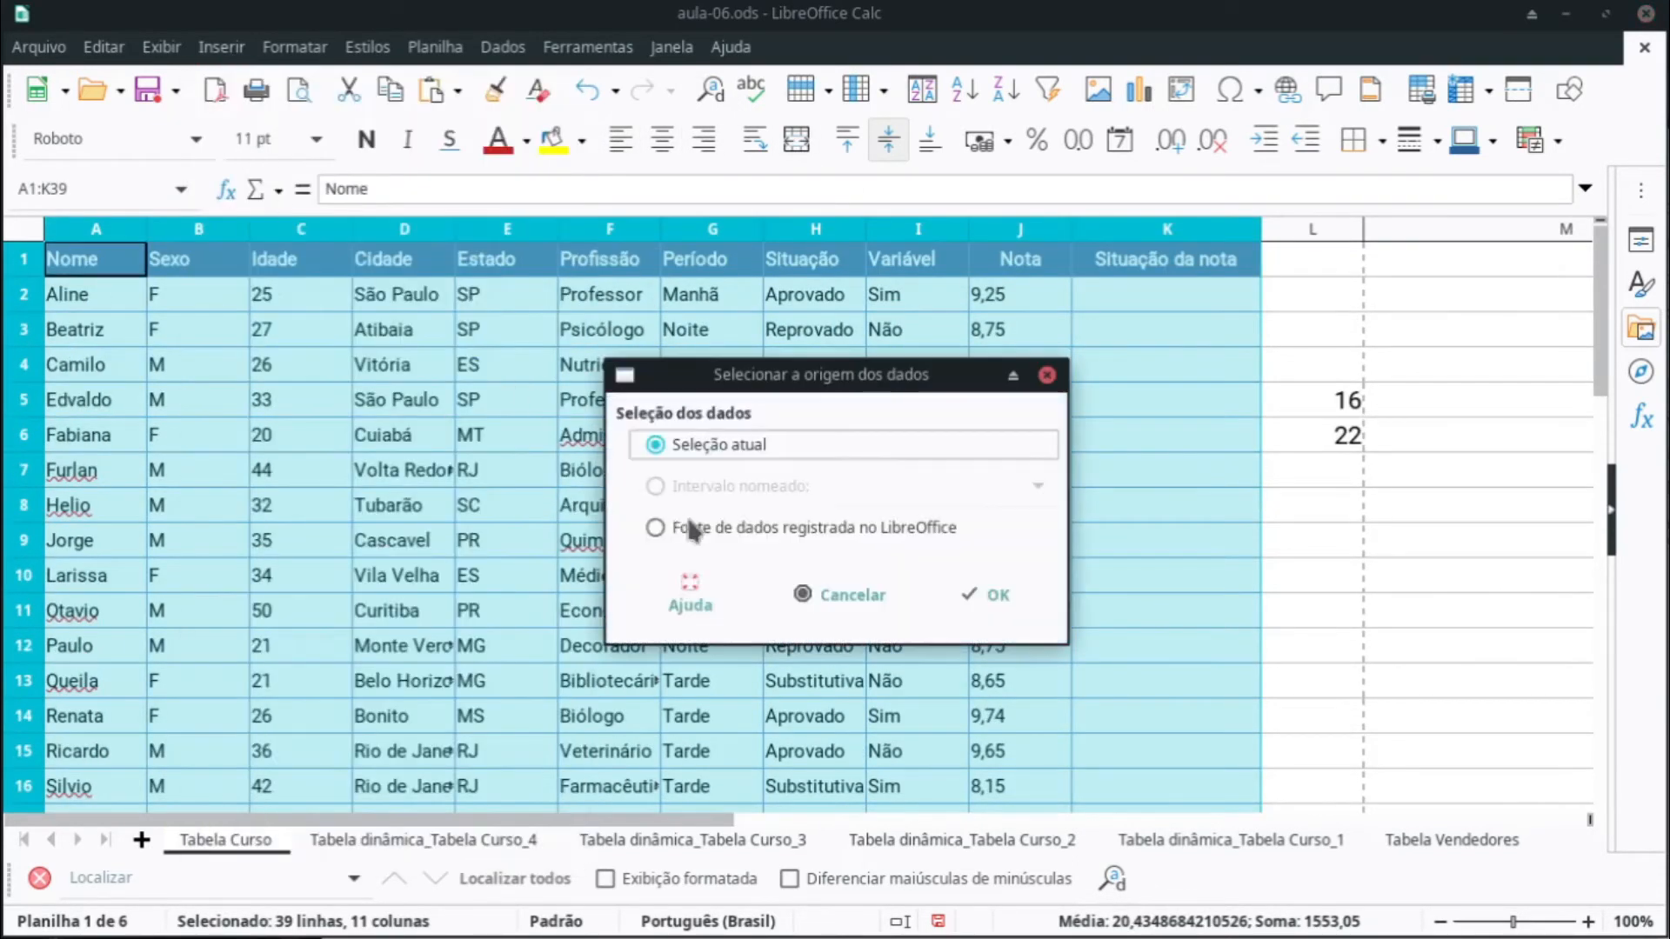
click(943, 609)
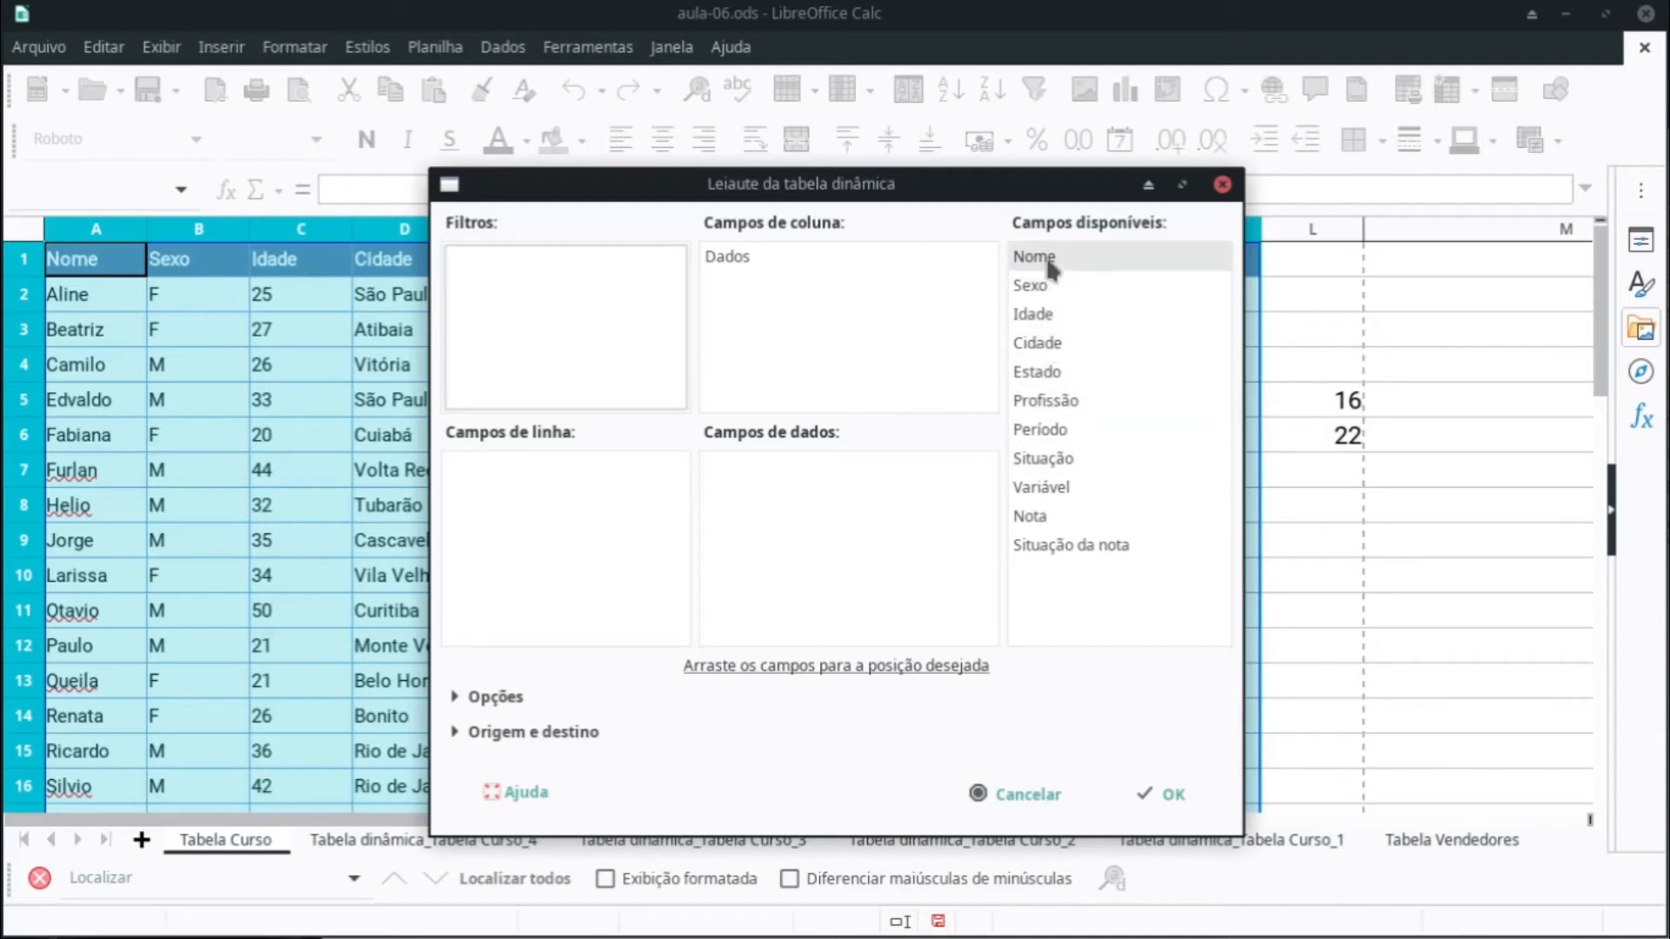
drag(1048, 261, 729, 488)
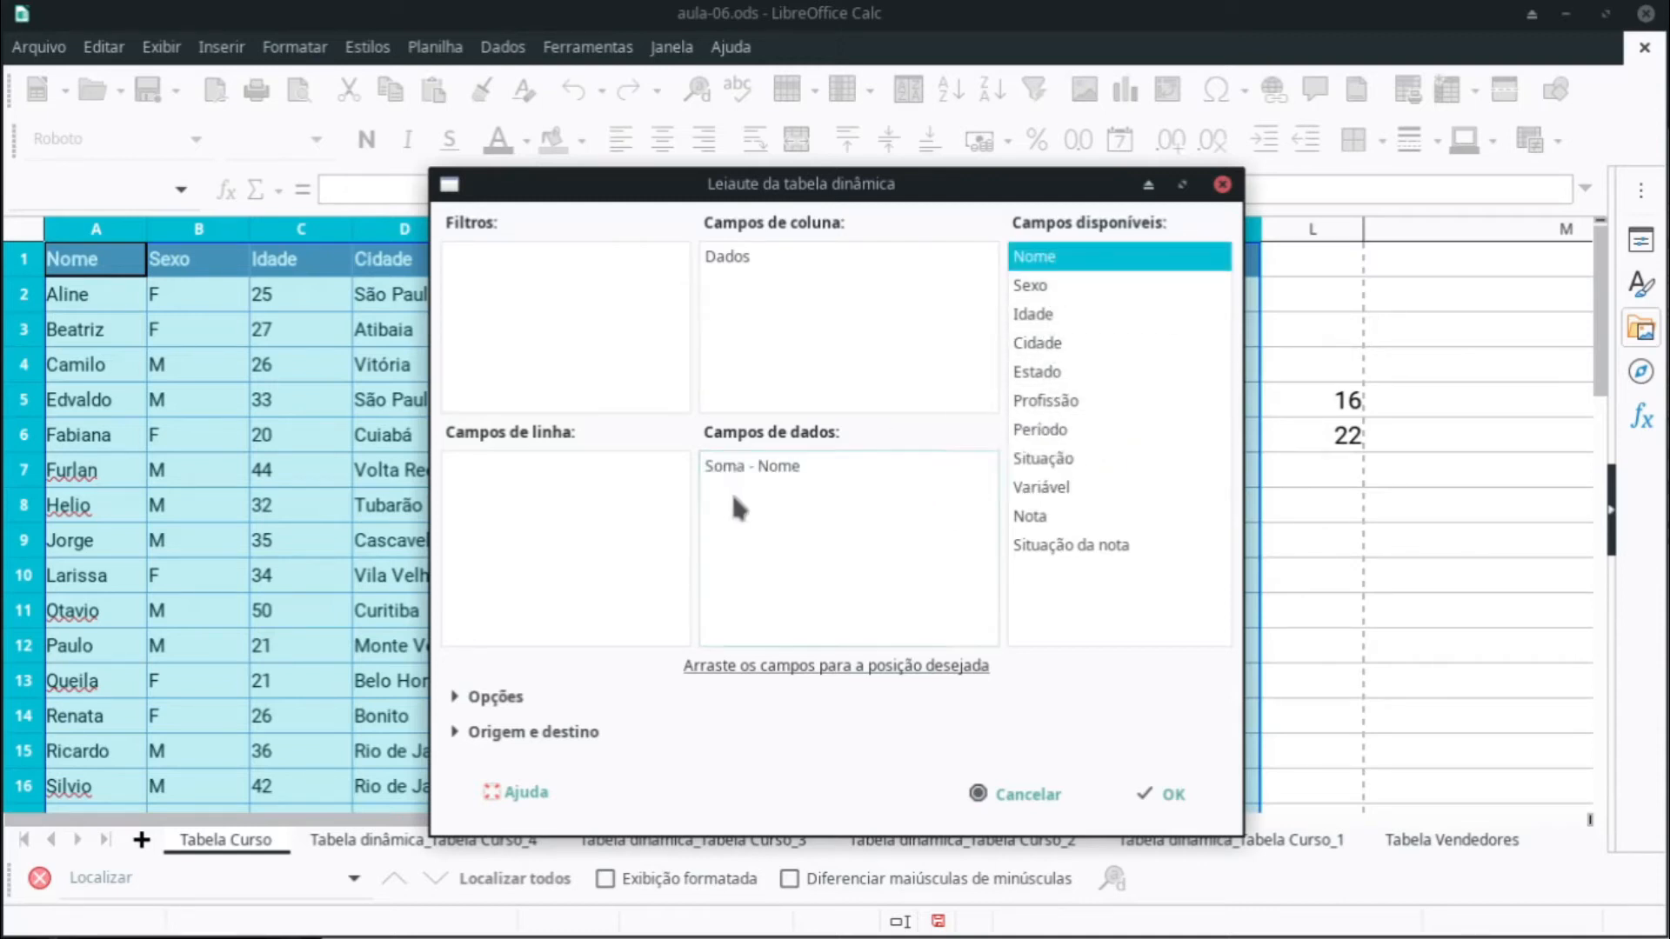
double_click(757, 479)
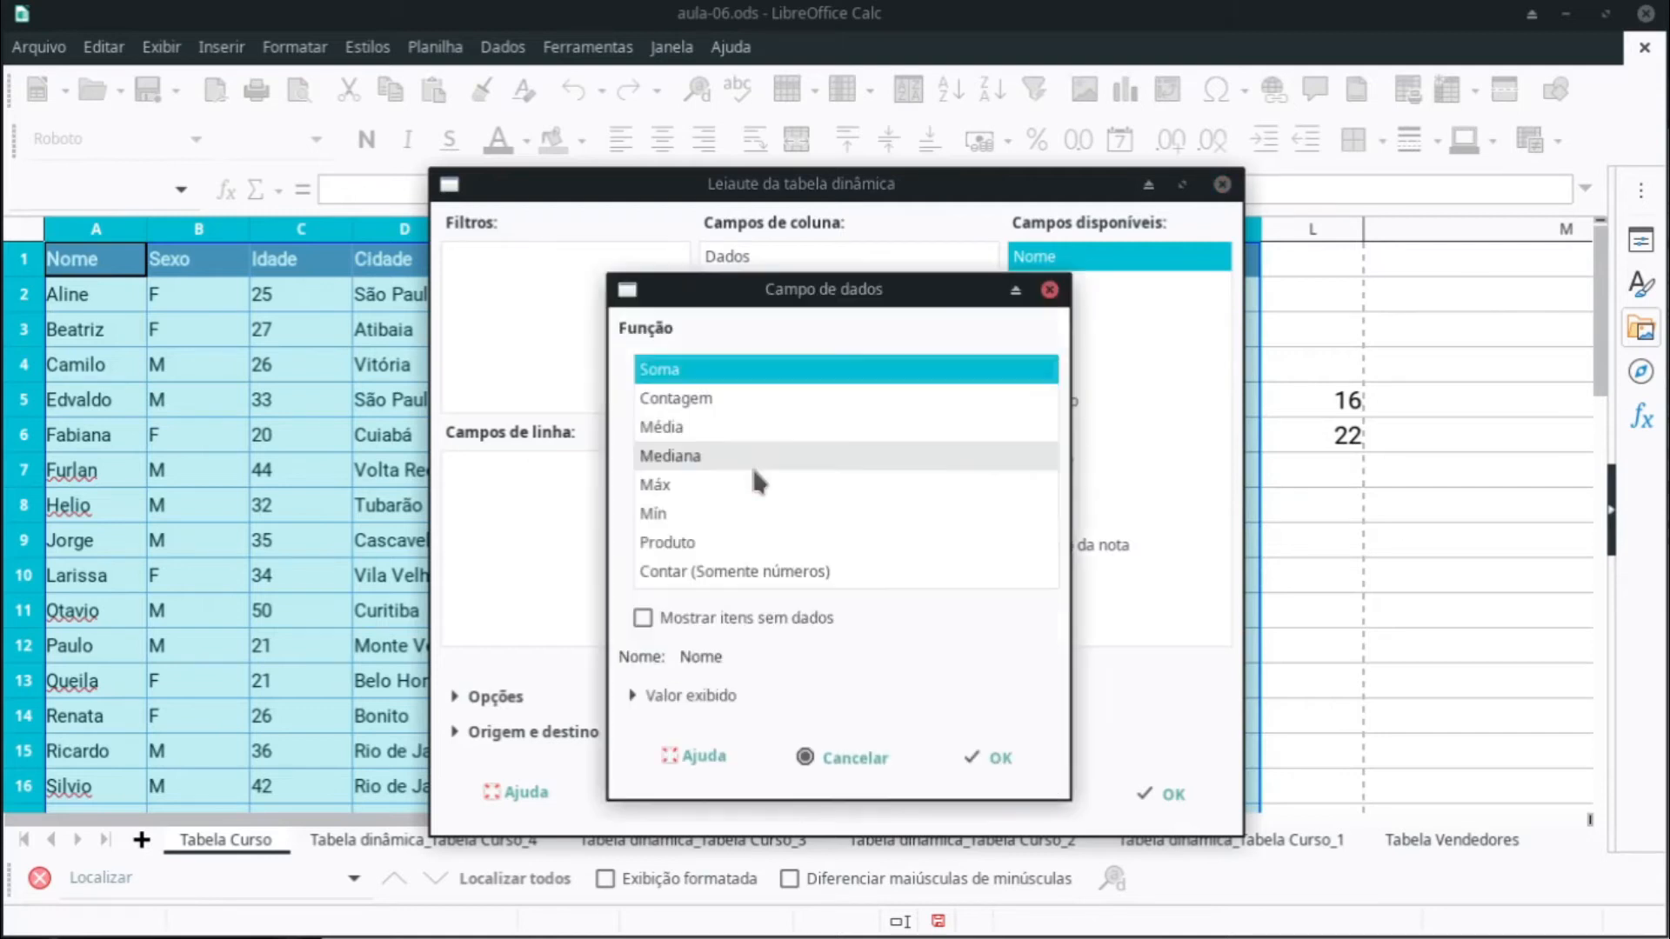
click(741, 400)
click(988, 759)
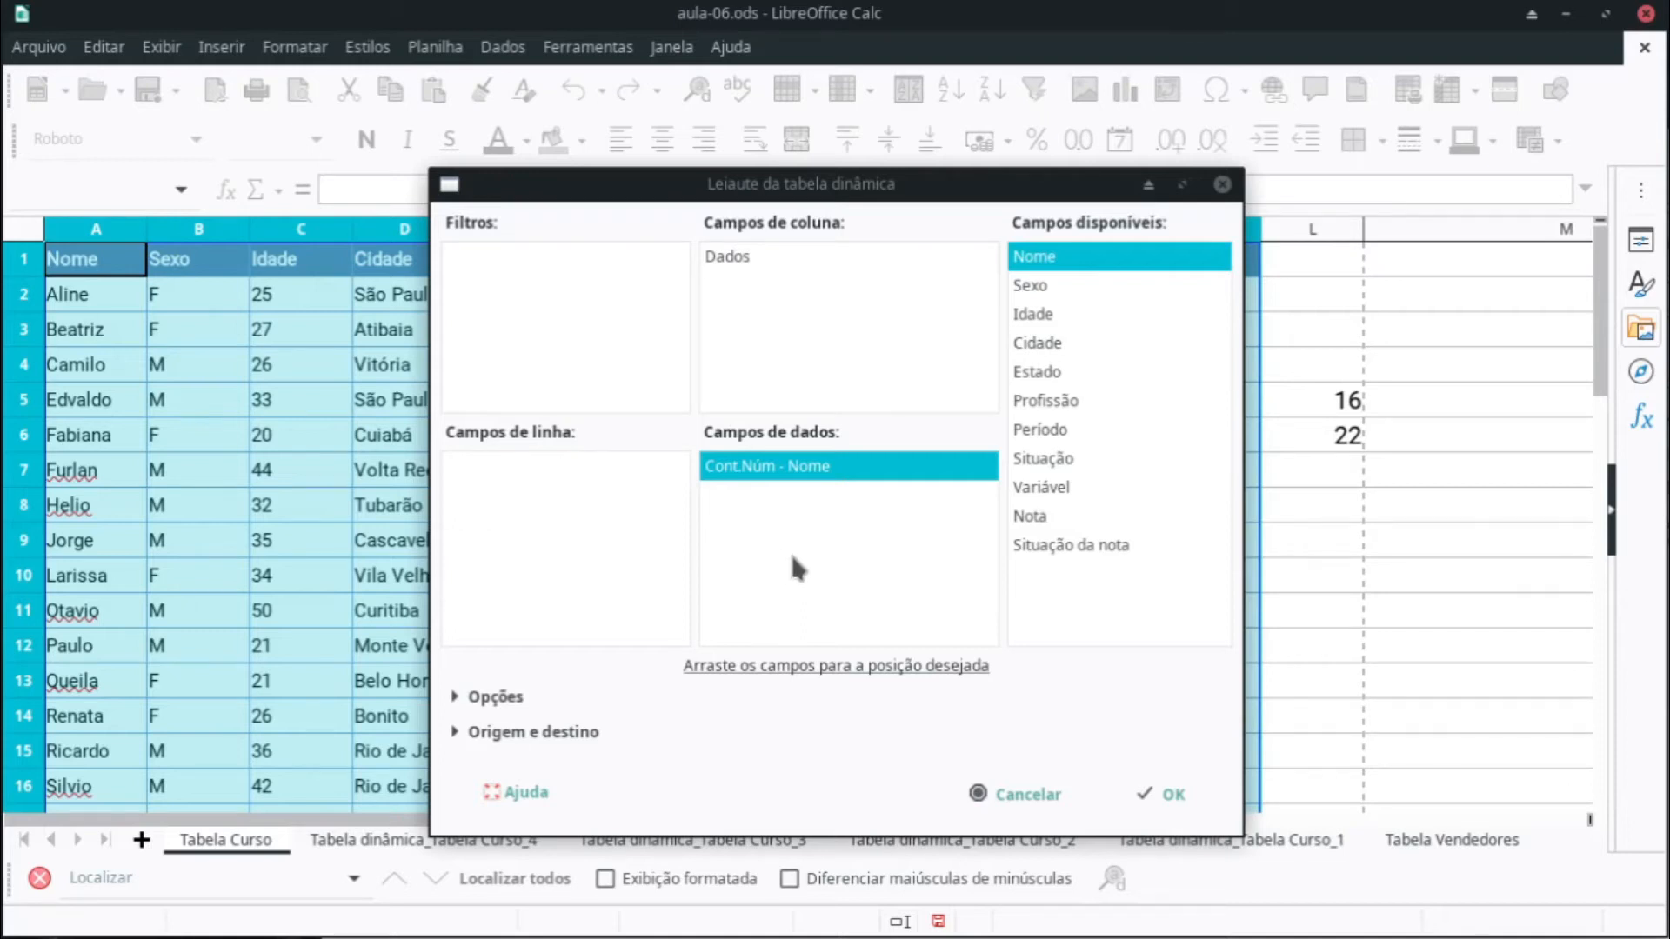
Step: Add Idade to the row fields and create the pivot table
click(1055, 320)
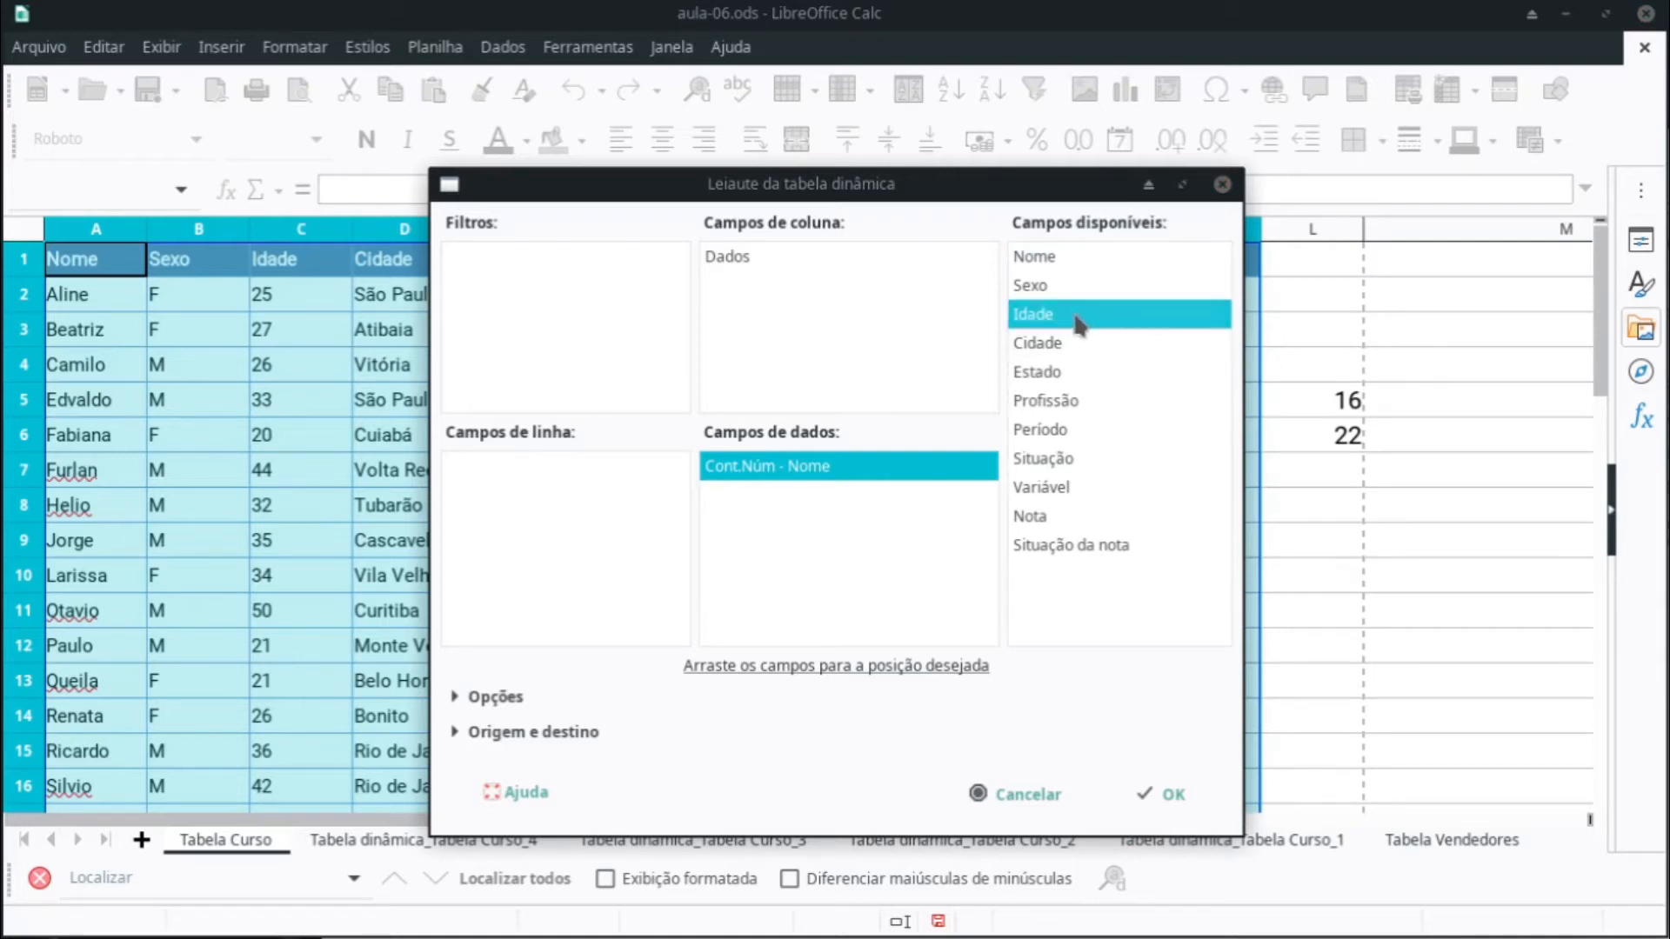
drag(1078, 326, 574, 496)
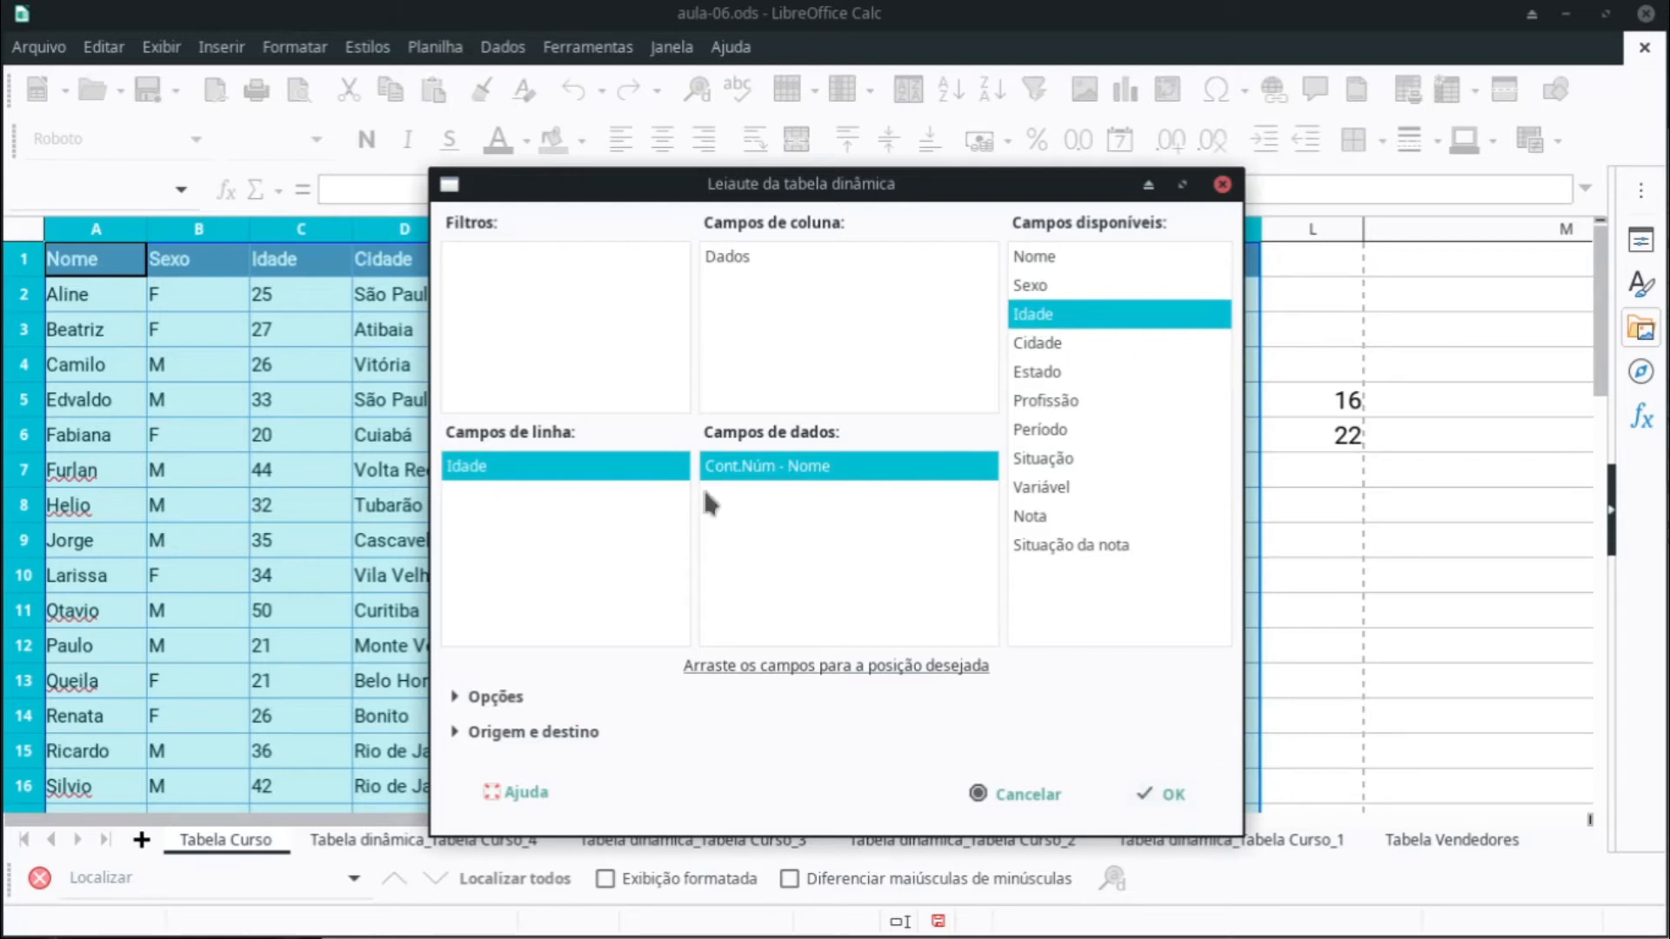
click(1171, 792)
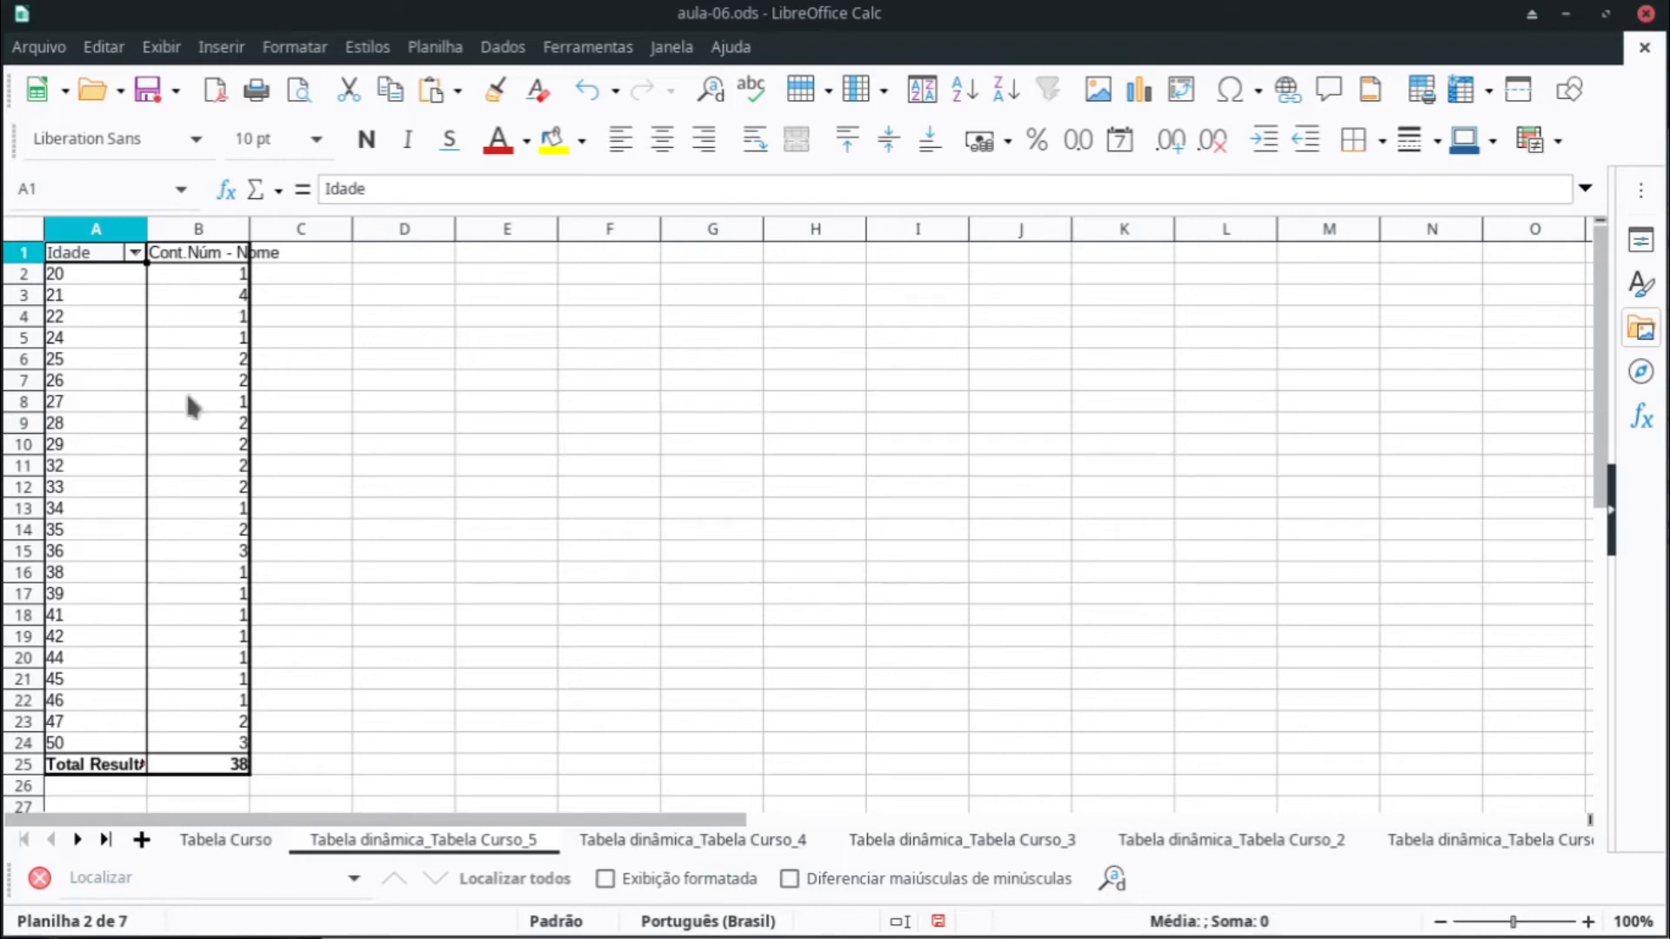
Step: Set the font size of the age pivot table, cells A1:B25, to 14 pt
click(228, 766)
drag(228, 770, 96, 252)
click(316, 139)
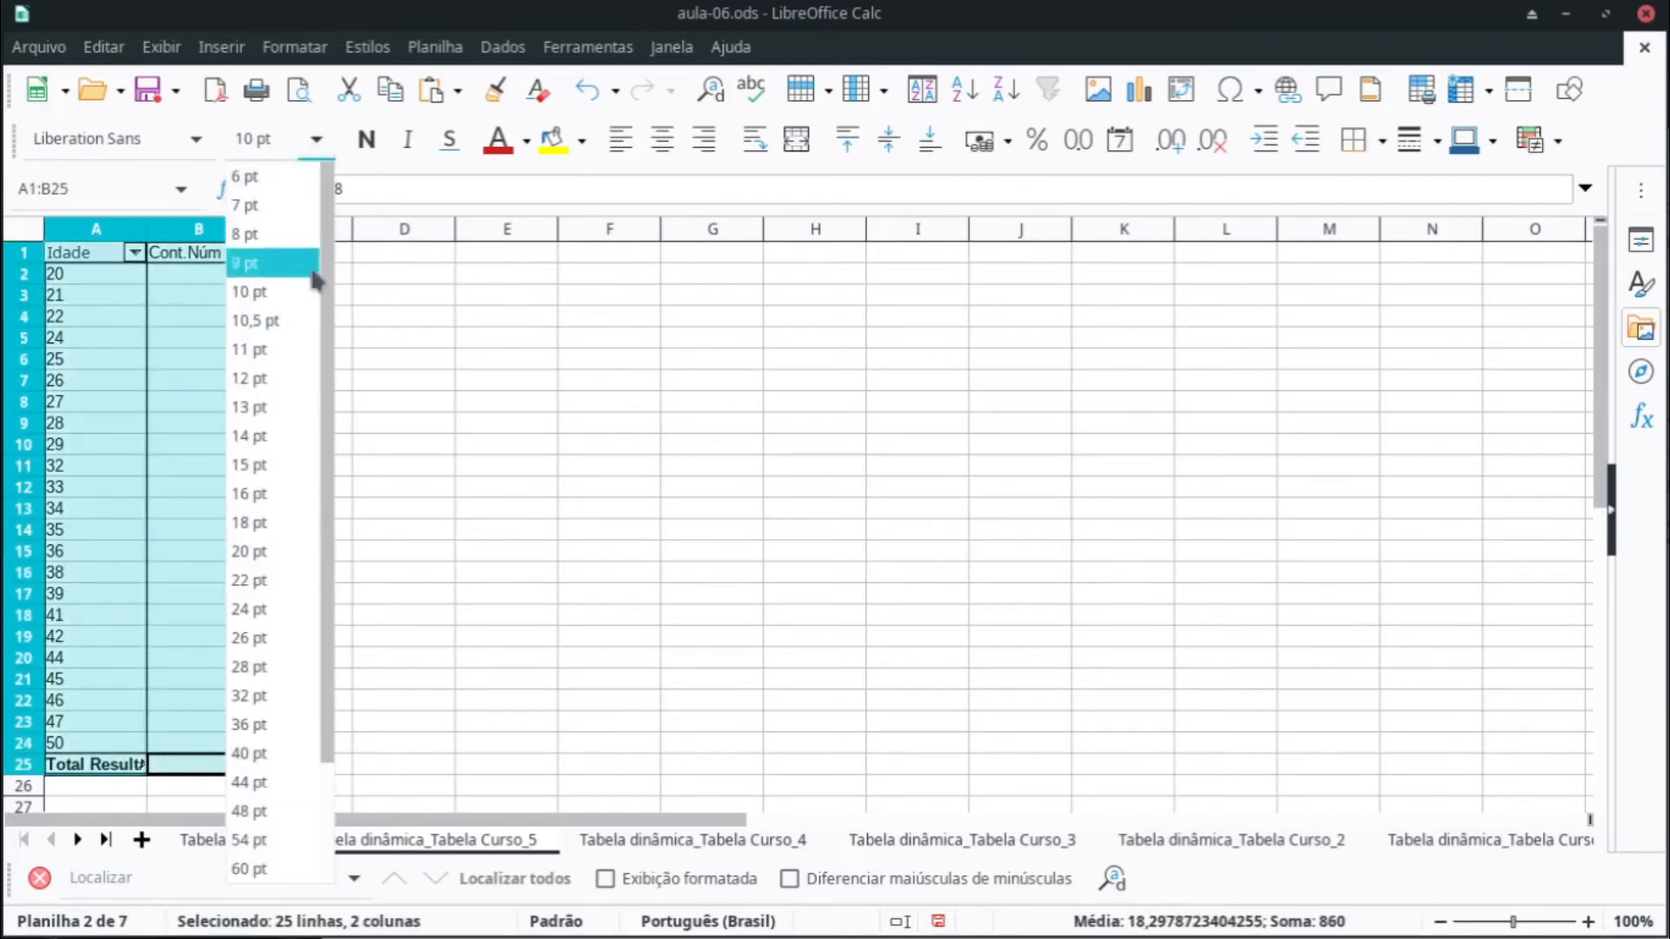
click(280, 438)
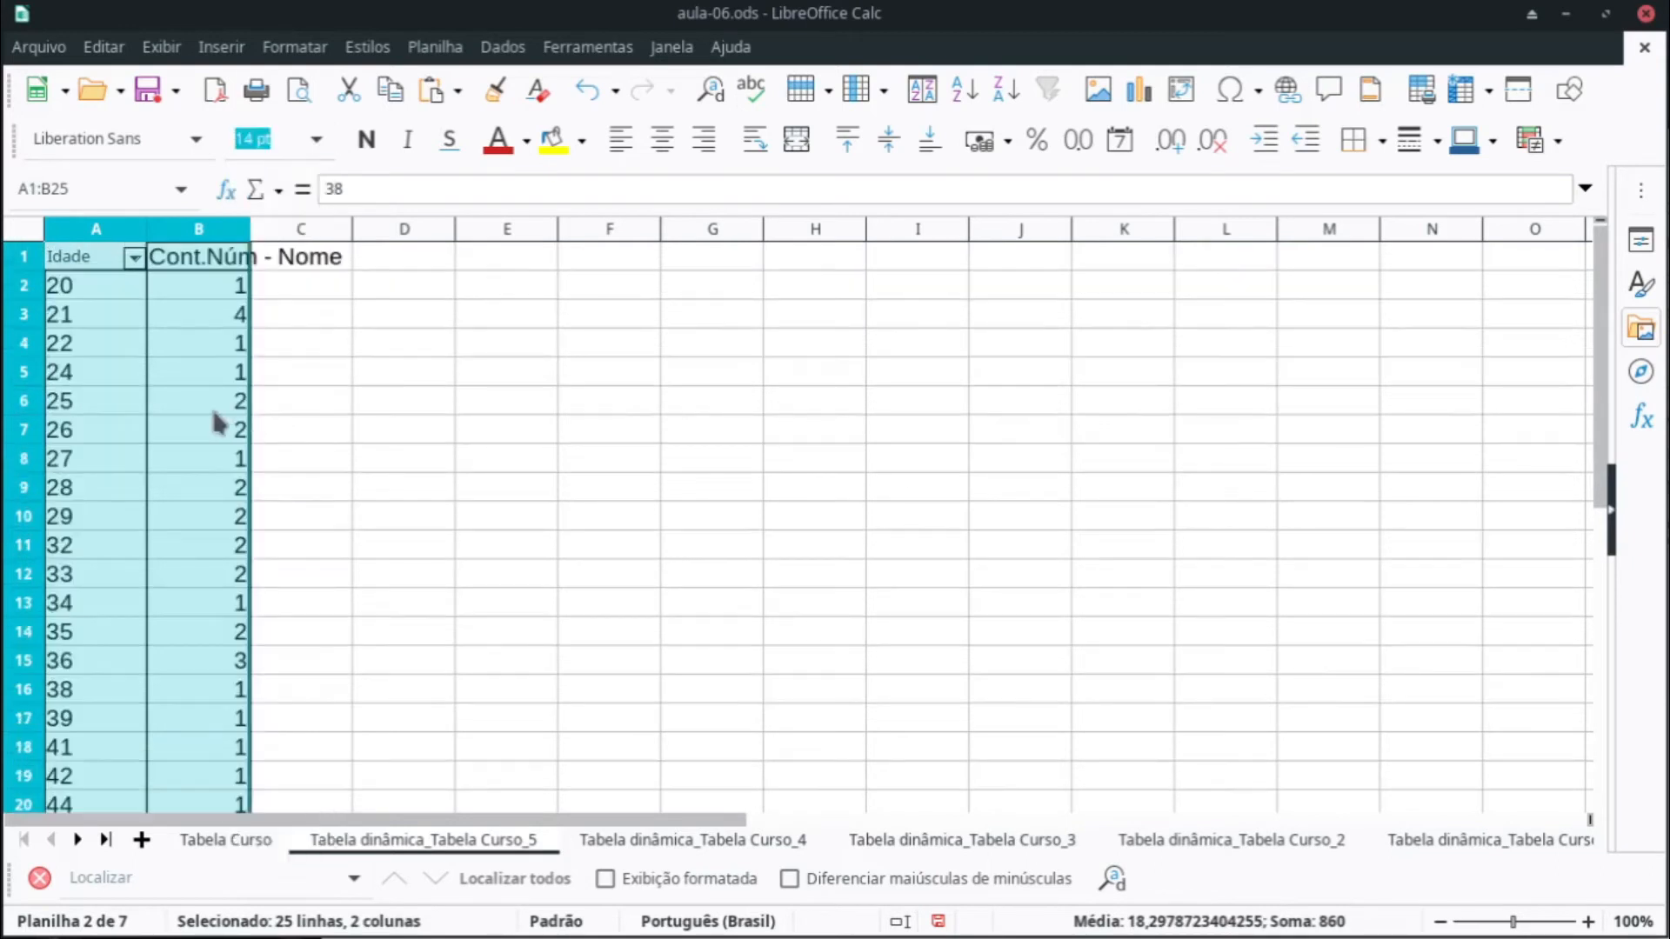
click(215, 412)
click(132, 370)
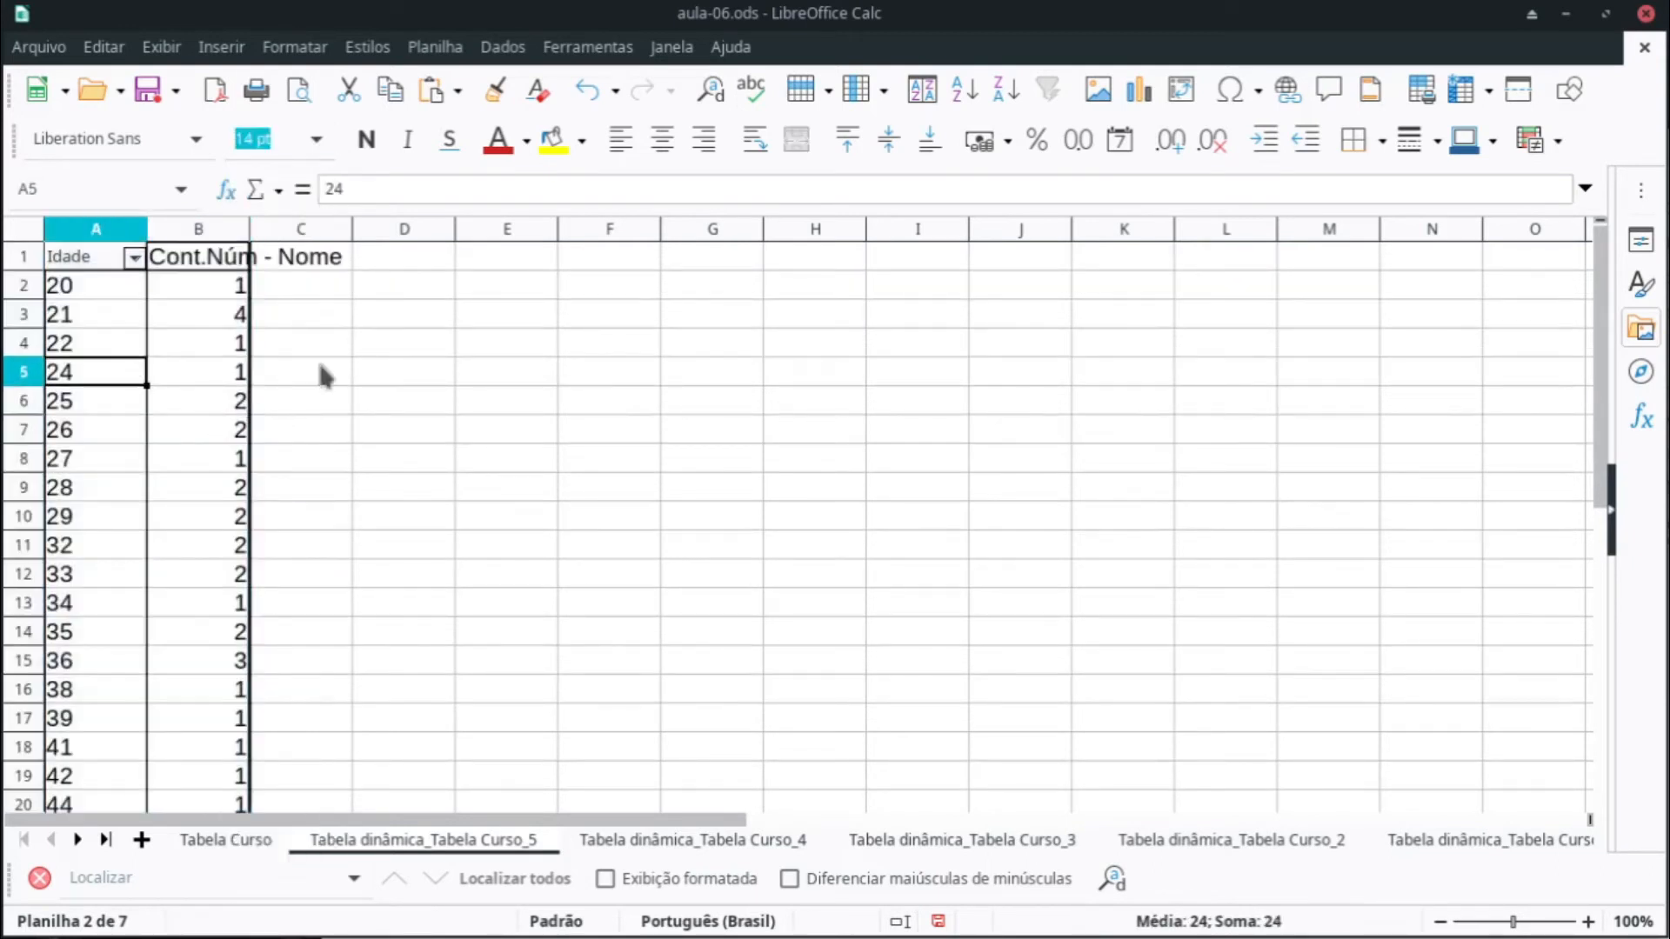
click(322, 372)
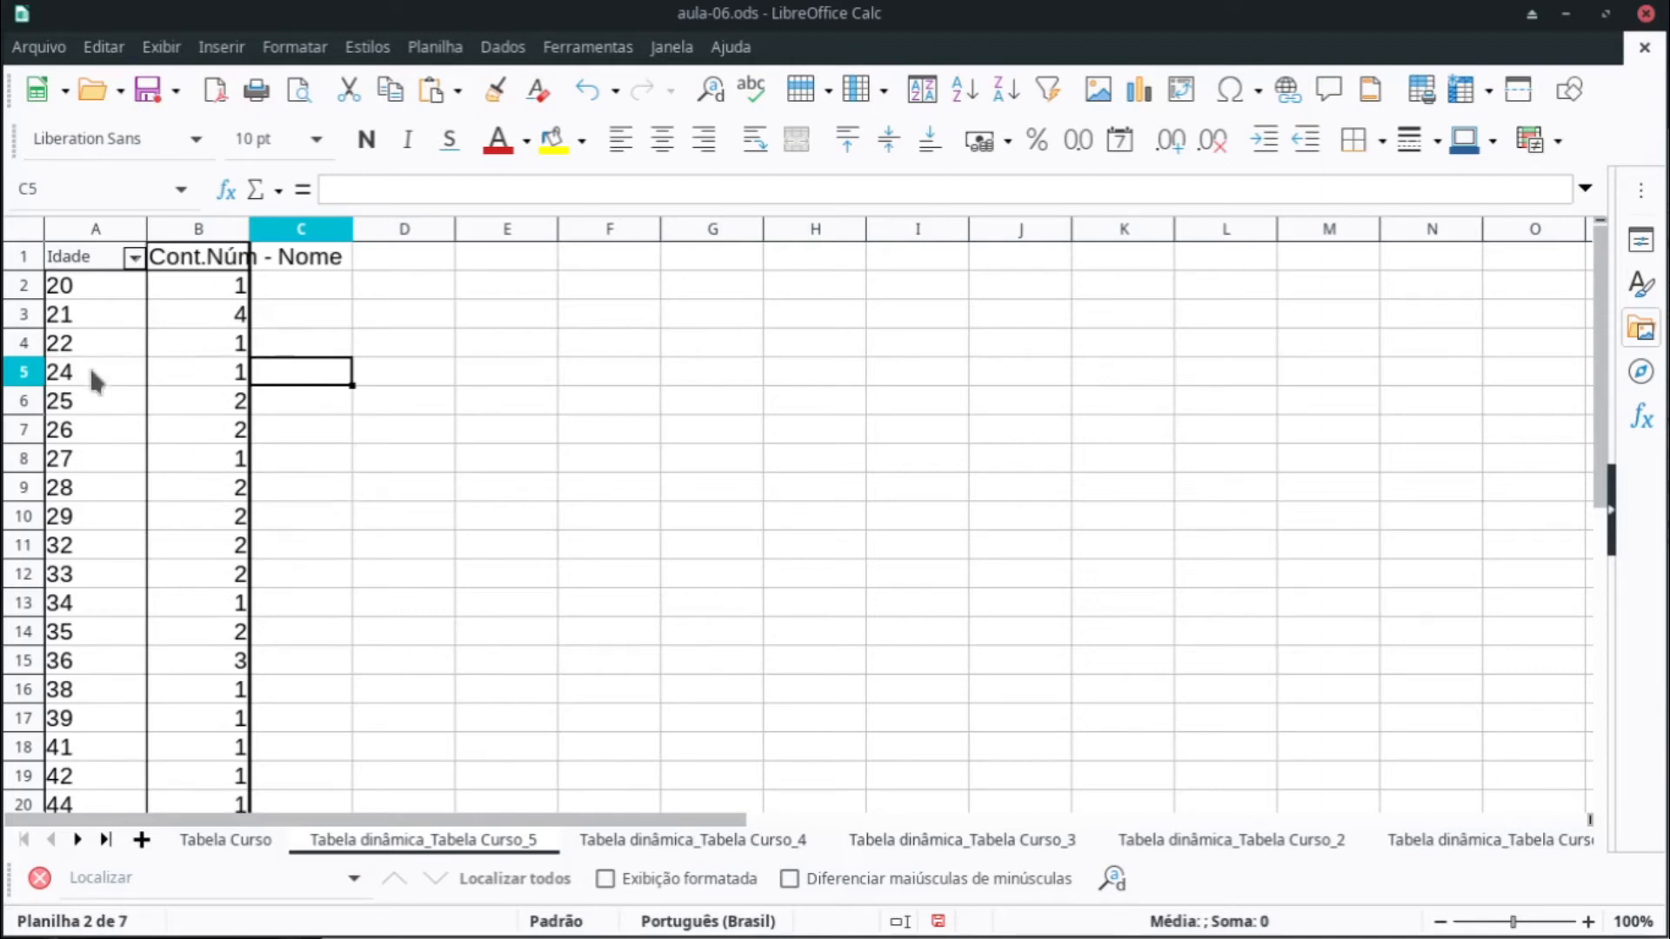
Step: Start grouping the Idade values of the pivot table, with the start set manually at 20
click(84, 428)
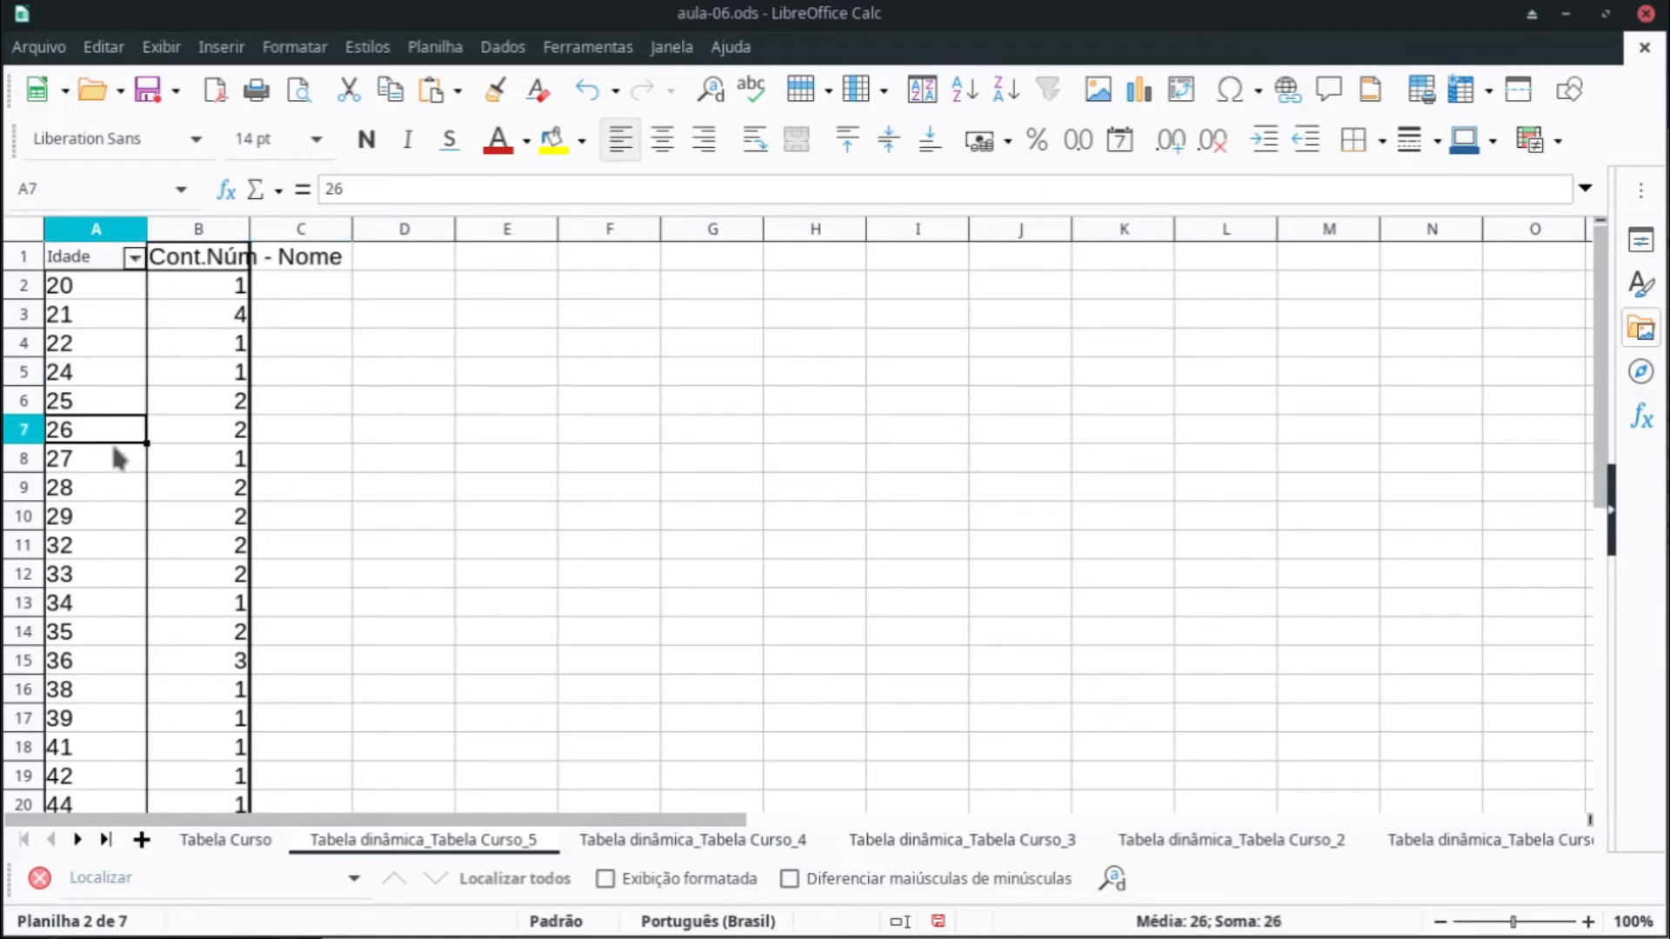
click(80, 350)
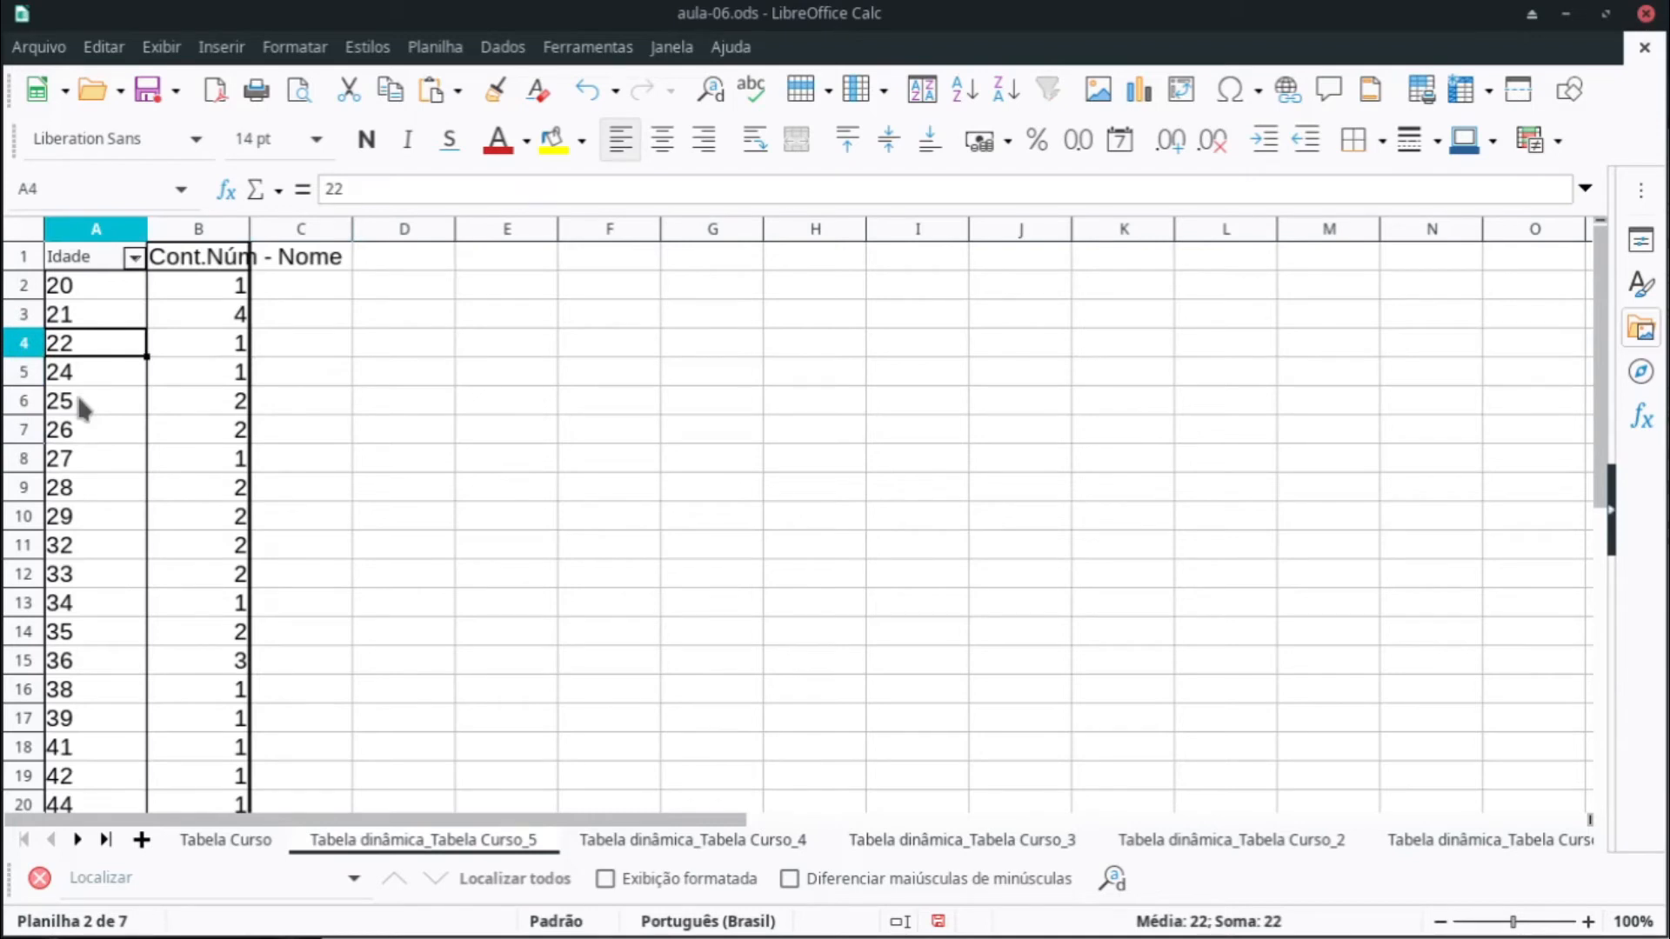
click(78, 401)
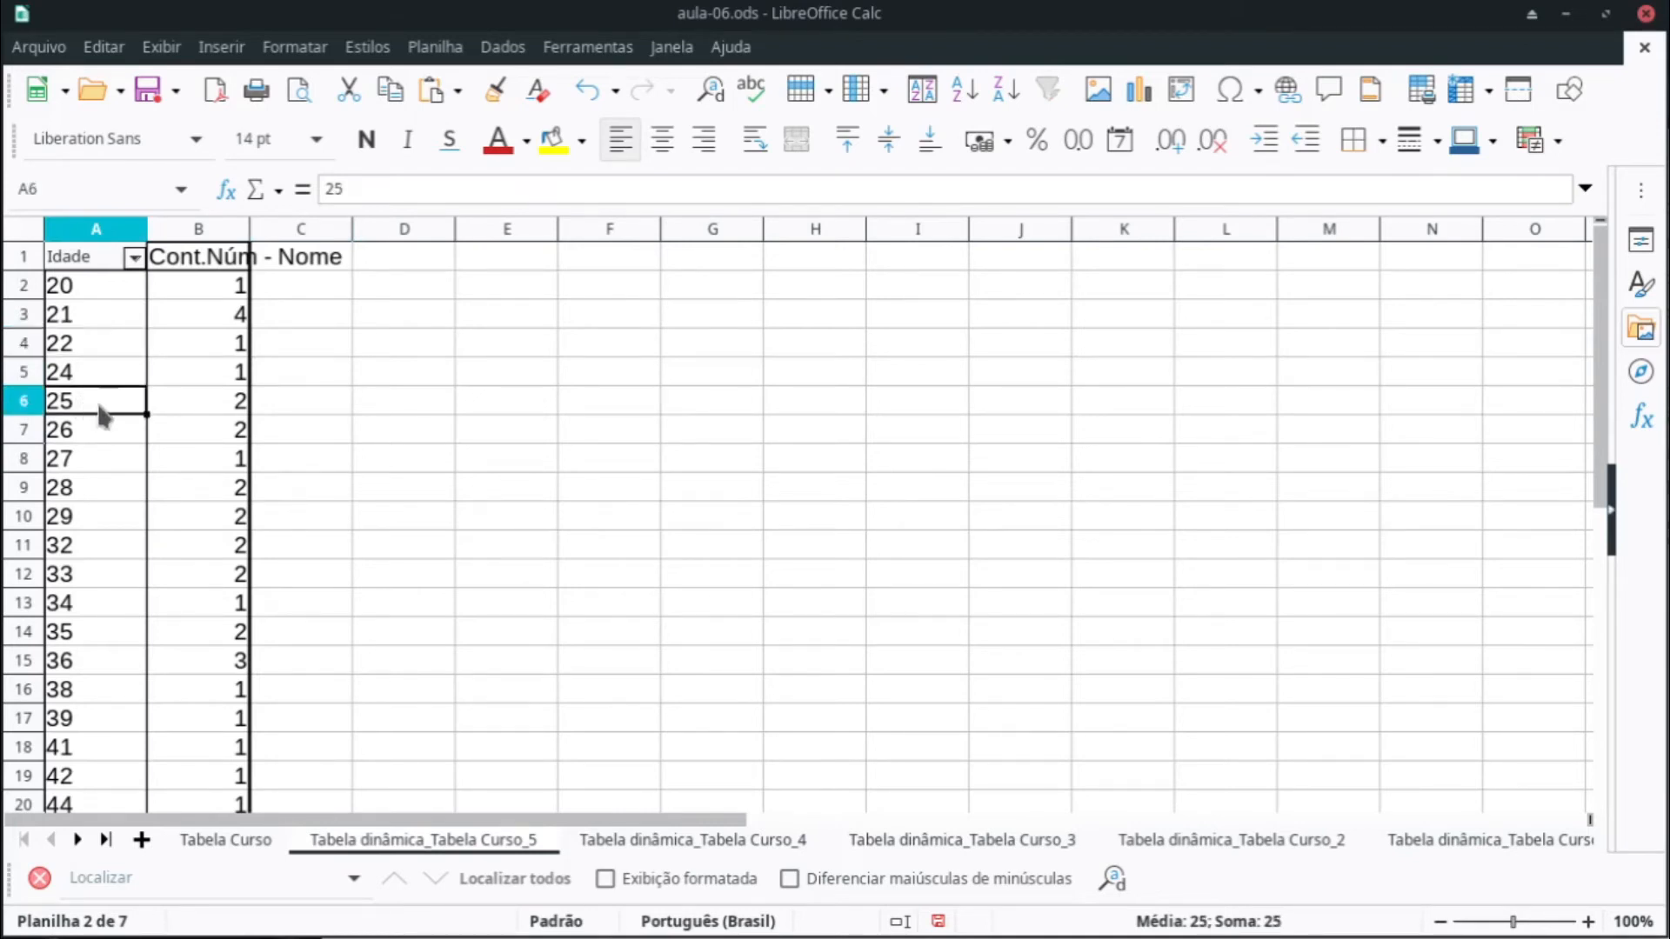
click(511, 49)
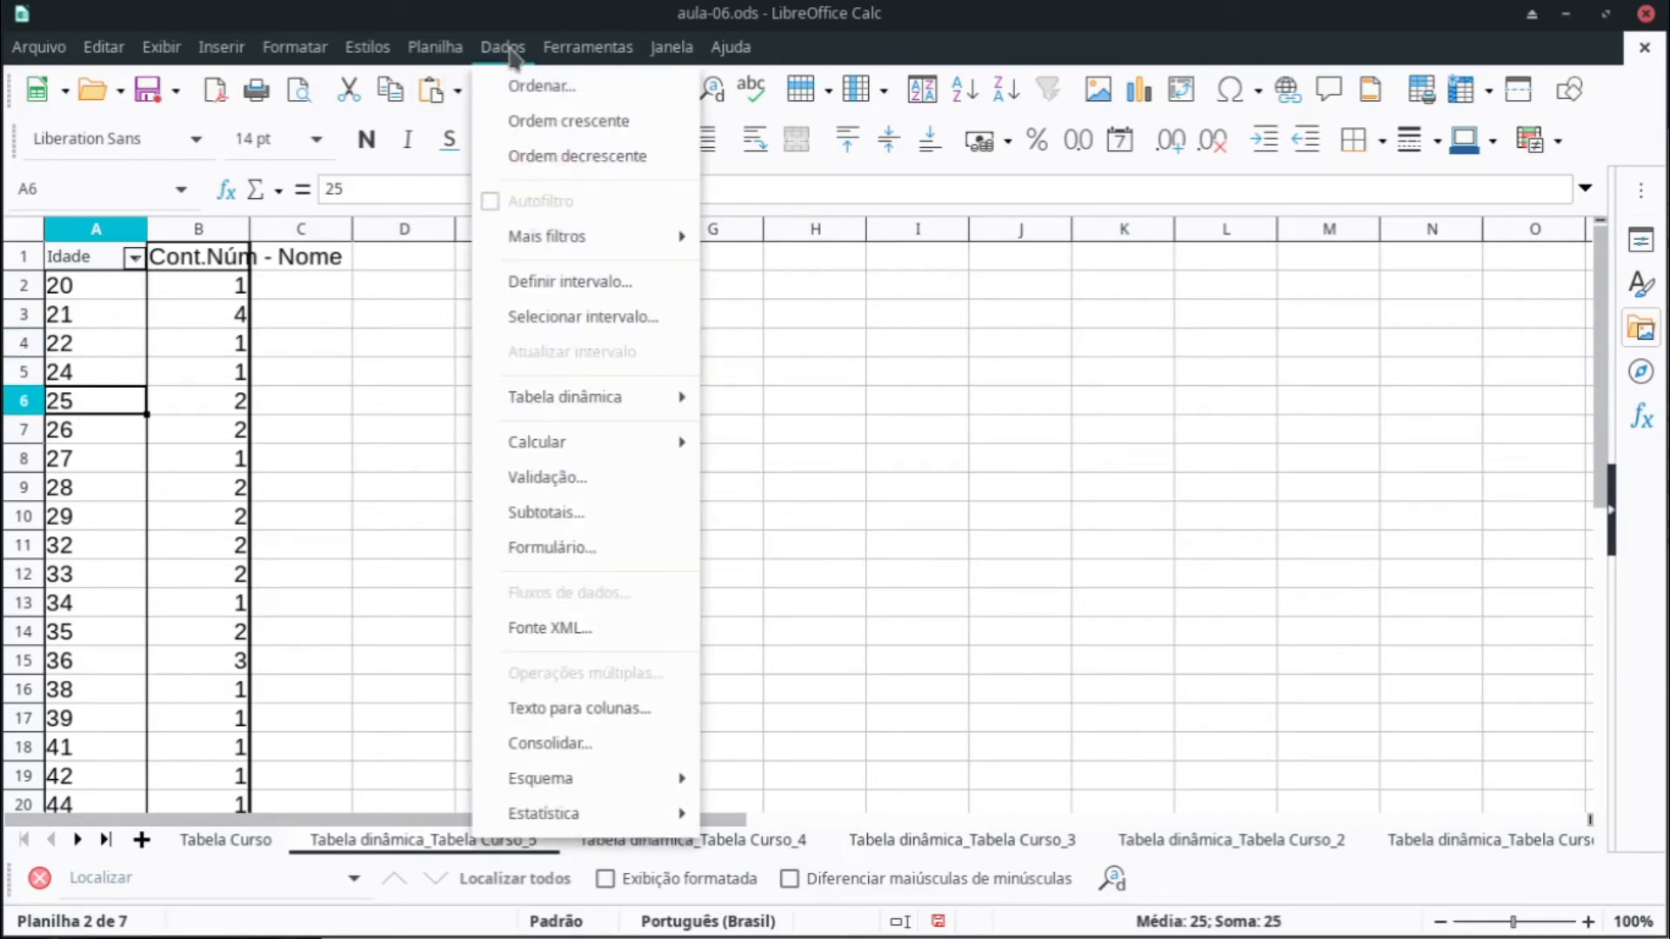
mouse_move(553, 785)
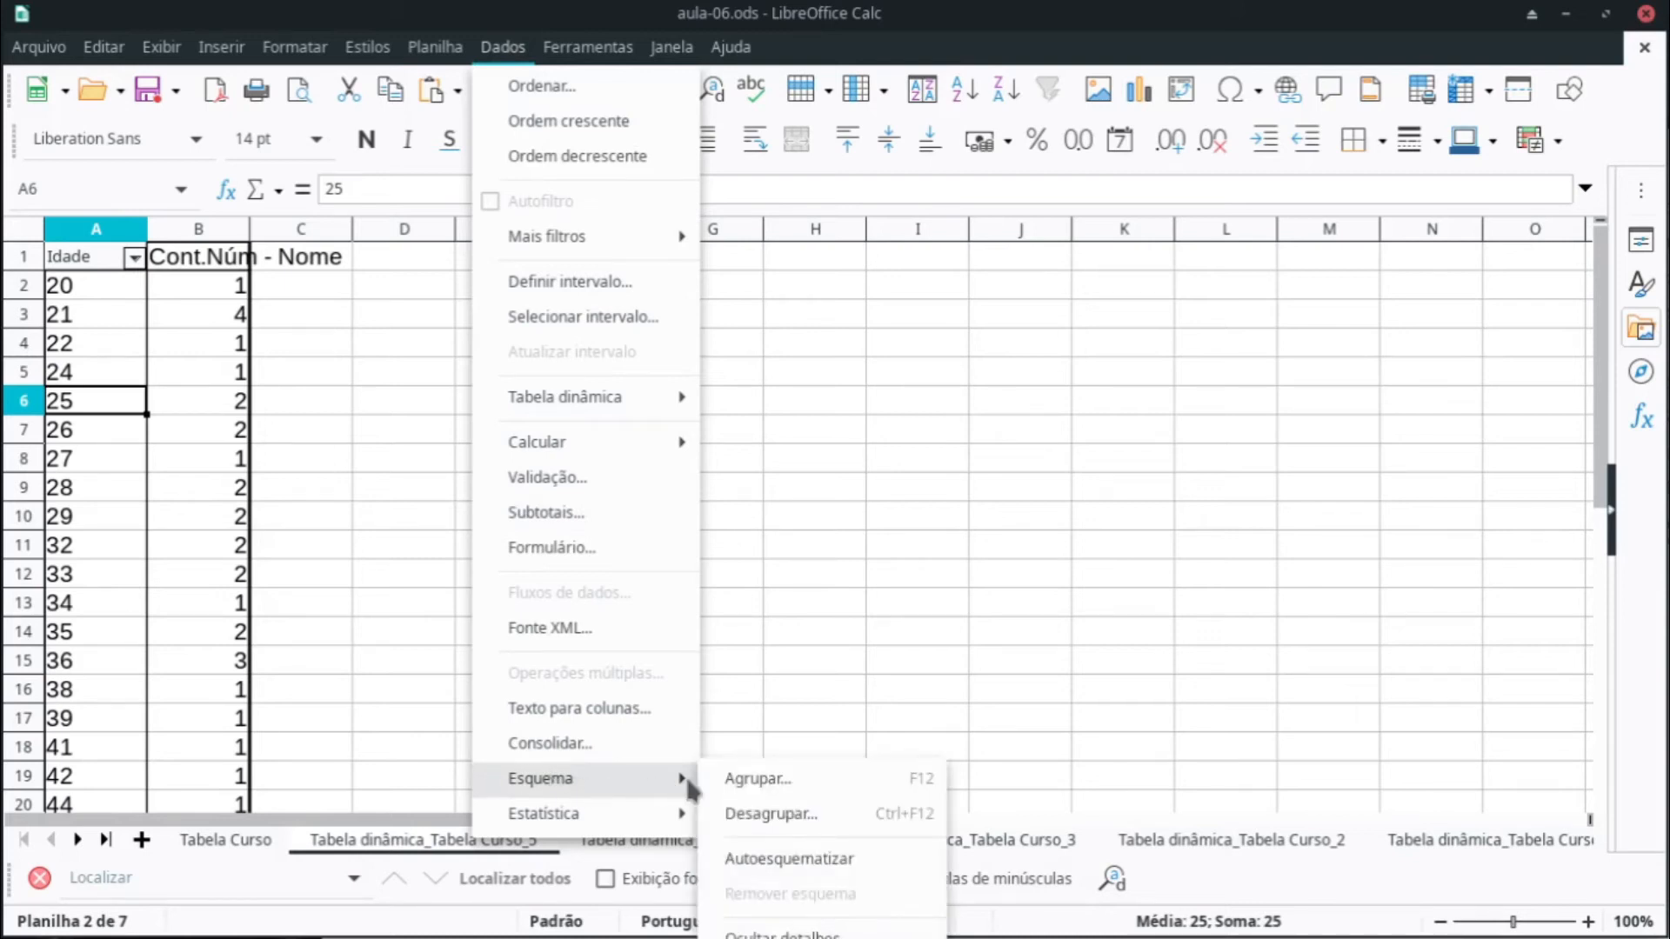
click(793, 780)
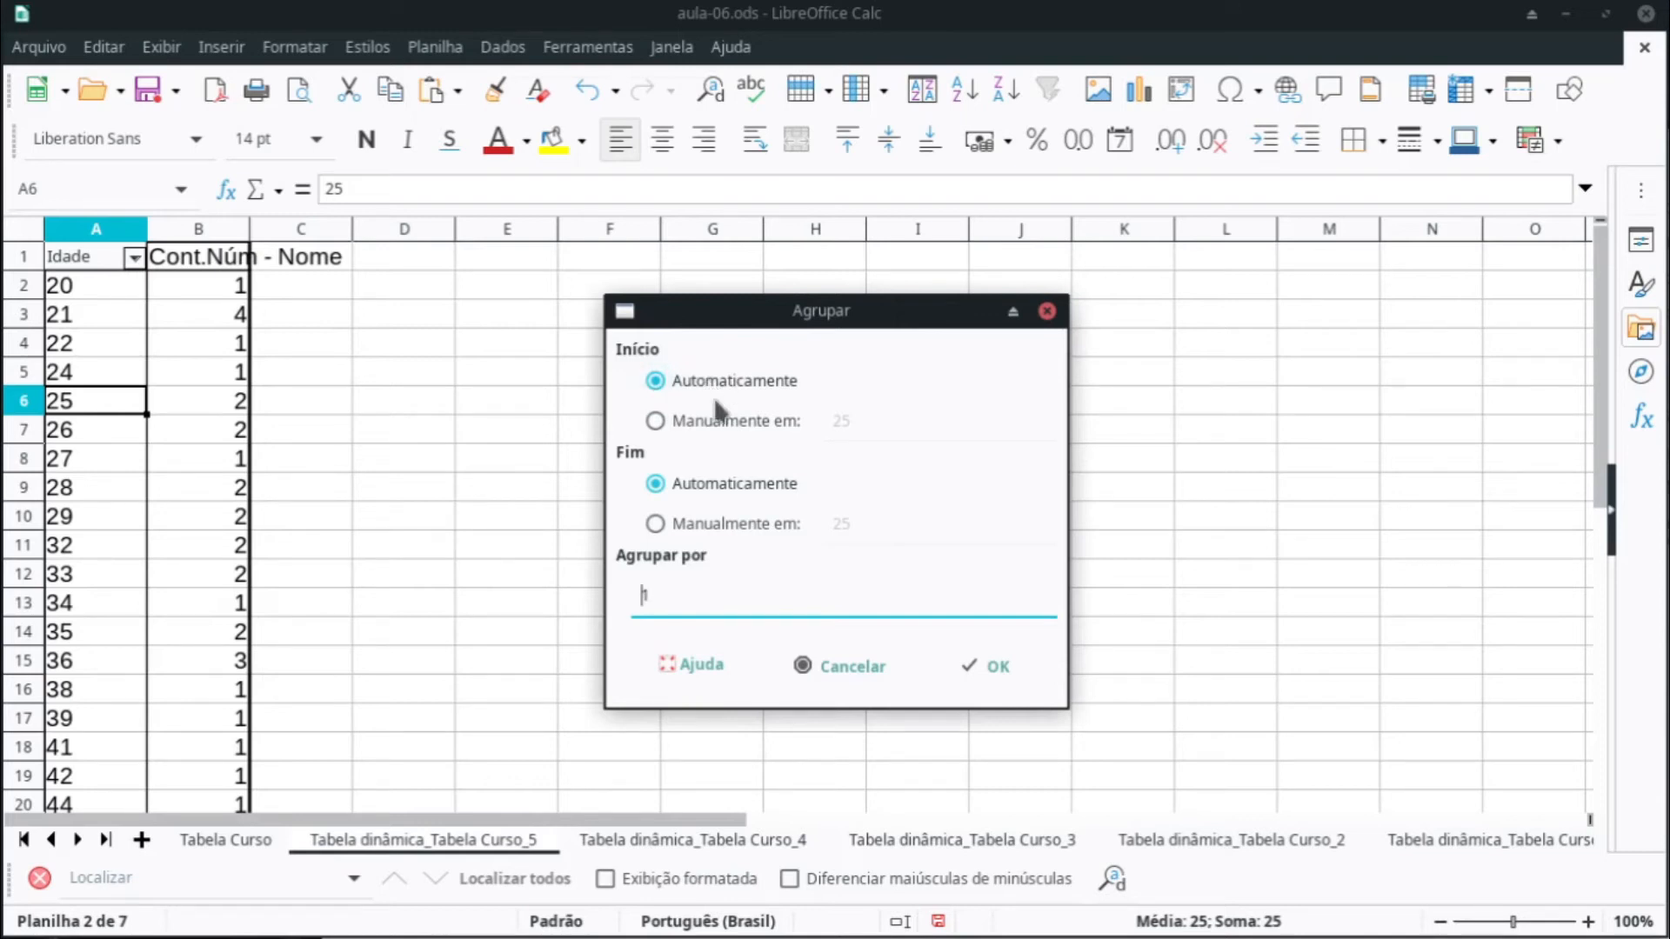
click(655, 421)
double_click(879, 421)
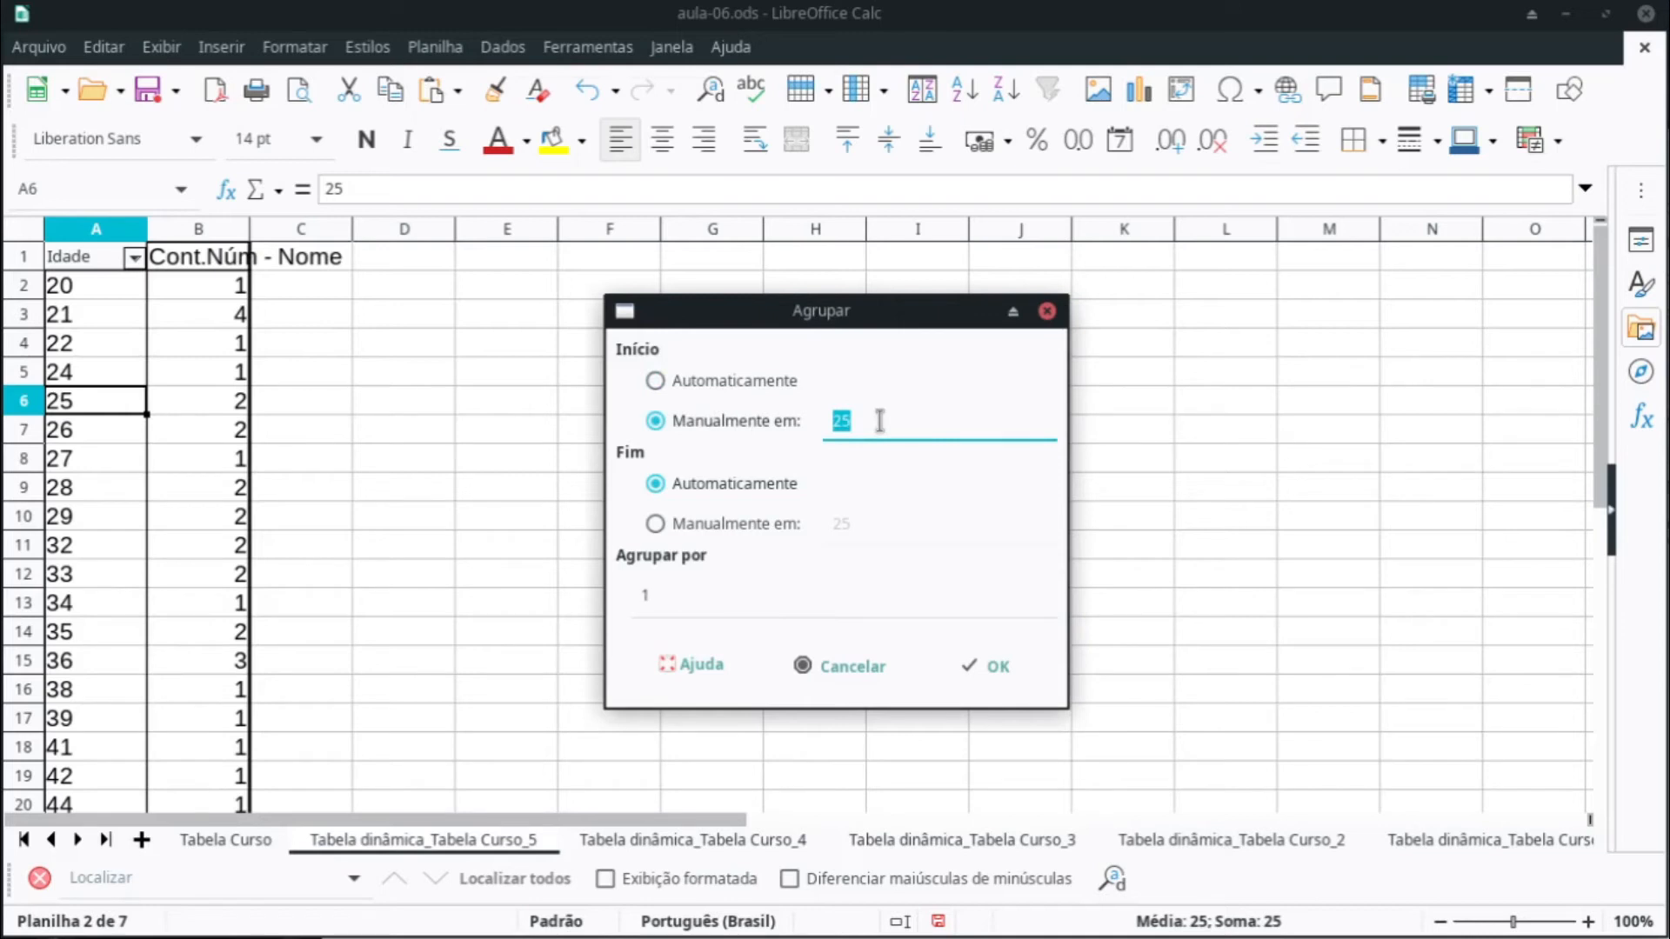
text(0)
key(BackSpace)
text(20)
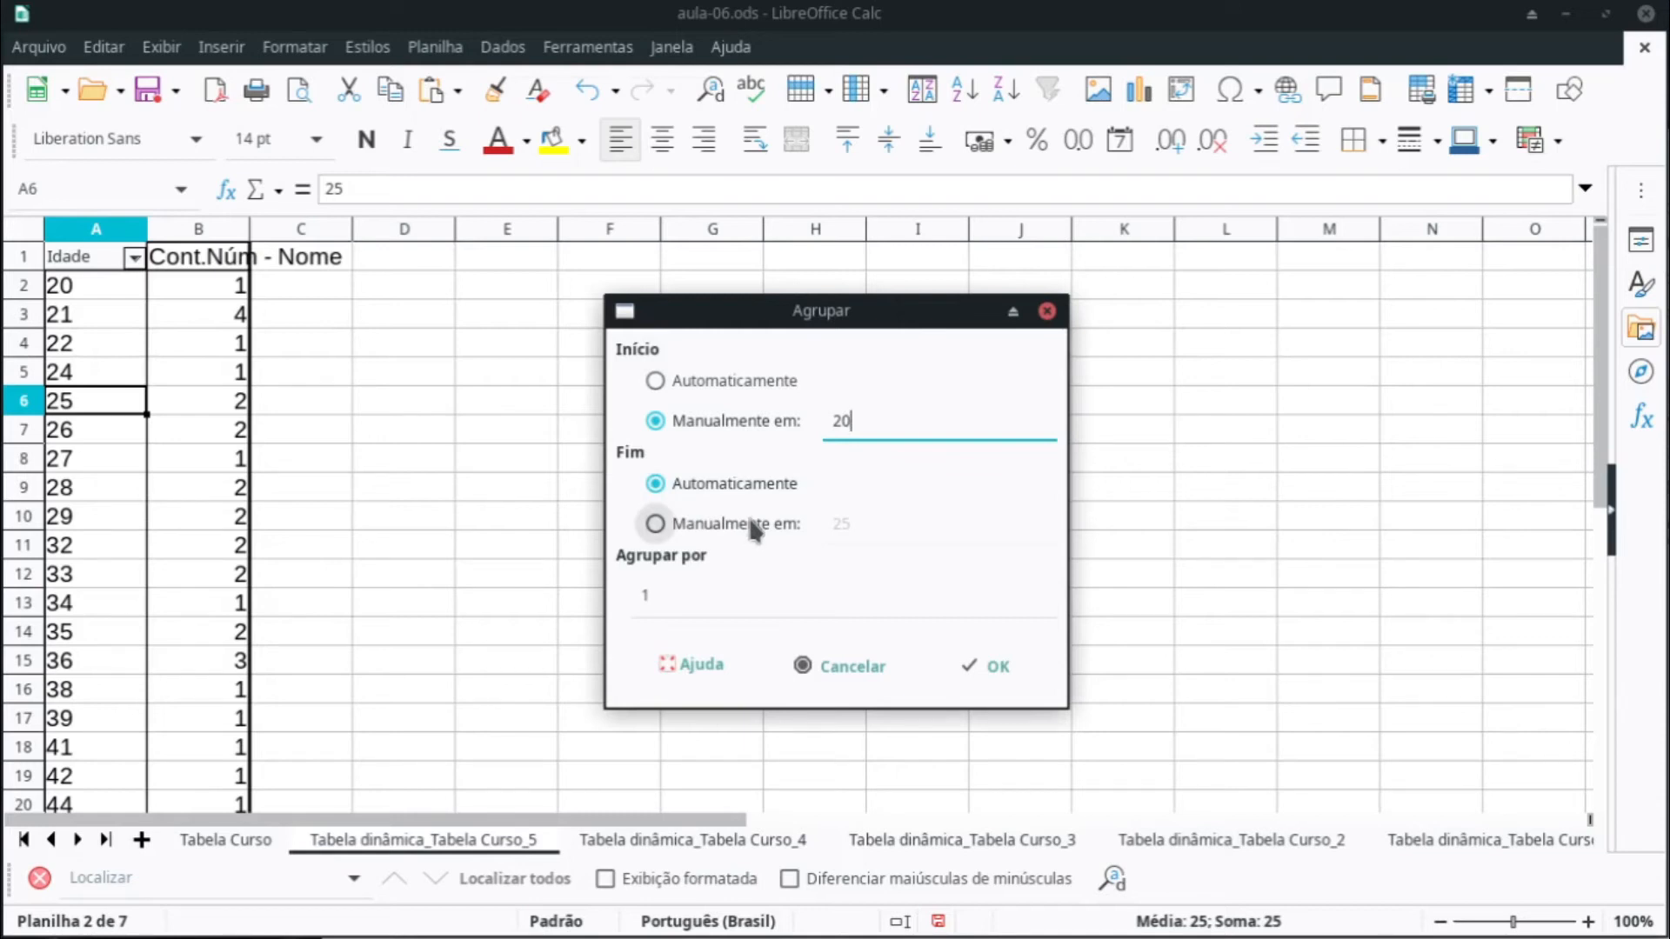
Step: Set the age grouping interval to 10 and apply the grouping
click(706, 591)
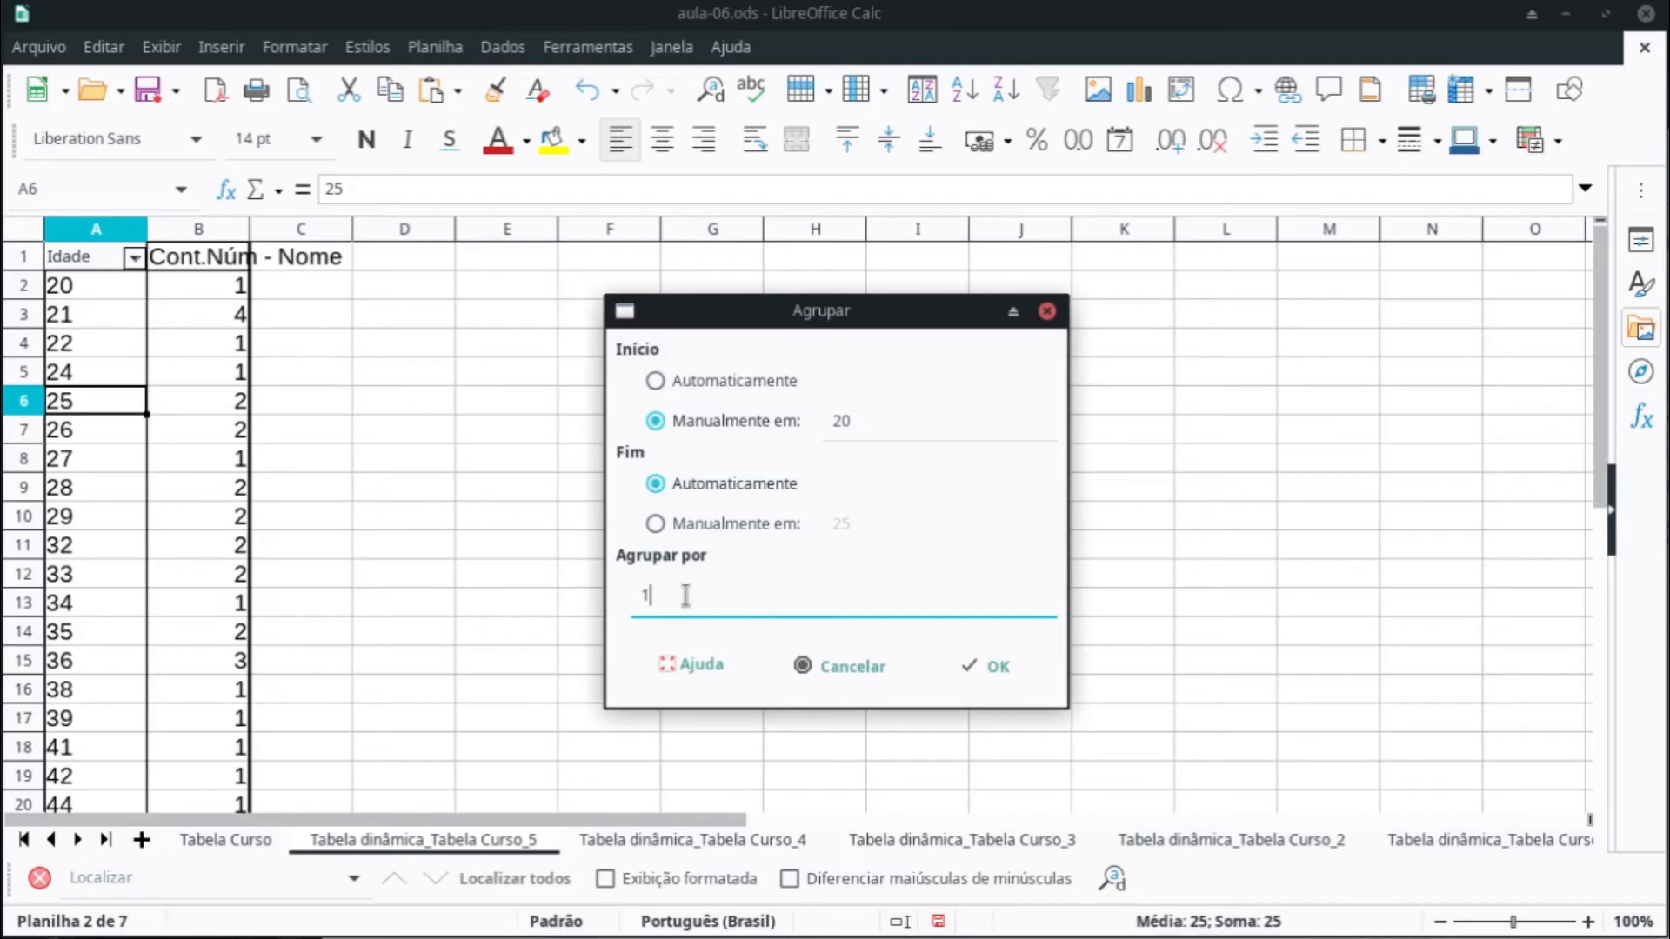
text(0)
click(972, 654)
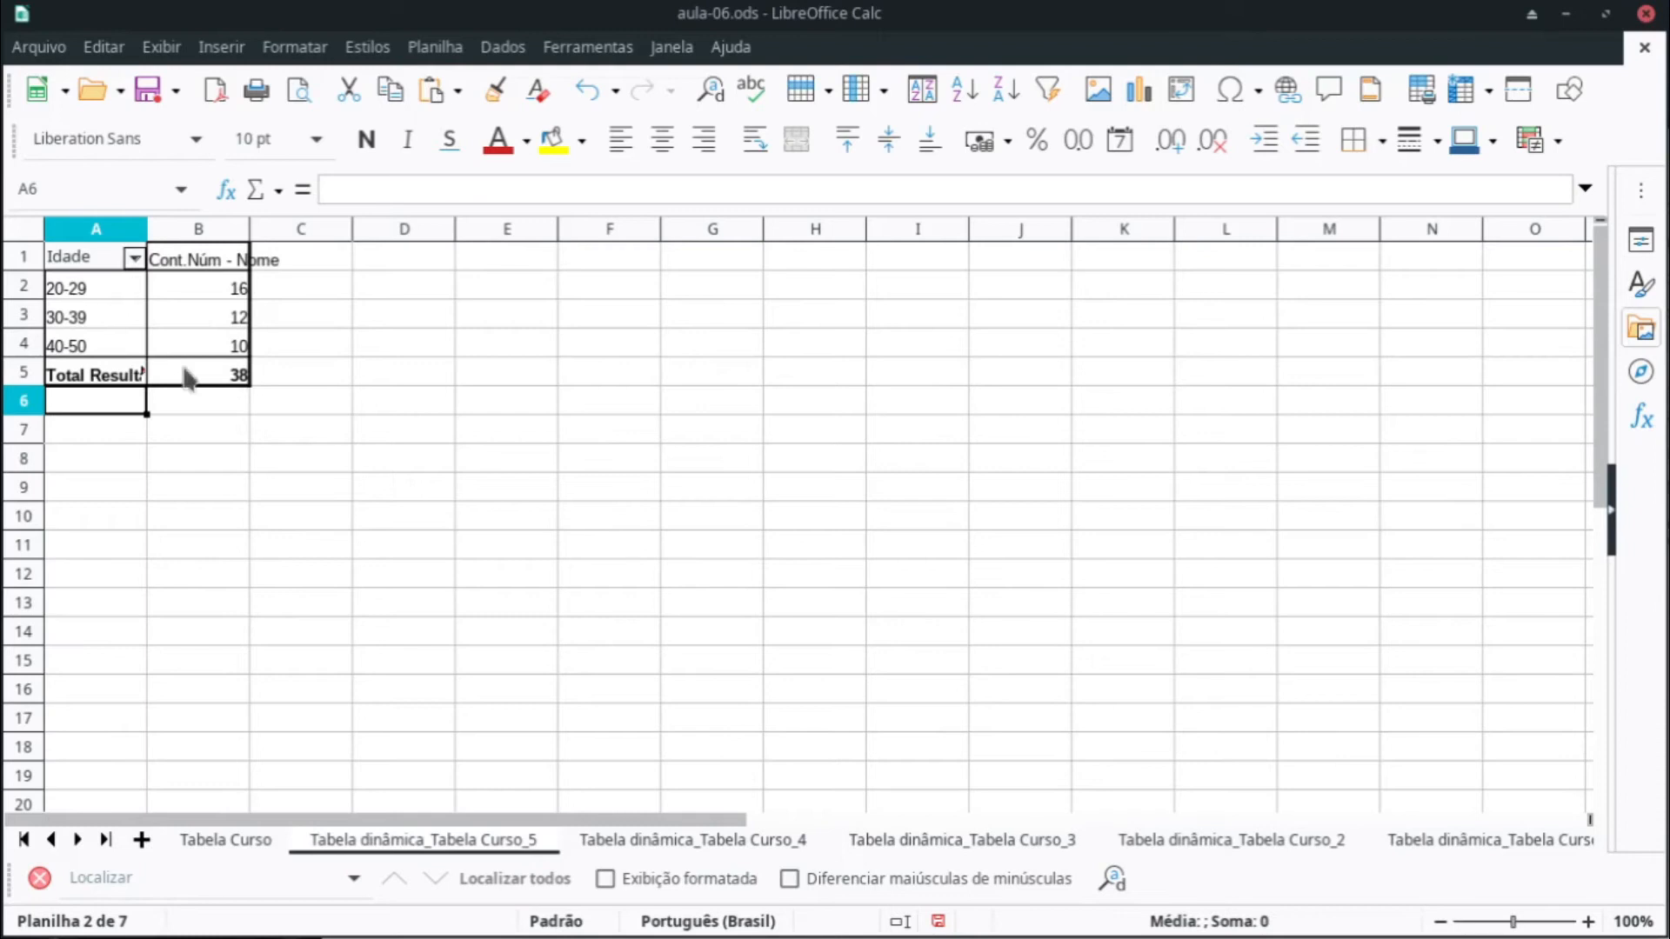
Step: Set the font size of cells A1:C9, covering the ten-year age group table, to 15 pt
drag(301, 487, 91, 261)
click(316, 139)
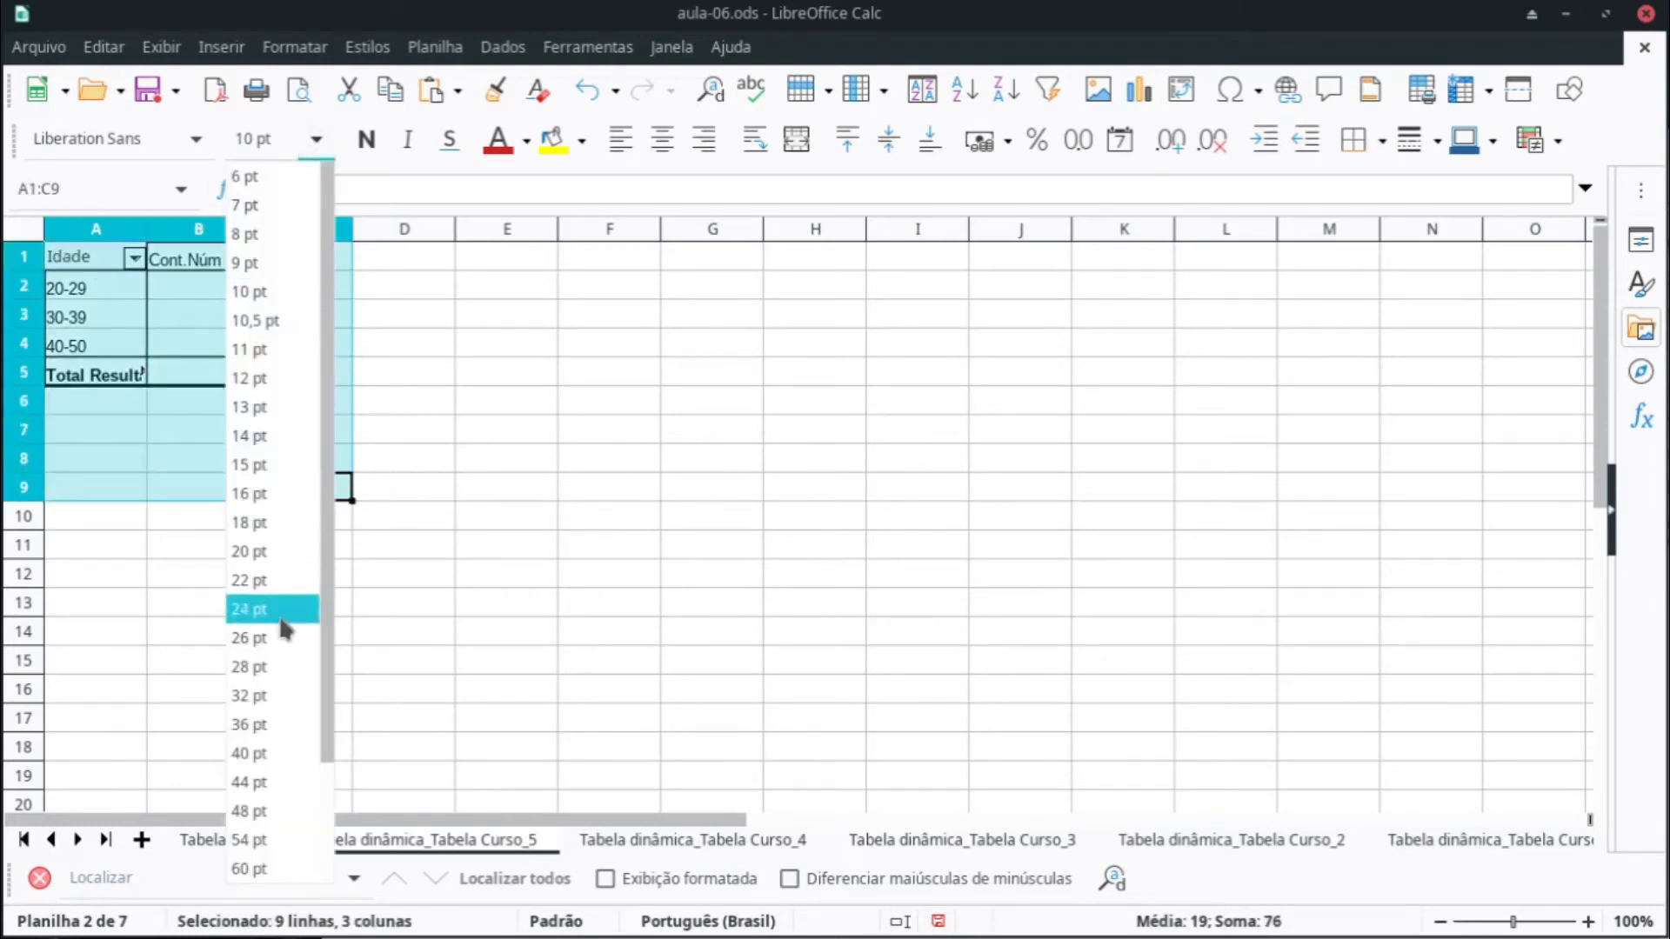
click(296, 469)
click(403, 495)
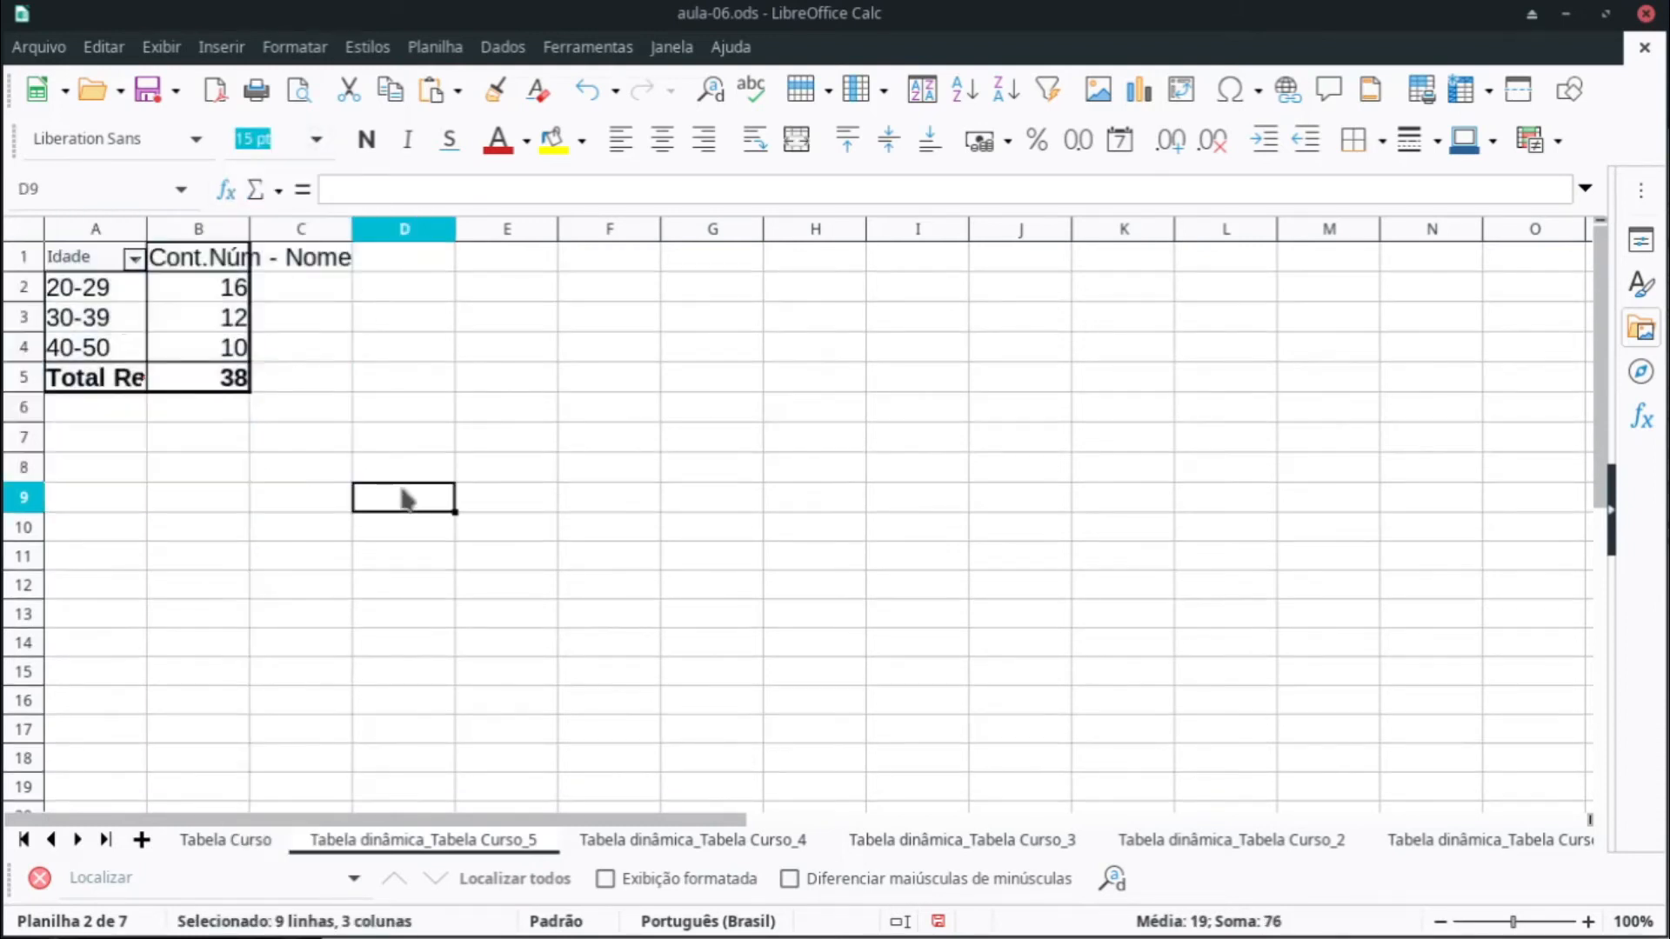
Step: Examine each ten-year age group and its student count in the pivot table
click(122, 289)
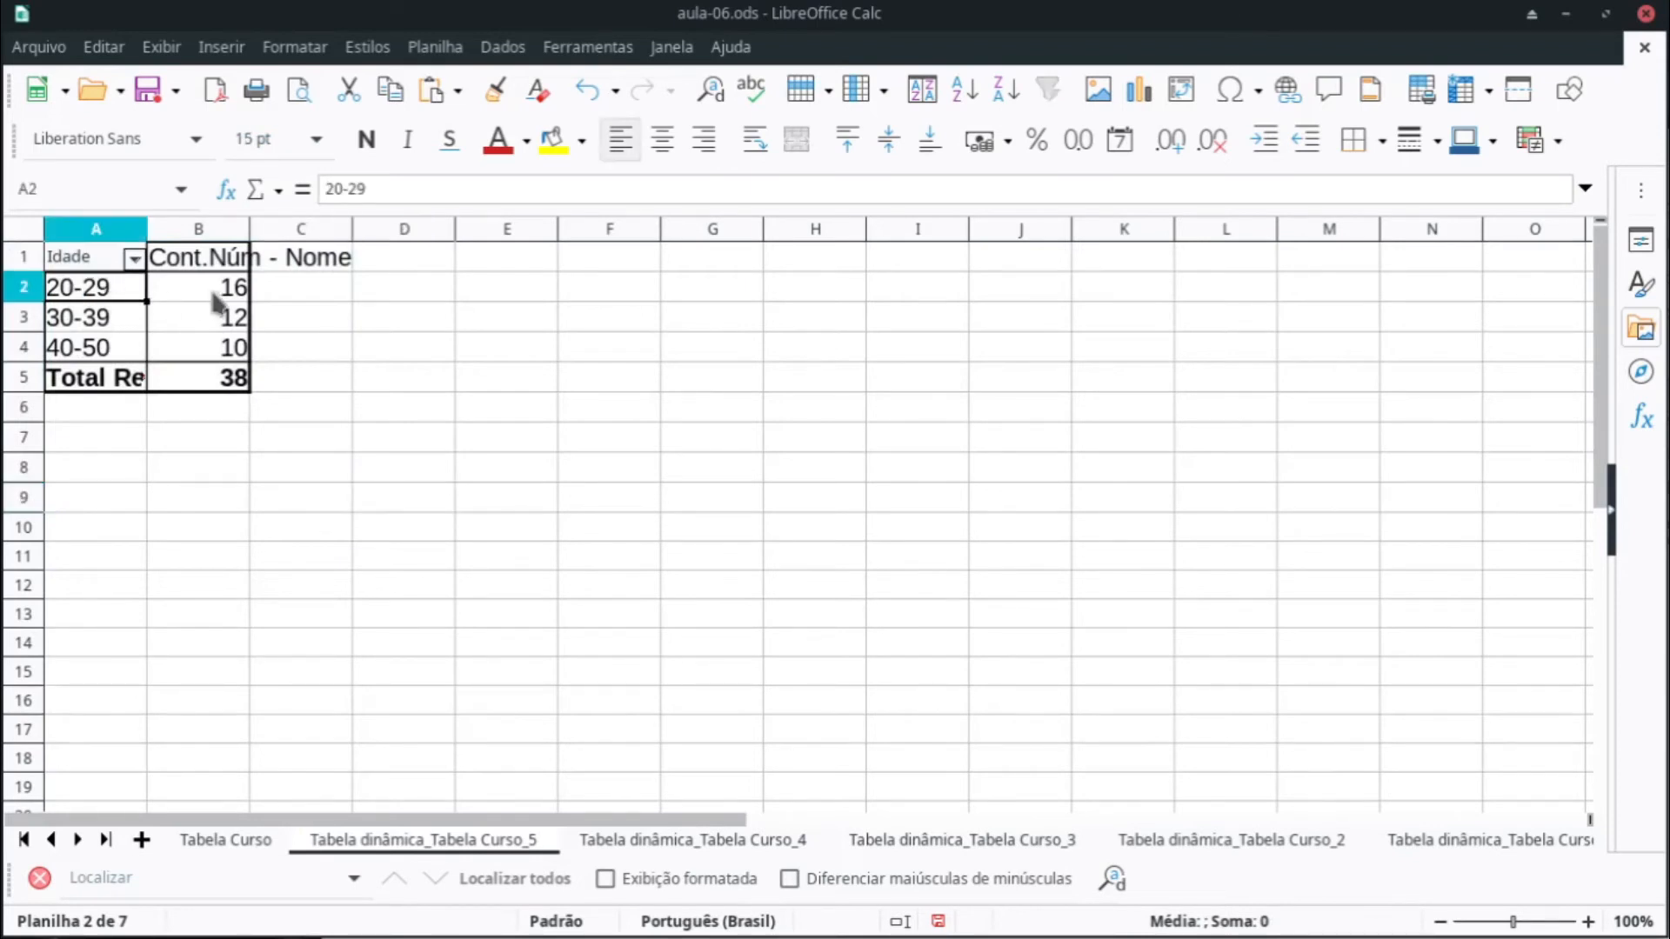
click(213, 294)
click(109, 320)
click(172, 321)
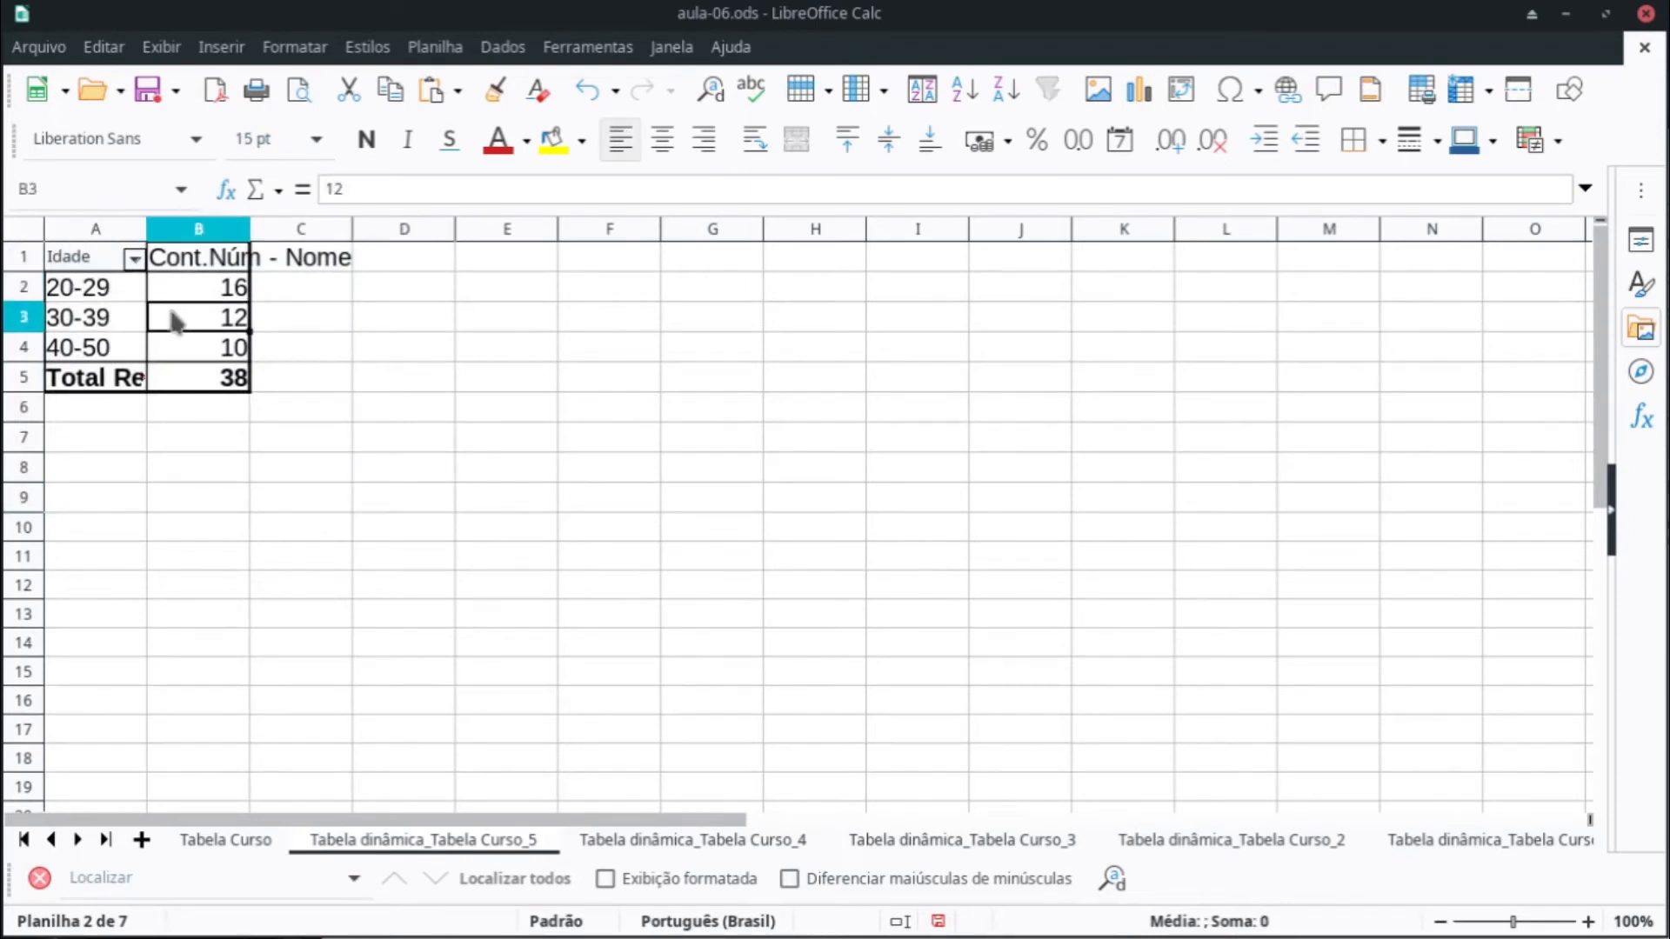
click(60, 347)
click(206, 356)
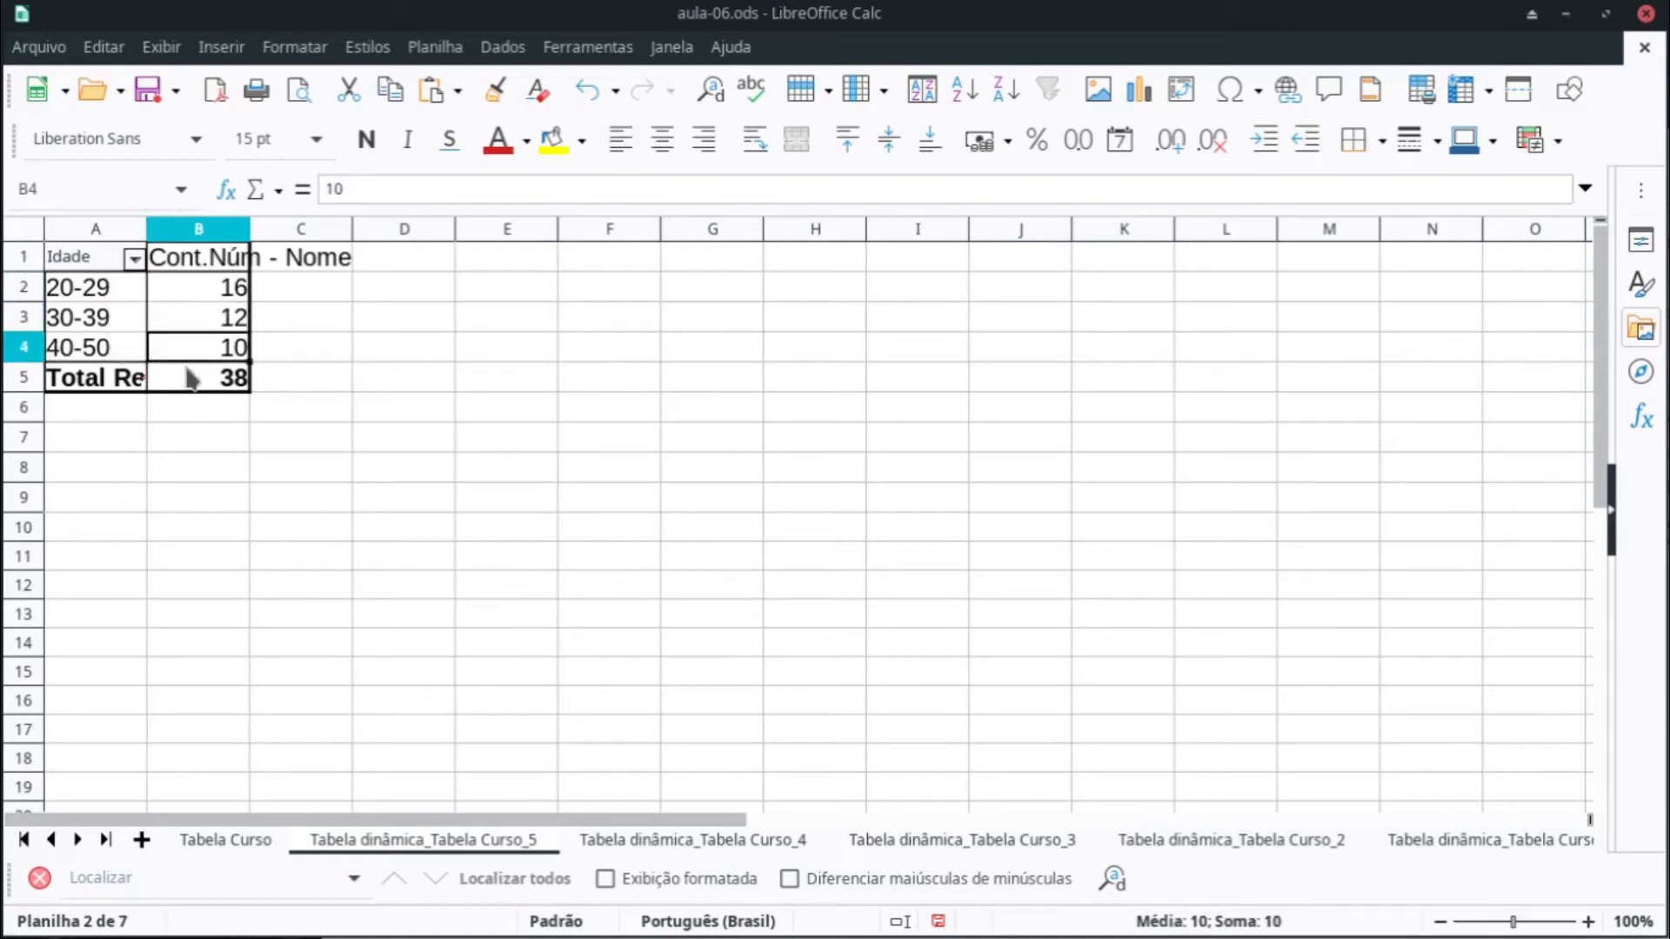
click(190, 439)
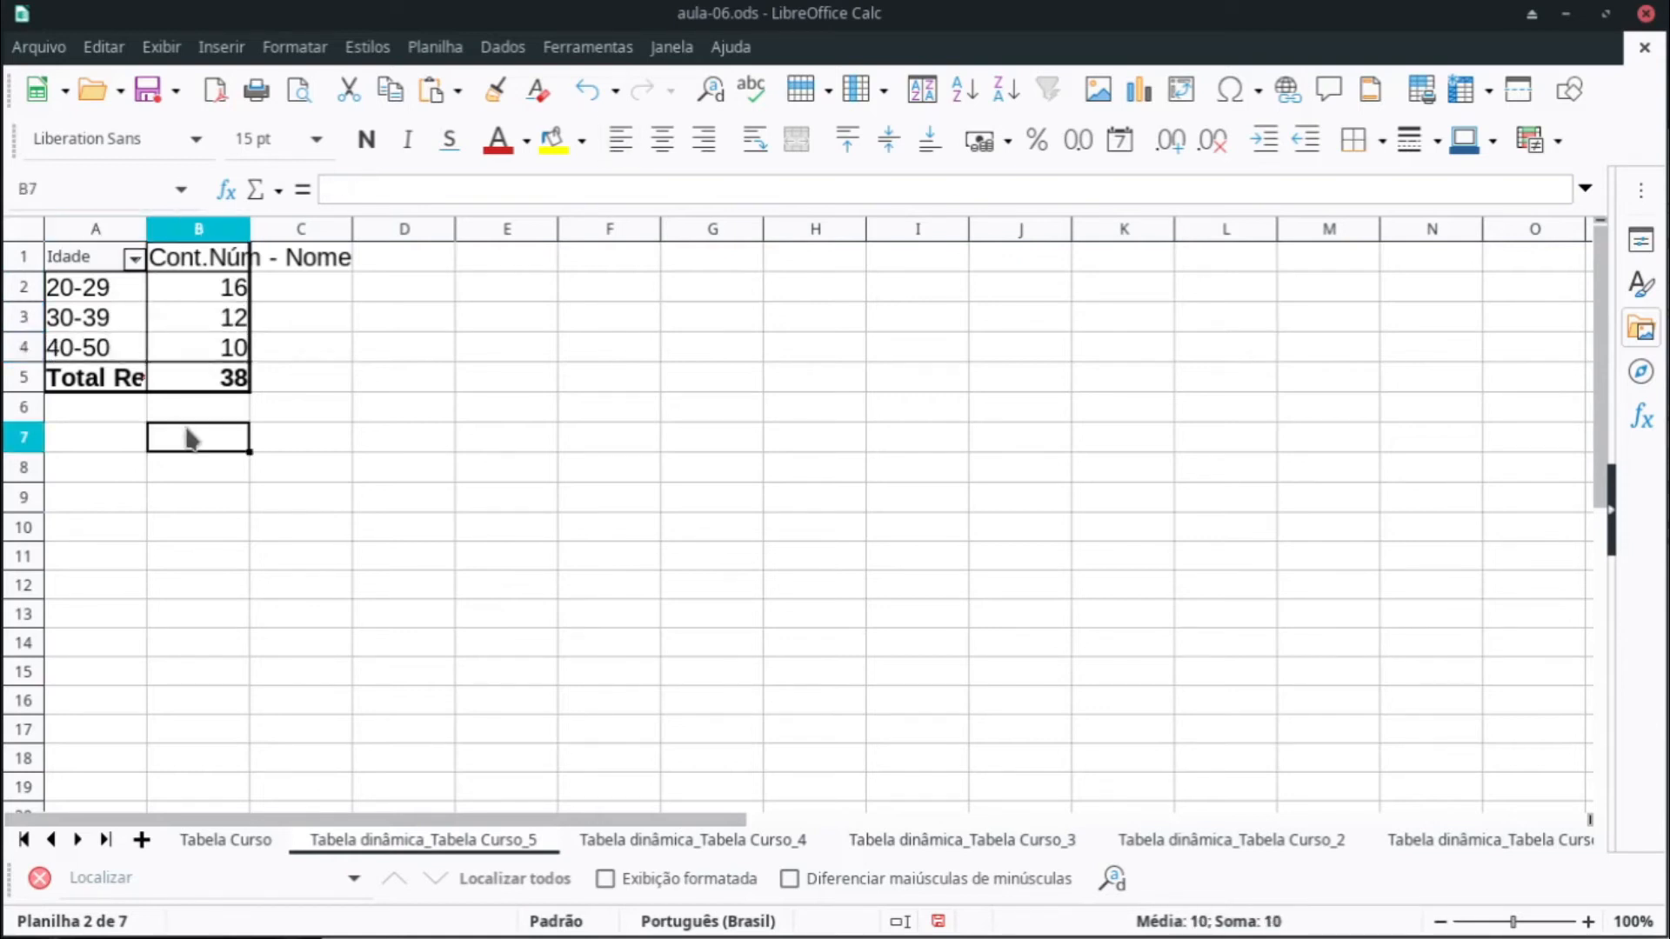
Step: Regroup the Idade values of the pivot table in intervals of 5, keeping the manual start
right_click(138, 320)
click(452, 369)
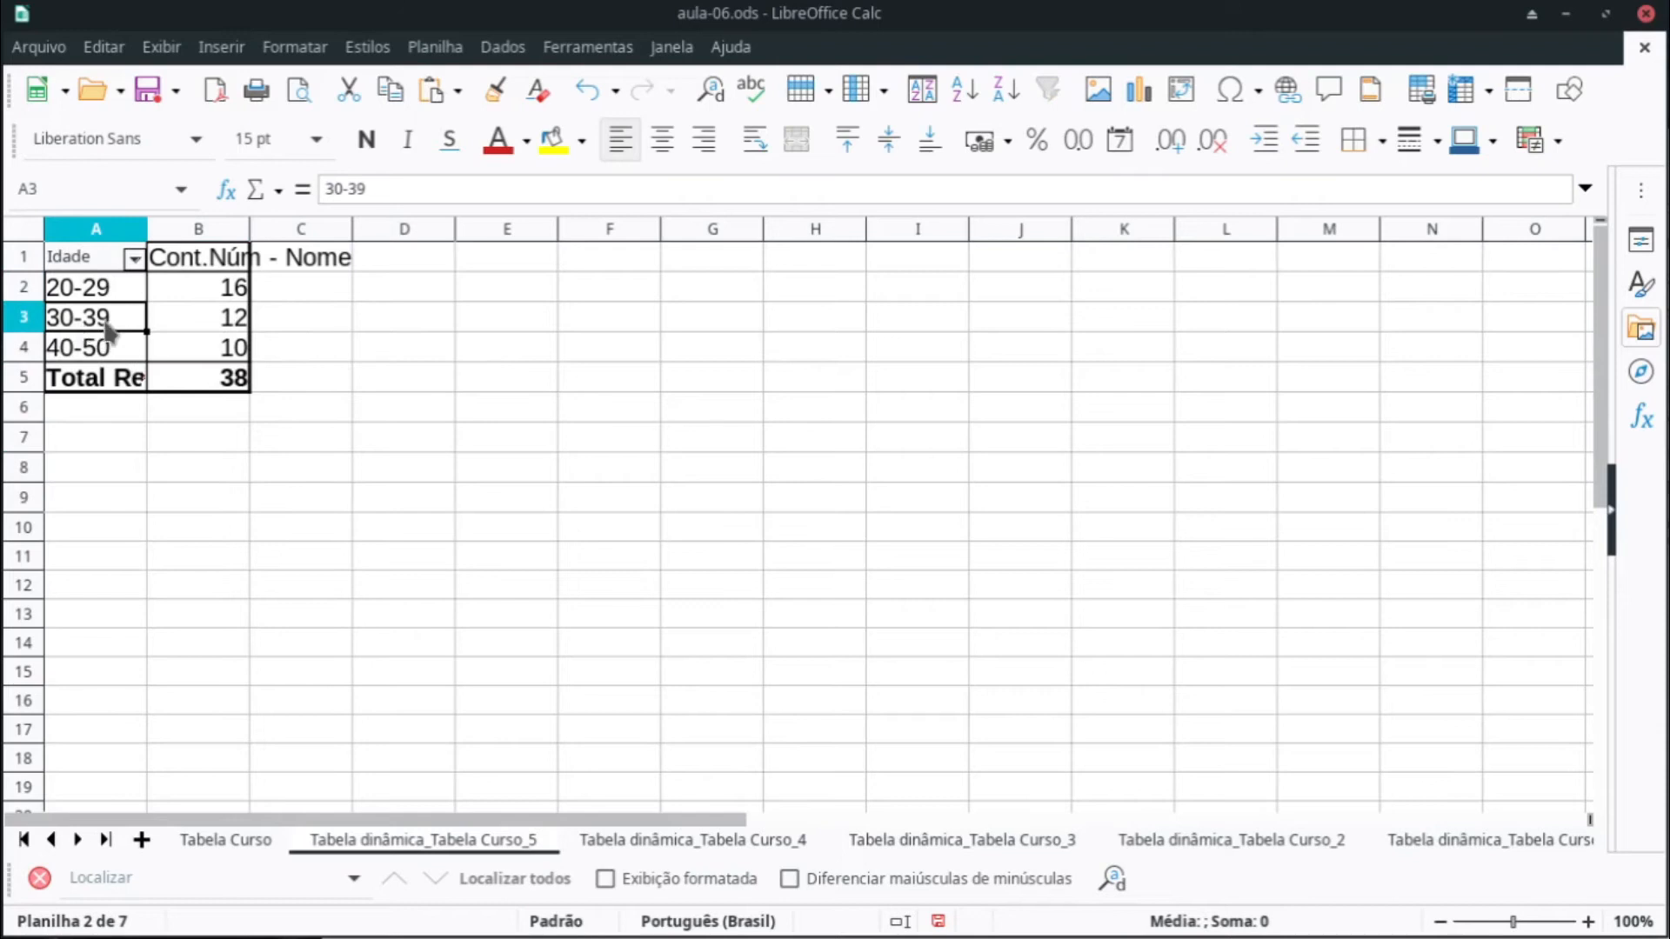
click(504, 49)
mouse_move(564, 781)
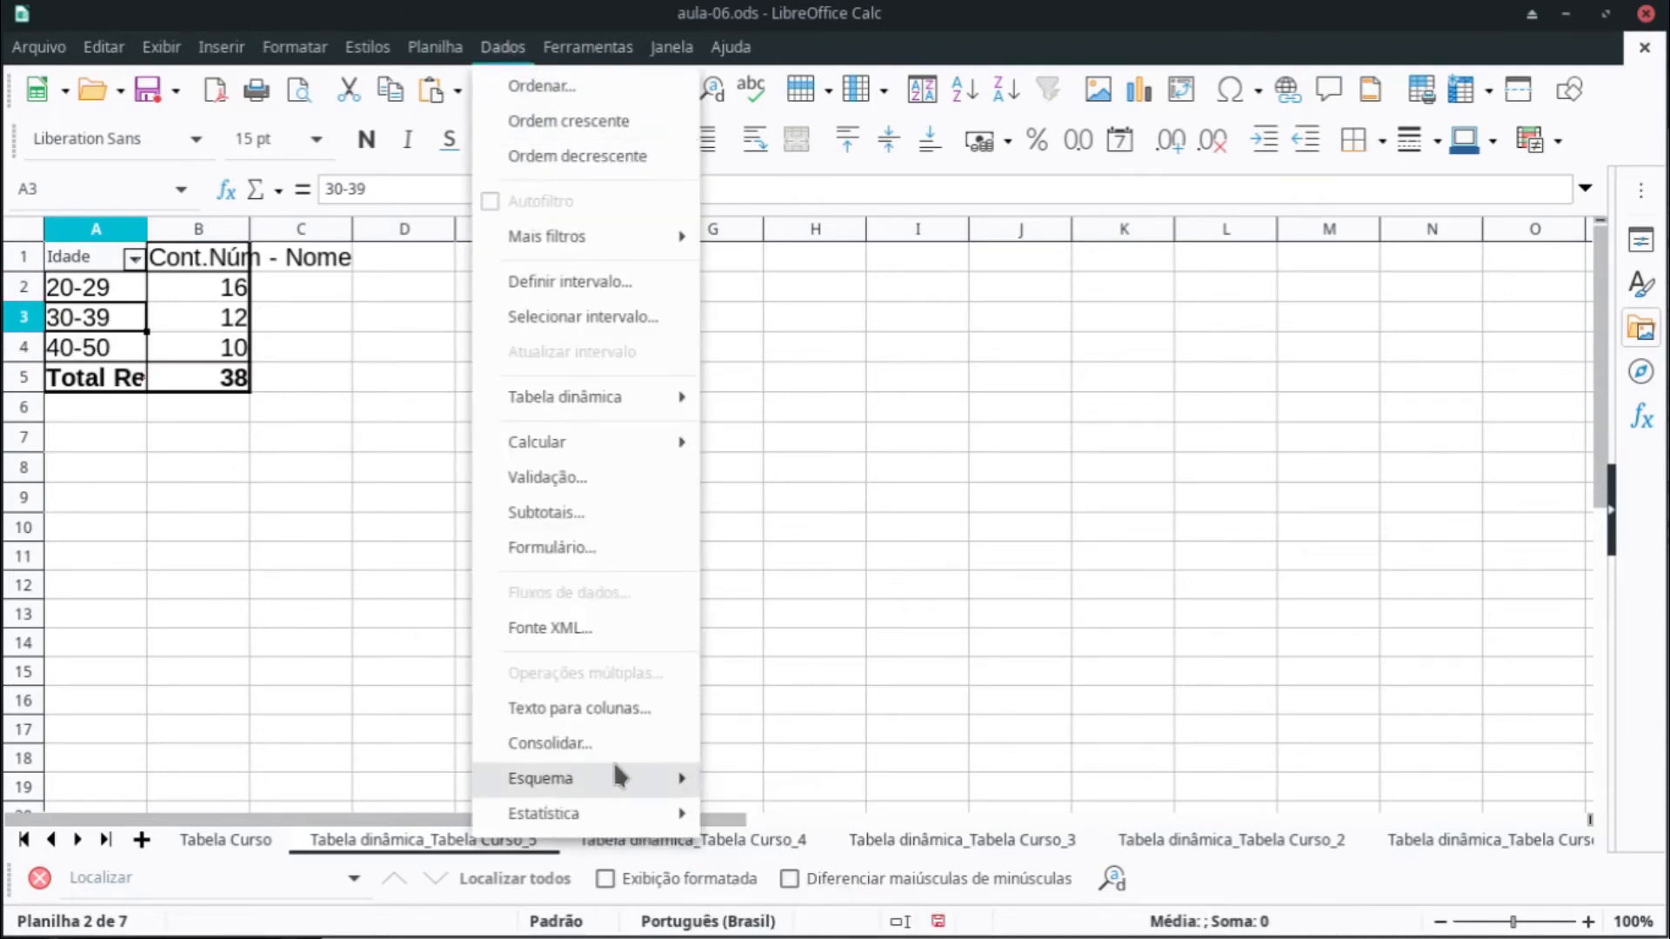
click(745, 778)
double_click(842, 421)
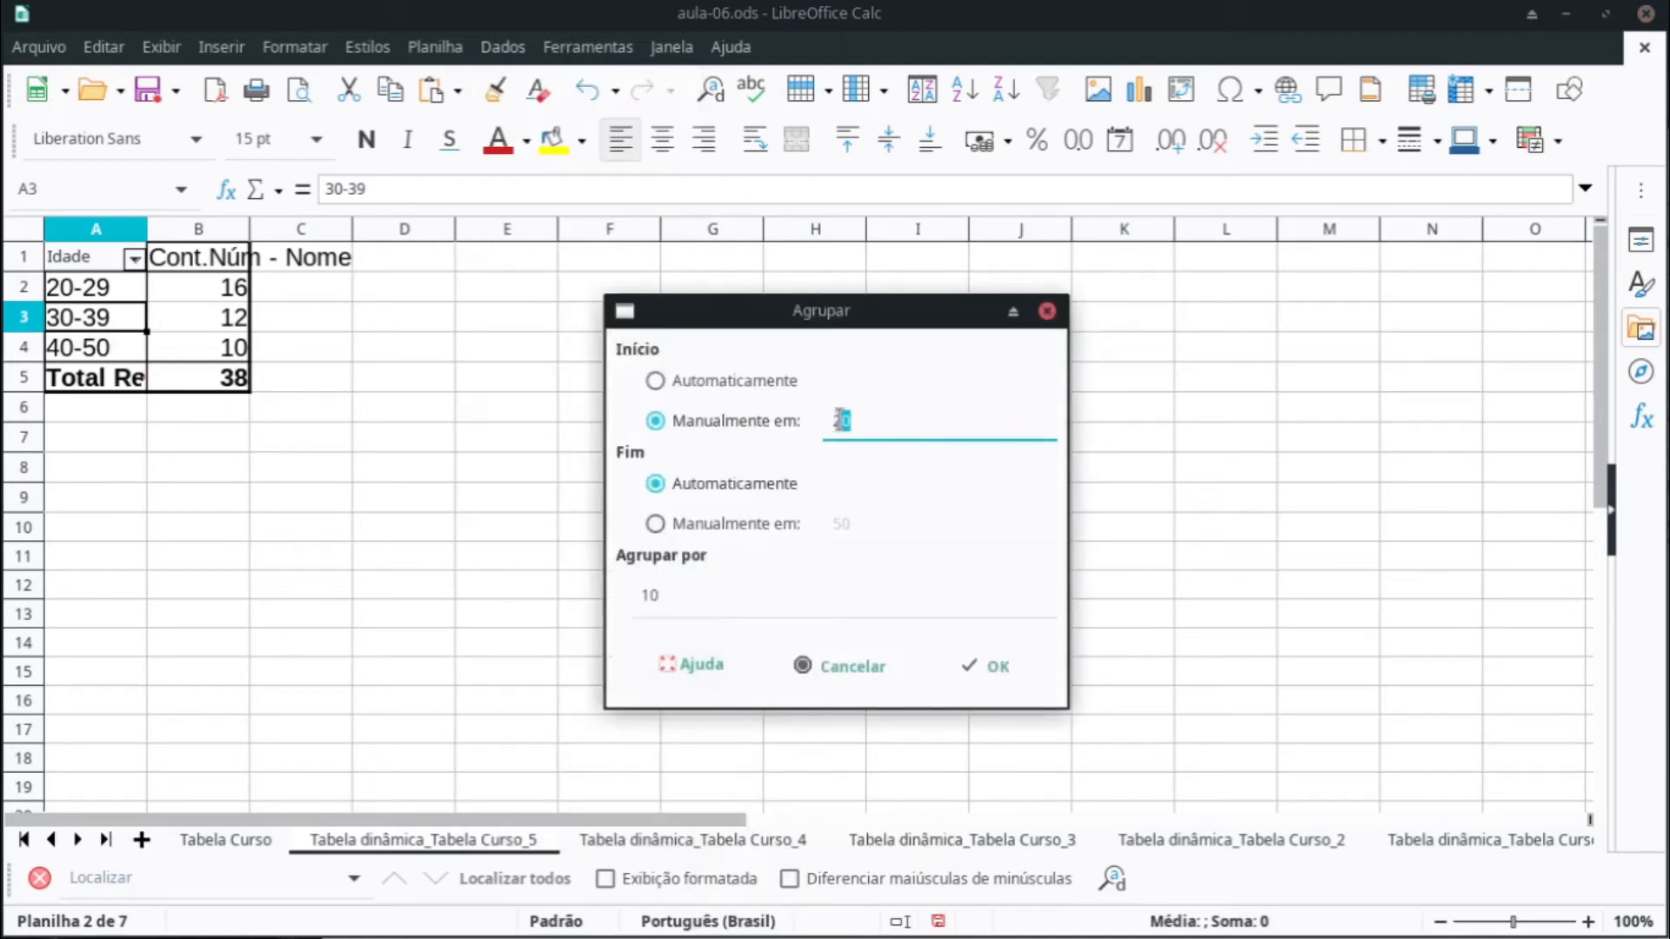
double_click(729, 595)
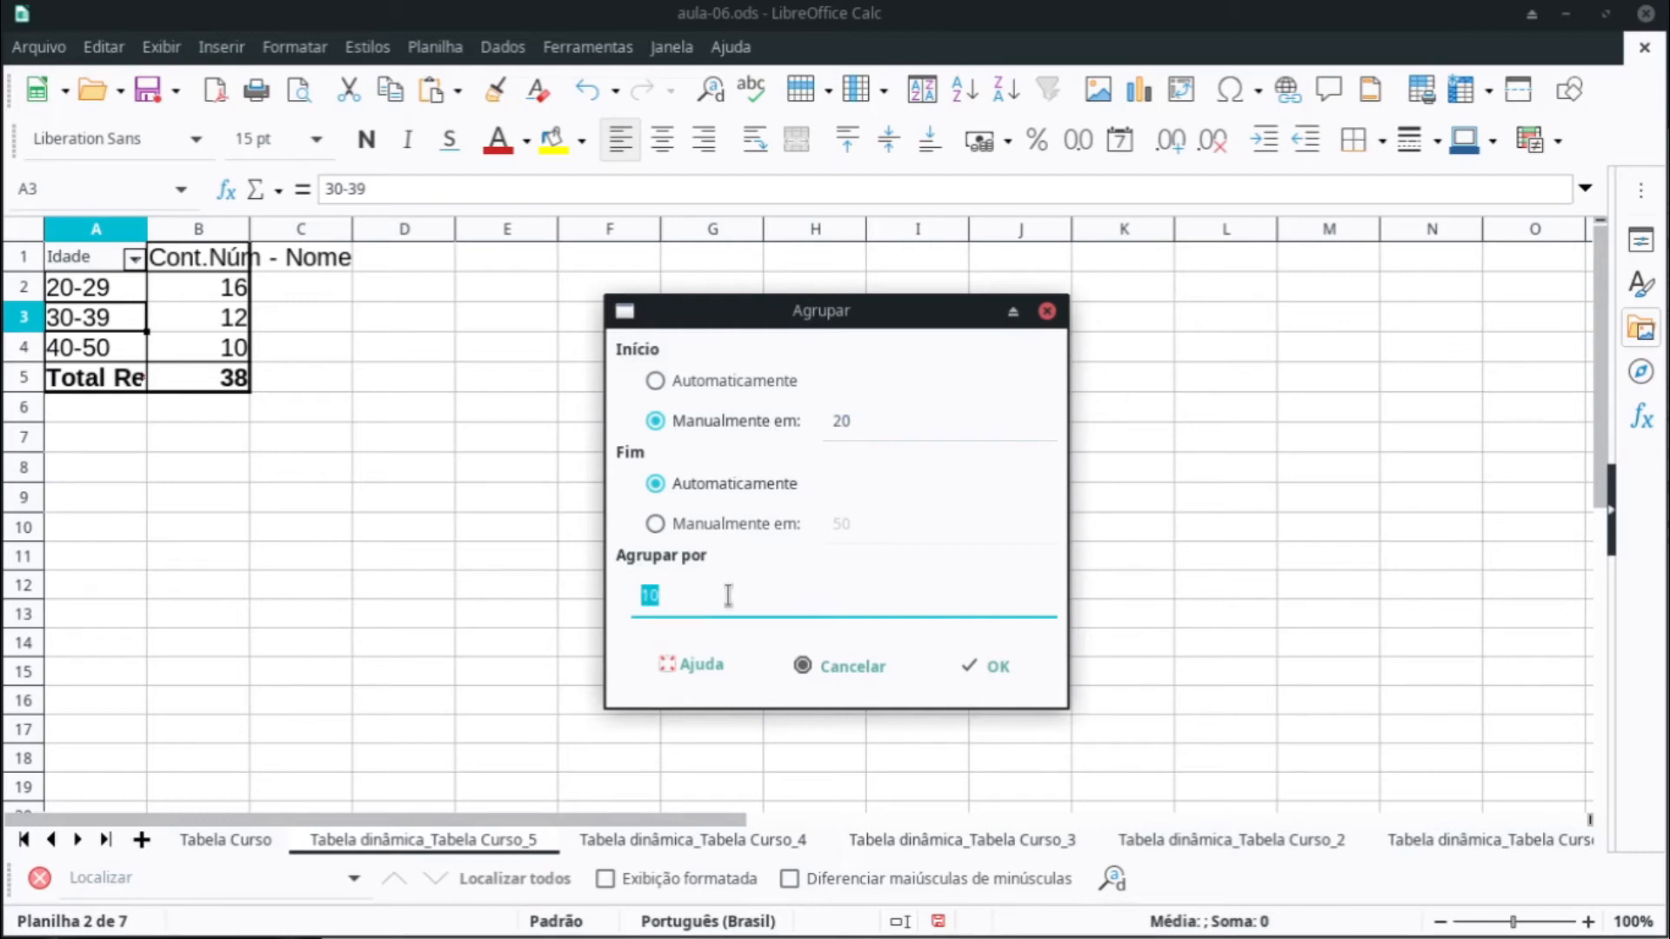
text(5)
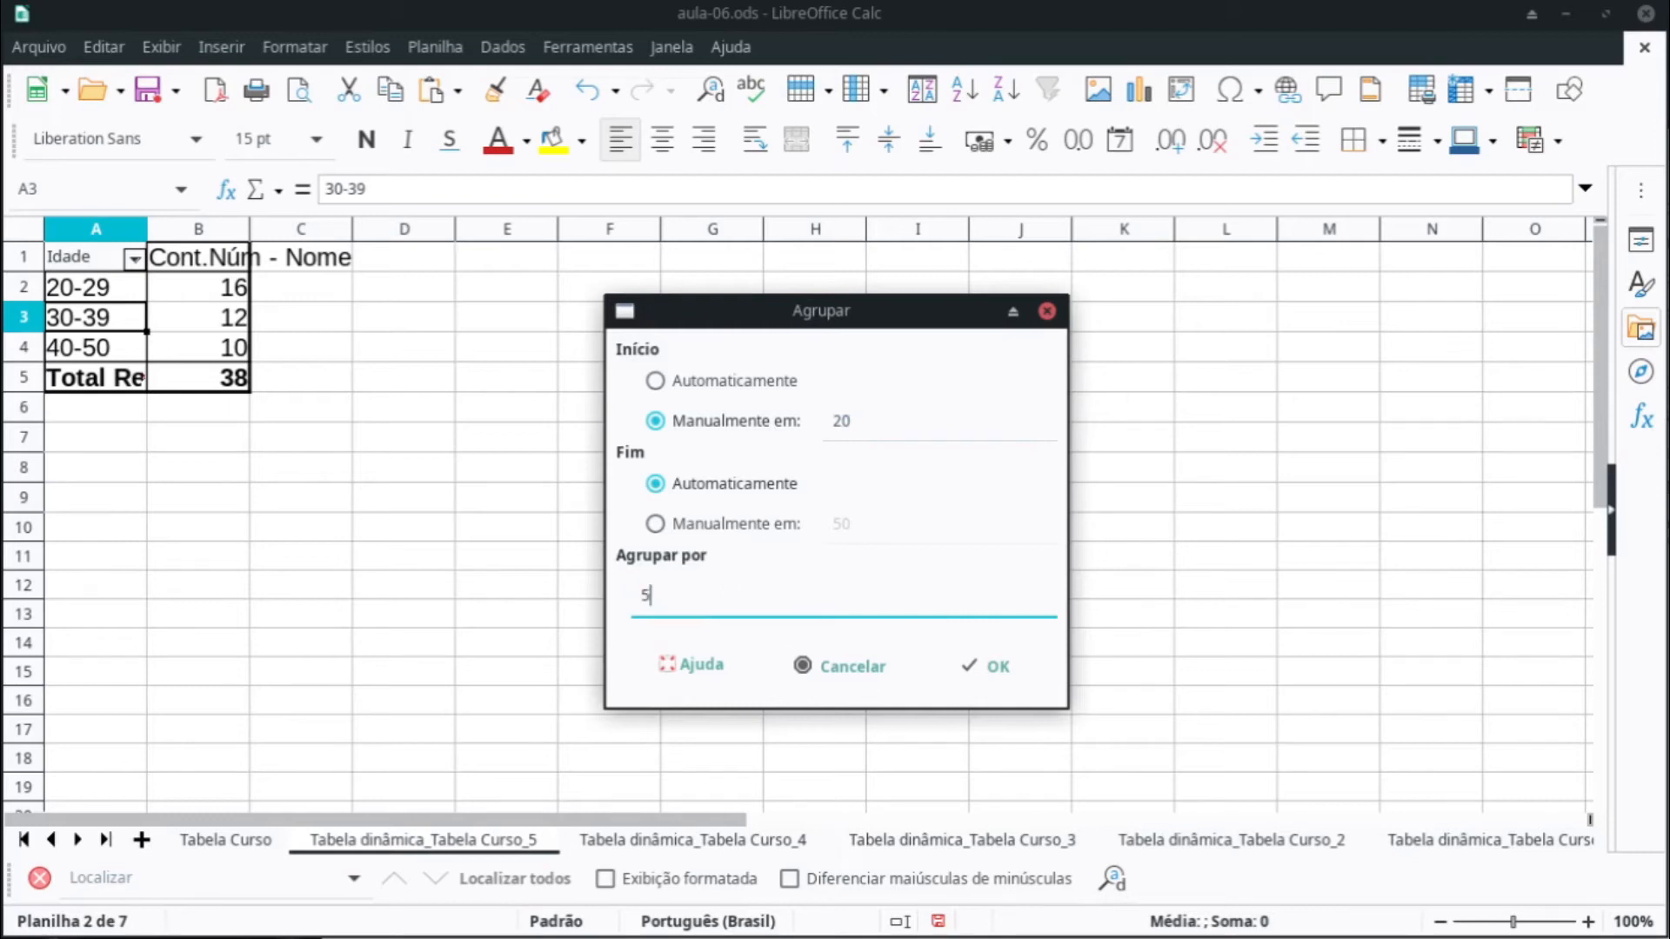
click(998, 675)
Step: Set the font size of cells A1:C12, covering the five-year age group table, to 15 pt
drag(300, 585, 87, 256)
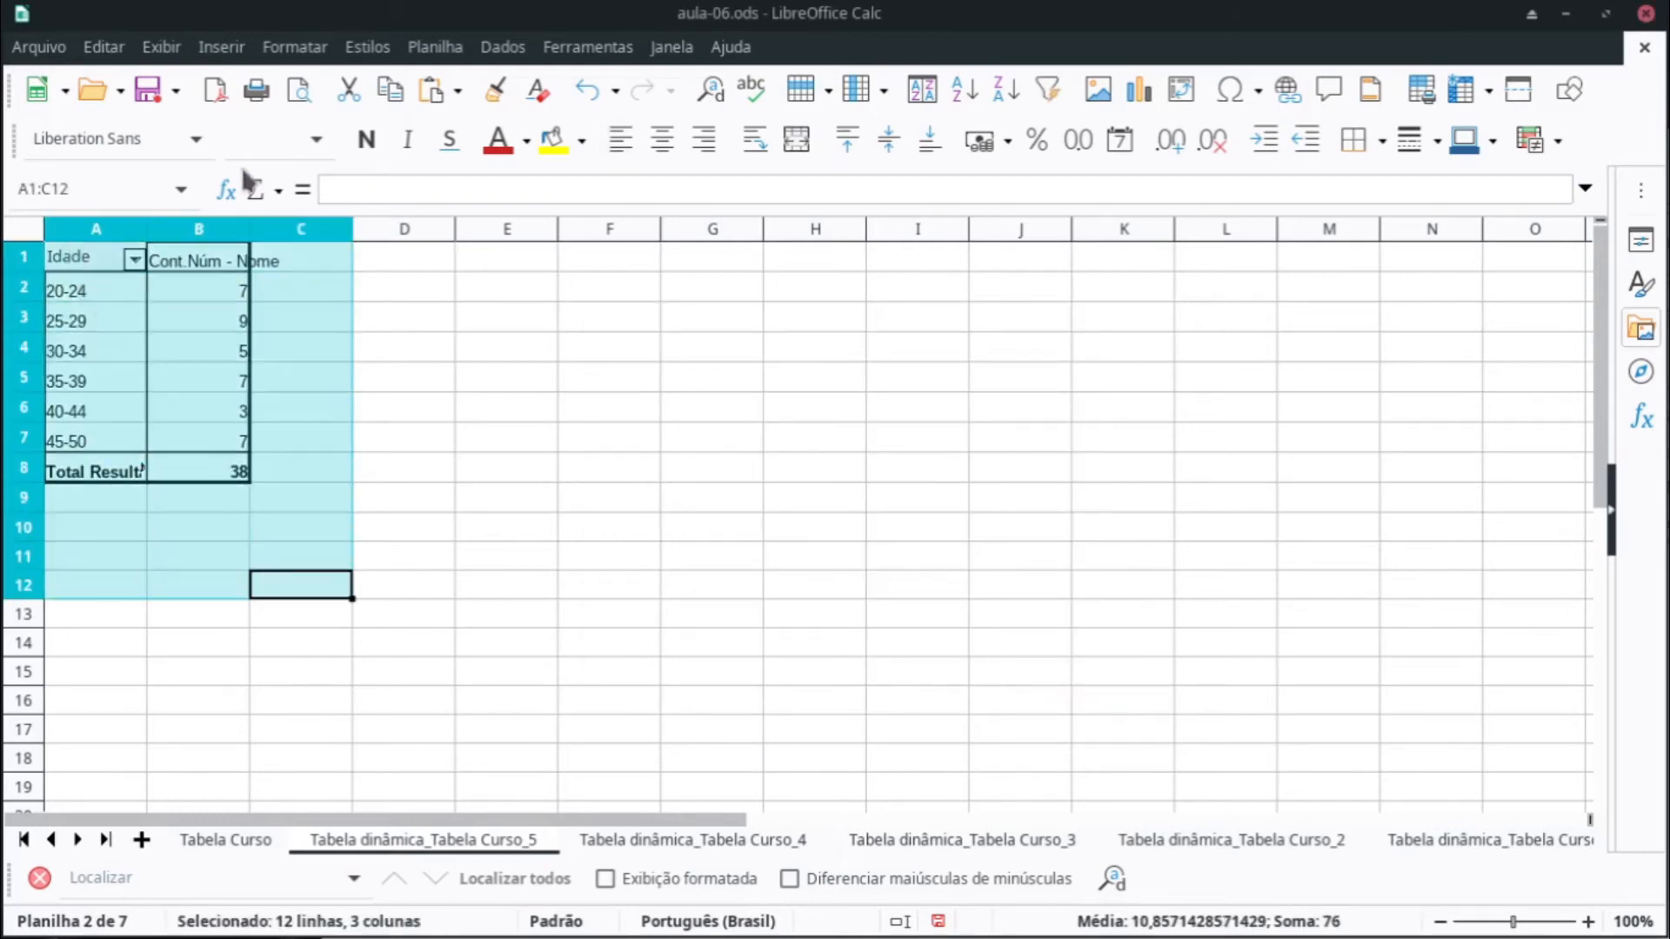
click(327, 140)
click(295, 492)
click(508, 437)
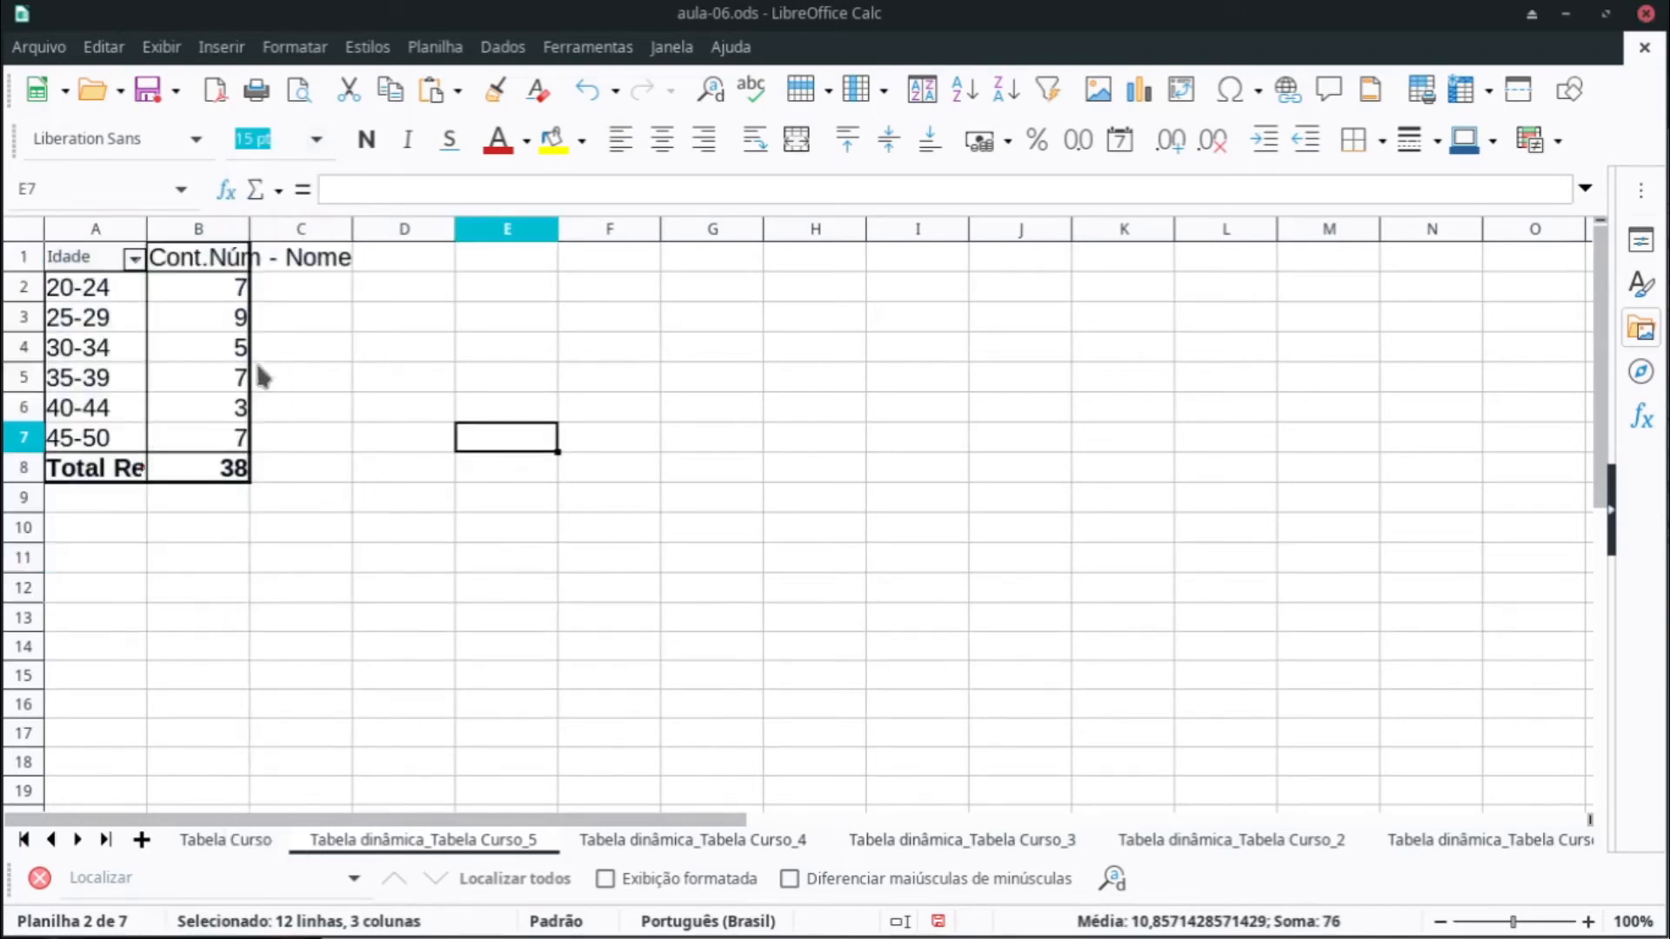
Step: Examine the five-year age groups in the pivot table and the student count of the oldest group
click(113, 294)
click(113, 320)
click(107, 353)
click(114, 381)
click(117, 409)
click(117, 440)
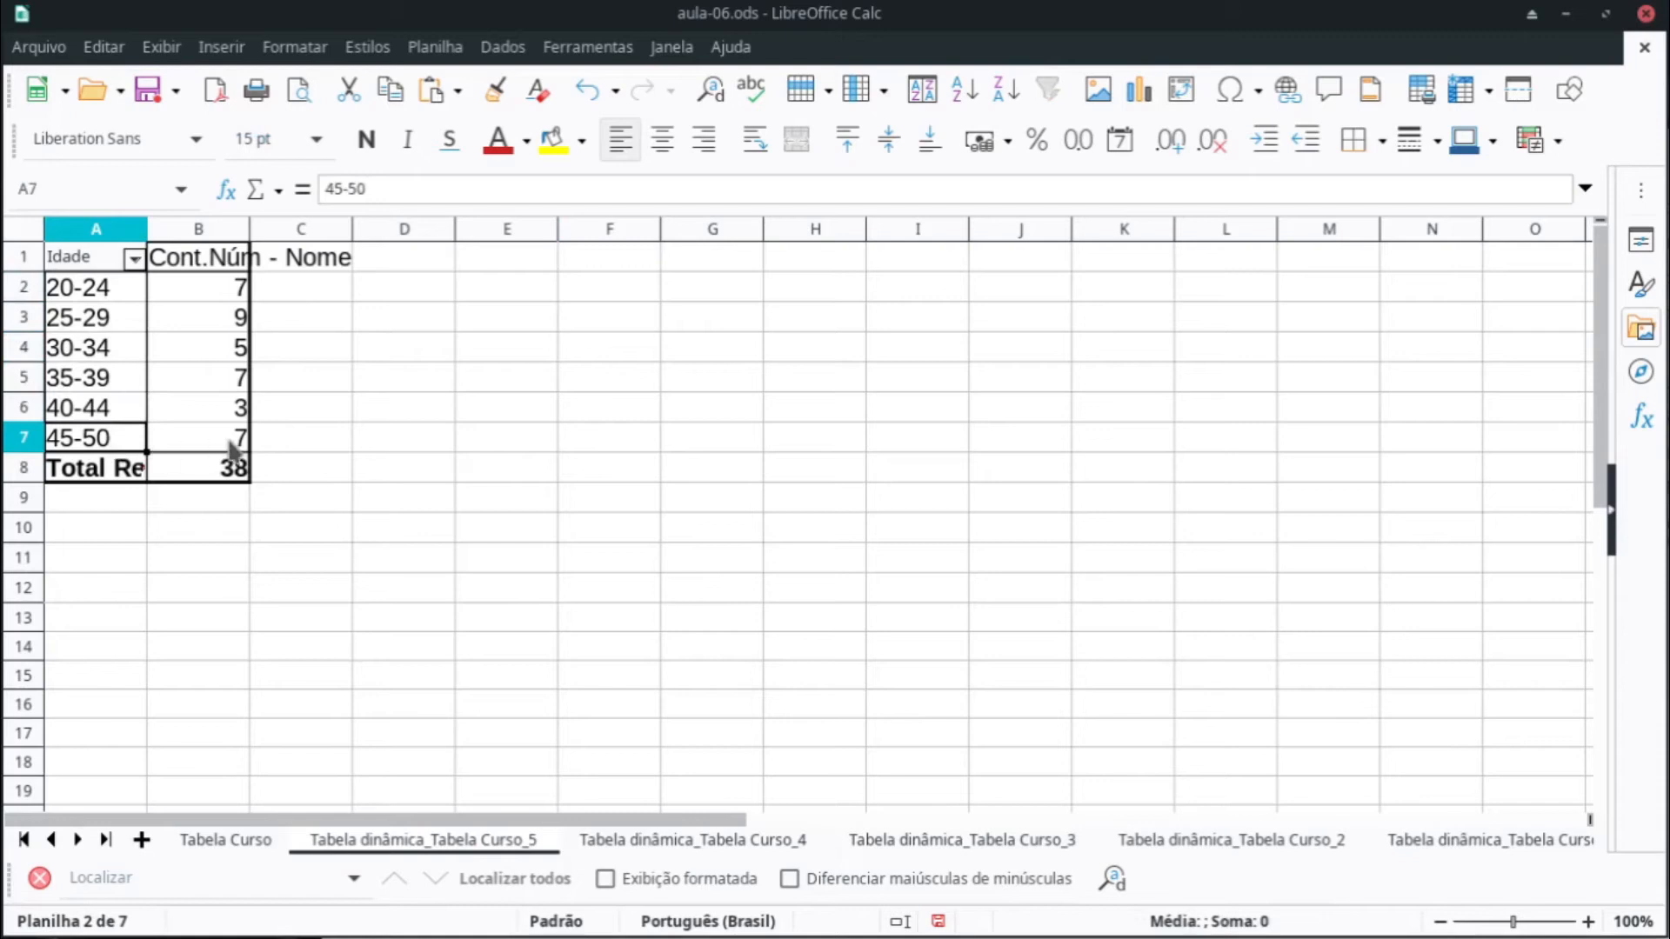
click(228, 440)
click(318, 481)
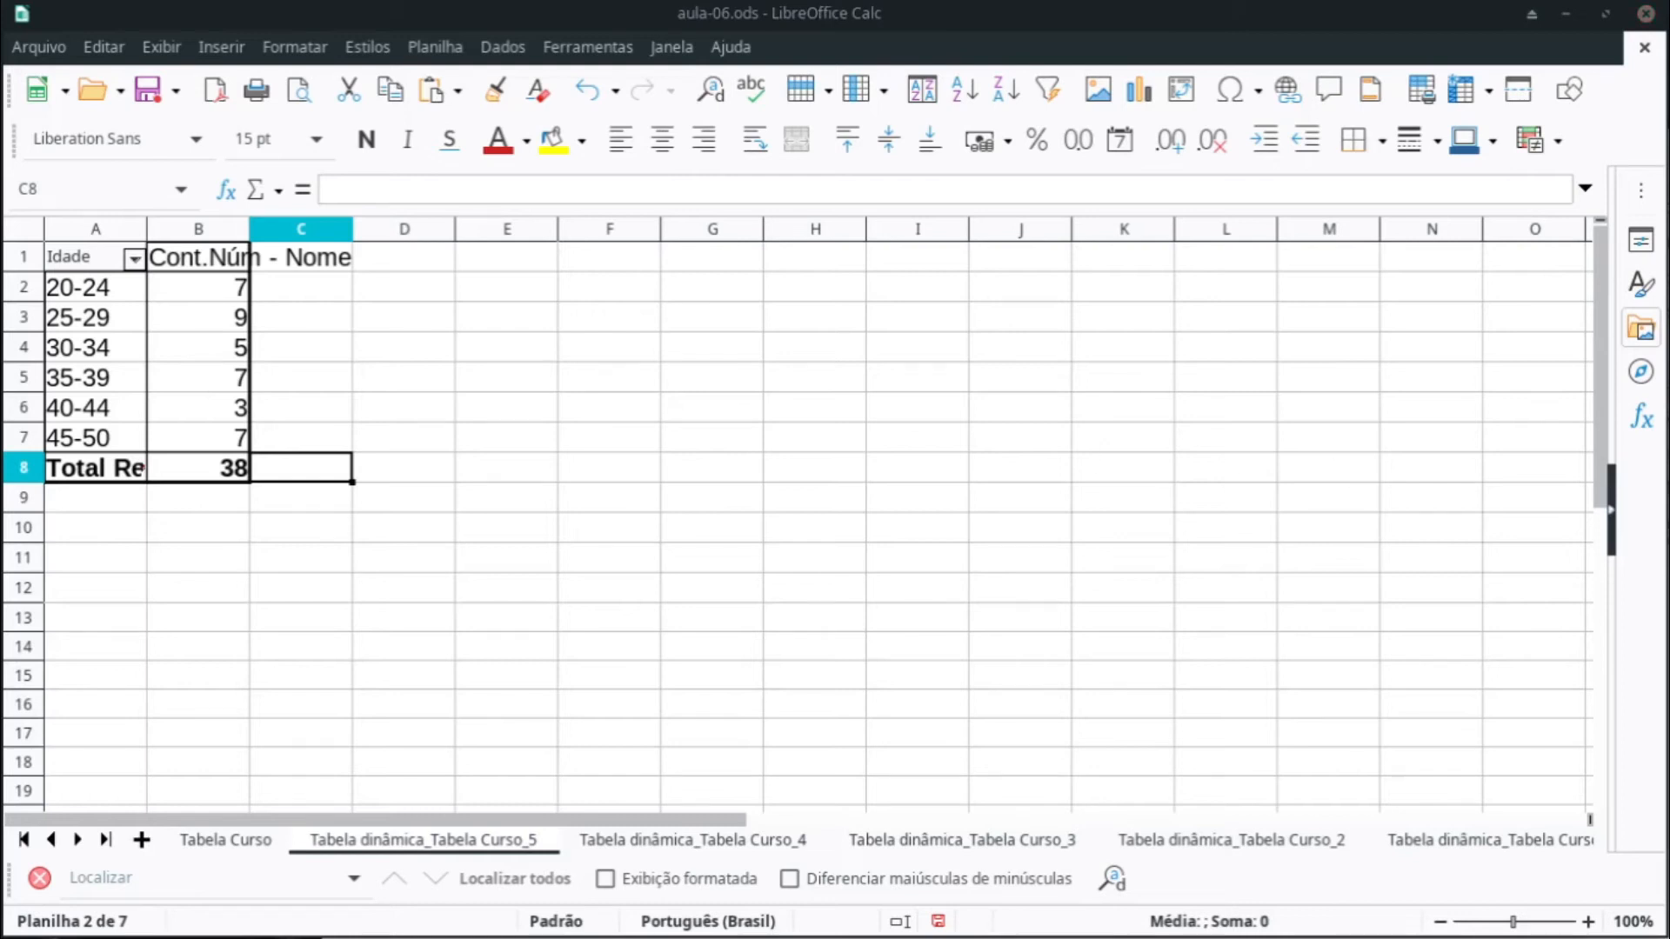
Step: Return to the Tabela Curso sheet, look over the Situação column, and select the whole table A1:K39
click(274, 840)
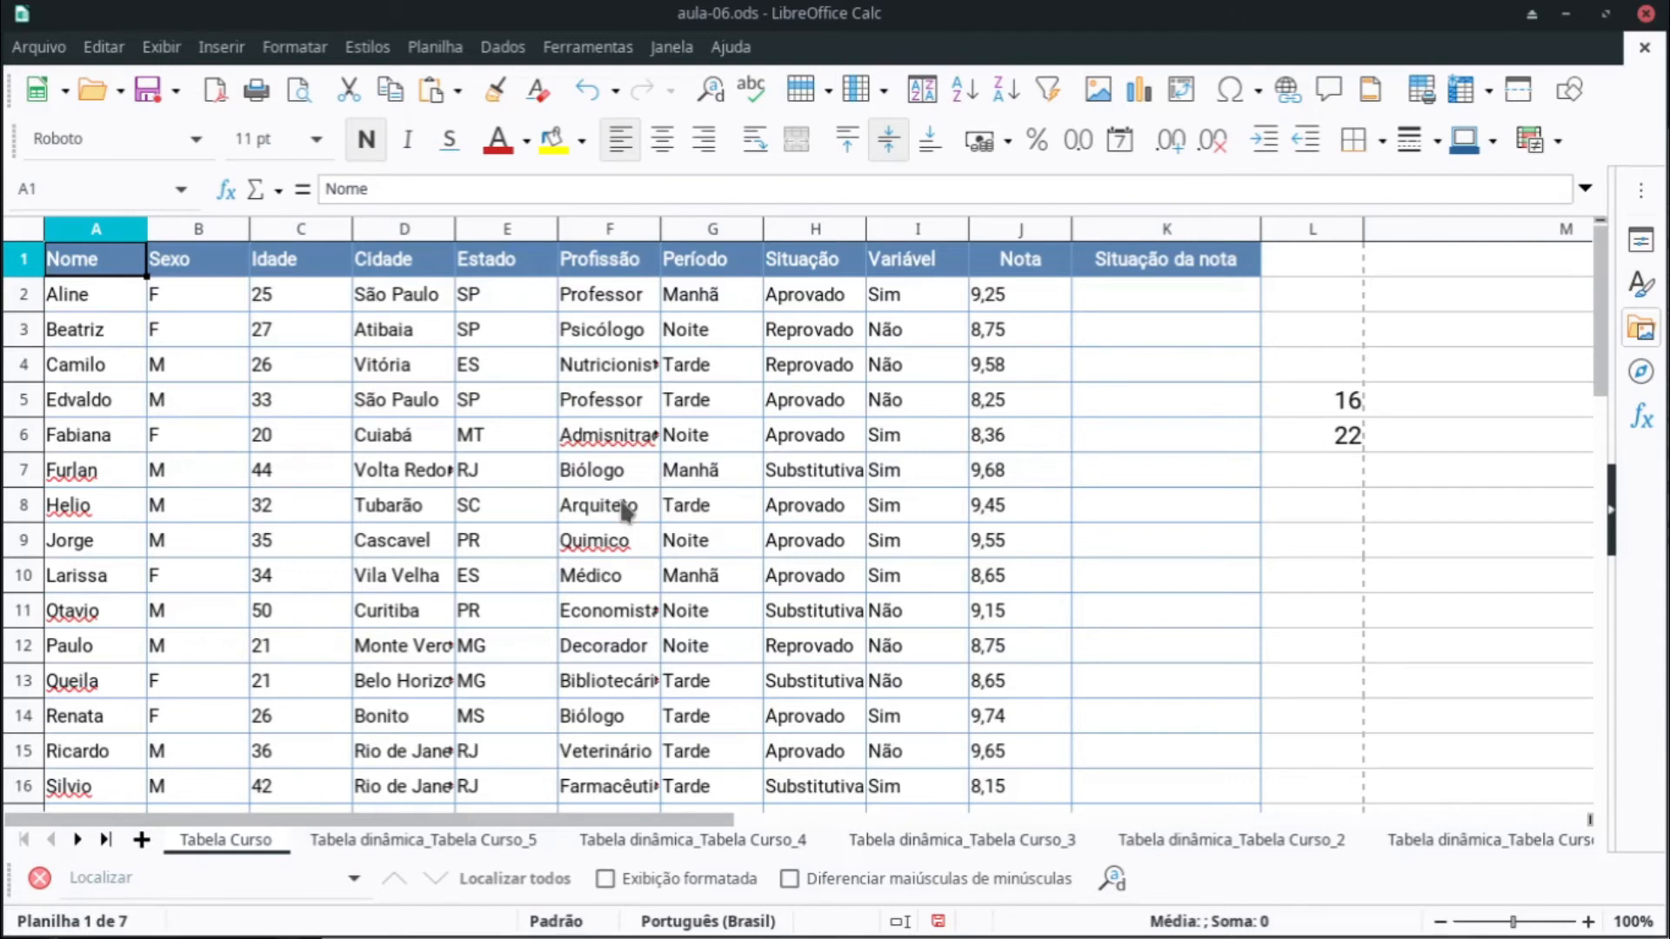
click(787, 231)
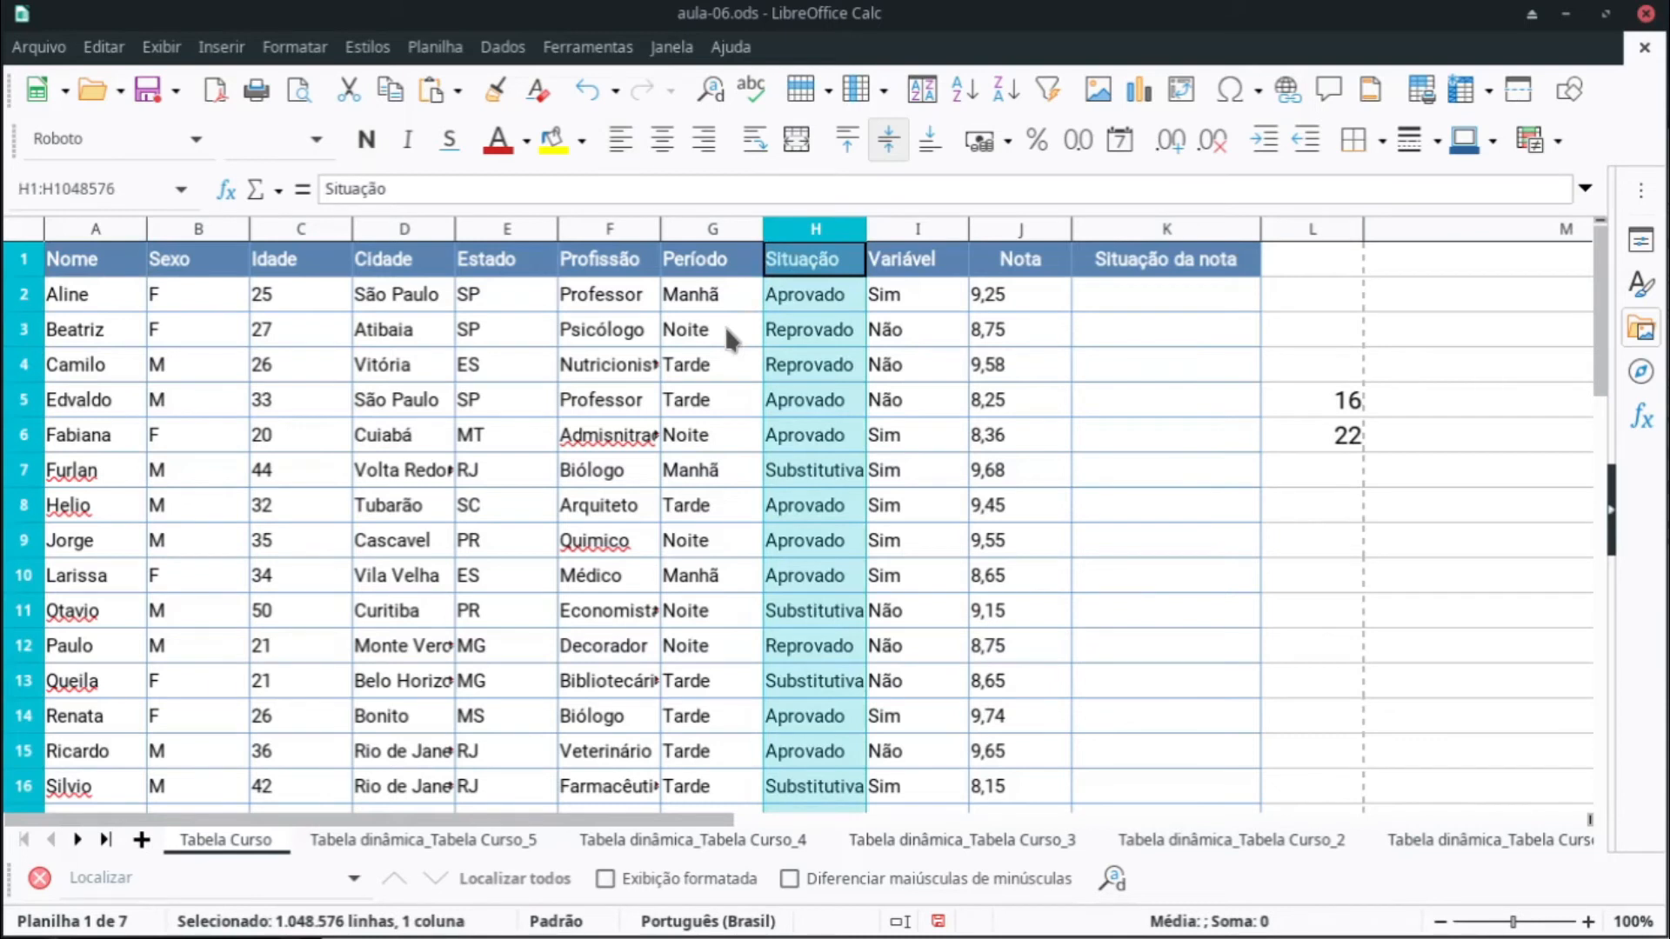
click(774, 336)
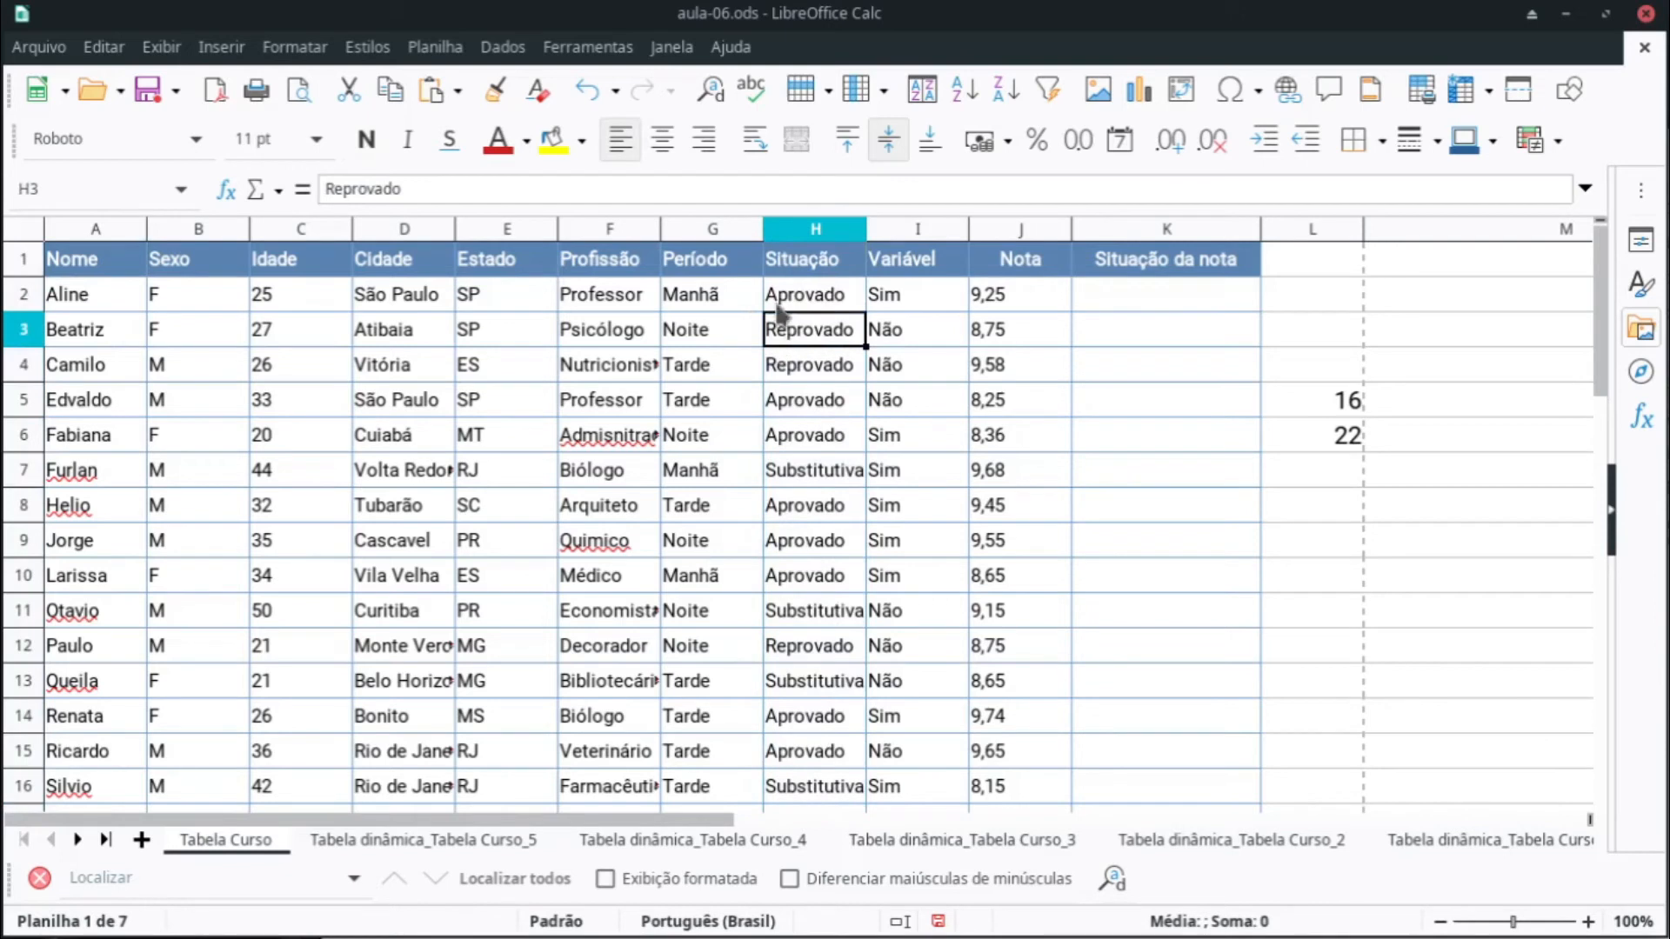
click(777, 306)
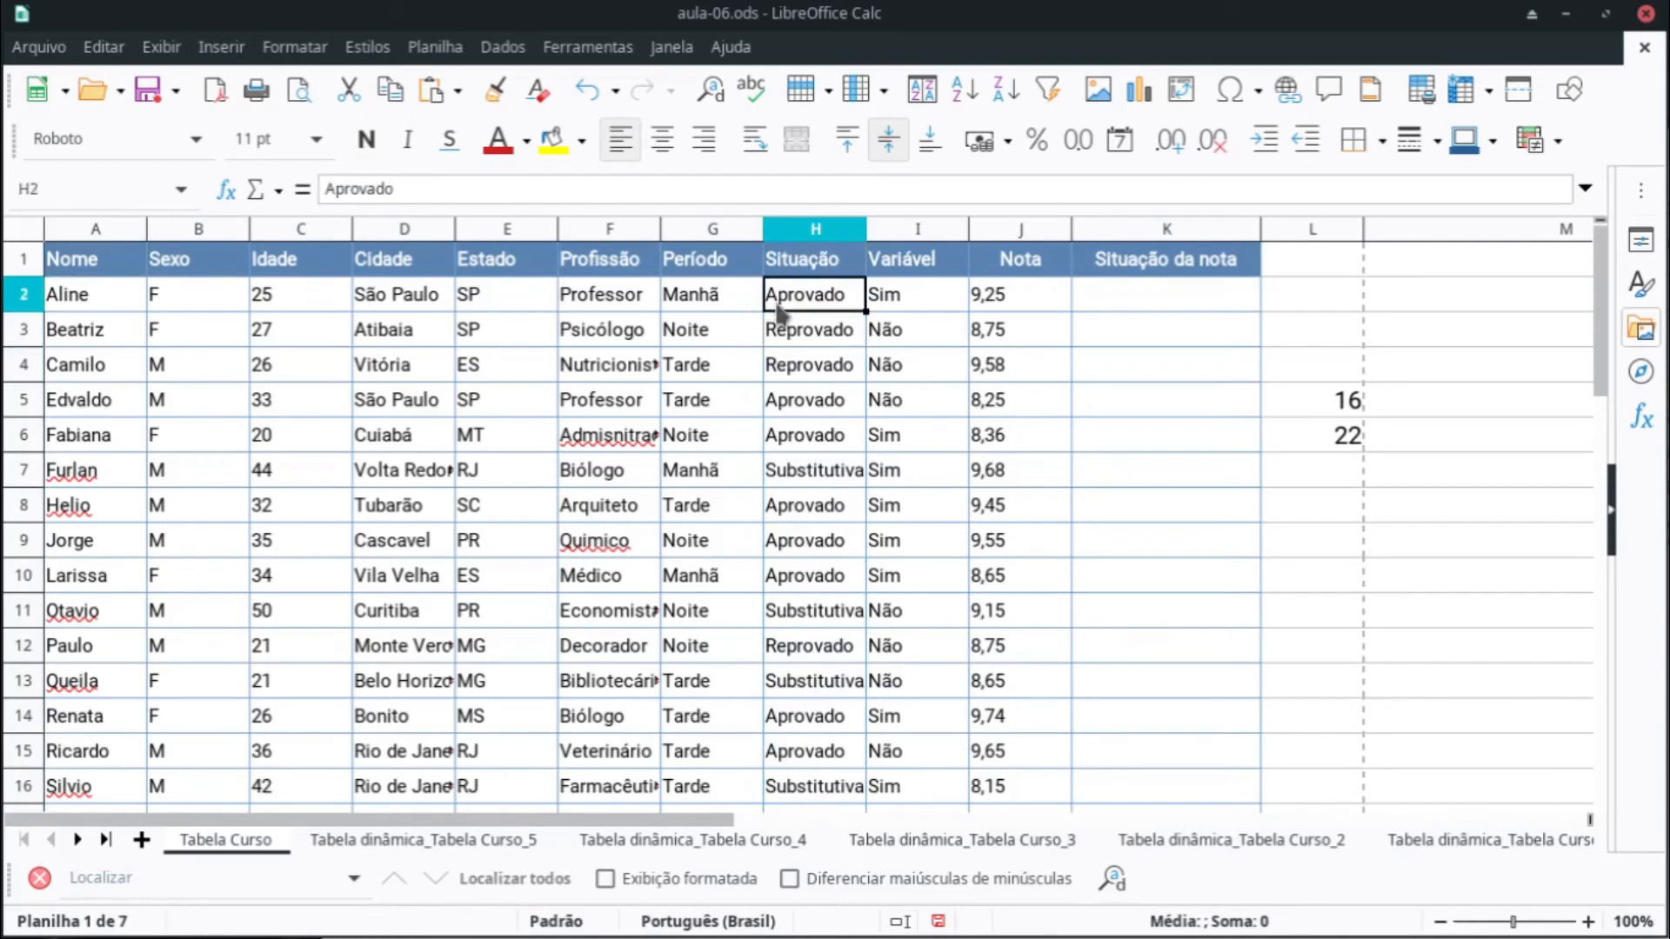
click(597, 266)
key(ctrl+Home)
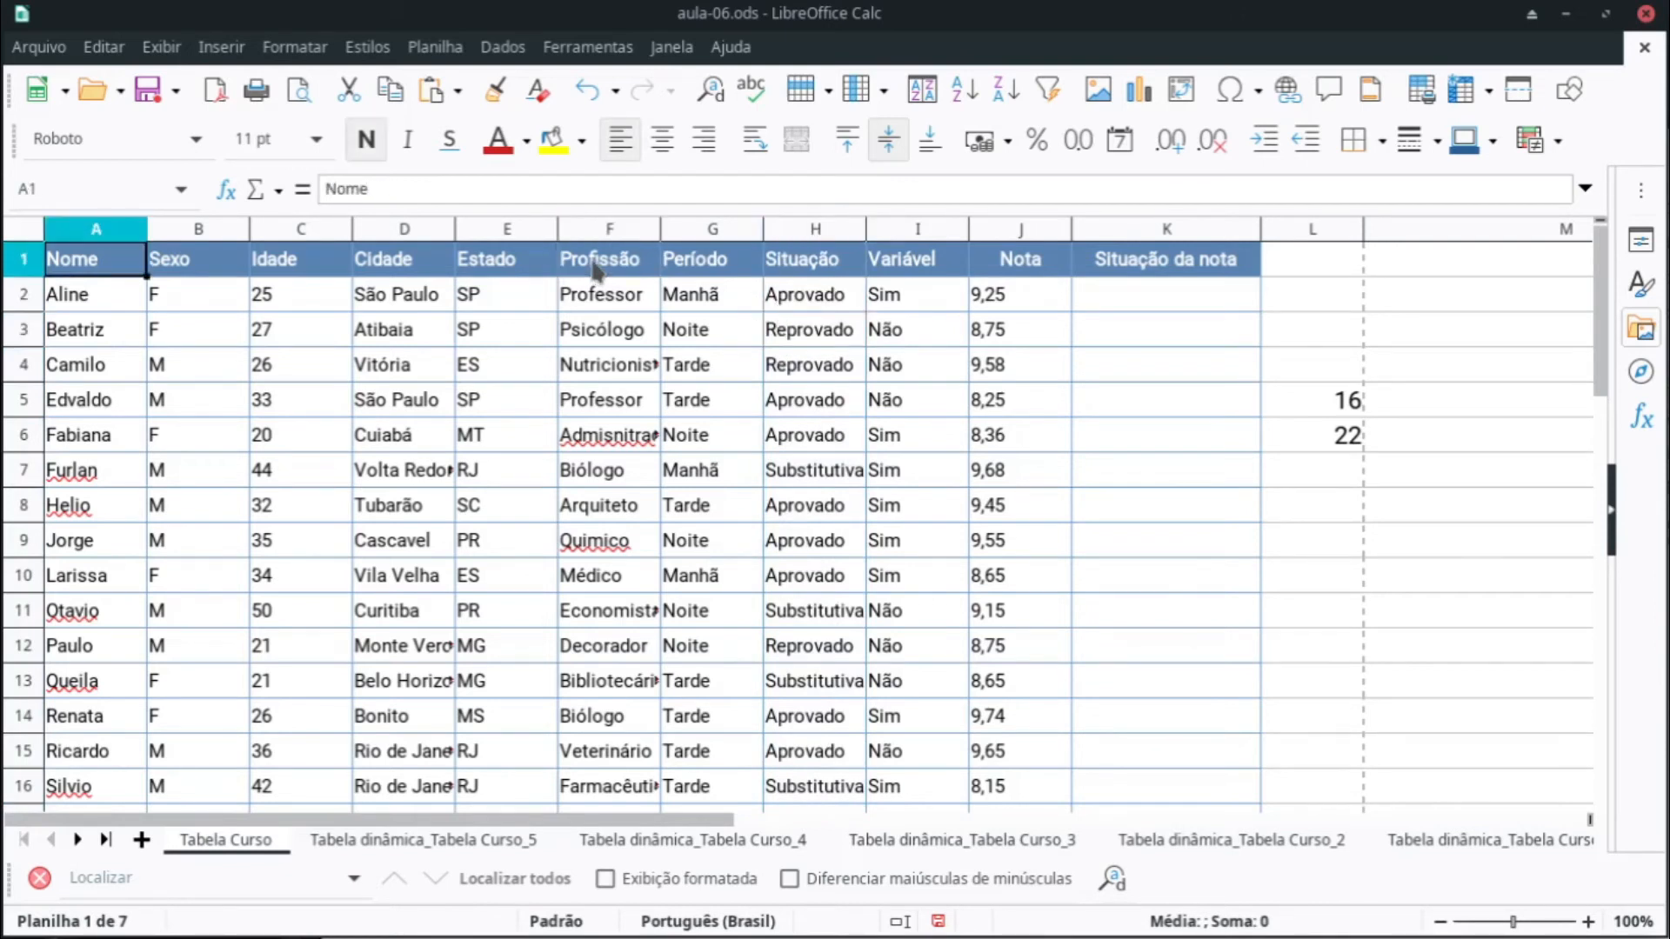
key(ctrl+shift+Right)
key(ctrl+shift+Down)
scroll(587, 287, up, 5)
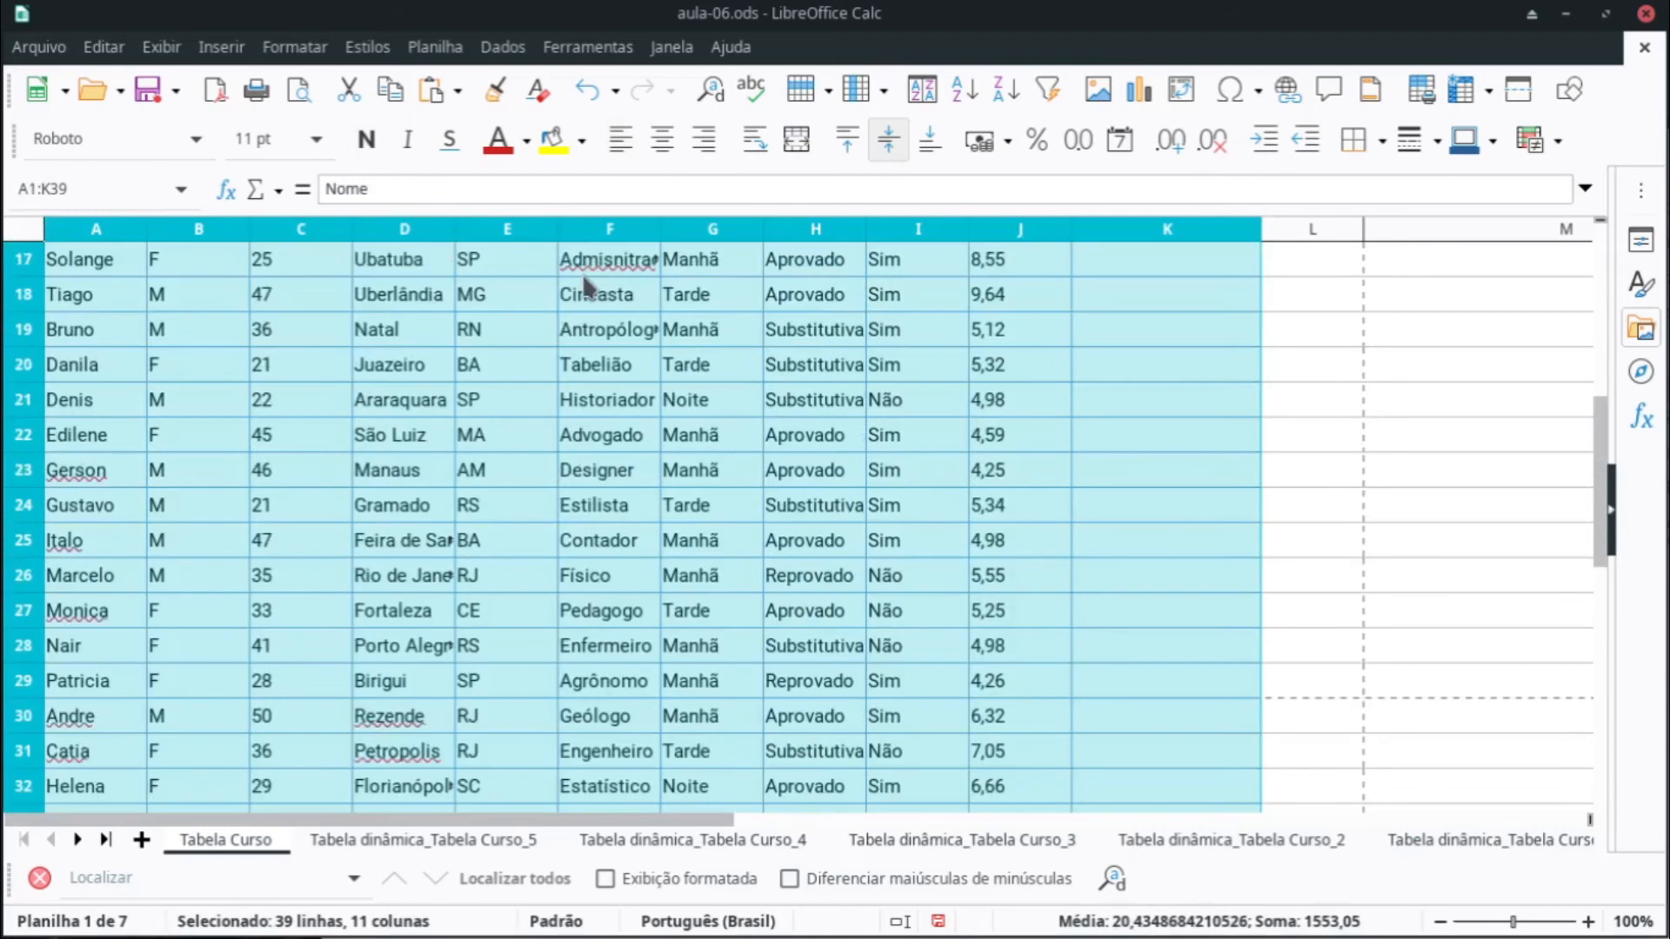
scroll(587, 287, up, 5)
Step: Insert a pivot table from the current selection that counts Nome for each Situação in the rows
click(225, 47)
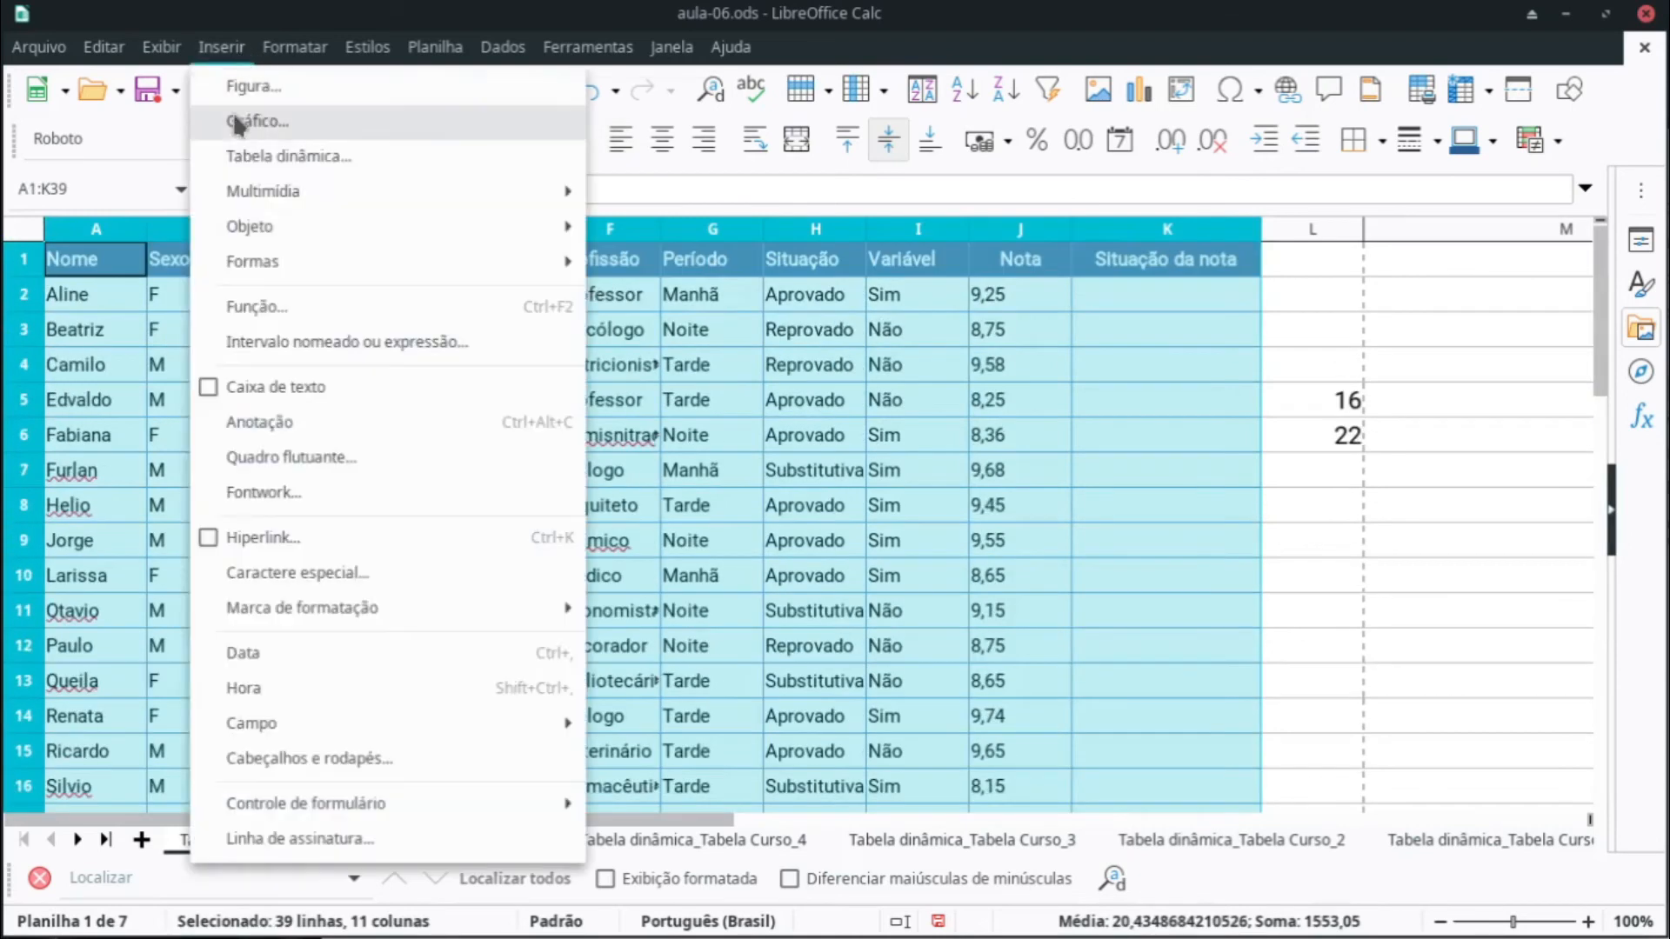
click(246, 166)
click(979, 589)
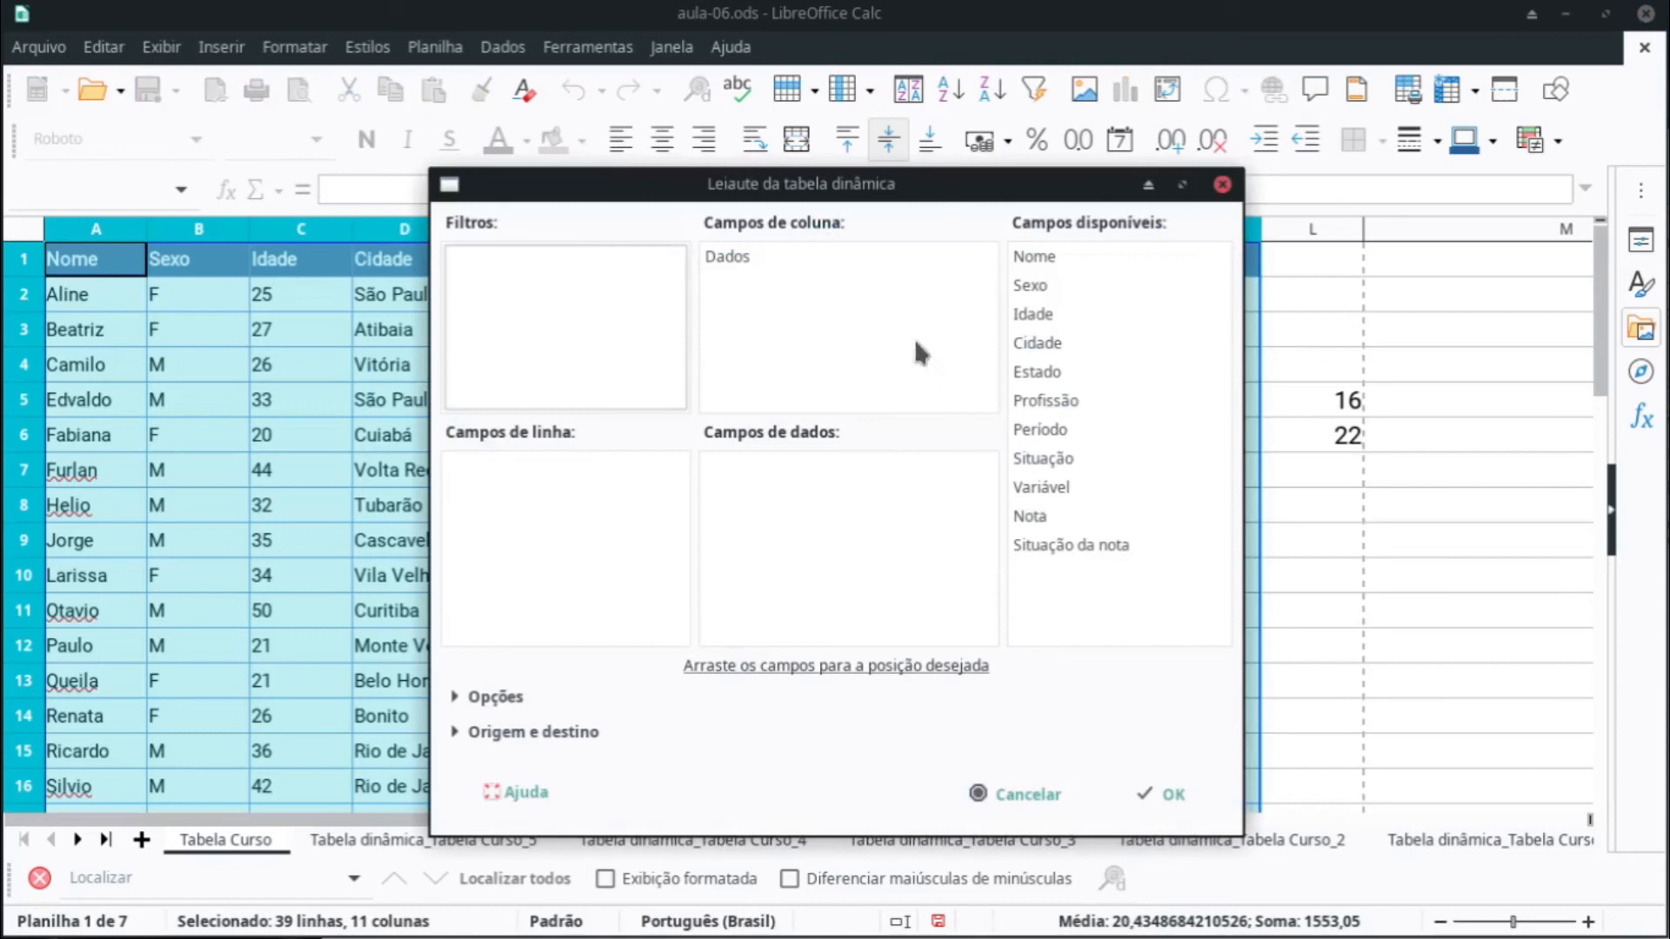
drag(943, 183, 1043, 143)
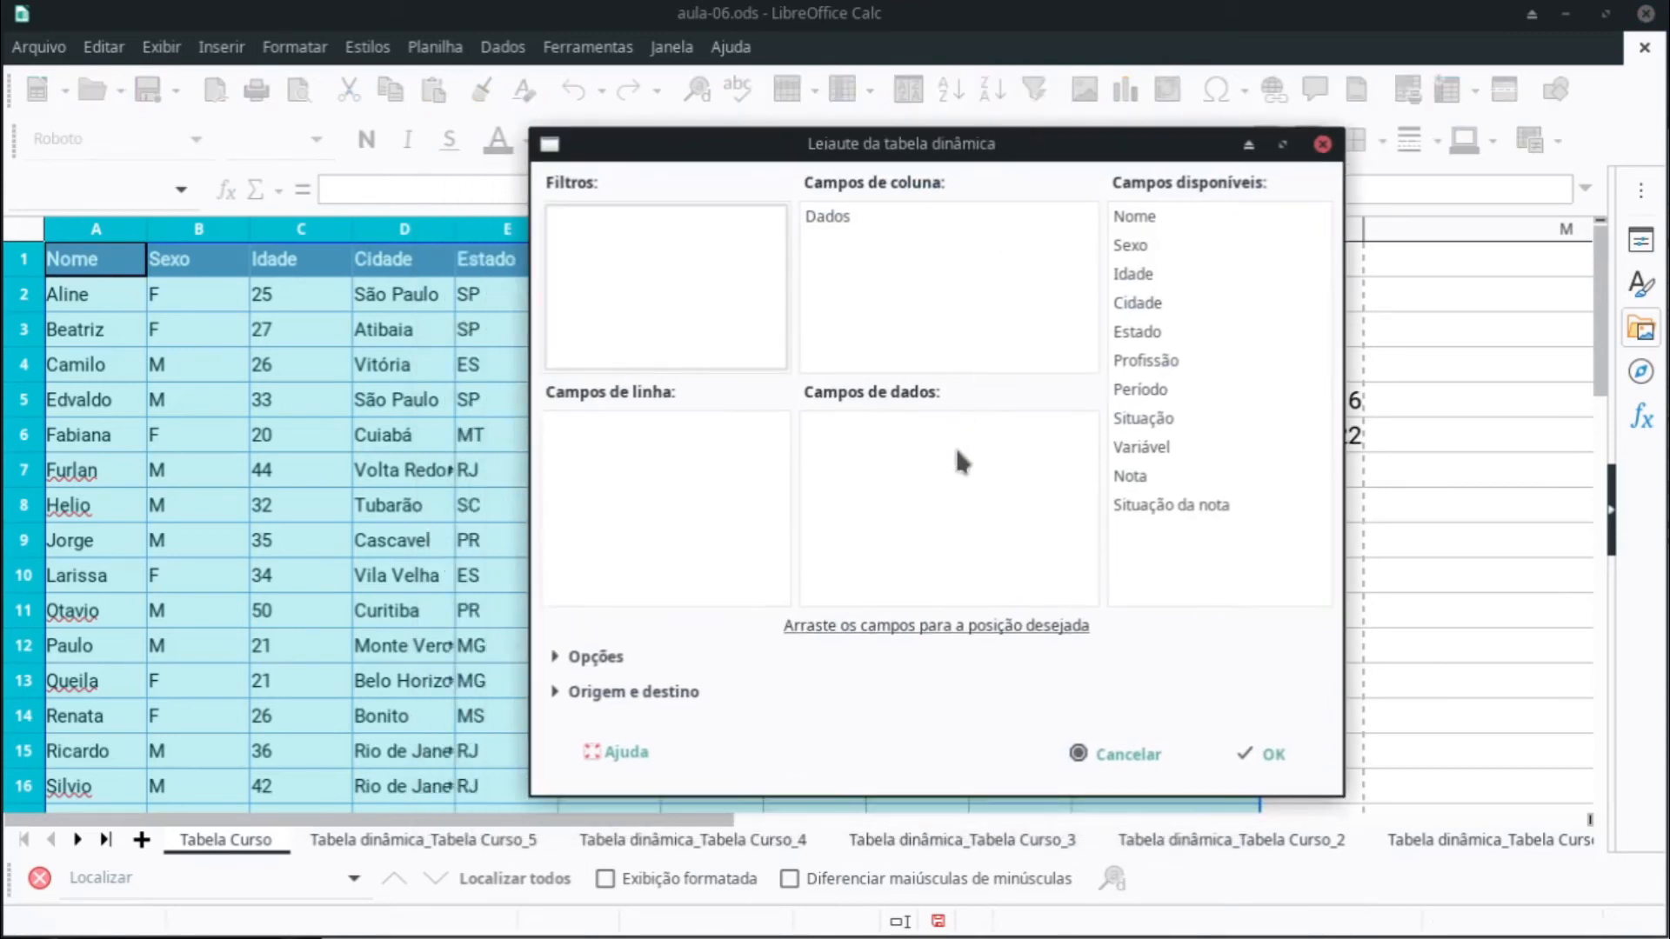
drag(942, 143, 874, 195)
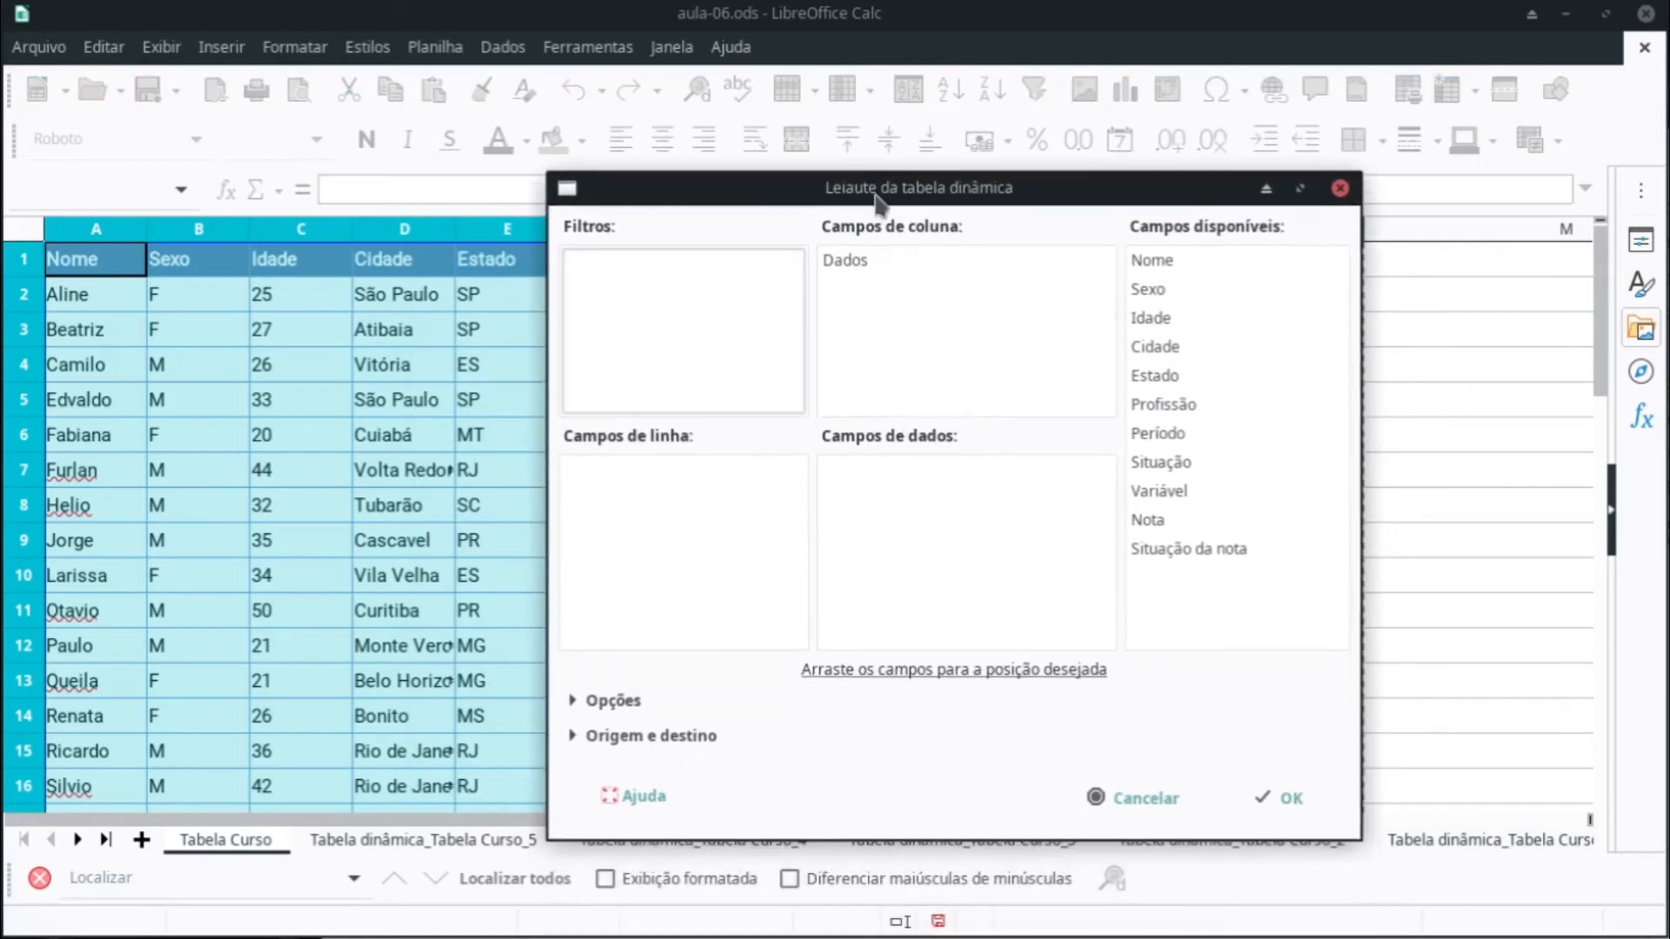
drag(1172, 271, 905, 470)
double_click(878, 470)
click(826, 402)
click(1109, 762)
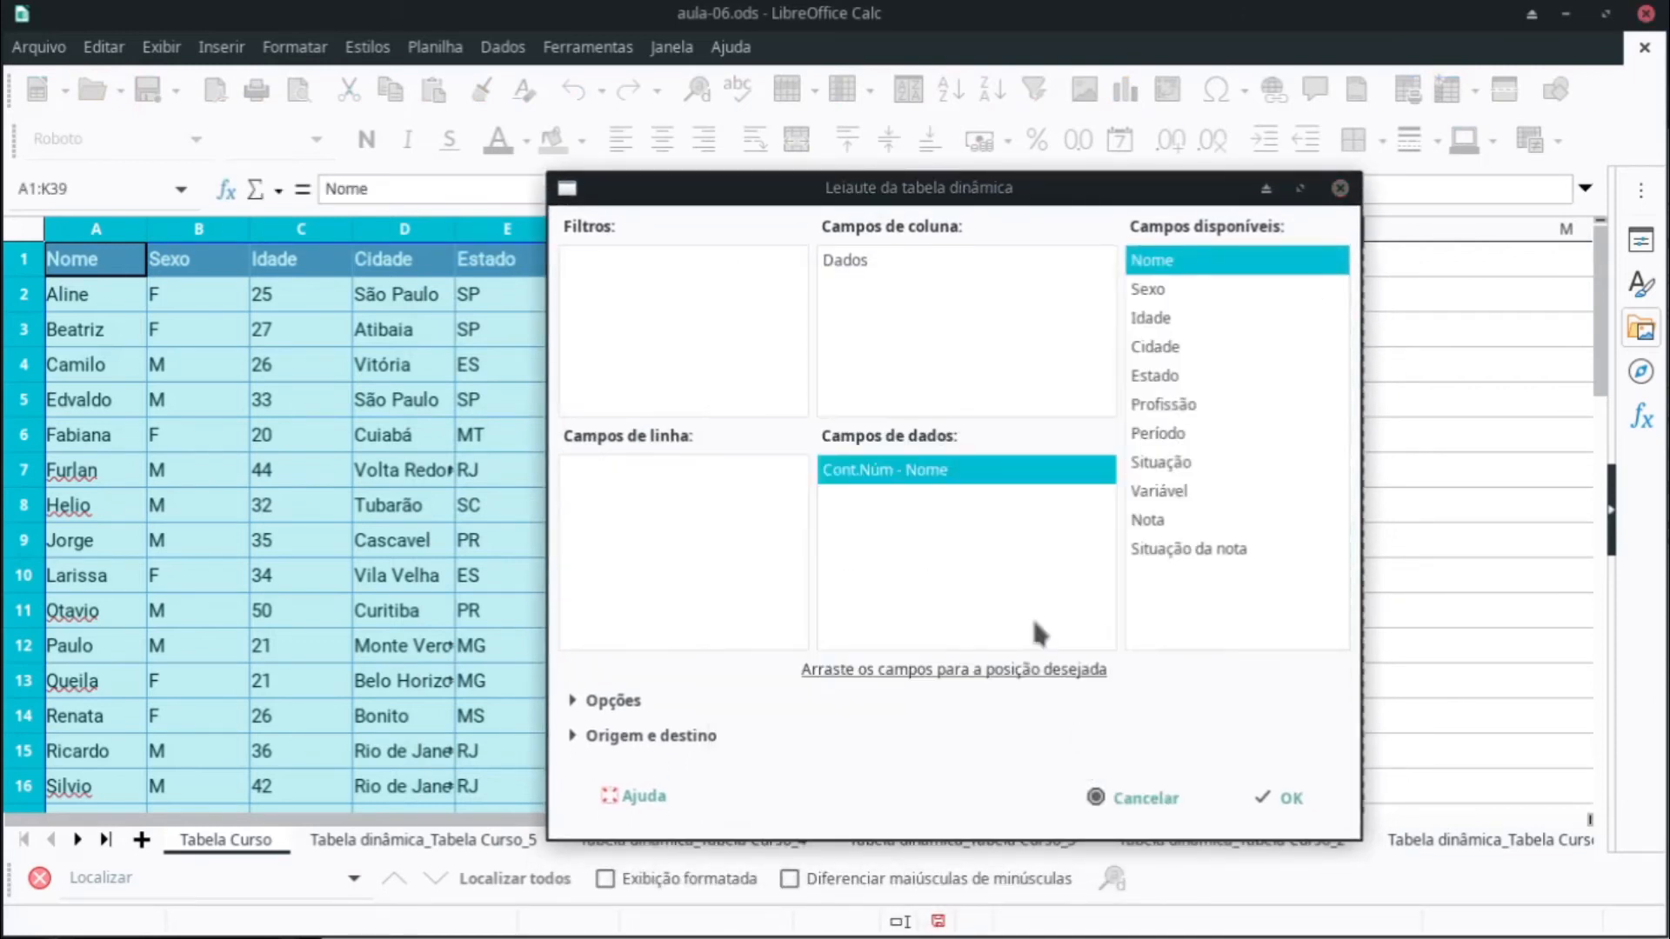
drag(1161, 462, 687, 498)
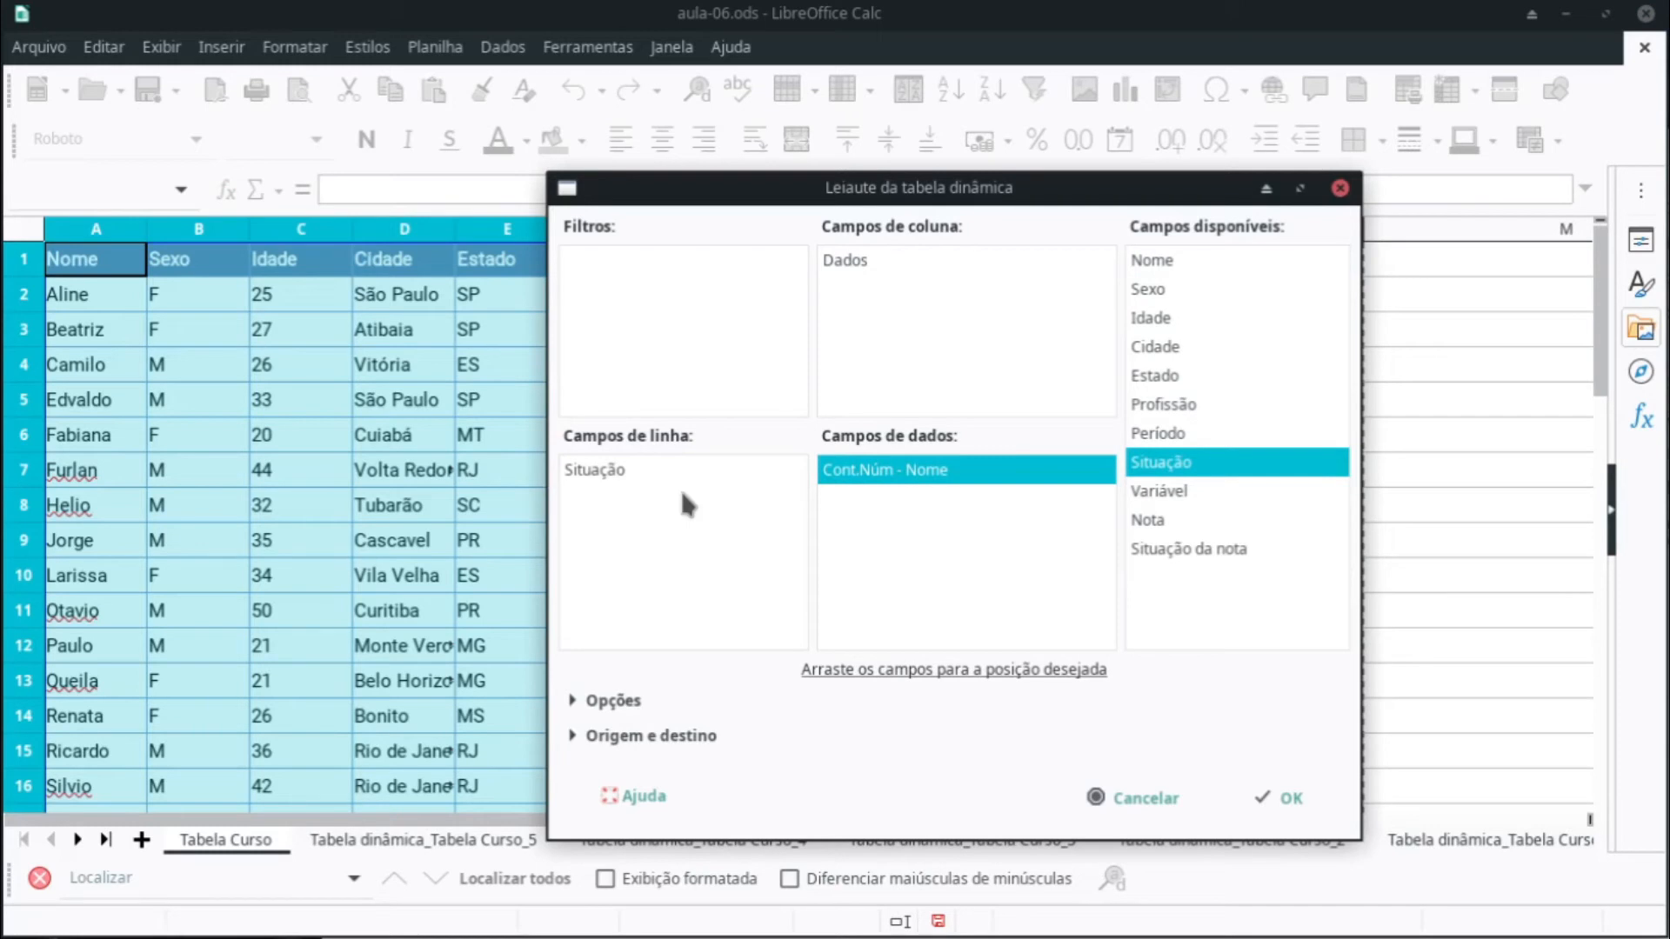
click(1279, 798)
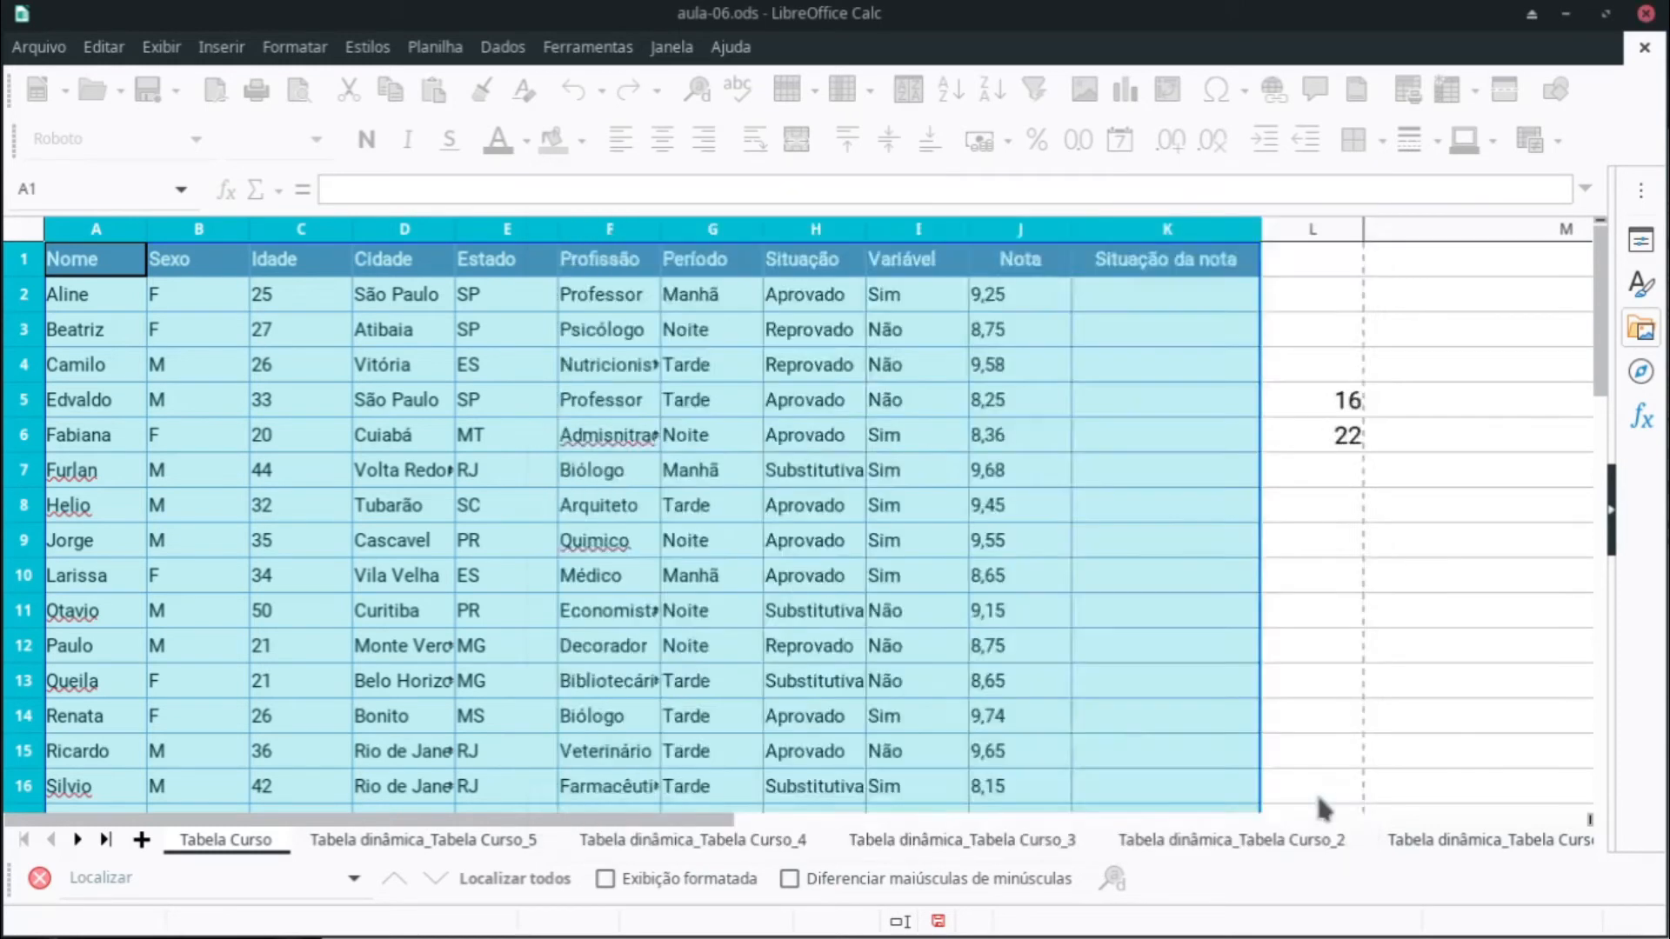
Step: Set the font size of cells A1:C7 to 15 pt and widen column A to show the Situação labels
shift+click(263, 389)
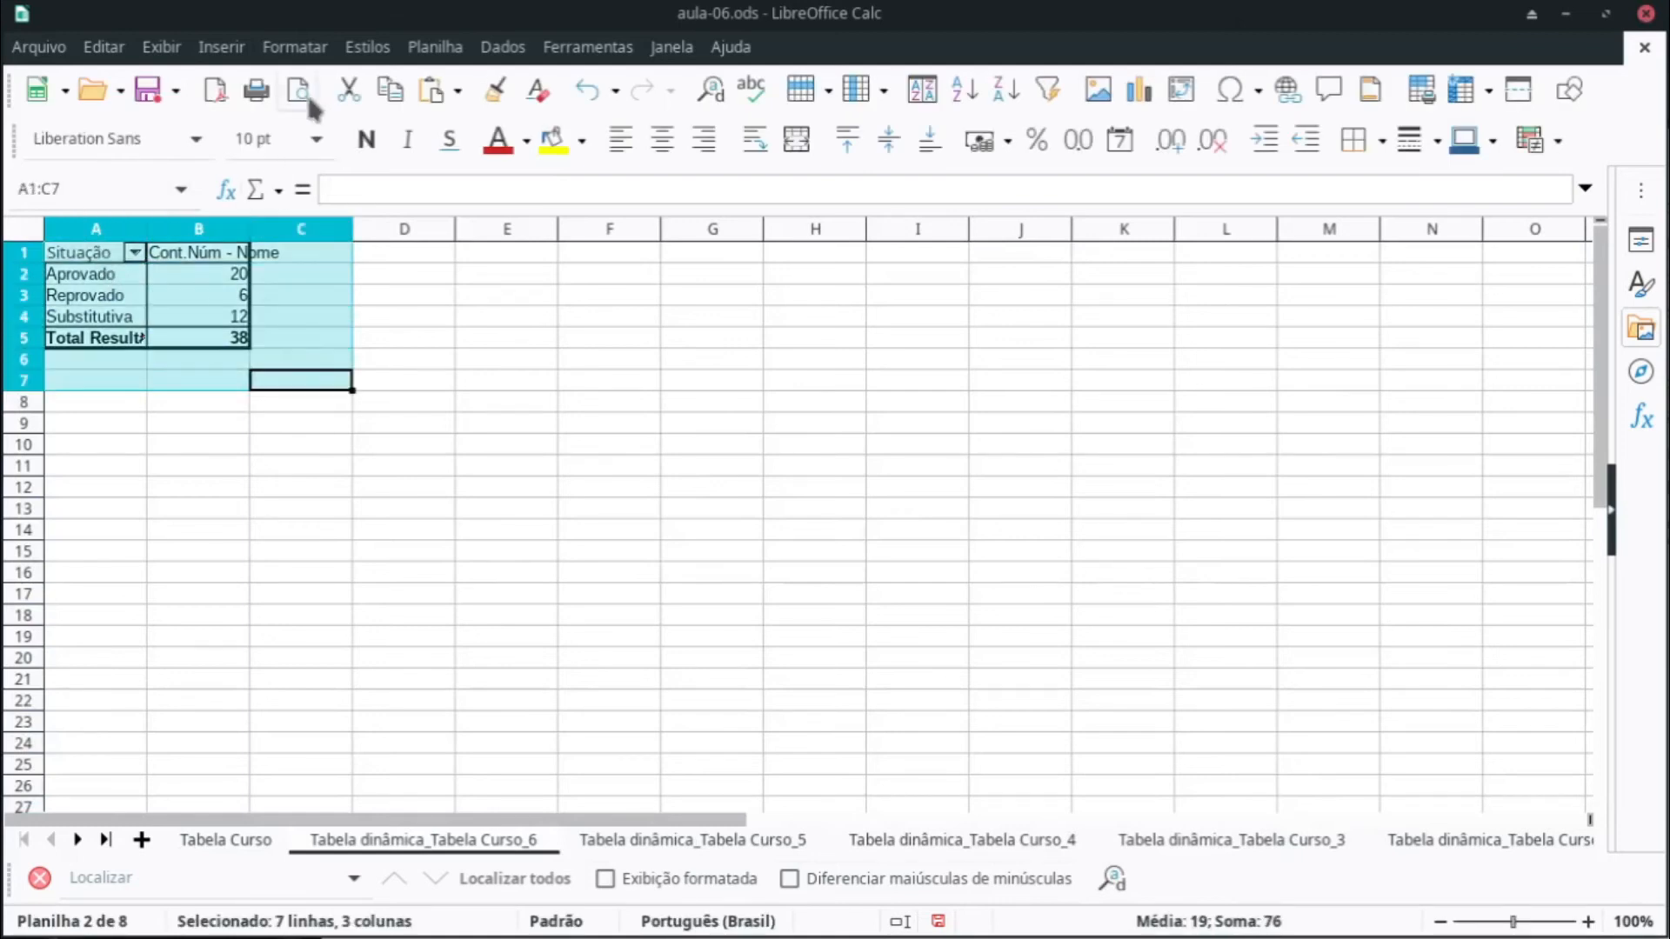
click(318, 141)
click(296, 474)
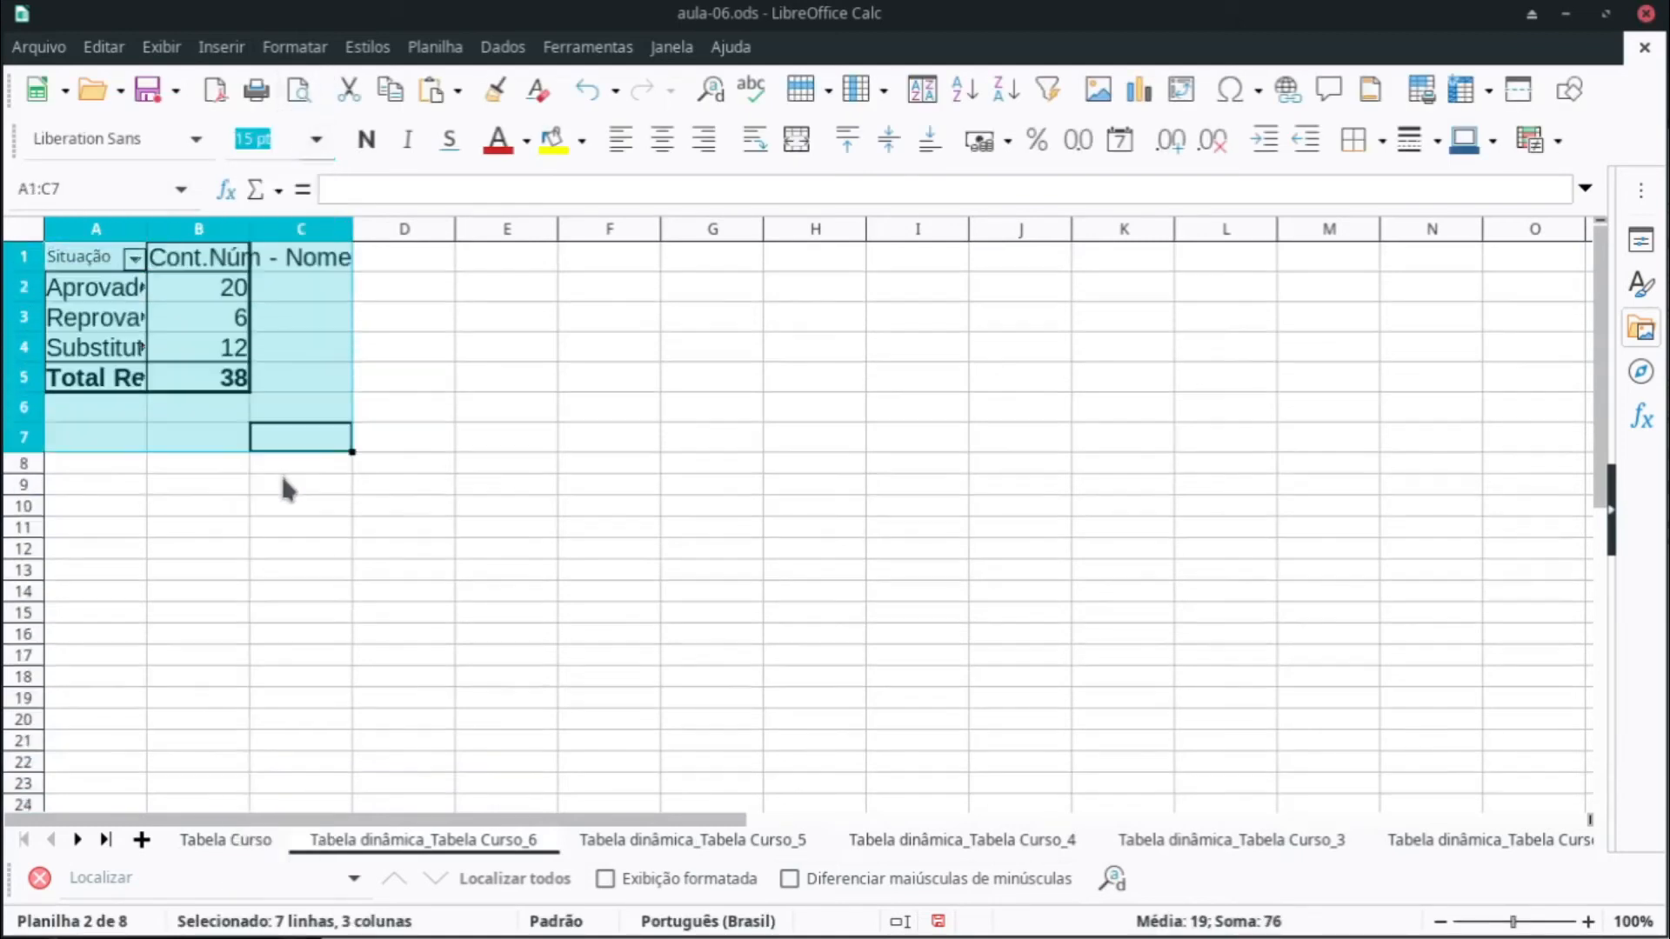
click(567, 511)
drag(147, 229, 390, 229)
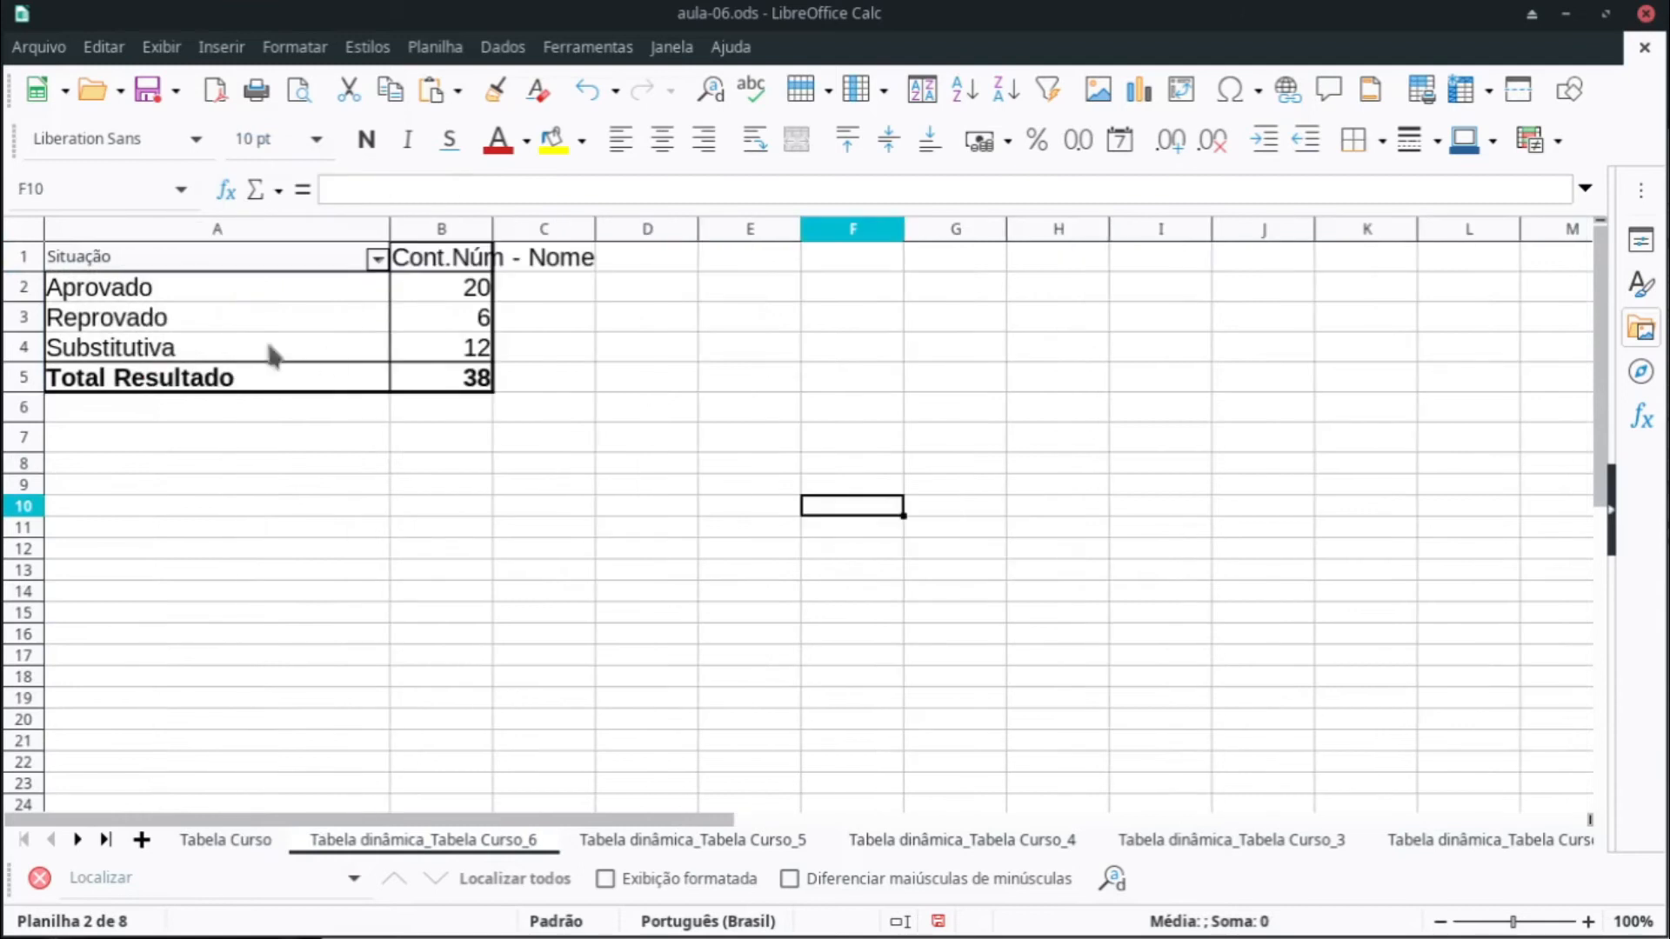
click(217, 290)
click(32, 289)
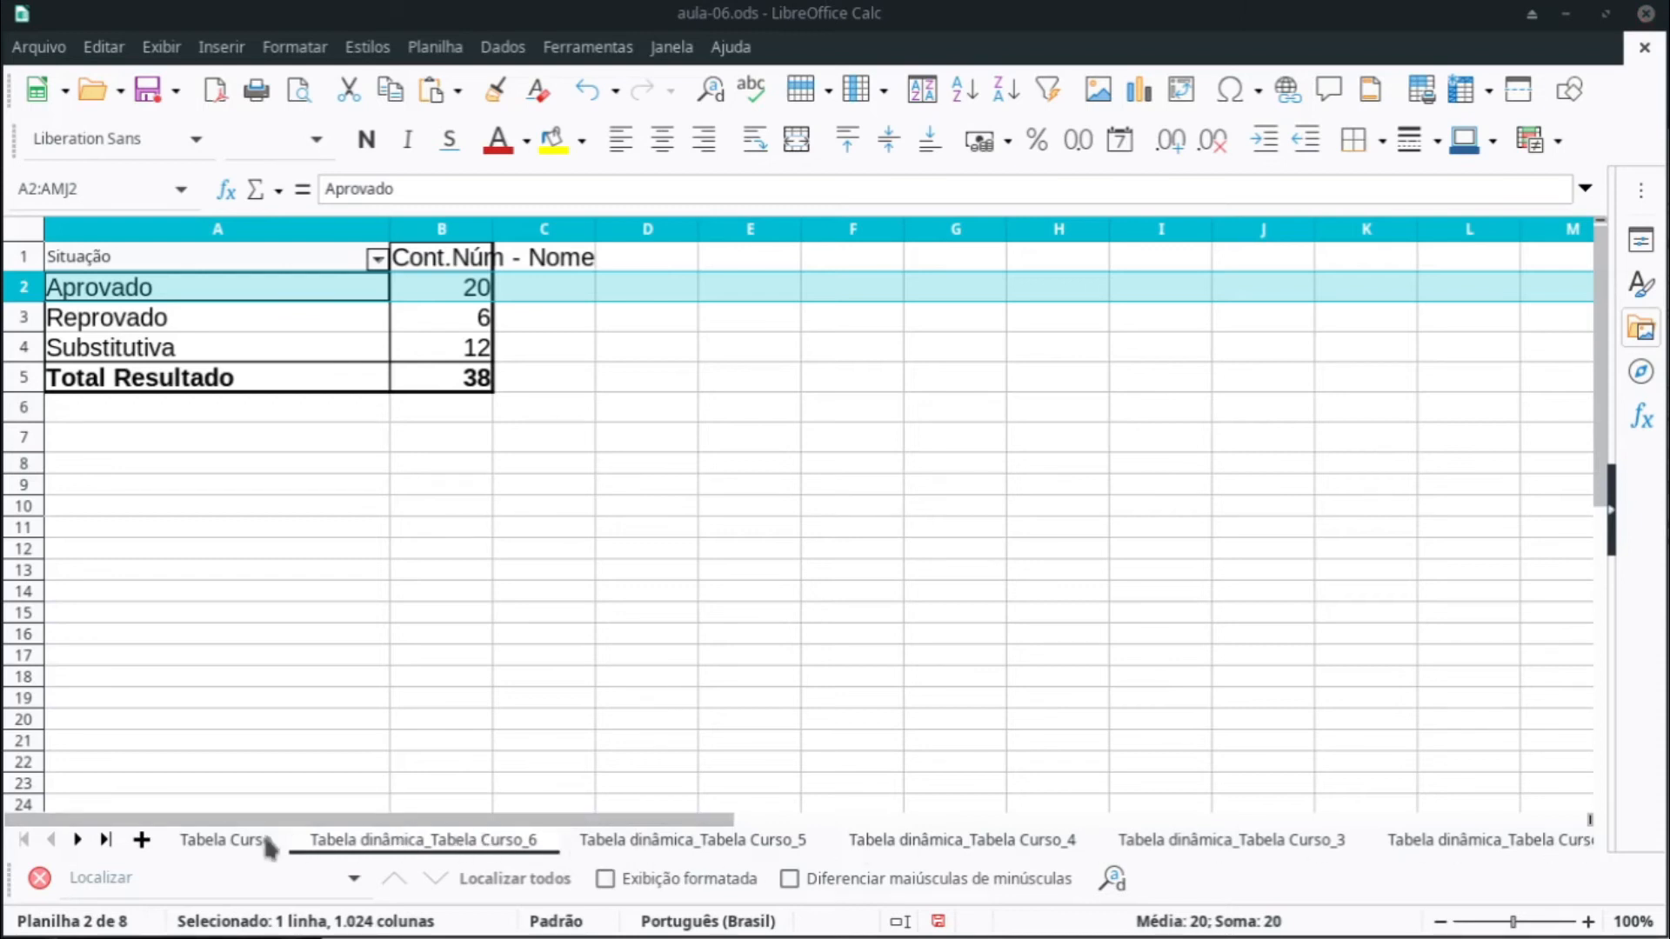
Step: Switch to the Tabela Vendedores sheet and select its whole table A1:G1345
click(105, 839)
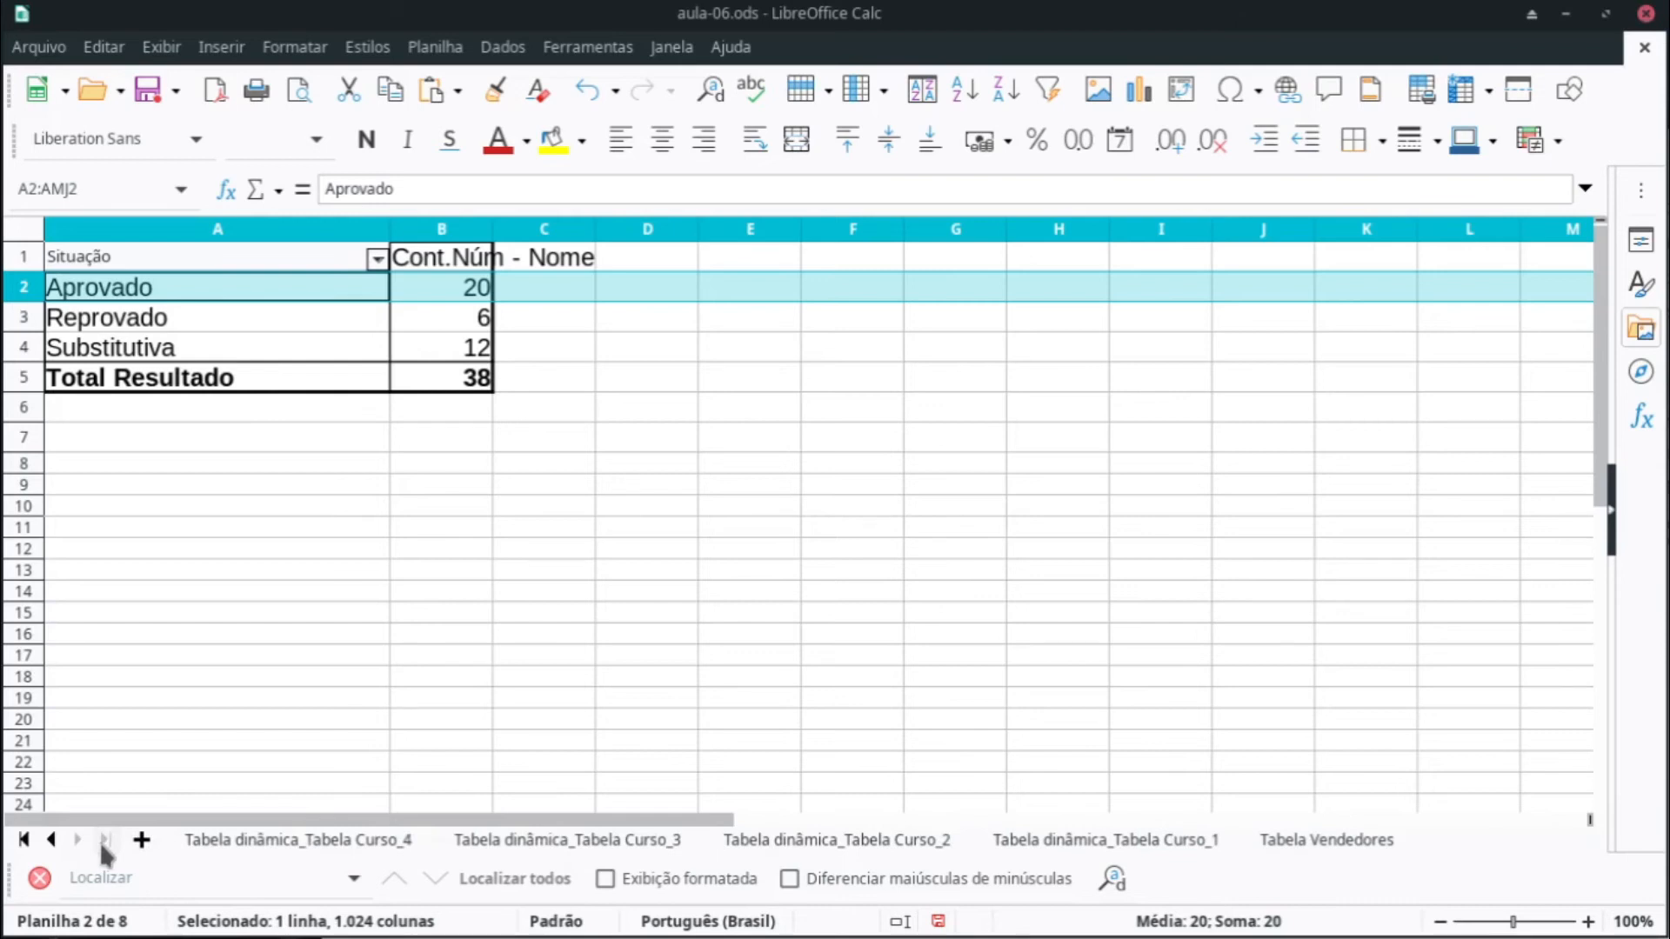
click(1327, 838)
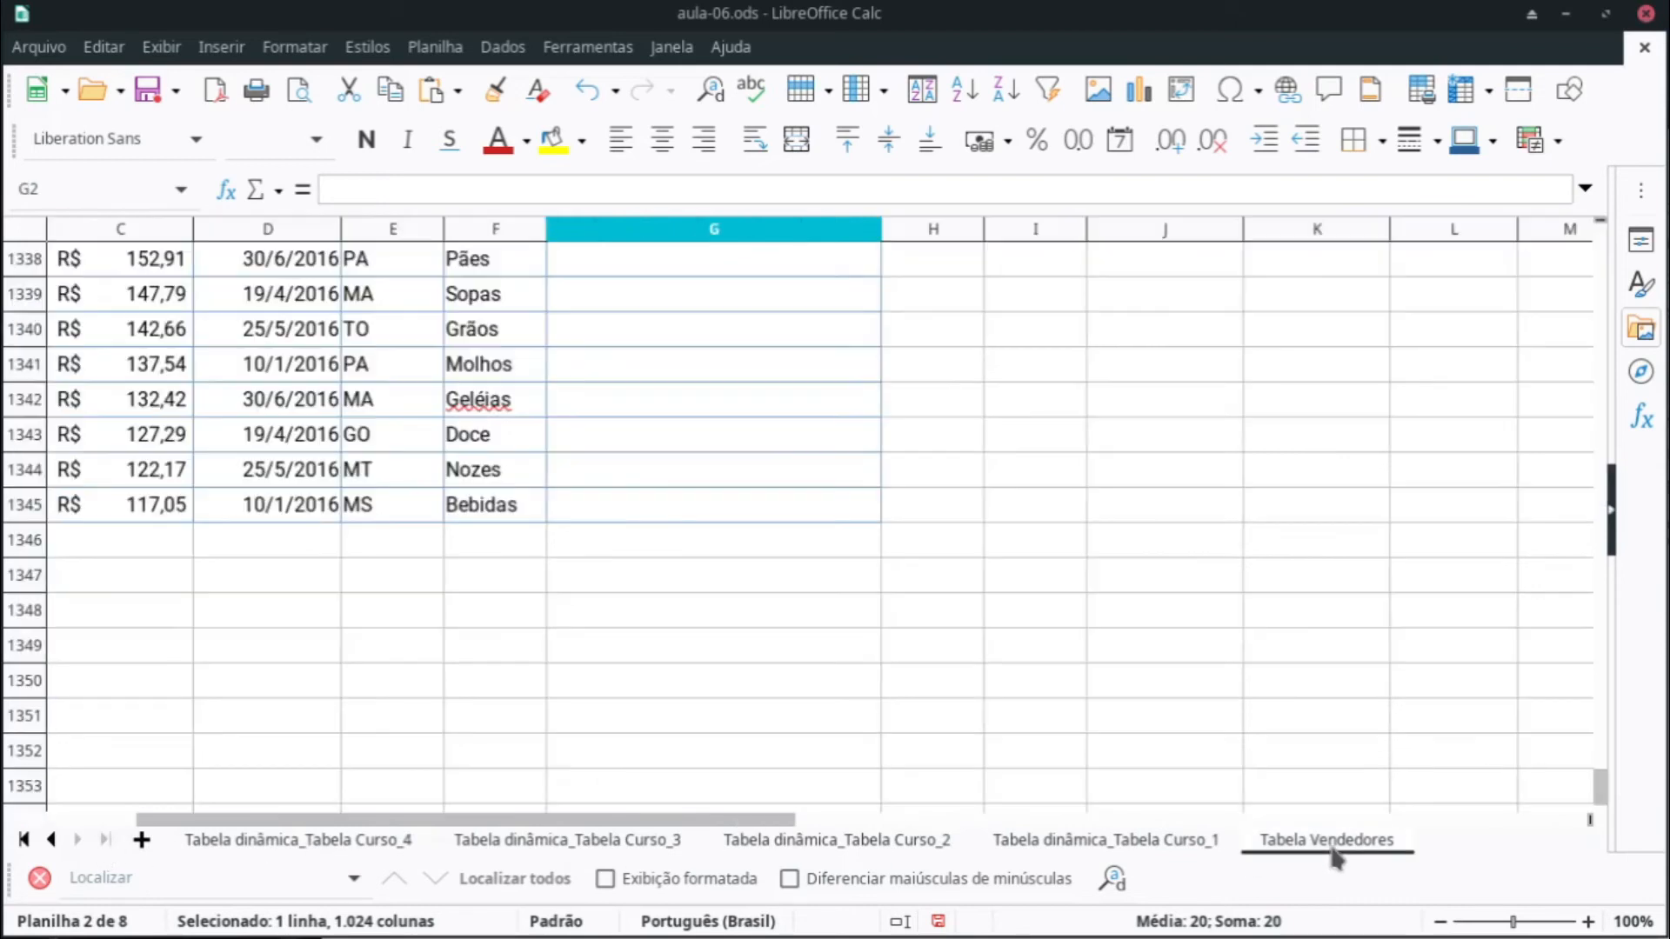
scroll(653, 496, up, 10)
drag(608, 822, 248, 815)
scroll(1053, 556, up, 5)
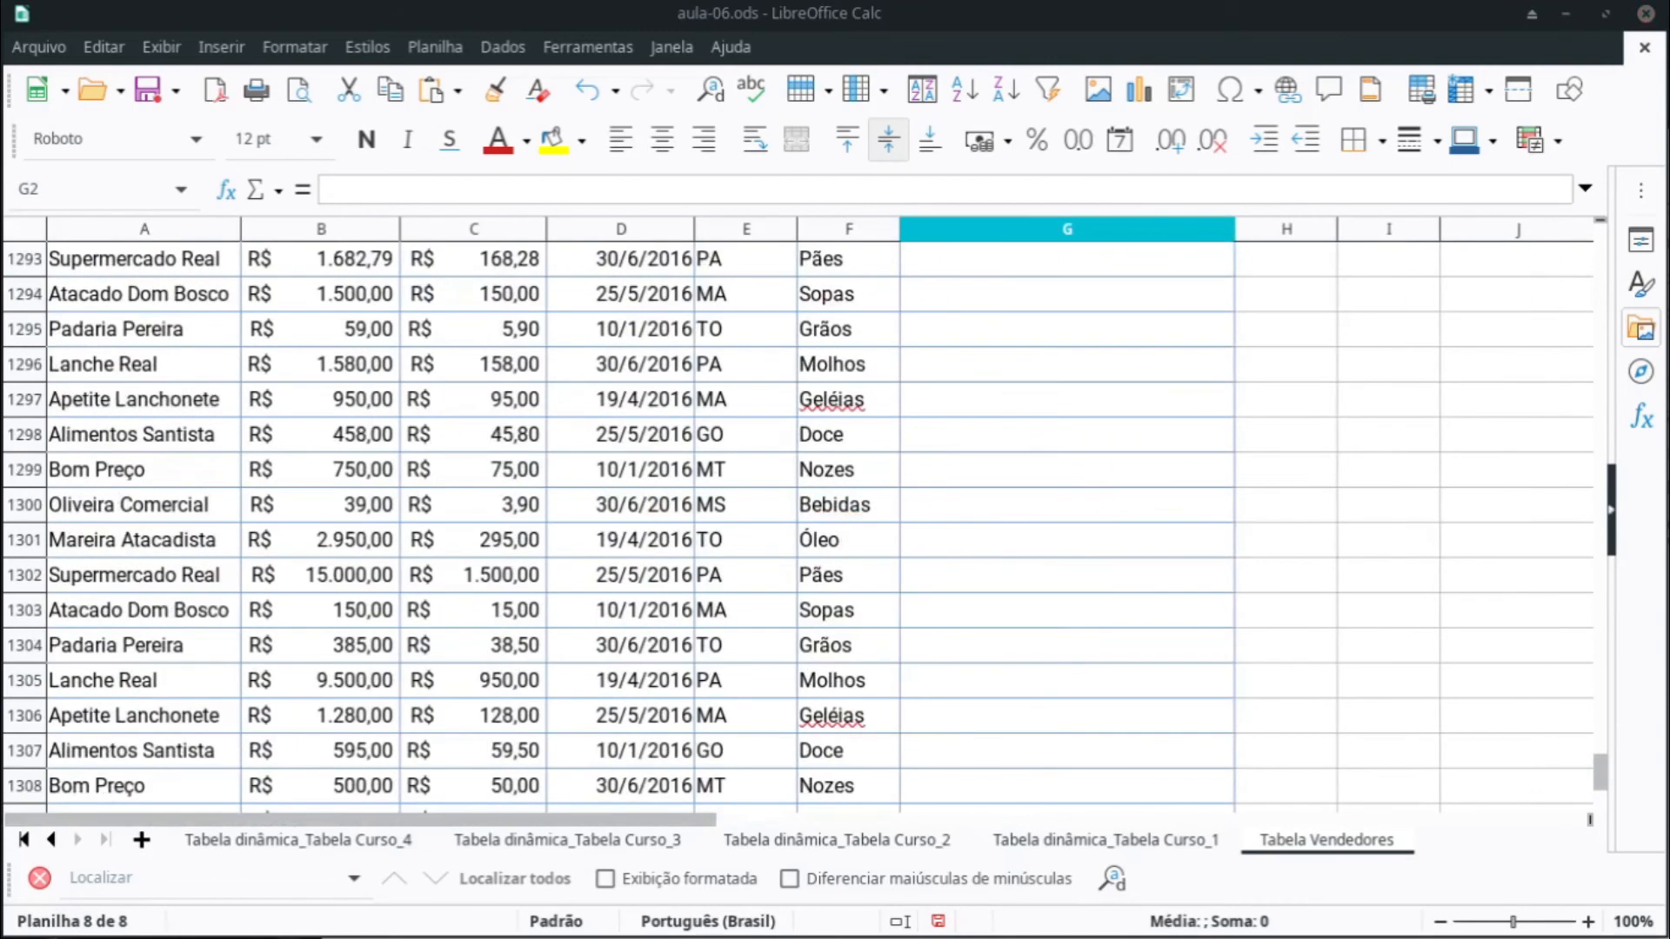
scroll(948, 392, up, 11)
drag(1599, 764, 1598, 234)
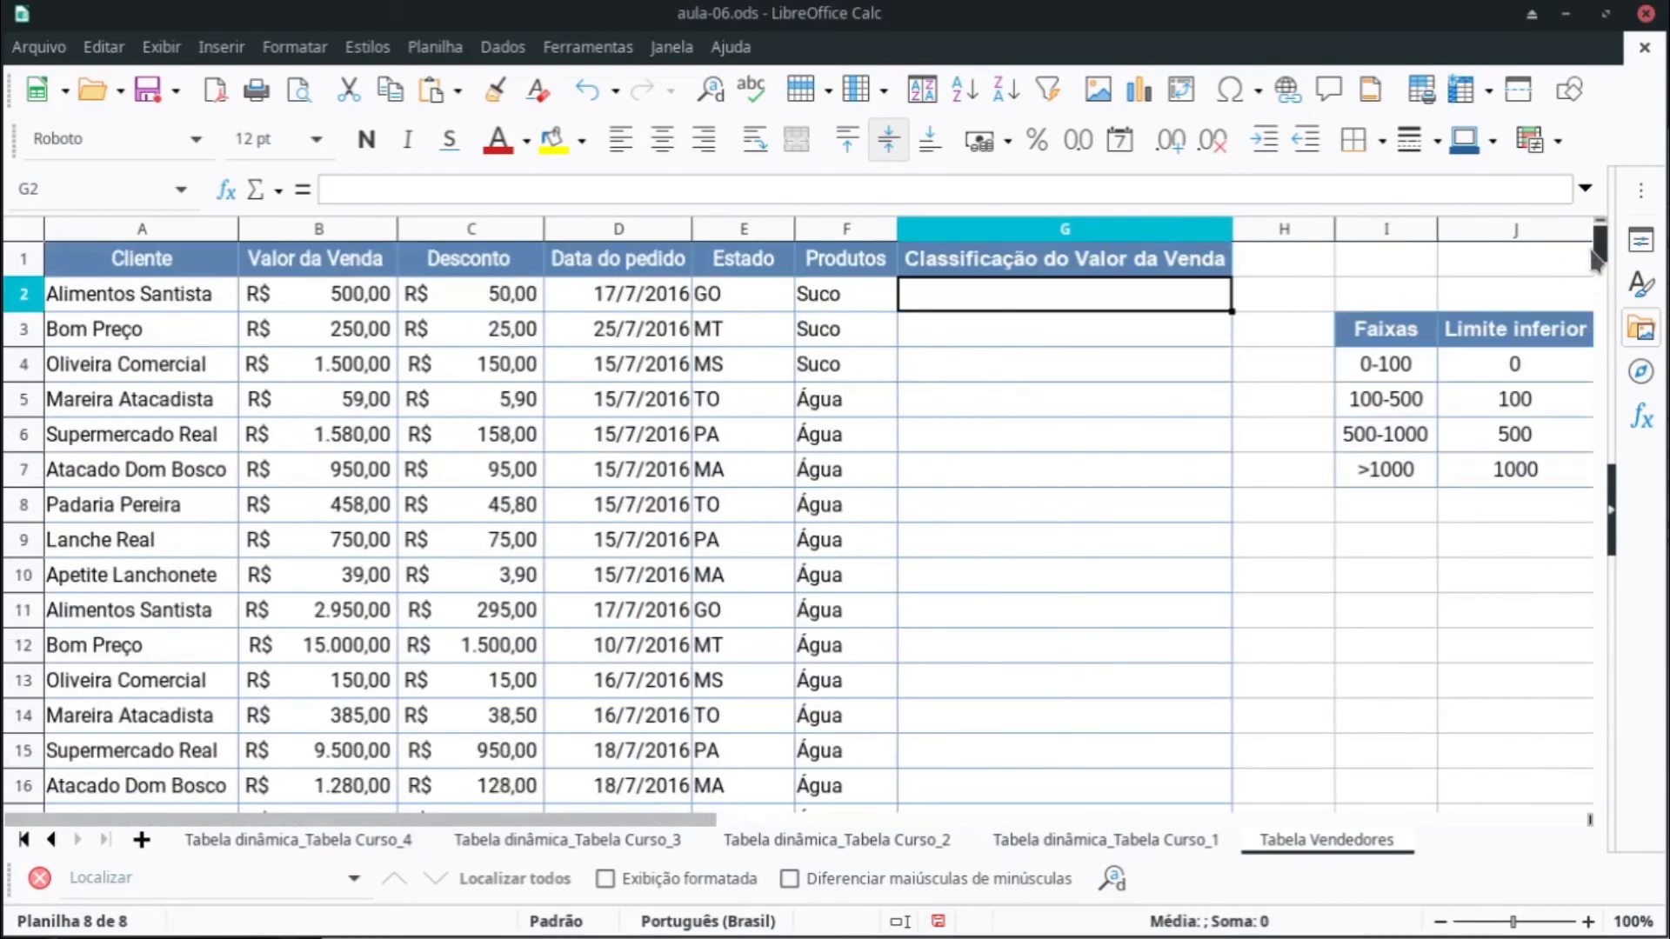
click(163, 266)
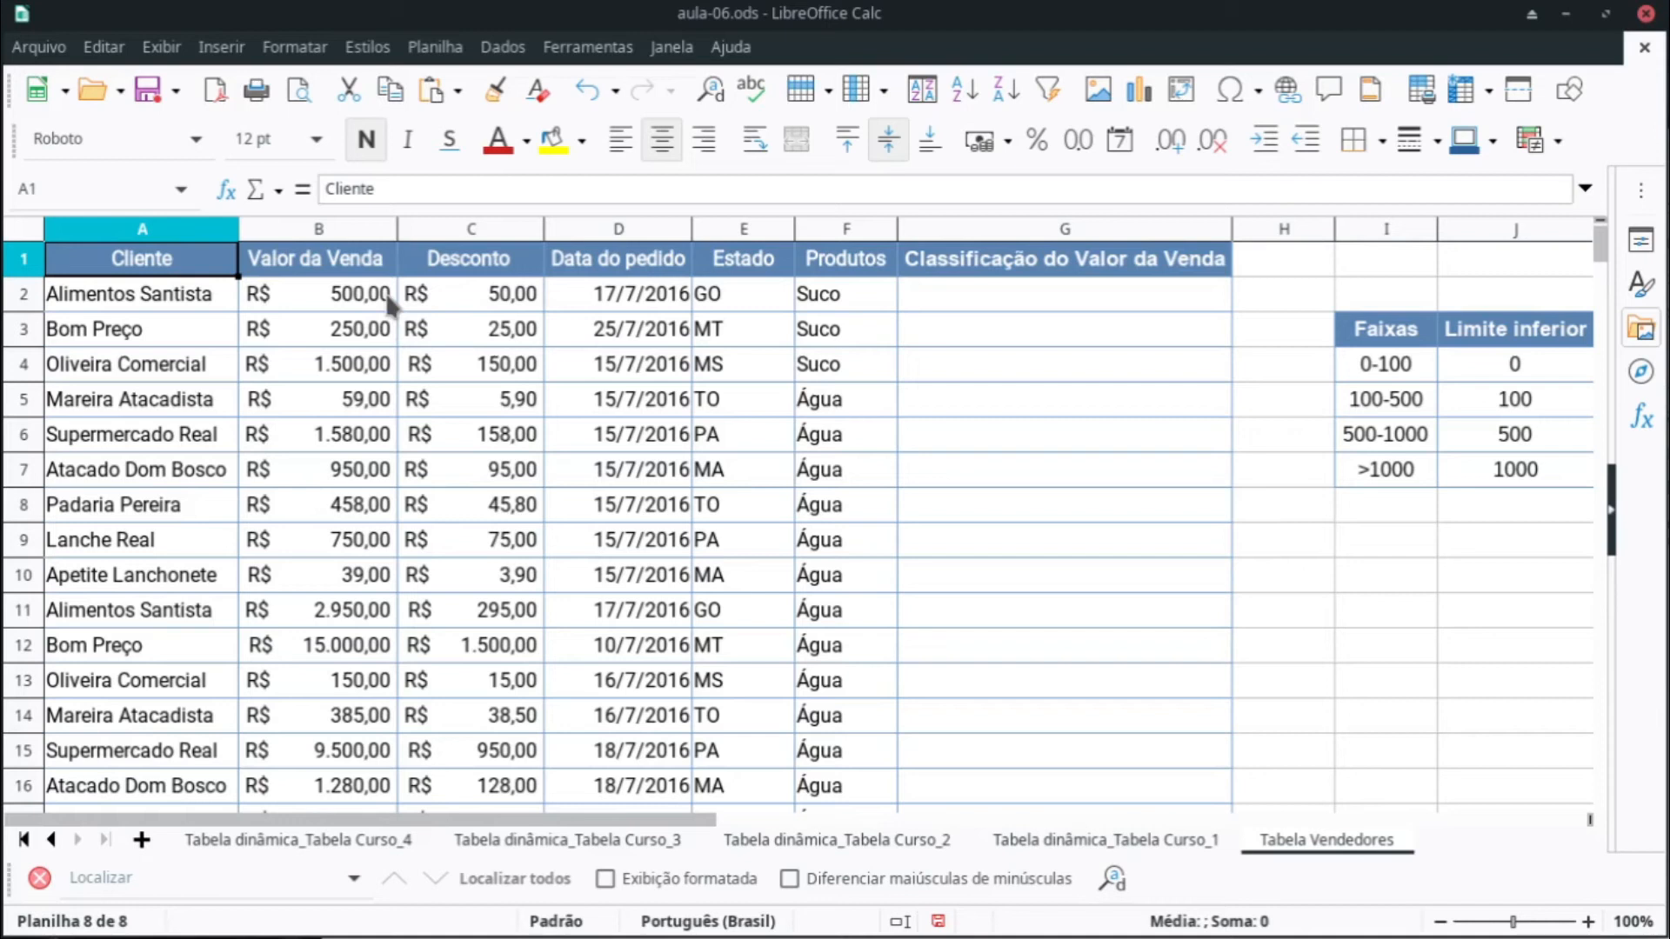
key(ctrl+shift+End)
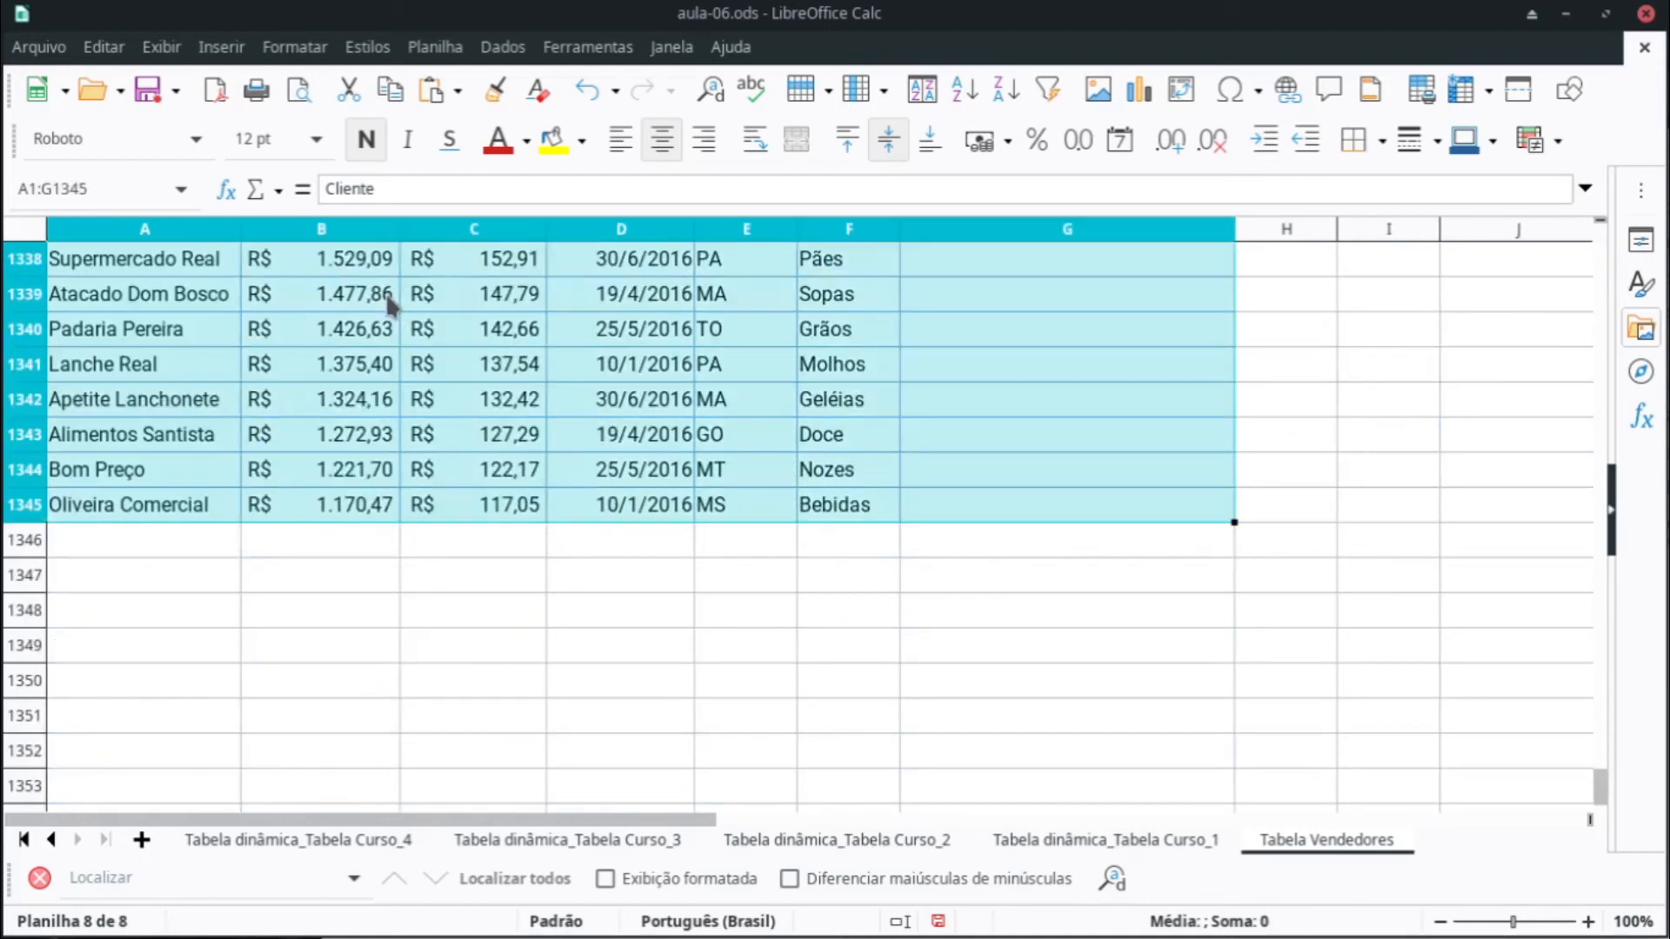
Step: Insert a pivot table from the selection with the average (Média) of Valor da Venda for each Cliente in the rows
click(235, 47)
click(274, 155)
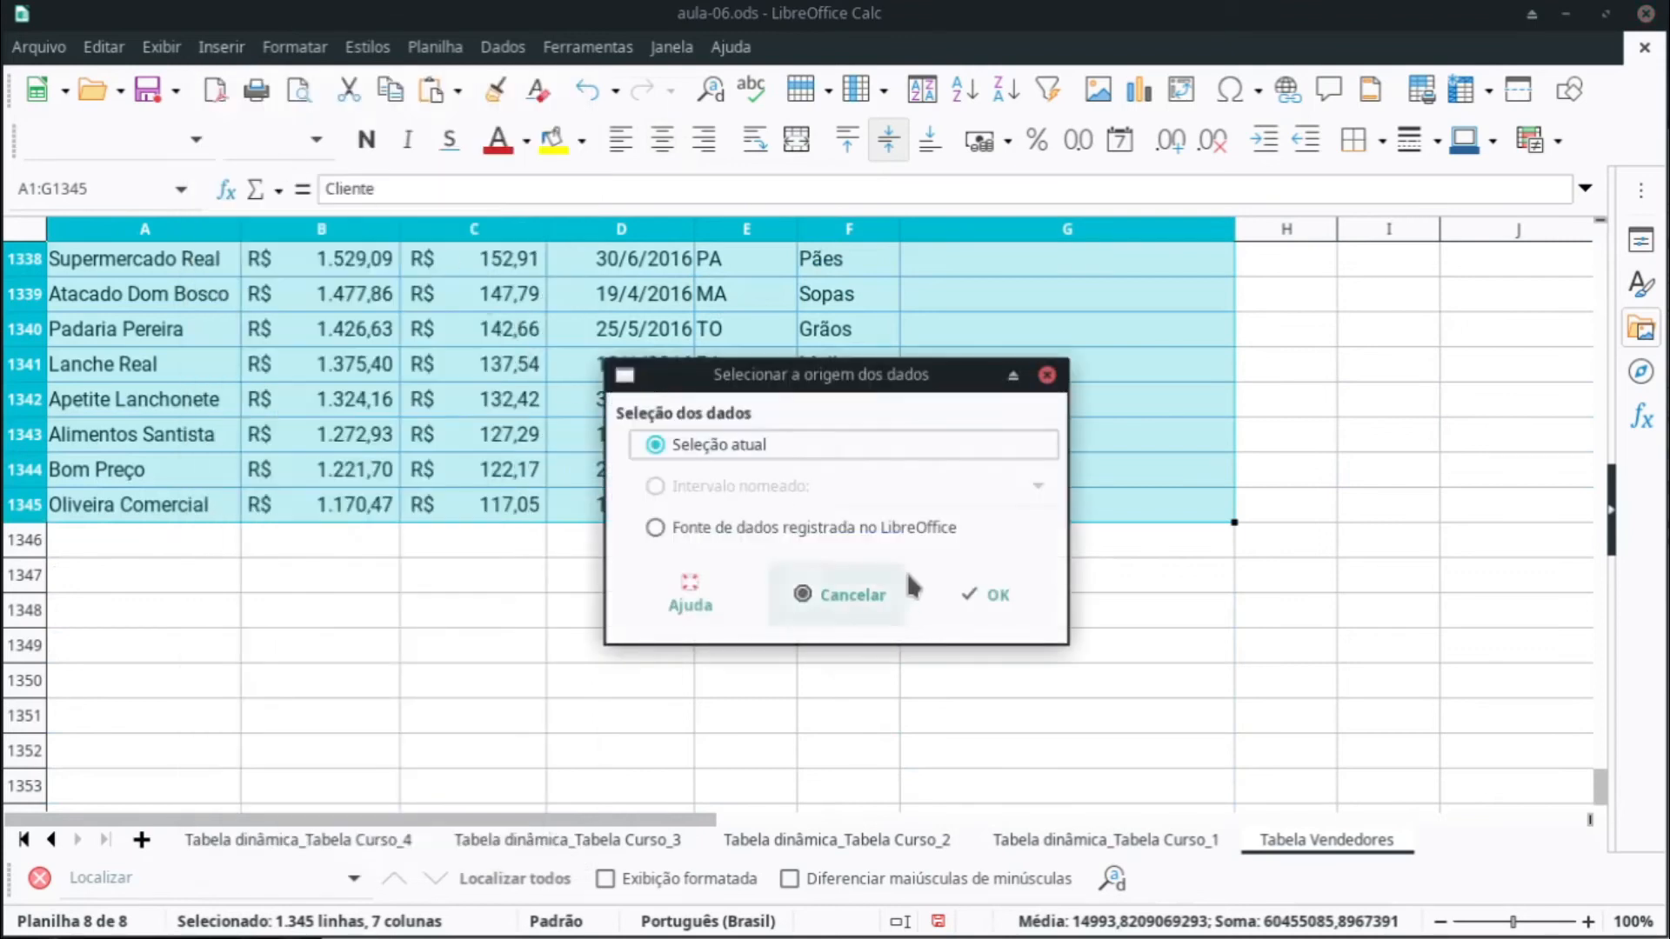
click(979, 593)
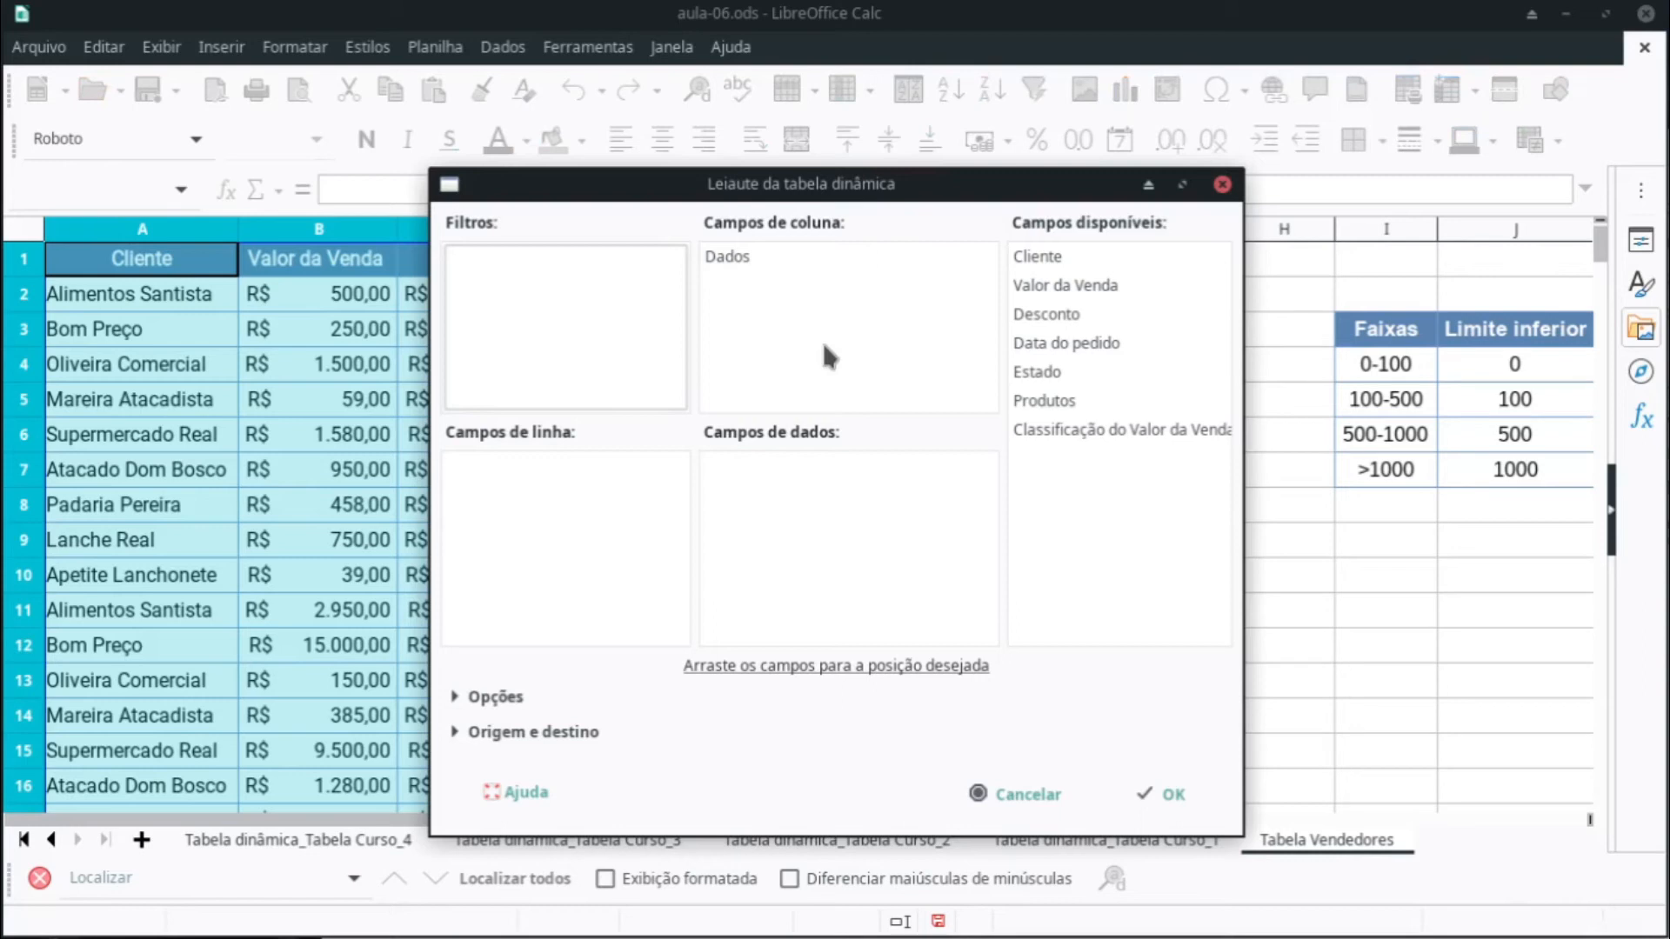
drag(1051, 284, 787, 494)
double_click(774, 470)
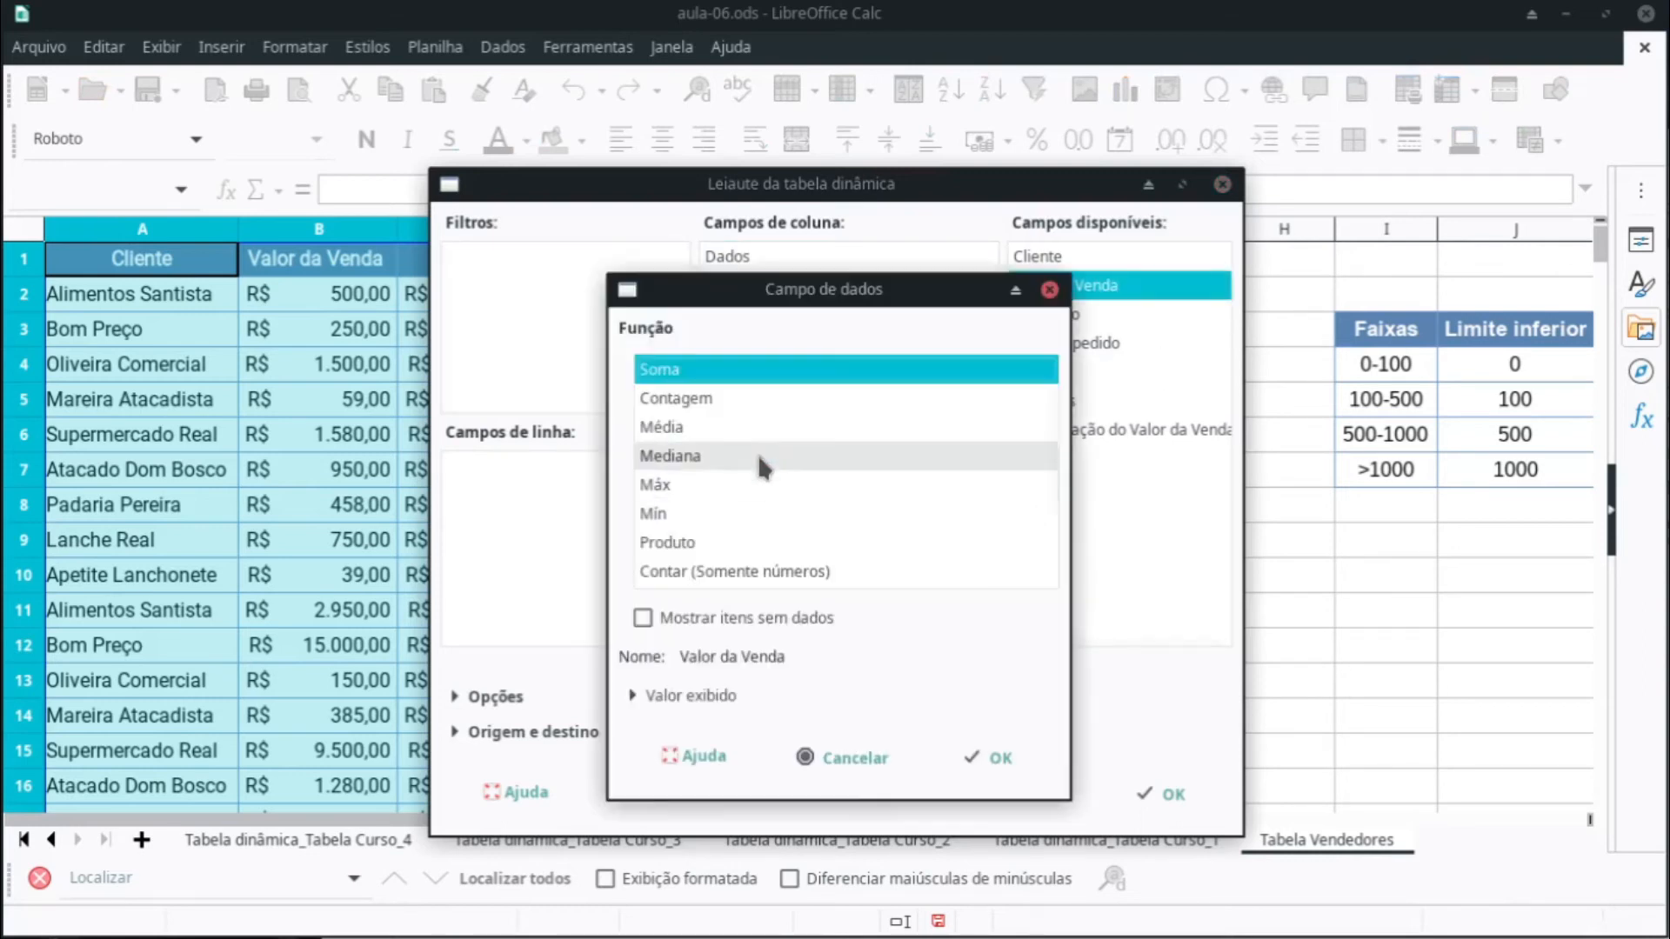
click(713, 426)
click(983, 757)
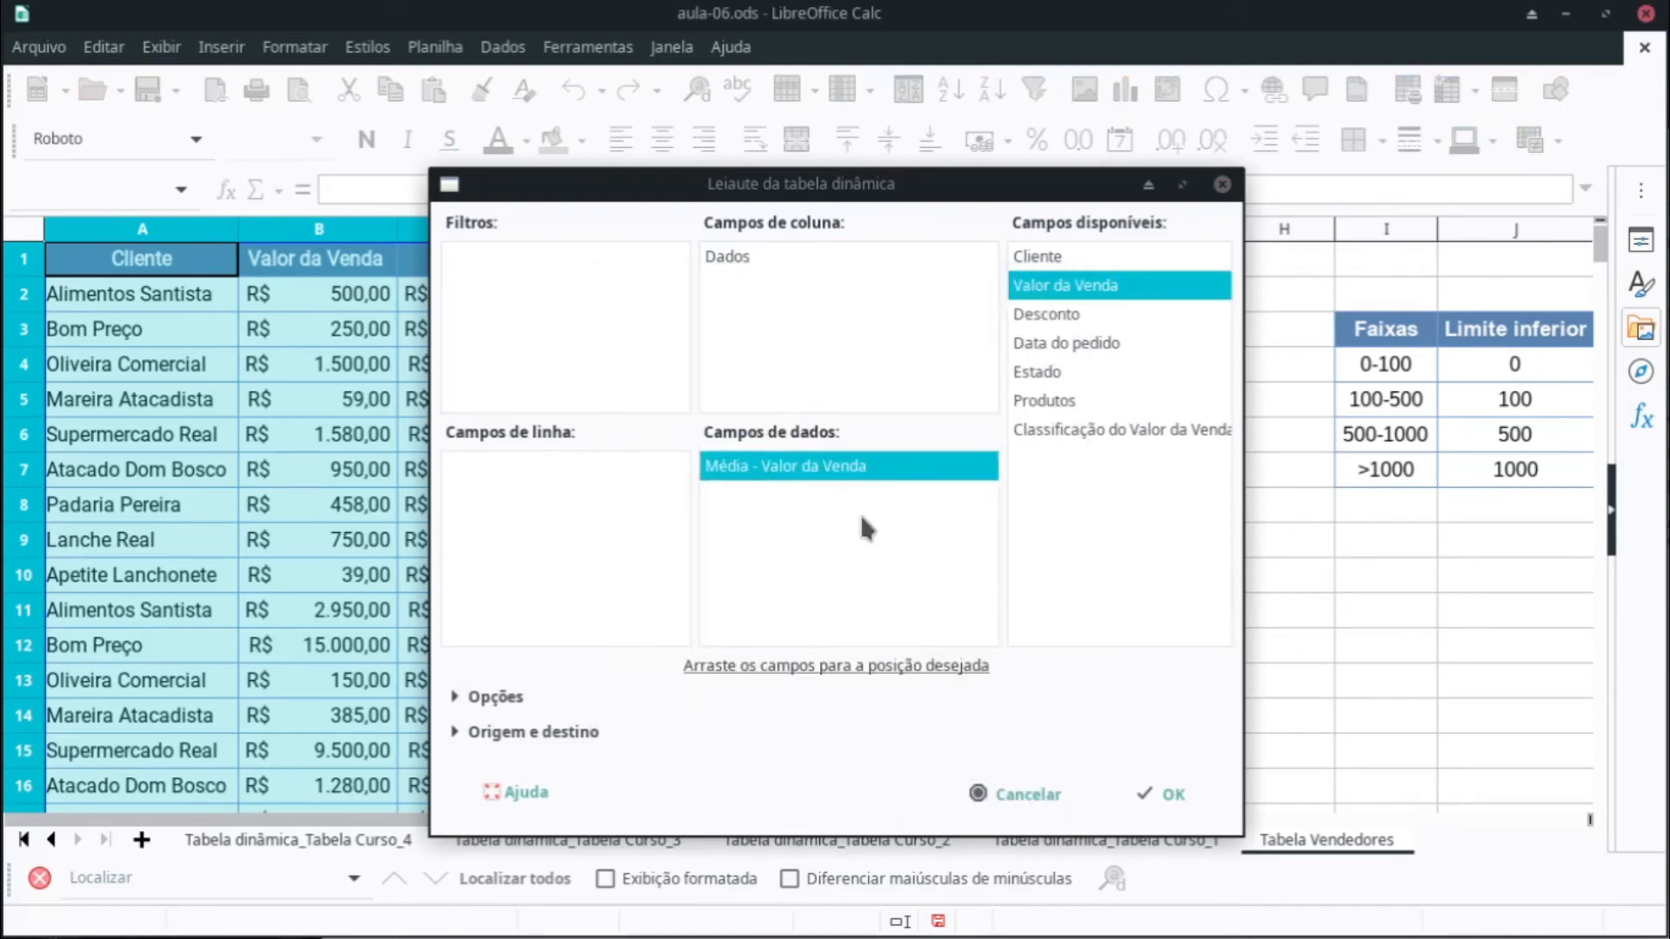
drag(1037, 256, 487, 469)
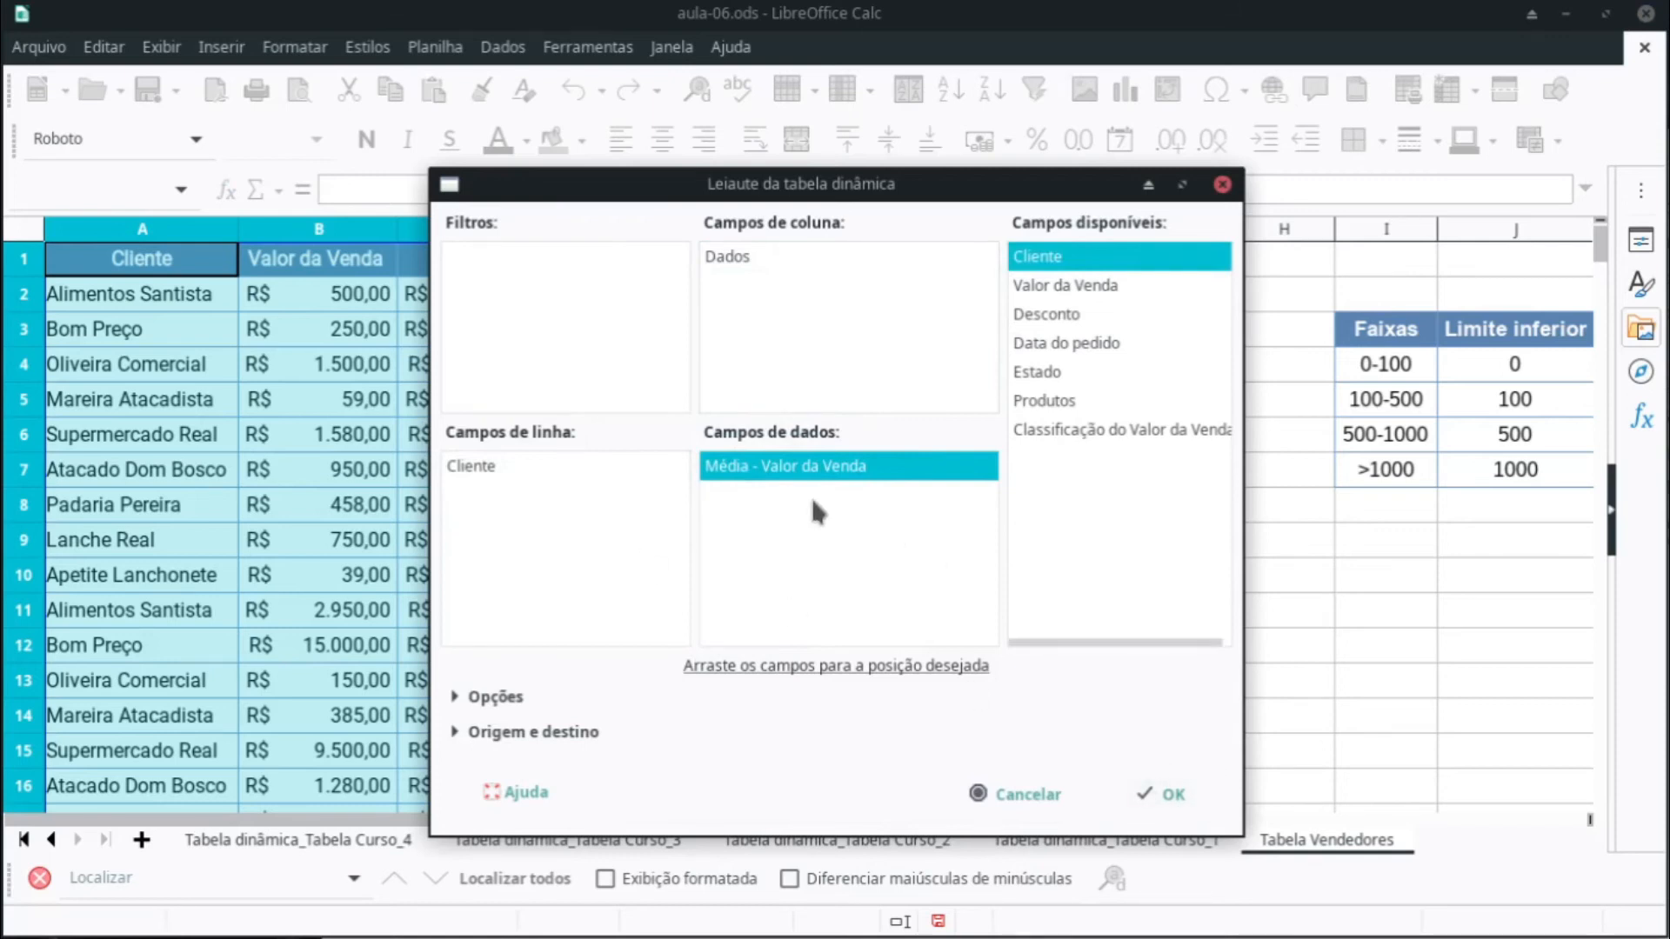
click(1164, 794)
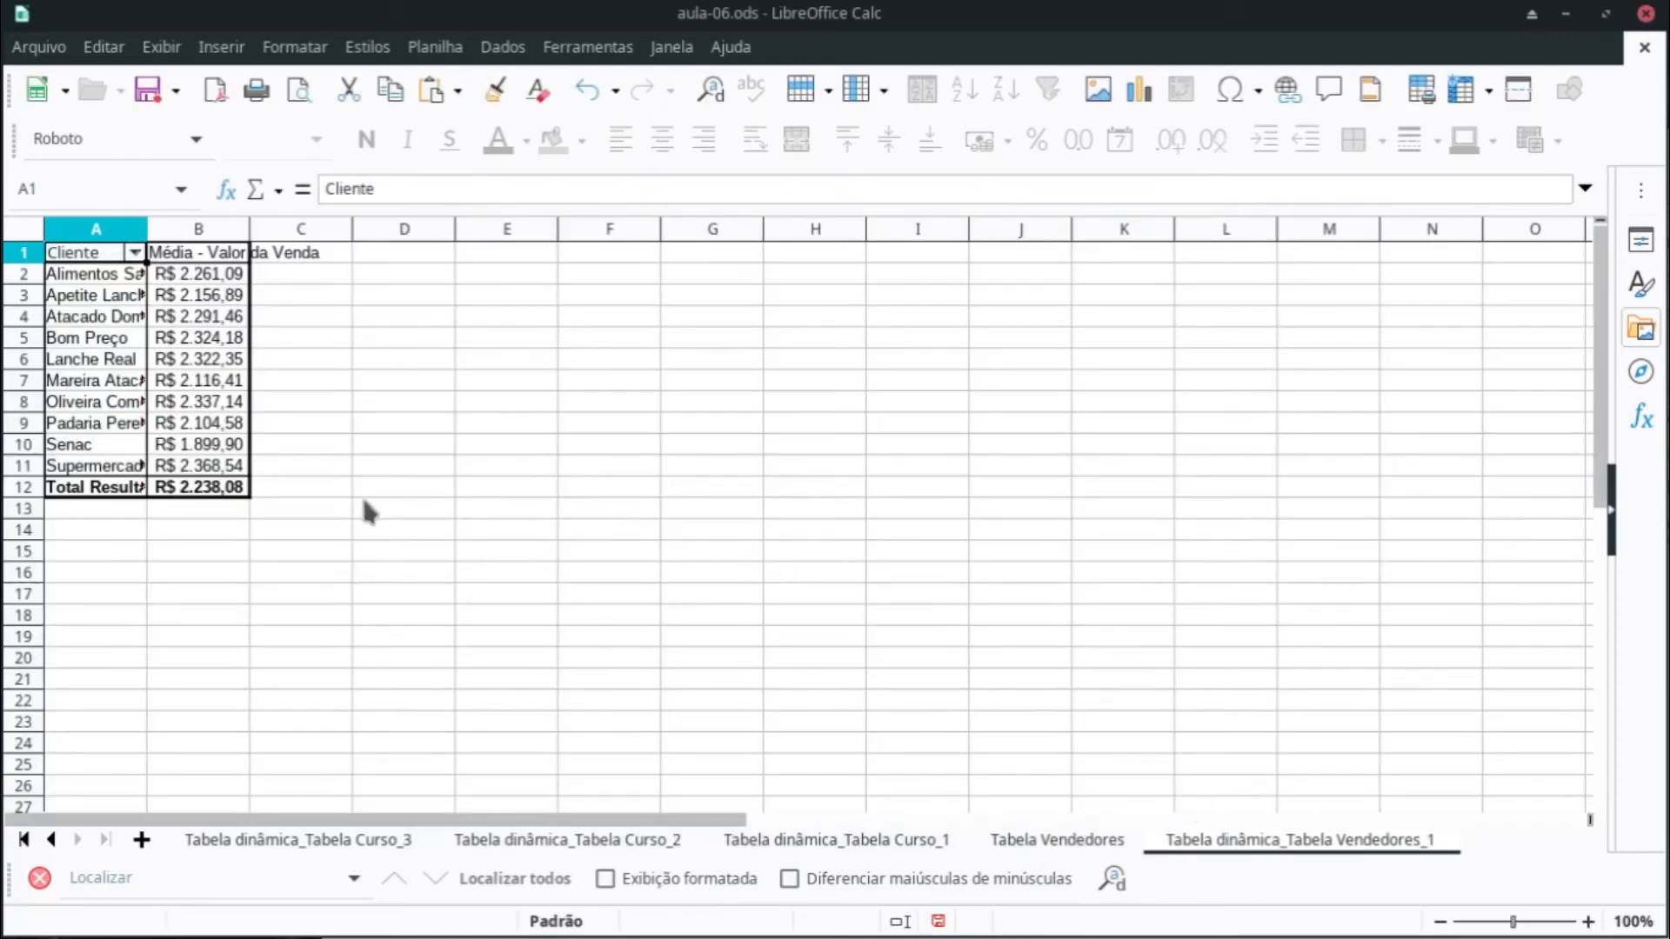
Step: Set the font size of cells A1:C15 to 15 pt and widen column B to fit the average sale values
click(316, 139)
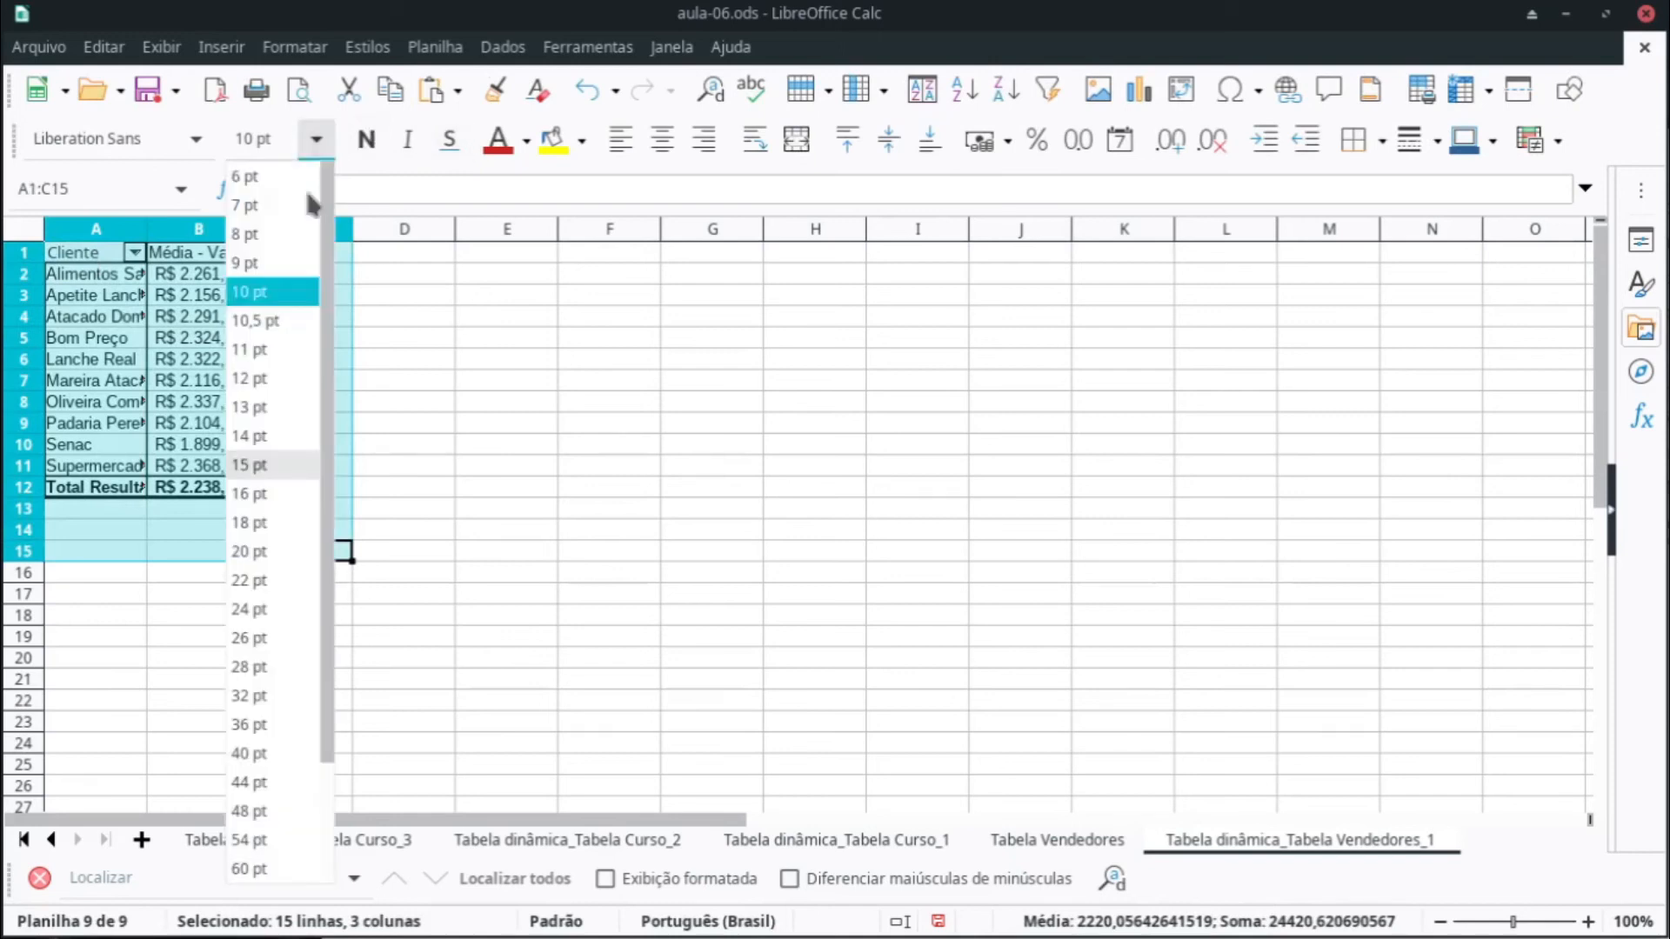
click(261, 435)
click(380, 596)
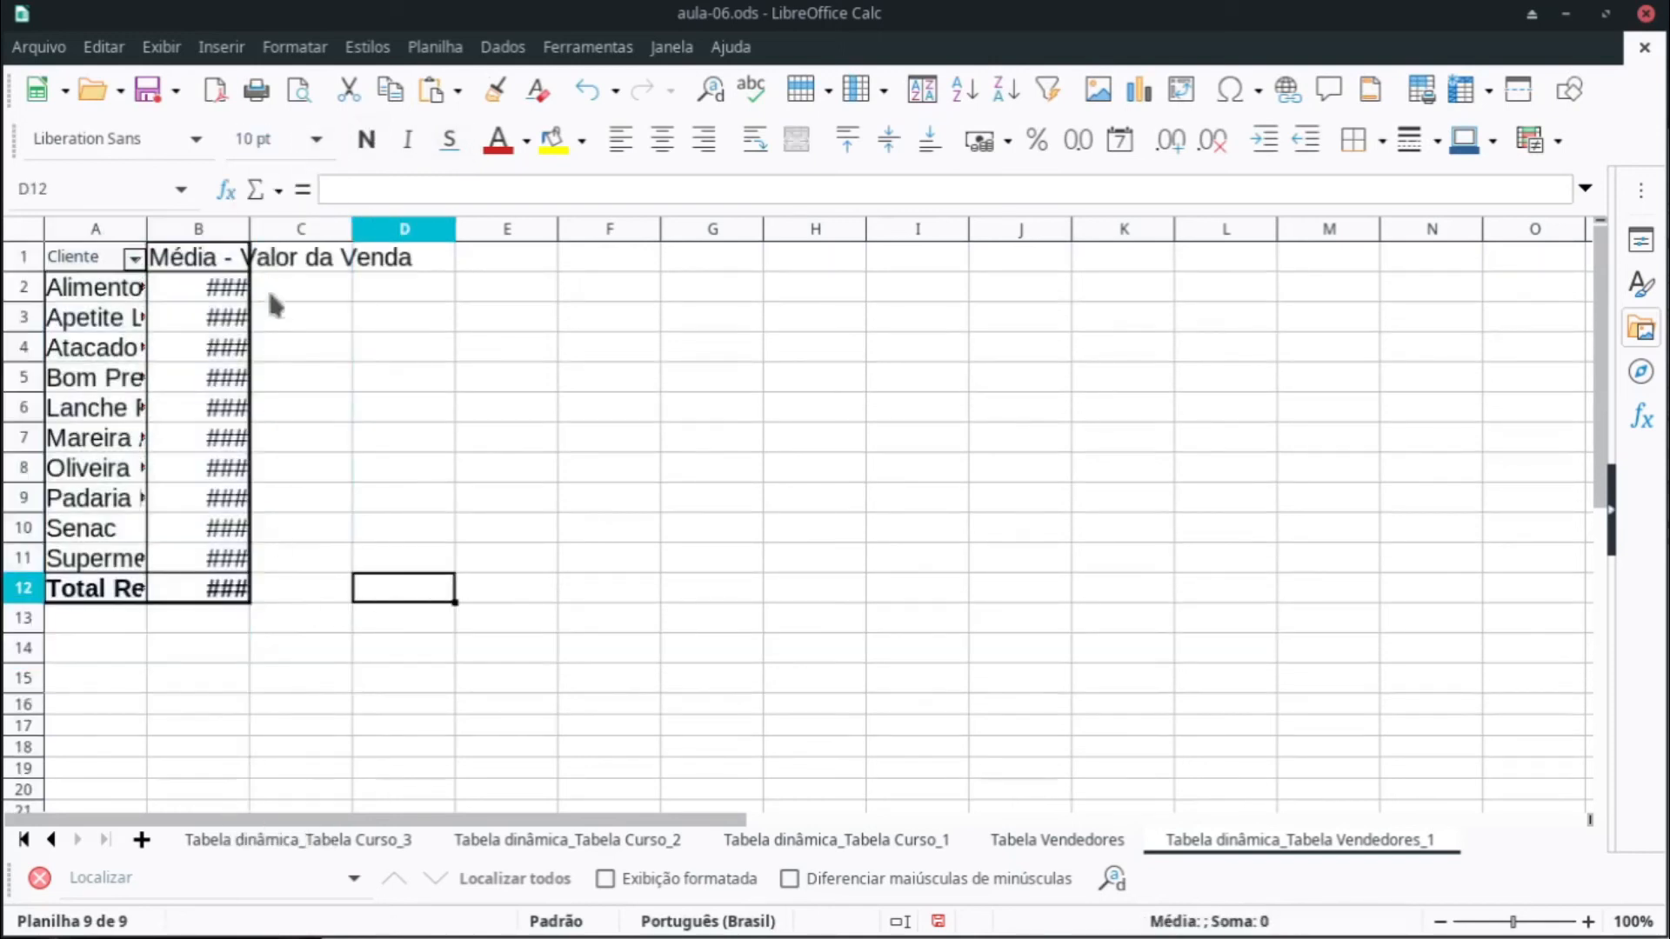
drag(252, 225, 447, 228)
click(660, 379)
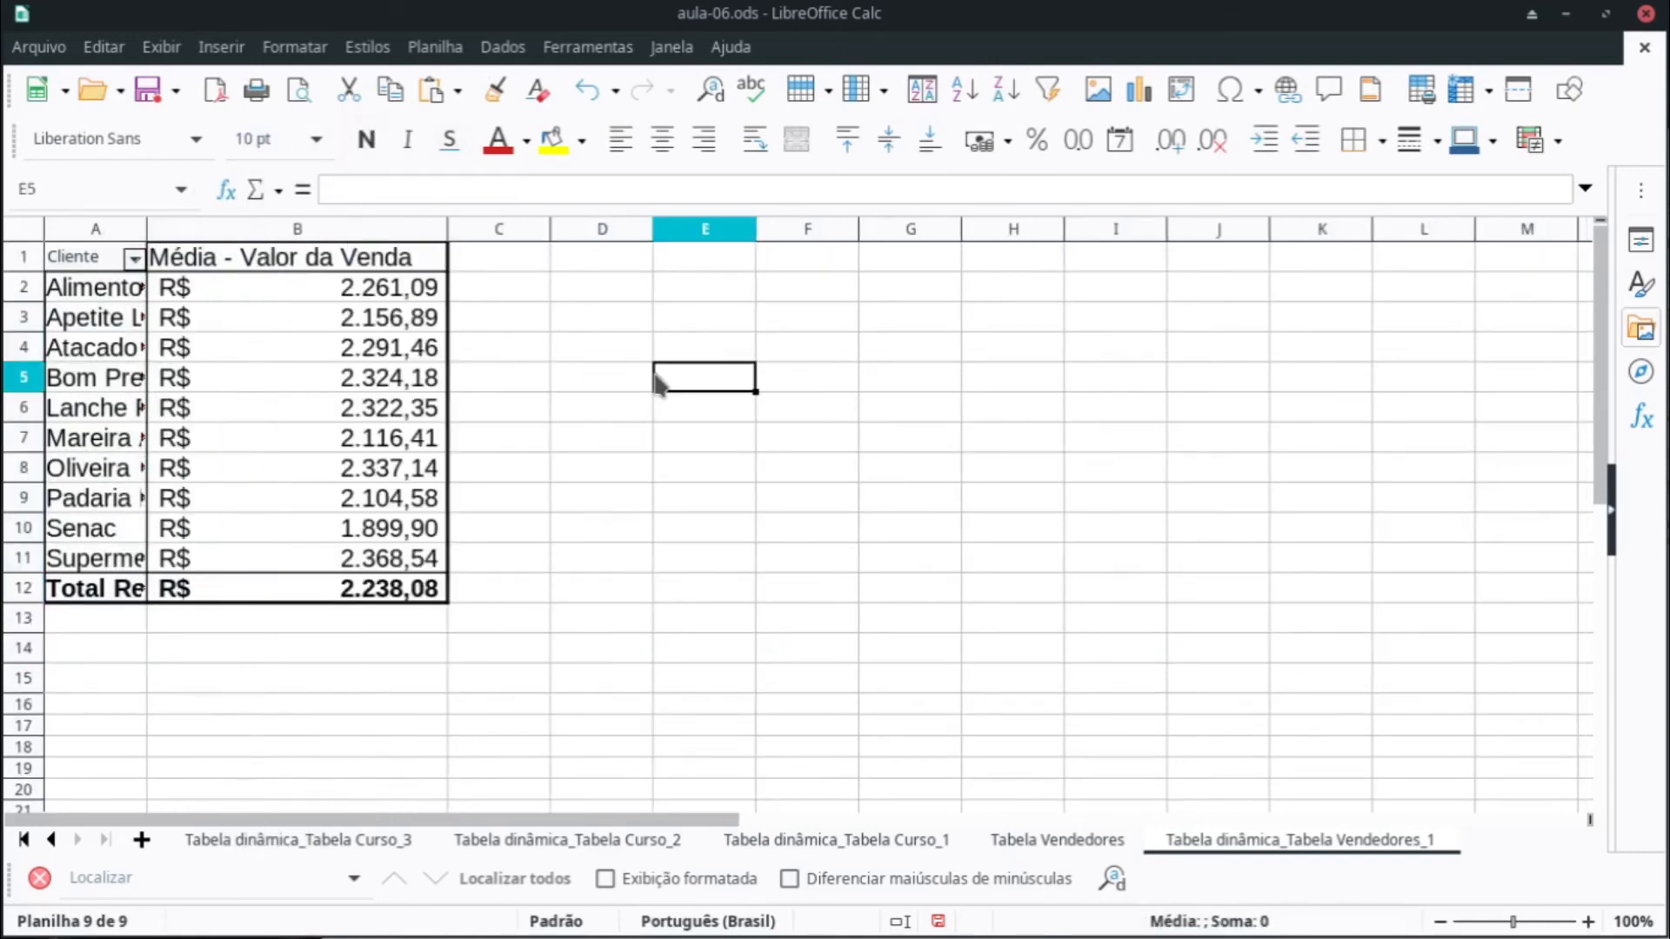
Step: Try to sort cells A1:B12, including the total row, in ascending order
drag(416, 591, 87, 257)
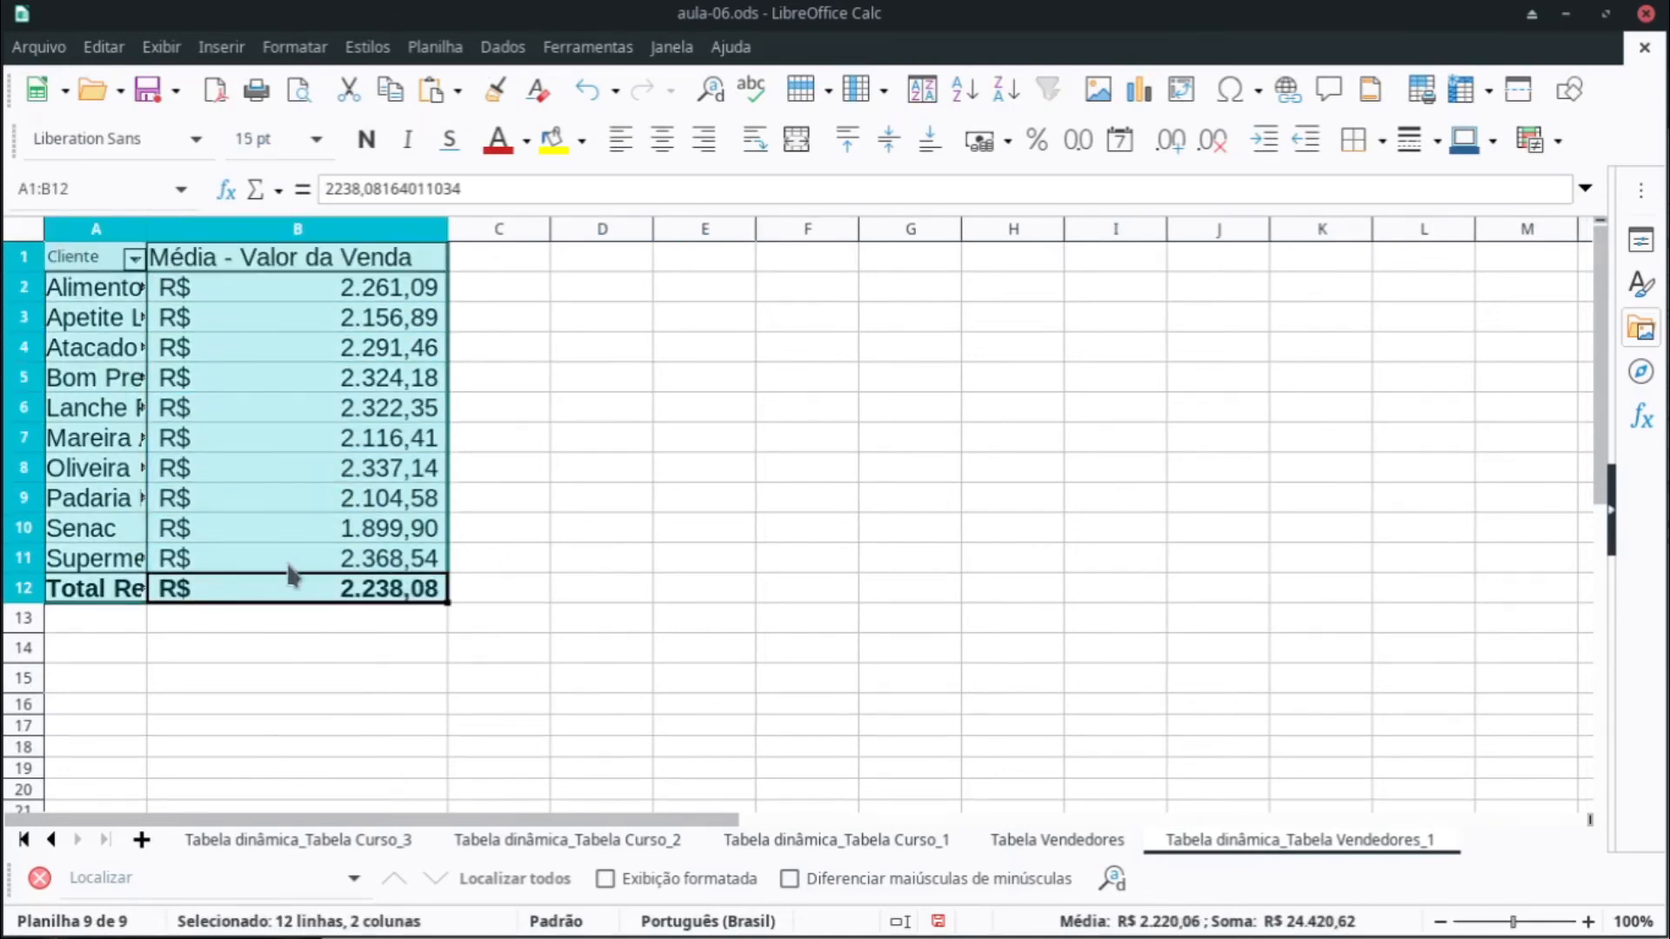
click(506, 50)
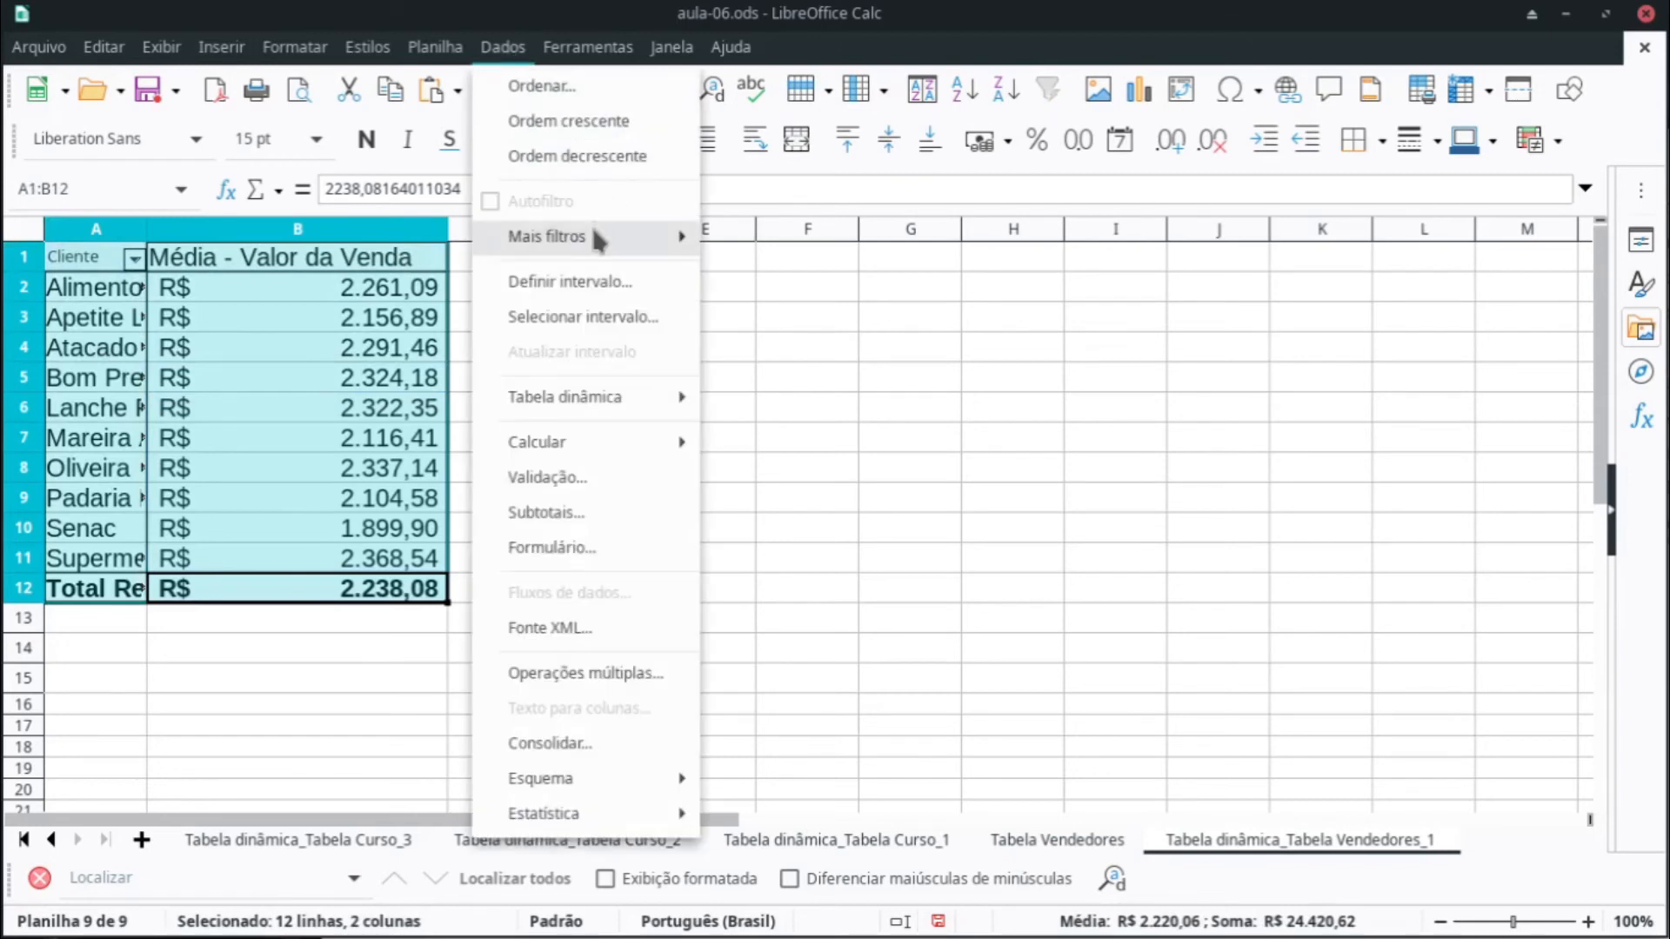
click(617, 126)
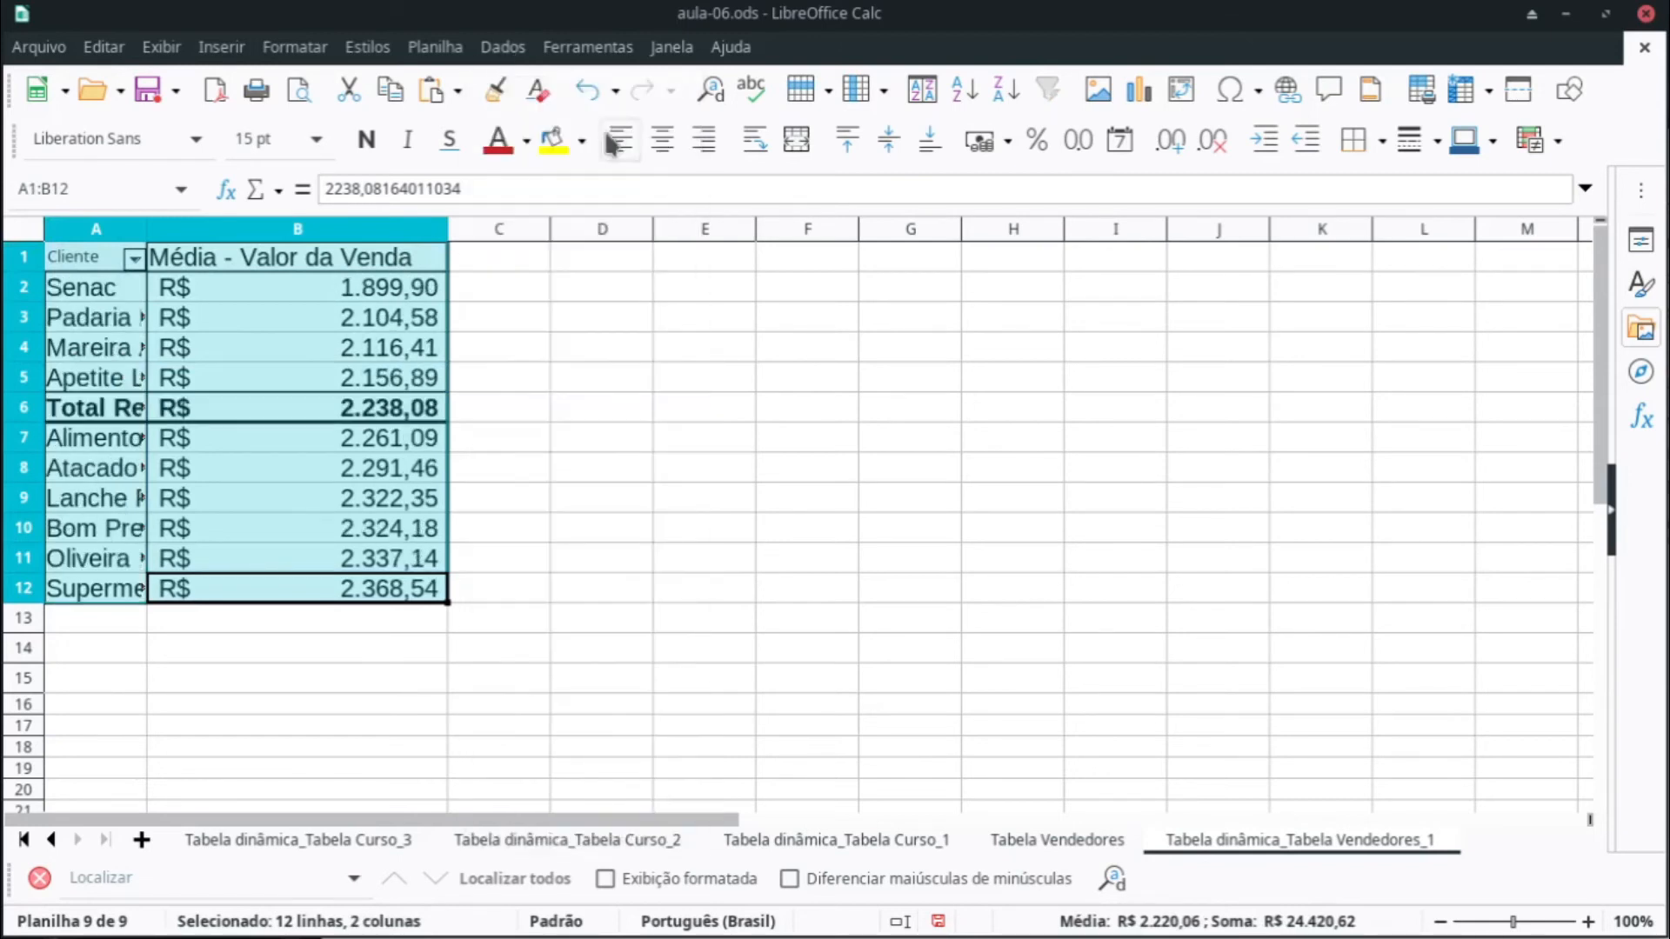
click(500, 526)
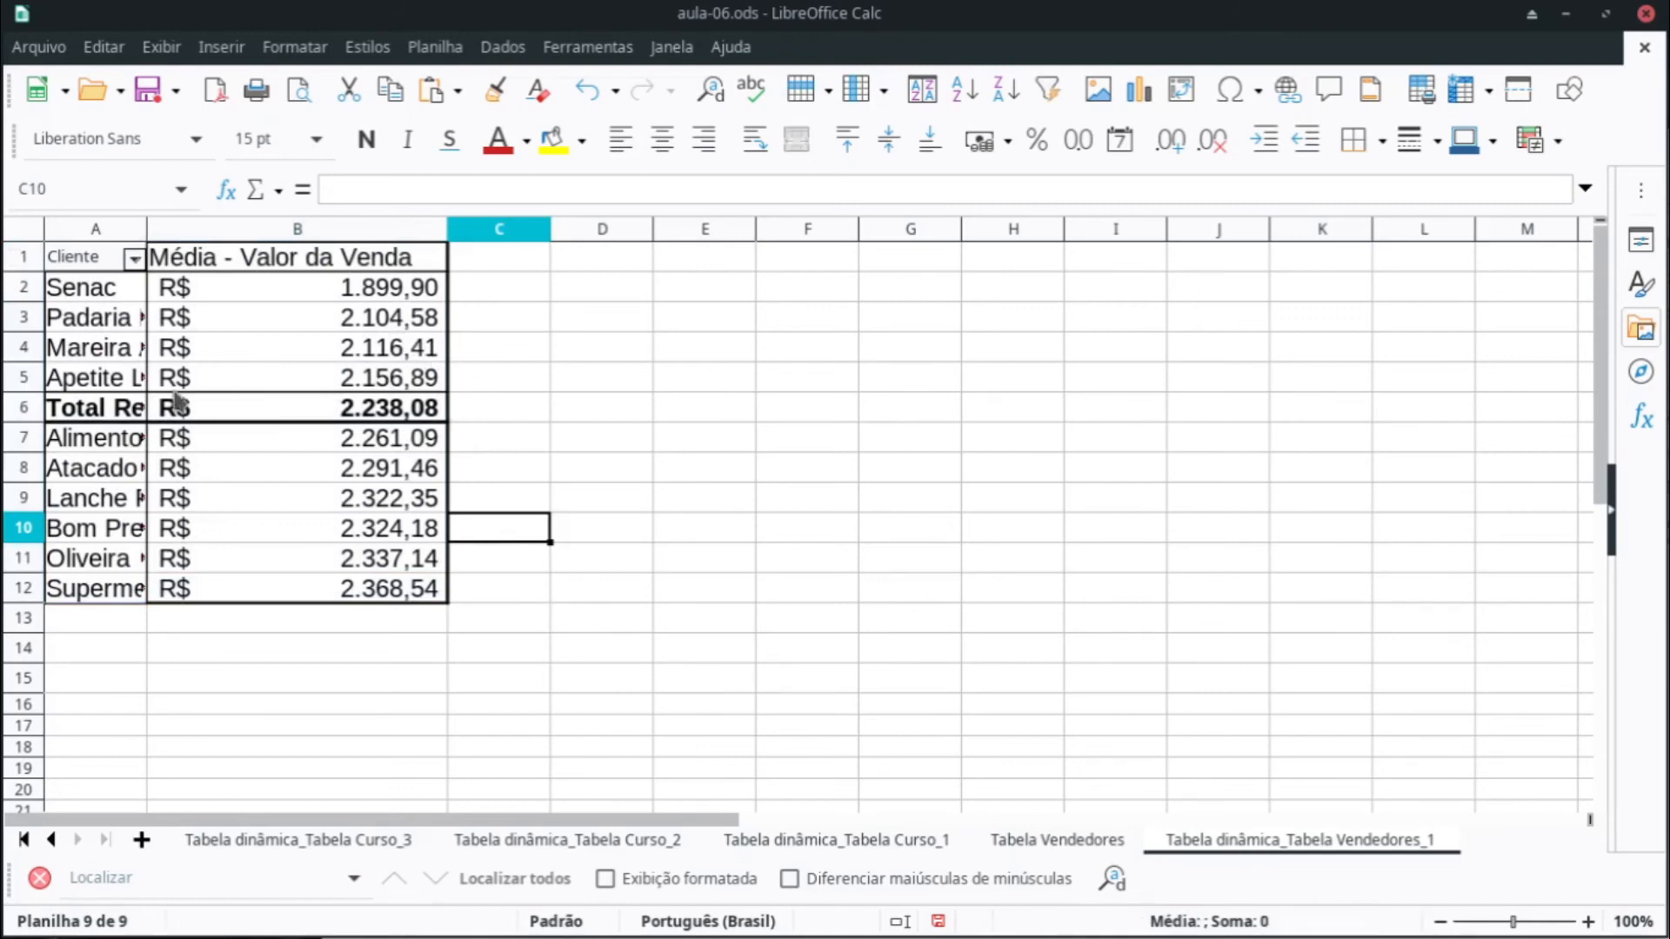
key(ctrl+z)
Step: Sort cells A1:B11, without the total row, in ascending order of average sale and widen column A to fit the client names
click(429, 560)
drag(429, 560, 61, 250)
click(489, 47)
click(581, 134)
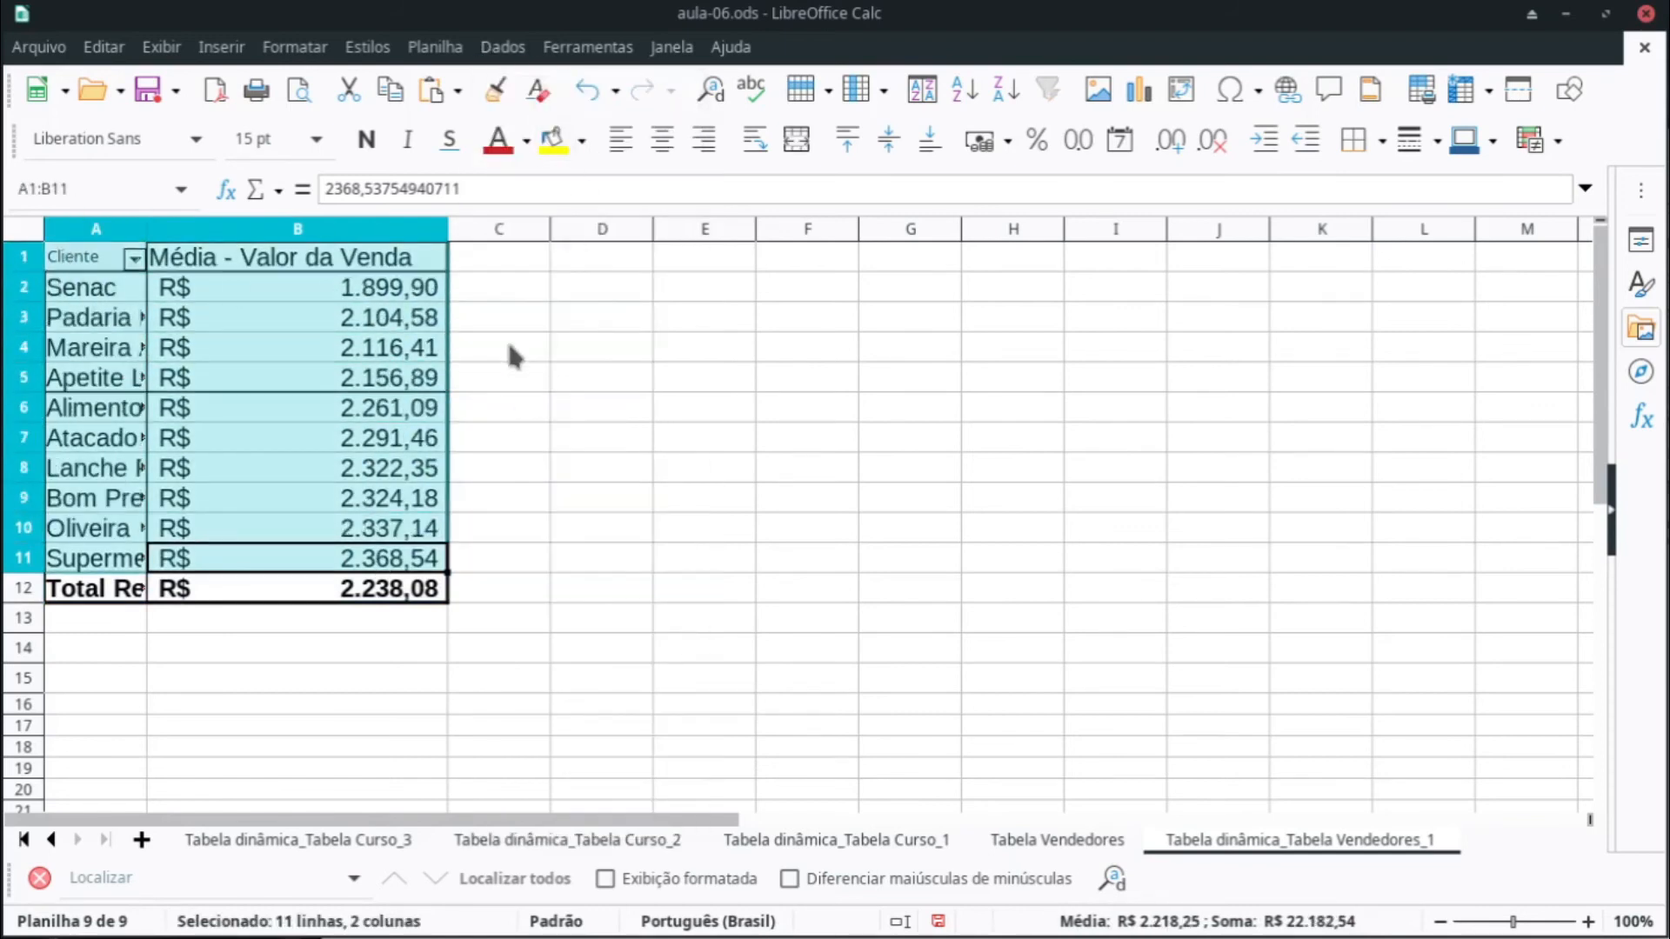
click(513, 353)
drag(148, 228, 375, 348)
Step: Compare the client with the highest average sale against the overall average, and return to the Tabela Vendedores sheet
click(275, 563)
click(566, 564)
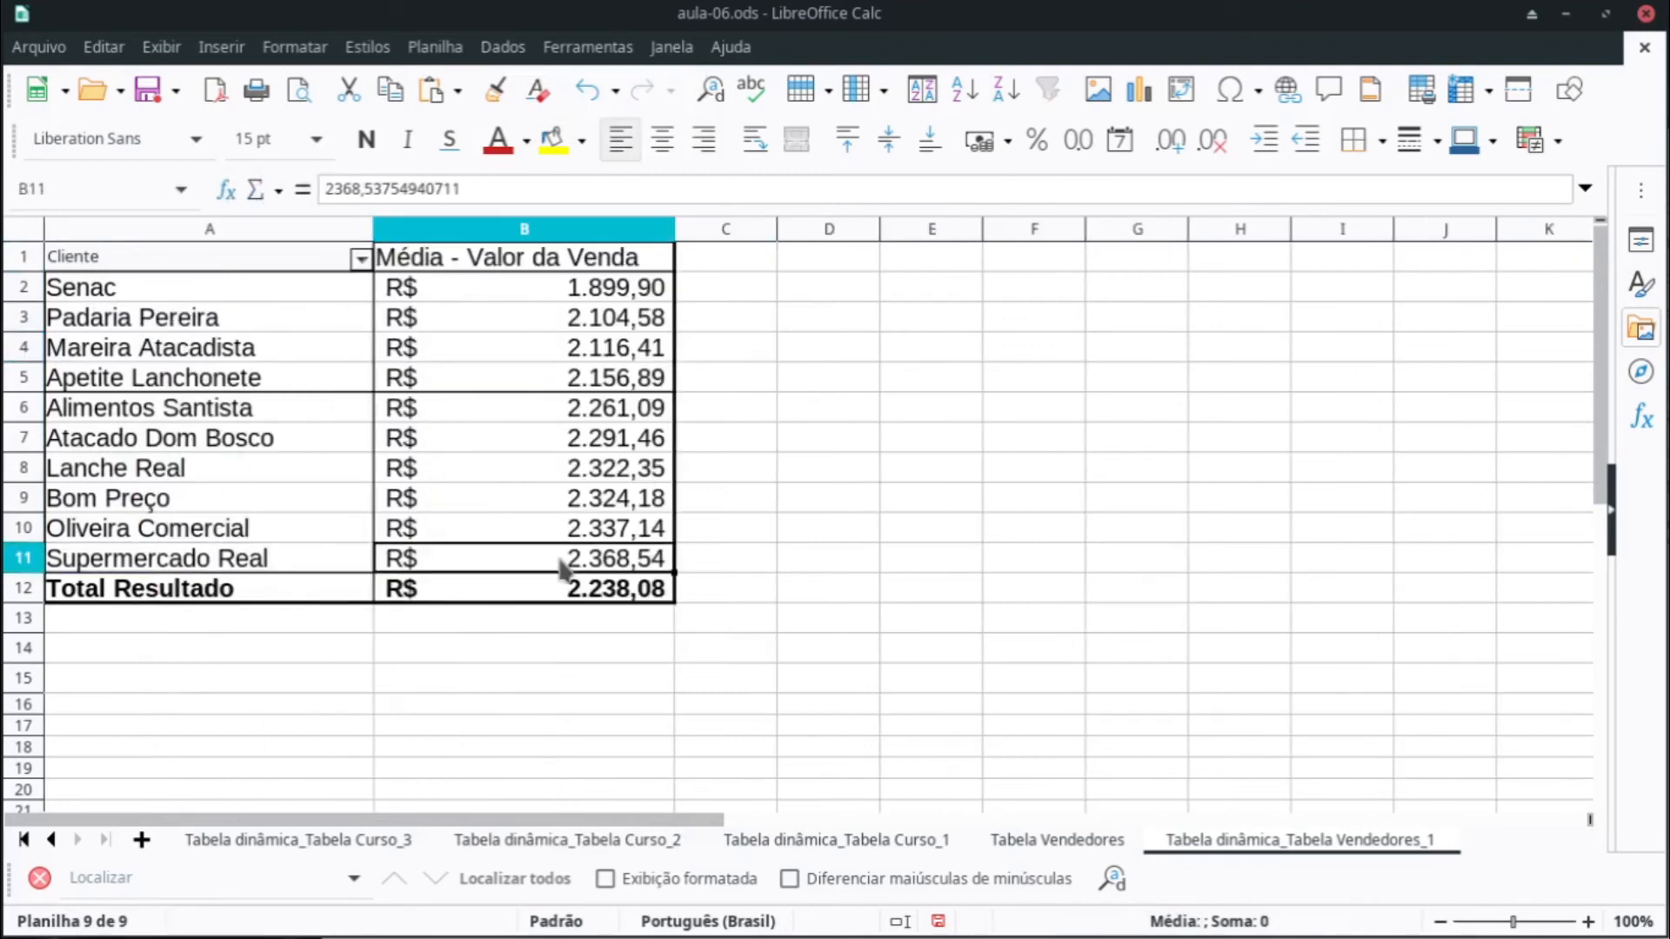
click(287, 564)
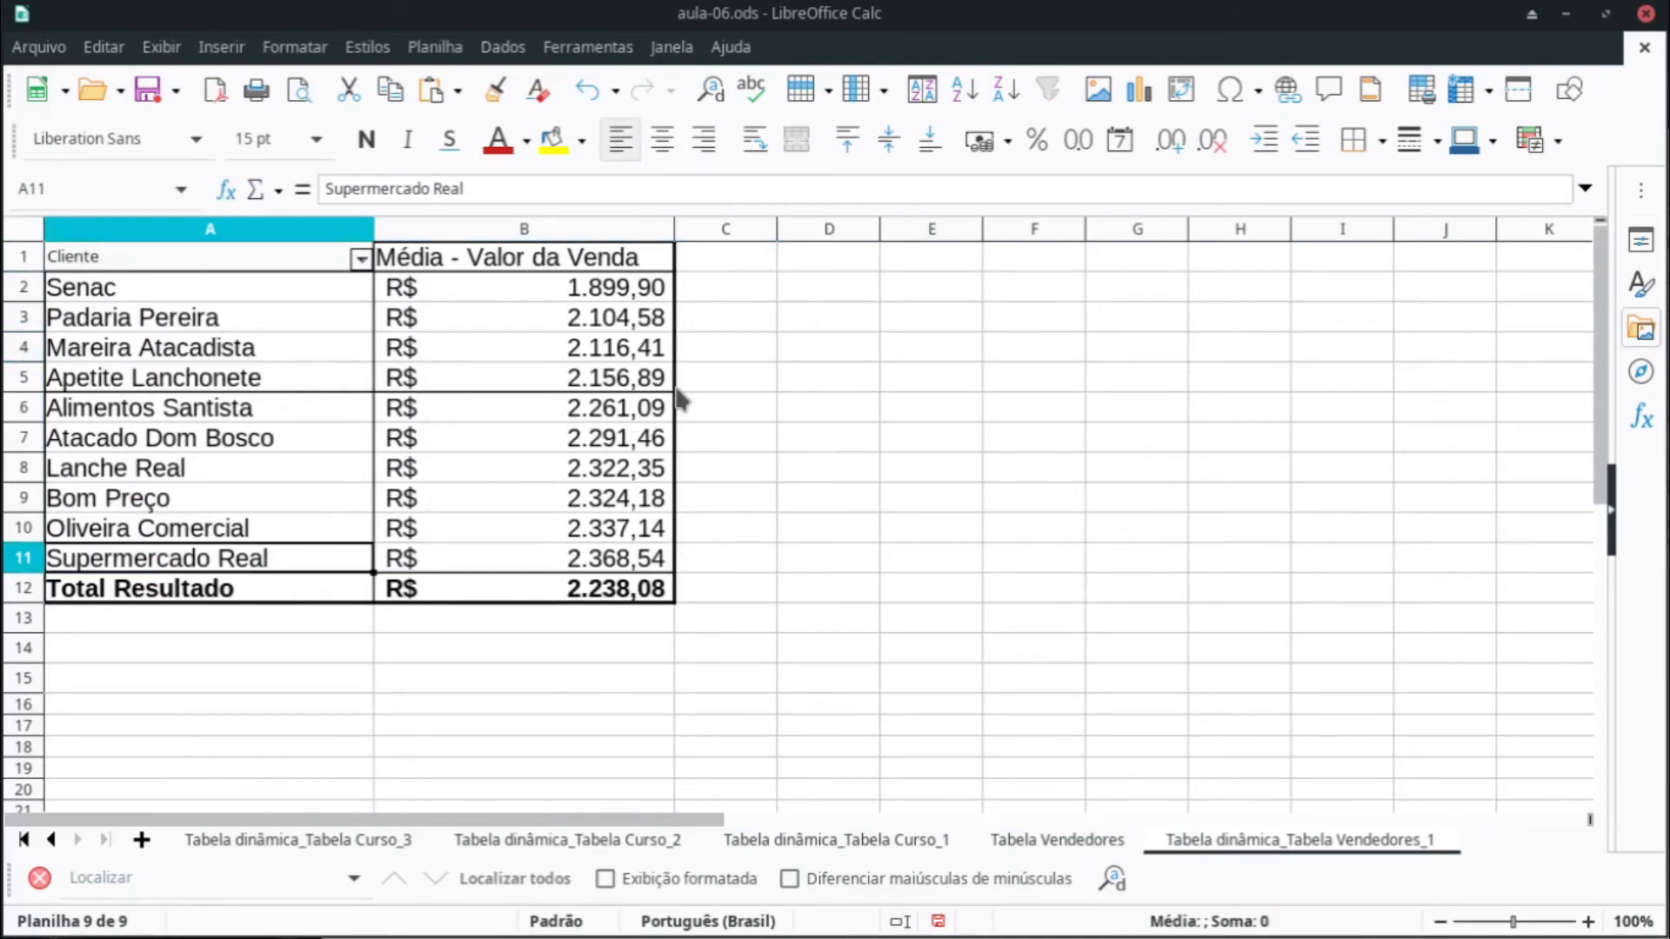
click(625, 565)
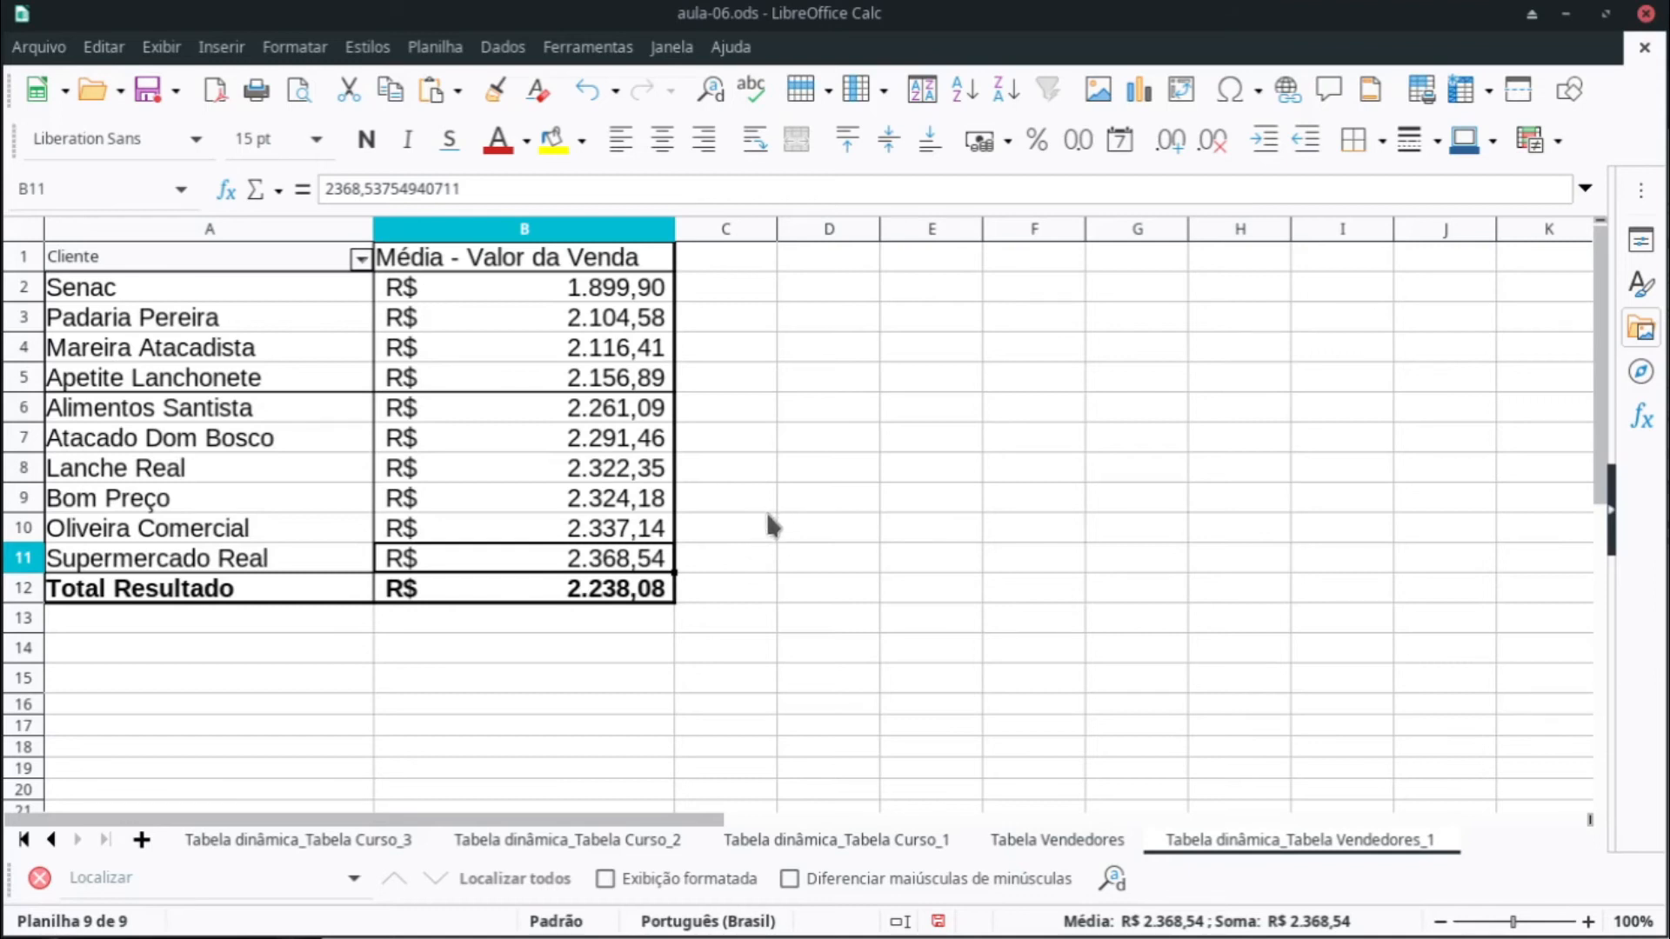
click(619, 591)
click(617, 561)
click(1060, 844)
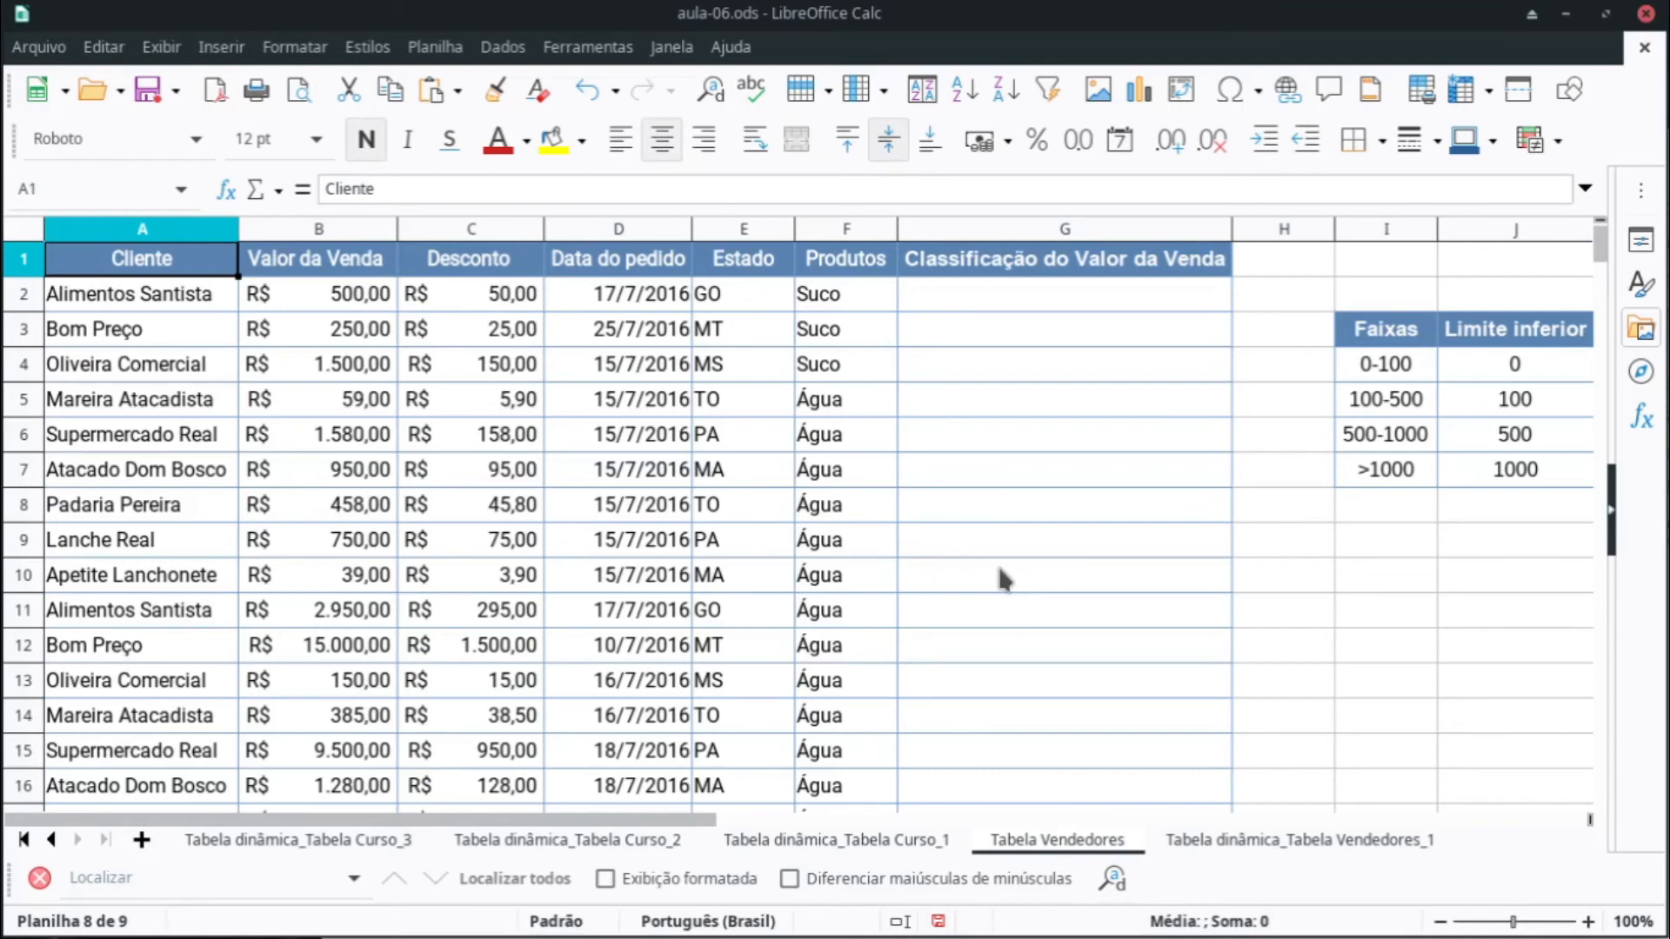
Step: Create a pivot table from A1:G1345 of the sellers table with Produtos as row field and the sum of Valor da Venda as data
key(ctrl+shift+End)
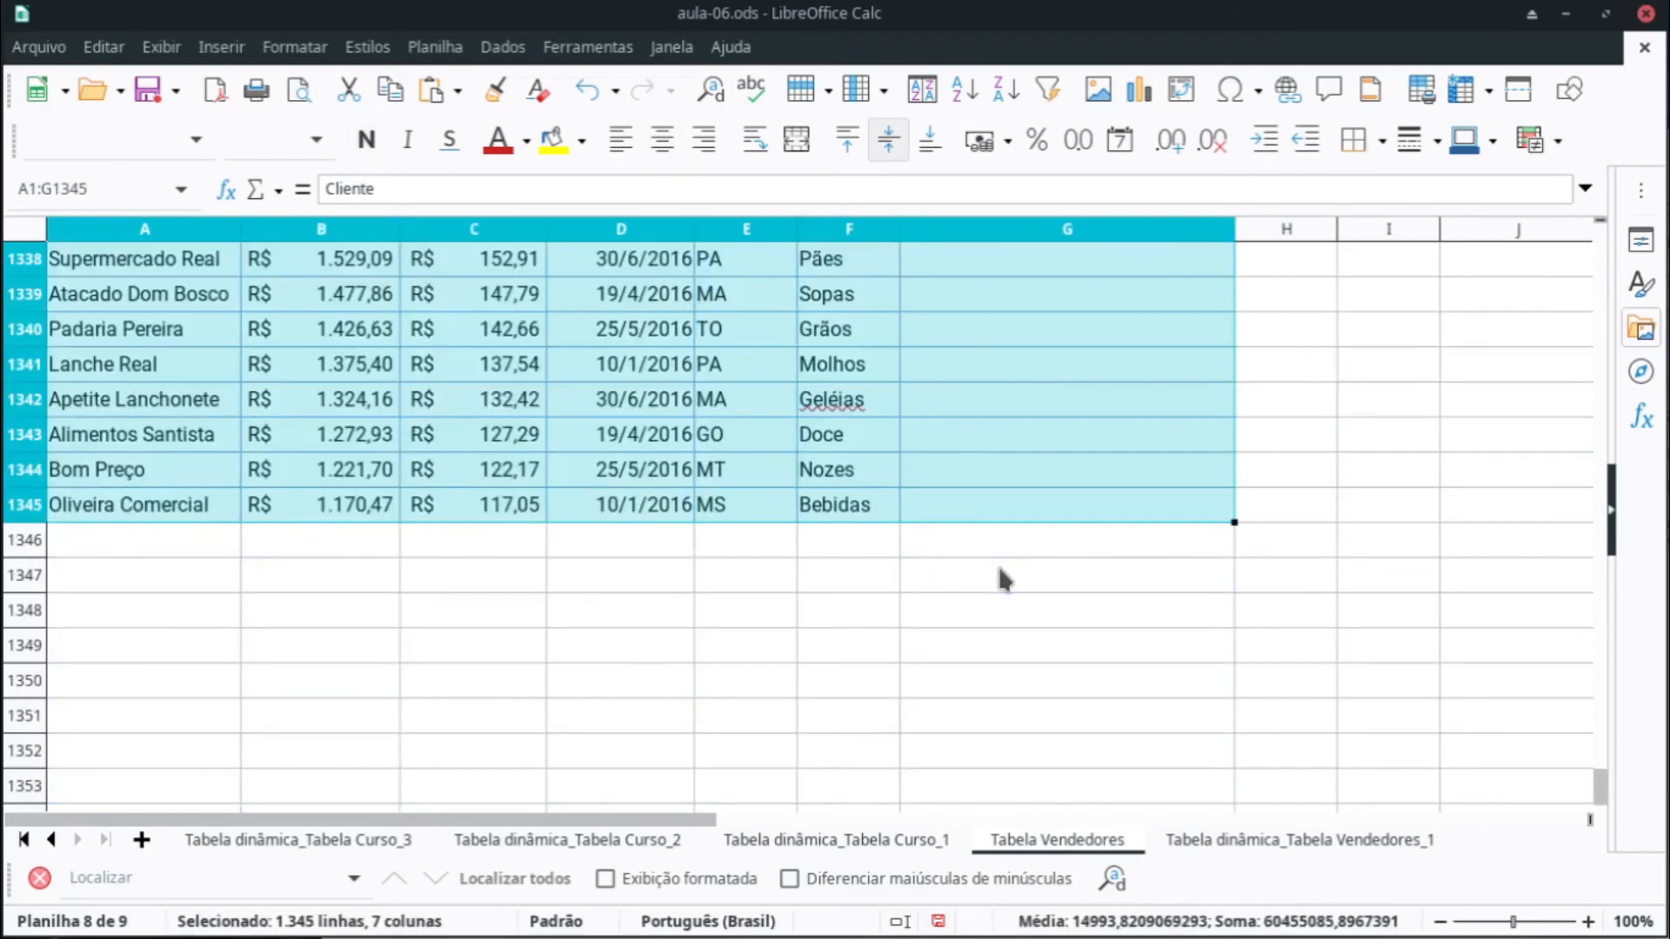
scroll(996, 561, up, 16)
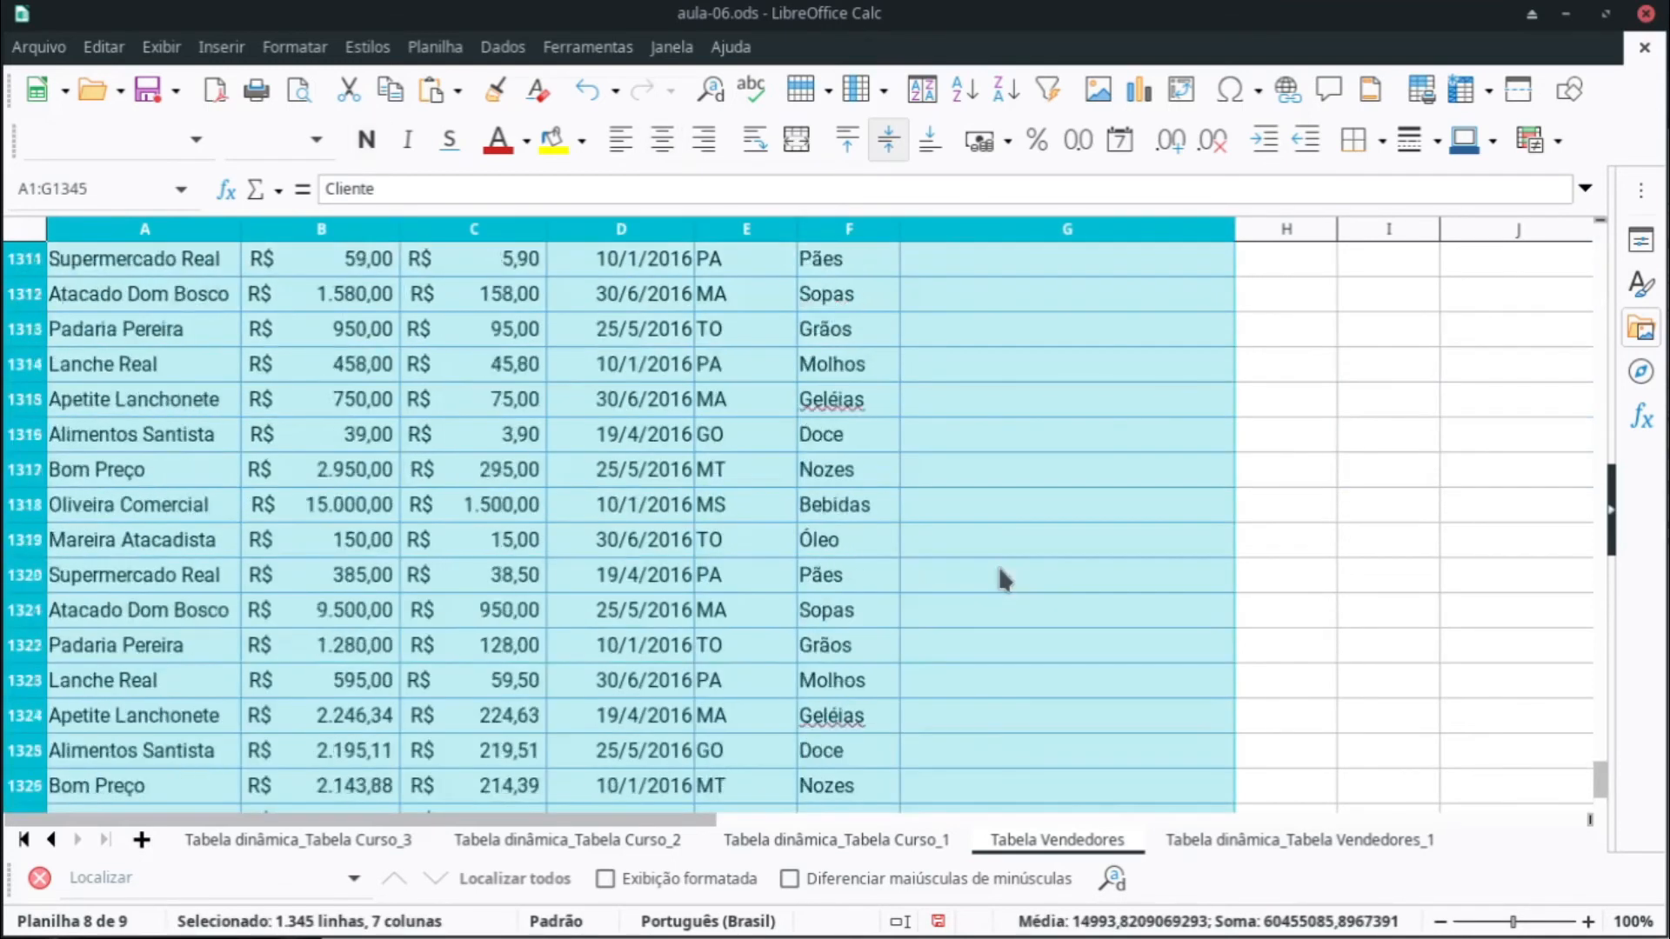
drag(1602, 770, 1632, 263)
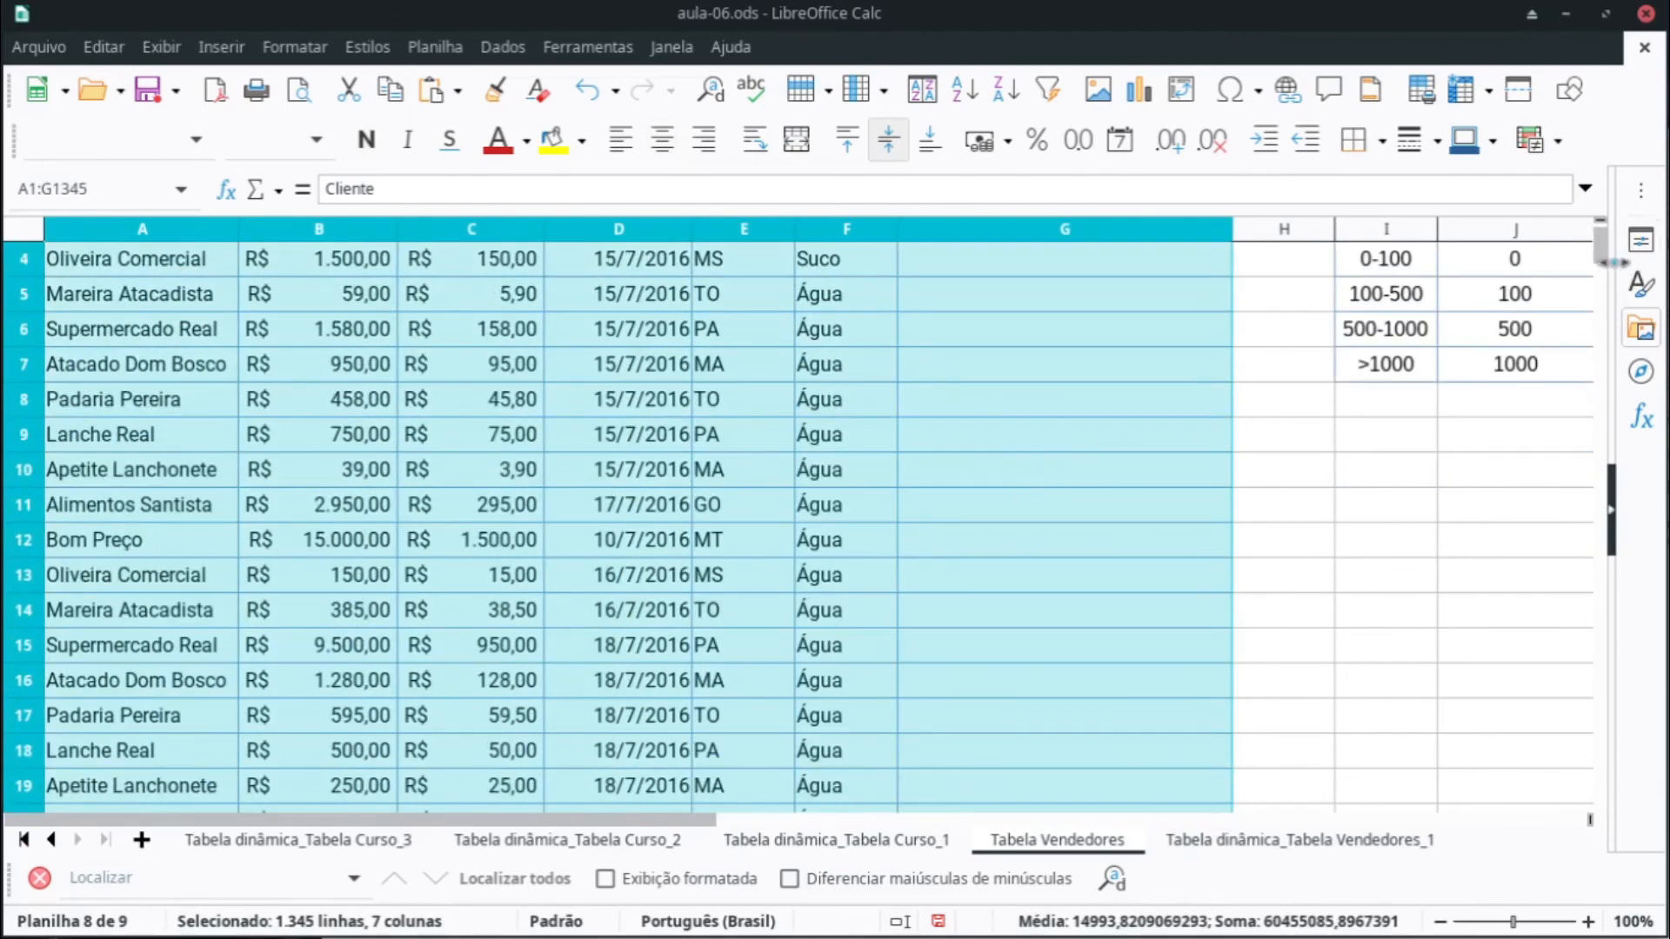
scroll(1603, 248, up, 1)
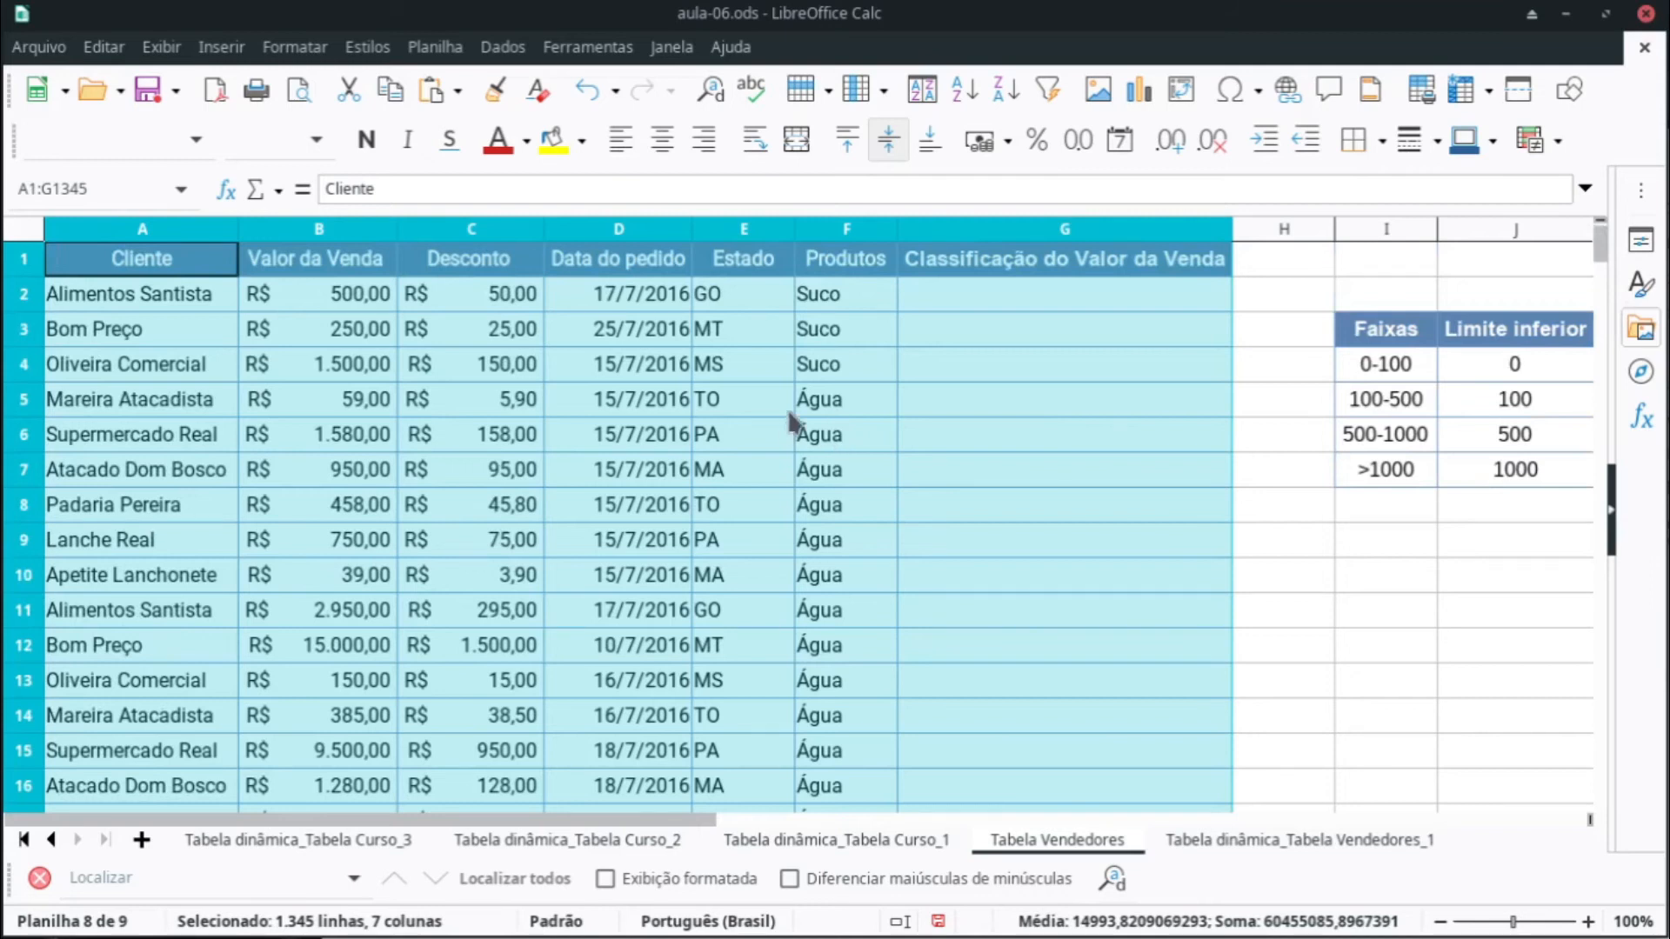
click(221, 47)
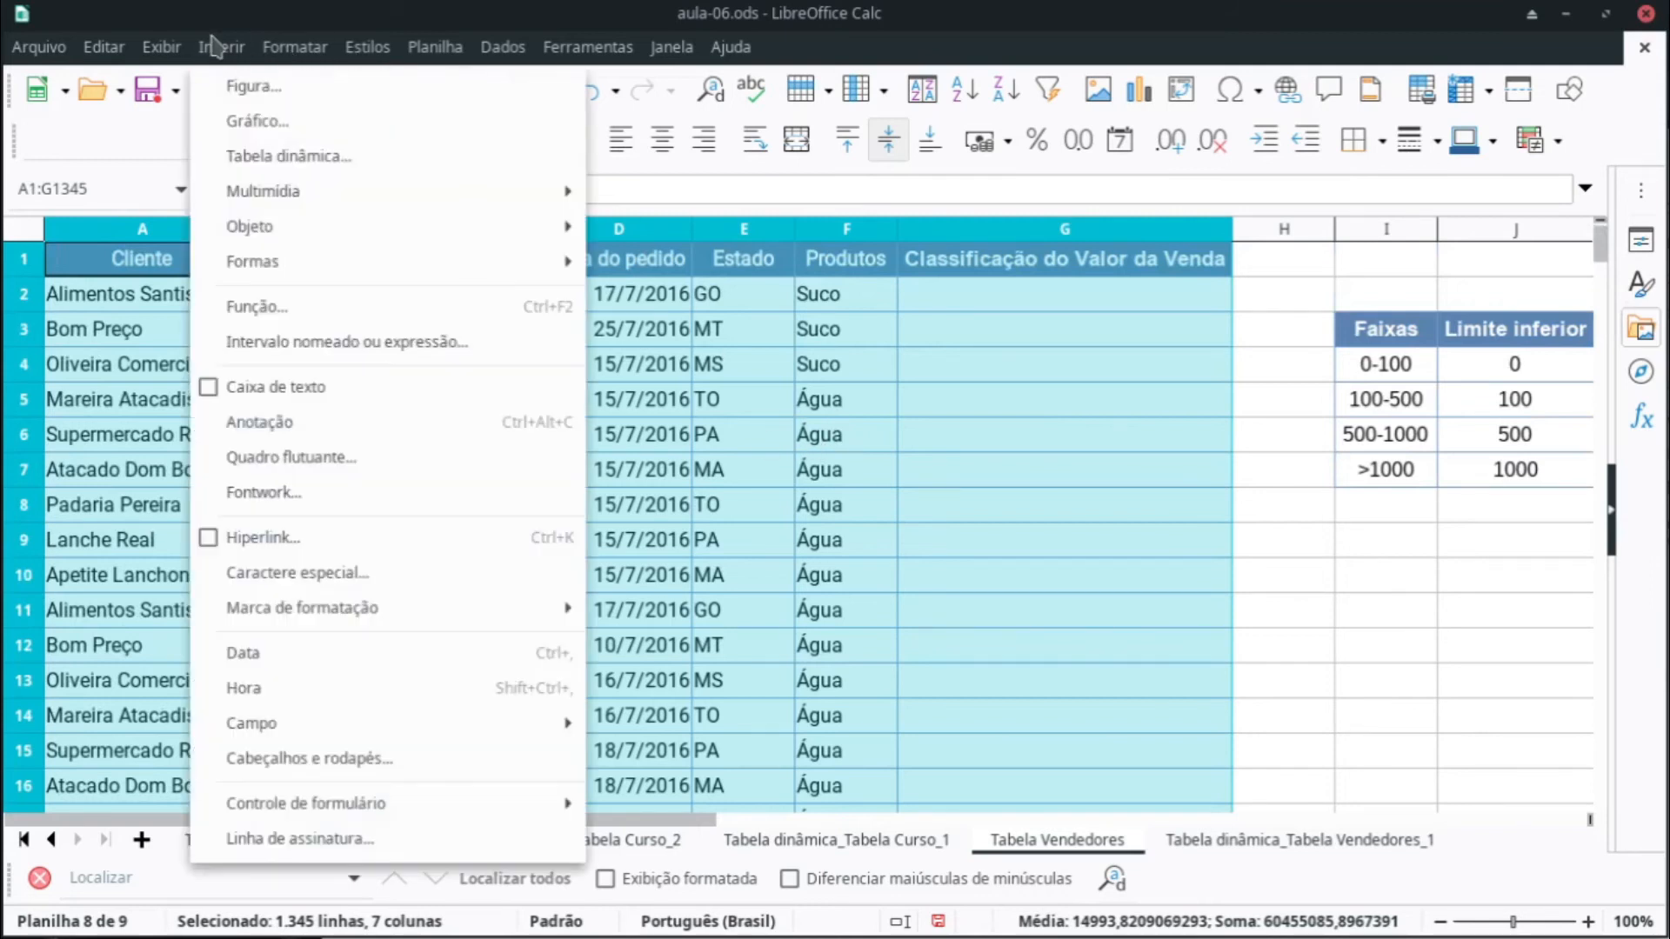
click(253, 157)
click(964, 598)
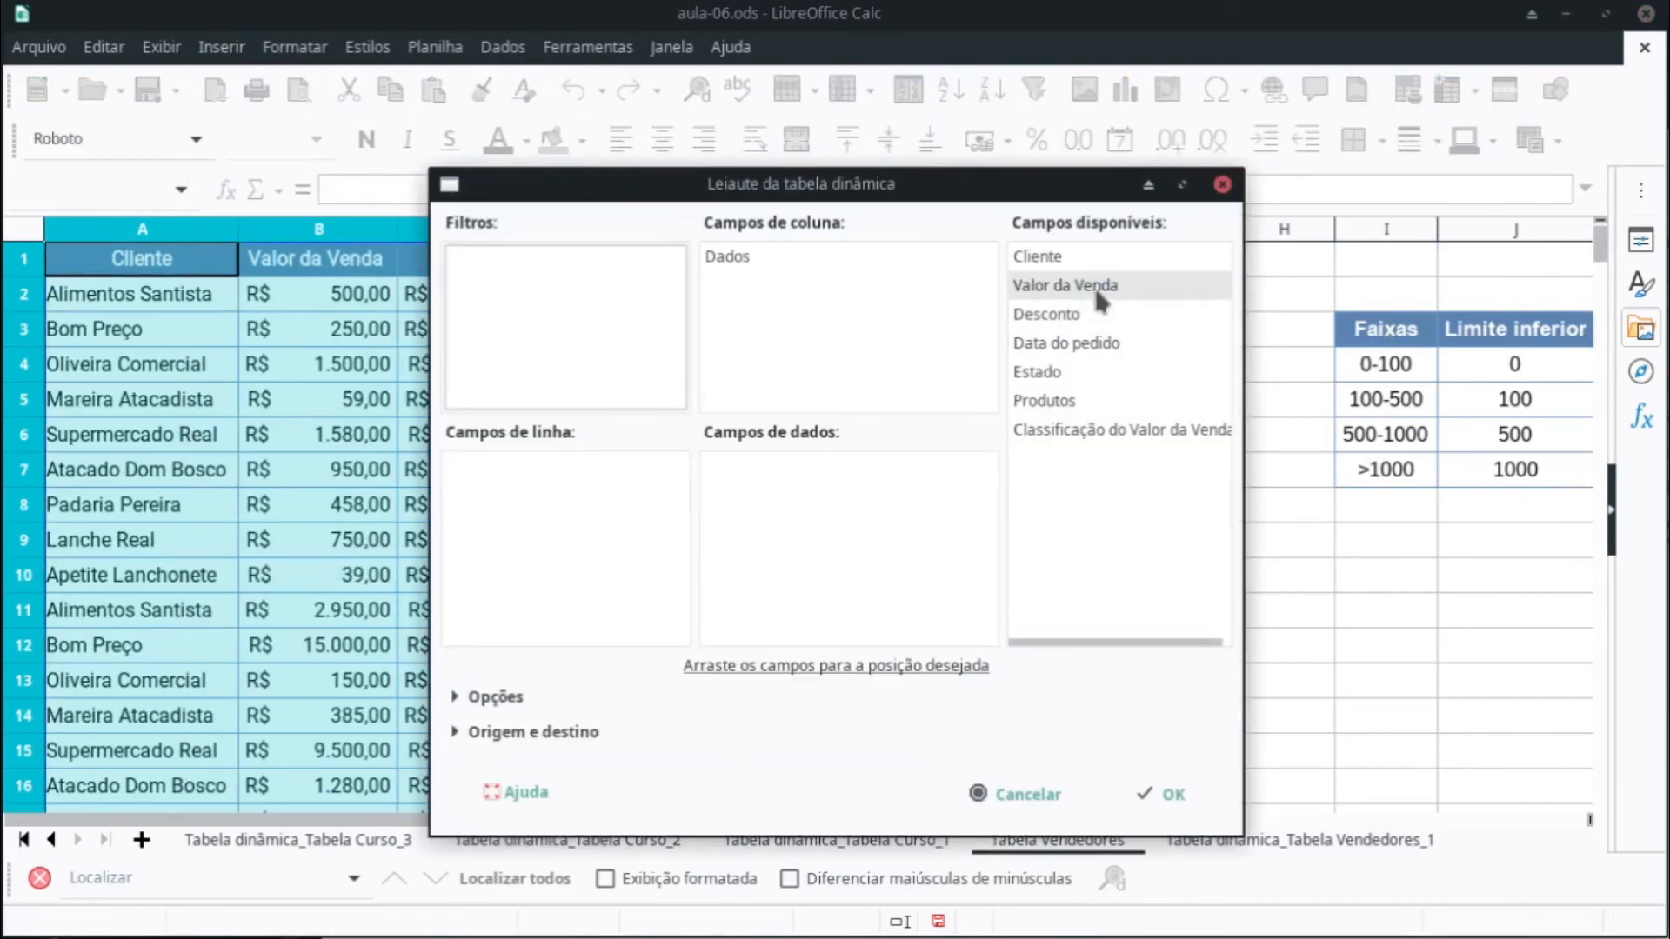
drag(1099, 296, 795, 470)
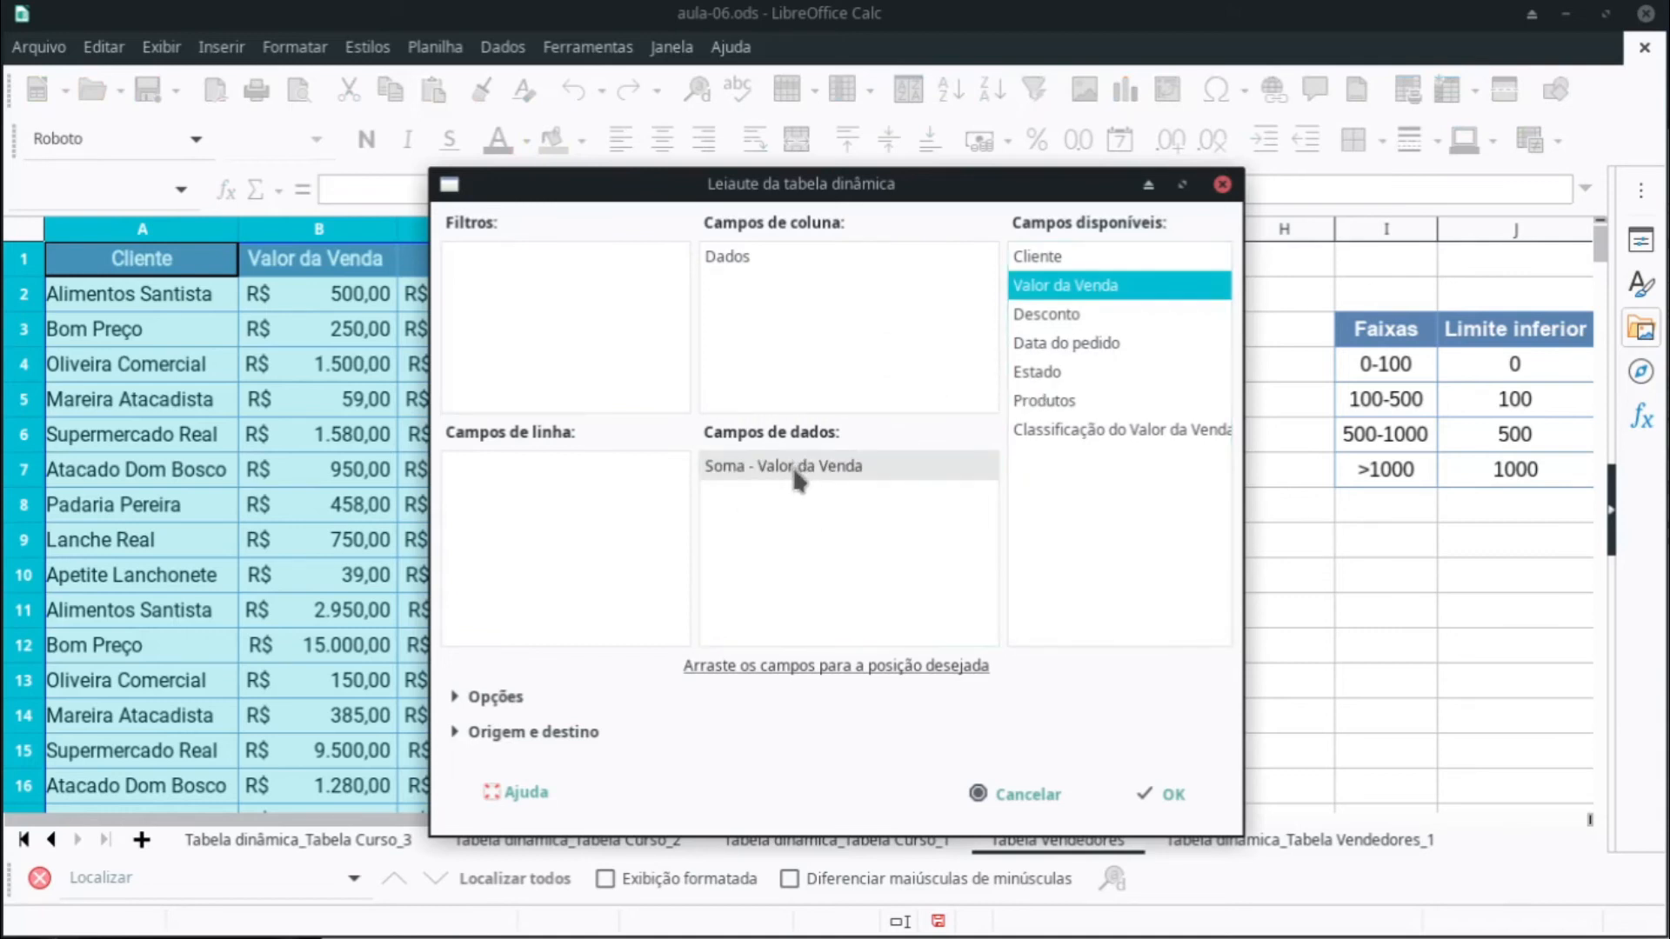
drag(1079, 401, 522, 474)
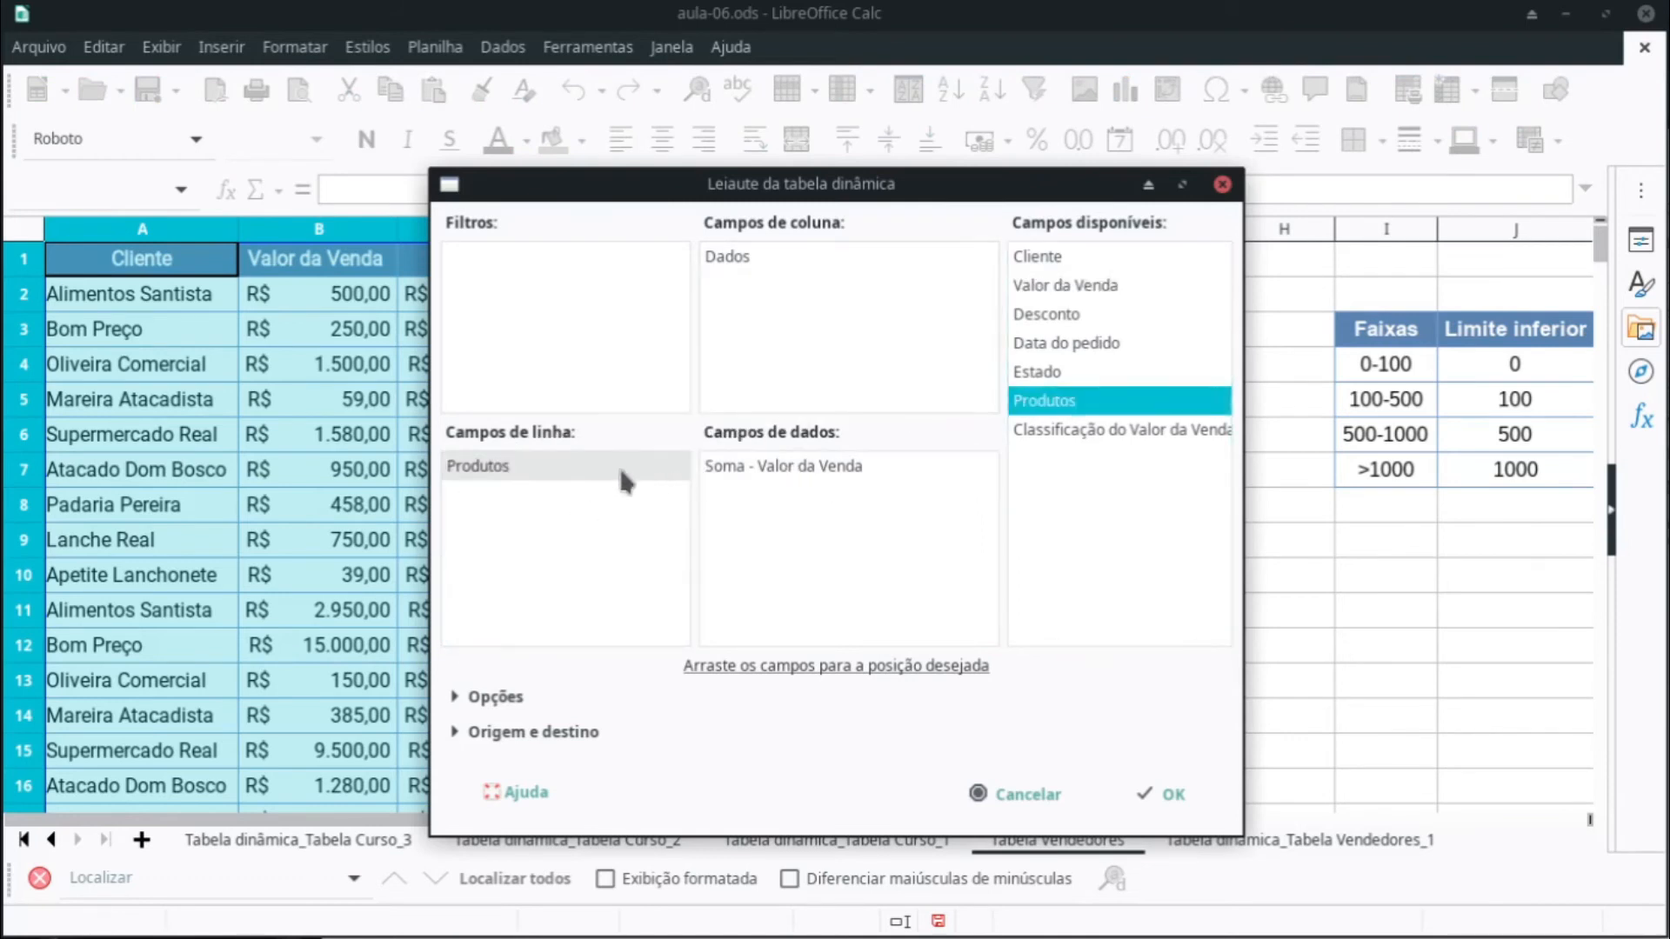
drag(781, 183, 735, 179)
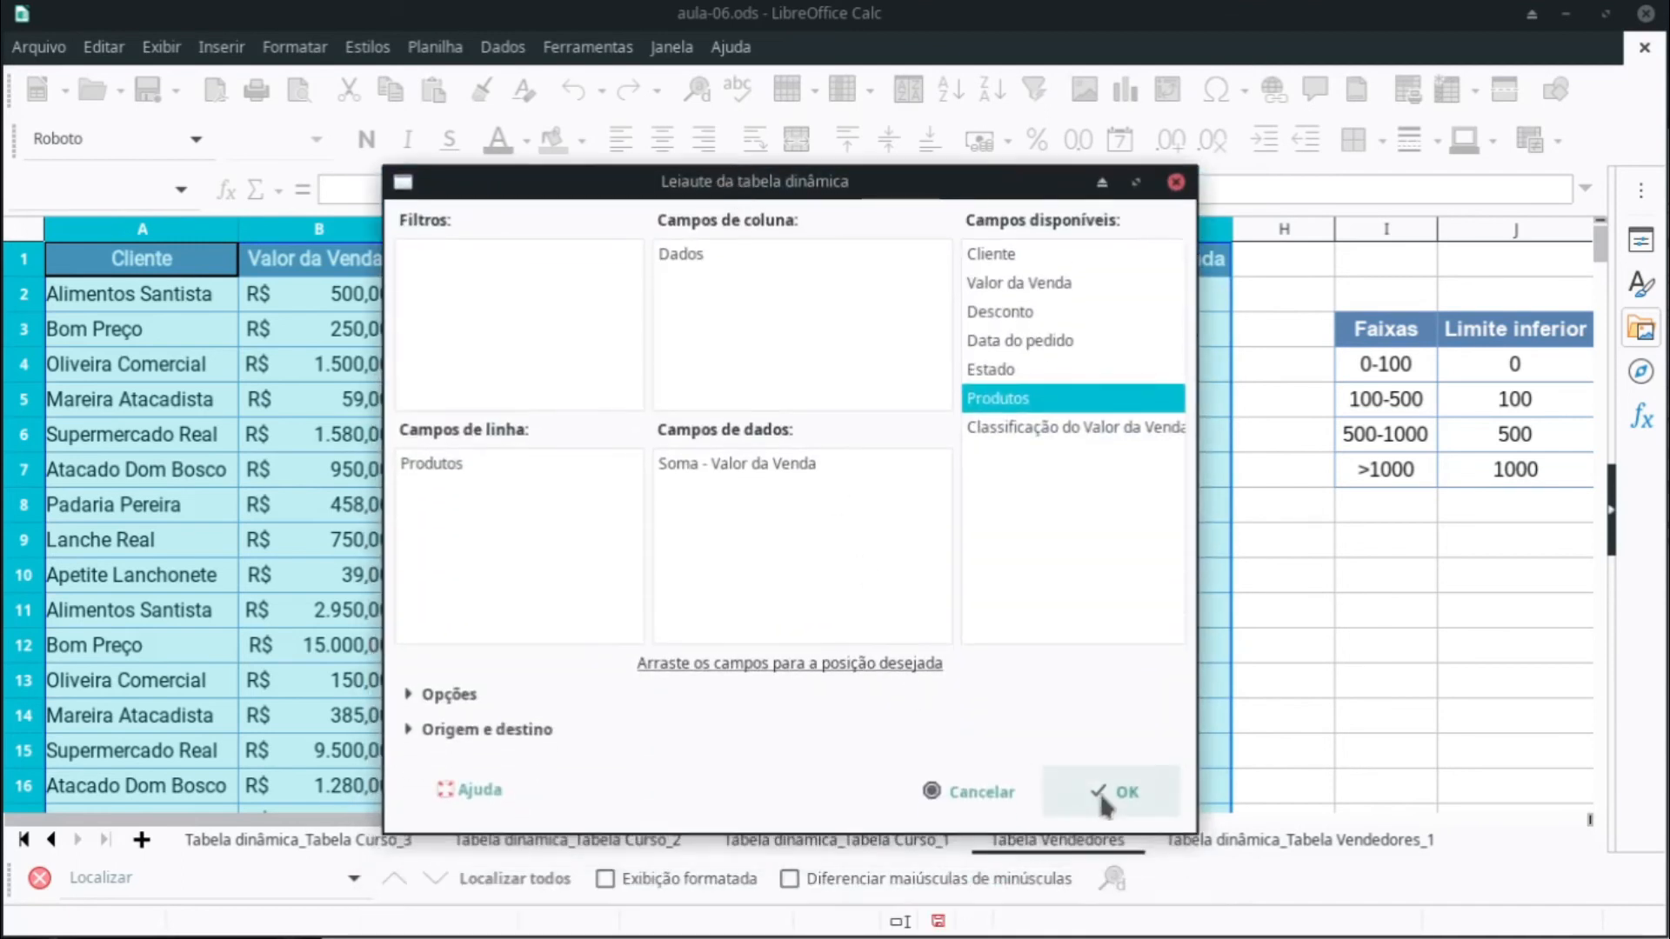
click(1111, 792)
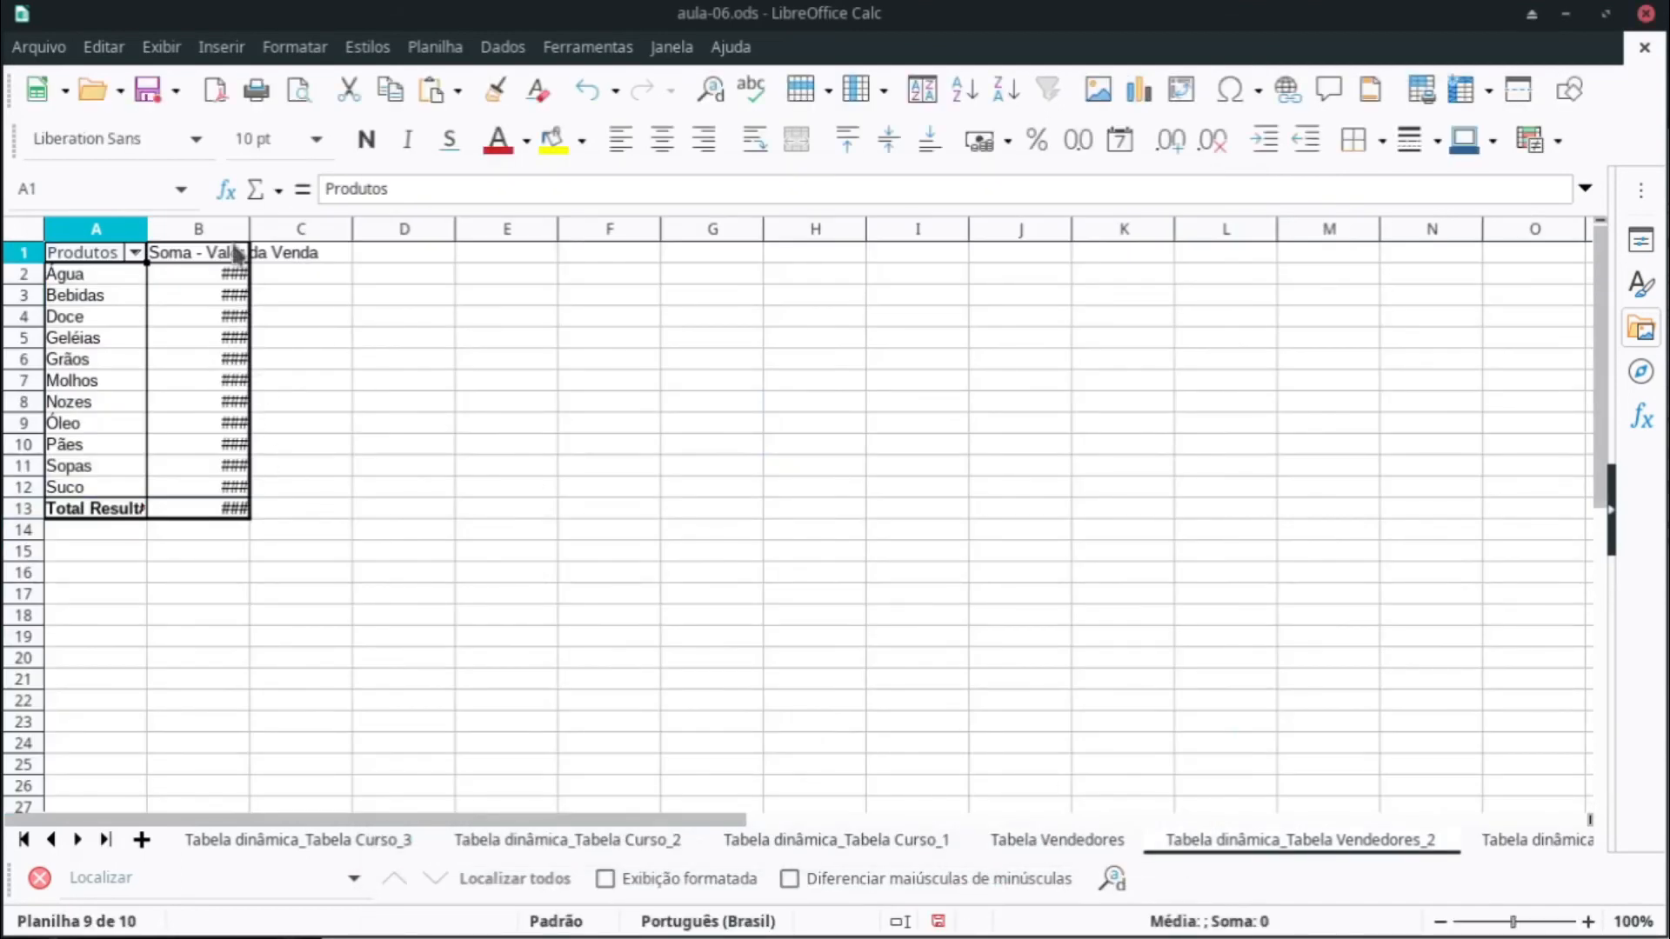
Step: Widen column B to fit the summed sale values and set the font size of cells A1:C20 to 16 pt
drag(252, 230, 432, 231)
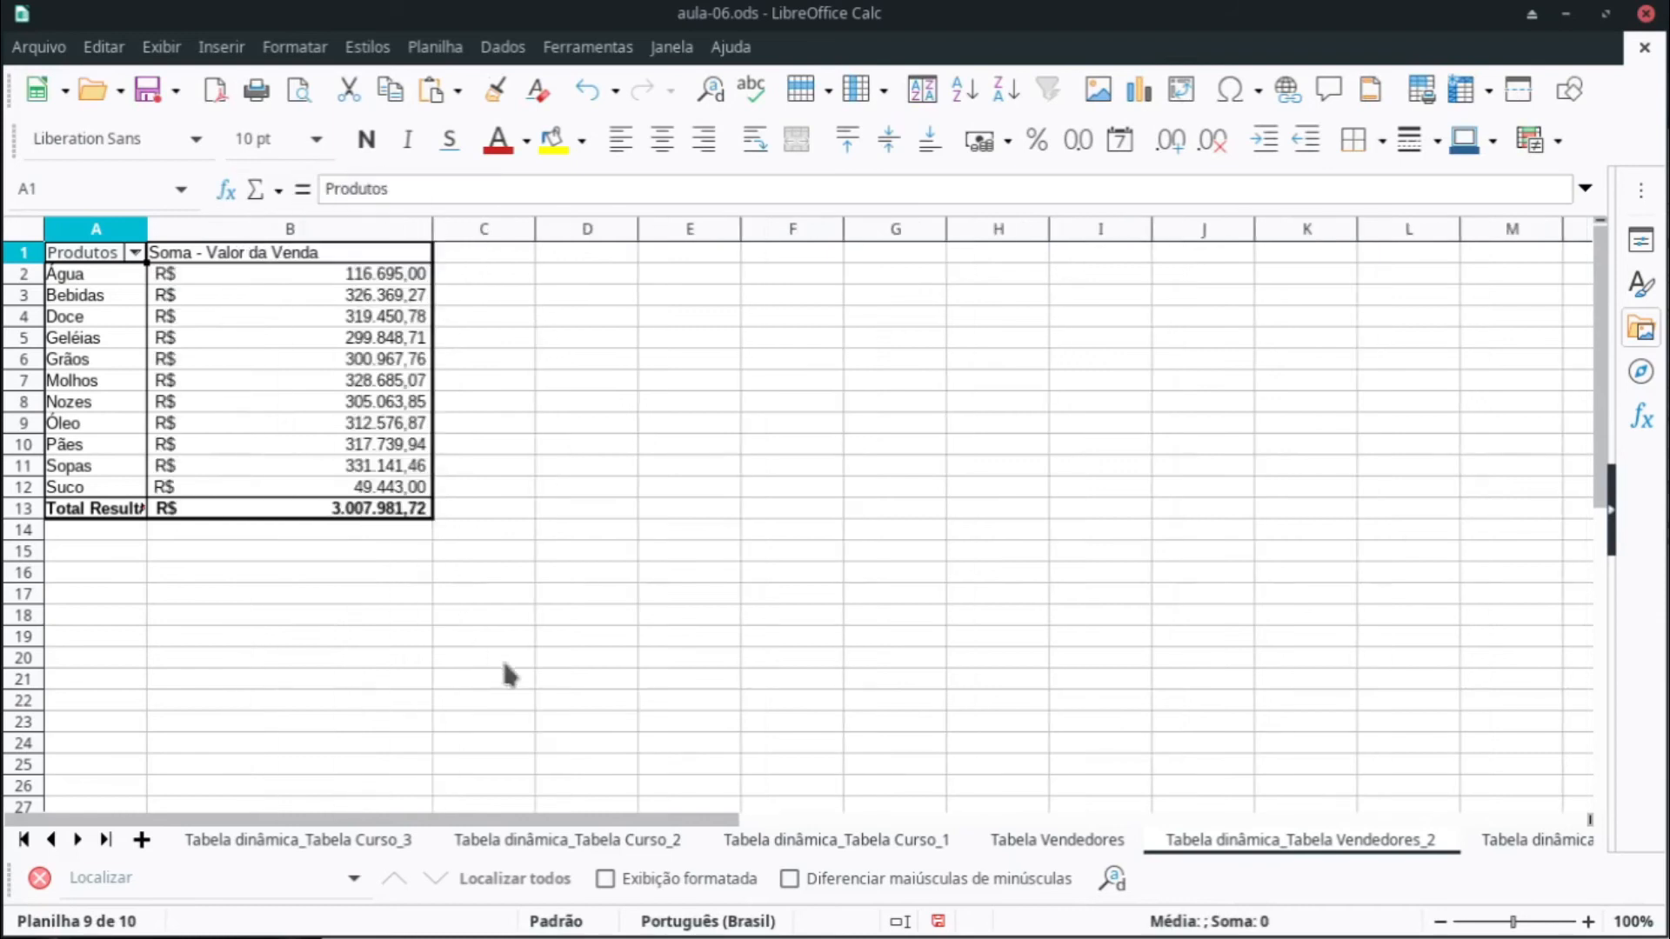
shift+click(499, 654)
click(315, 139)
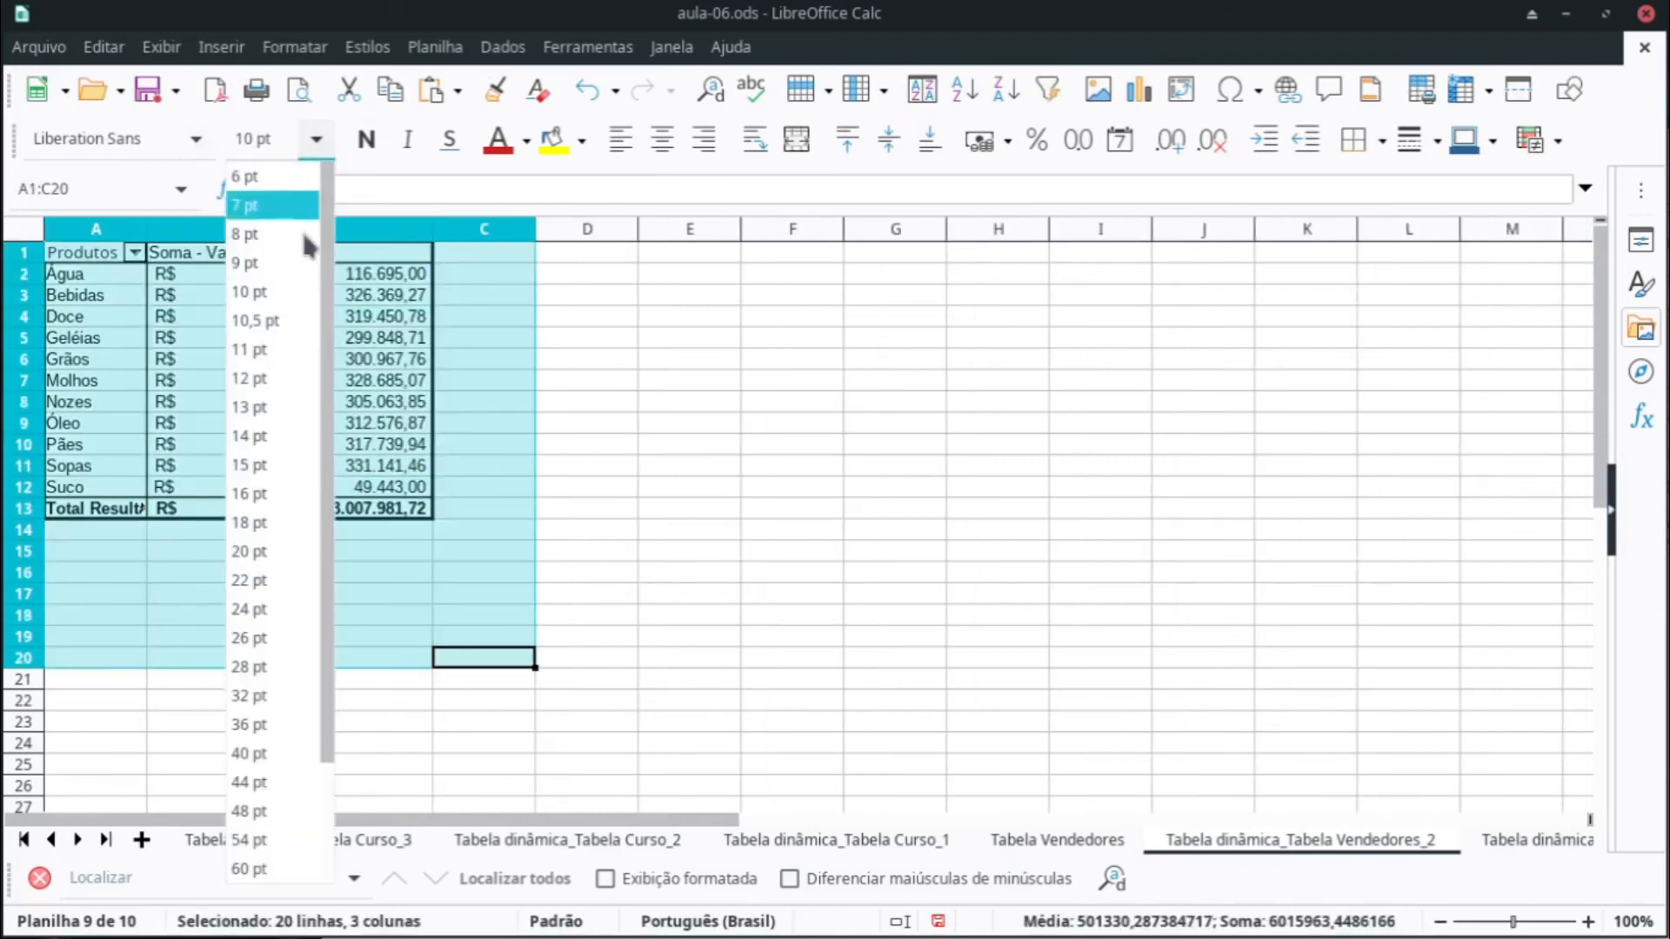
click(296, 469)
click(554, 430)
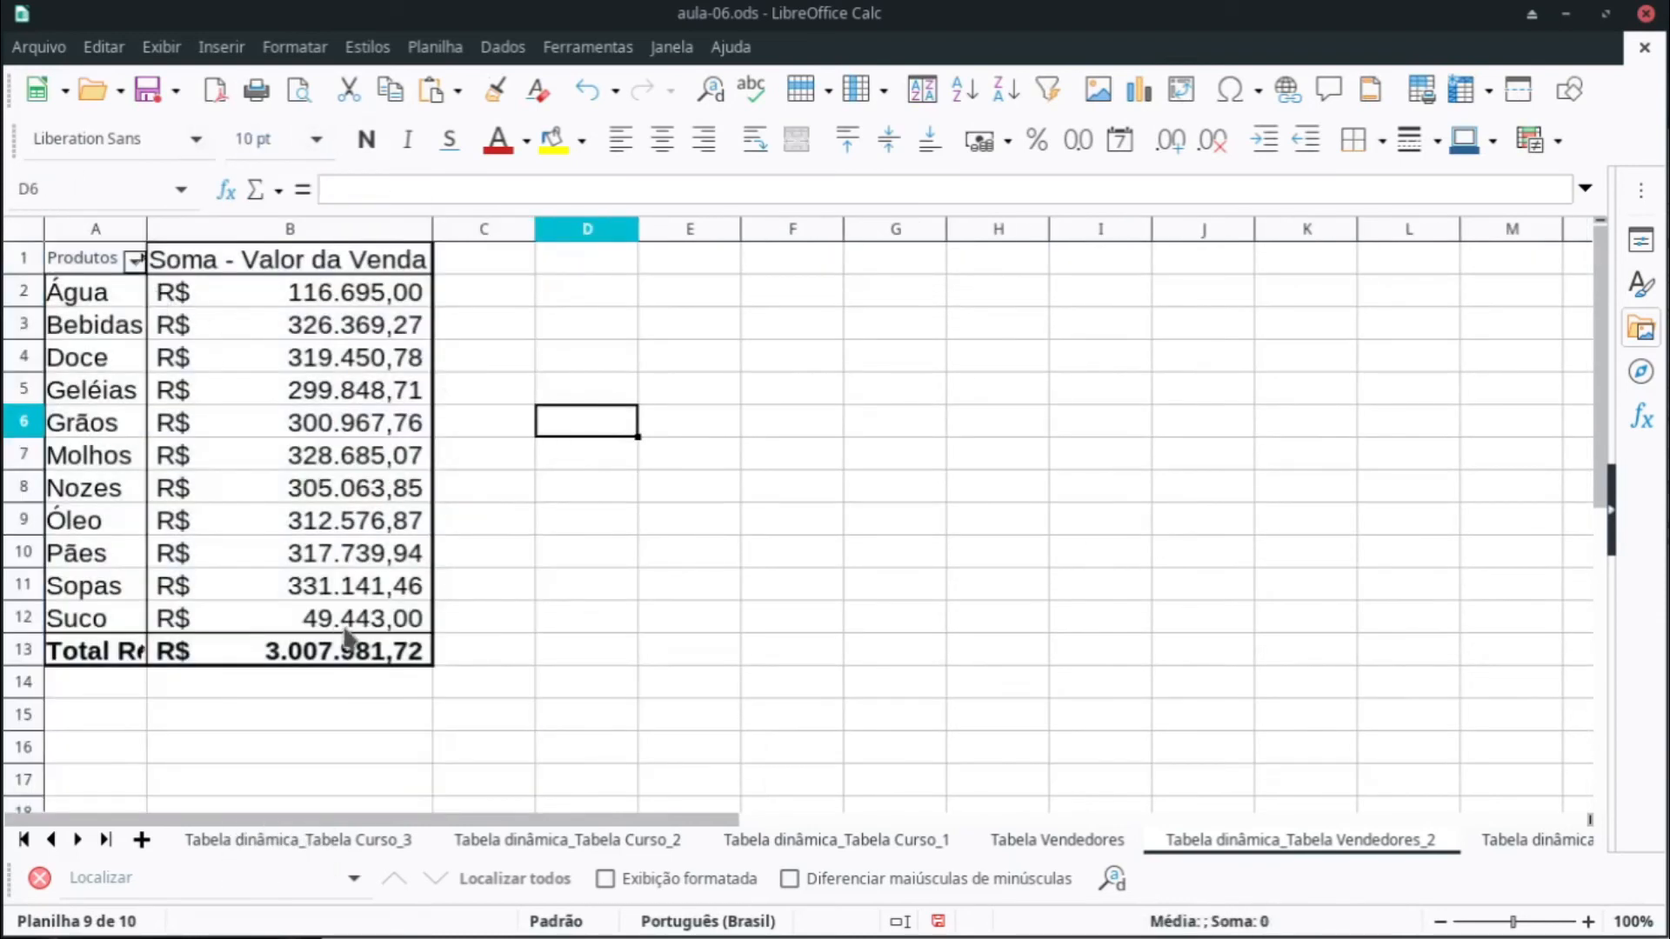
Step: Sort cells A1:B12, without the total row, in ascending order of summed sale value
drag(391, 626, 113, 254)
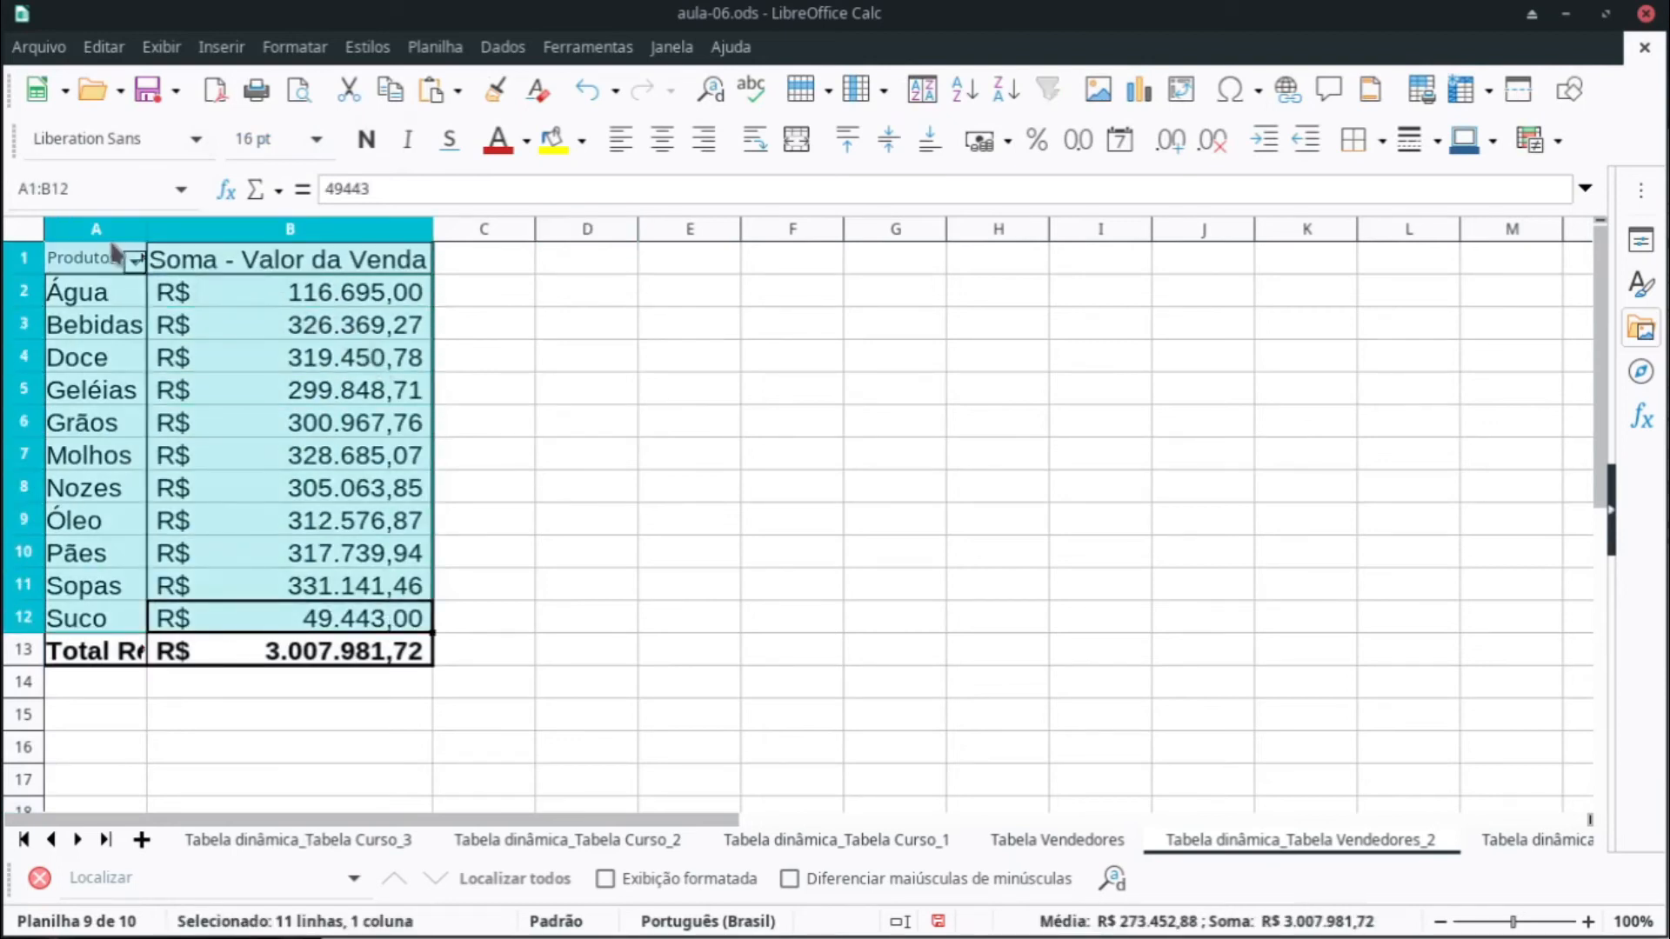
click(504, 48)
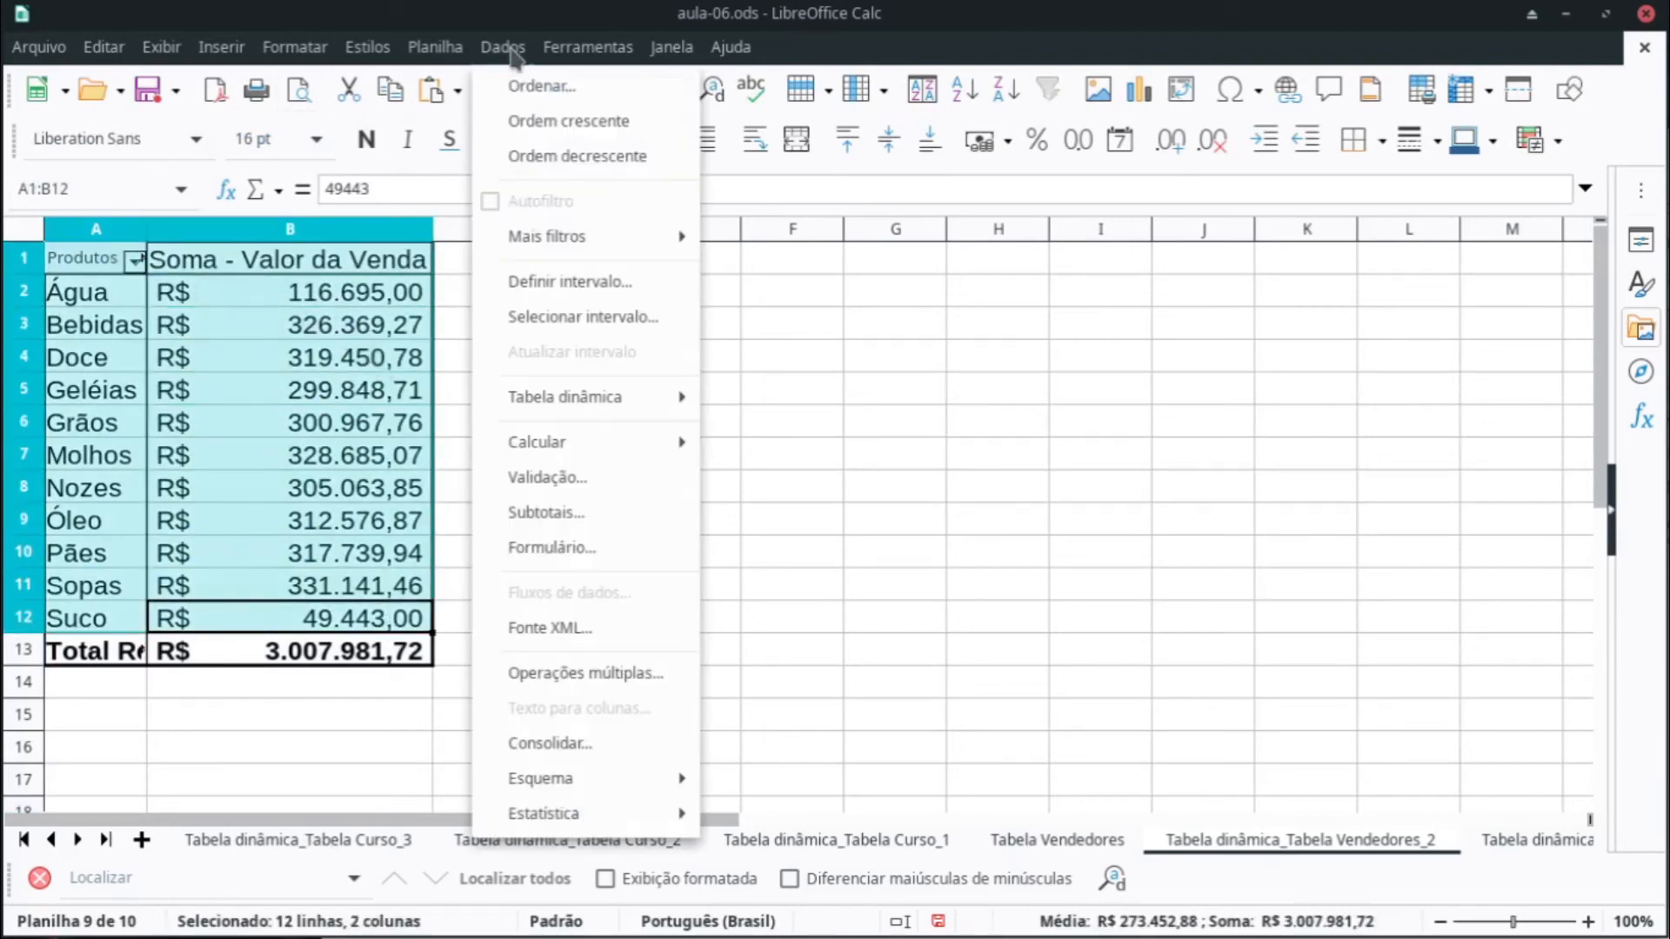
click(537, 127)
click(462, 664)
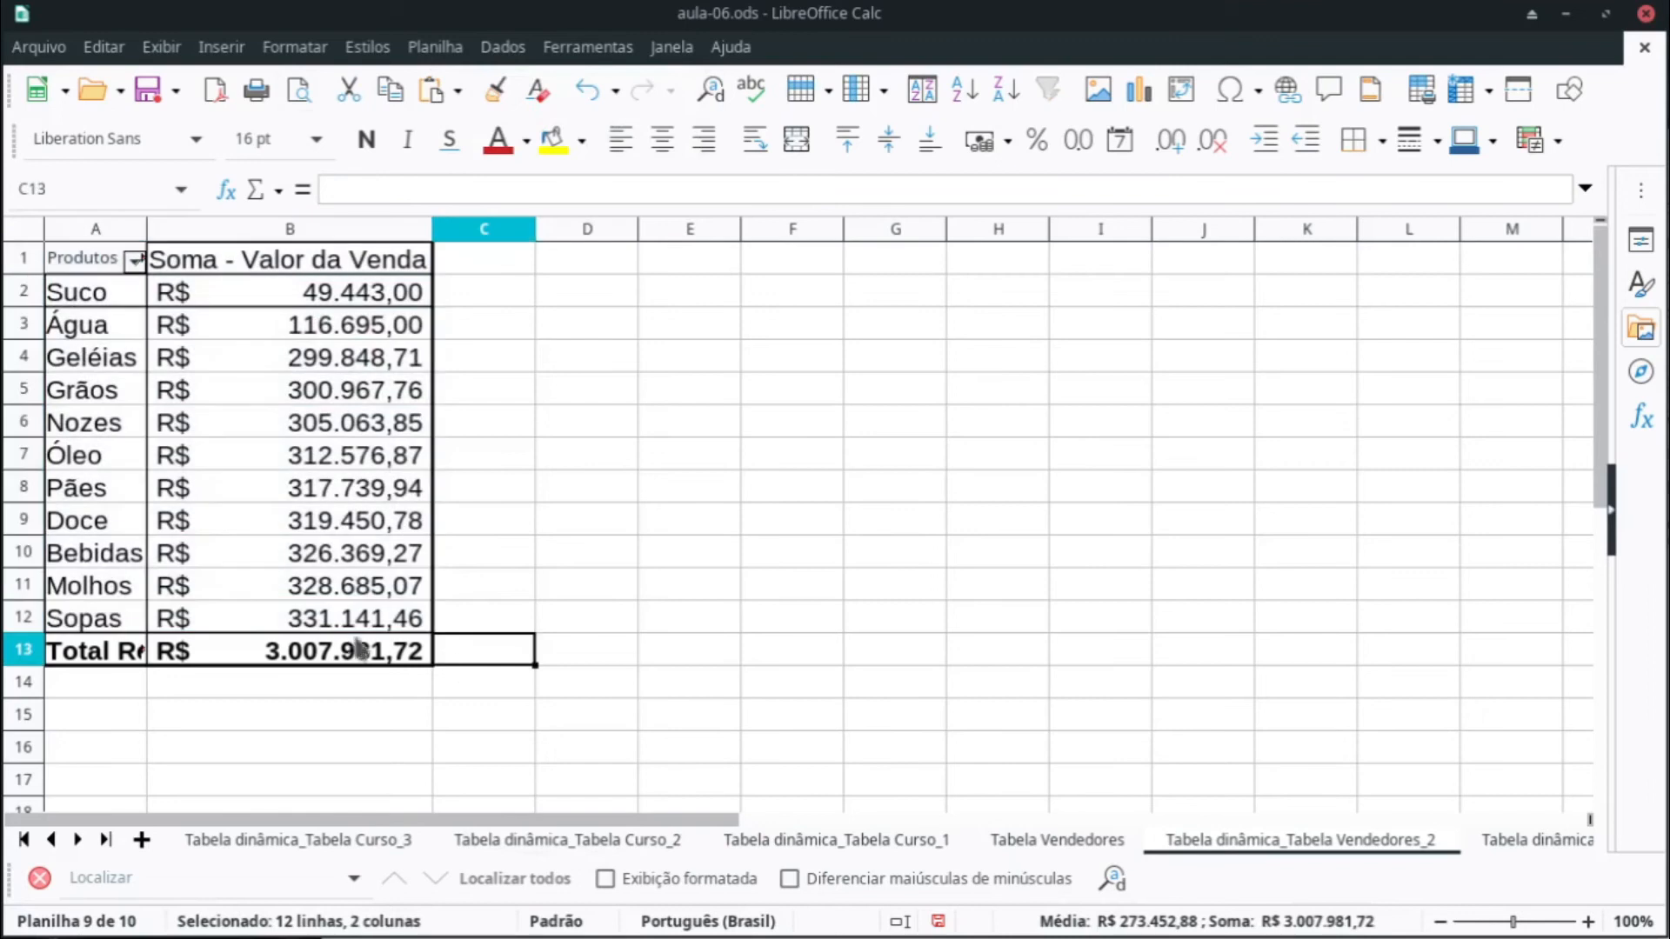
Step: Examine the product with the highest summed sale value in the sorted pivot table
drag(122, 623, 240, 624)
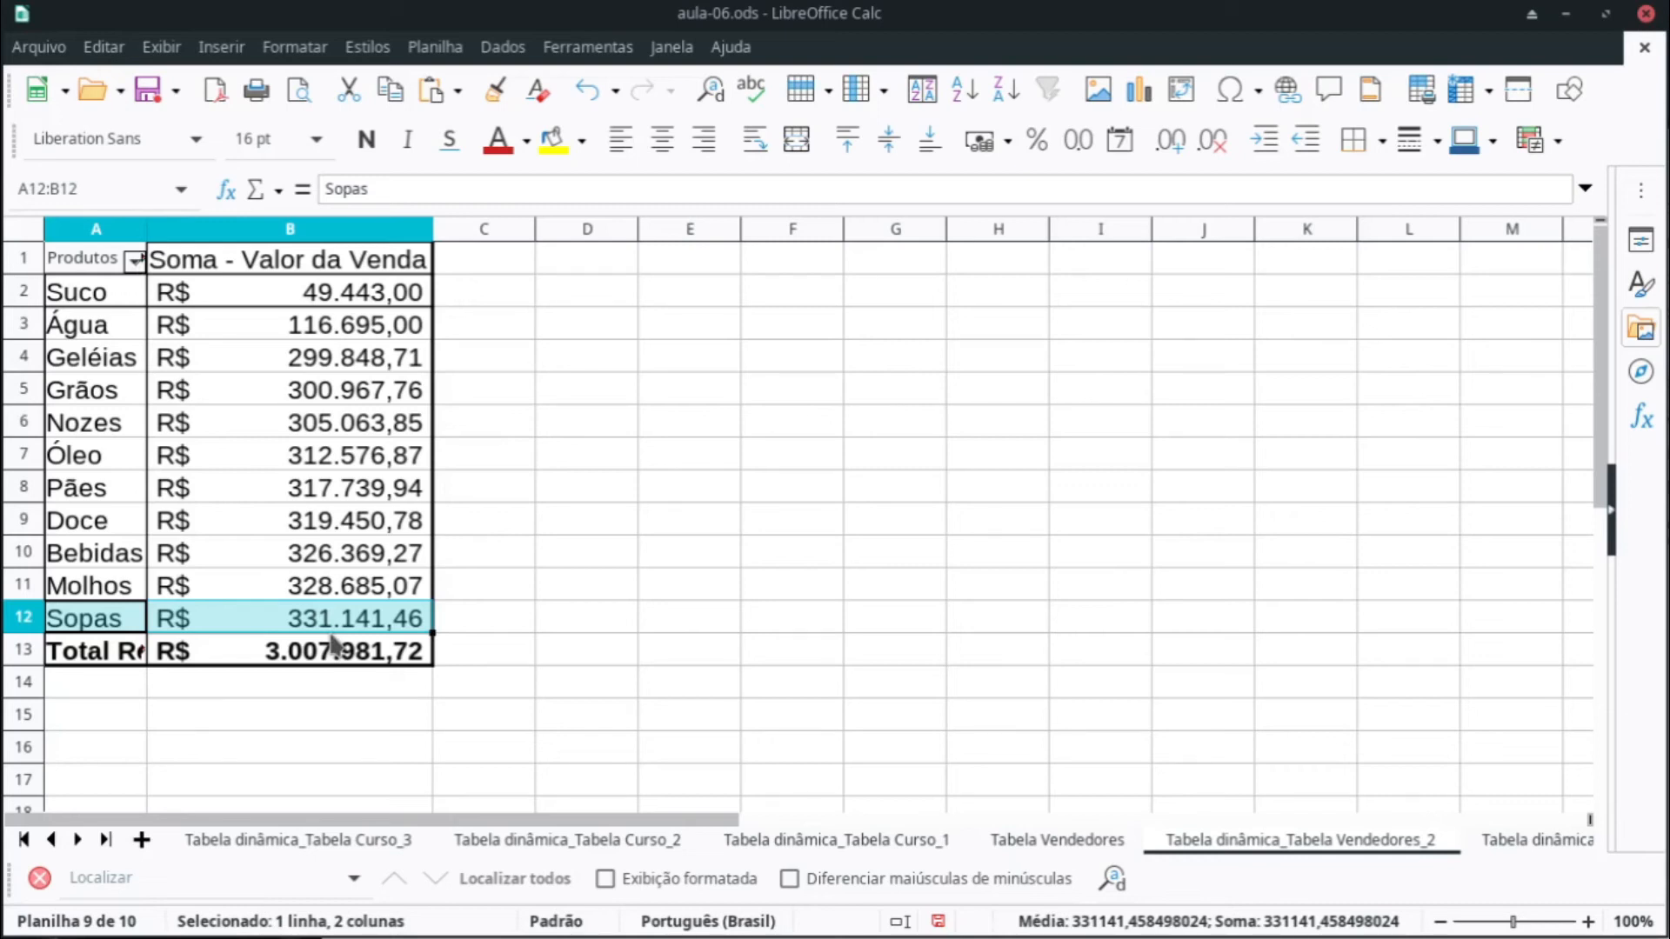
click(487, 661)
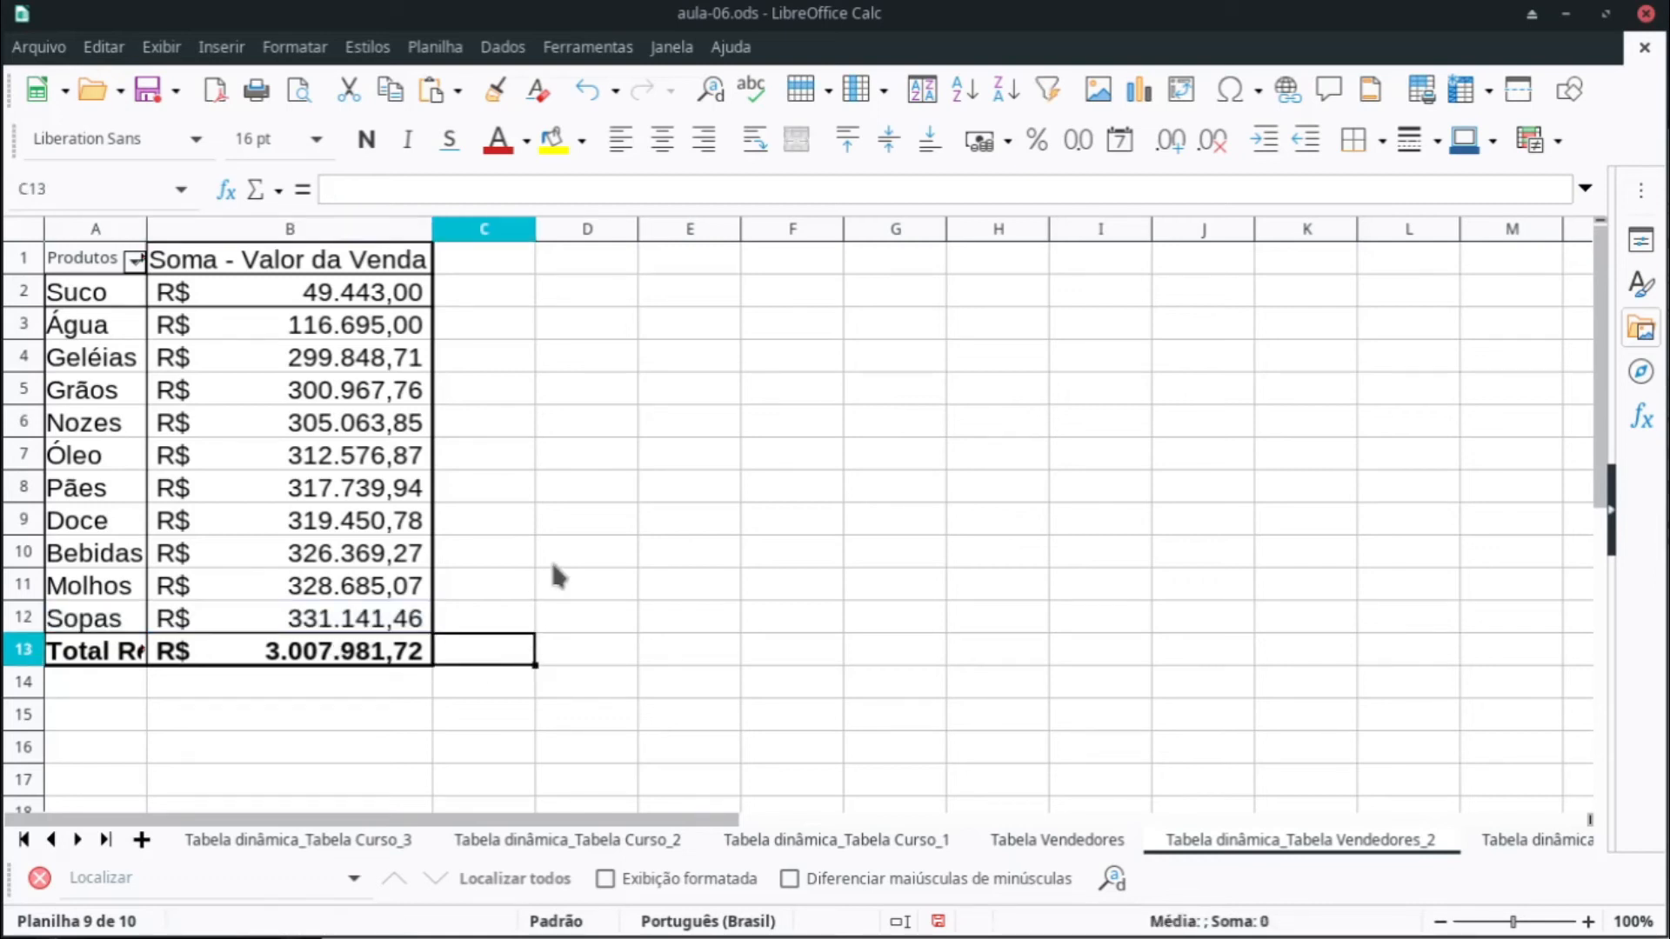
click(500, 618)
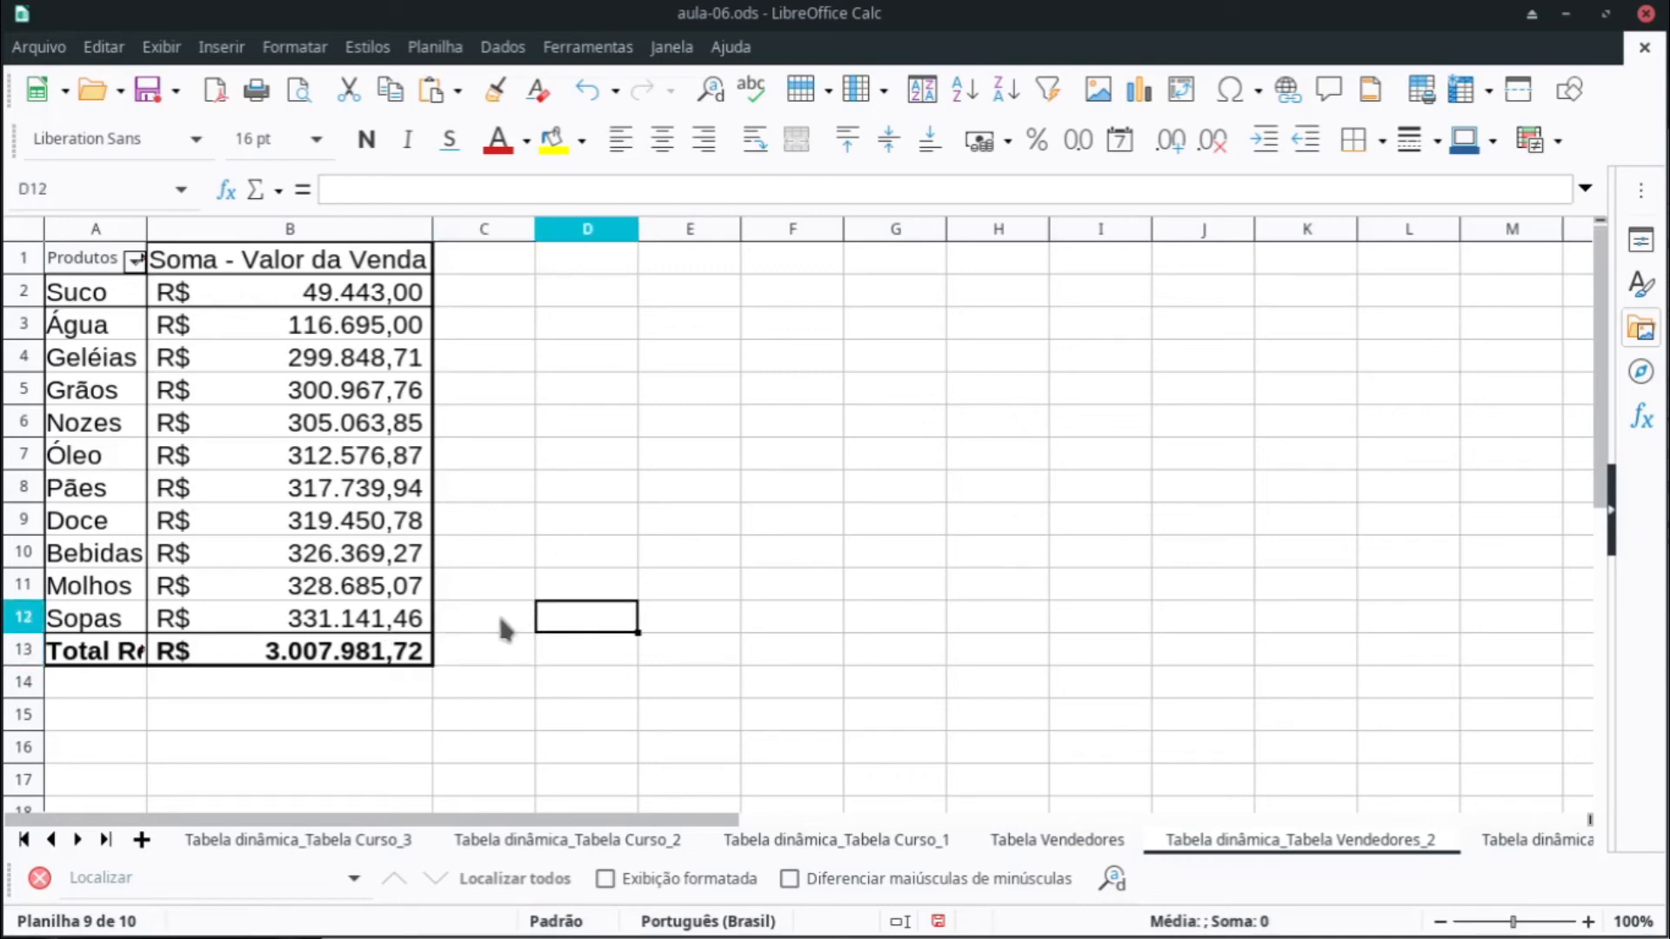
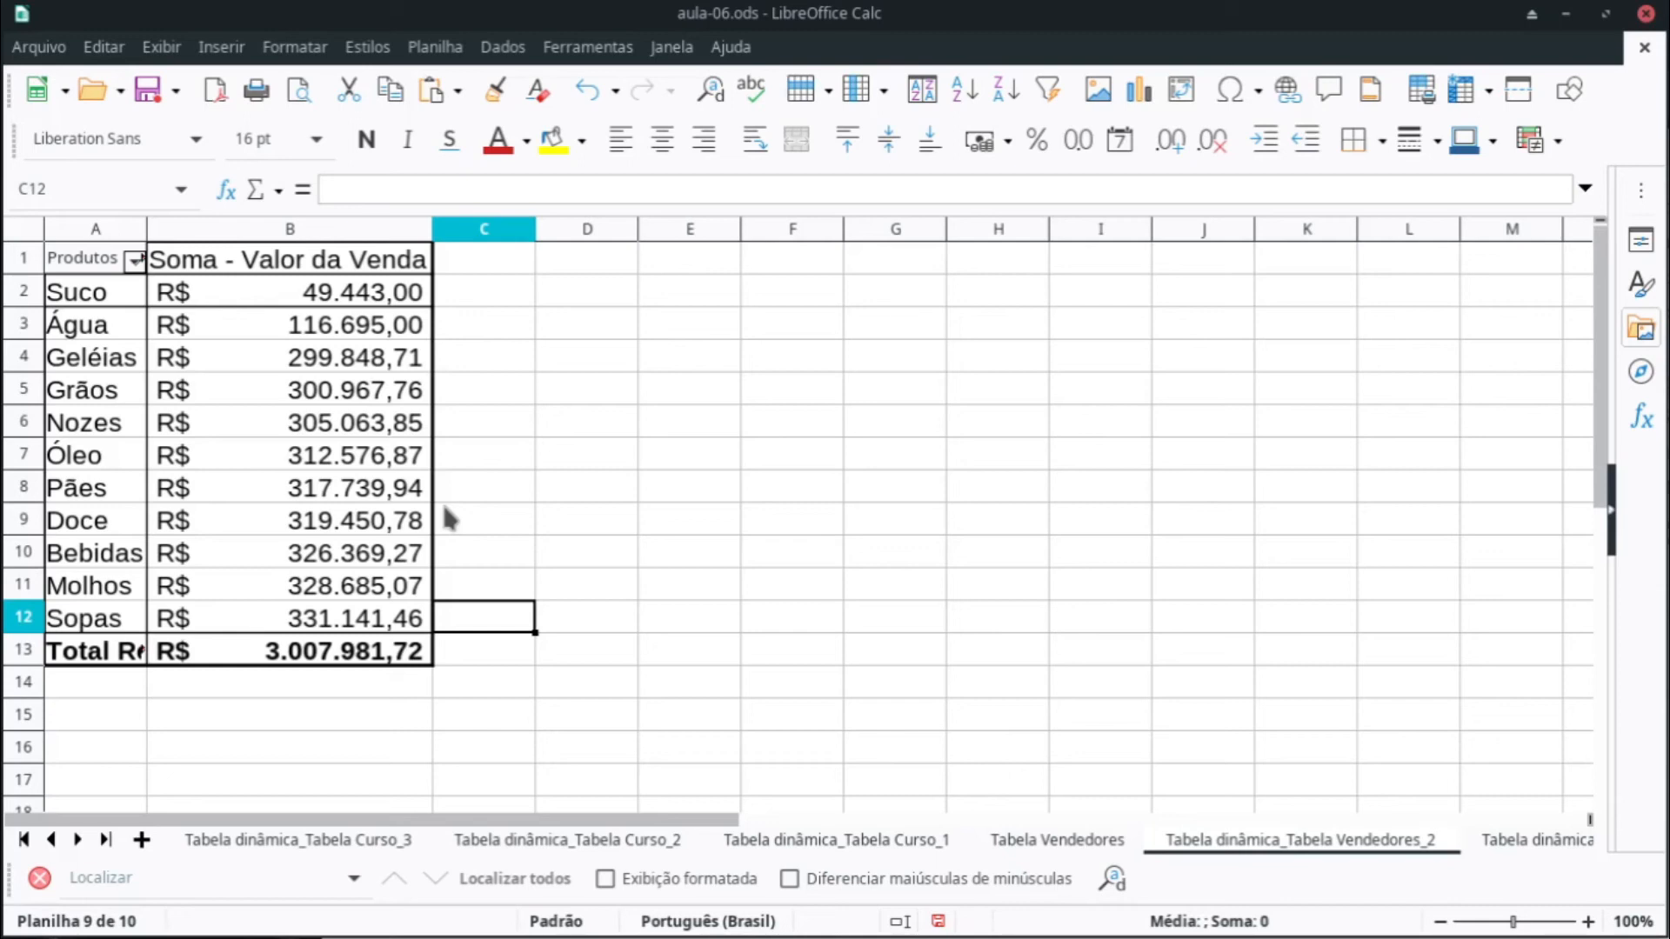
Step: Start a new pivot table from range A1:G1345 of the Tabela Vendedores sheet, using the current selection as data source
click(1077, 843)
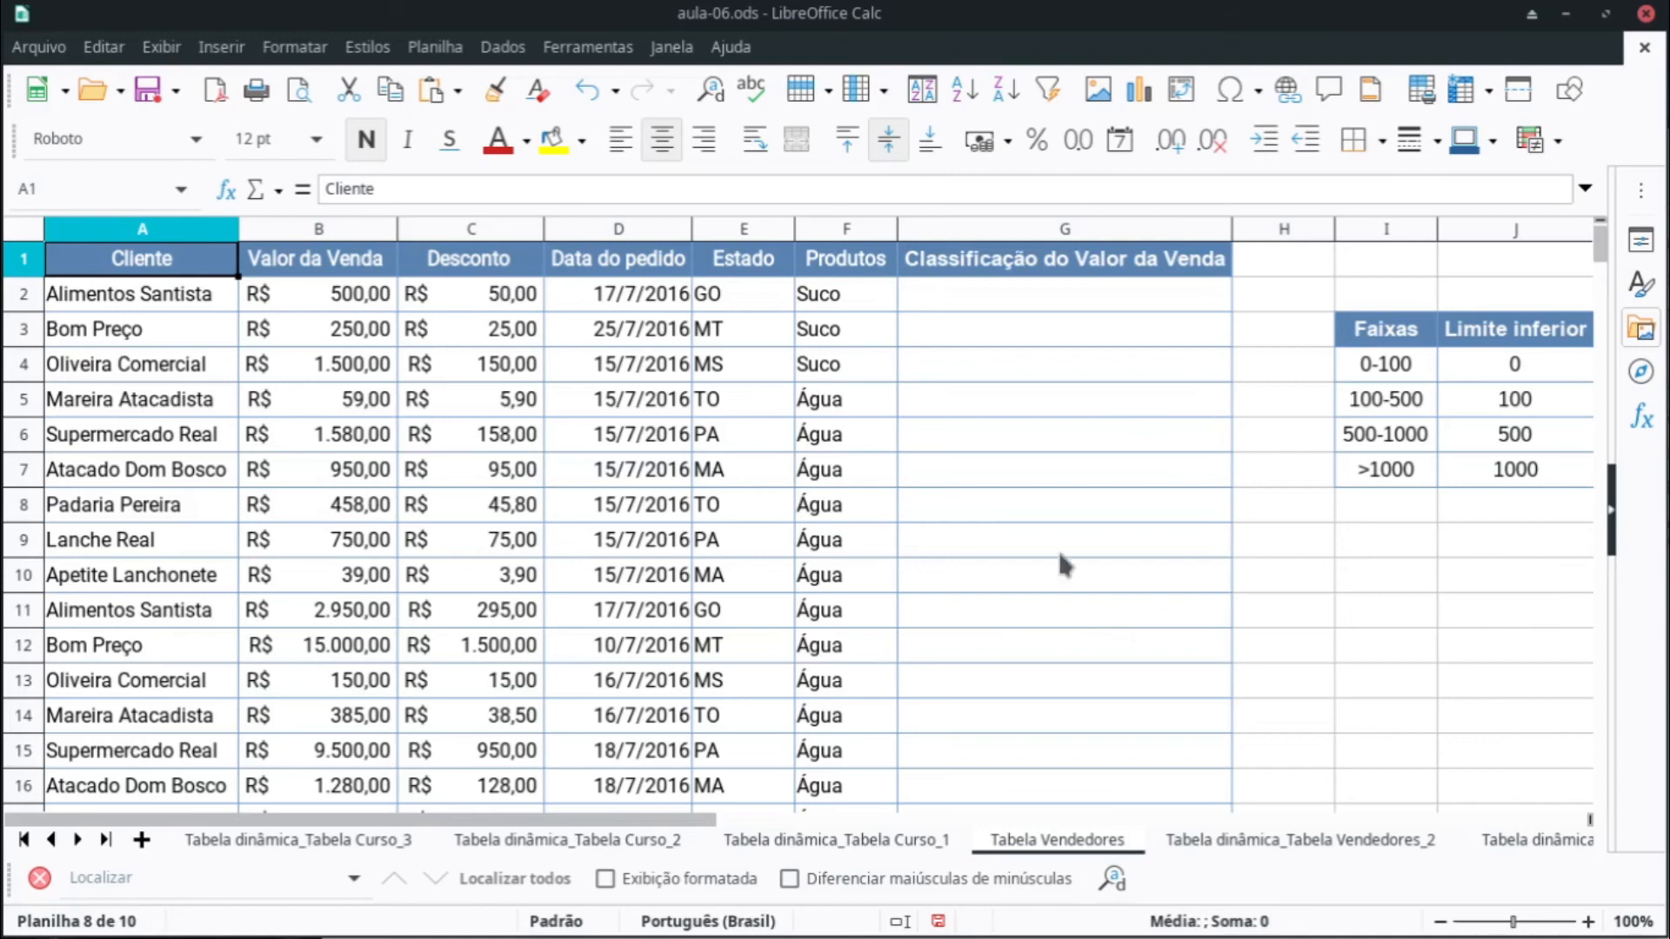
click(691, 300)
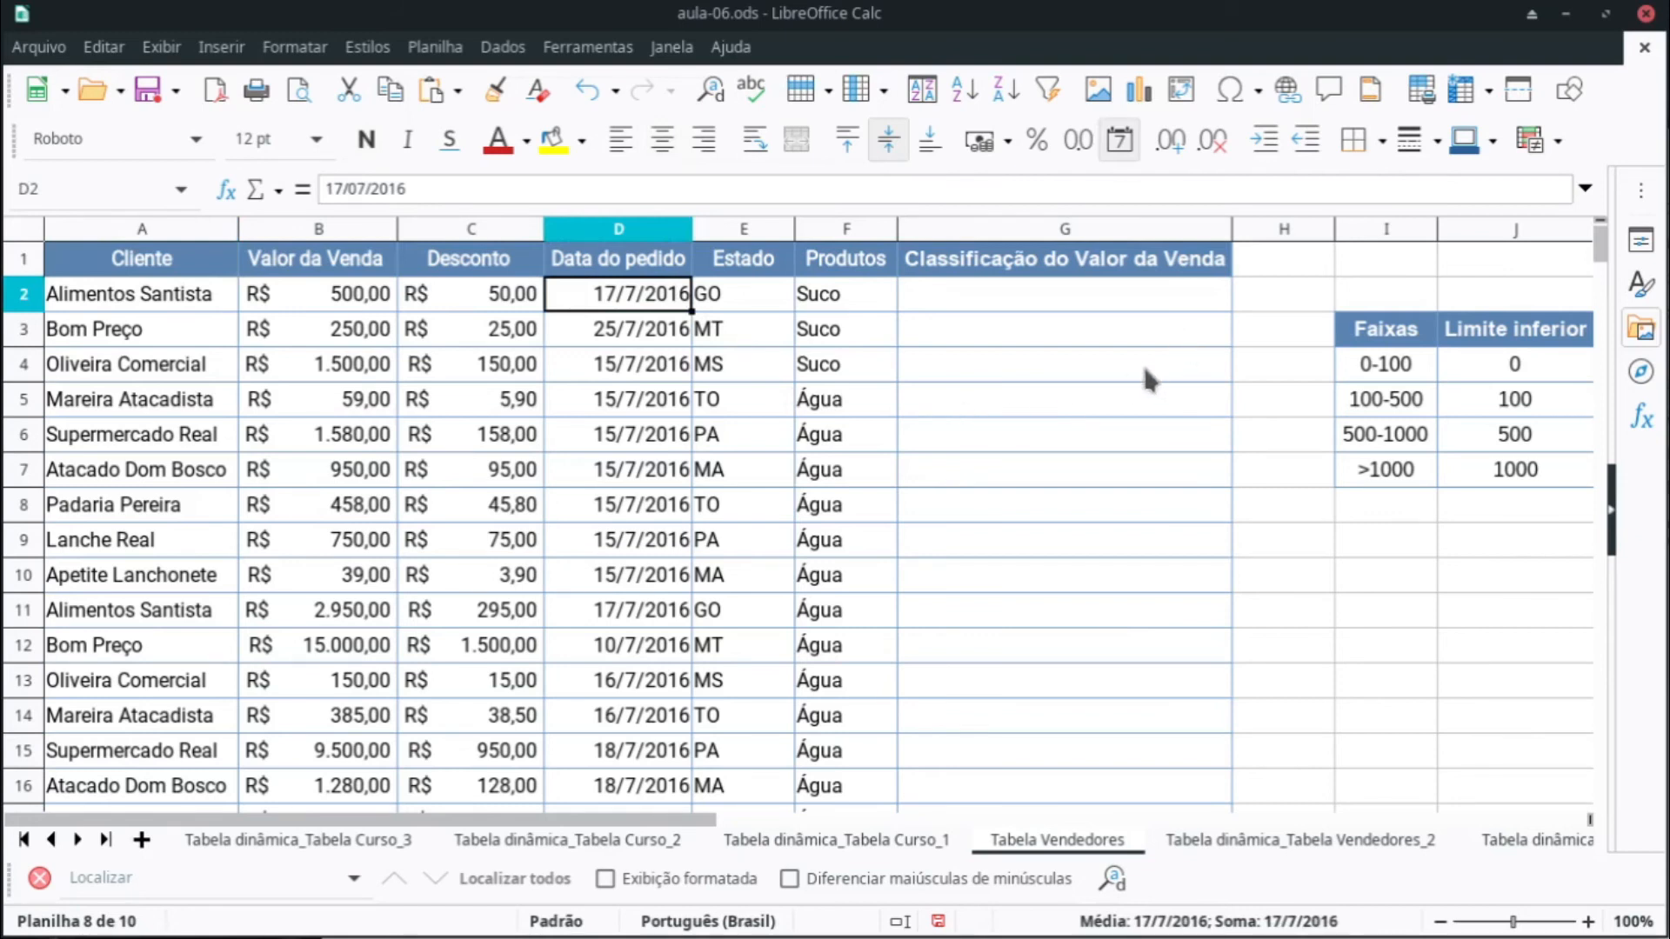
key(Up)
key(Left)
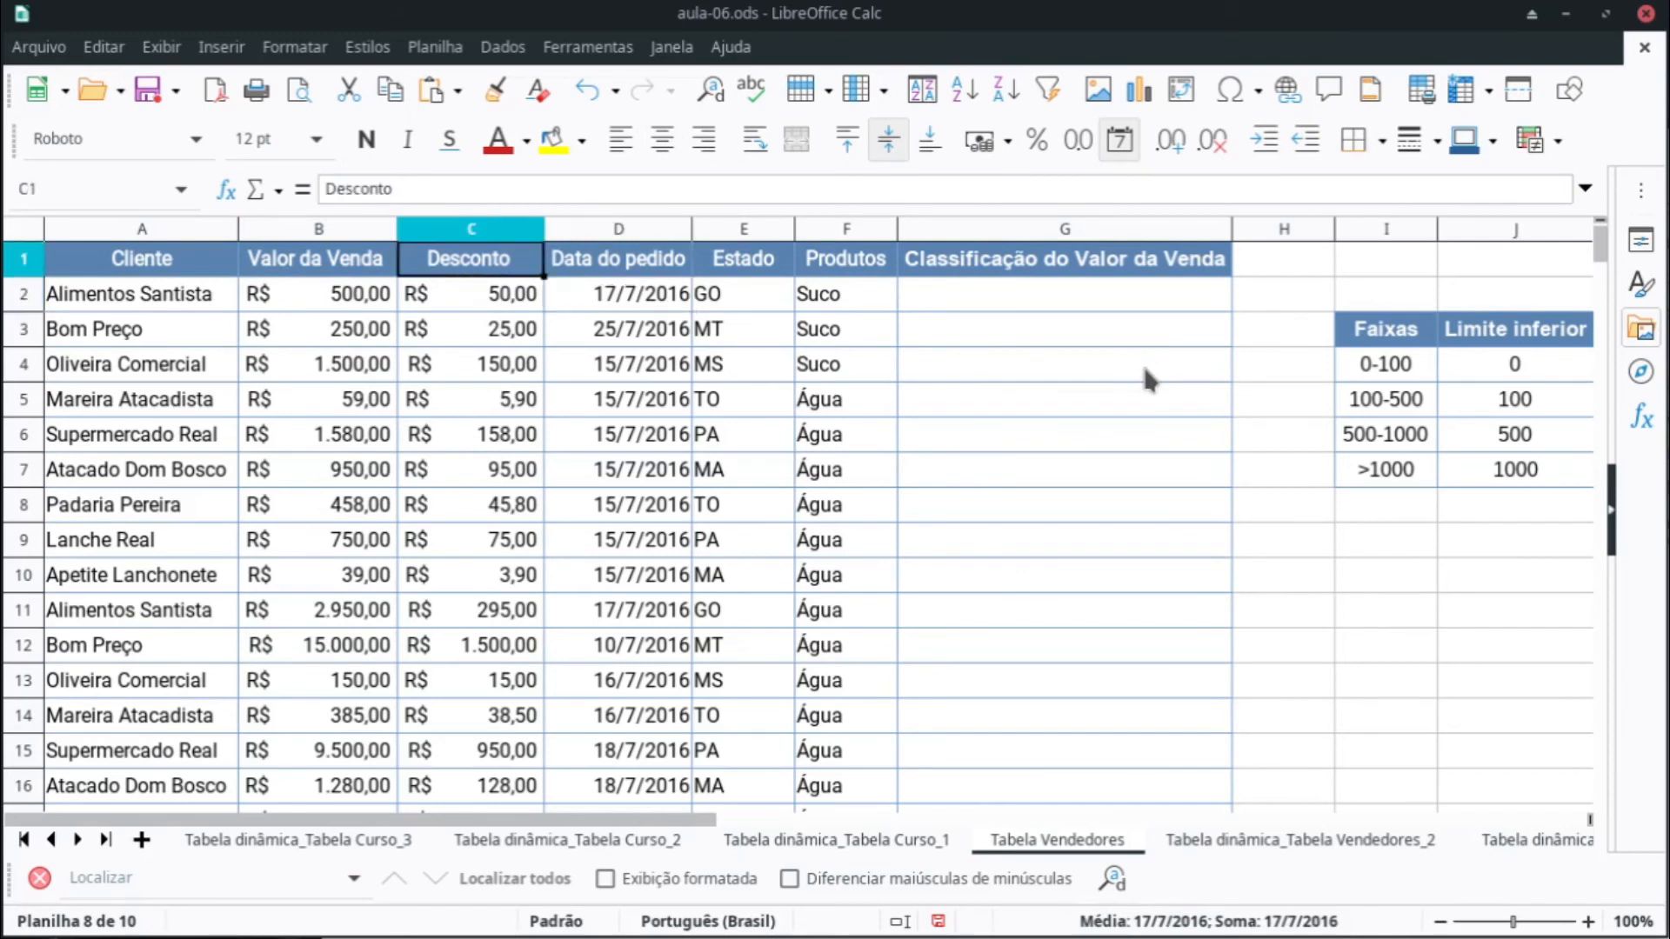
key(ctrl+Left)
key(ctrl+shift+Right)
key(ctrl+shift+Down)
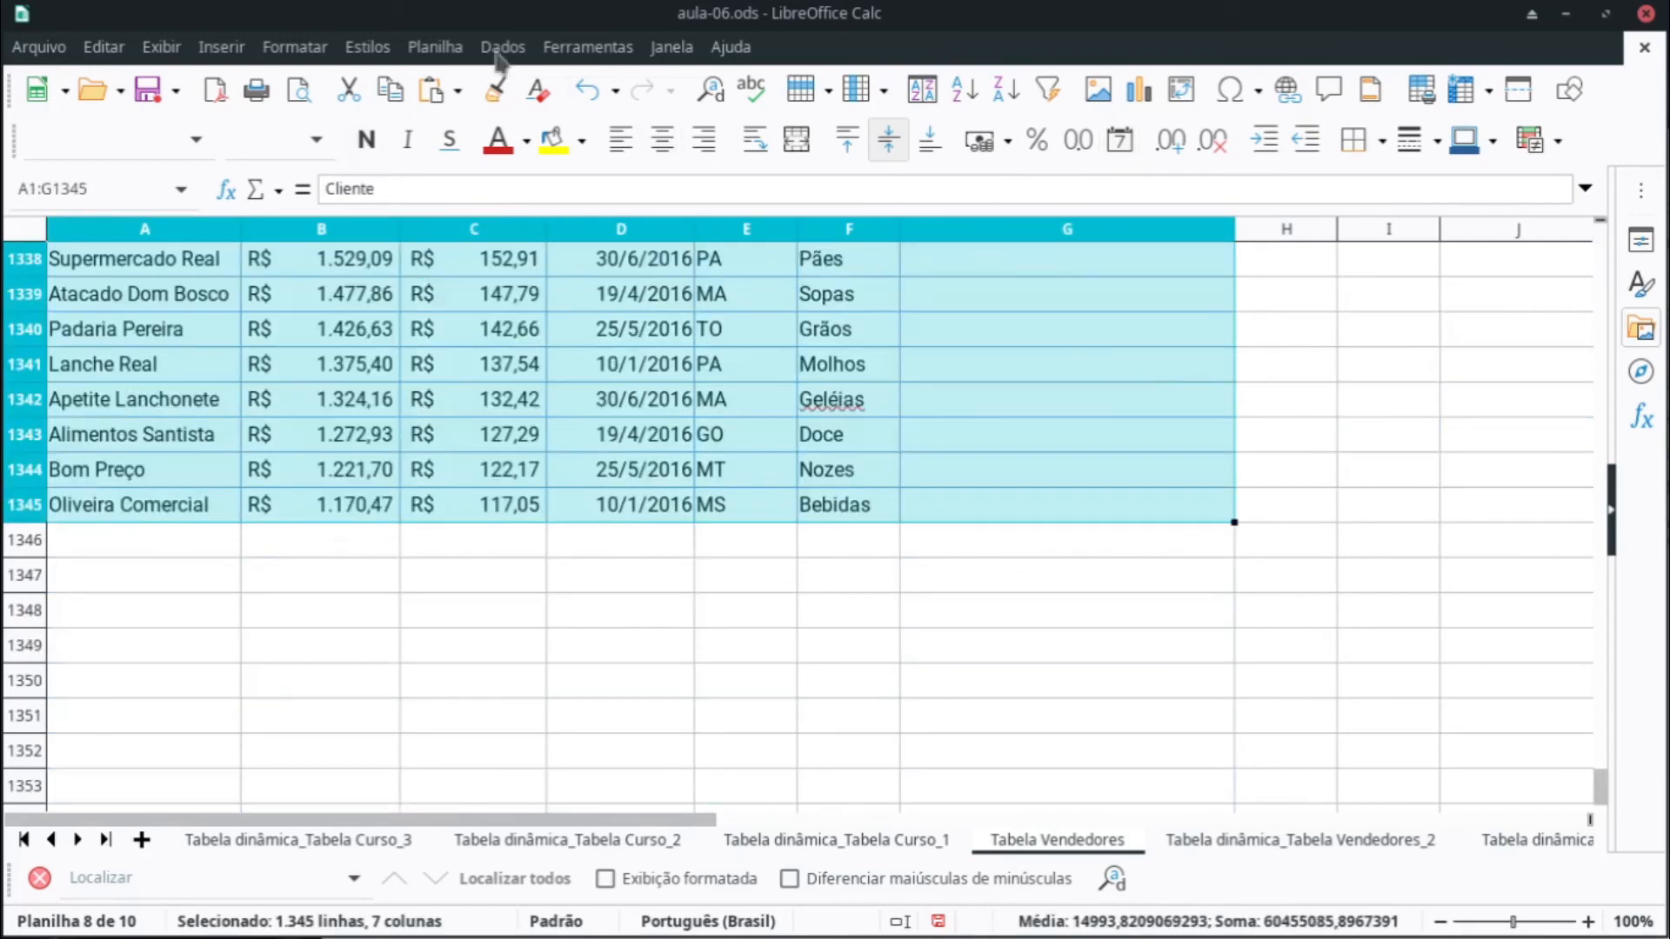
click(221, 47)
click(261, 156)
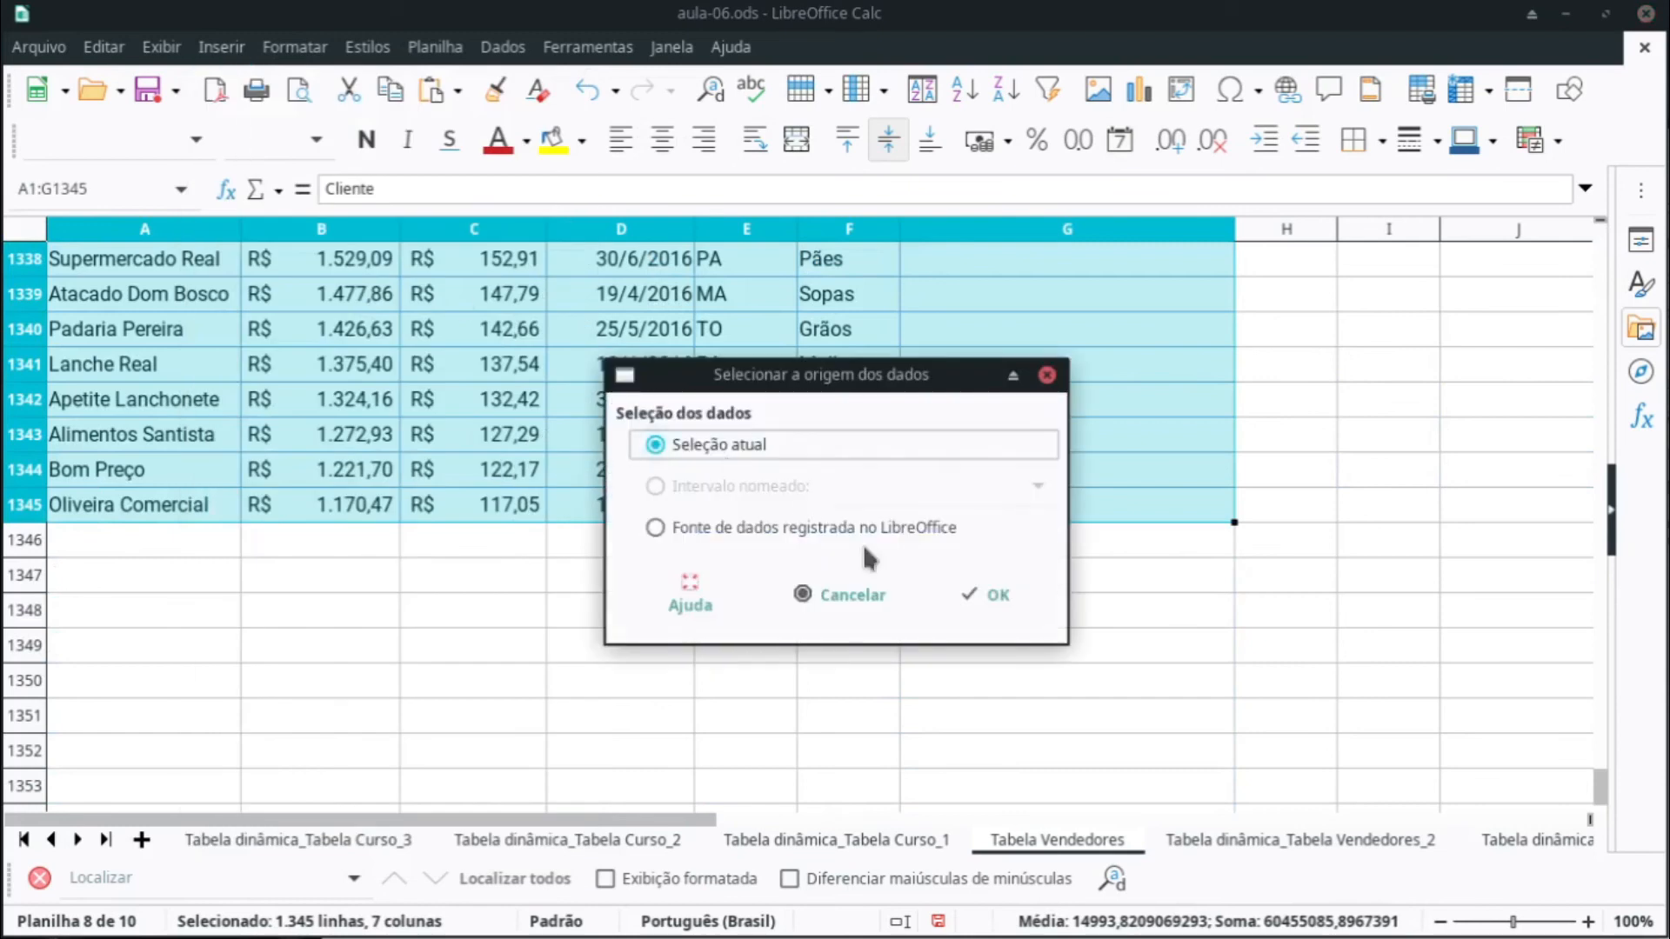
click(985, 595)
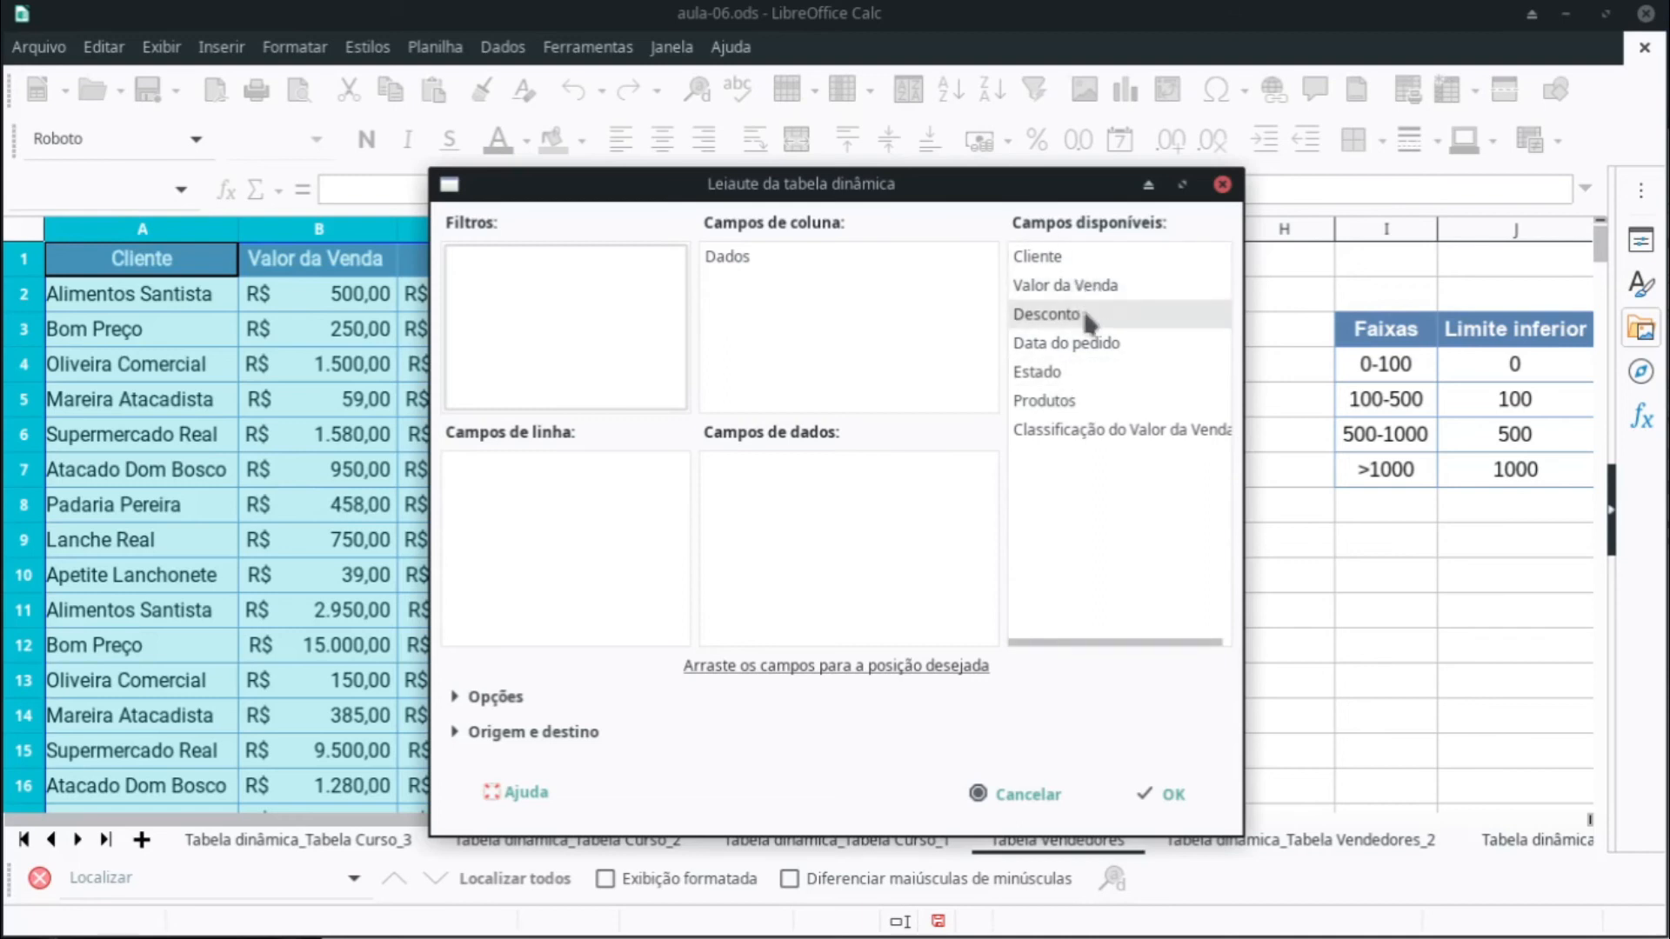
Step: Lay out the pivot table with Valor da Venda as data using the Contagem function and Data do pedido as row field, and create it
click(1100, 287)
drag(1099, 290, 813, 508)
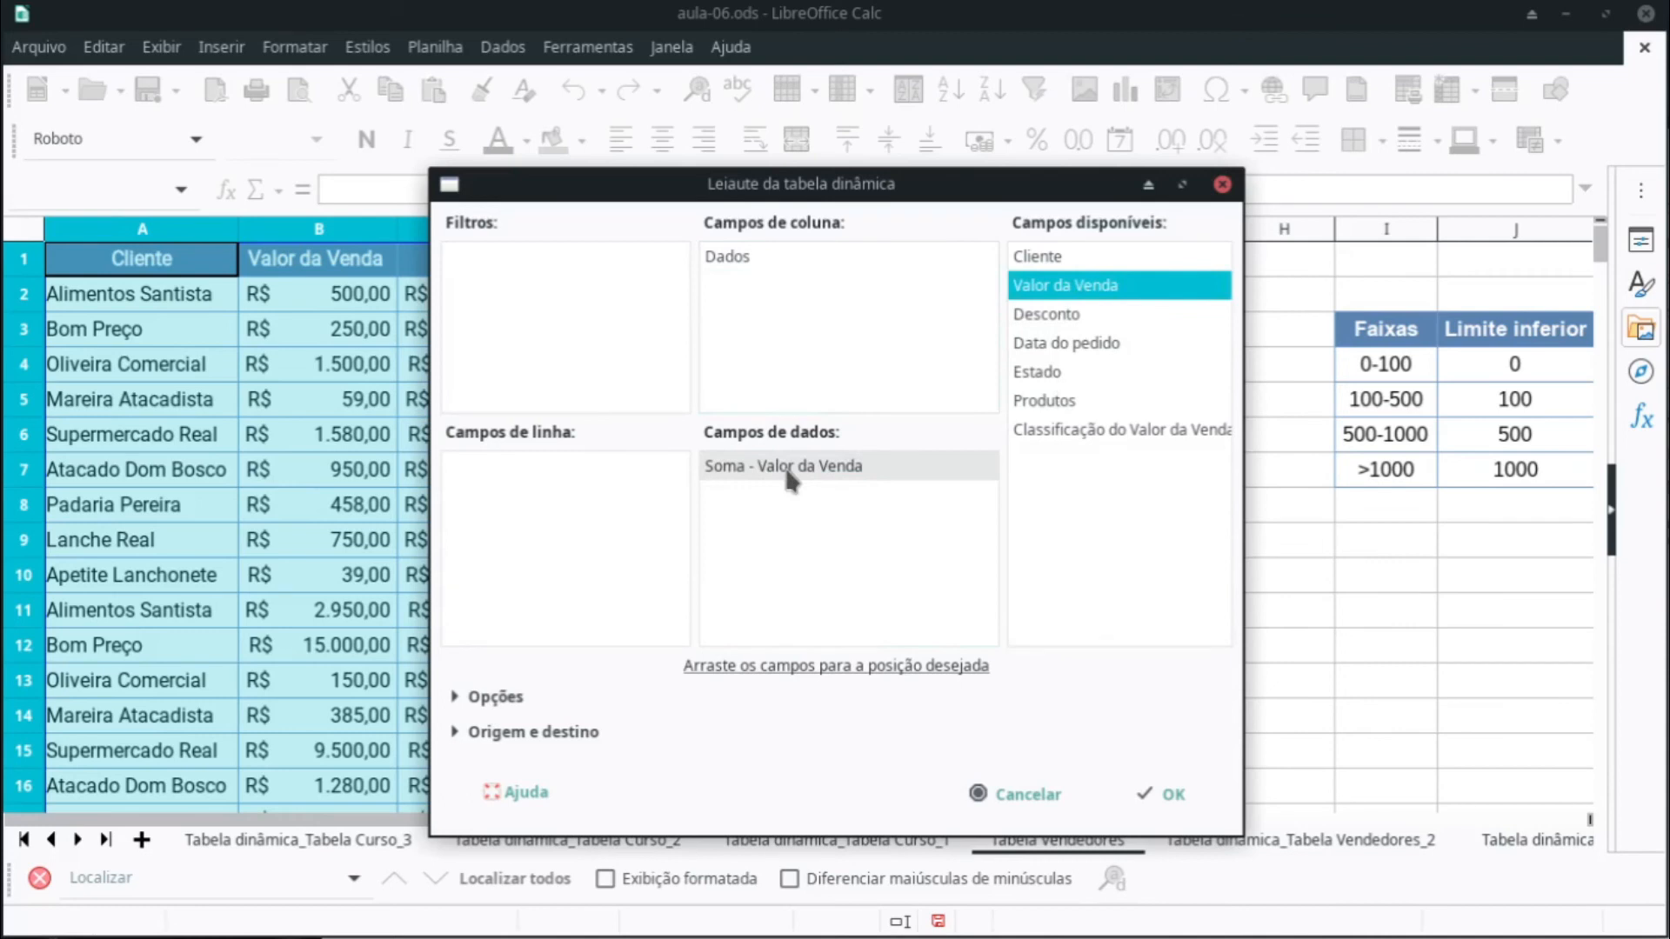
double_click(787, 478)
click(746, 398)
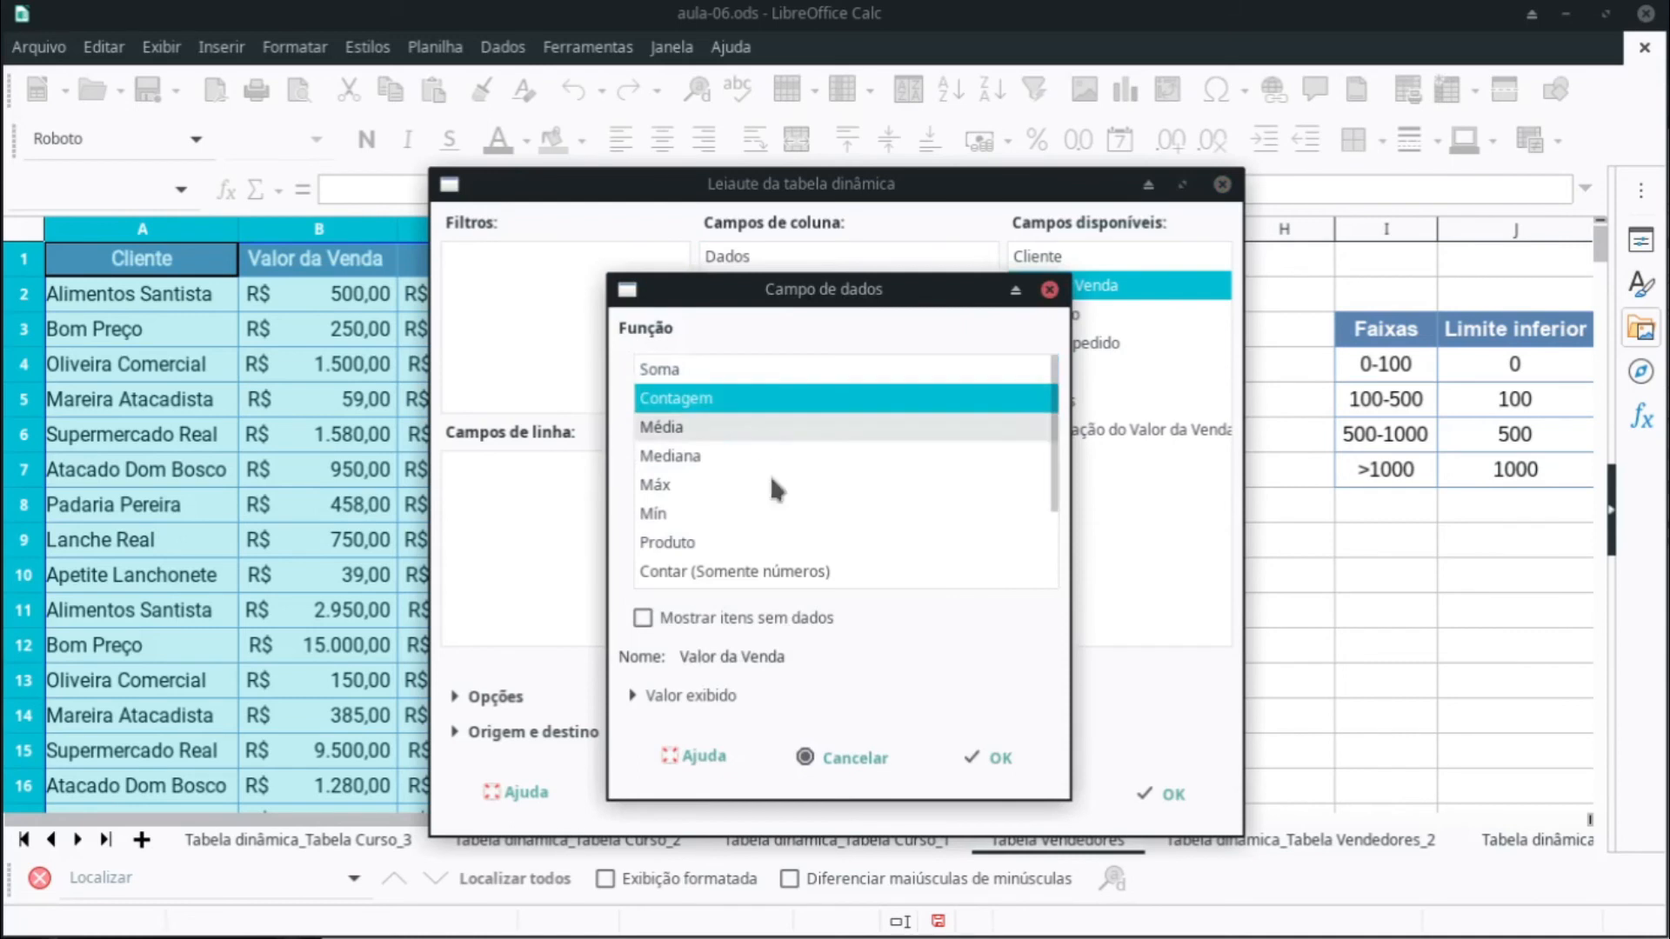
click(948, 757)
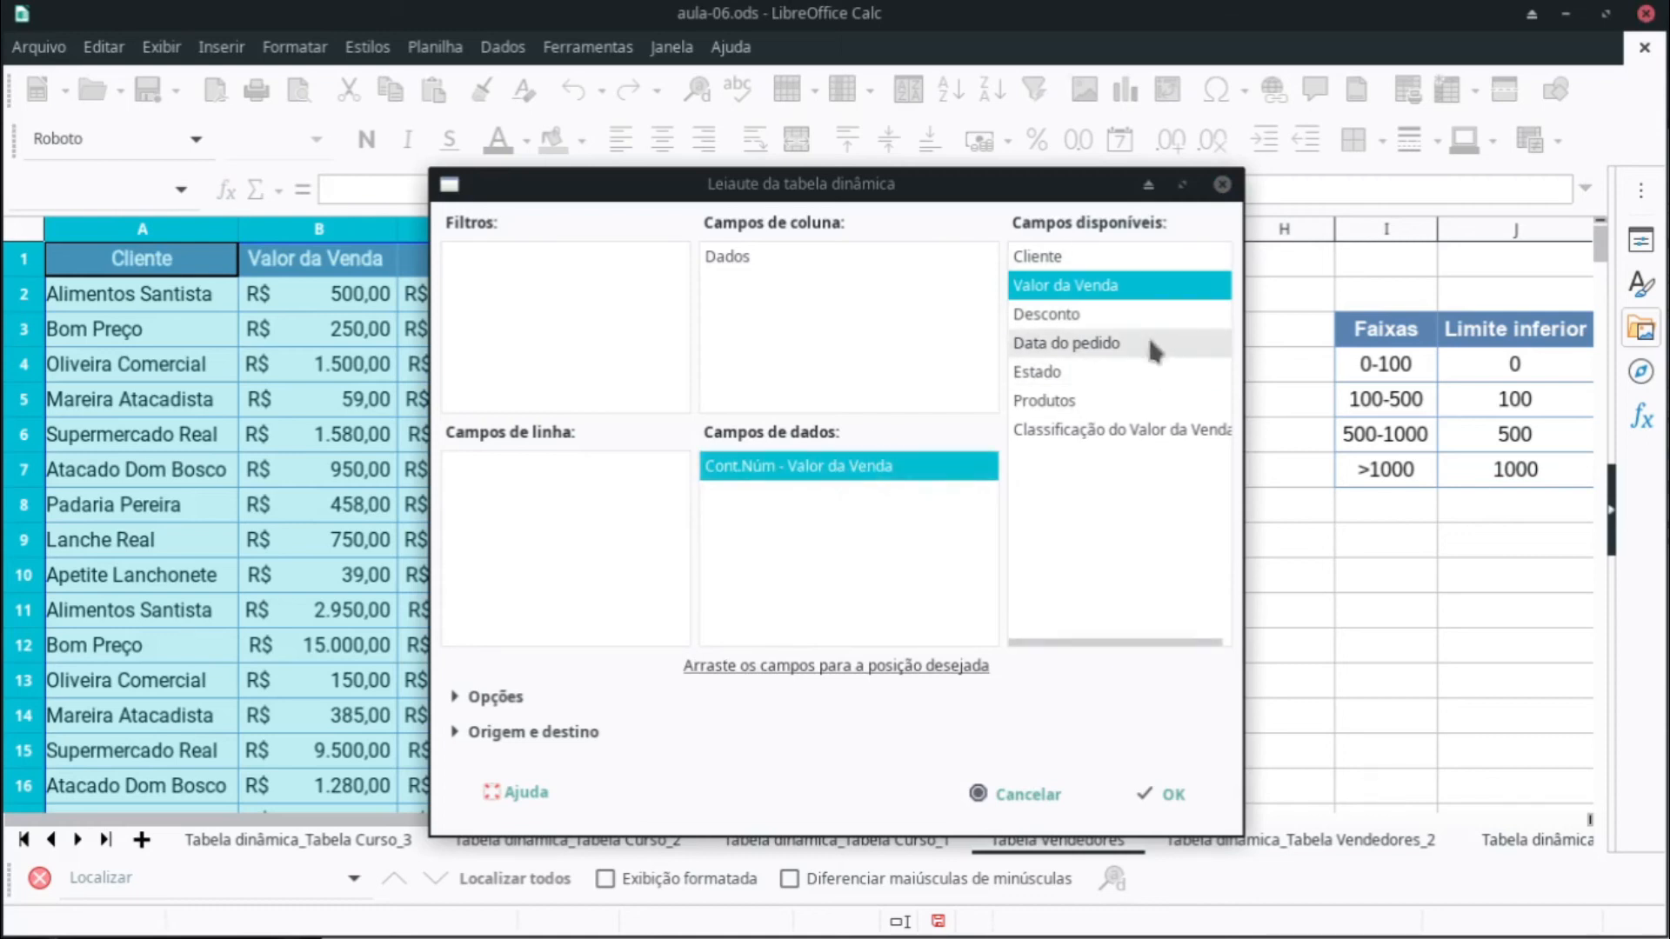
drag(1125, 348, 523, 456)
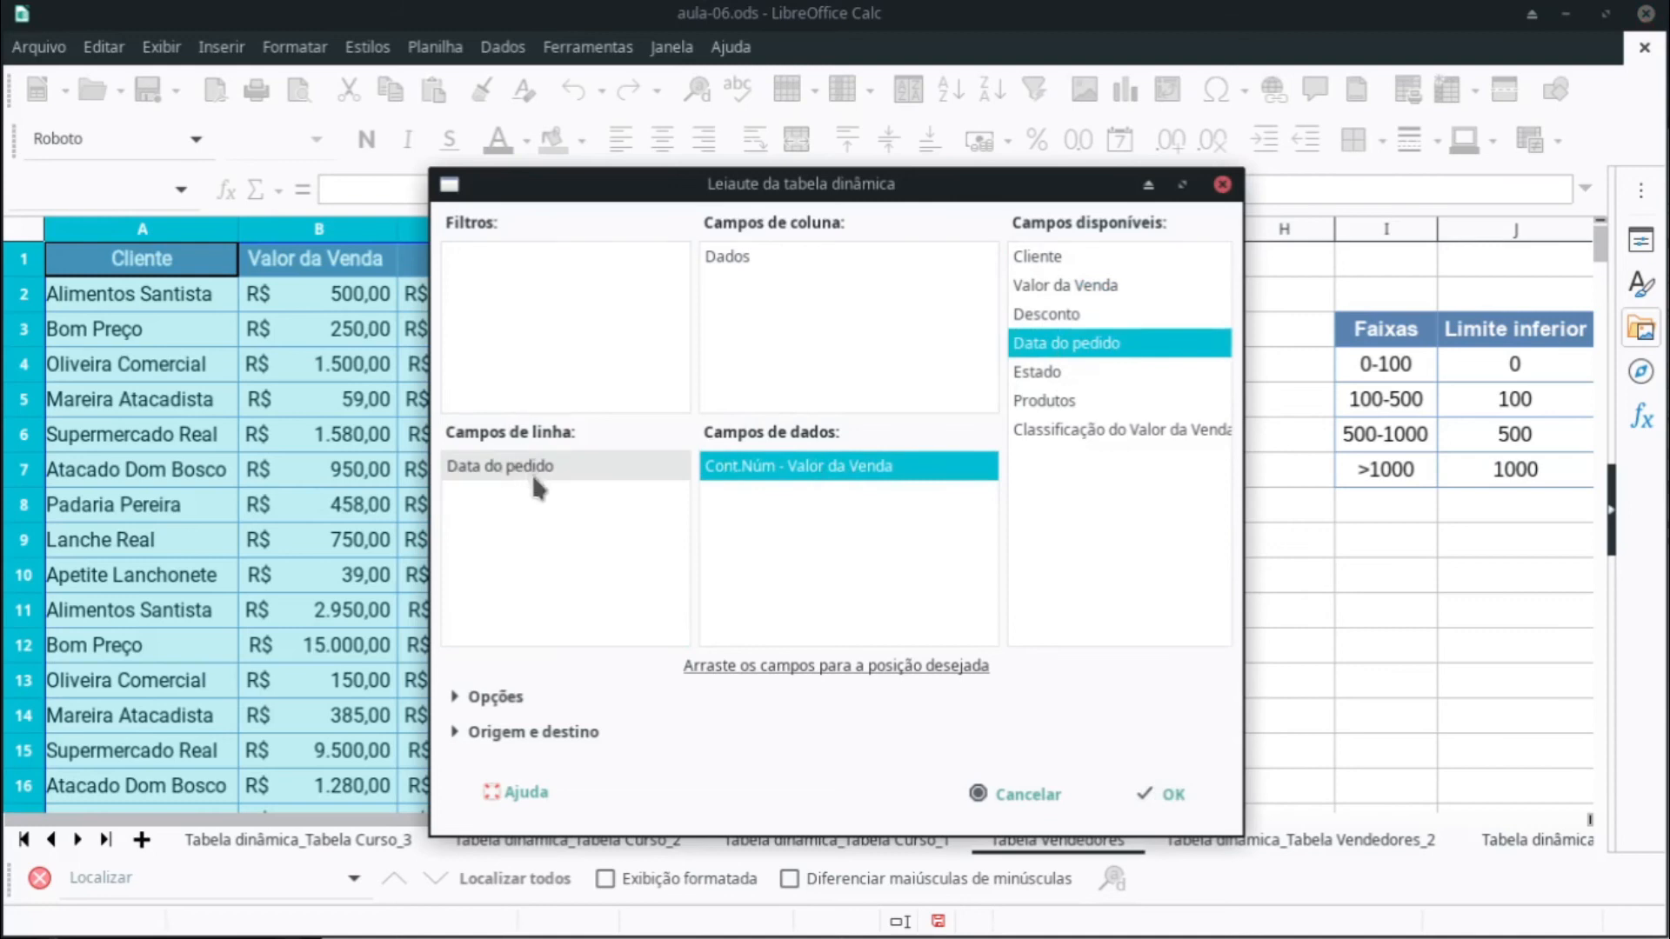
click(1140, 792)
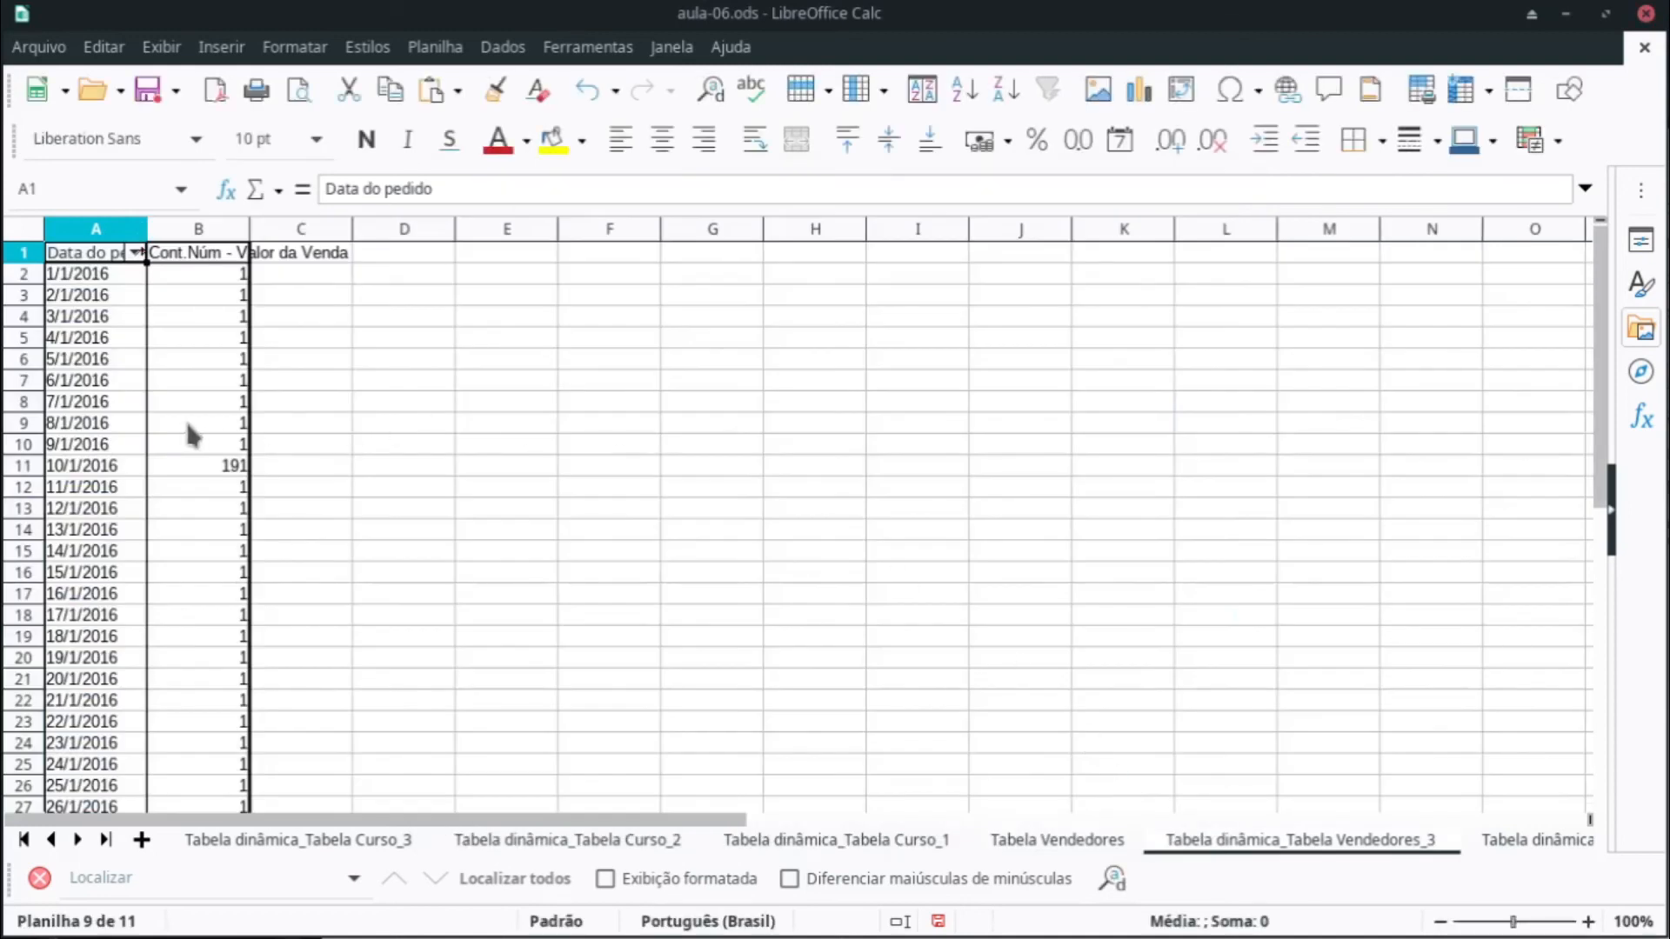
Step: Review the number of sales per order date in the new pivot table and the commands available for a date cell
scroll(173, 527, down, 13)
scroll(174, 533, down, 20)
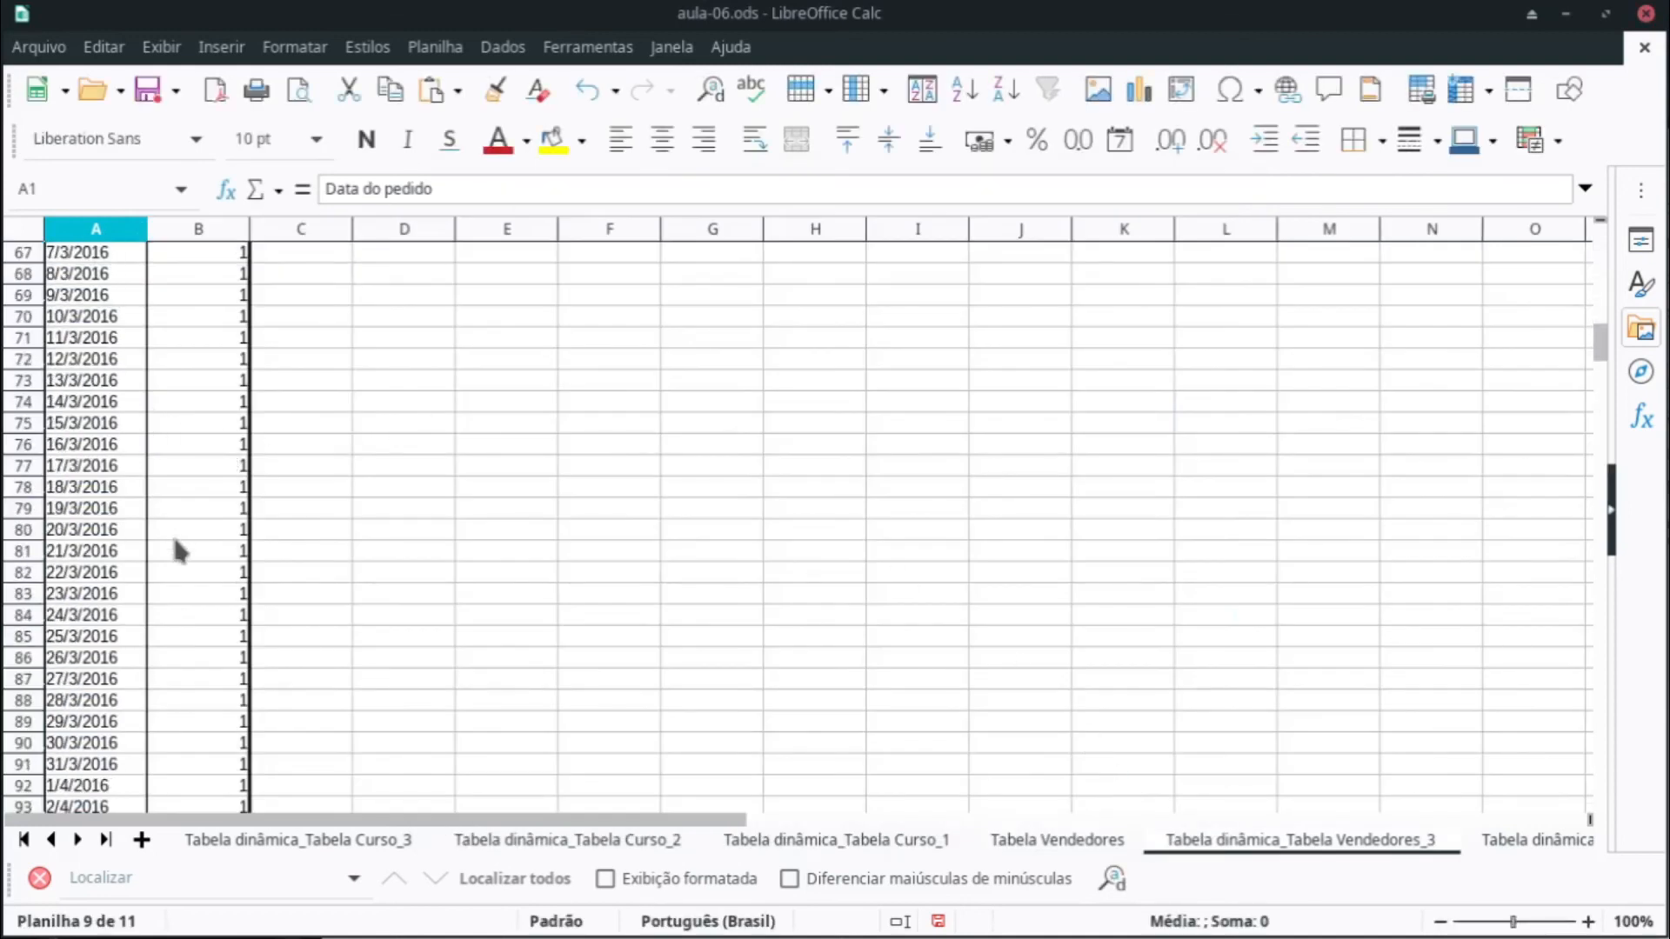
scroll(174, 534, up, 16)
scroll(180, 536, up, 20)
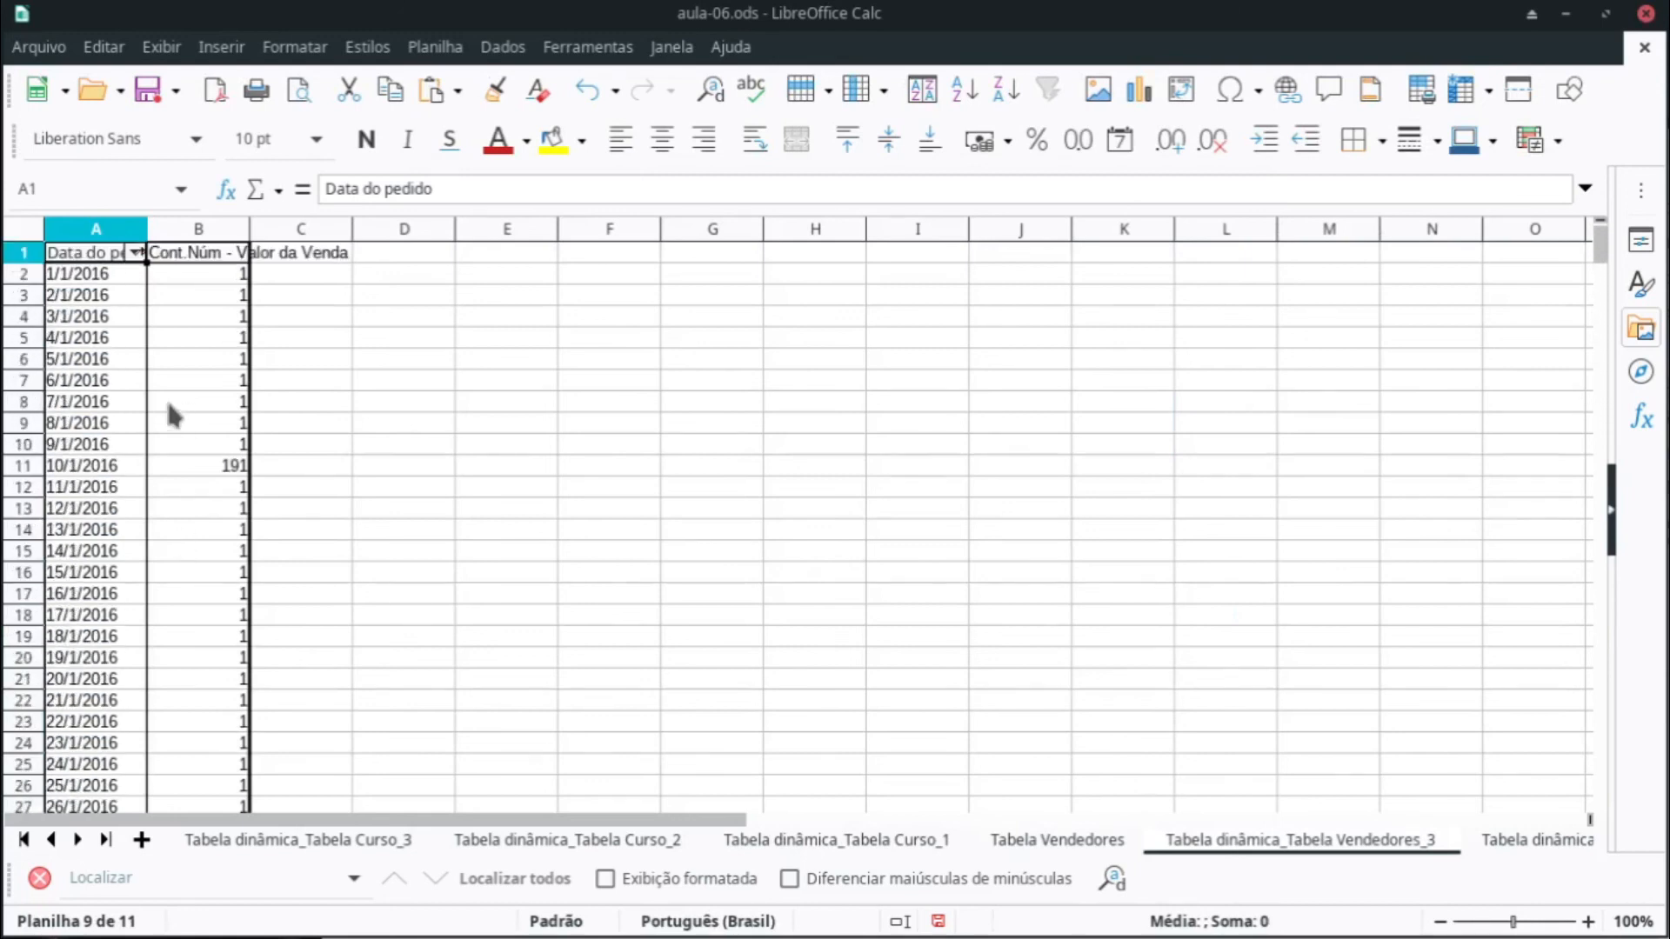
right_click(102, 380)
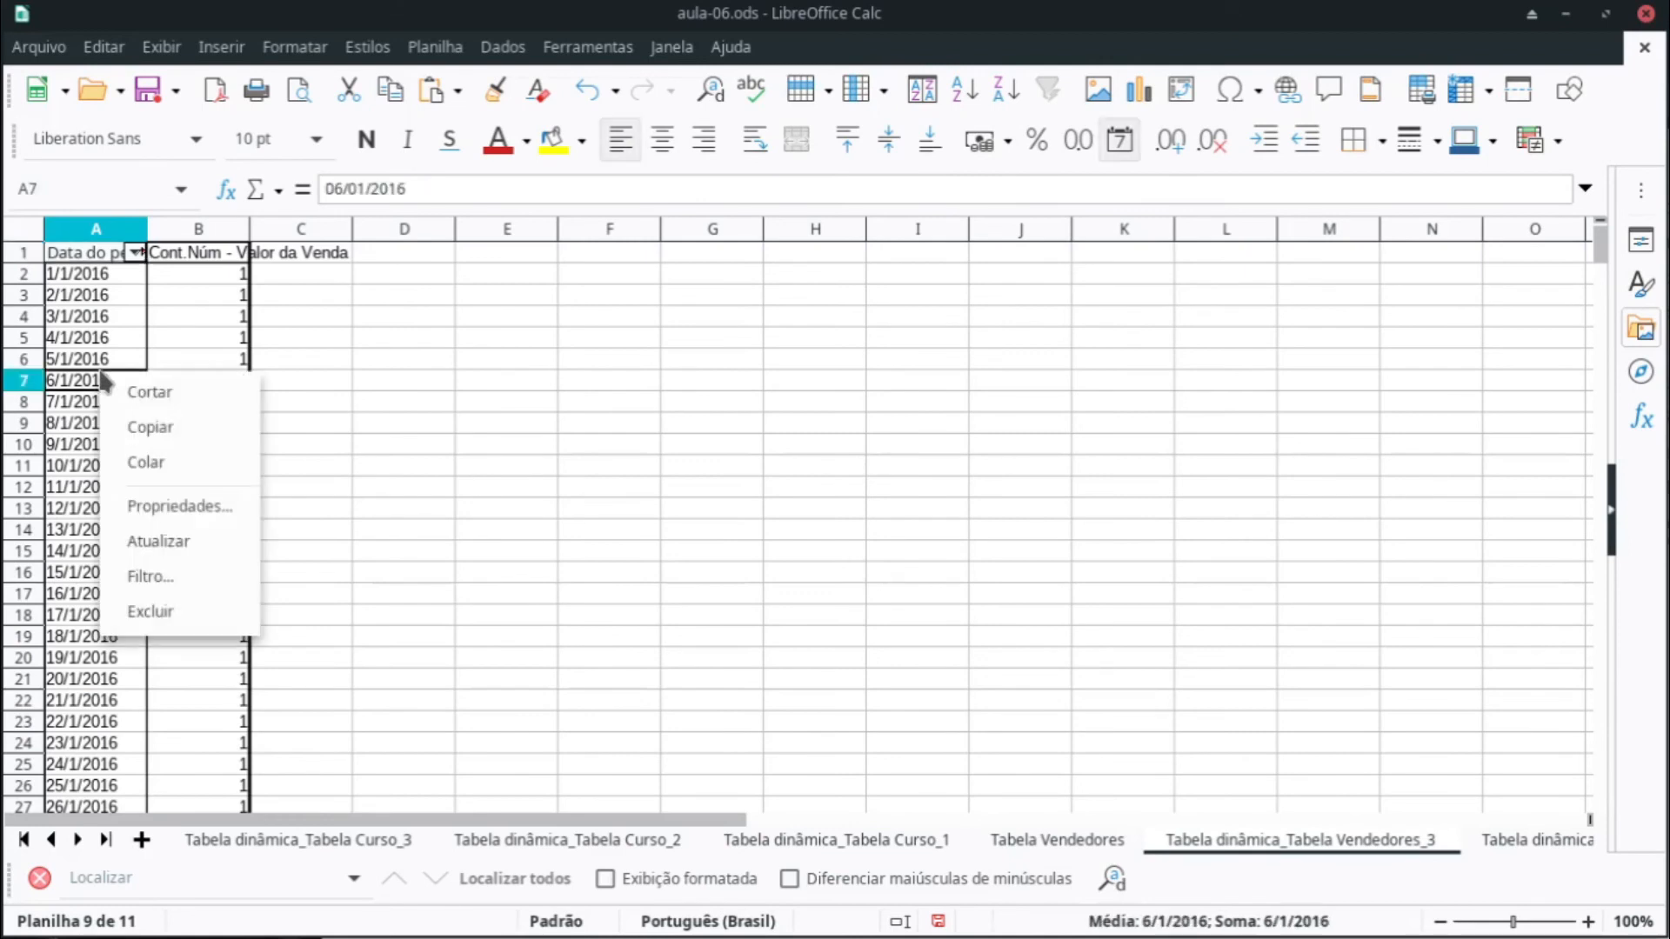
click(106, 341)
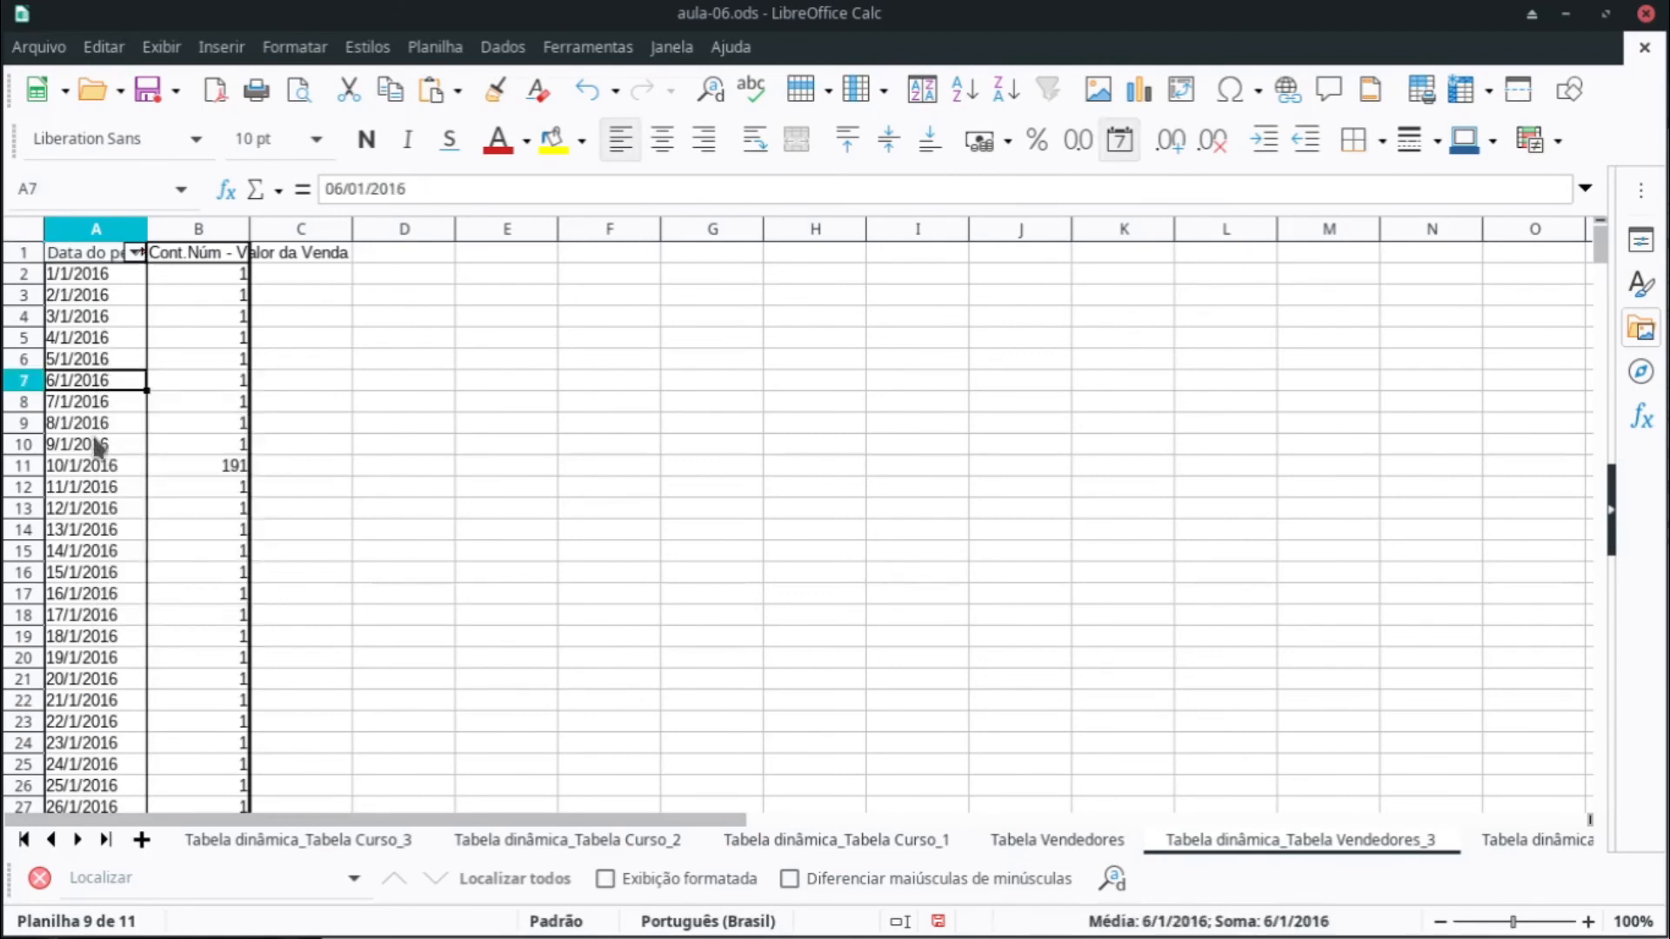
Step: Review the options for grouping the pivot table's order dates, including the Dias and Meses intervals, without applying them
click(100, 443)
click(102, 339)
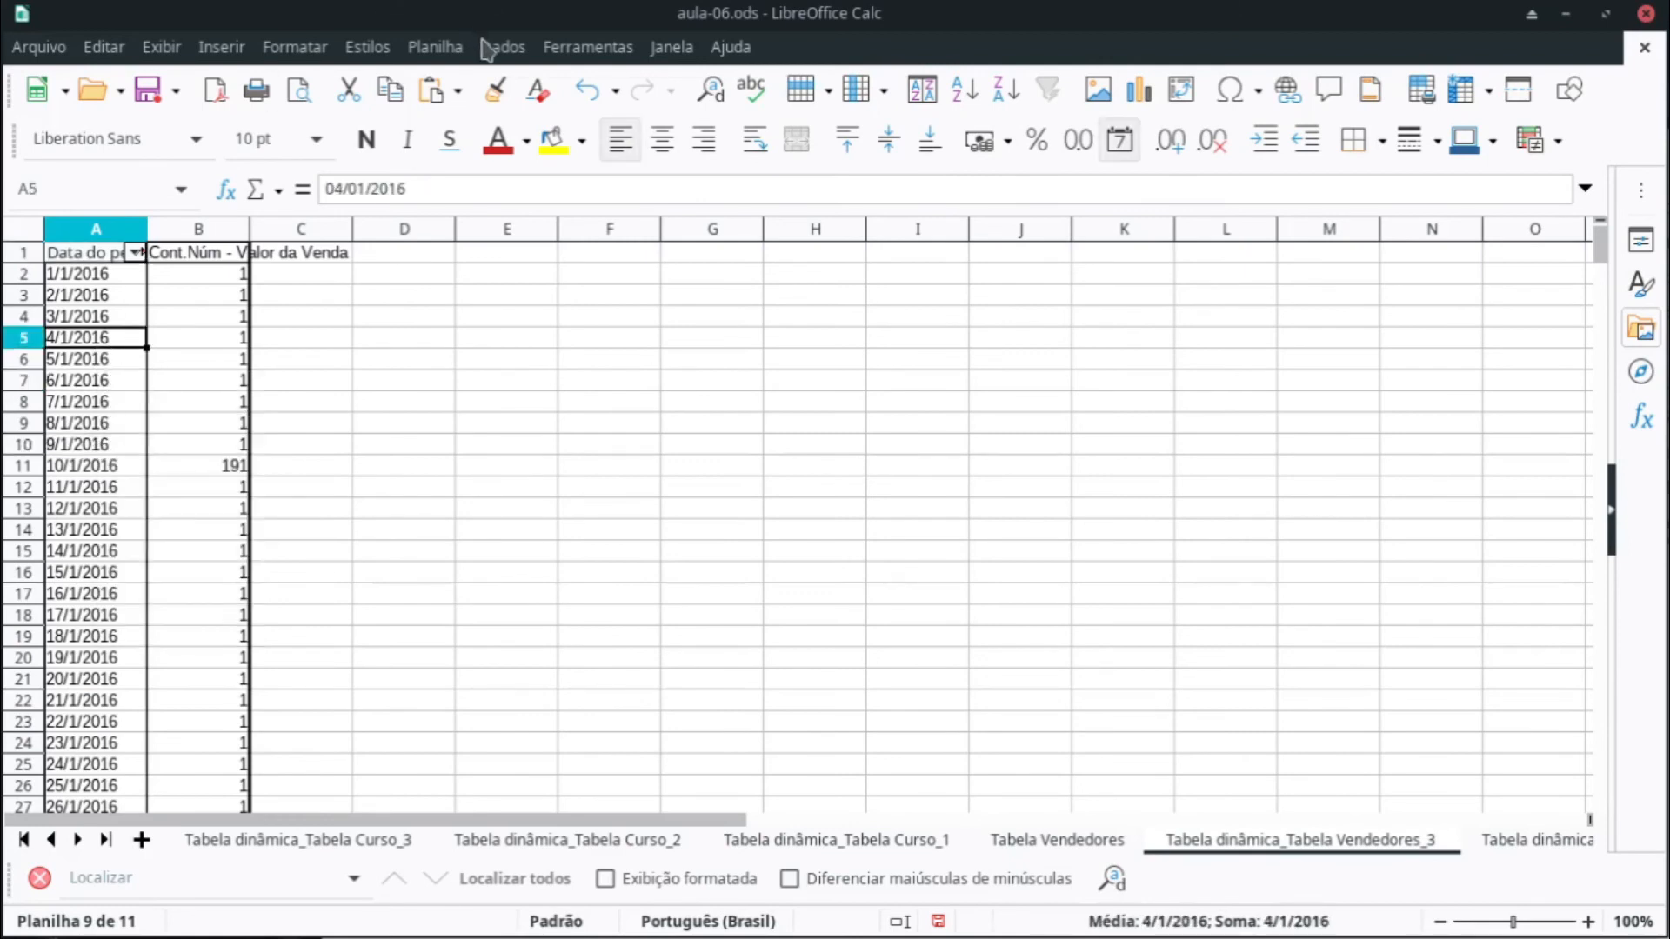
click(111, 429)
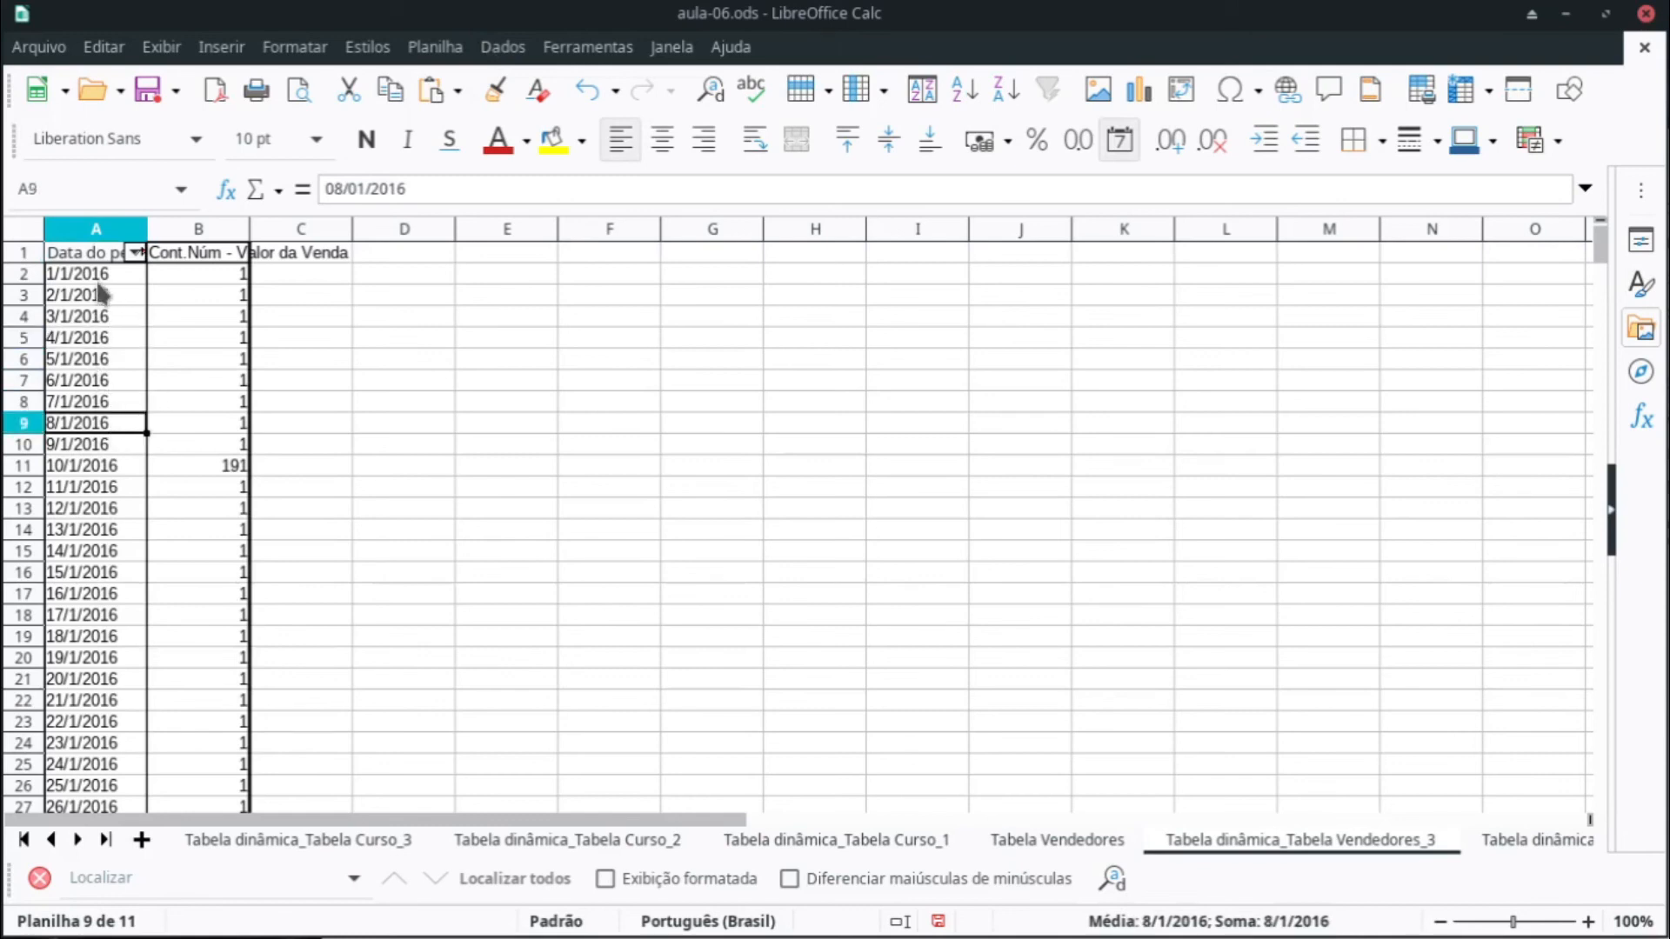
click(162, 327)
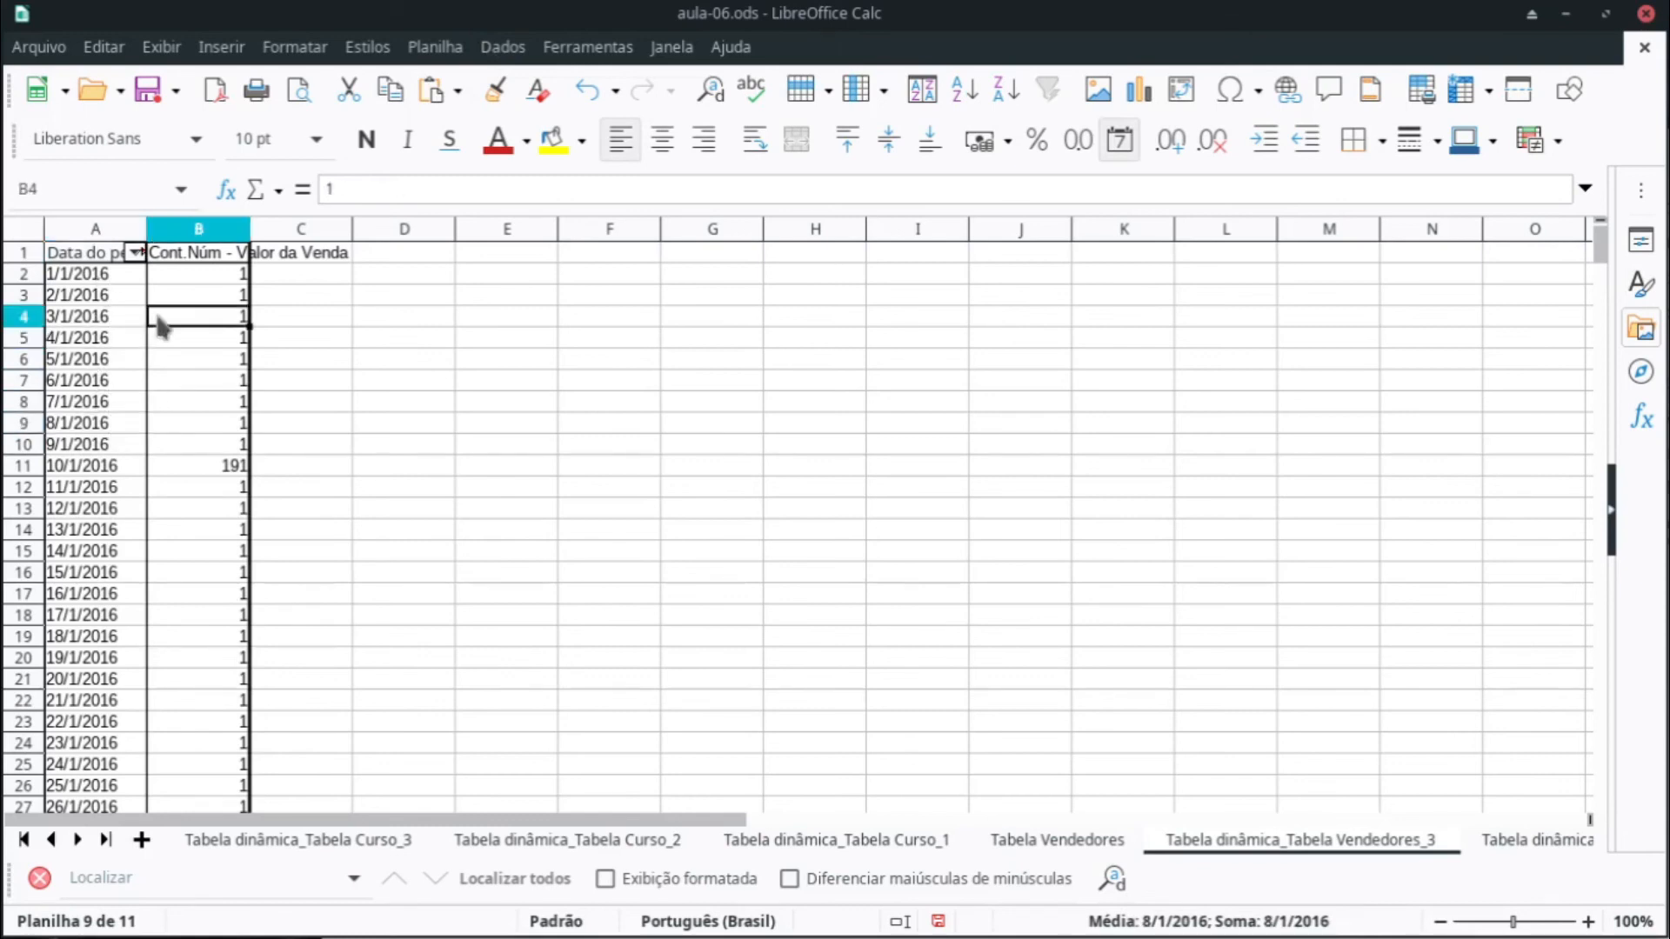
click(107, 360)
click(104, 402)
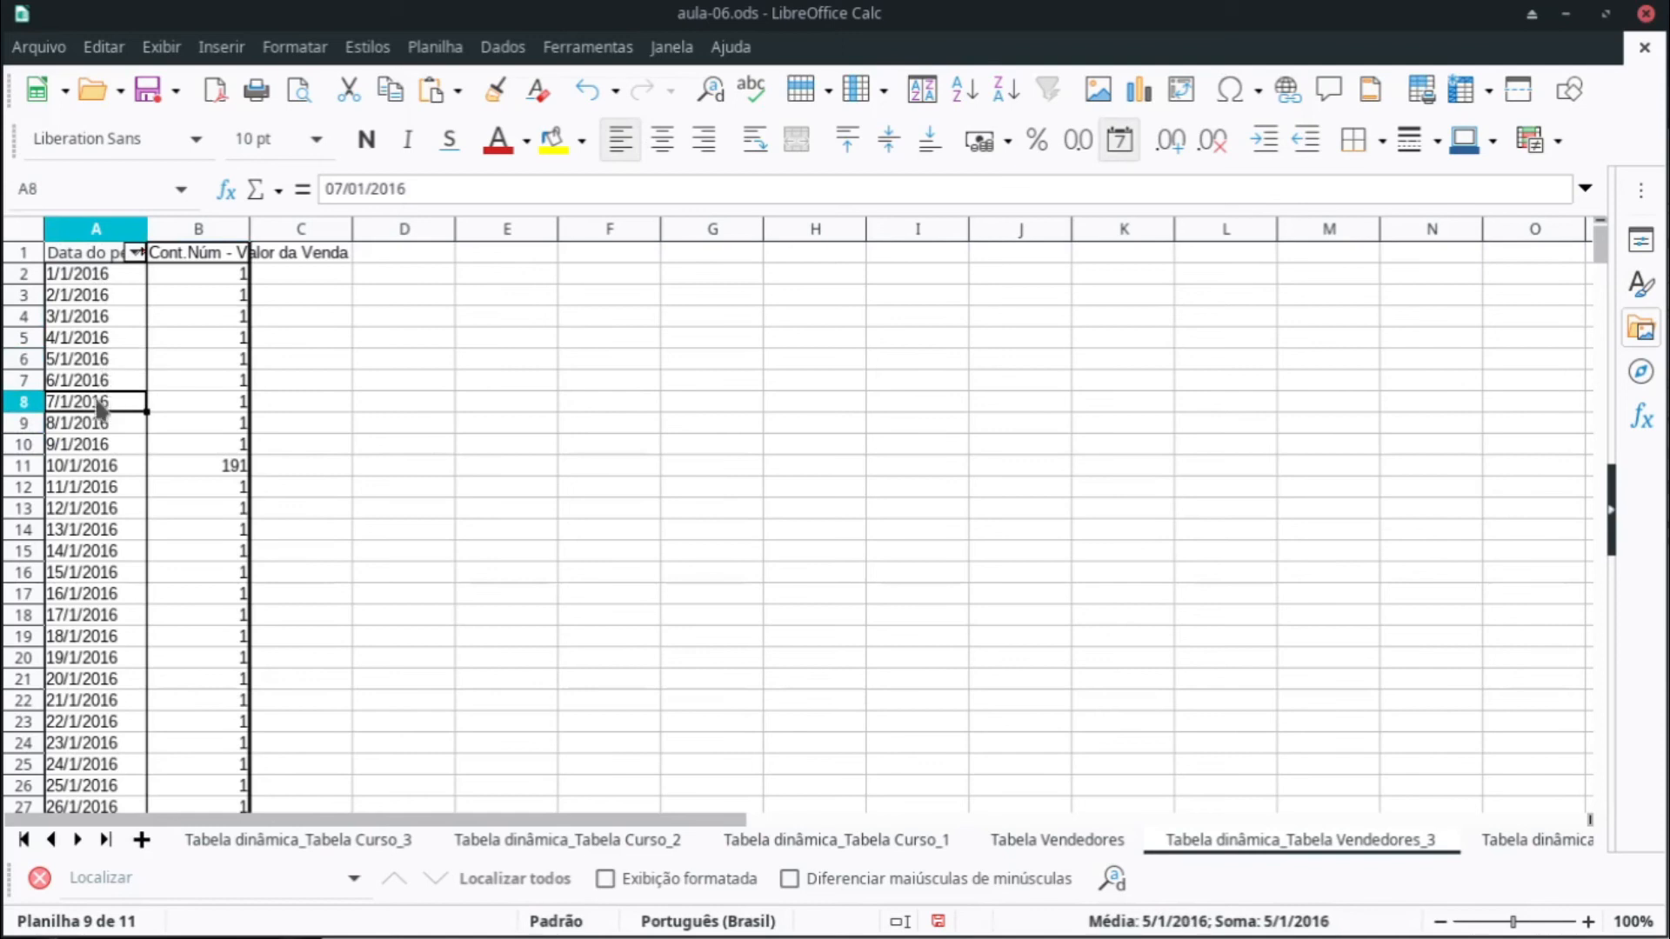
click(505, 47)
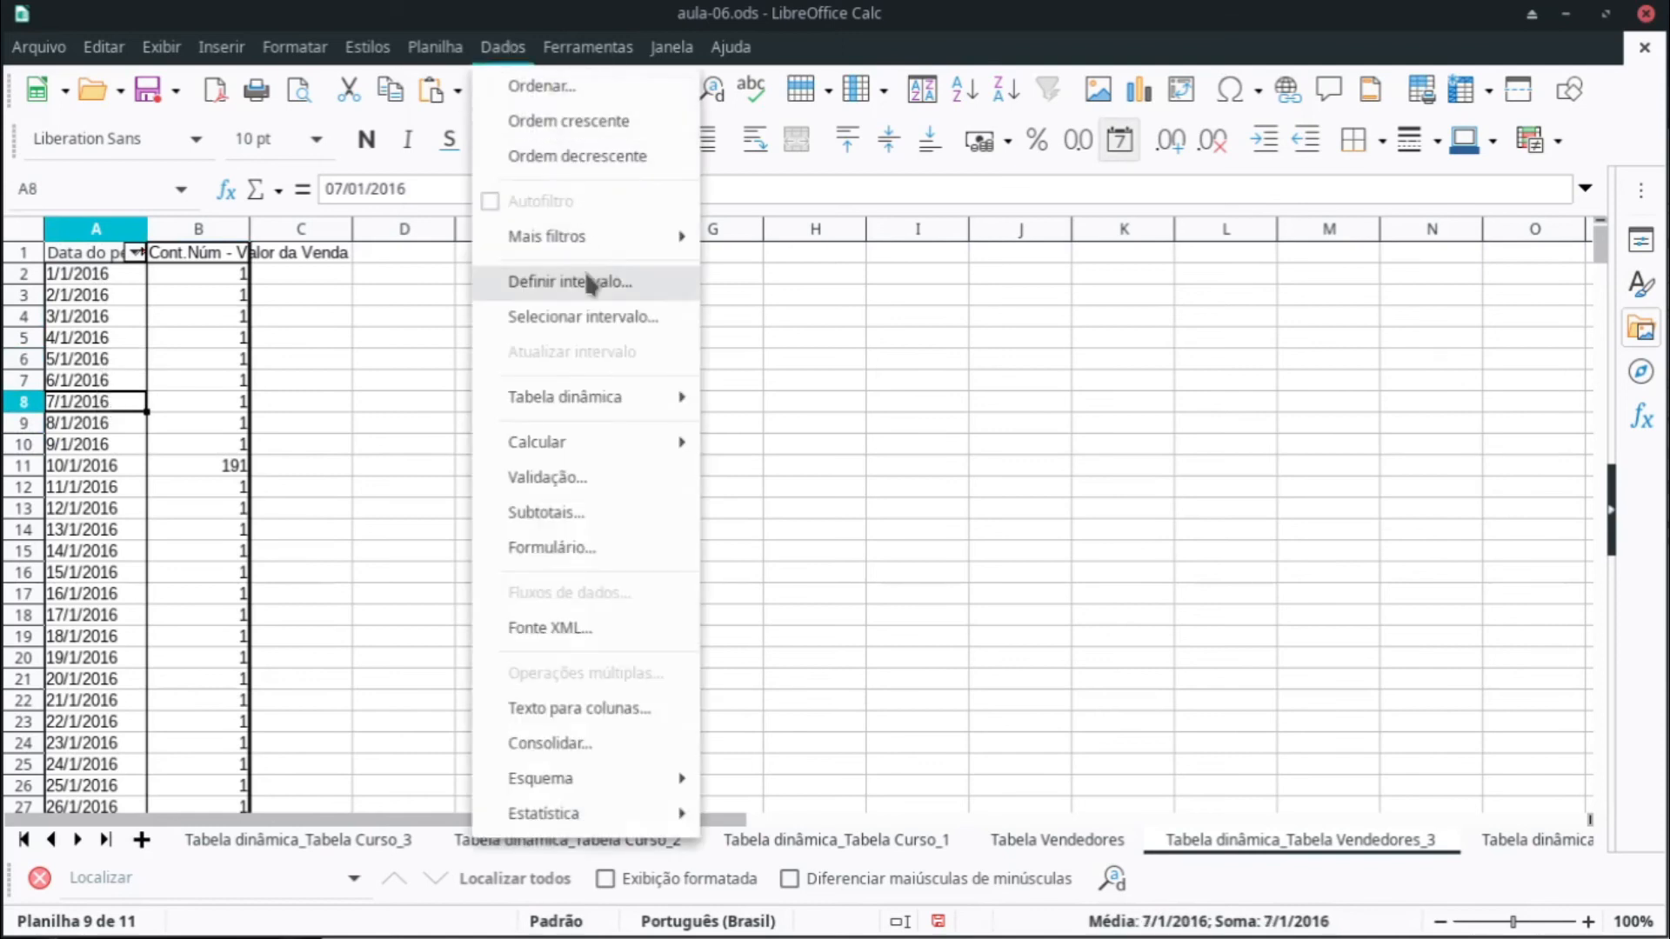
mouse_move(608, 776)
click(762, 781)
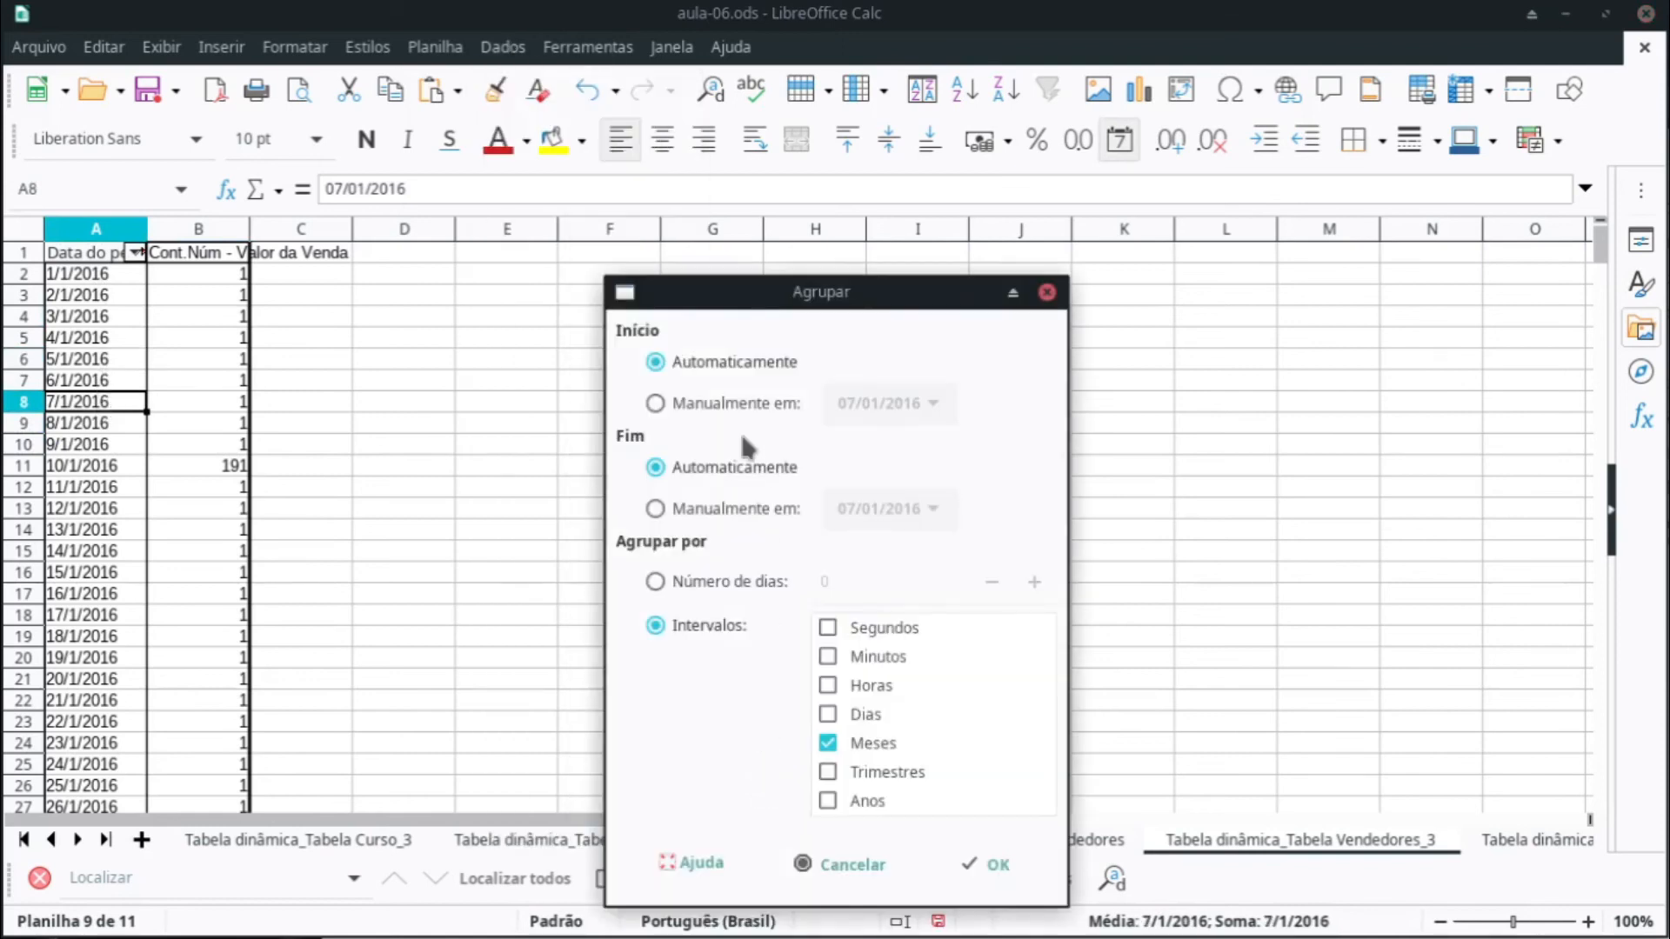
drag(770, 292, 780, 221)
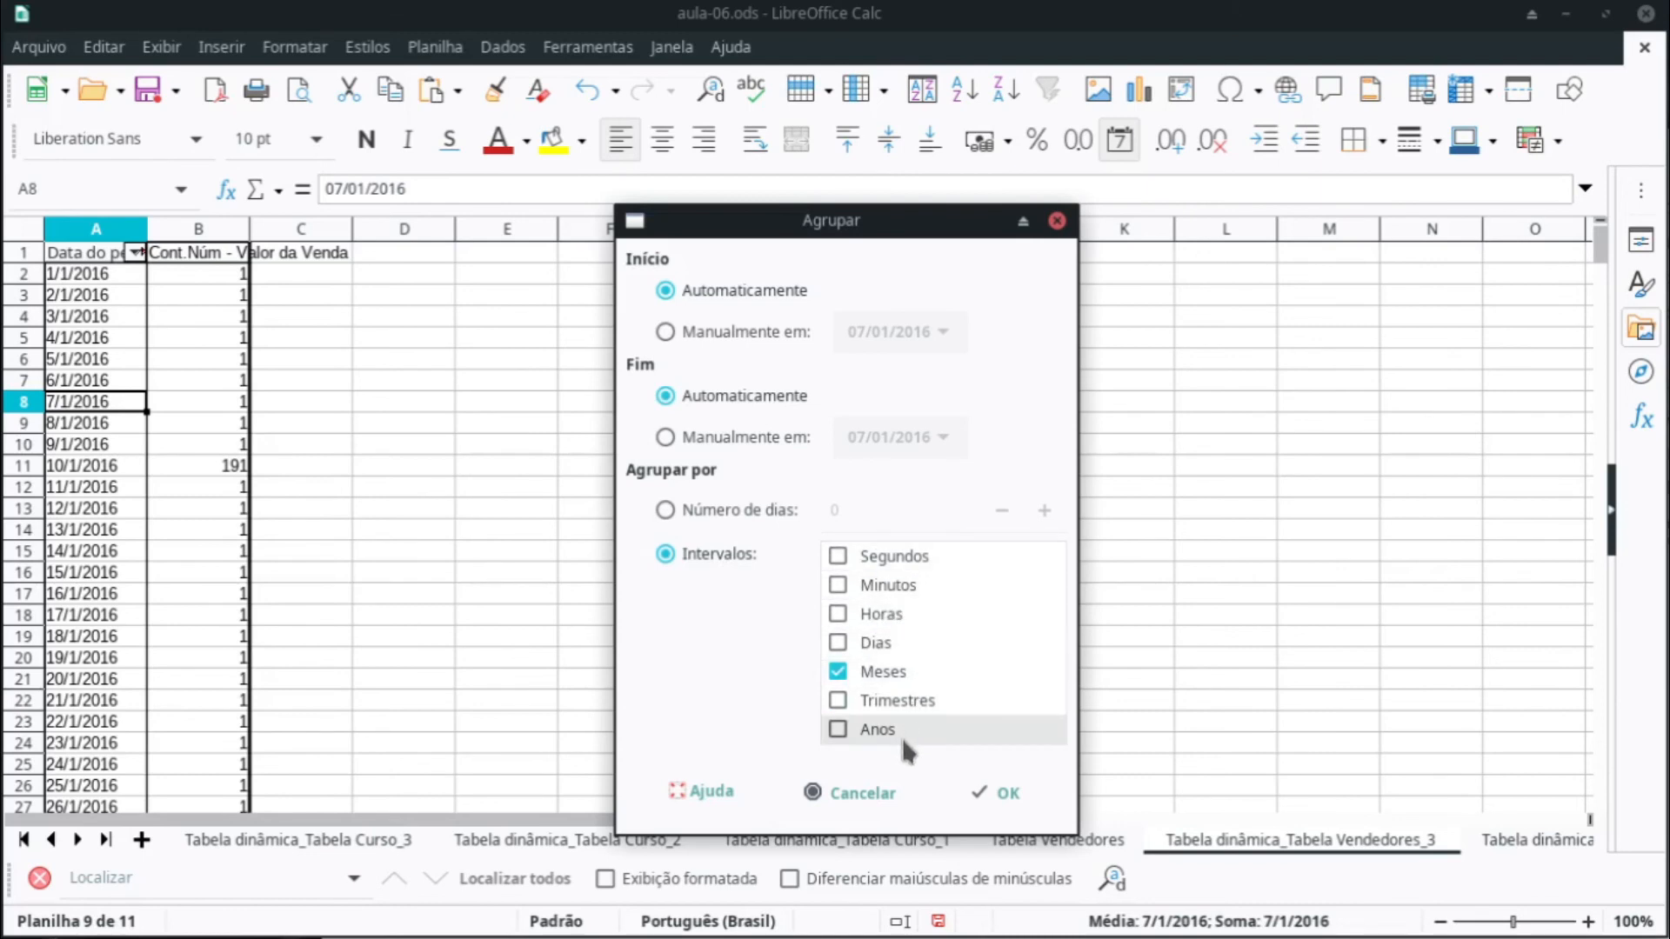
click(842, 644)
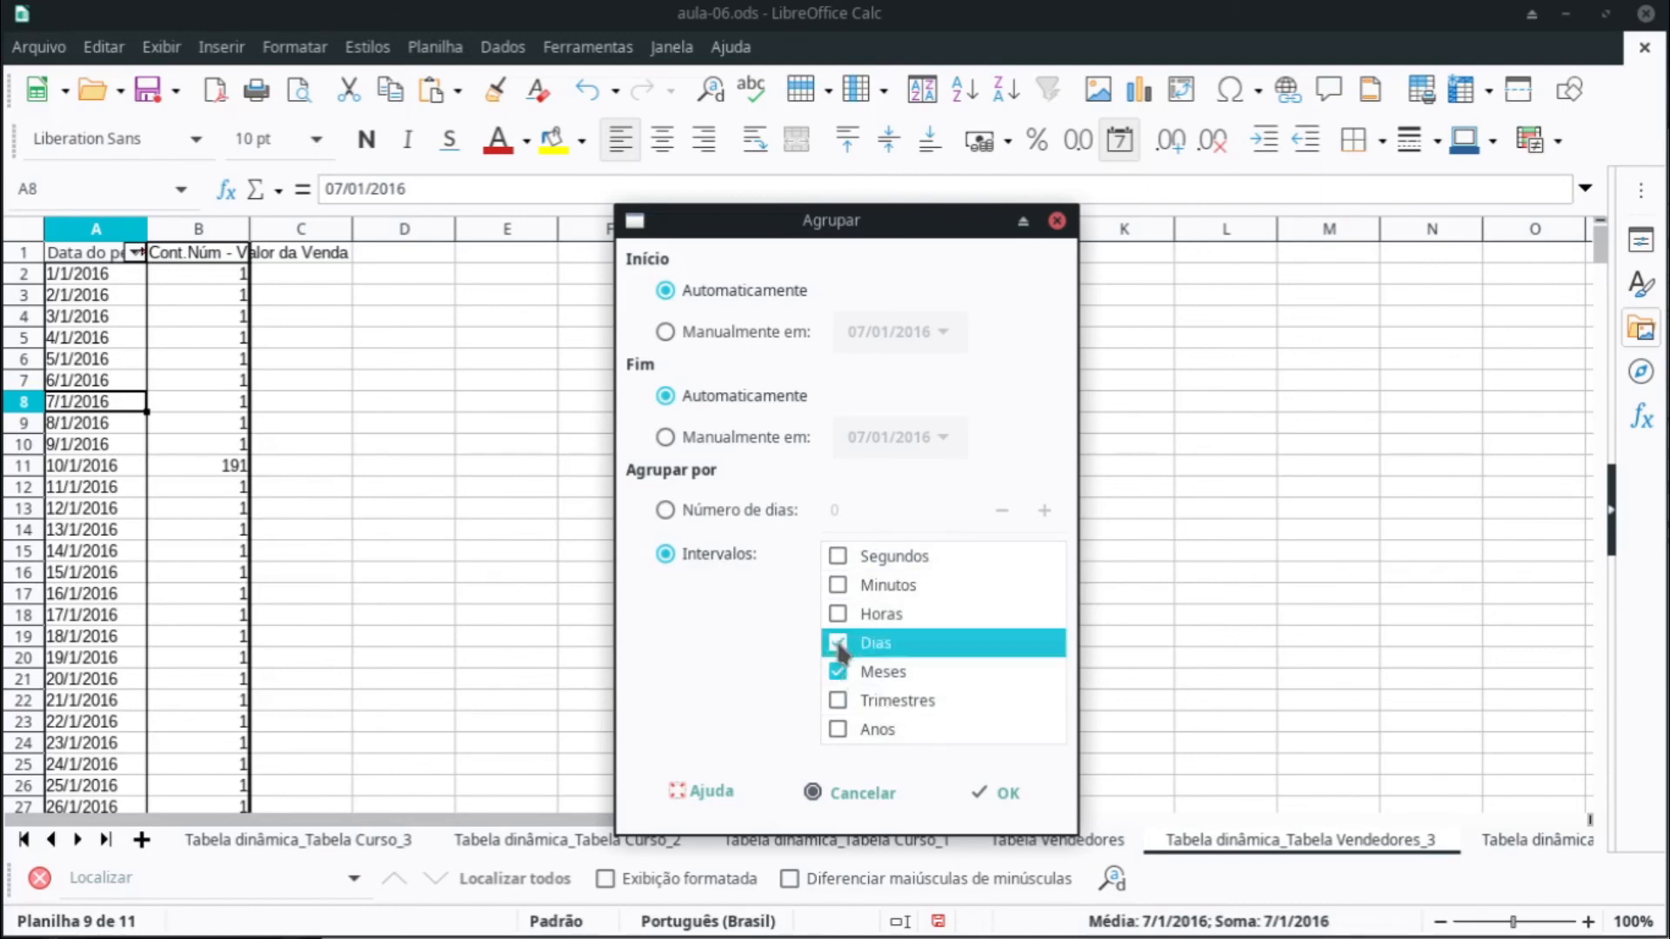
click(906, 670)
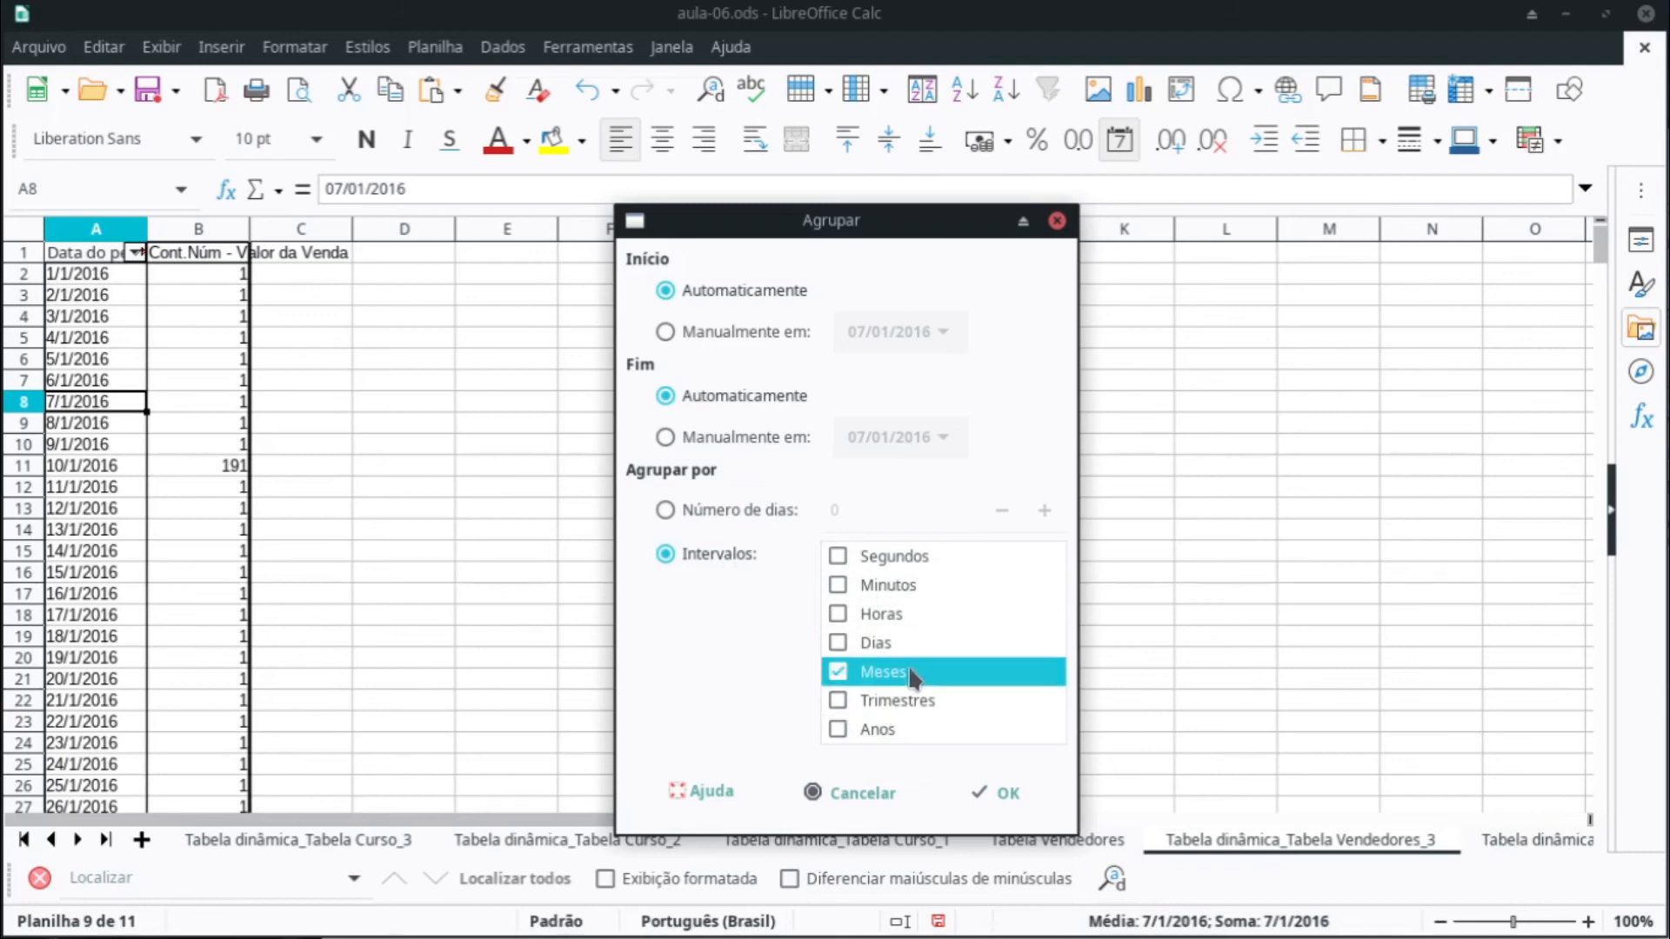
click(914, 779)
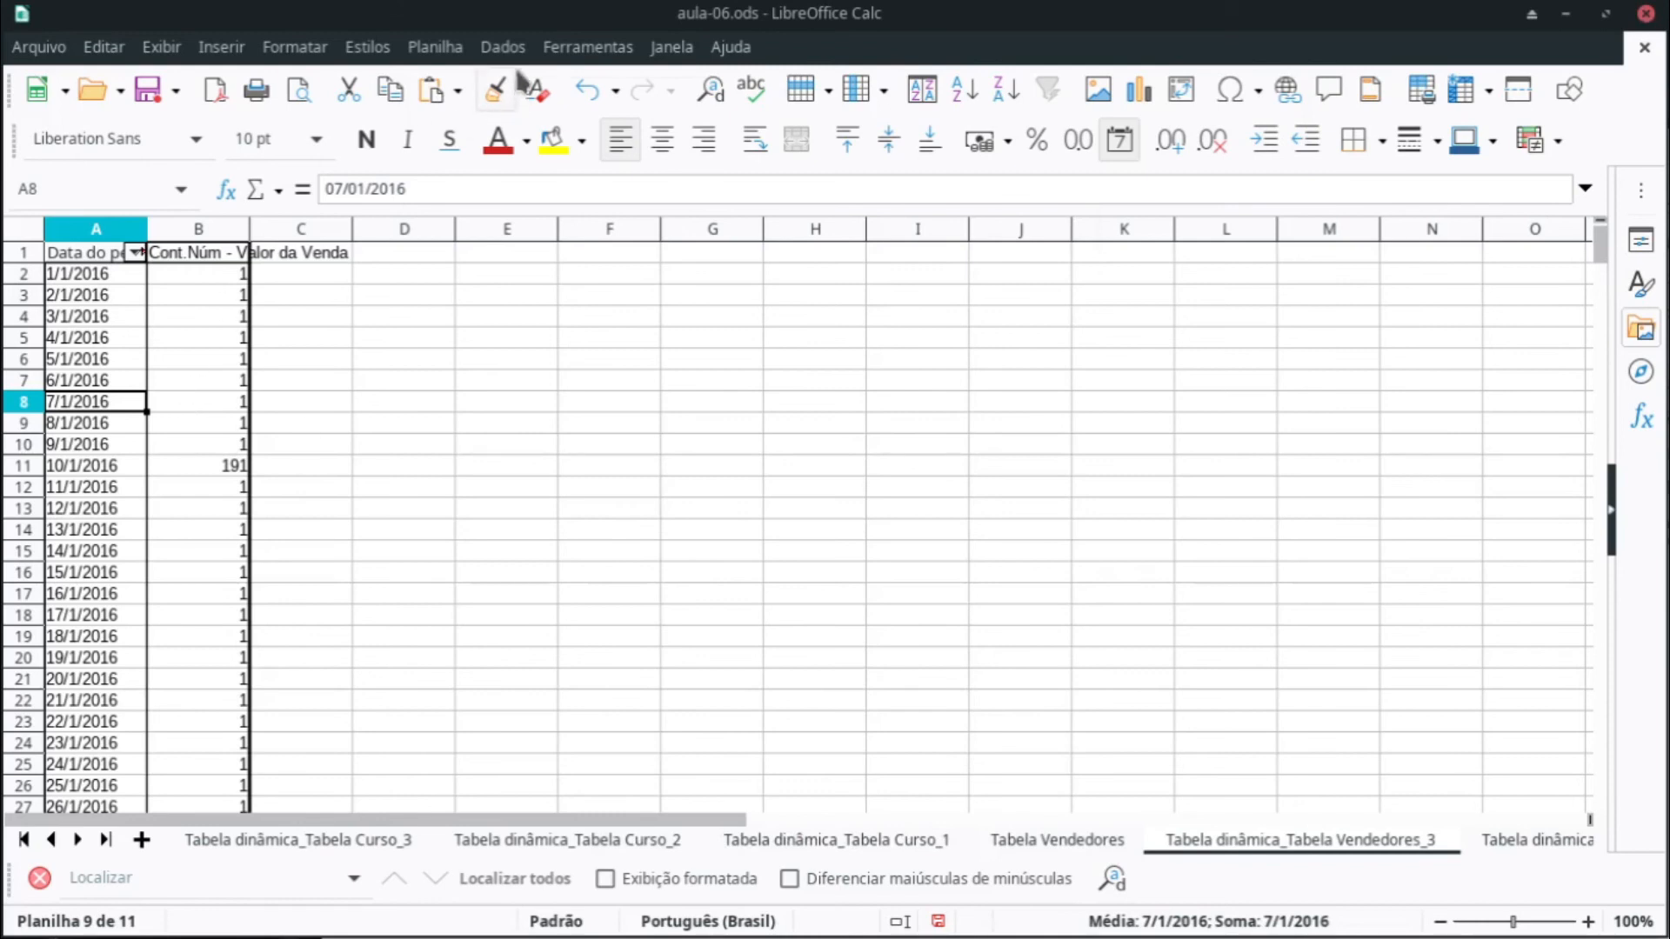
Step: Group the order dates in the pivot table by Meses, with automatic start and end
click(502, 47)
mouse_move(606, 789)
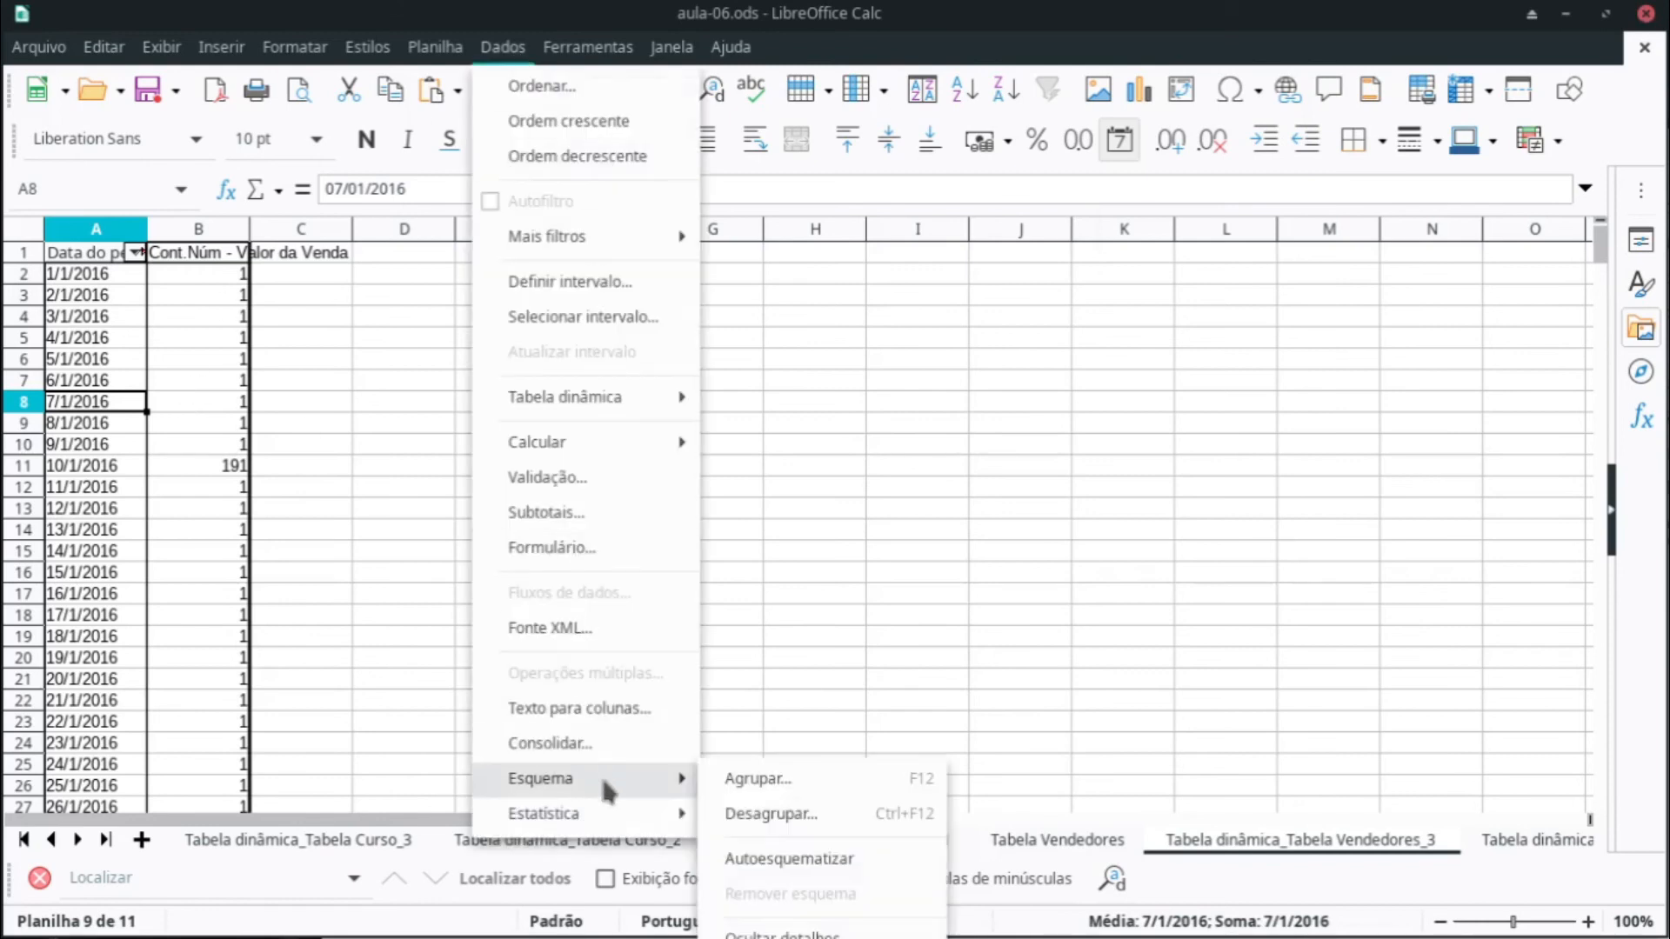
click(761, 778)
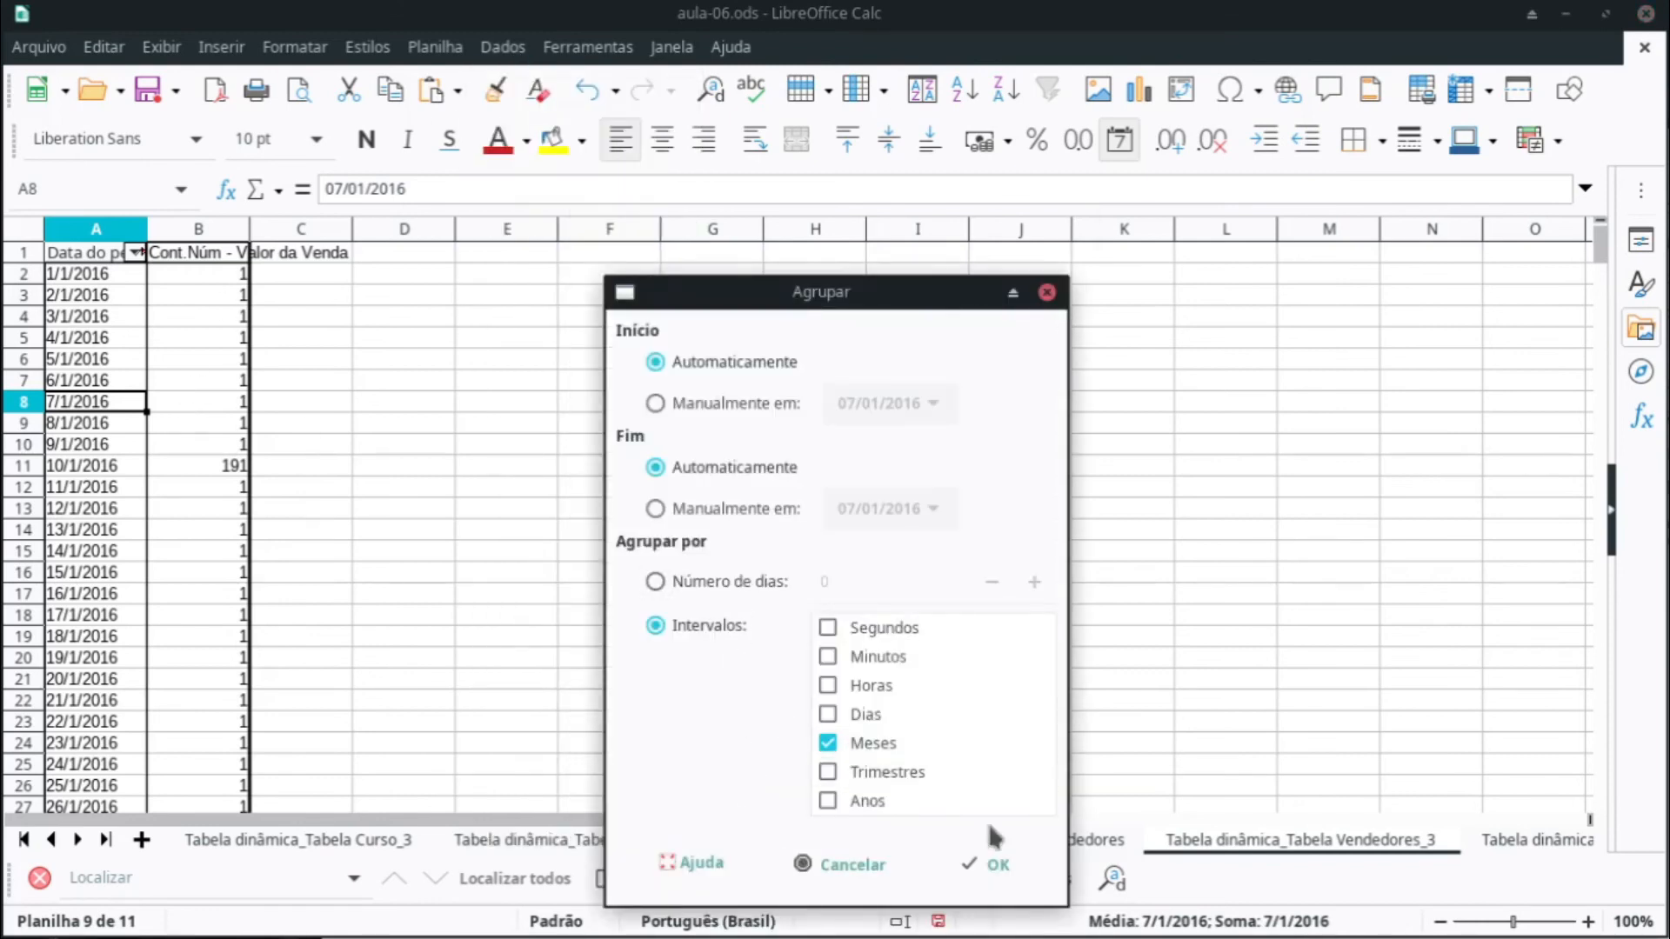
click(976, 865)
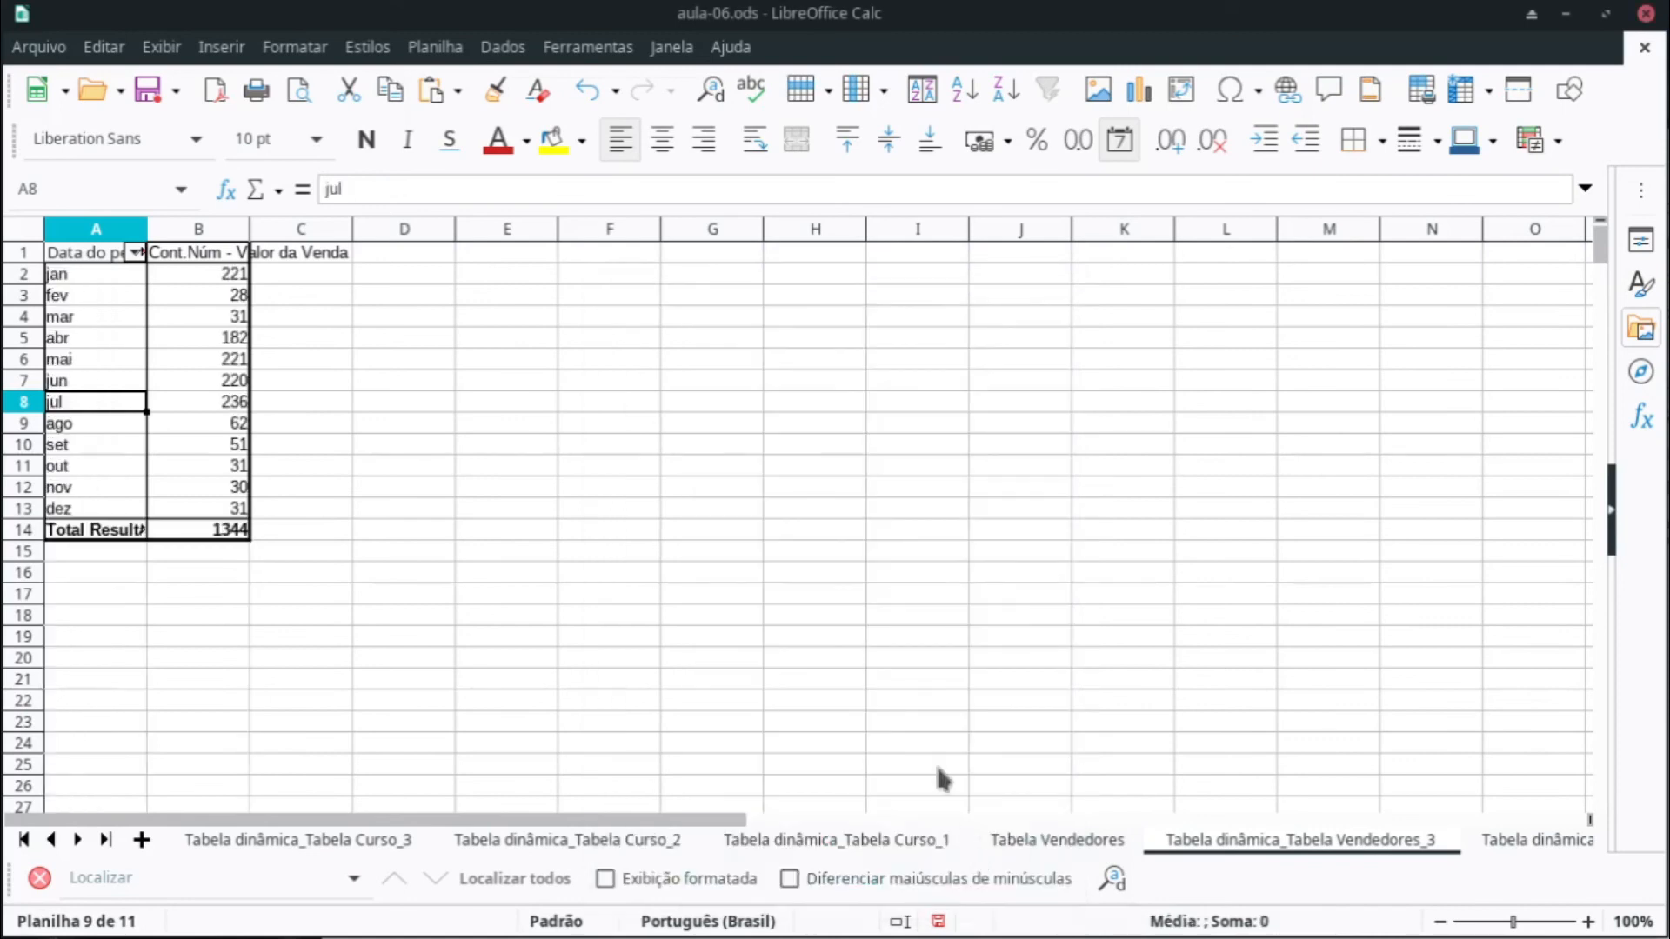
Step: Set the font size of range A1:C16, covering the monthly pivot table, to 15 pt
click(526, 446)
drag(265, 572, 94, 261)
click(315, 139)
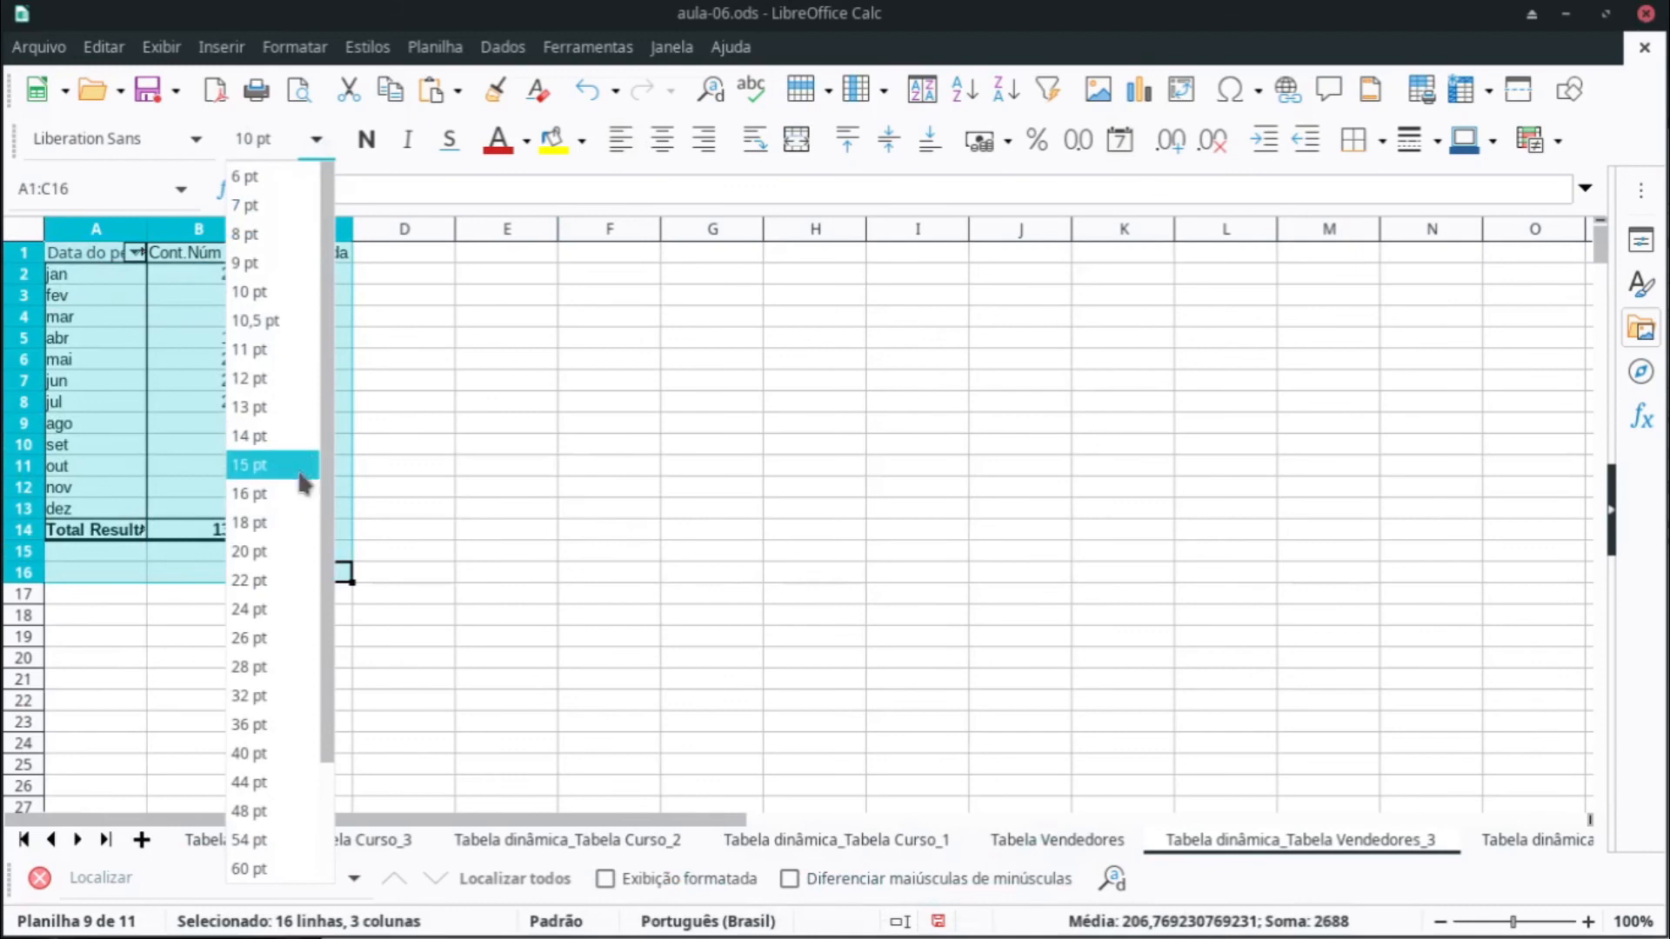
click(306, 474)
click(492, 495)
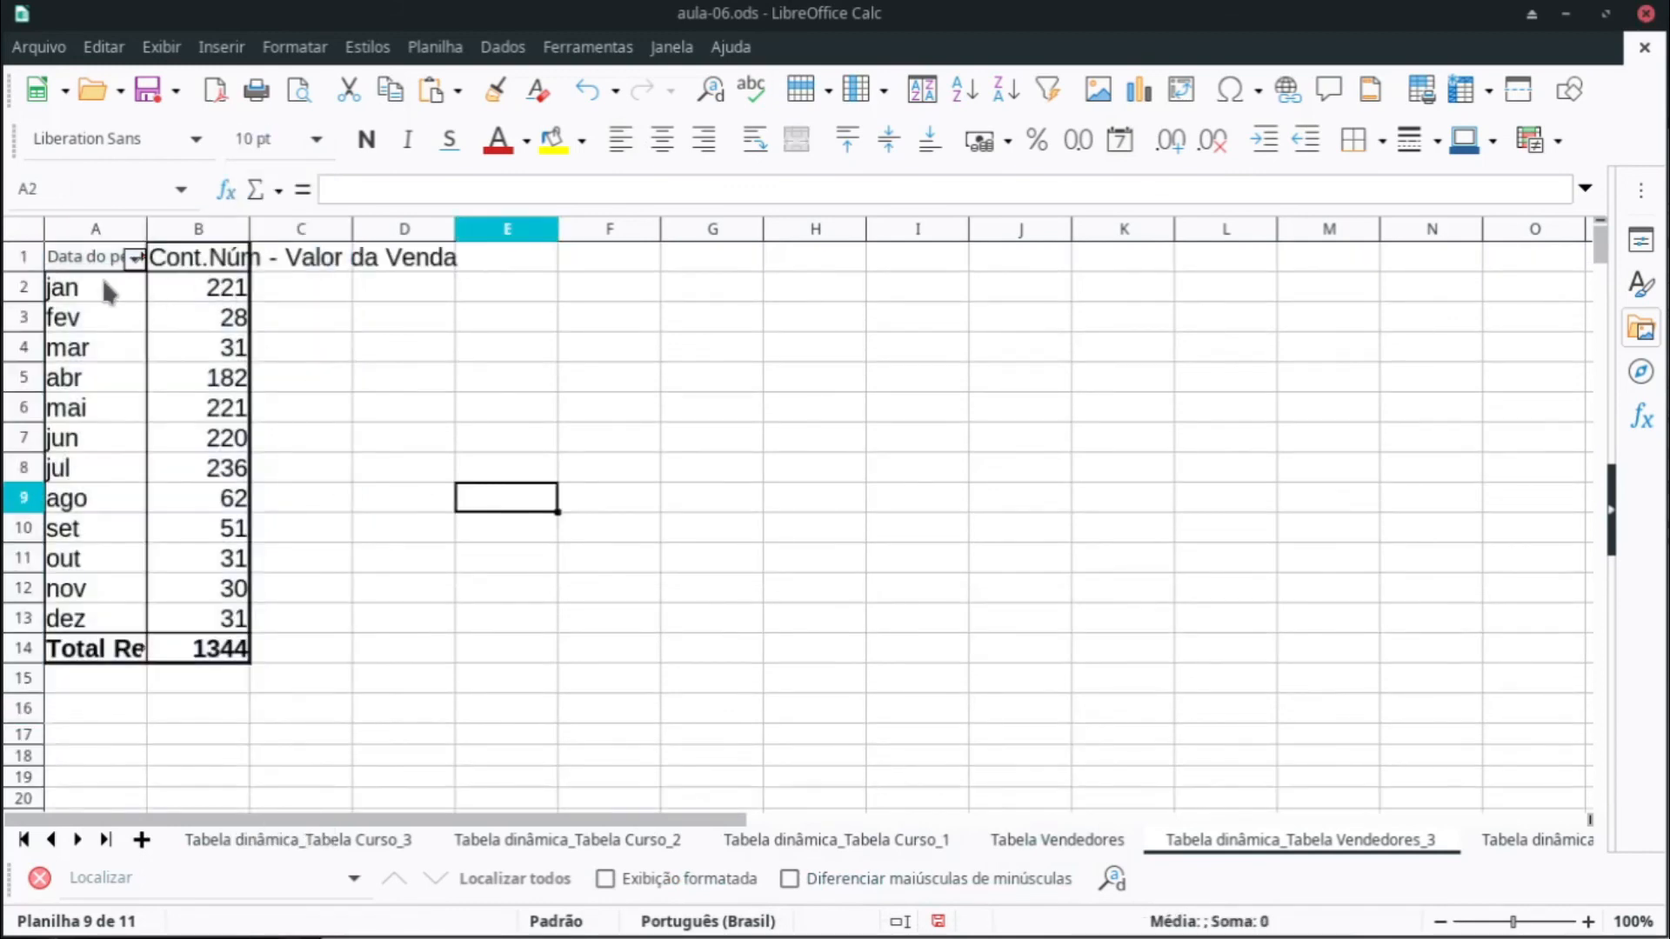
Step: Examine the number of sales per month in the grouped pivot table, particularly for July, February and March
click(111, 291)
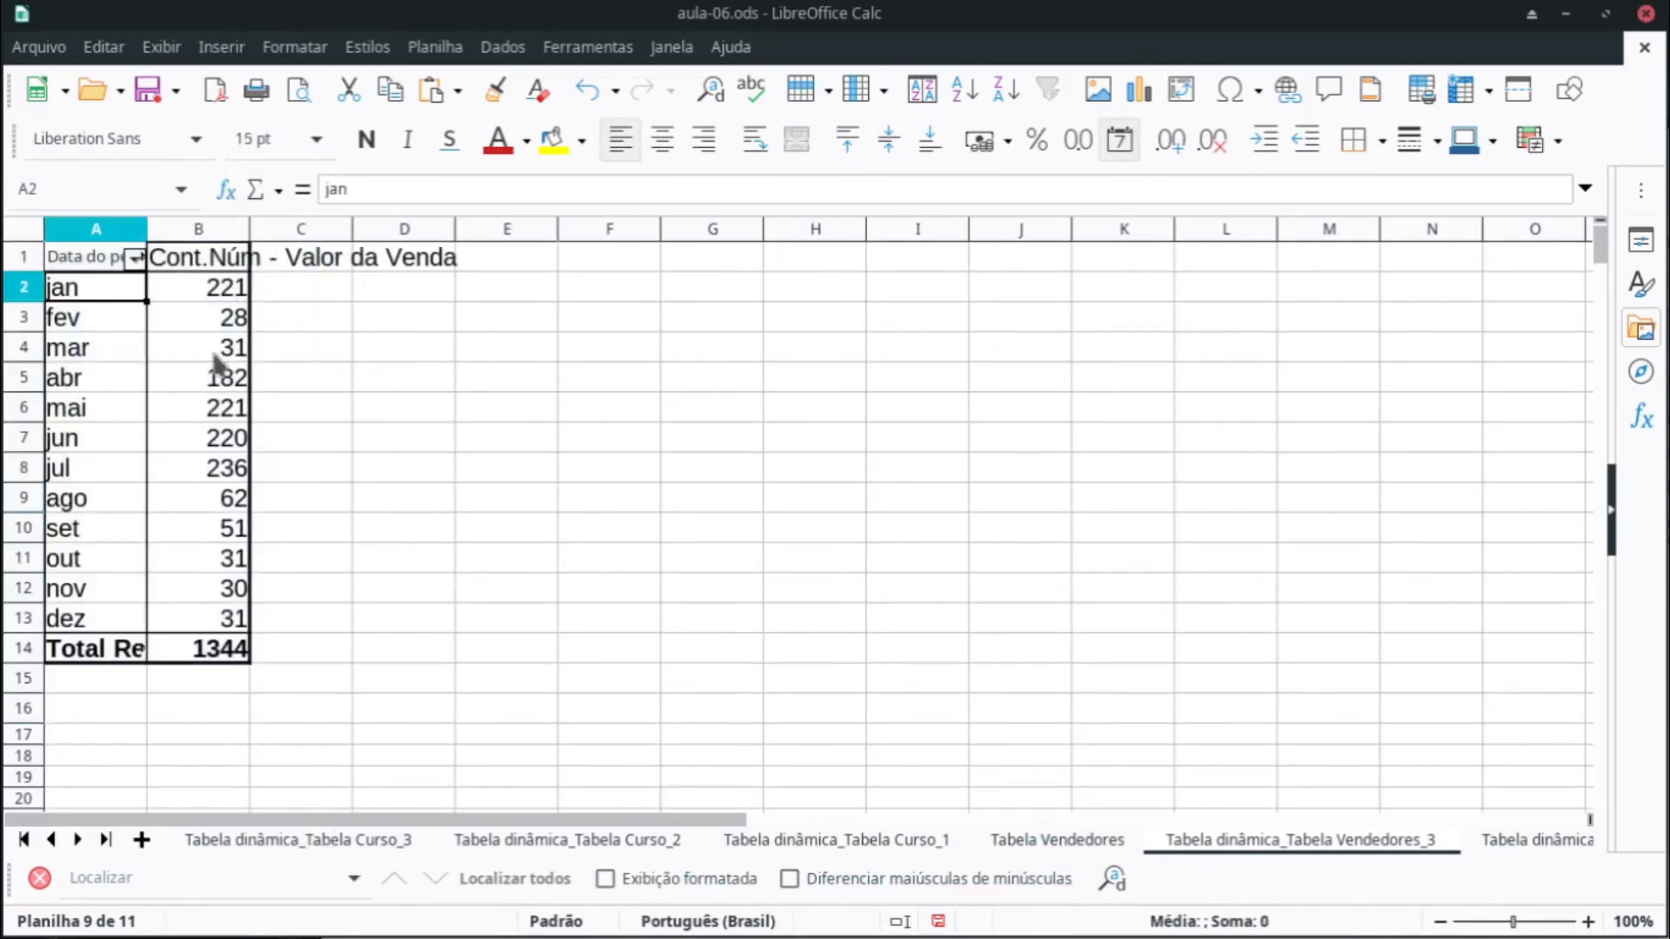
click(188, 470)
drag(123, 473, 189, 479)
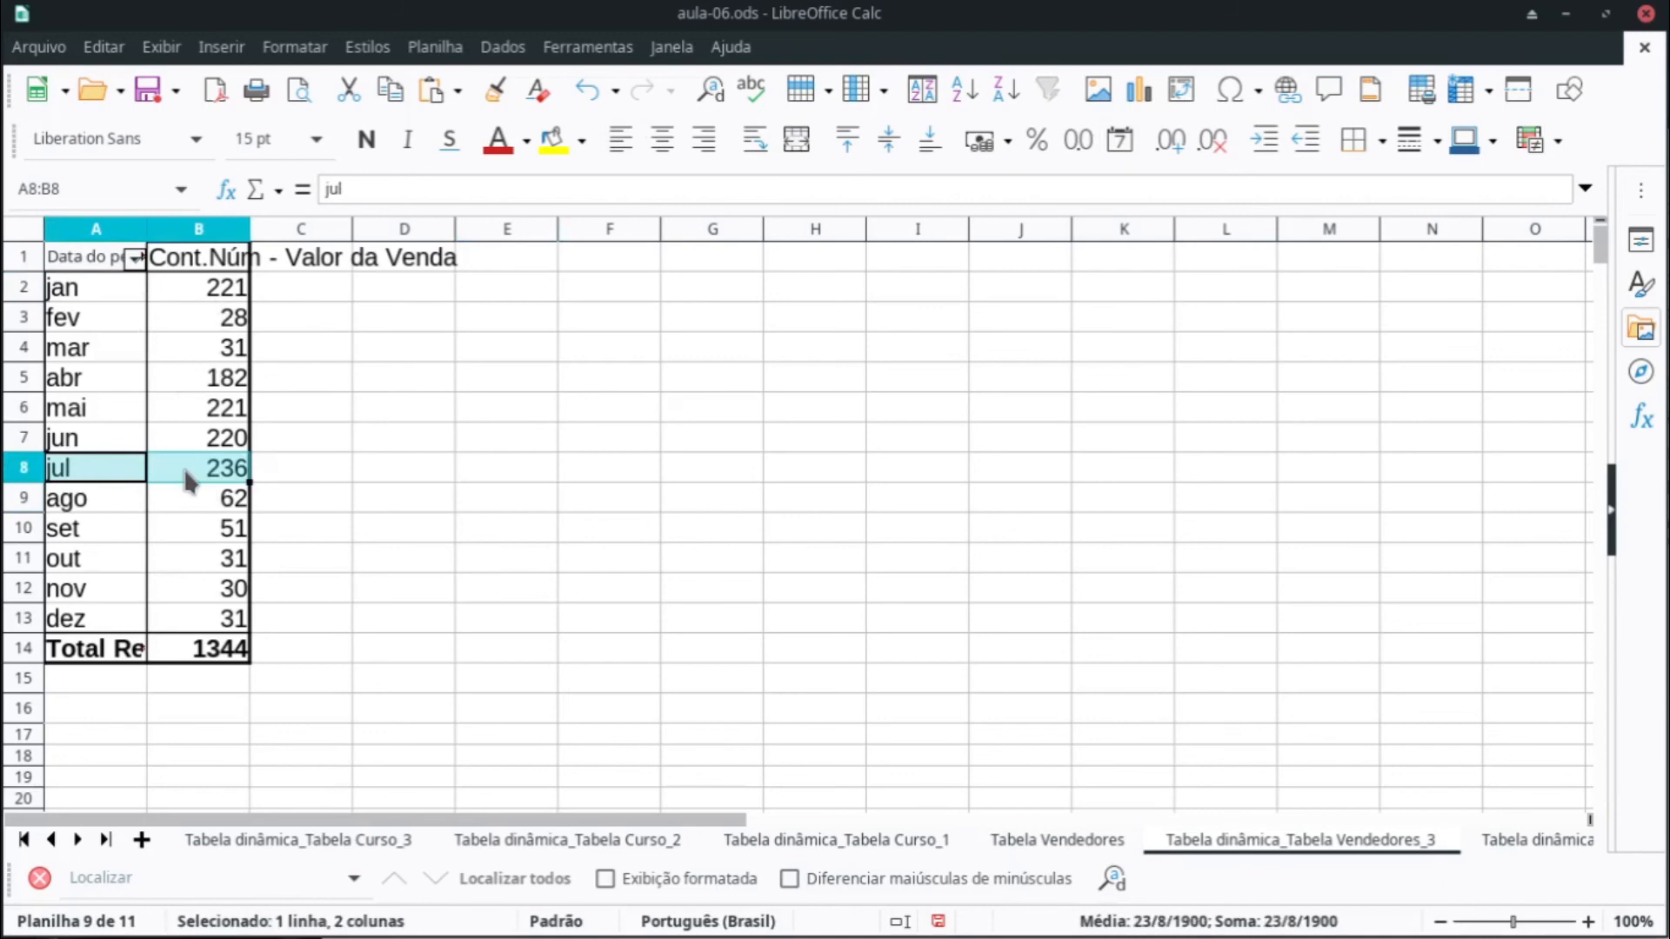
click(284, 504)
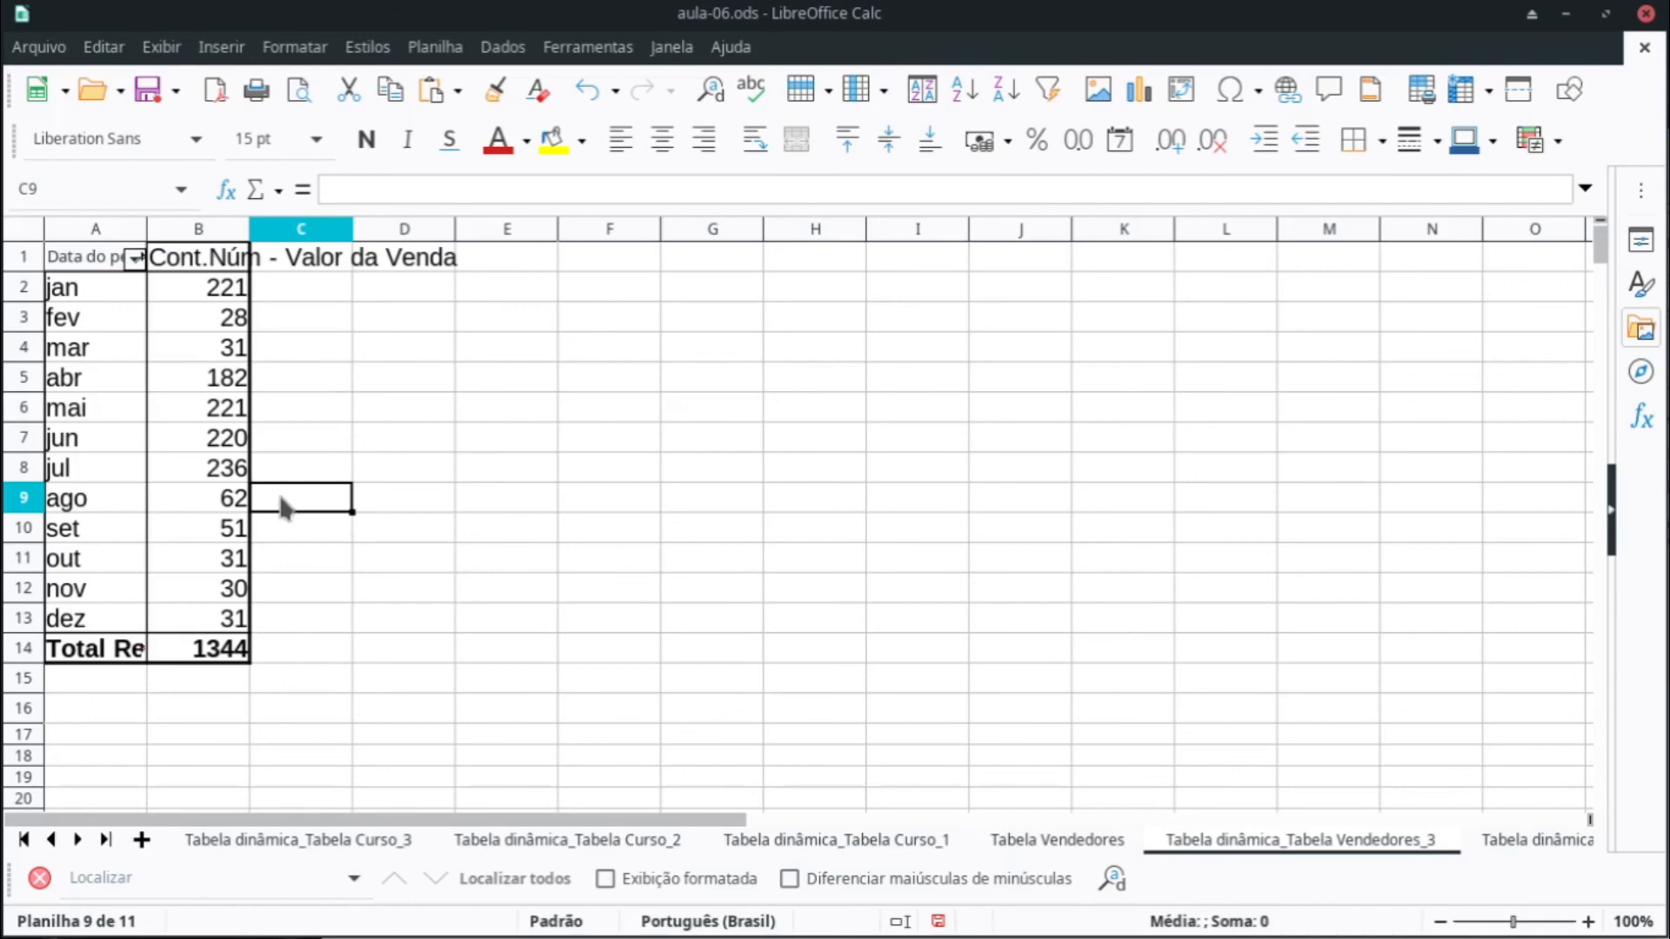
drag(169, 311, 198, 358)
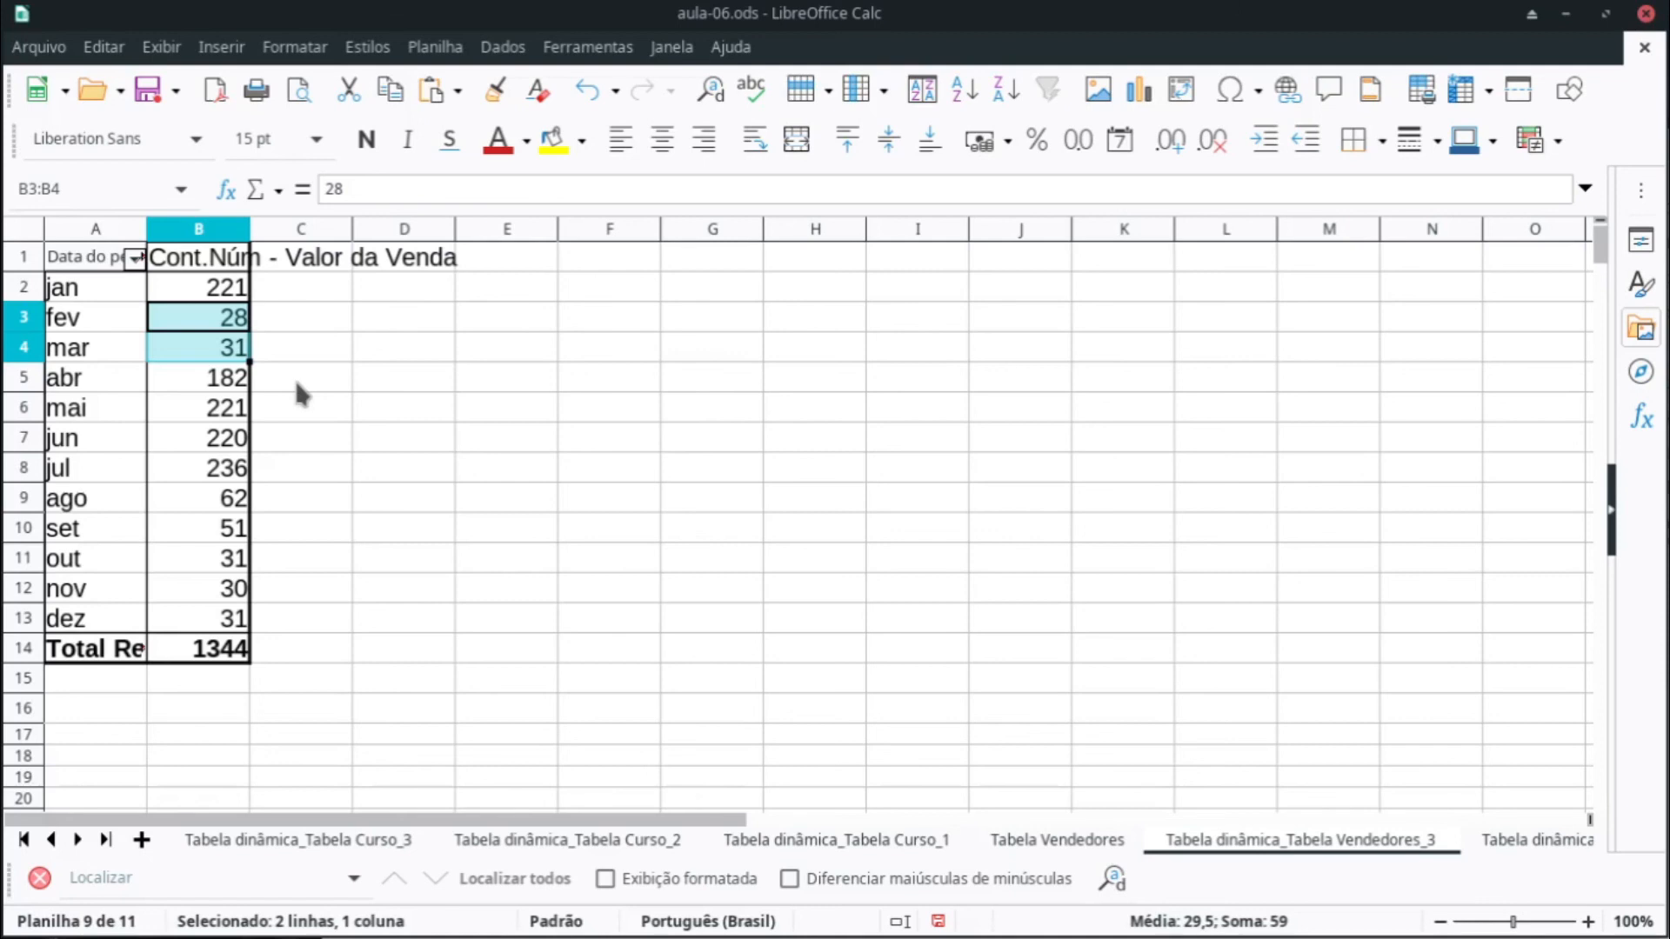
click(330, 409)
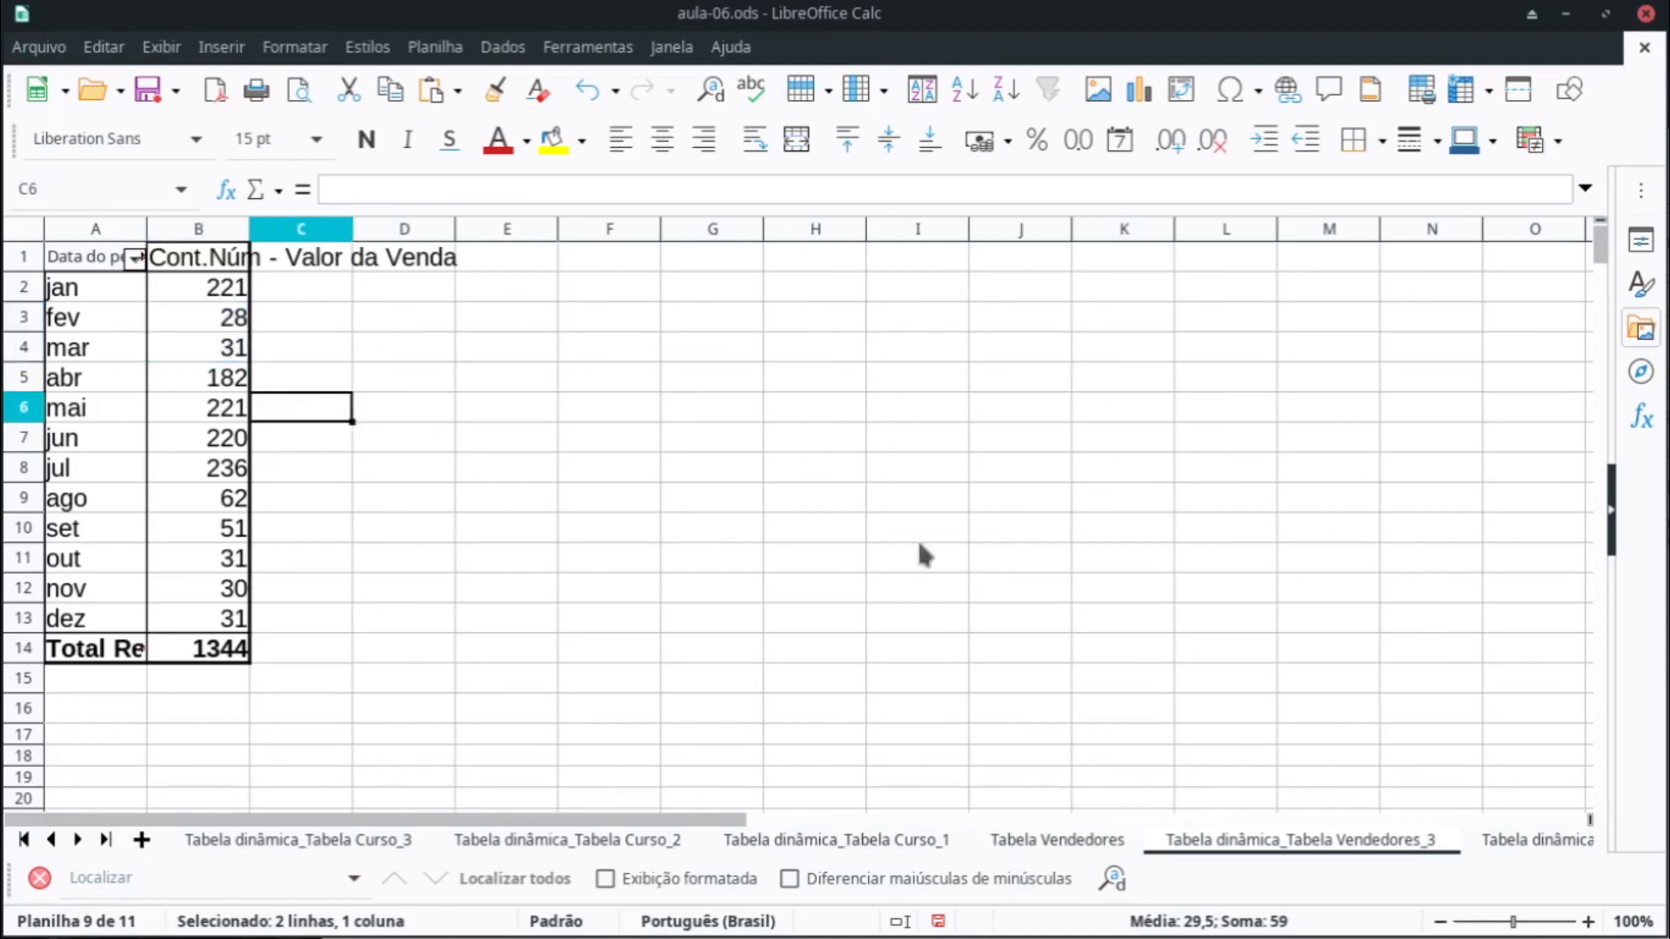
Step: Review the Produtos and Estado columns of the Tabela Vendedores sheet as candidate fields for another pivot table
click(1087, 843)
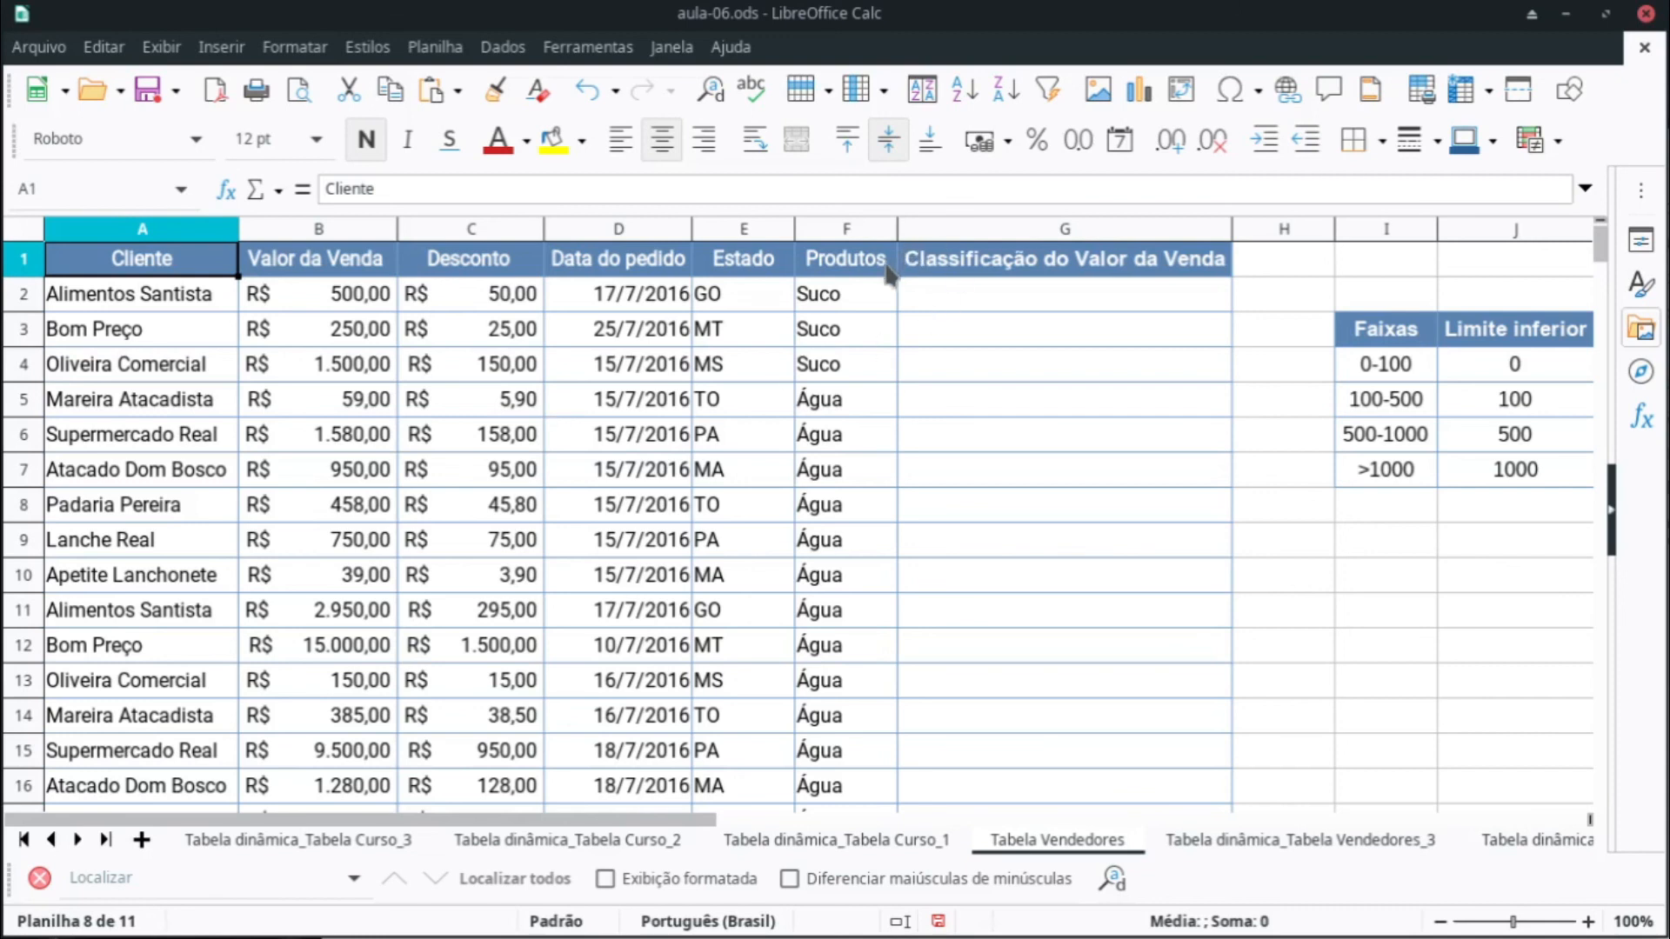
click(875, 300)
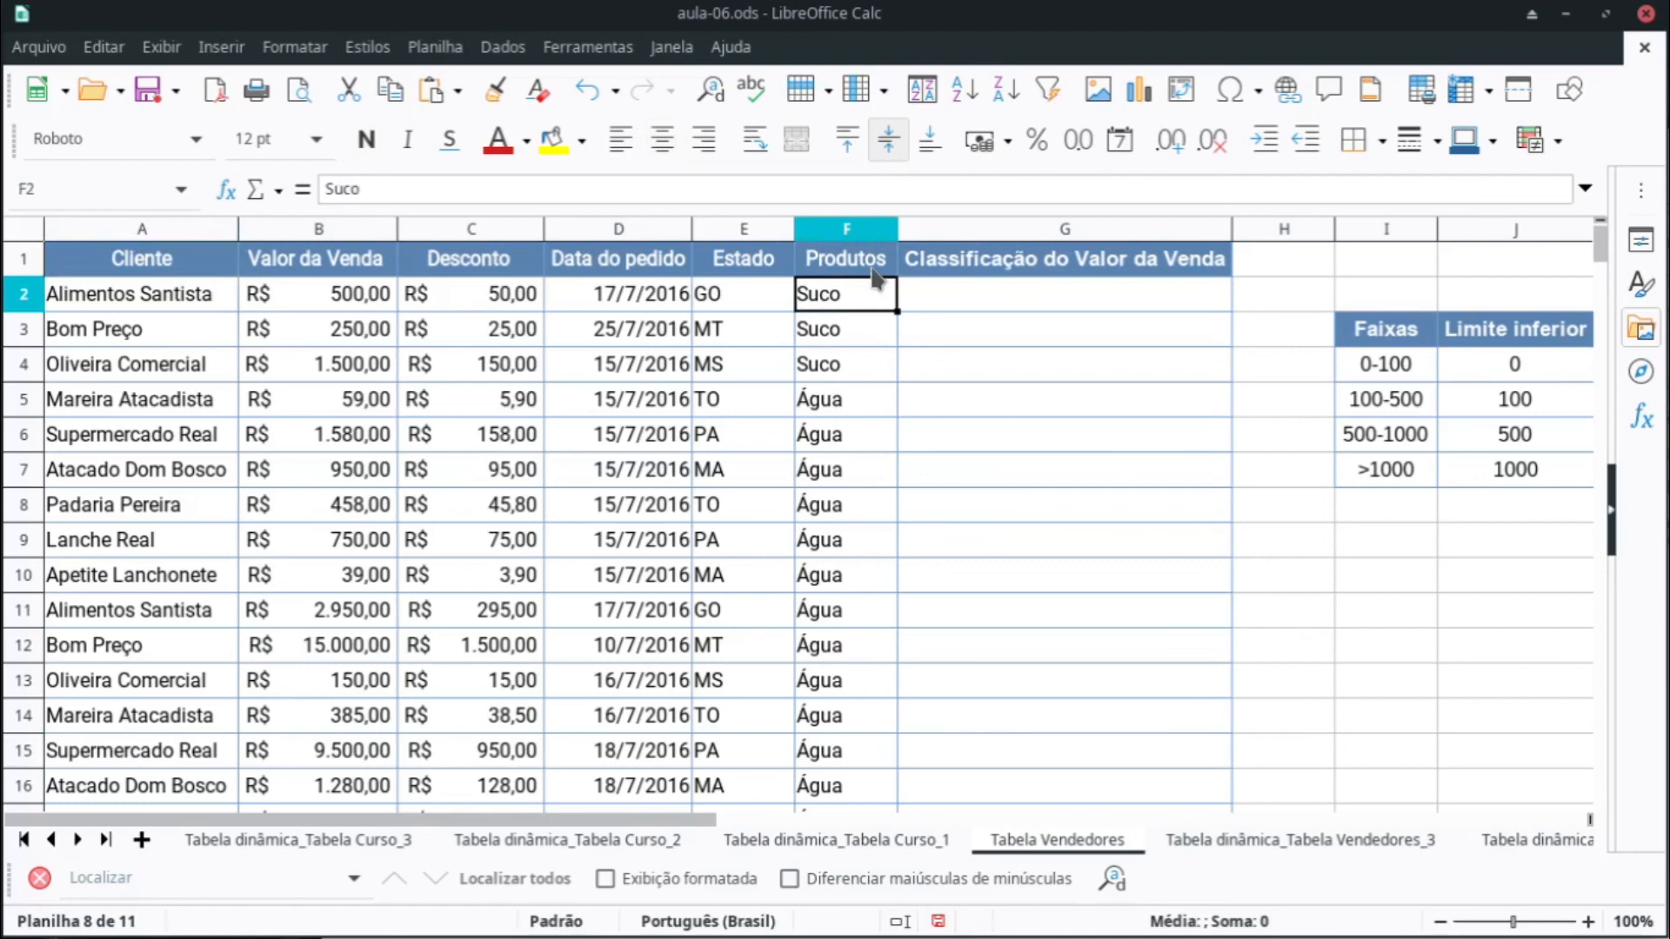
click(874, 272)
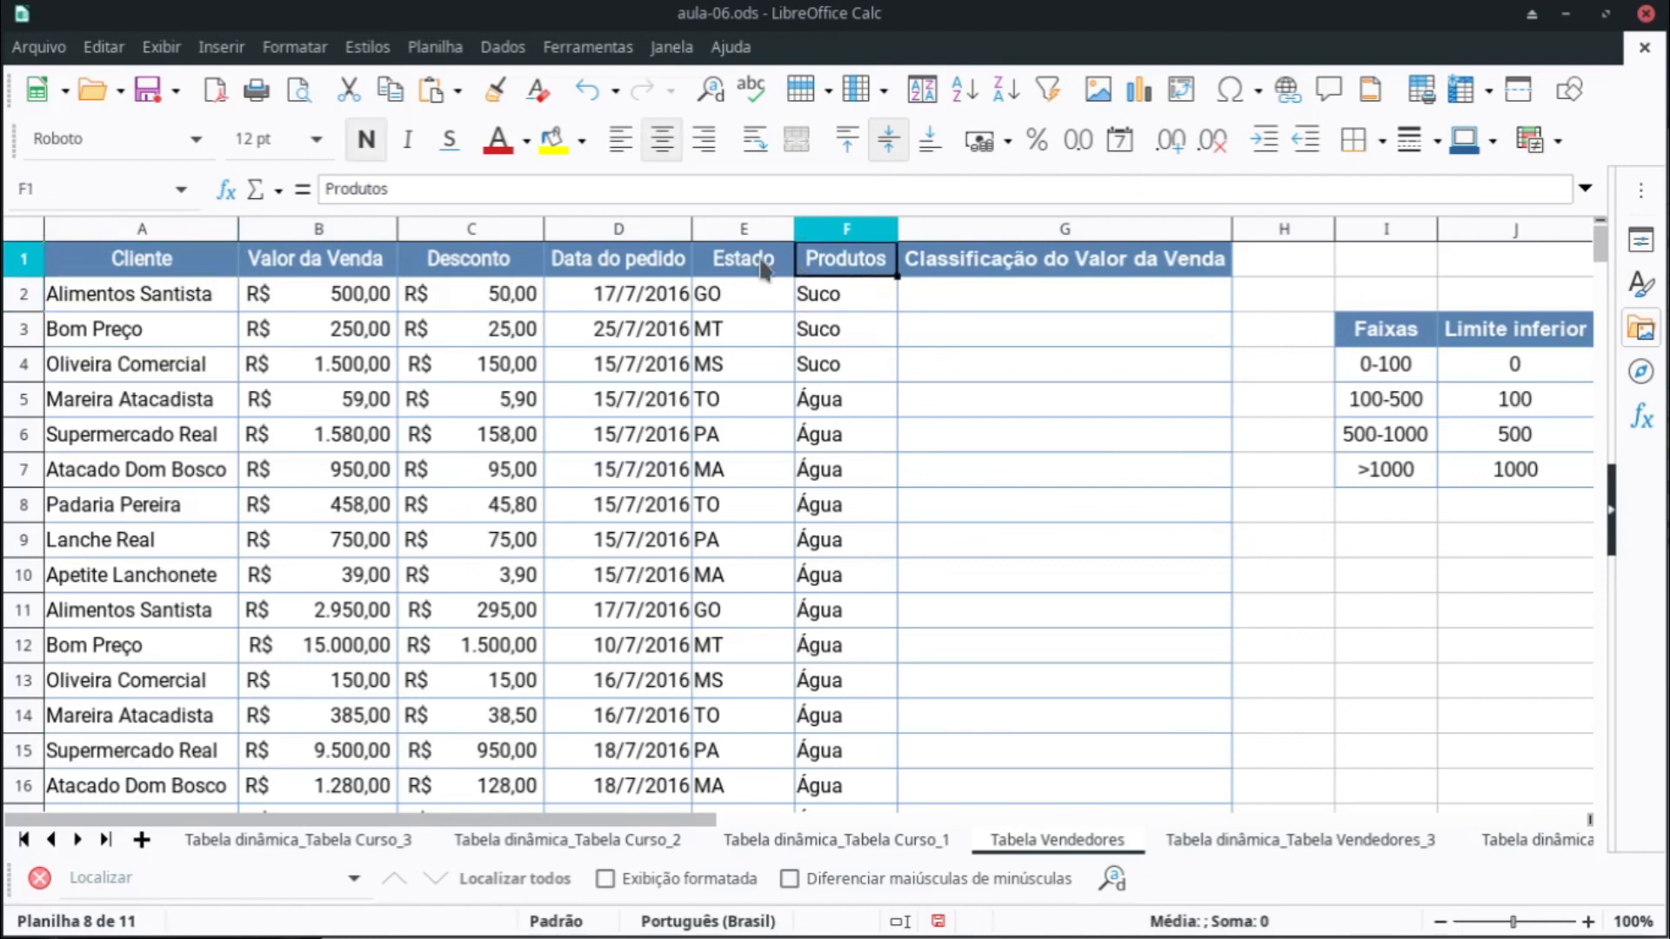
click(765, 299)
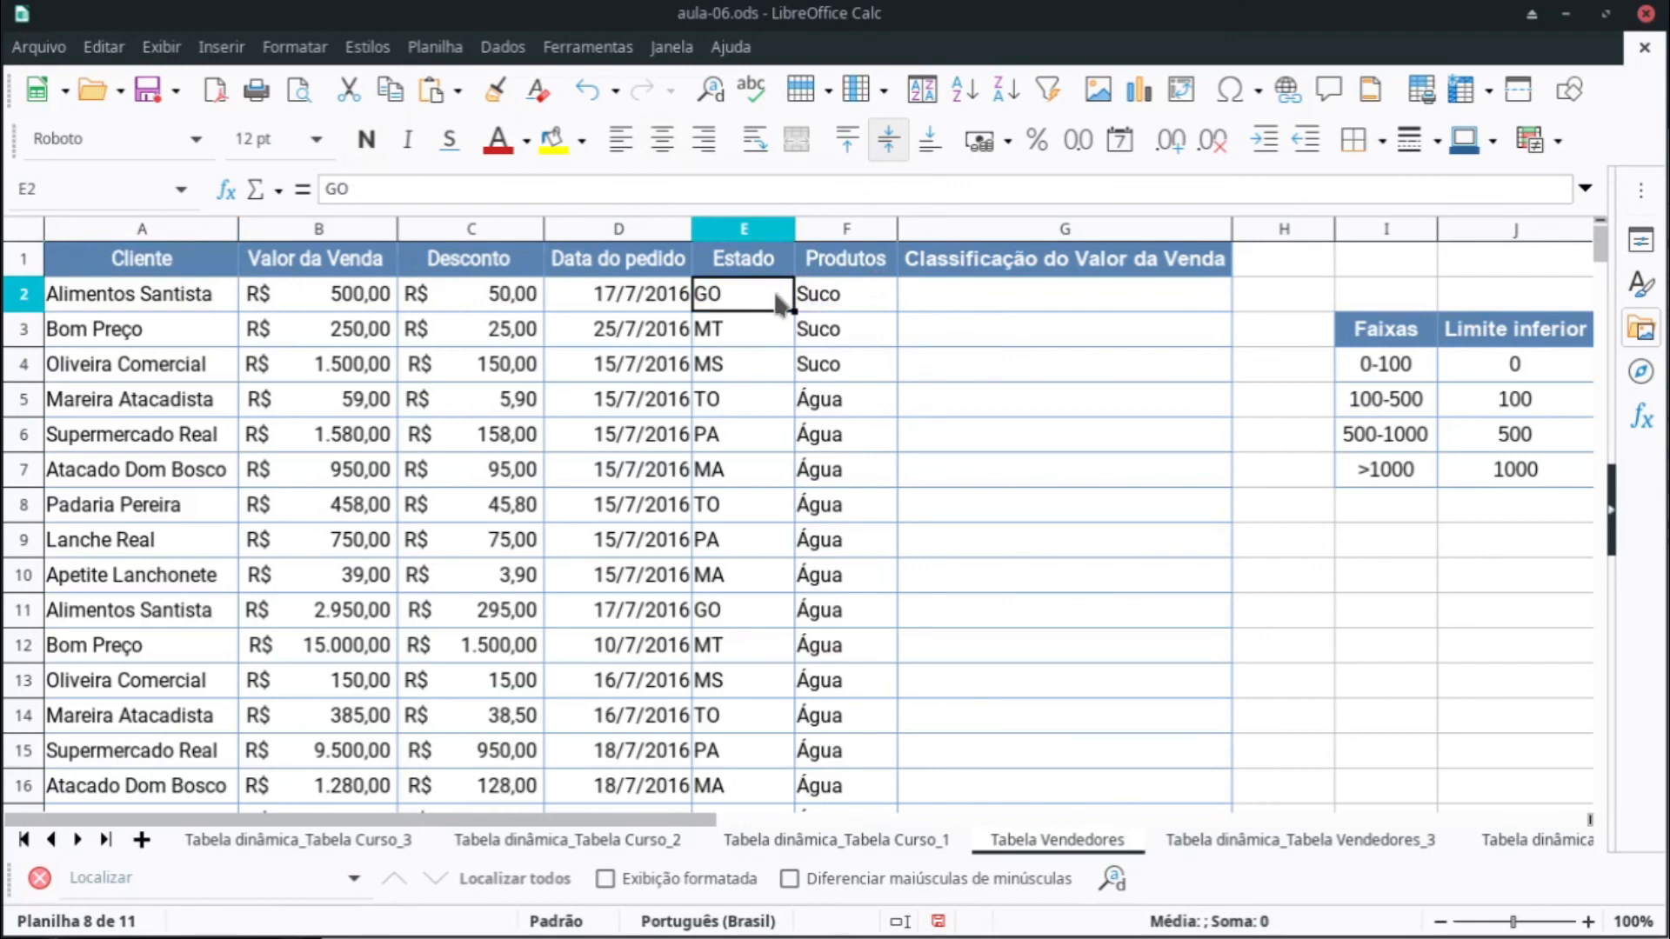
drag(831, 275, 839, 435)
drag(754, 275, 736, 429)
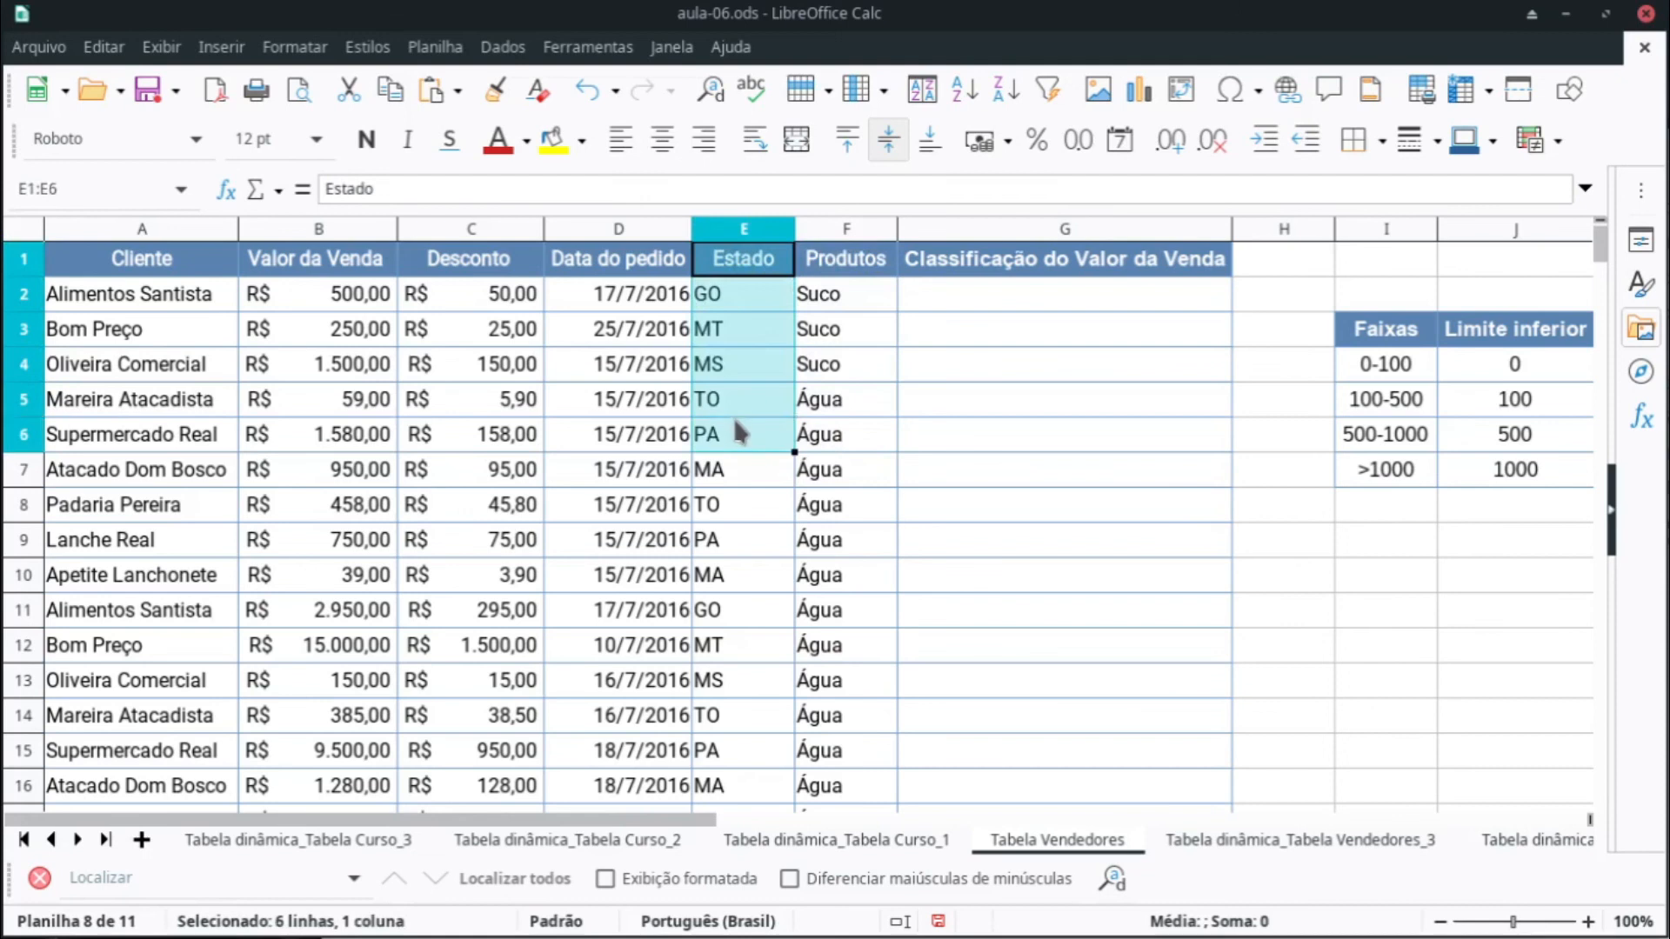
Step: Start a pivot table from range A1:G1345 of Tabela Vendedores, using the current selection as its source
click(857, 254)
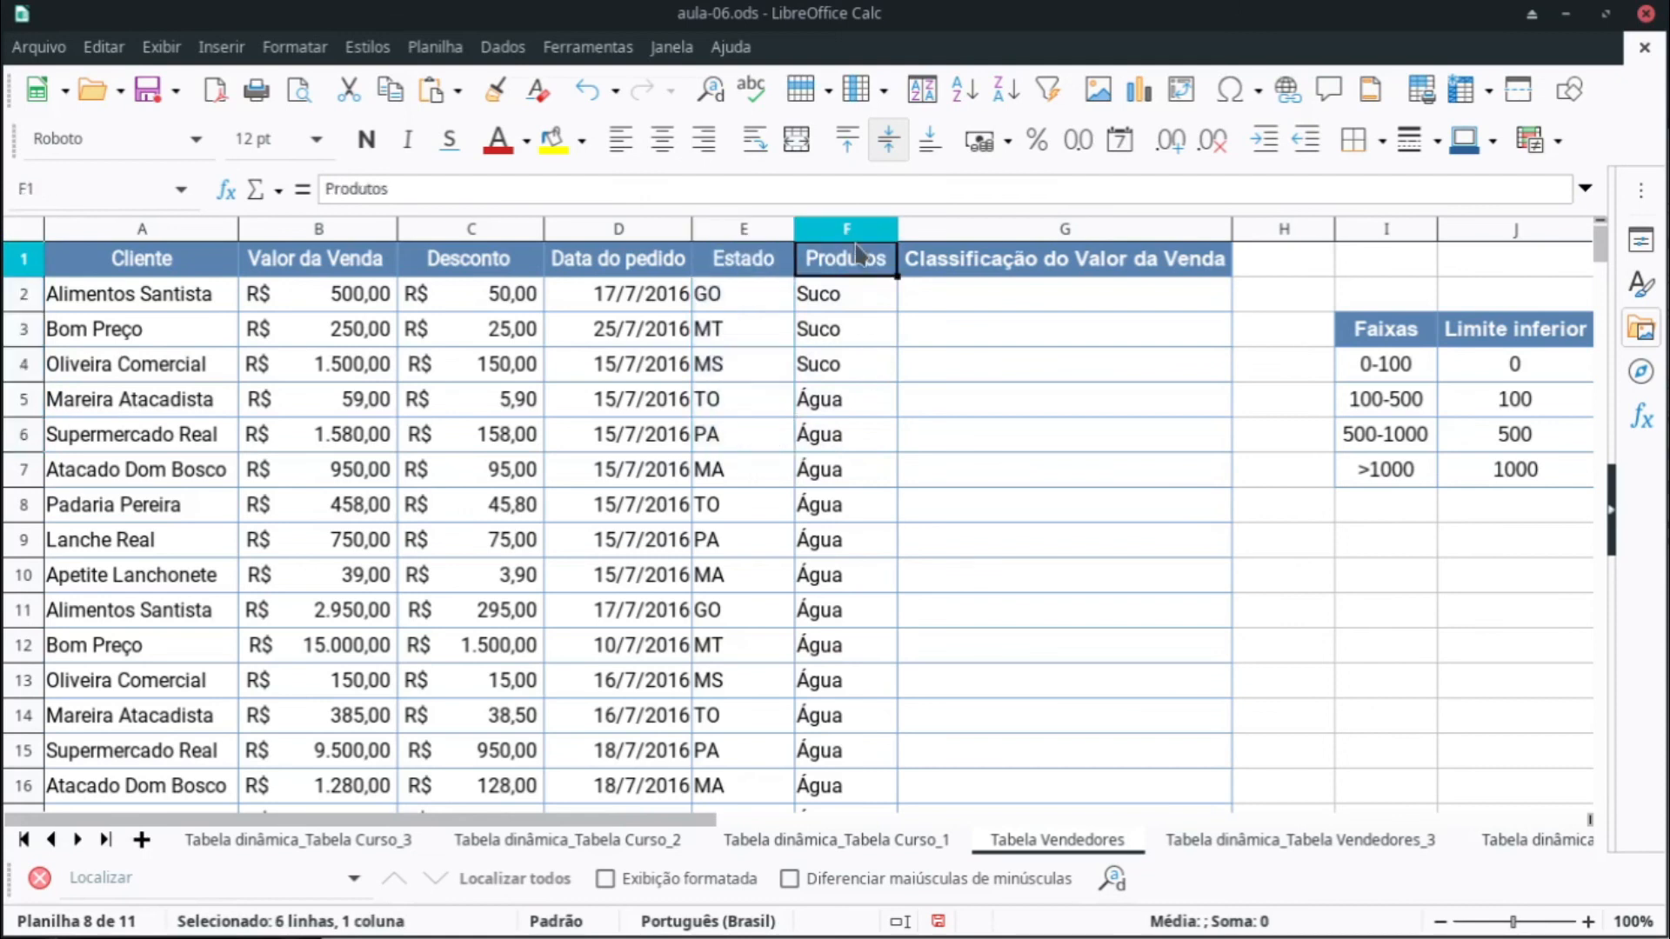
key(Home)
key(ctrl+shift+Right)
key(ctrl+shift+Down)
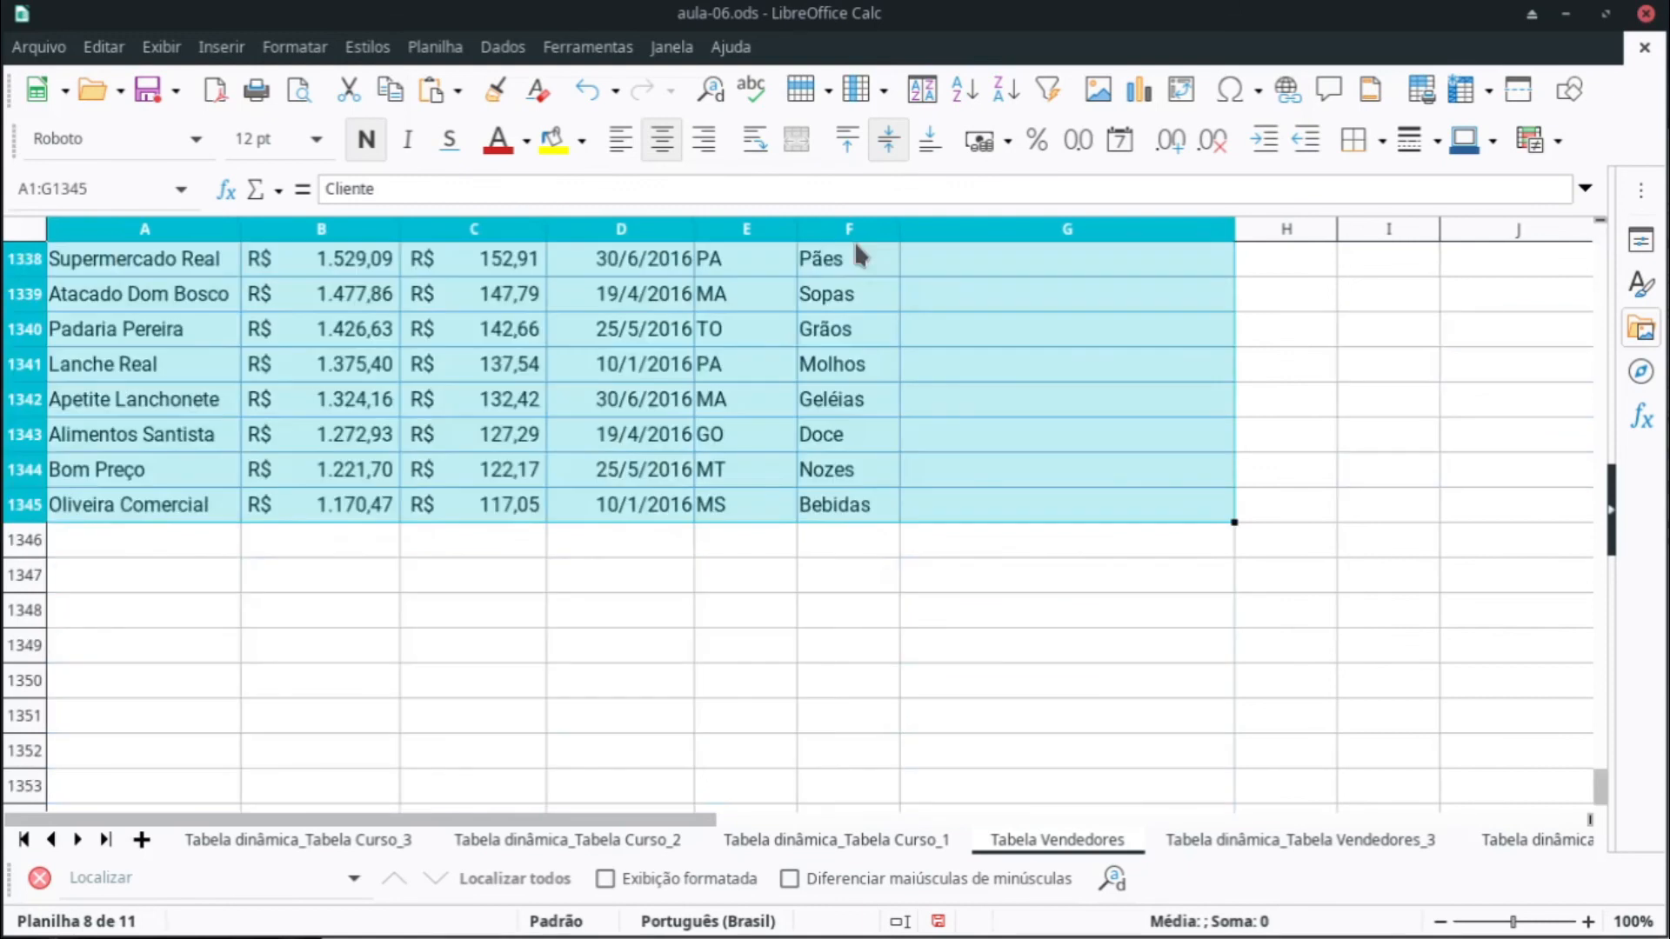
click(221, 47)
click(247, 157)
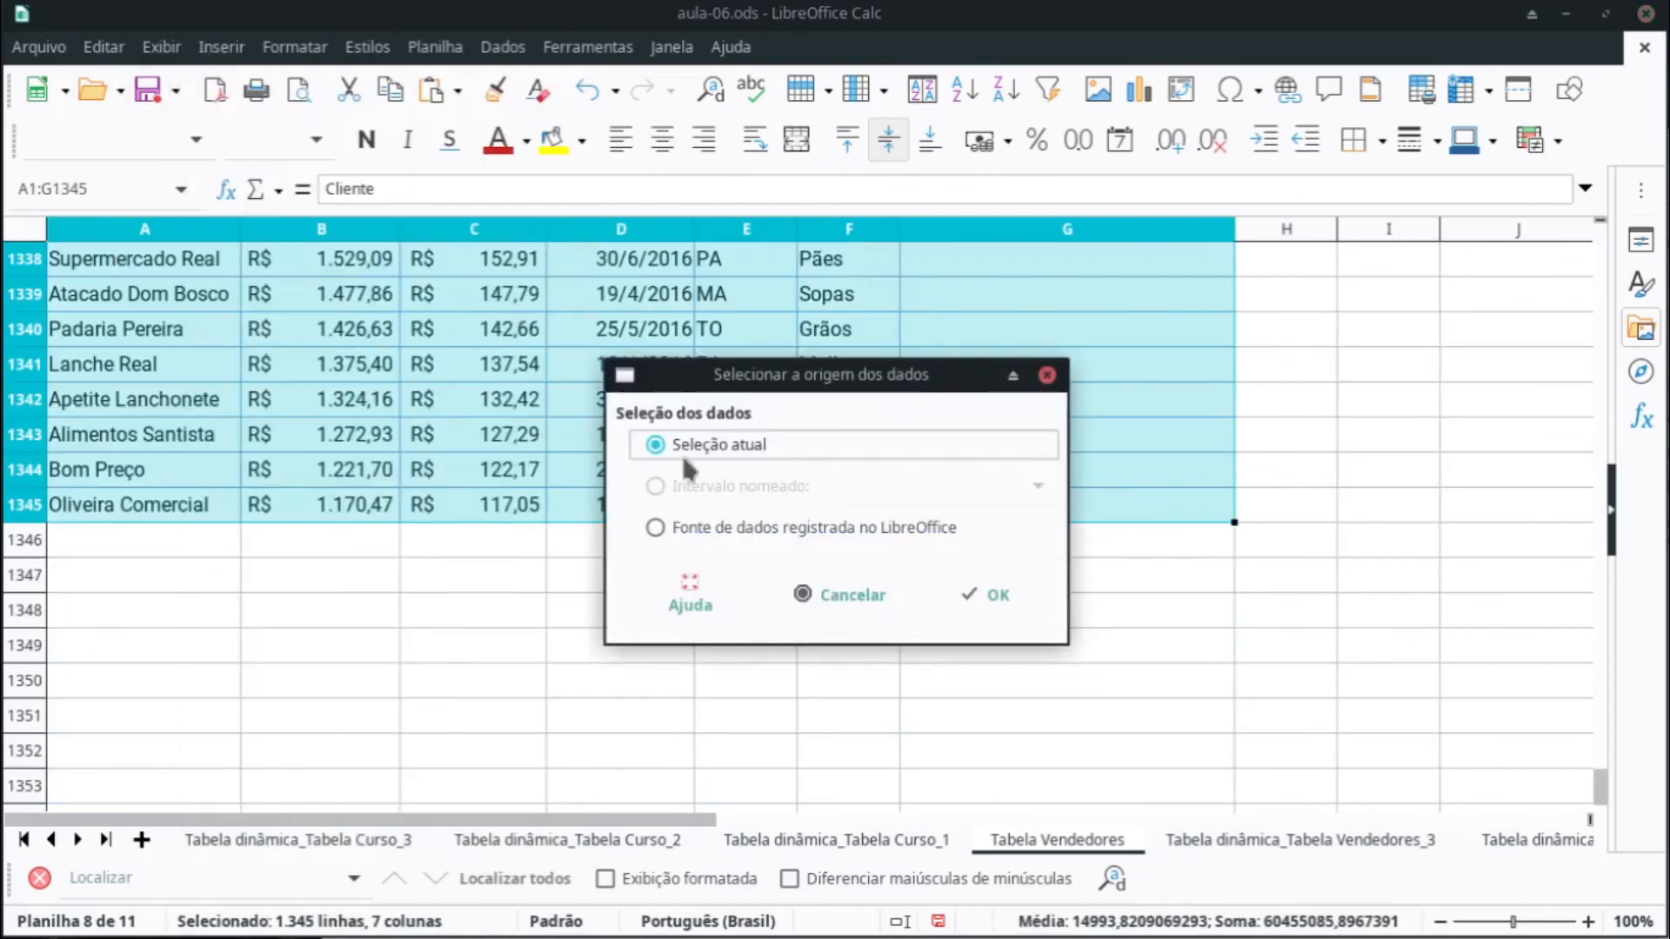
click(990, 594)
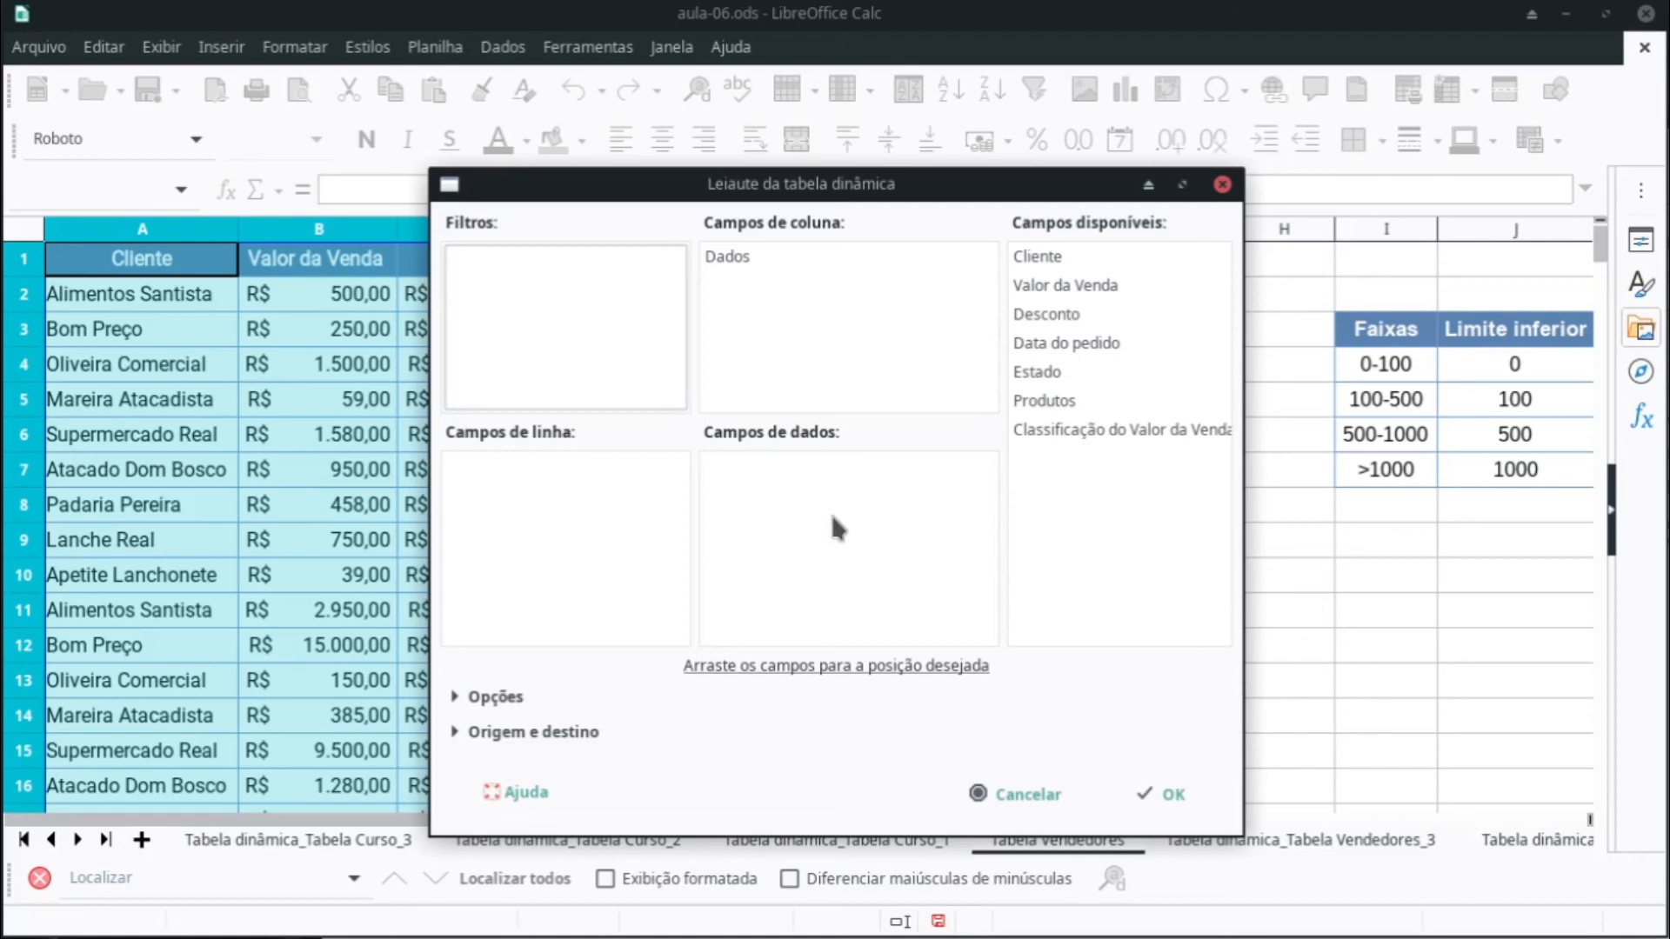
Step: Lay out the pivot table with Produtos as data using the Contagem function and Produtos as row field, and create it
drag(1013, 402, 769, 472)
double_click(769, 471)
click(783, 391)
click(1012, 750)
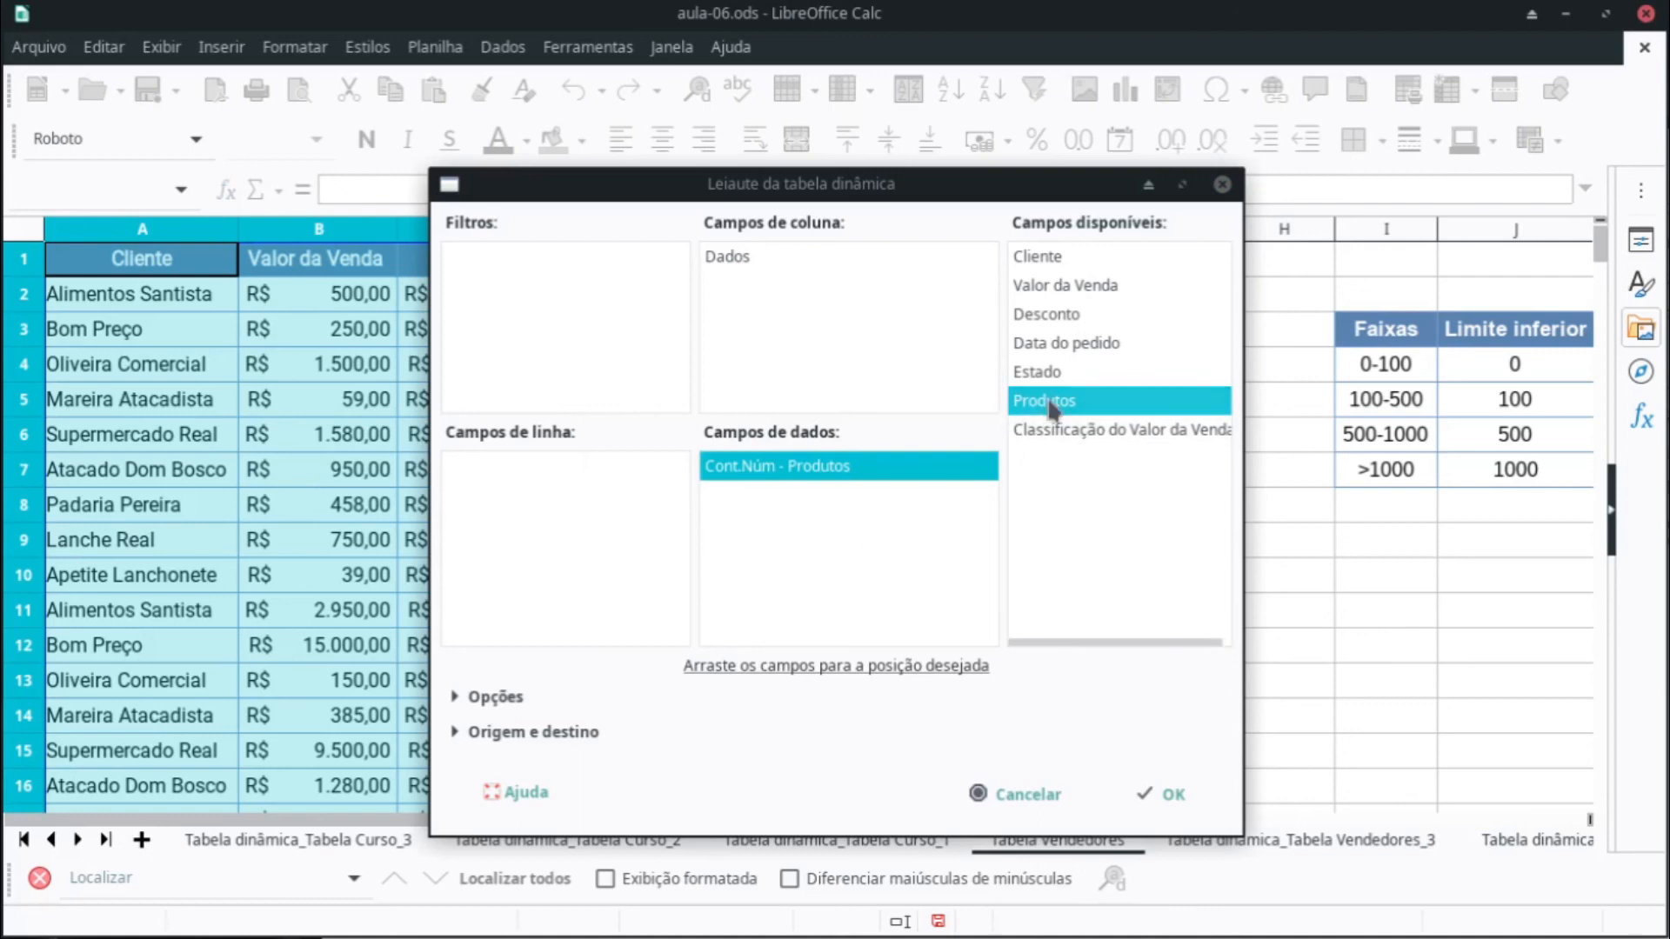
drag(1053, 407, 504, 503)
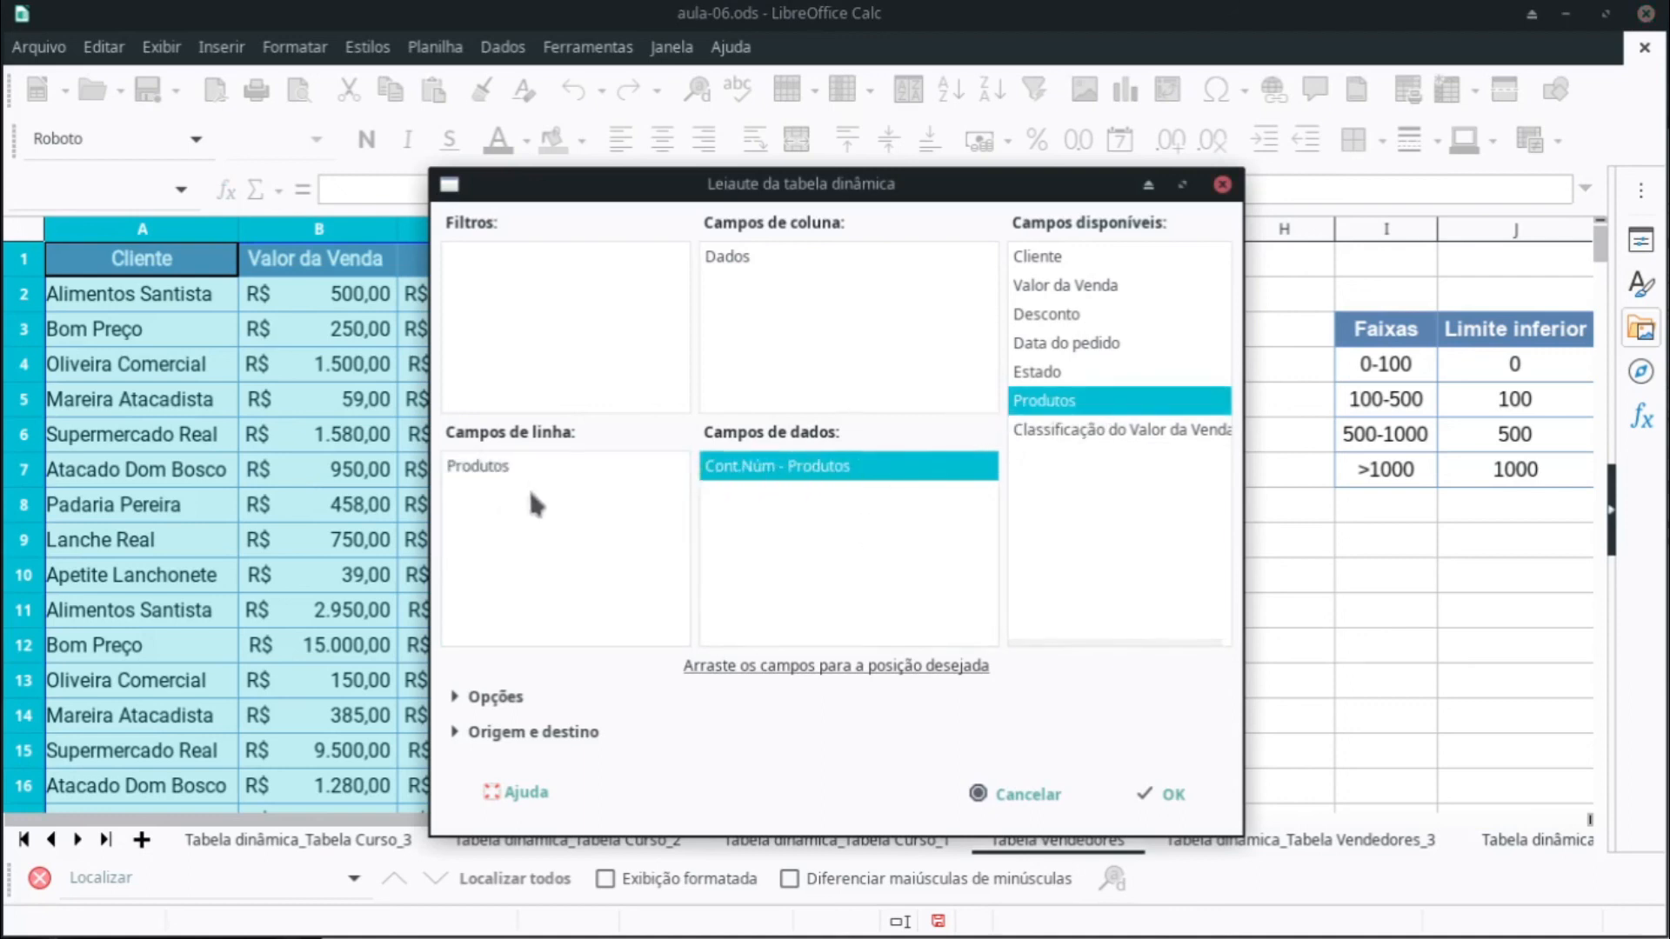
click(1142, 797)
drag(301, 573, 95, 252)
click(271, 358)
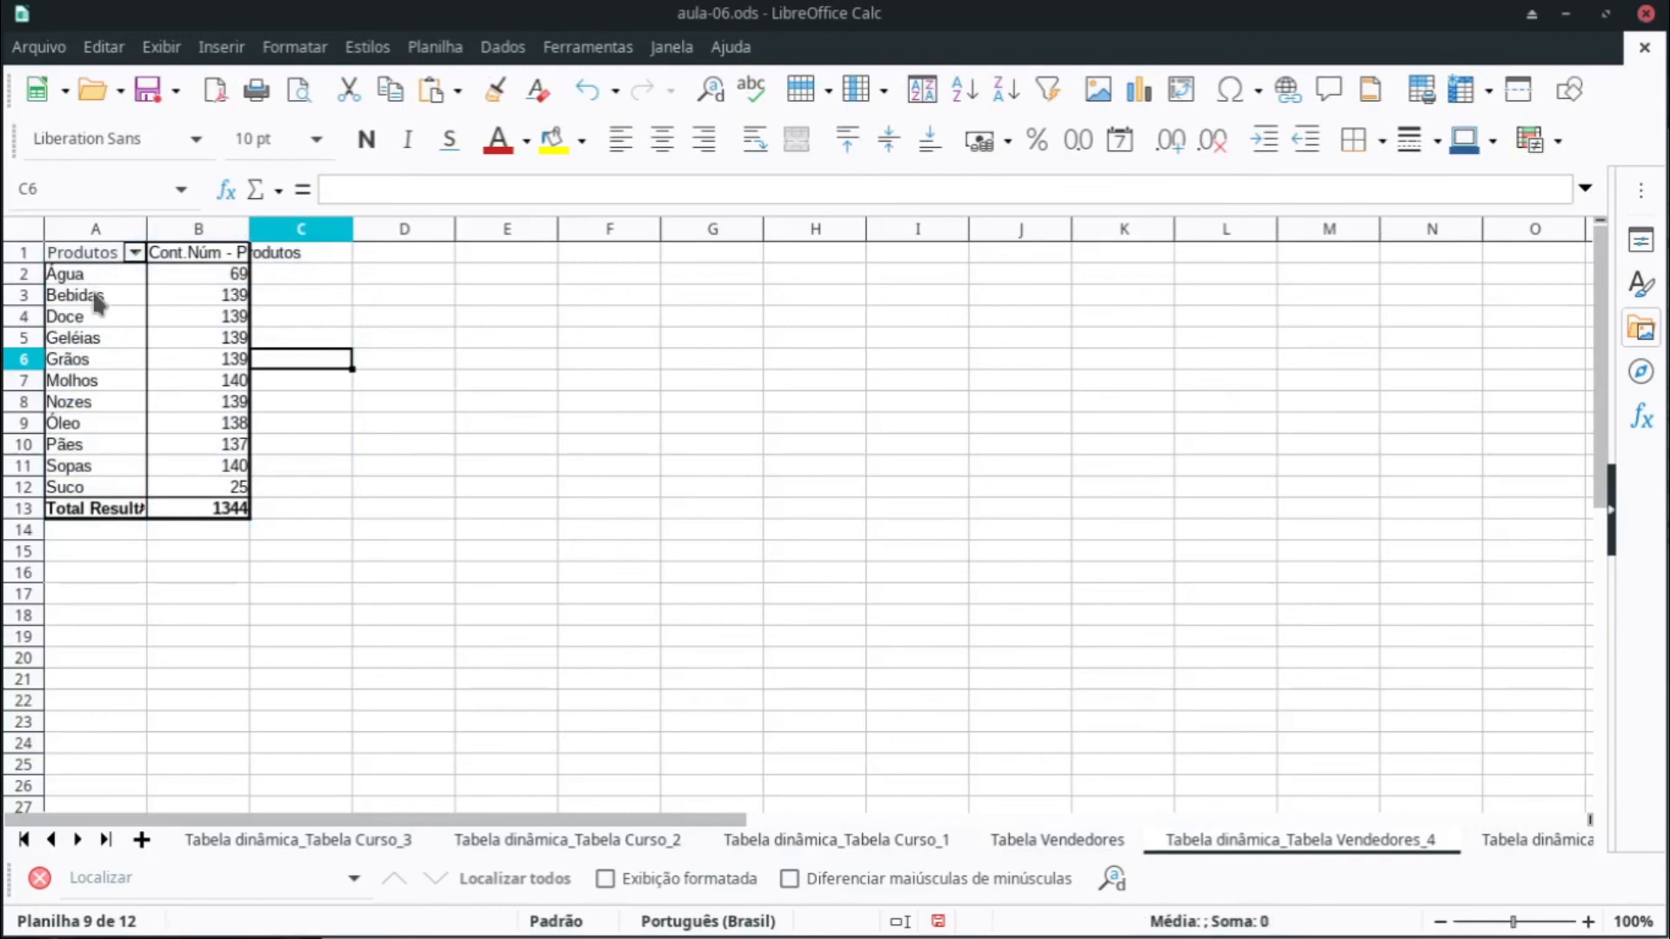
Step: Edit the product-count pivot table's layout to add Estado as a column field alongside Dados, and apply it
right_click(103, 360)
click(218, 495)
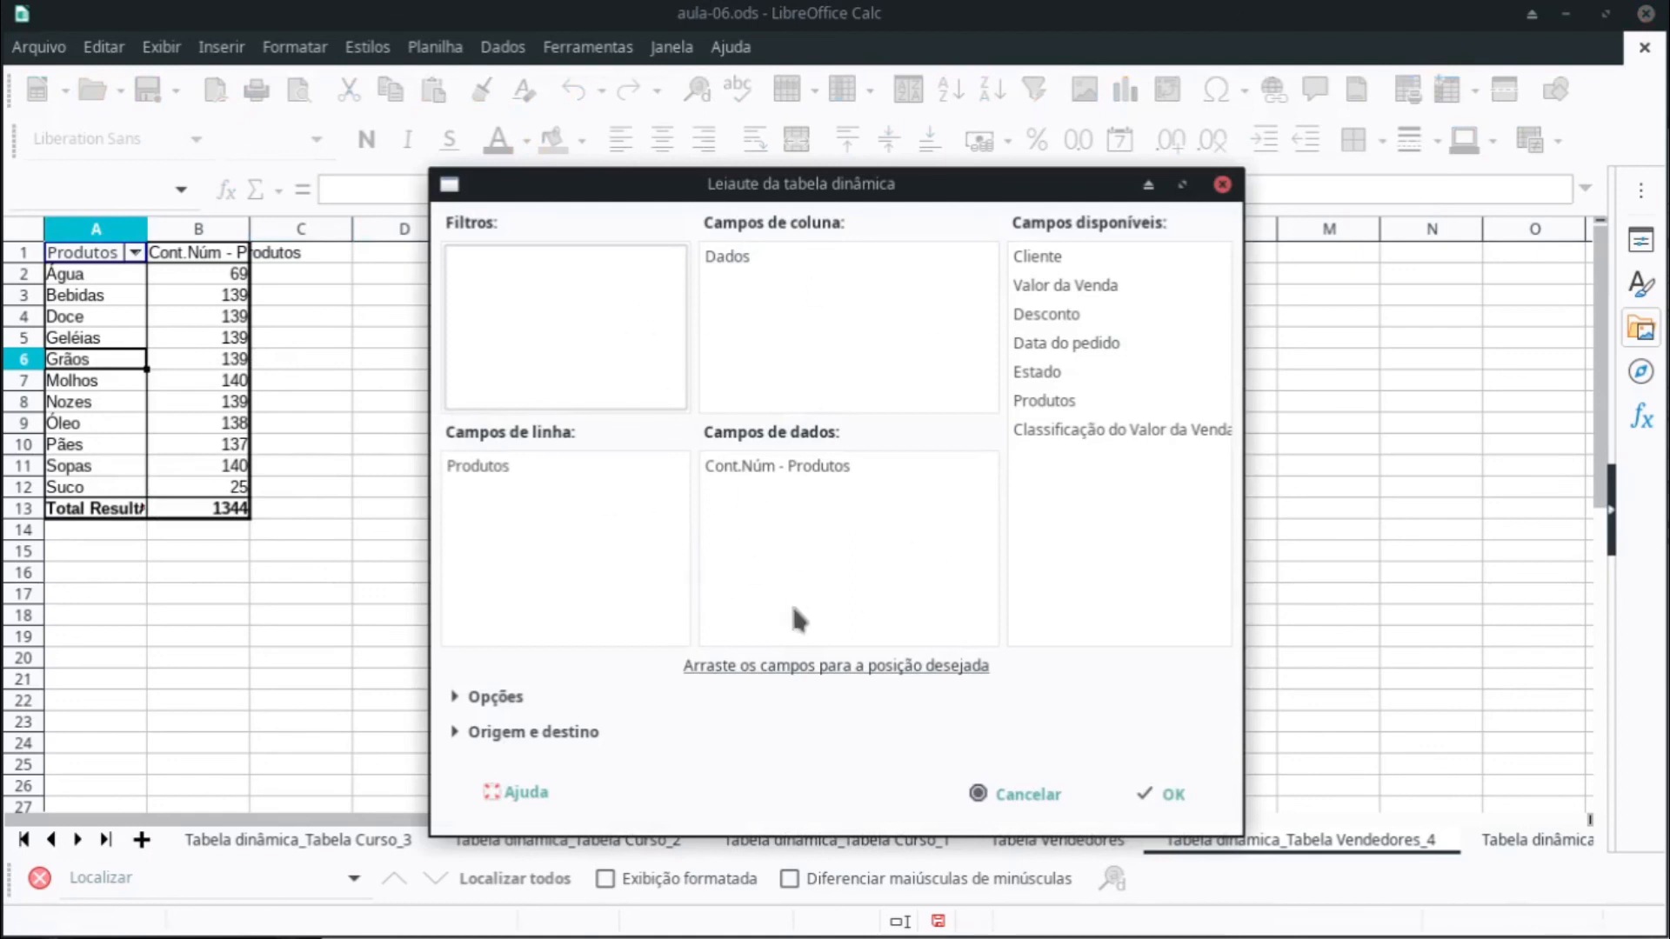
click(1064, 372)
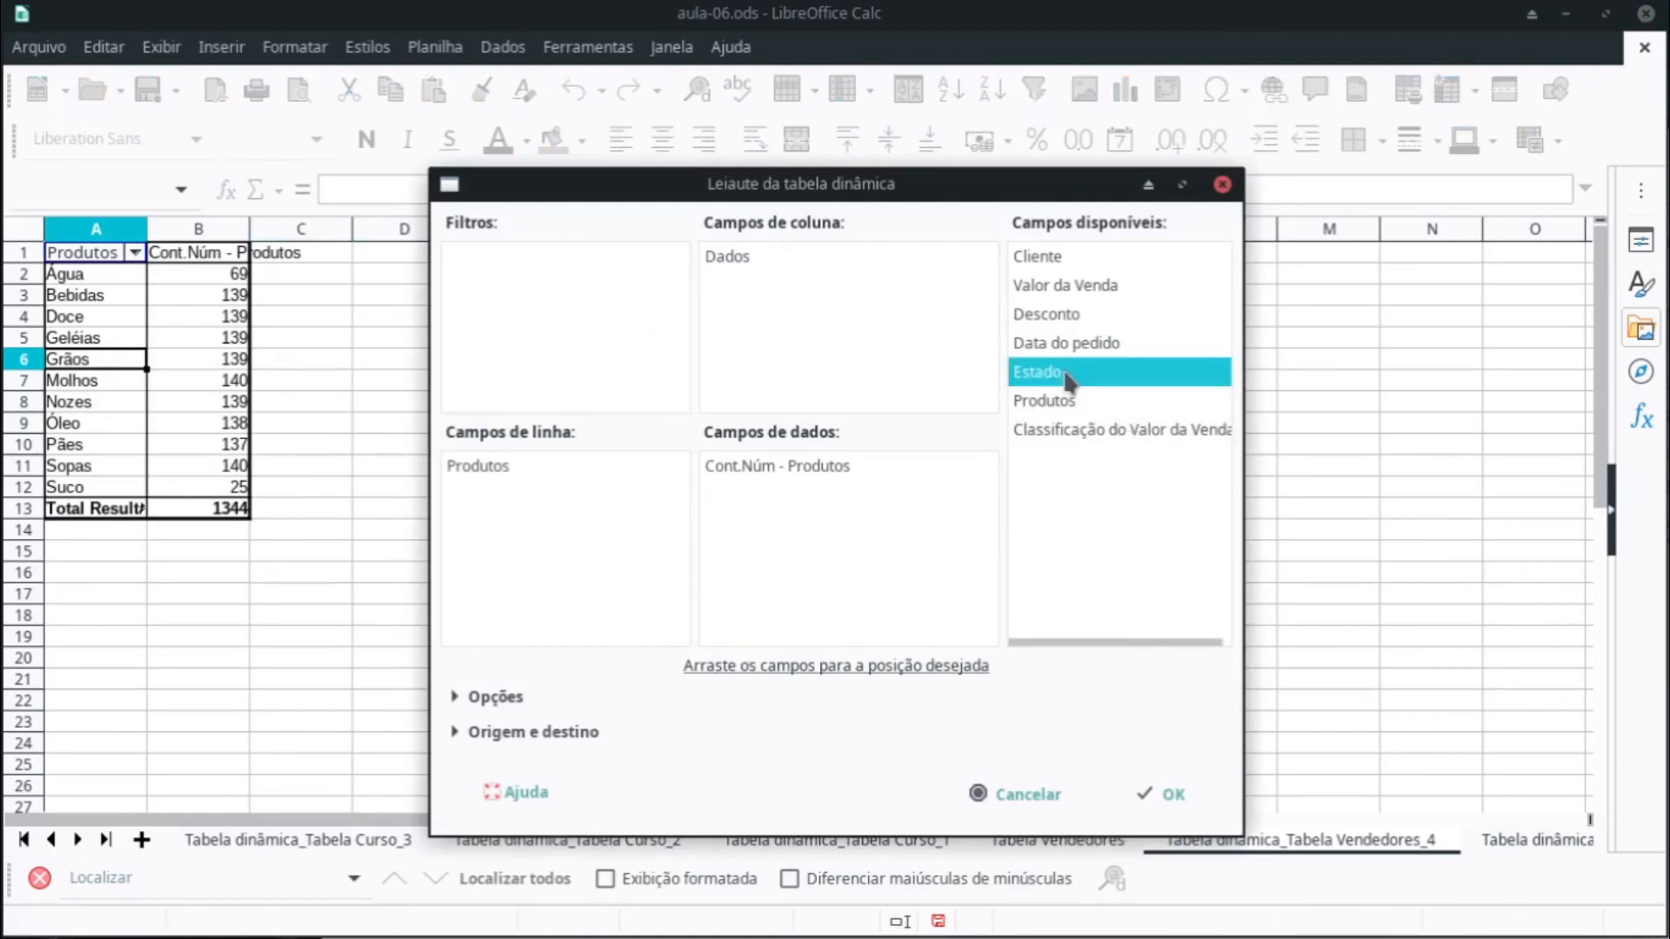
drag(1071, 383, 807, 303)
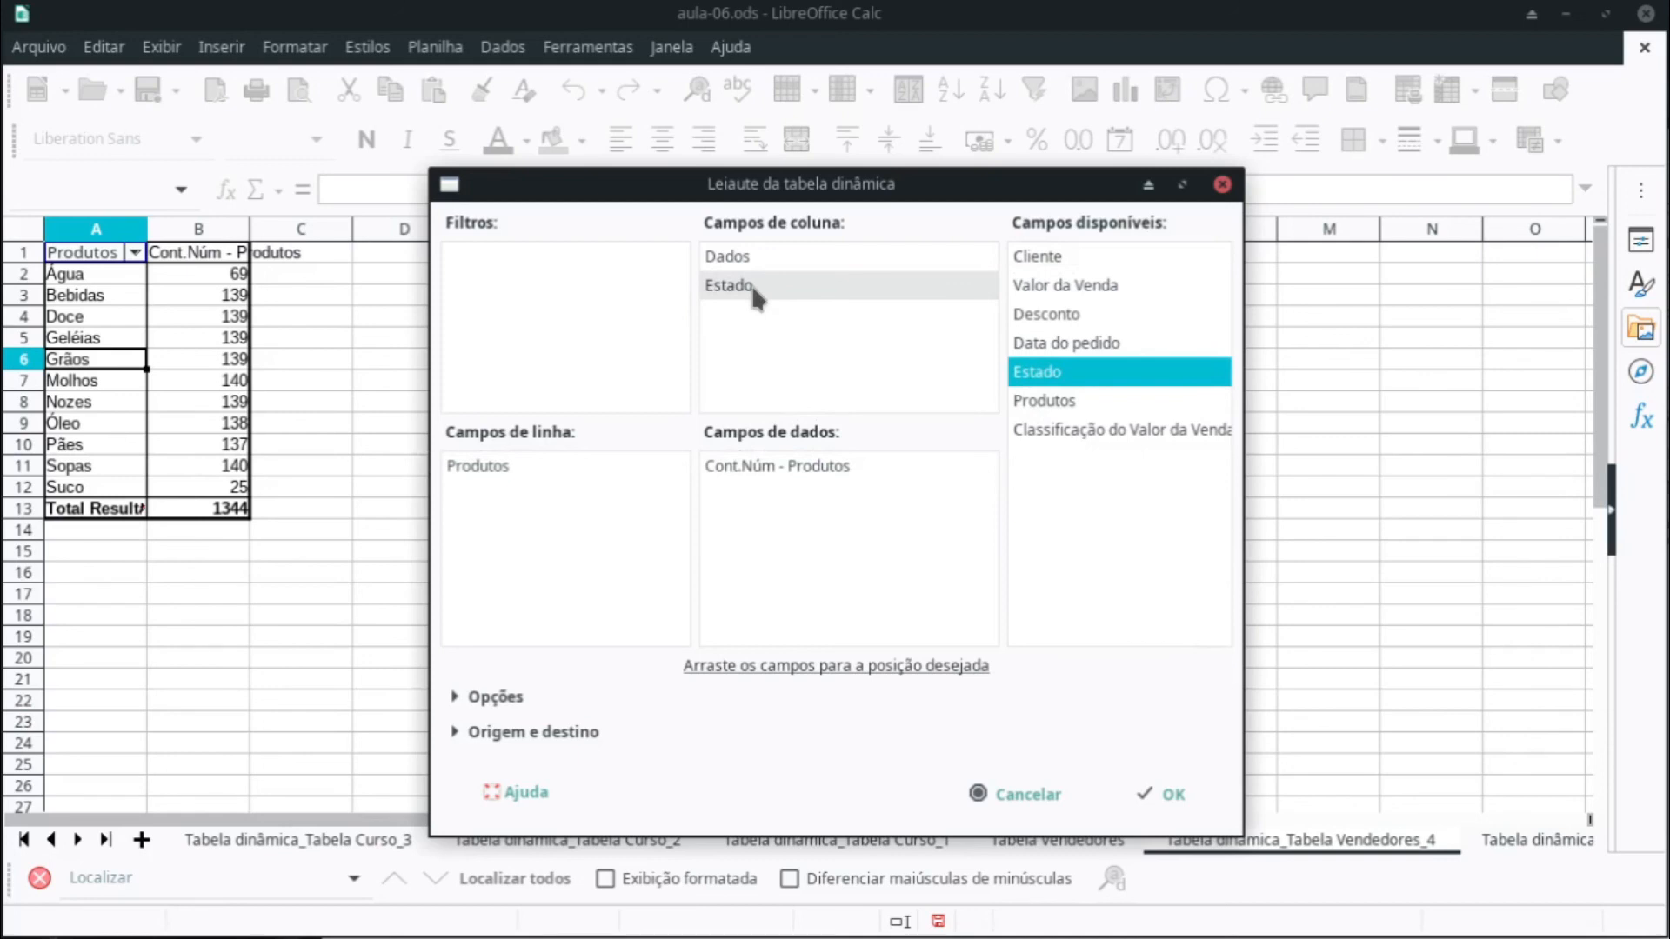
click(1141, 792)
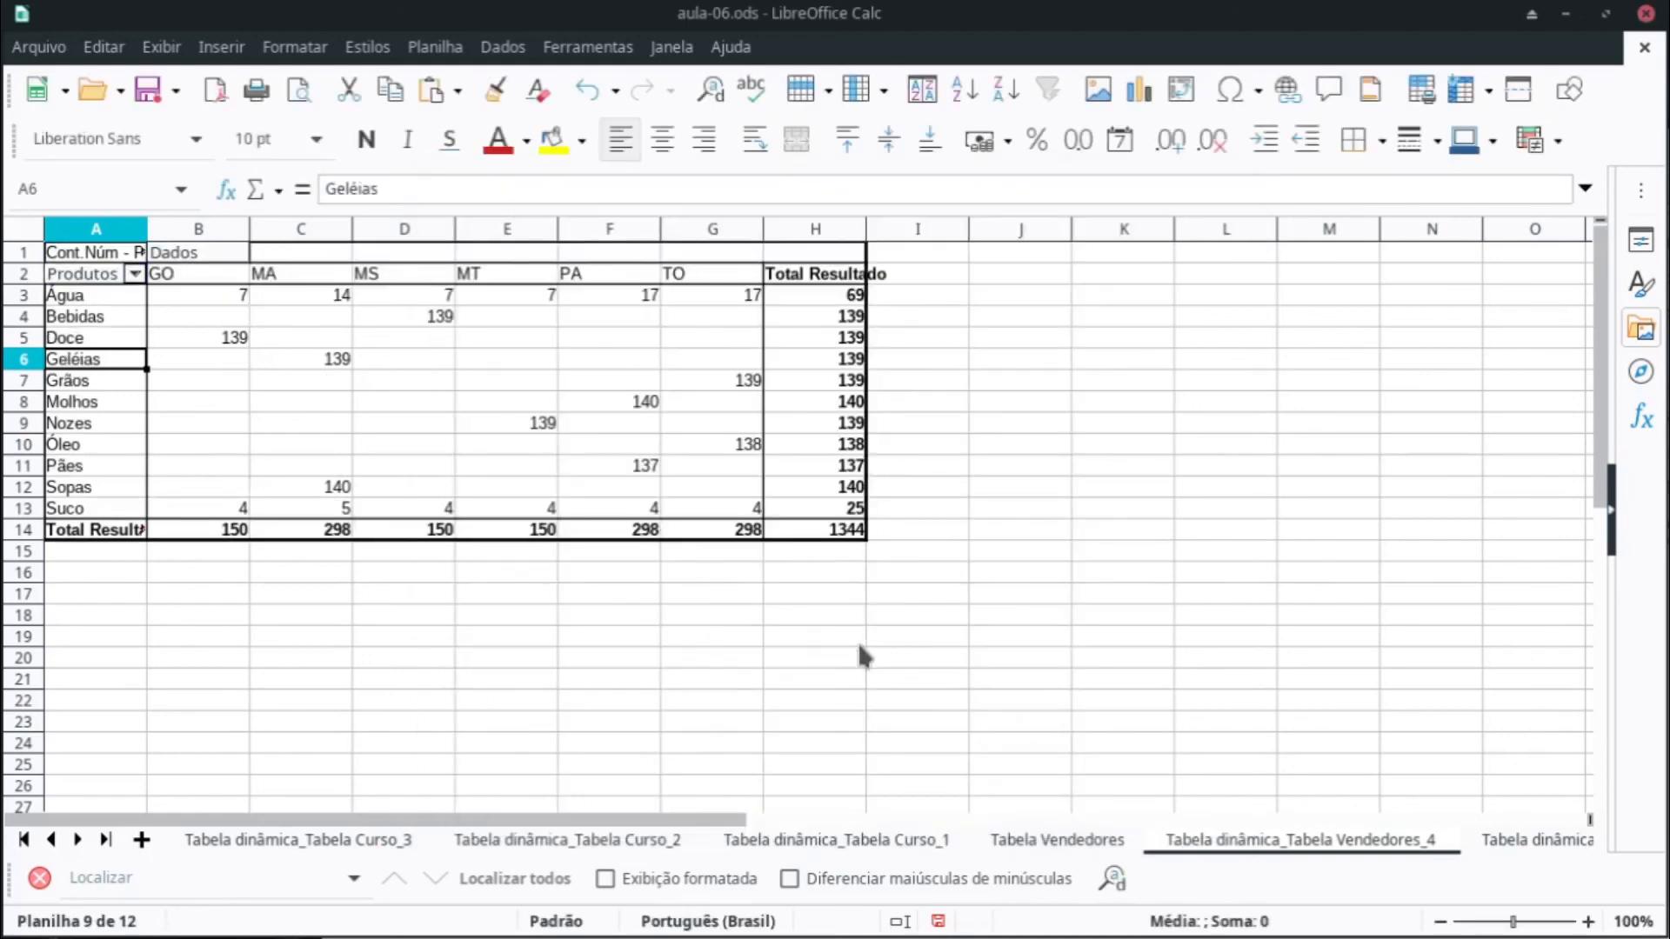
Step: Enlarge the font of range A1:I19, covering the whole product-by-state pivot table
click(830, 658)
drag(874, 640, 39, 239)
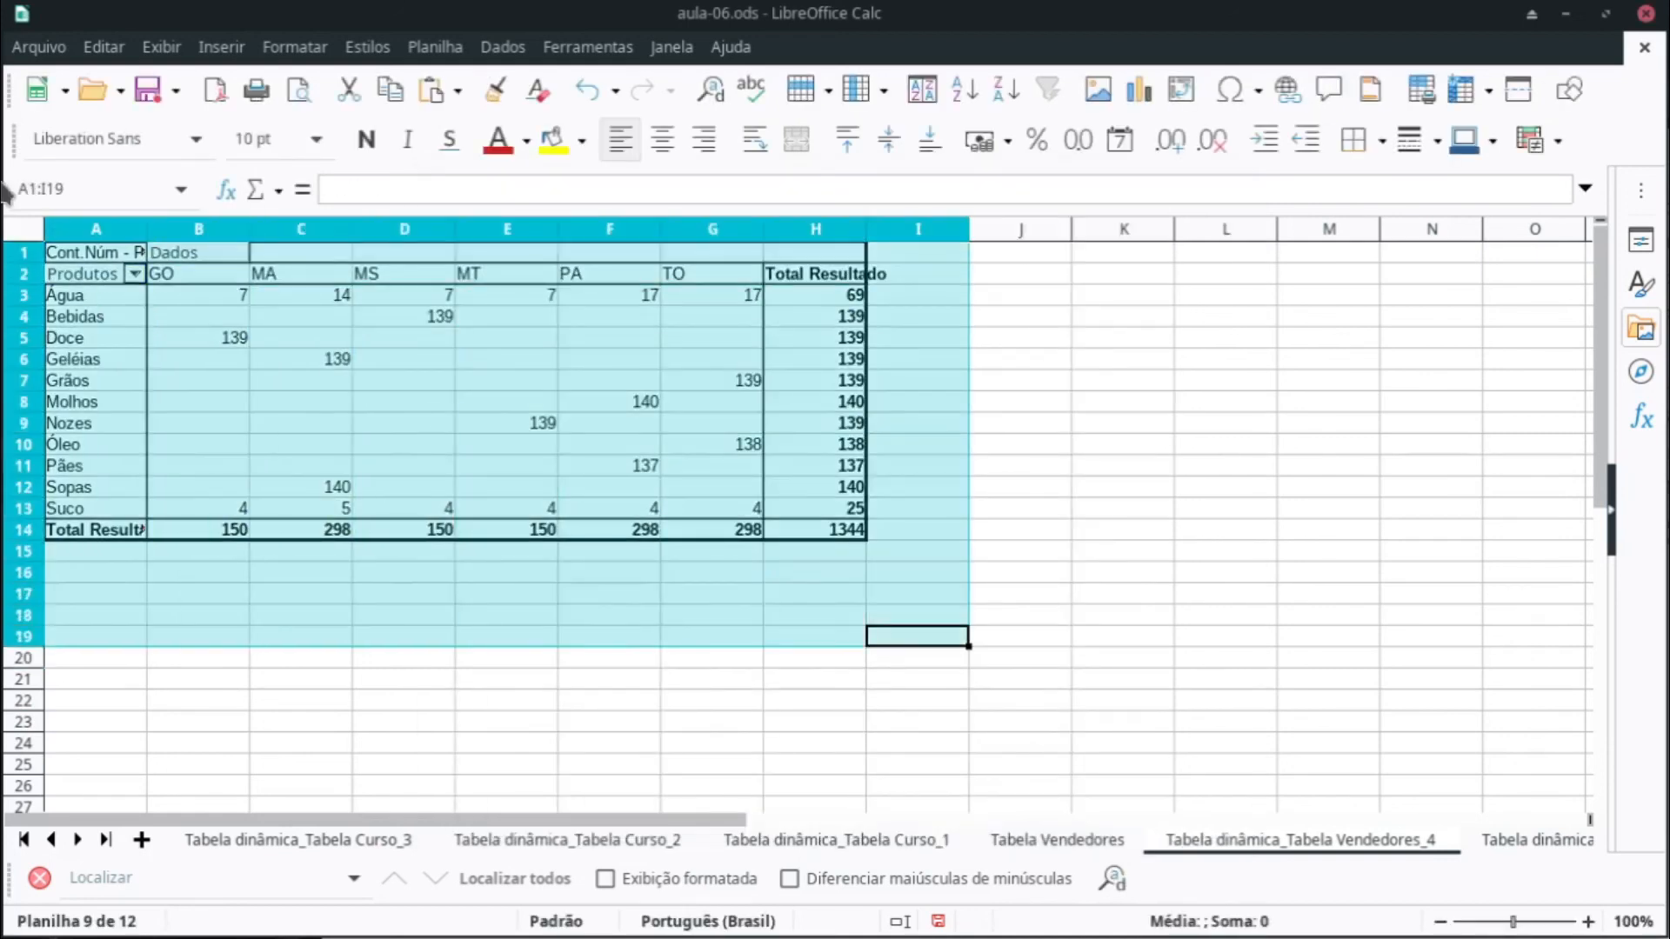
click(315, 140)
click(265, 469)
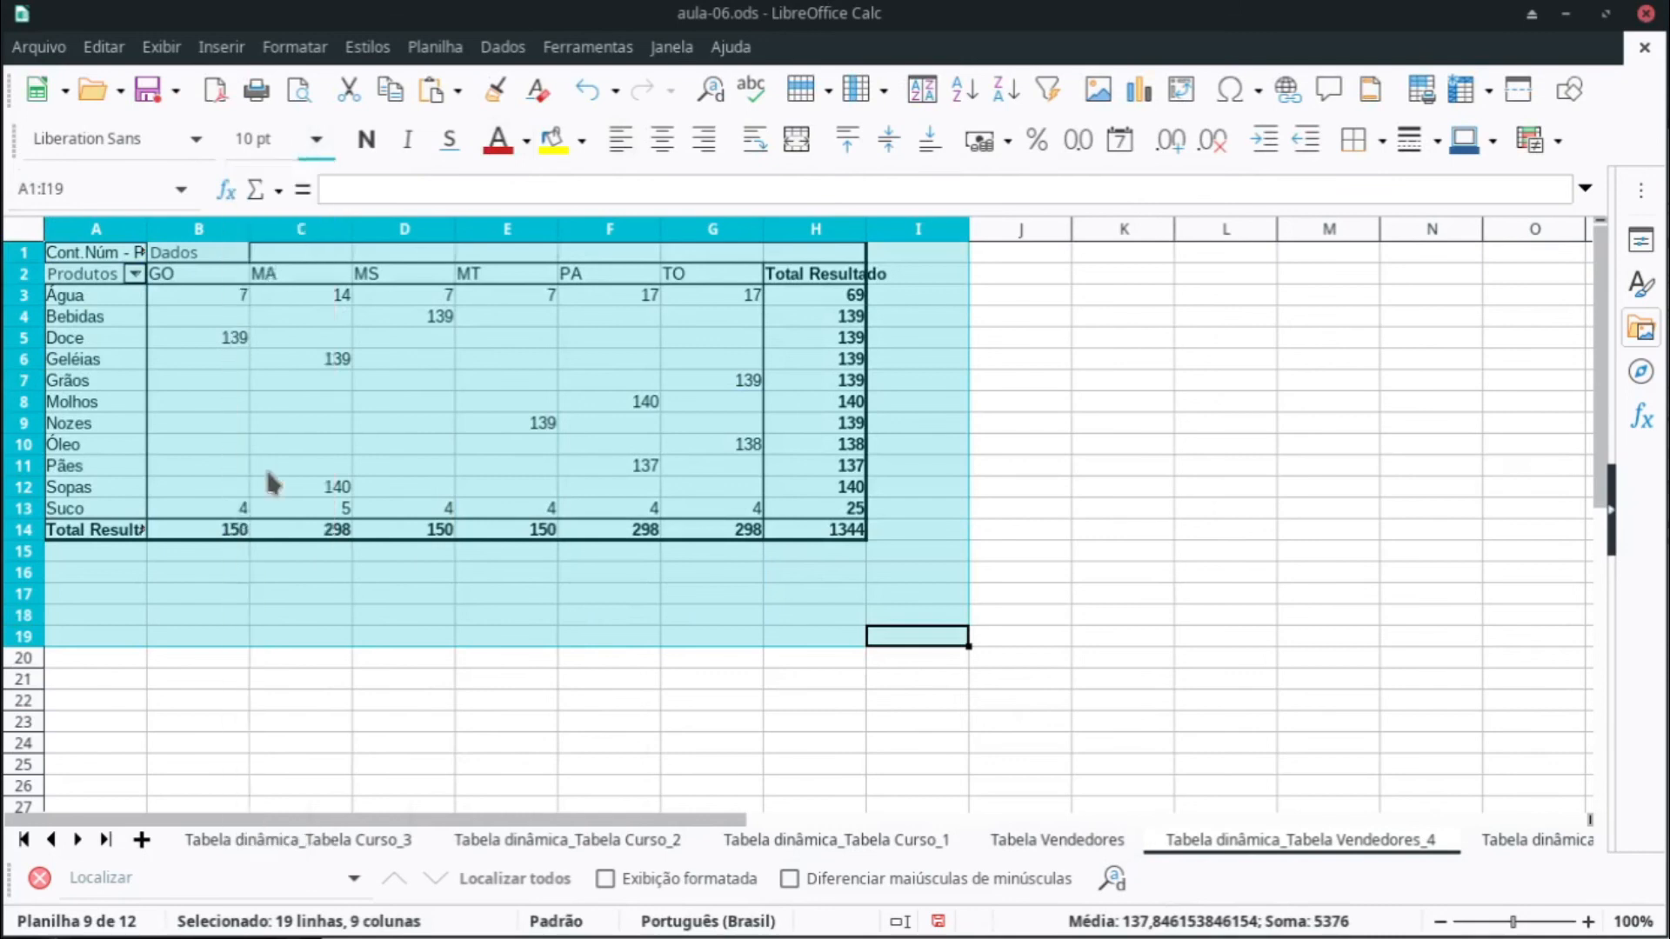
click(1129, 539)
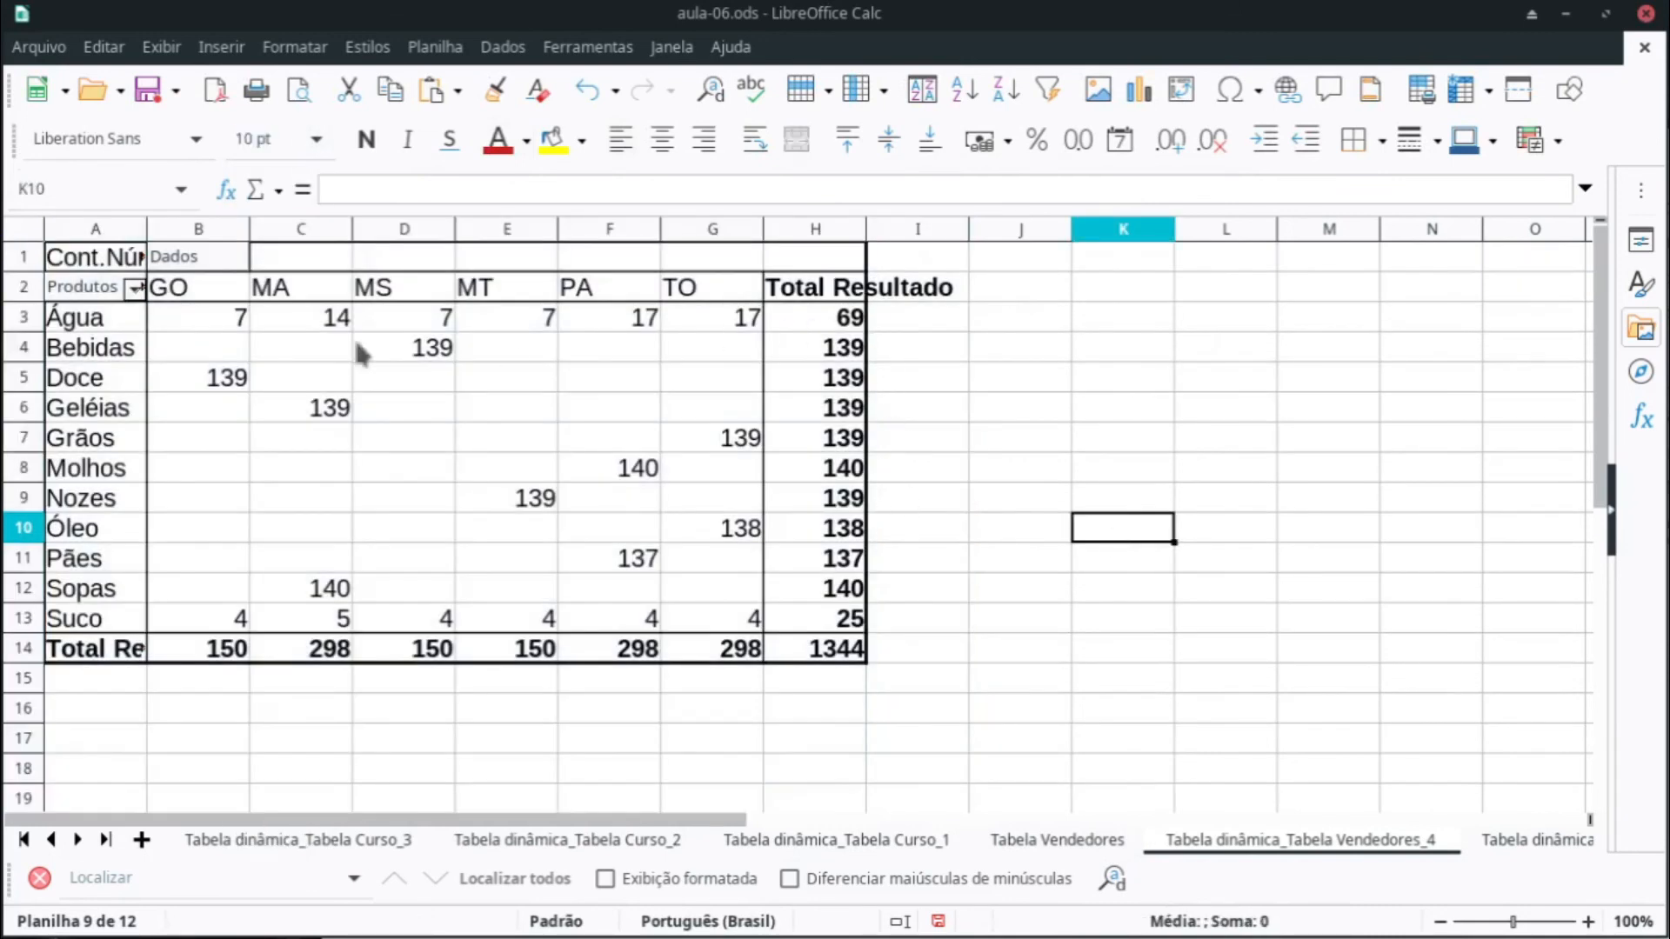
Step: Examine the counts per state in the pivot table for Água, Doce and Suco, and the GO column
click(24, 318)
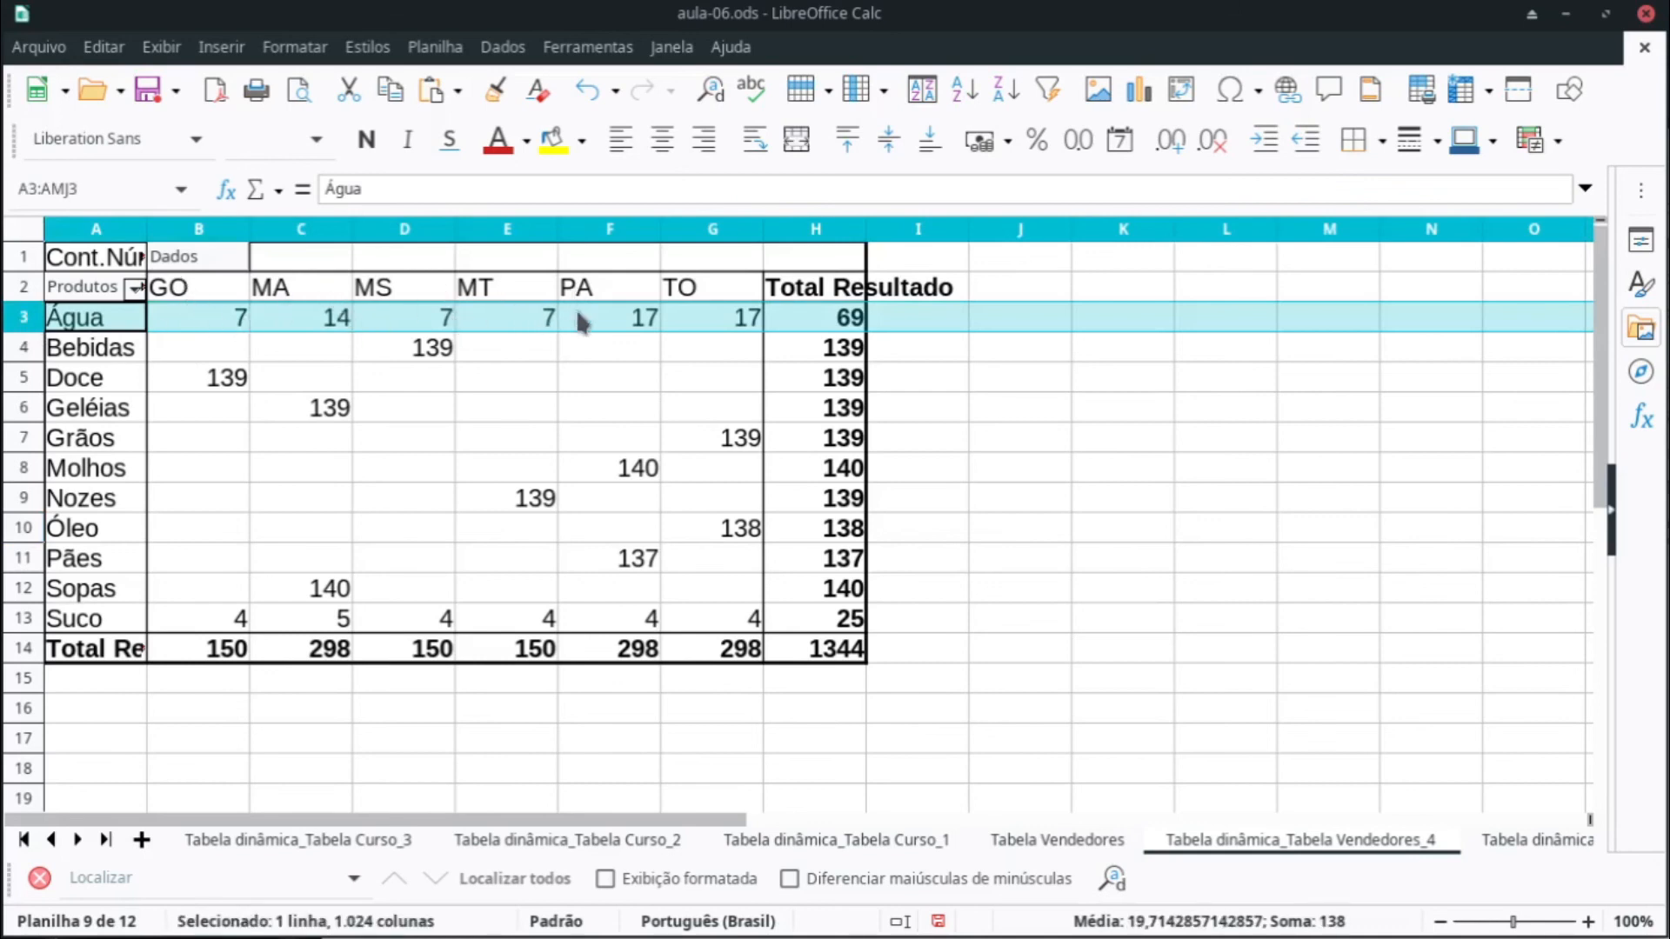
click(24, 377)
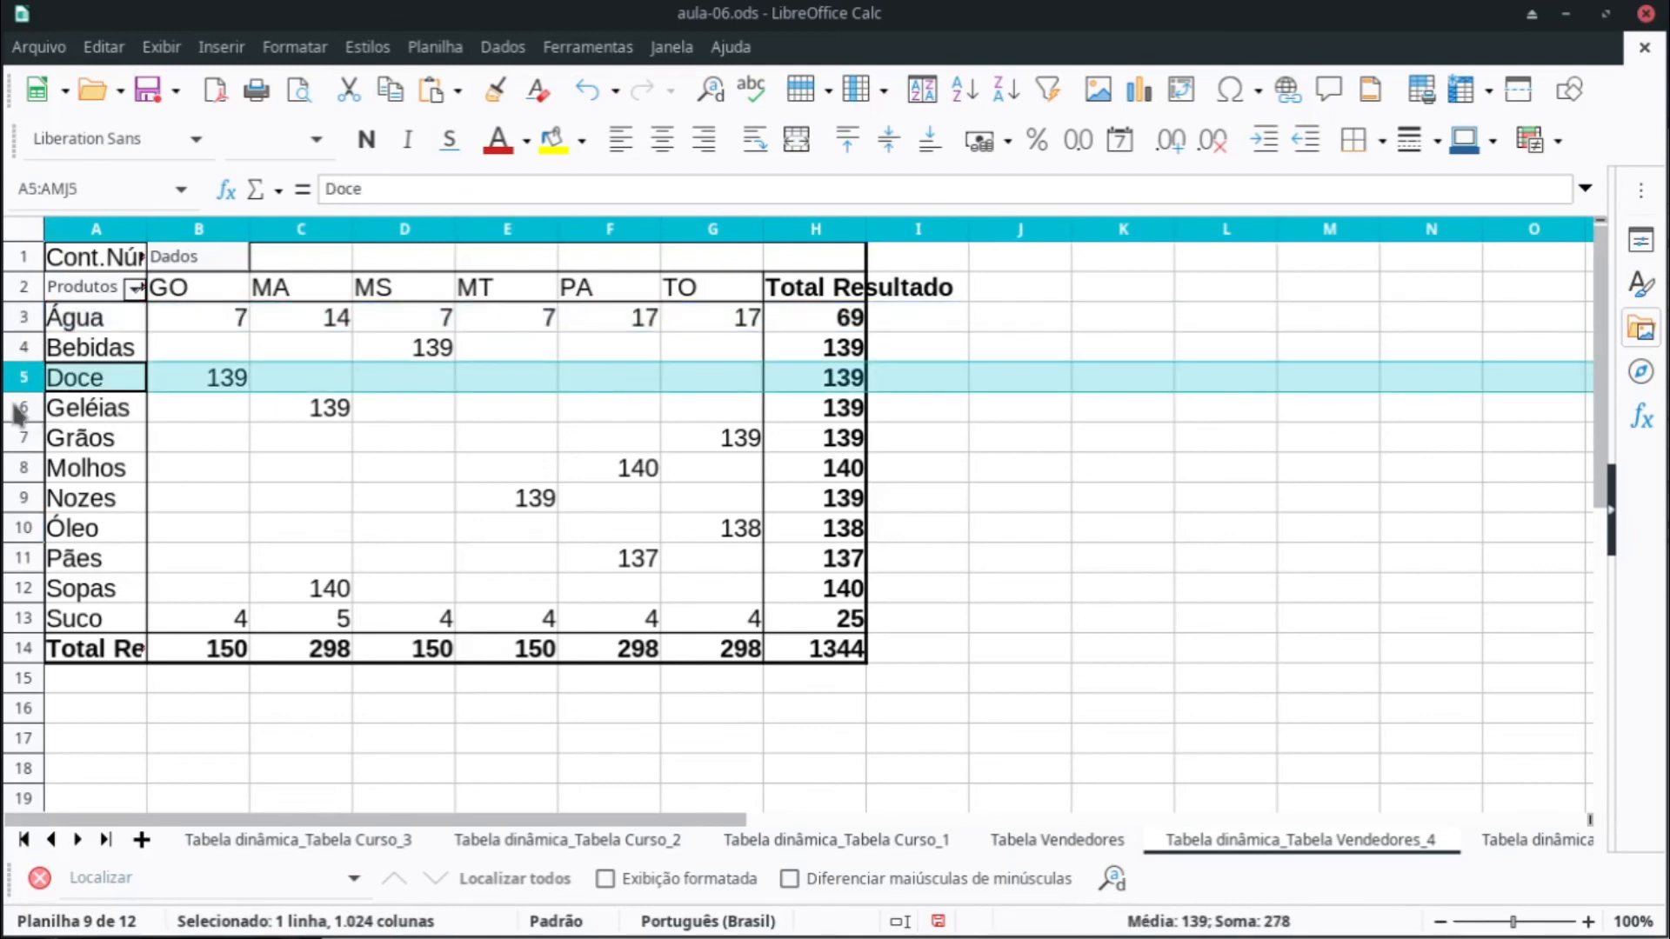
click(21, 620)
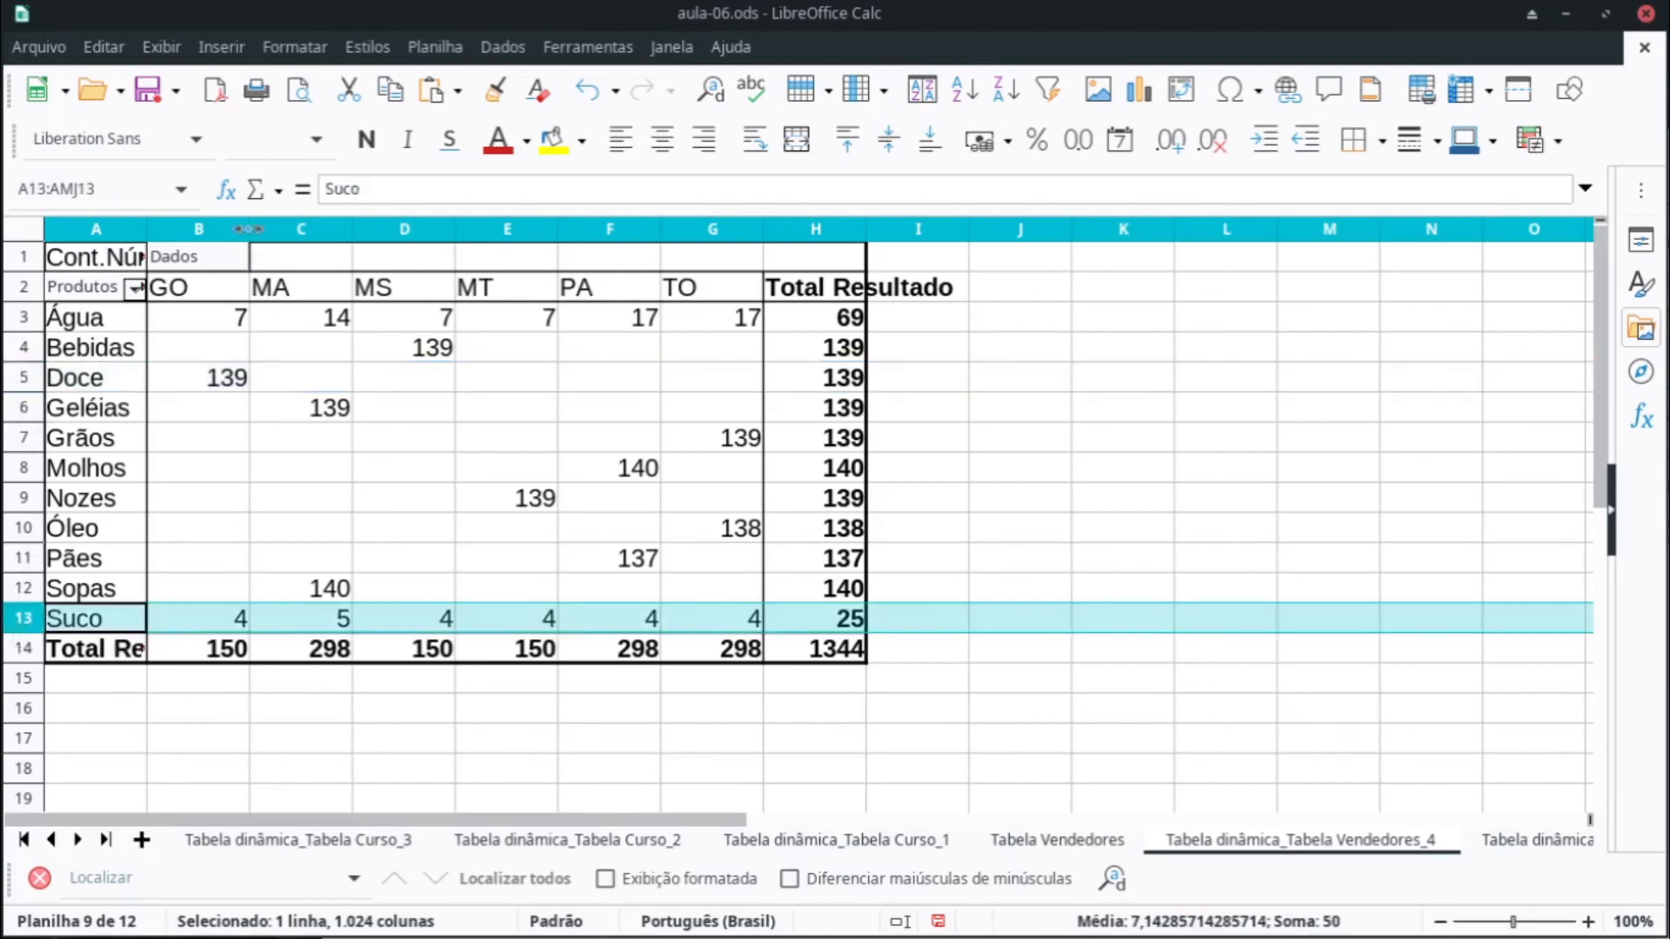
click(199, 230)
click(201, 618)
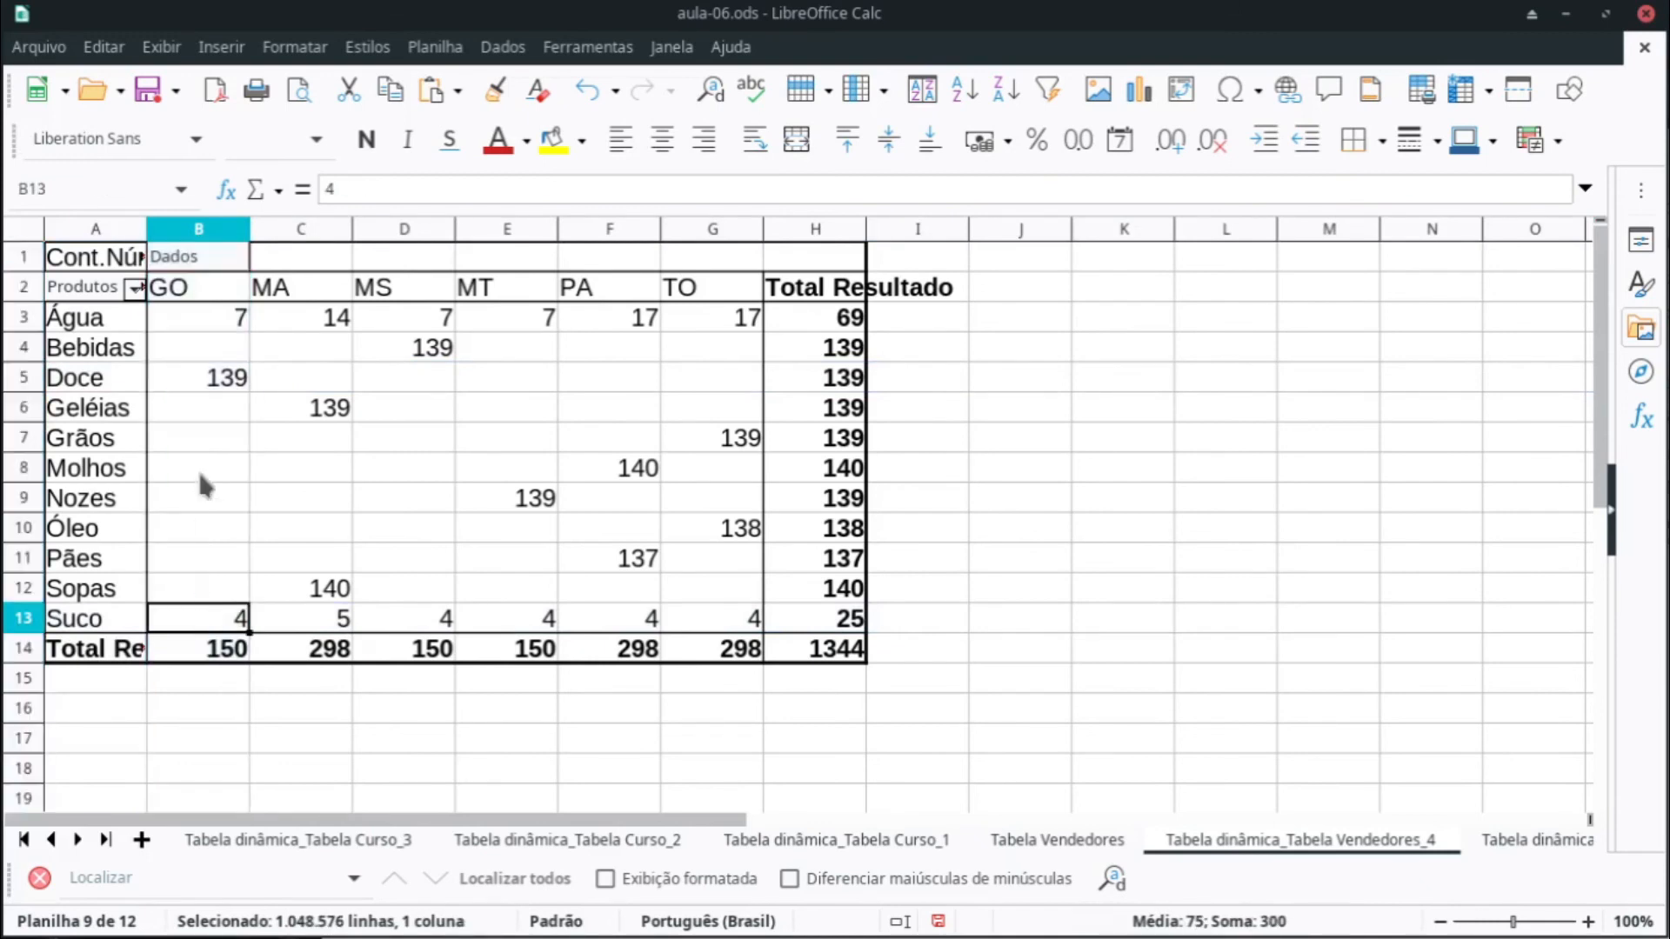